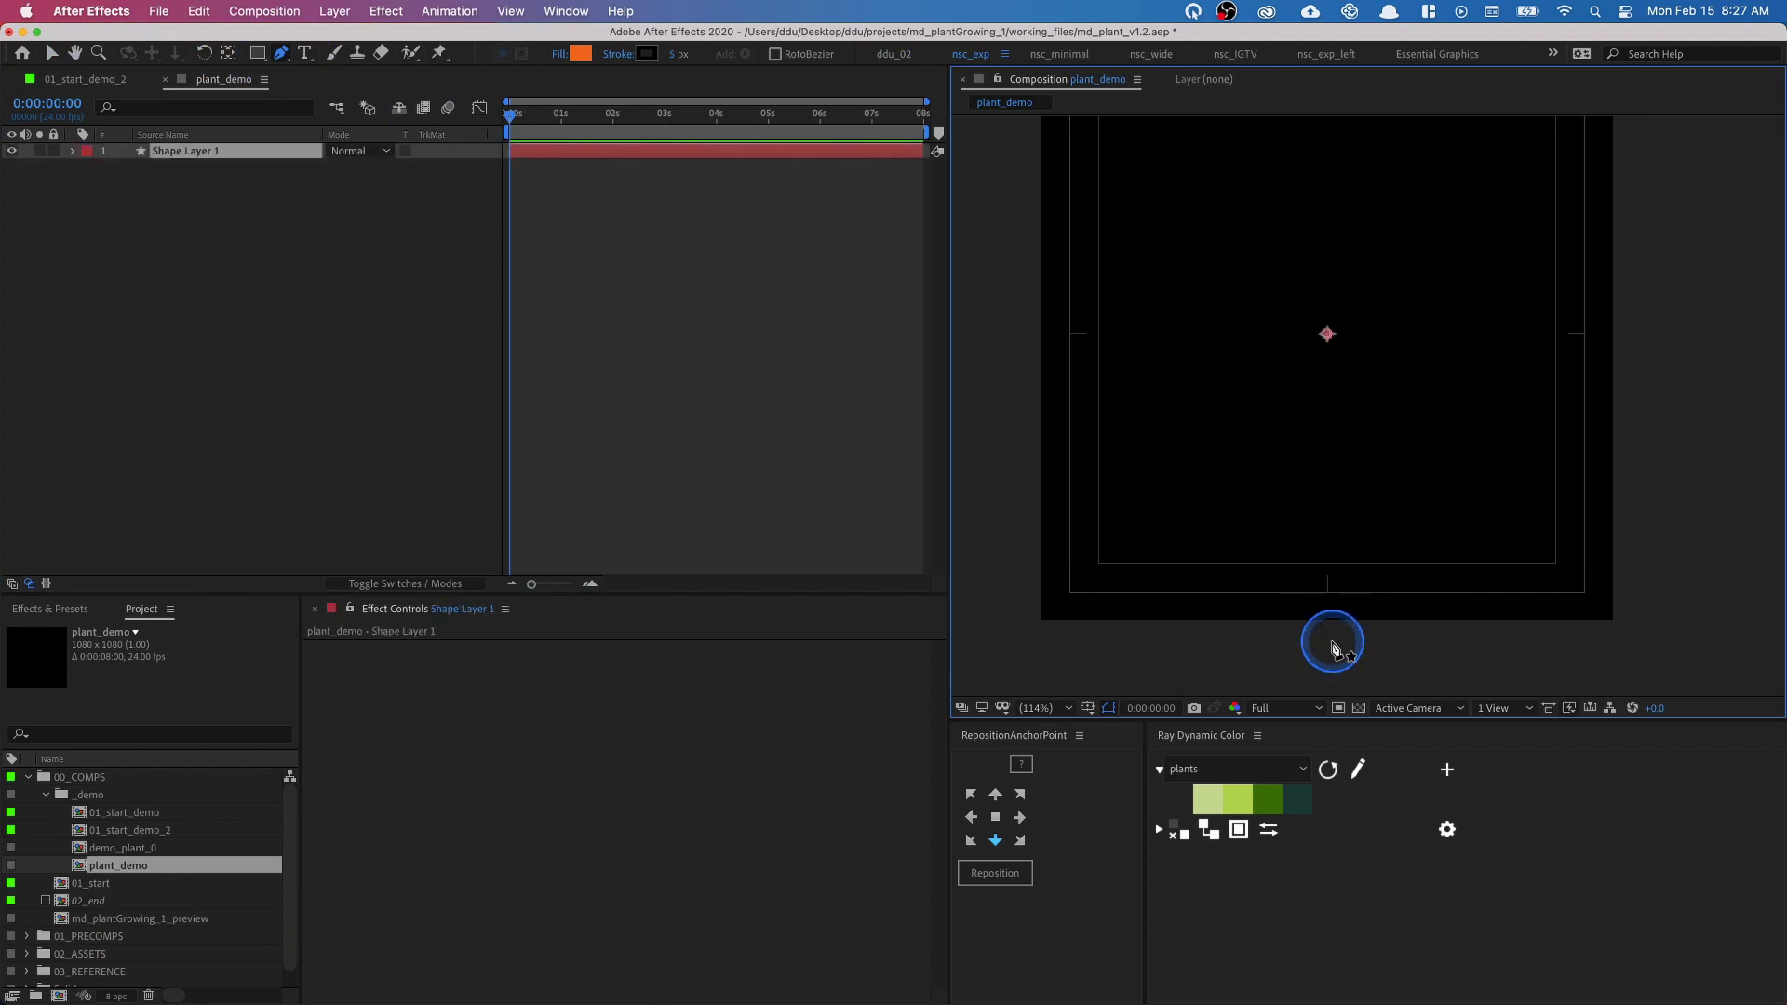
- Draw a straight vertical stem path with three points, from below the composition's bottom edge up to its upper part
click(1332, 440)
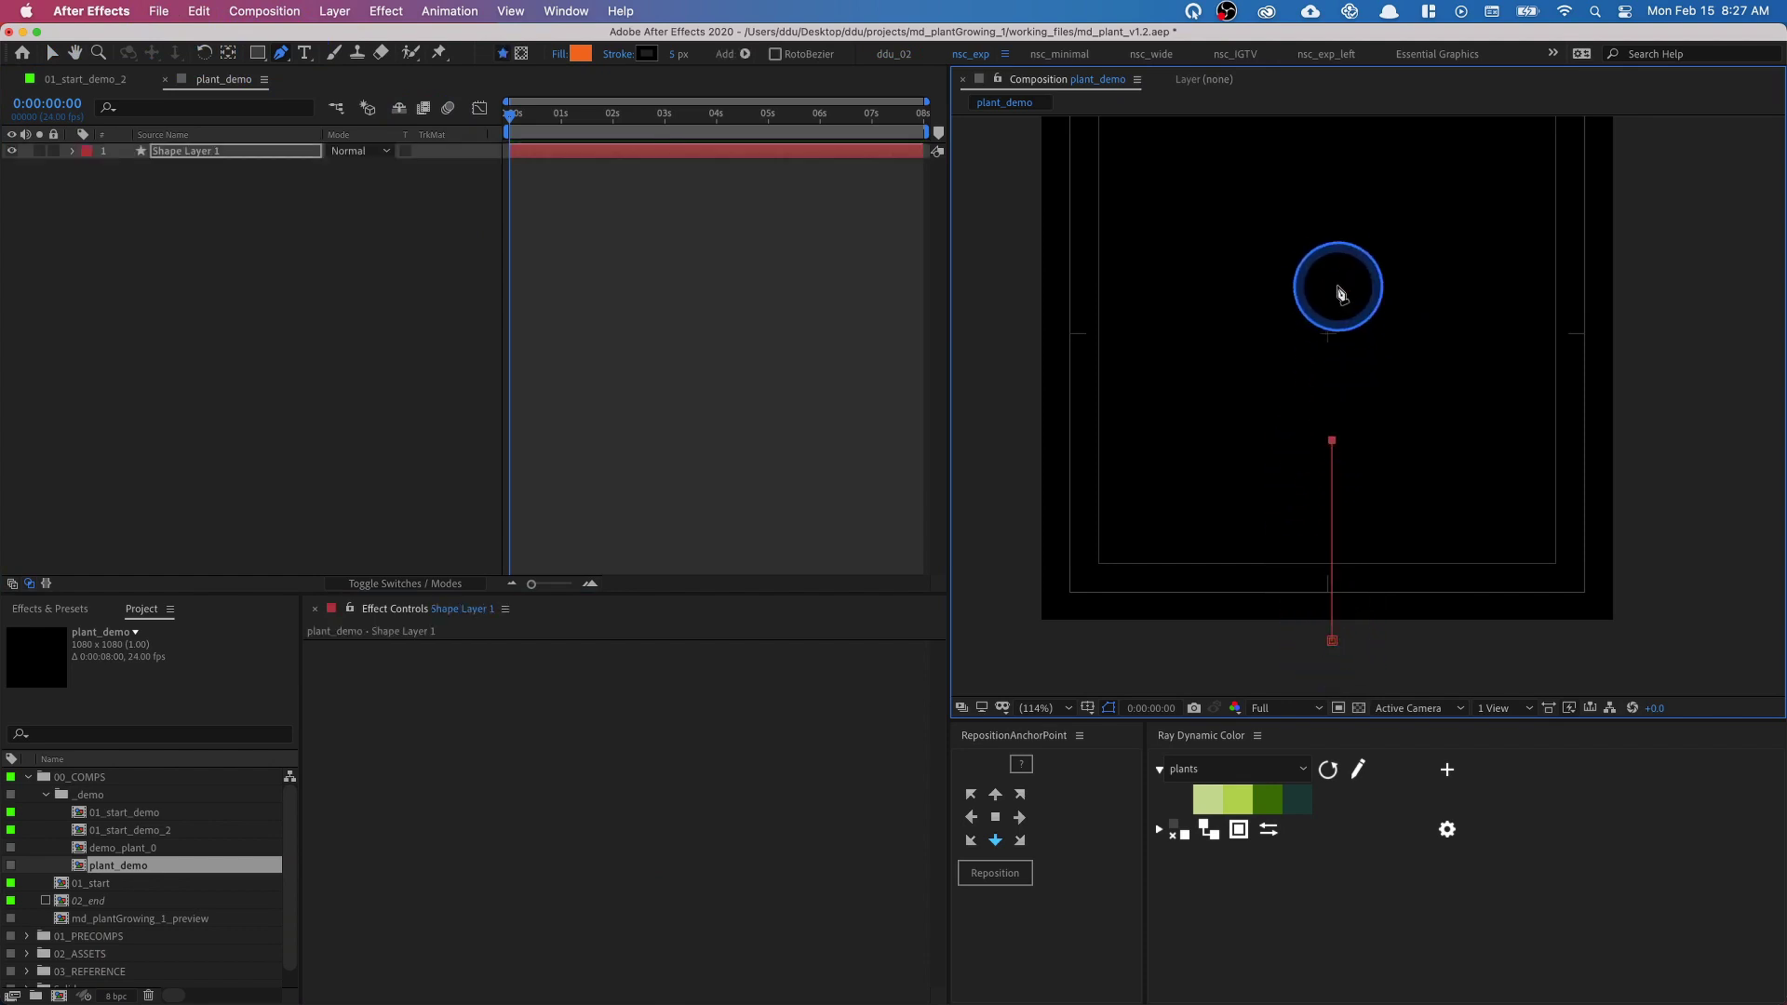
click(1332, 188)
drag(1320, 216, 1338, 257)
drag(1331, 455, 1334, 482)
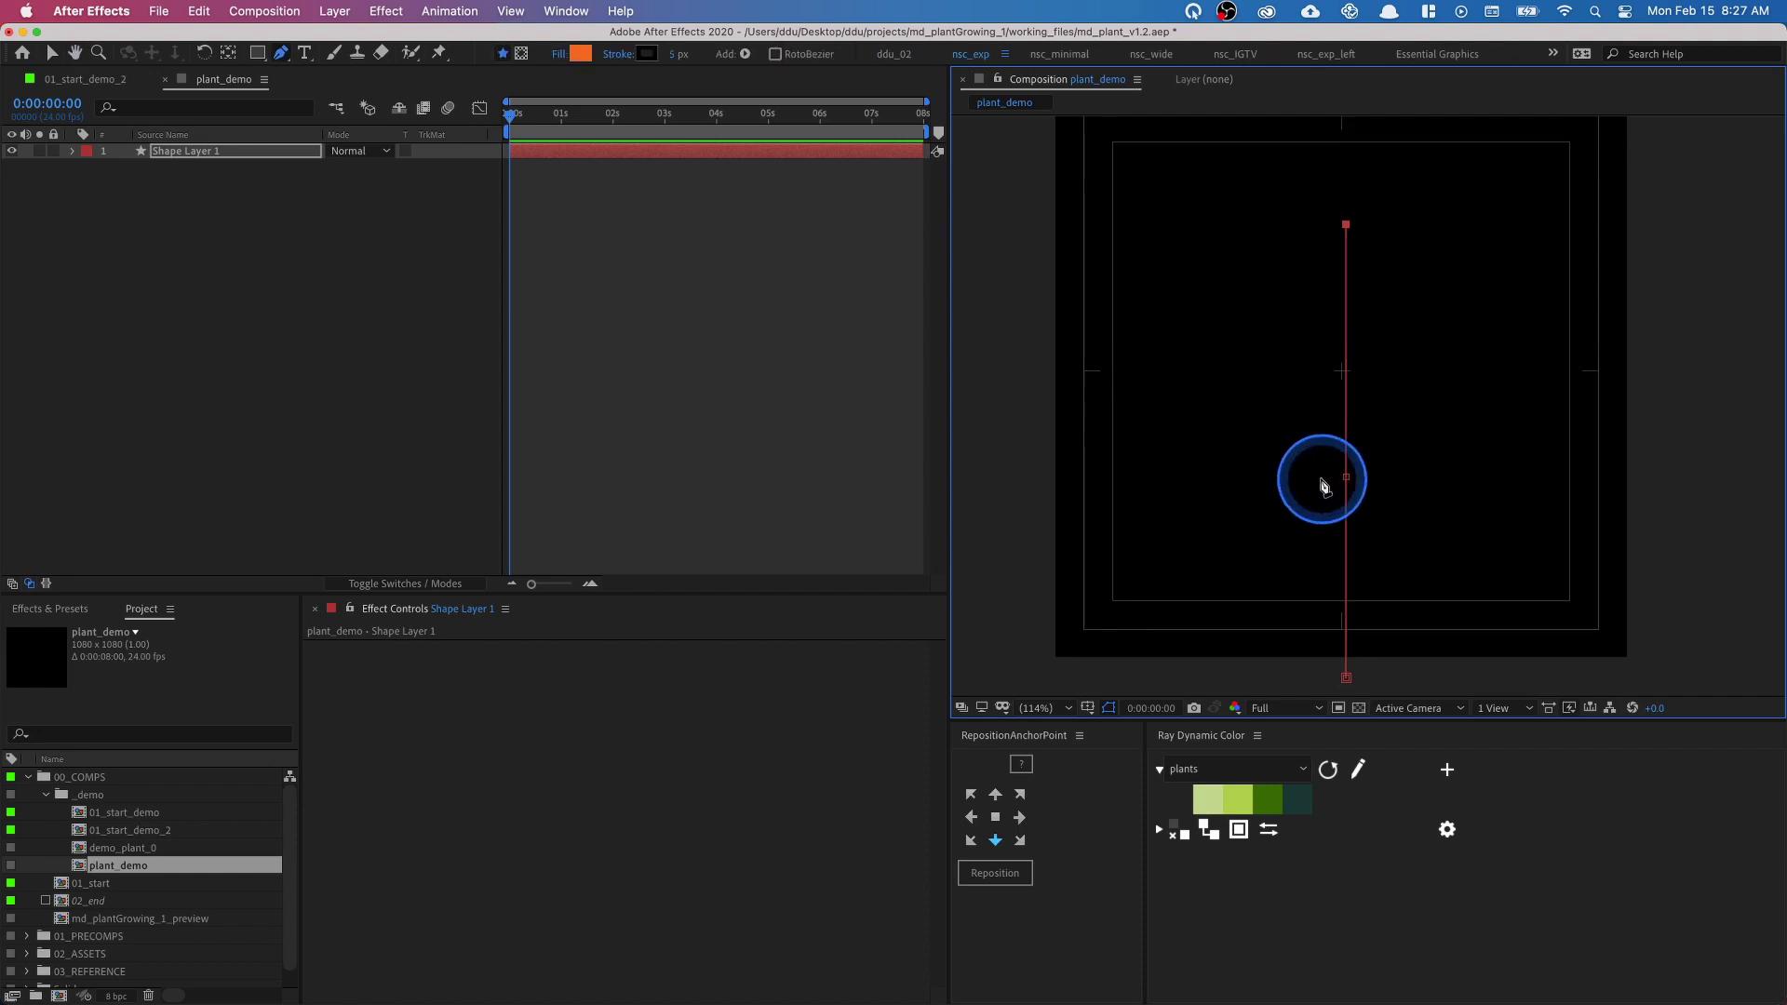
- Set the stem shape's stroke colour to white (FFFFFF)
click(647, 56)
drag(566, 386, 307, 311)
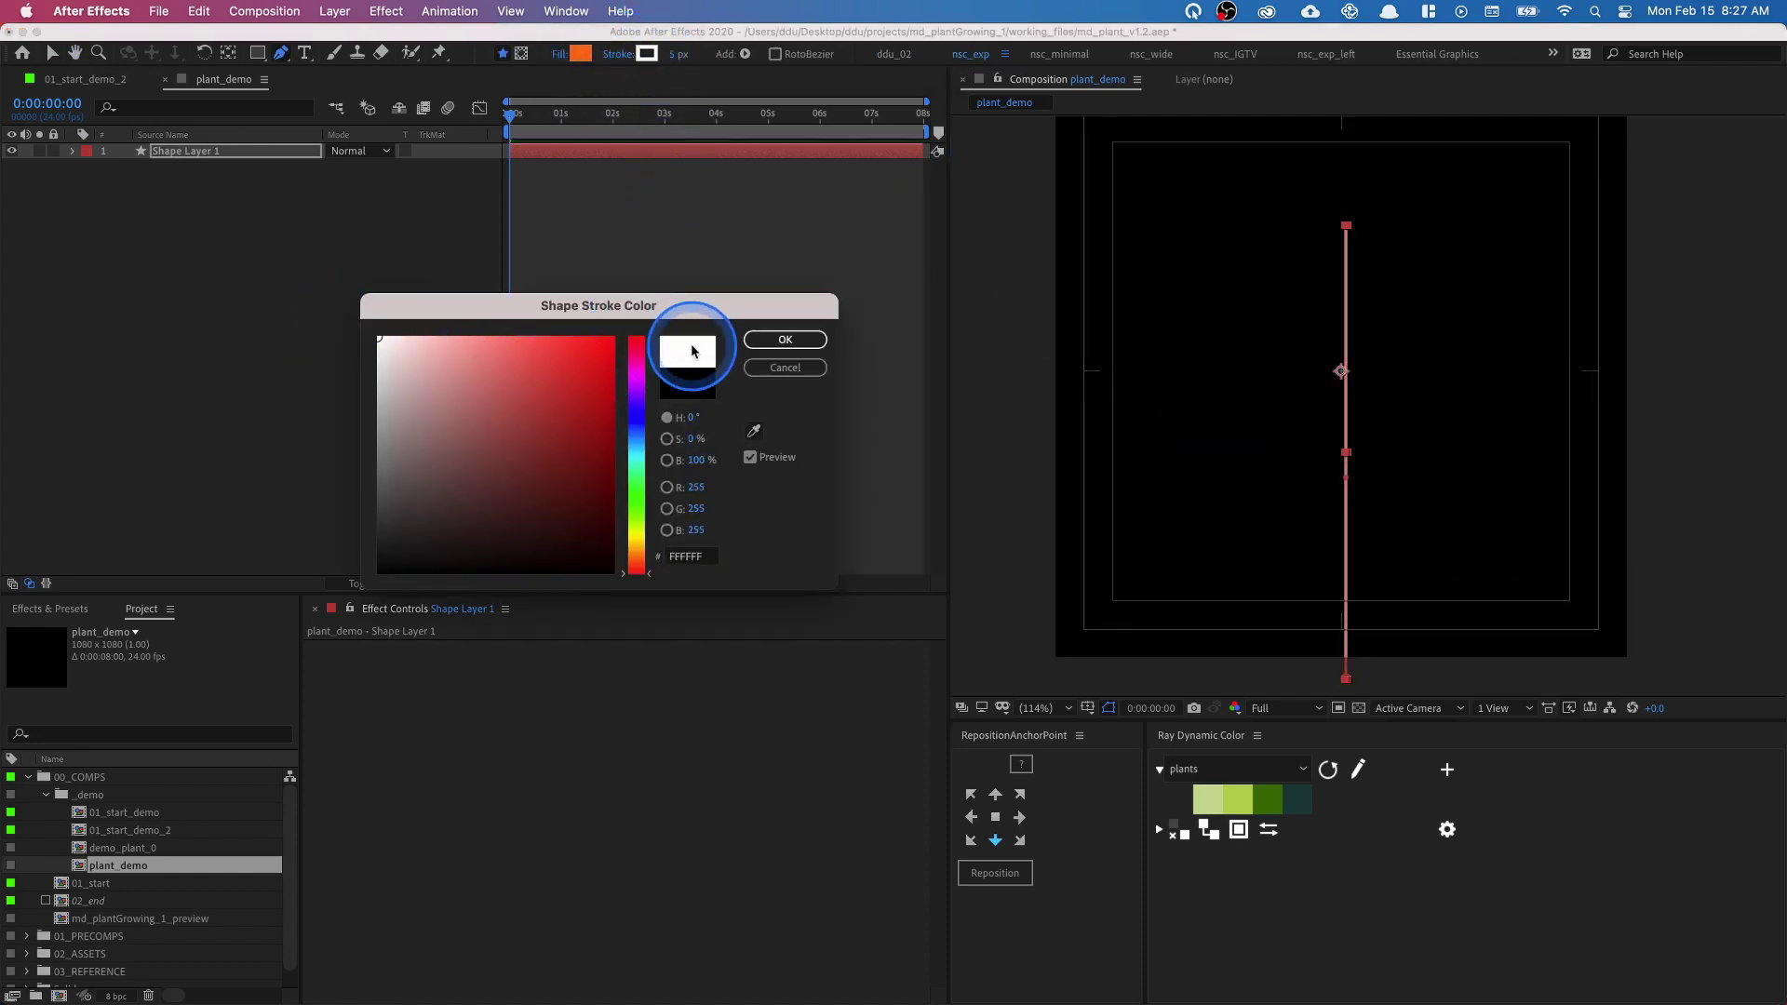
click(774, 341)
- Set the stem shape's stroke width to 140 px
drag(673, 60, 771, 65)
click(677, 57)
text(15)
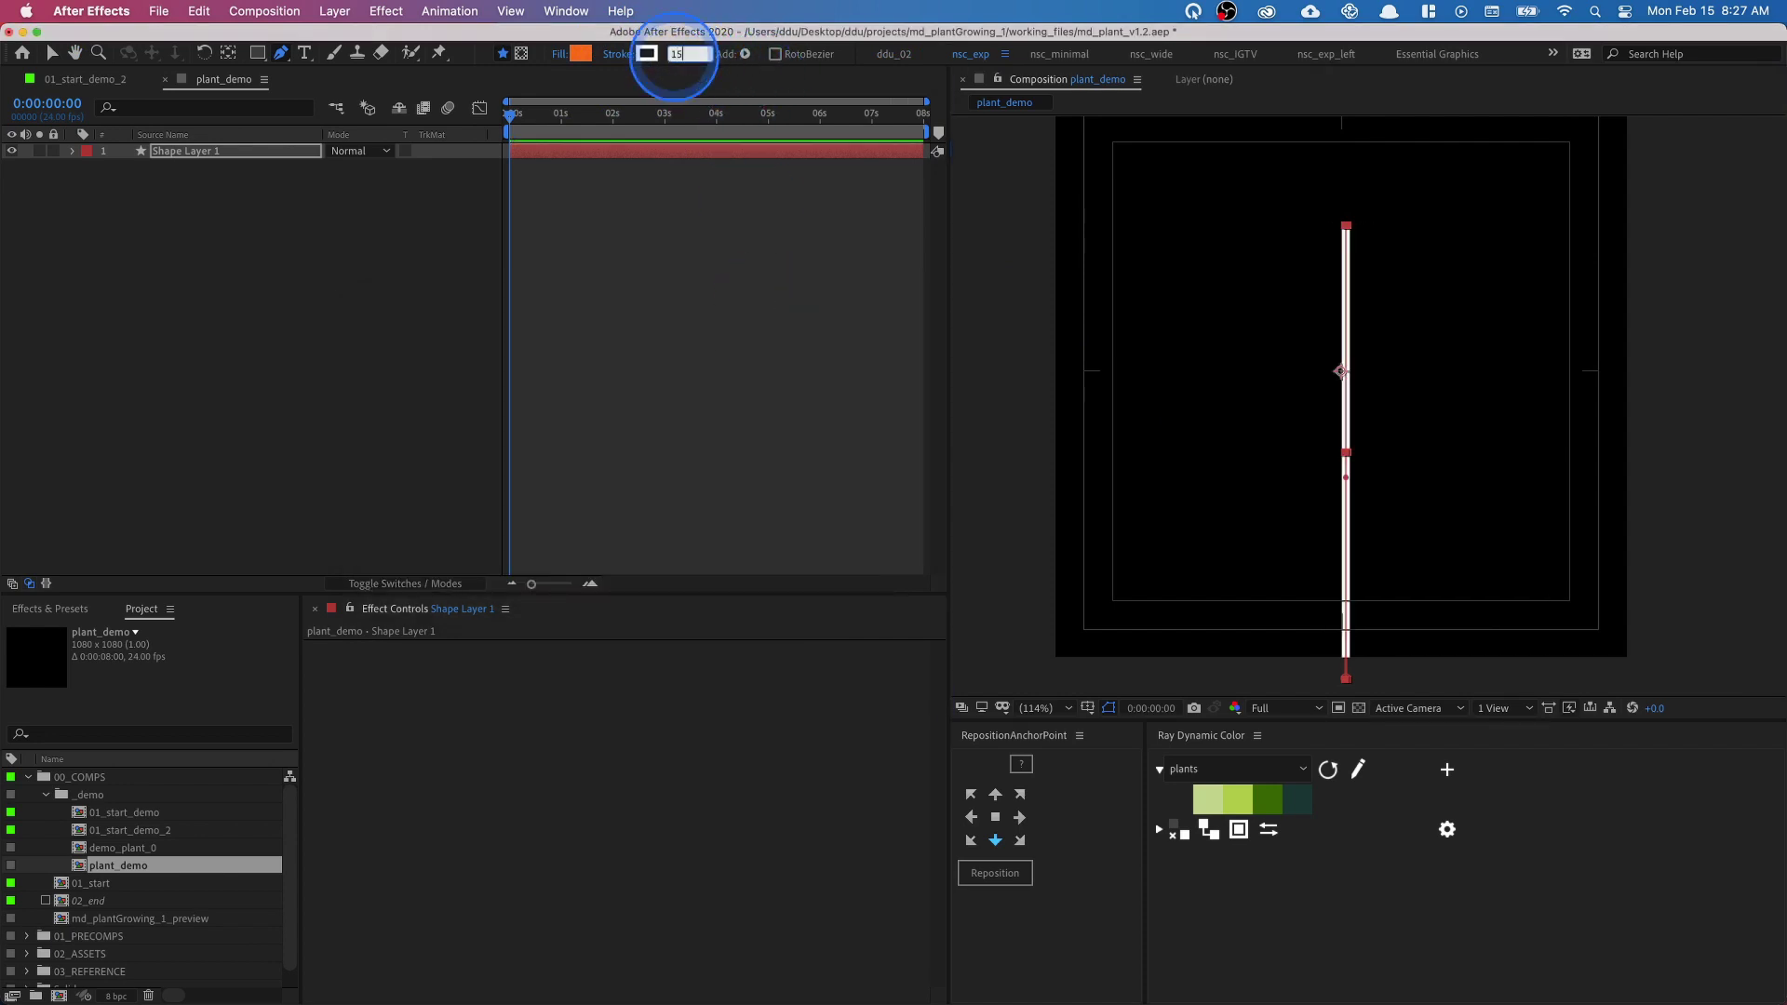
text(0)
key(BackSpace)
key(BackSpace)
text(40)
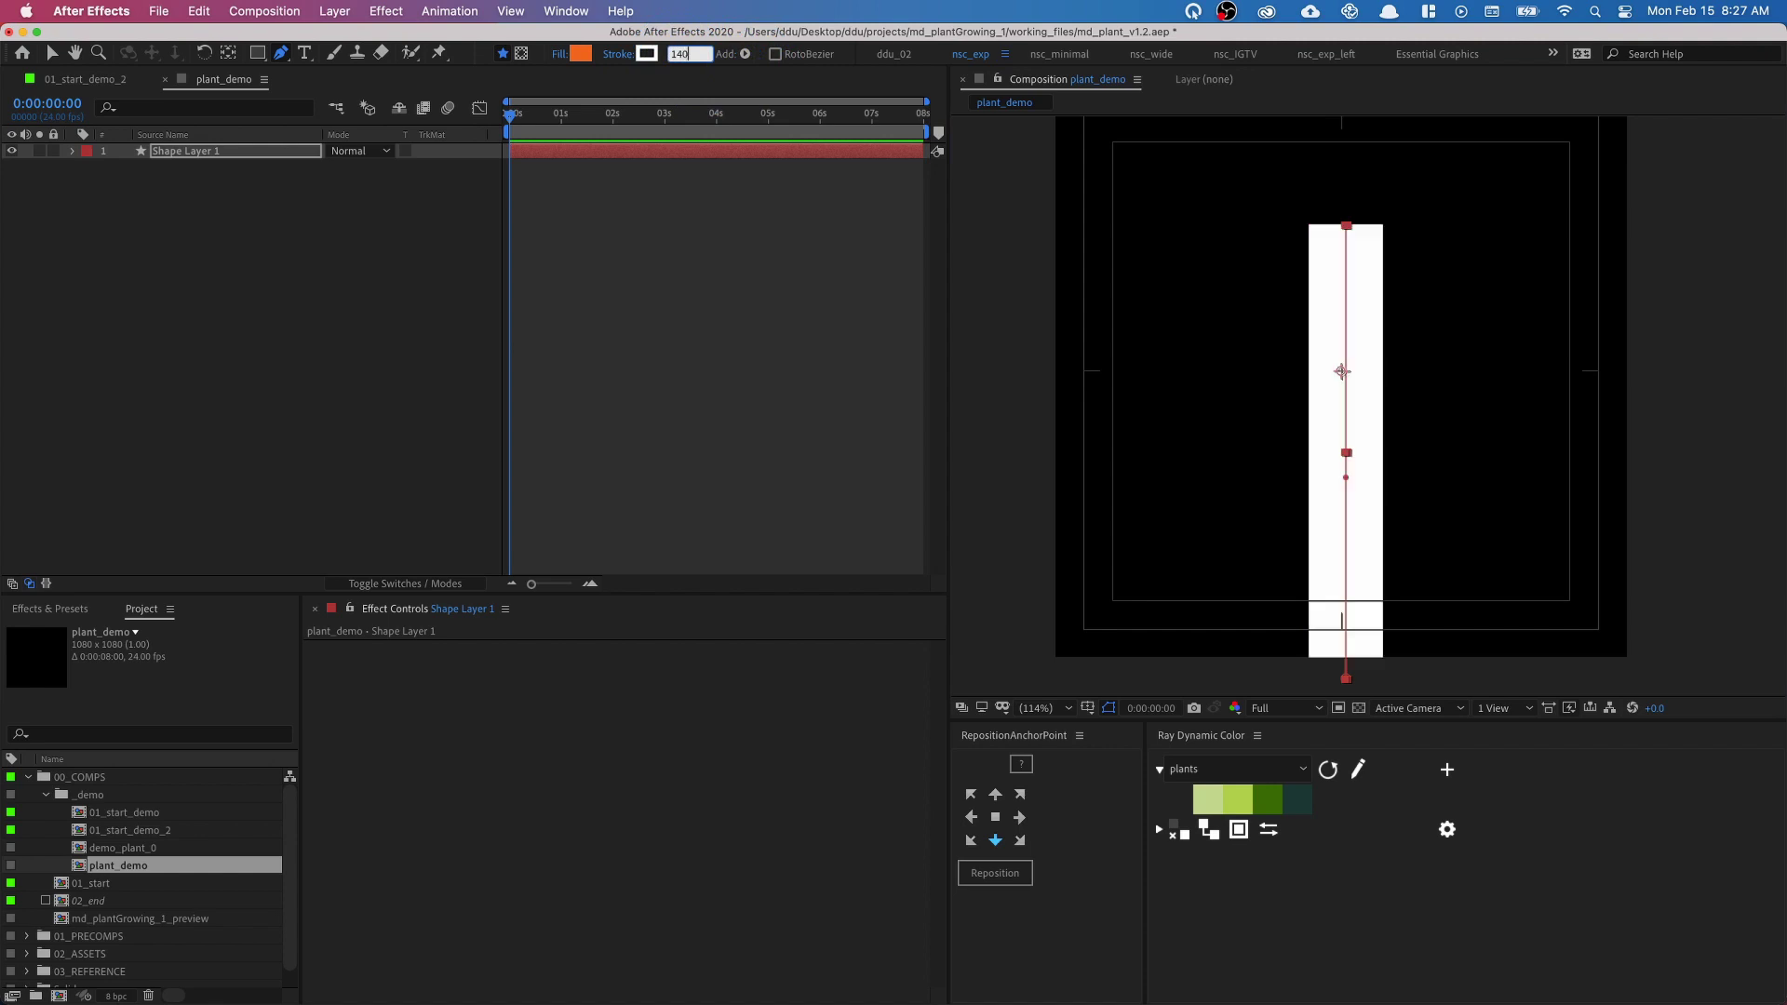
- Expand Shape 1 in the shape layer's contents and delete its Fill 1
click(79, 185)
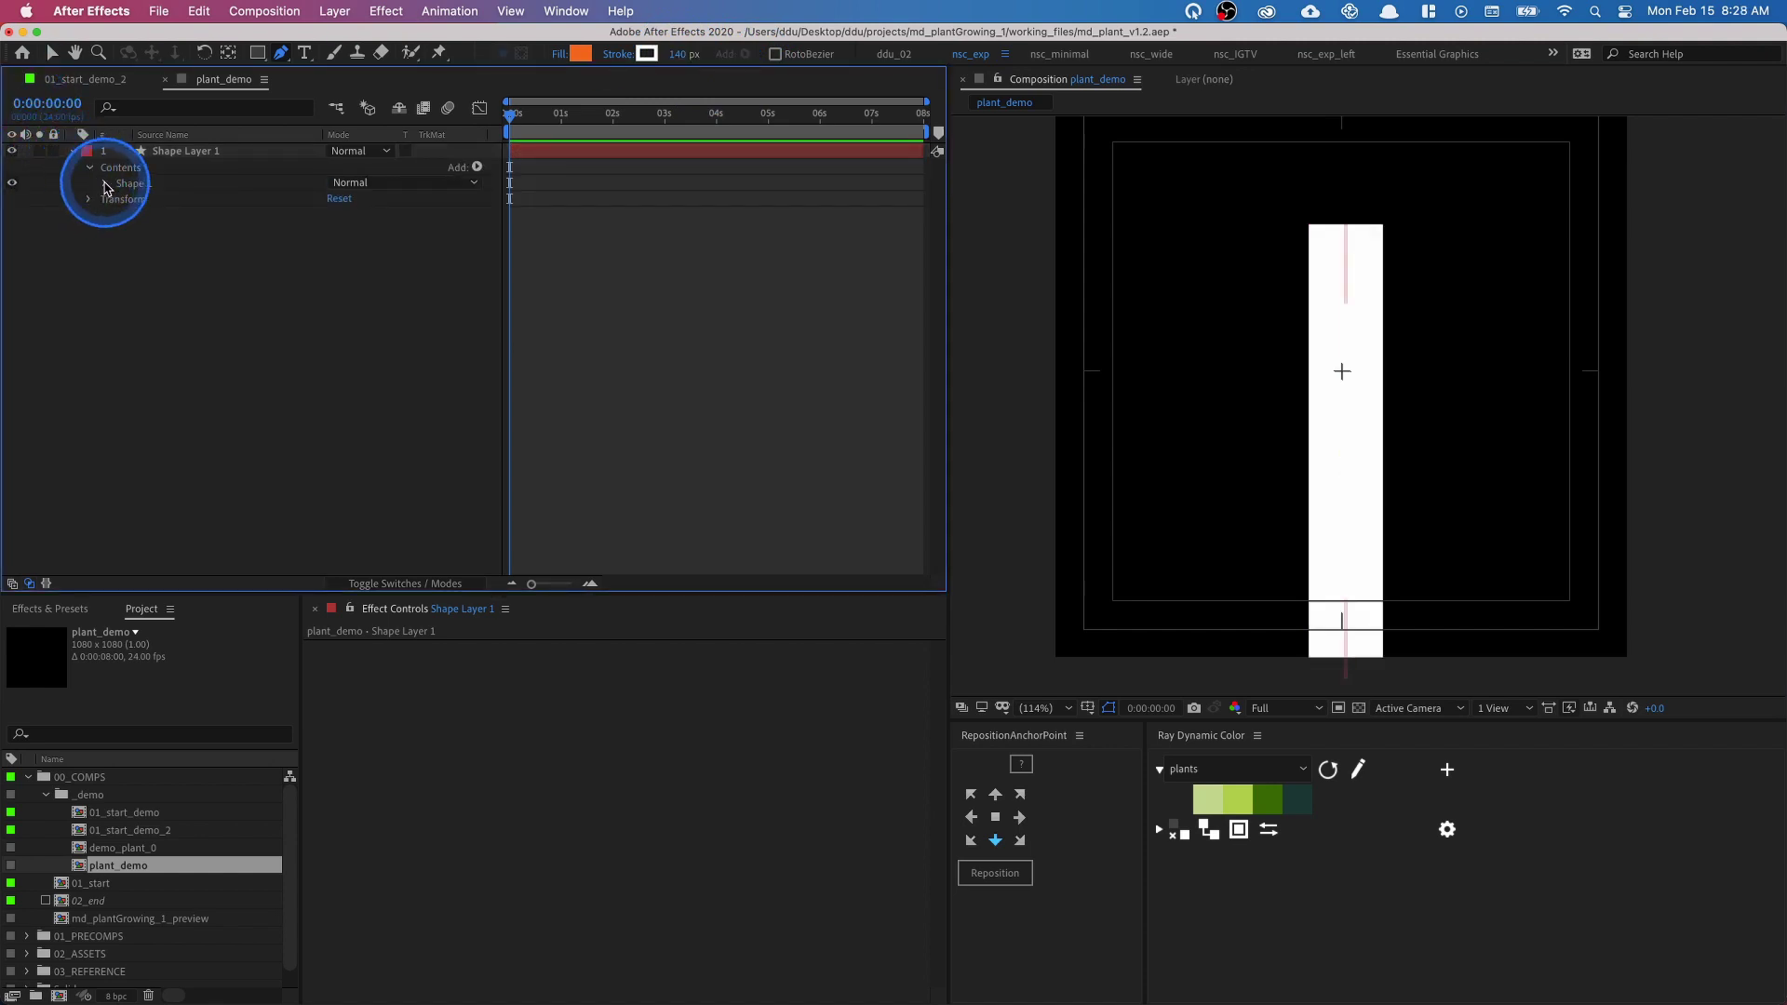
click(105, 185)
click(179, 231)
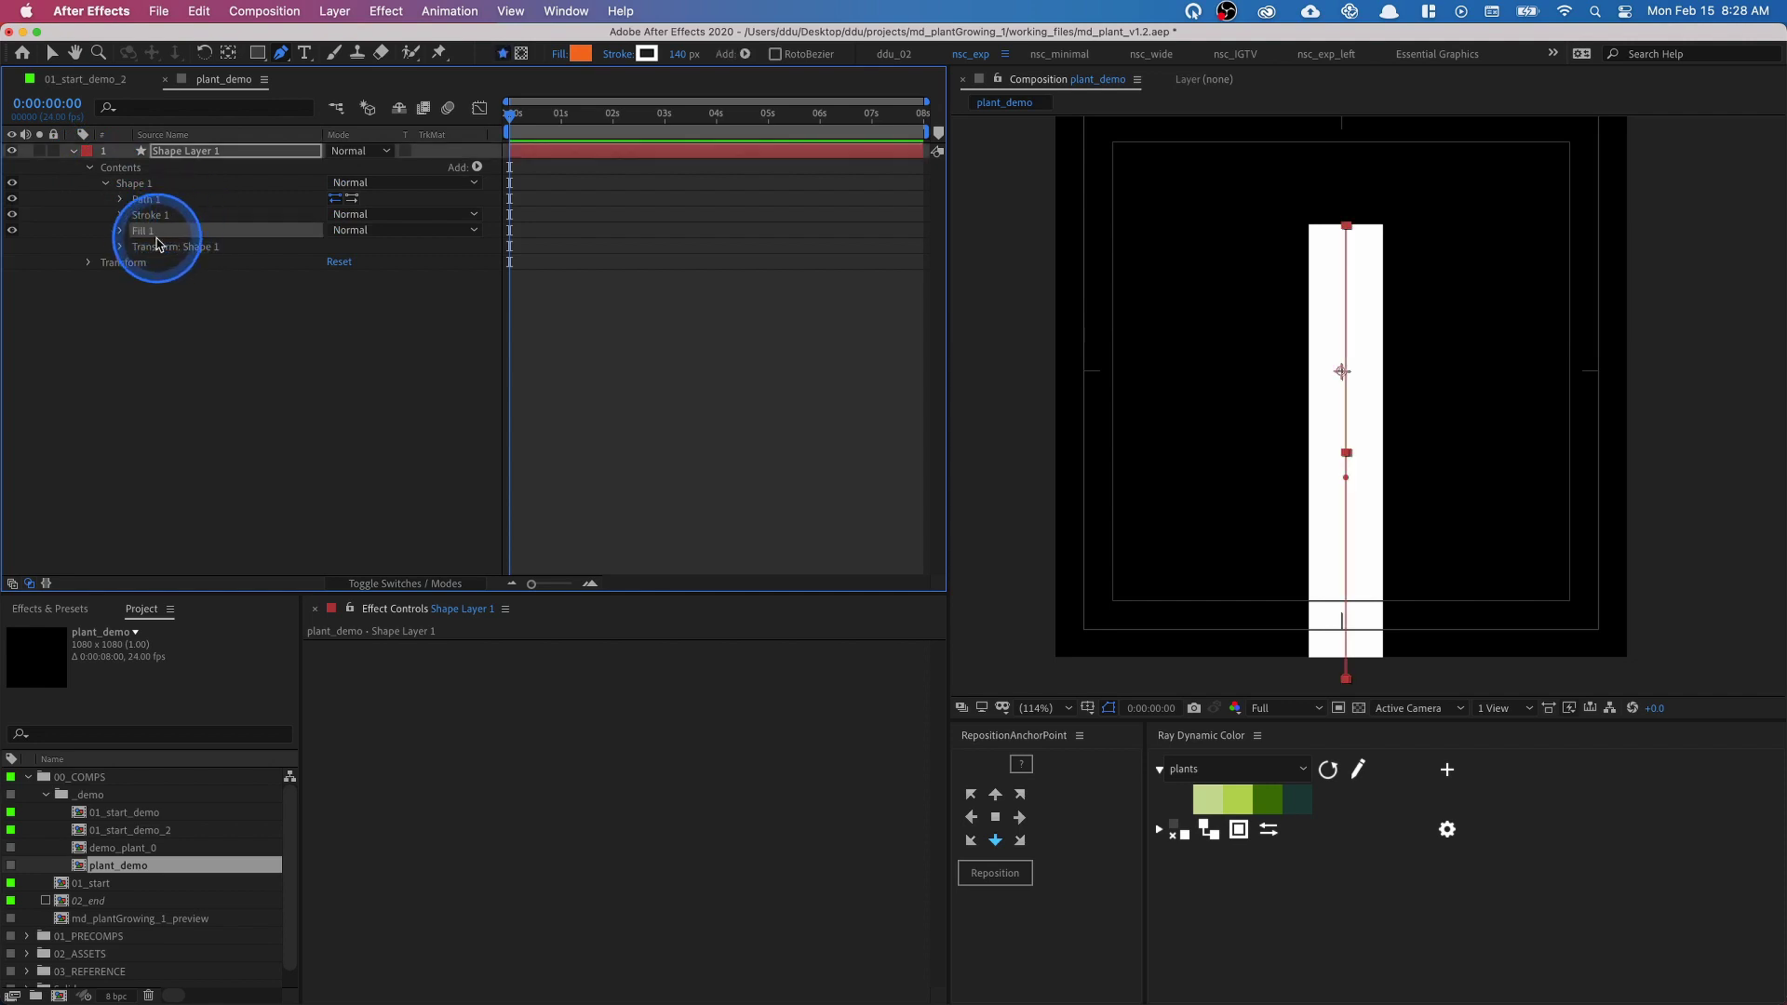
key(Delete)
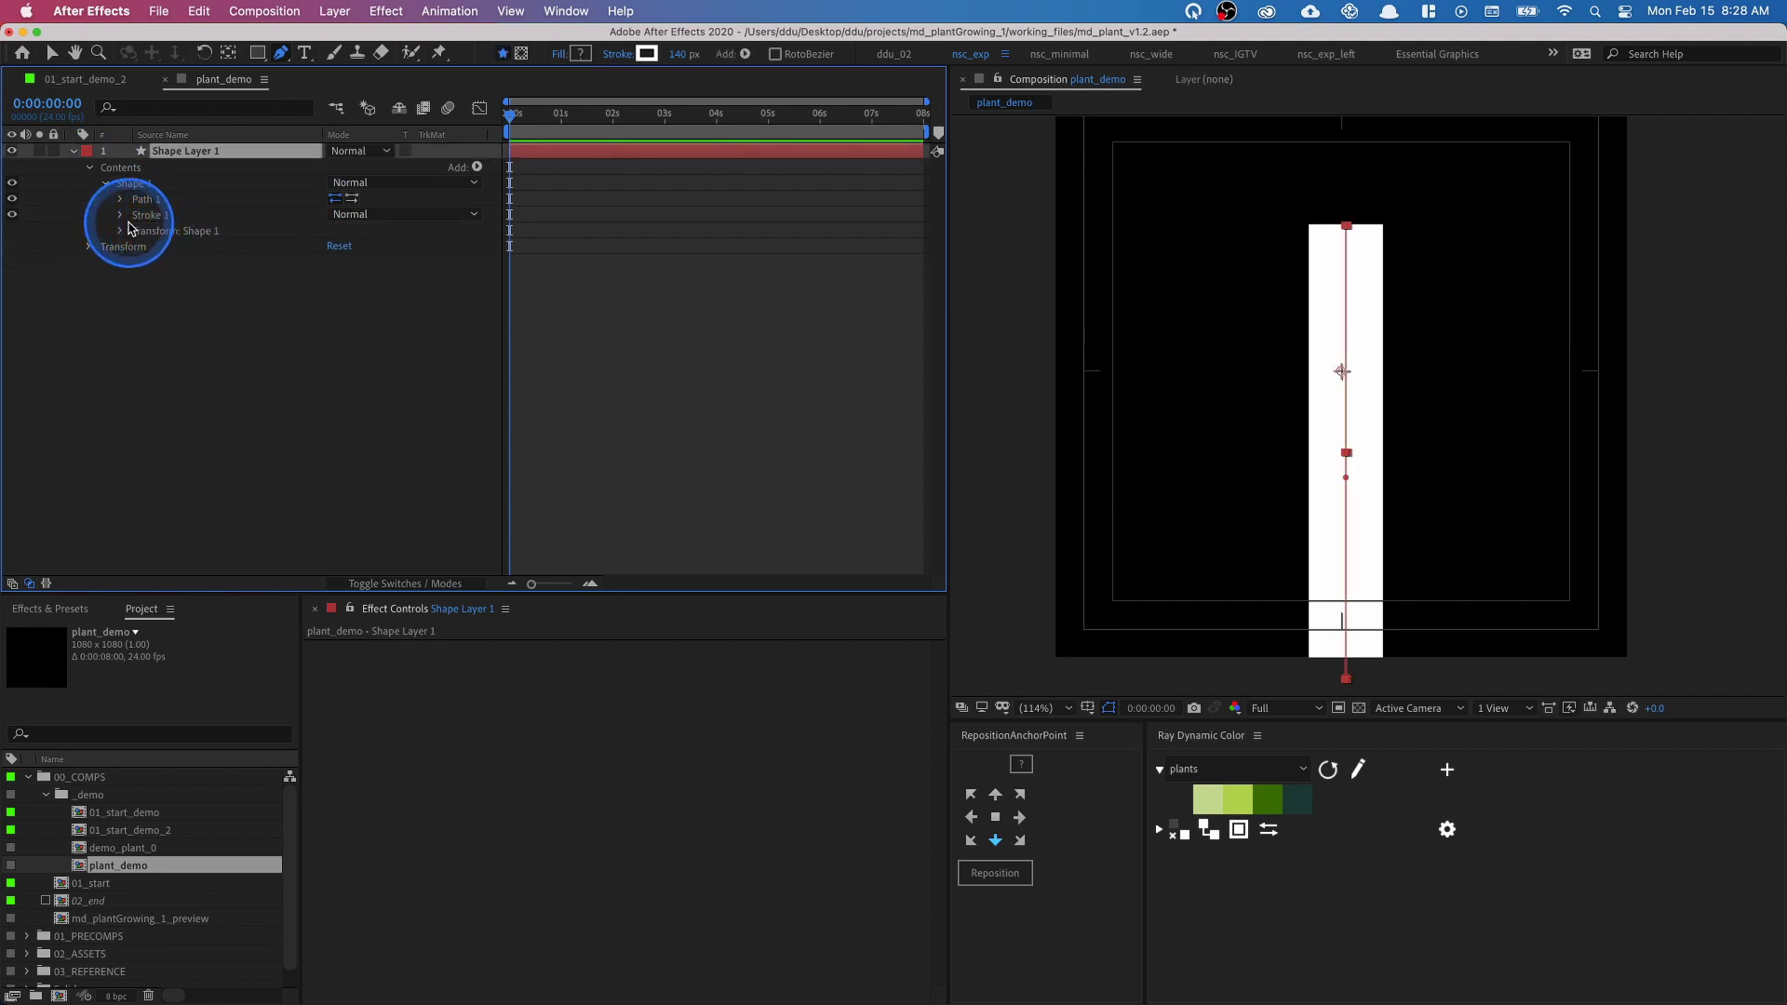
- Change the line cap of Stroke 1 to Round Cap
click(122, 218)
click(266, 293)
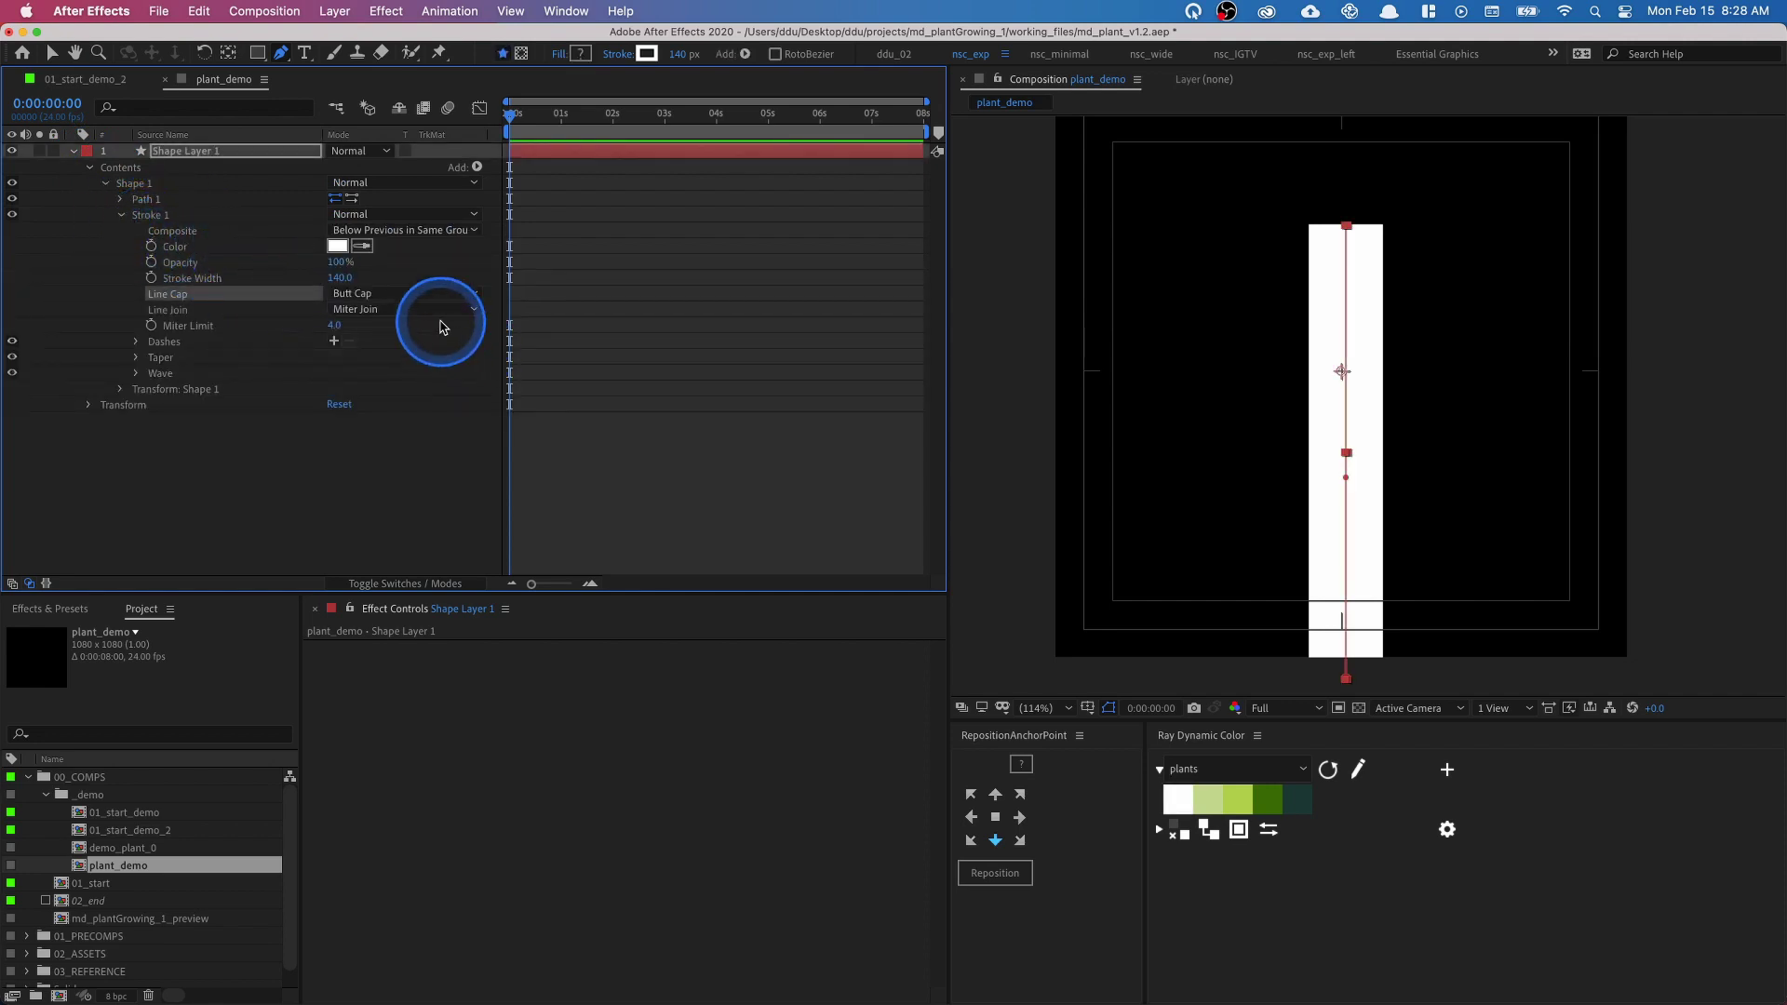
click(411, 299)
click(400, 330)
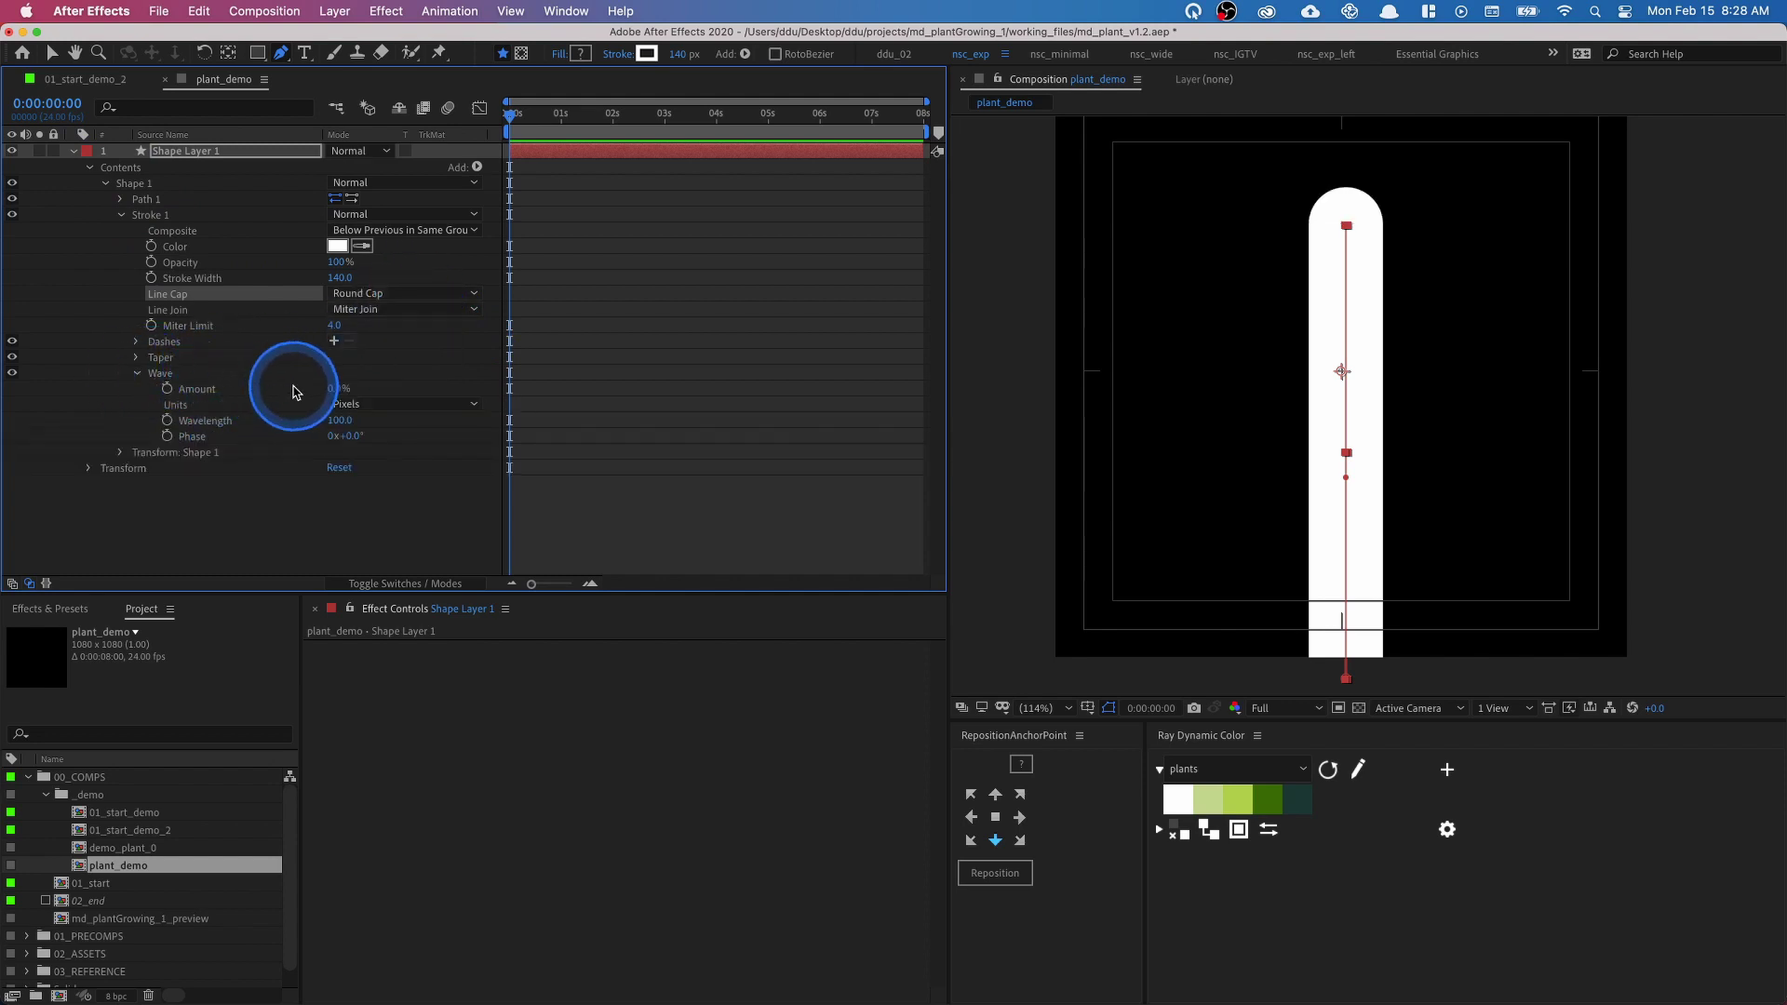
- Give Stroke 1 a wave with amount 30%, wavelength 400 and phase about 307°
text(30)
key(Tab)
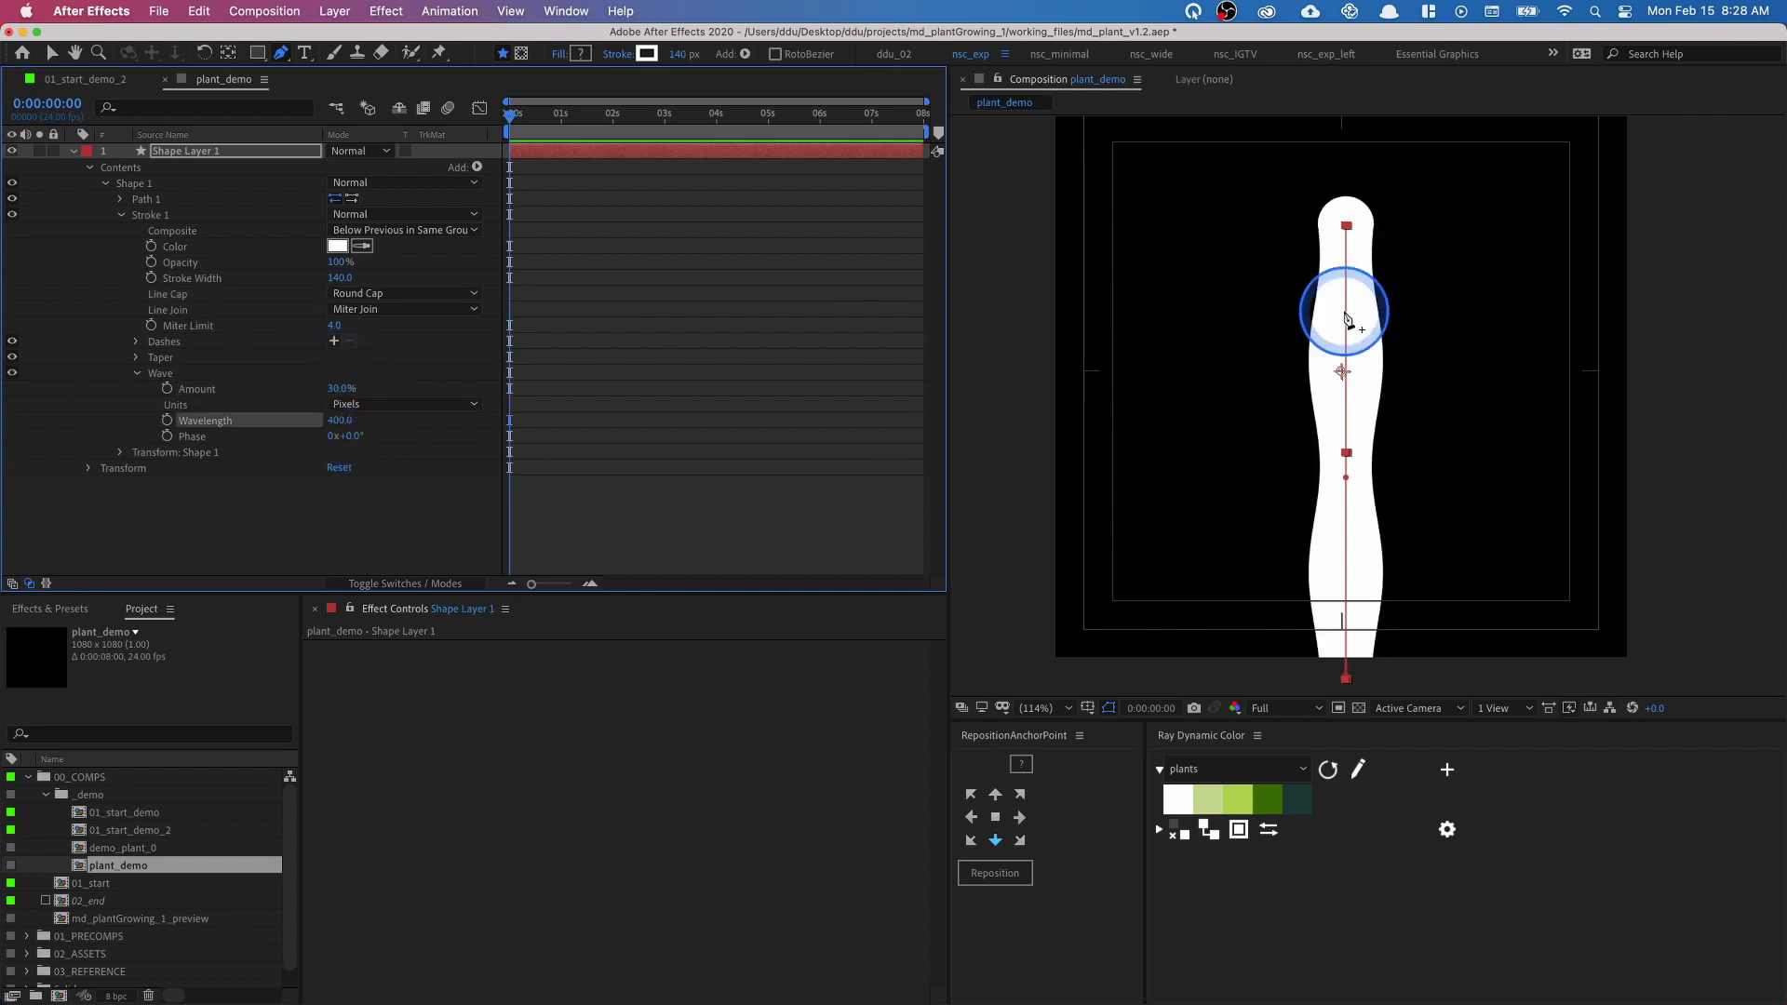
drag(1262, 366, 1208, 346)
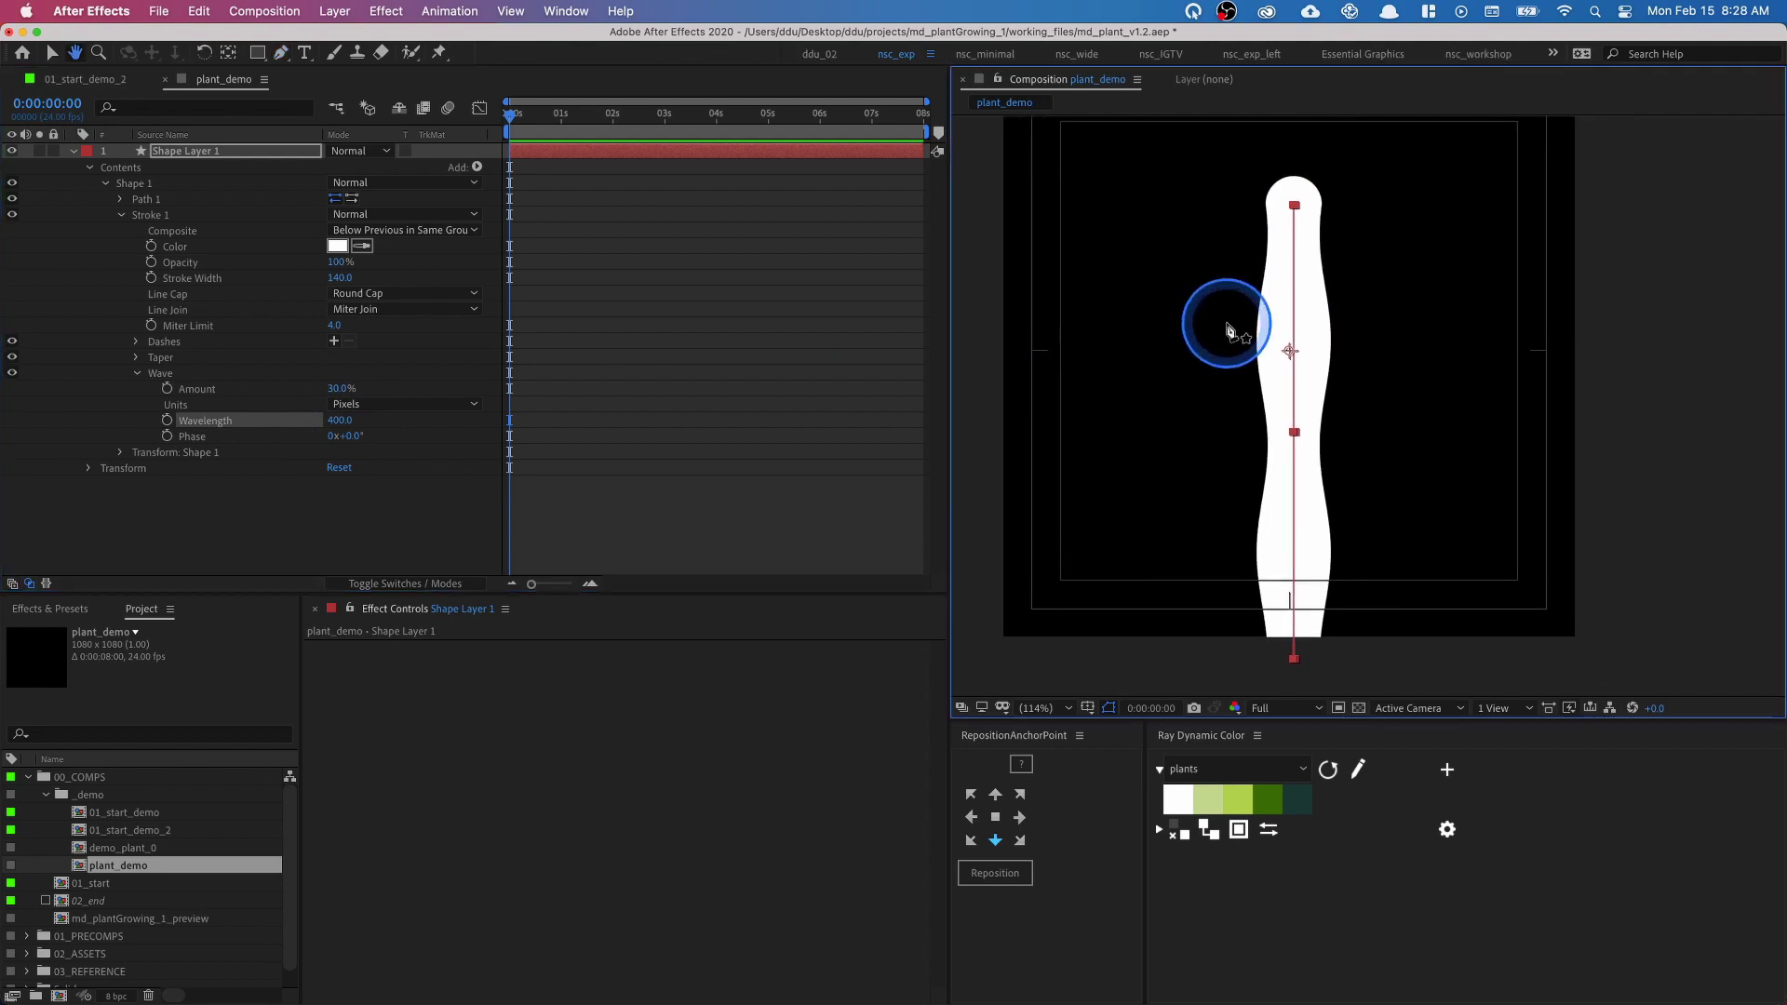
mouse_move(357, 443)
mouse_down()
mouse_move(678, 459)
mouse_move(370, 438)
mouse_move(402, 435)
mouse_up()
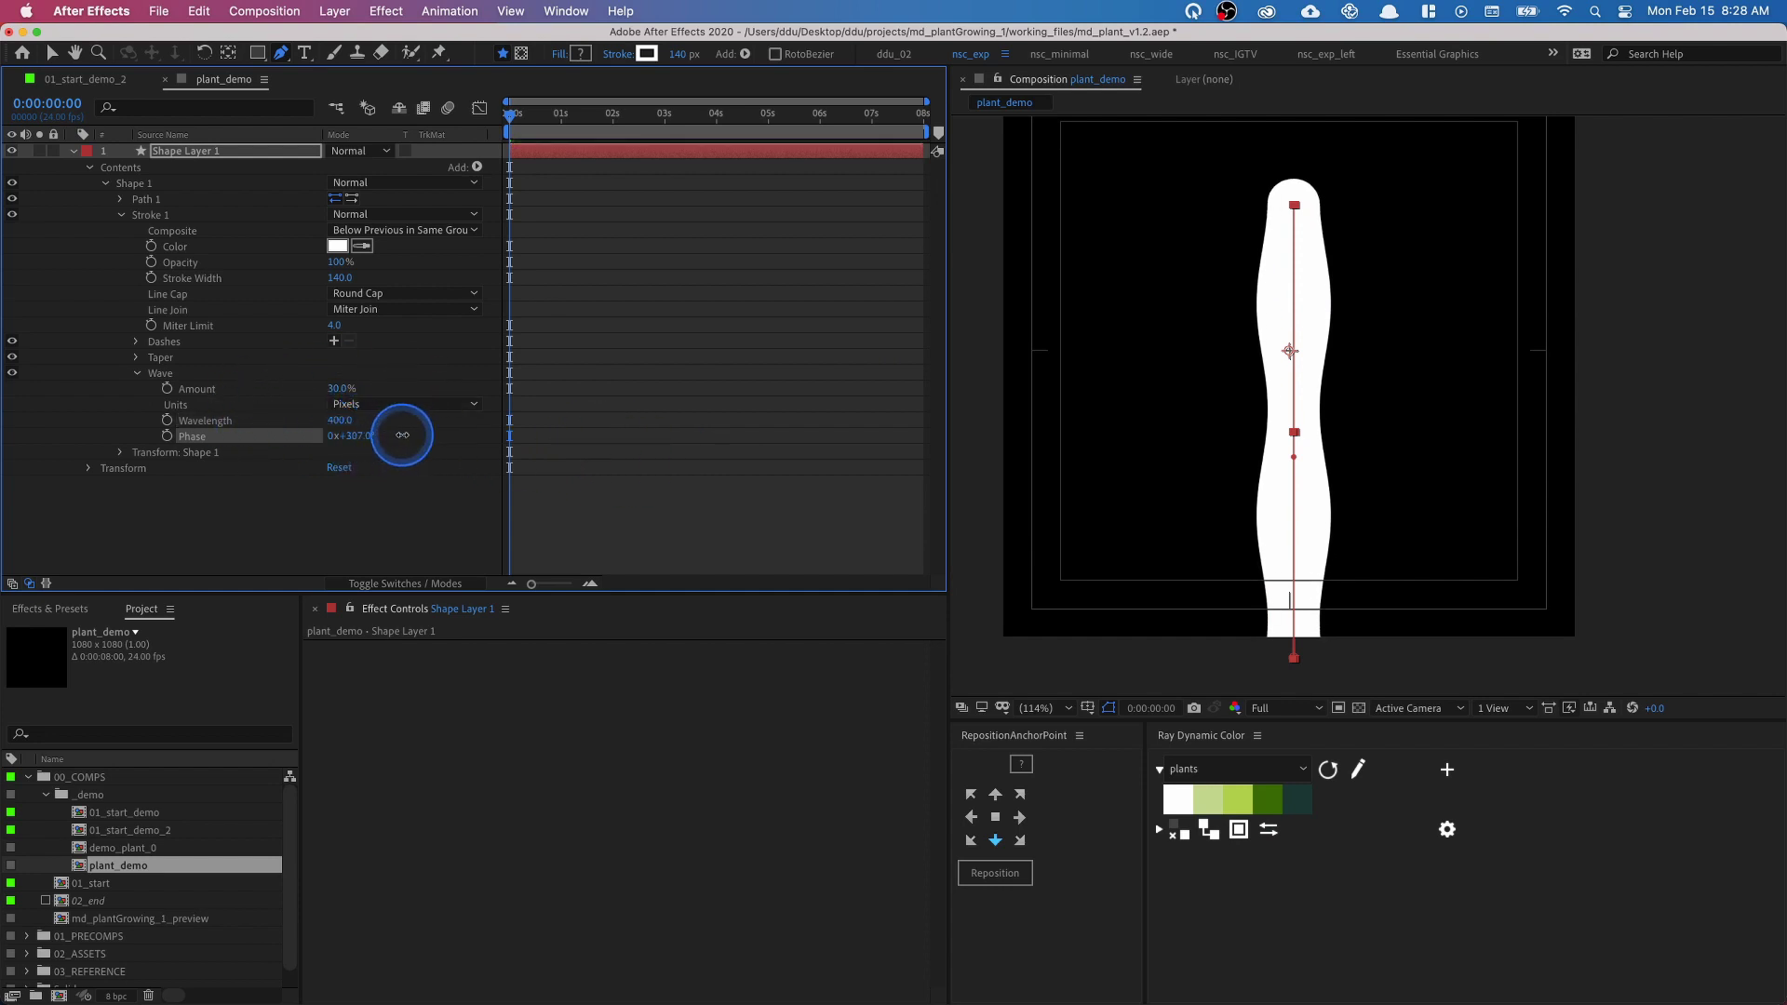
drag(1150, 389, 1111, 367)
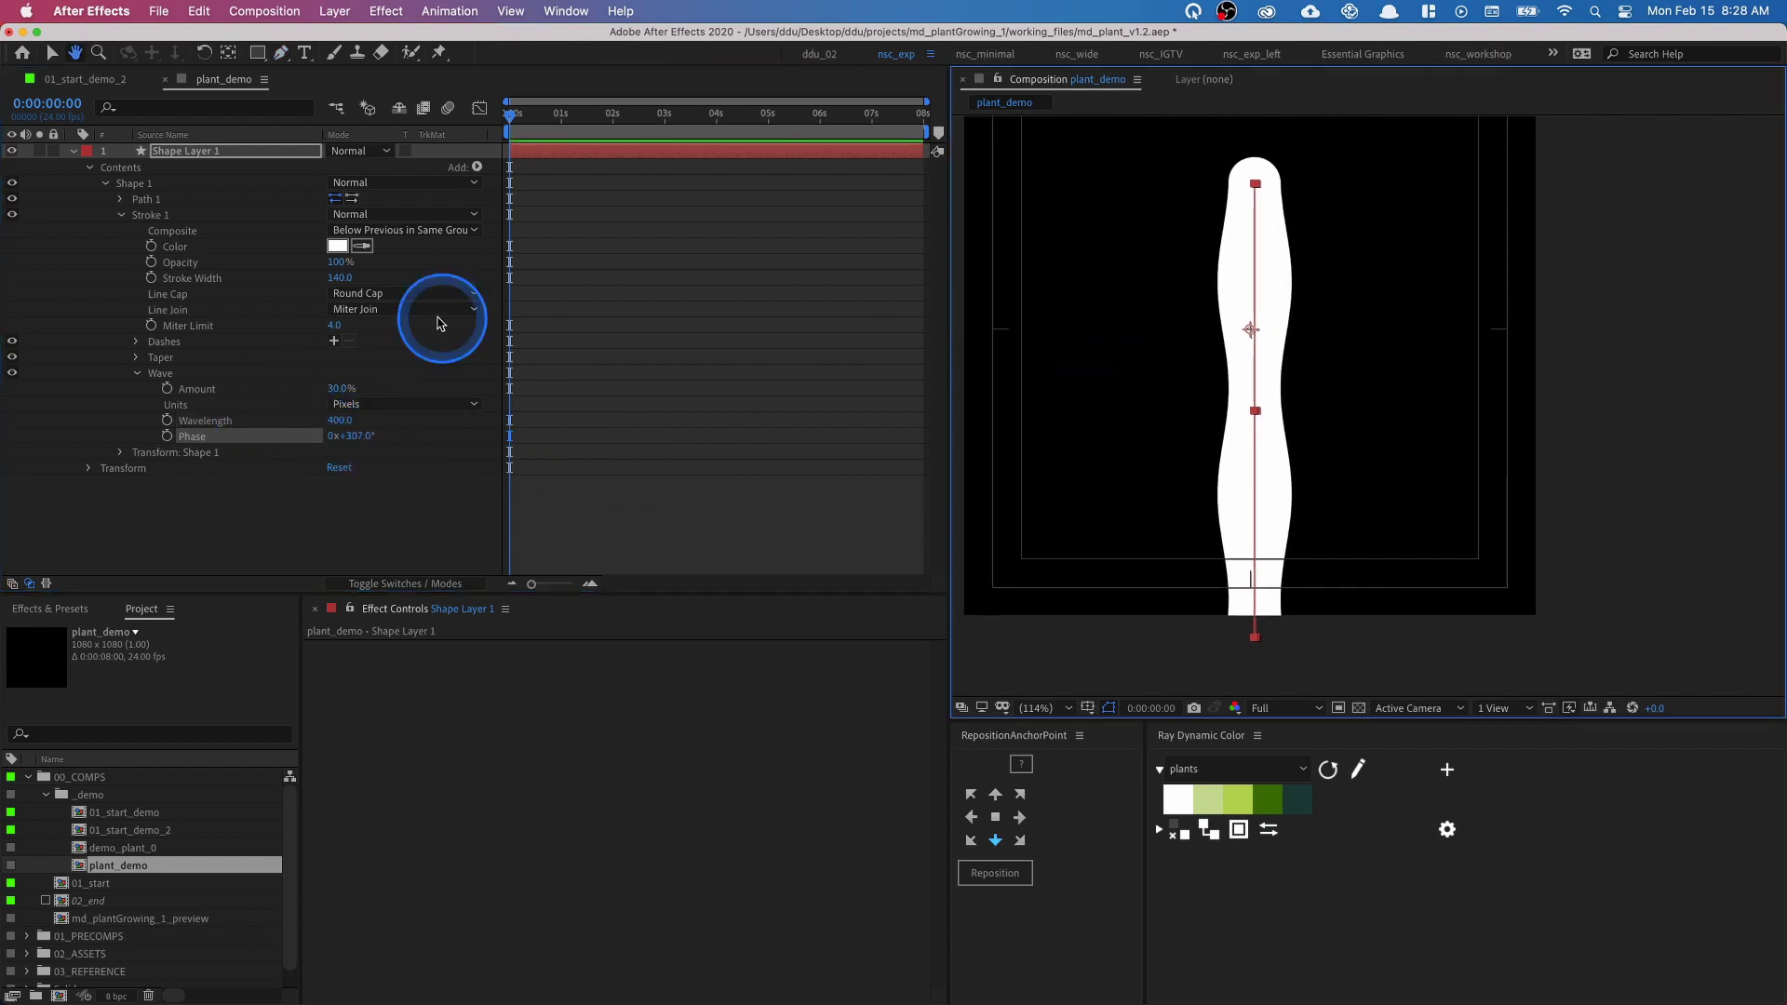
- Collapse Shape 1 and duplicate it four times within the same shape layer
click(124, 216)
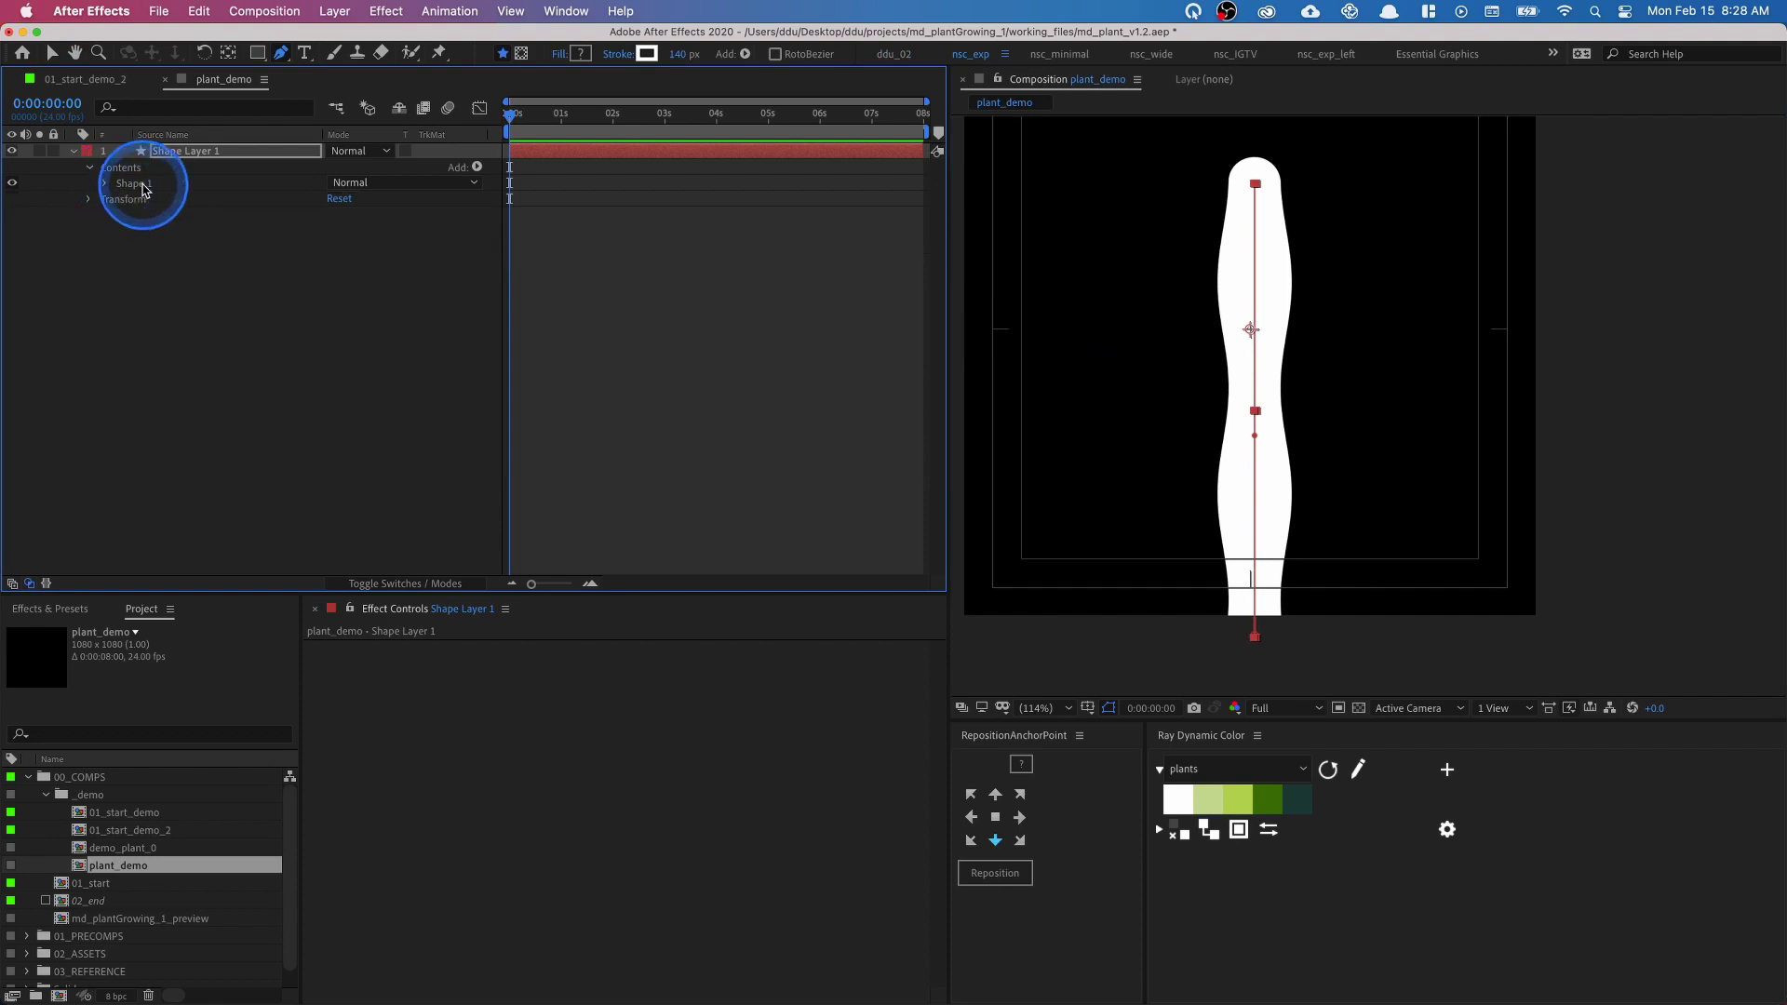
click(139, 184)
key(h)
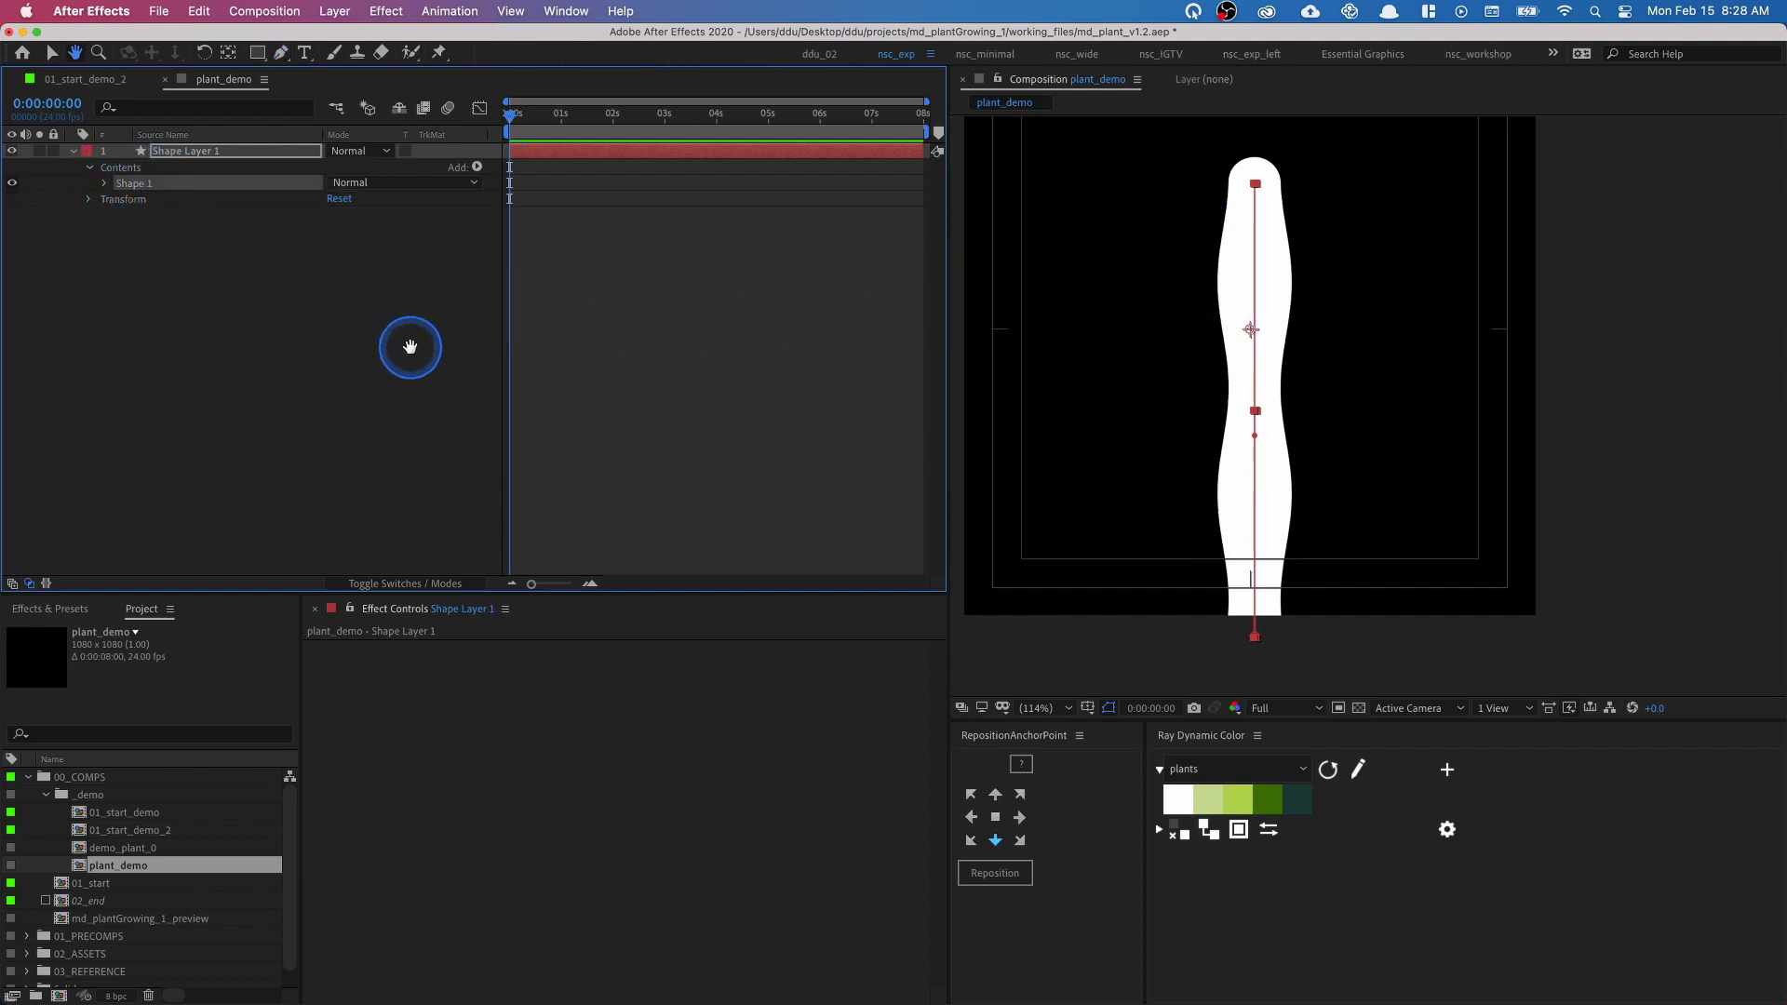
key(g)
click(291, 246)
click(170, 191)
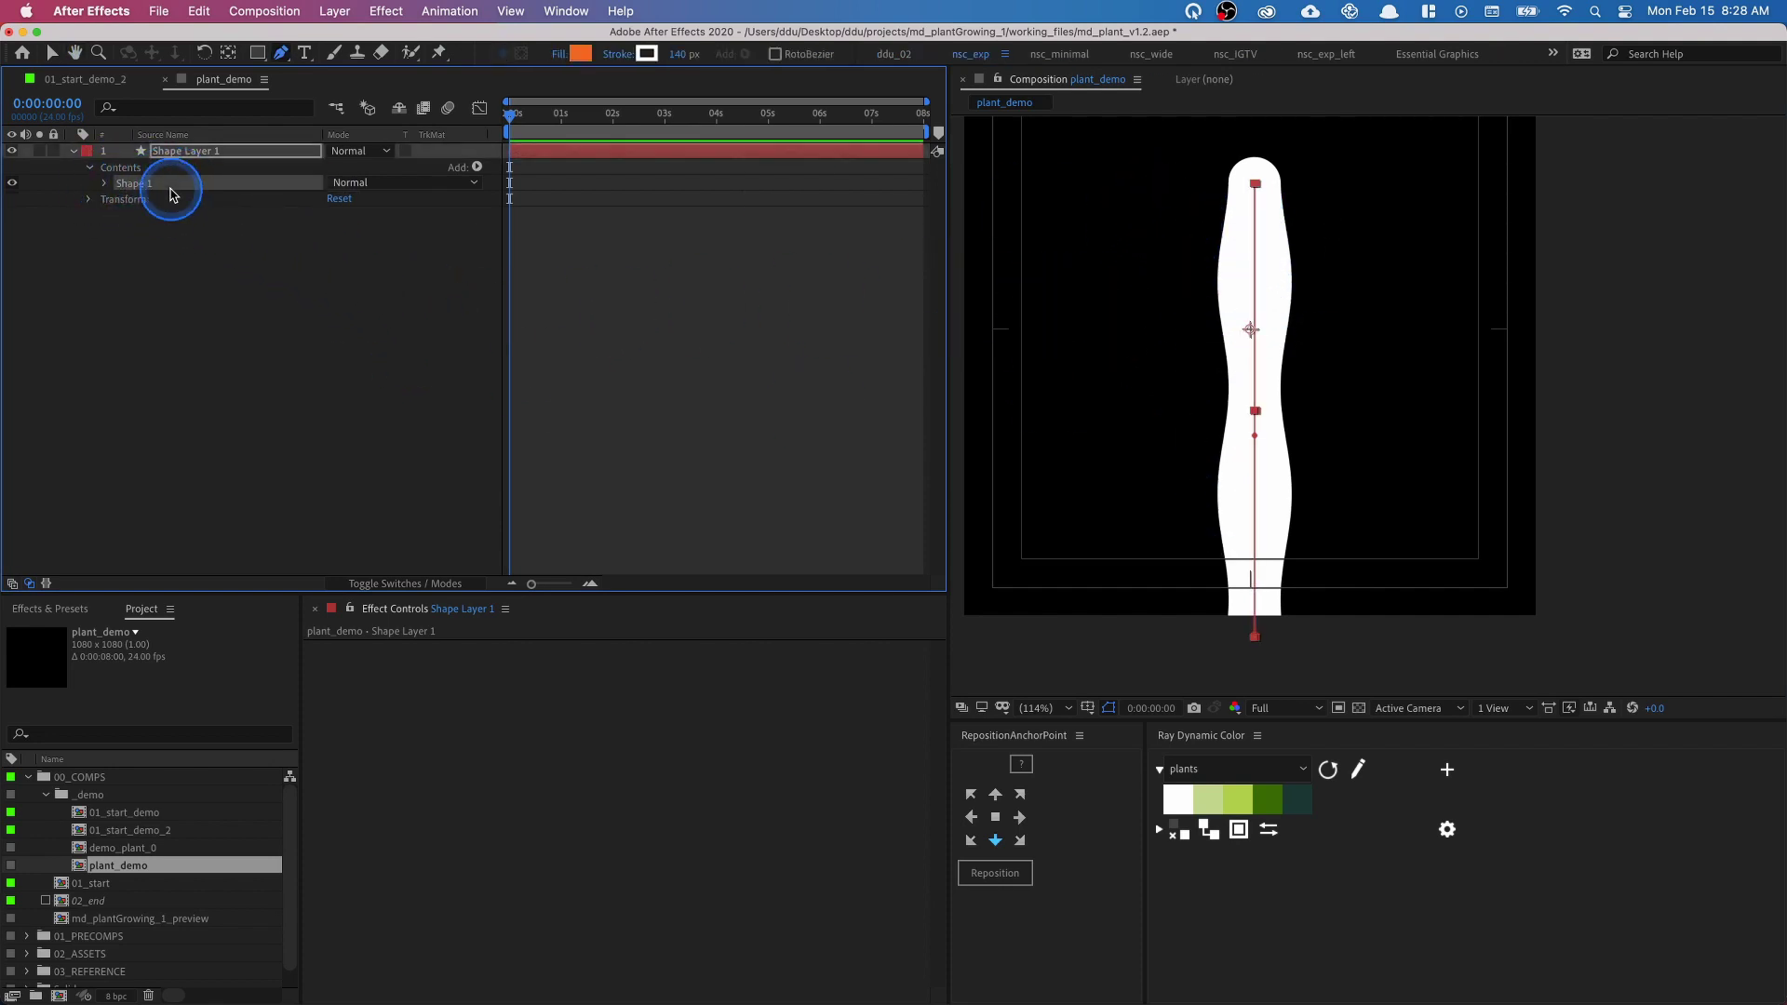
key(ctrl+d)
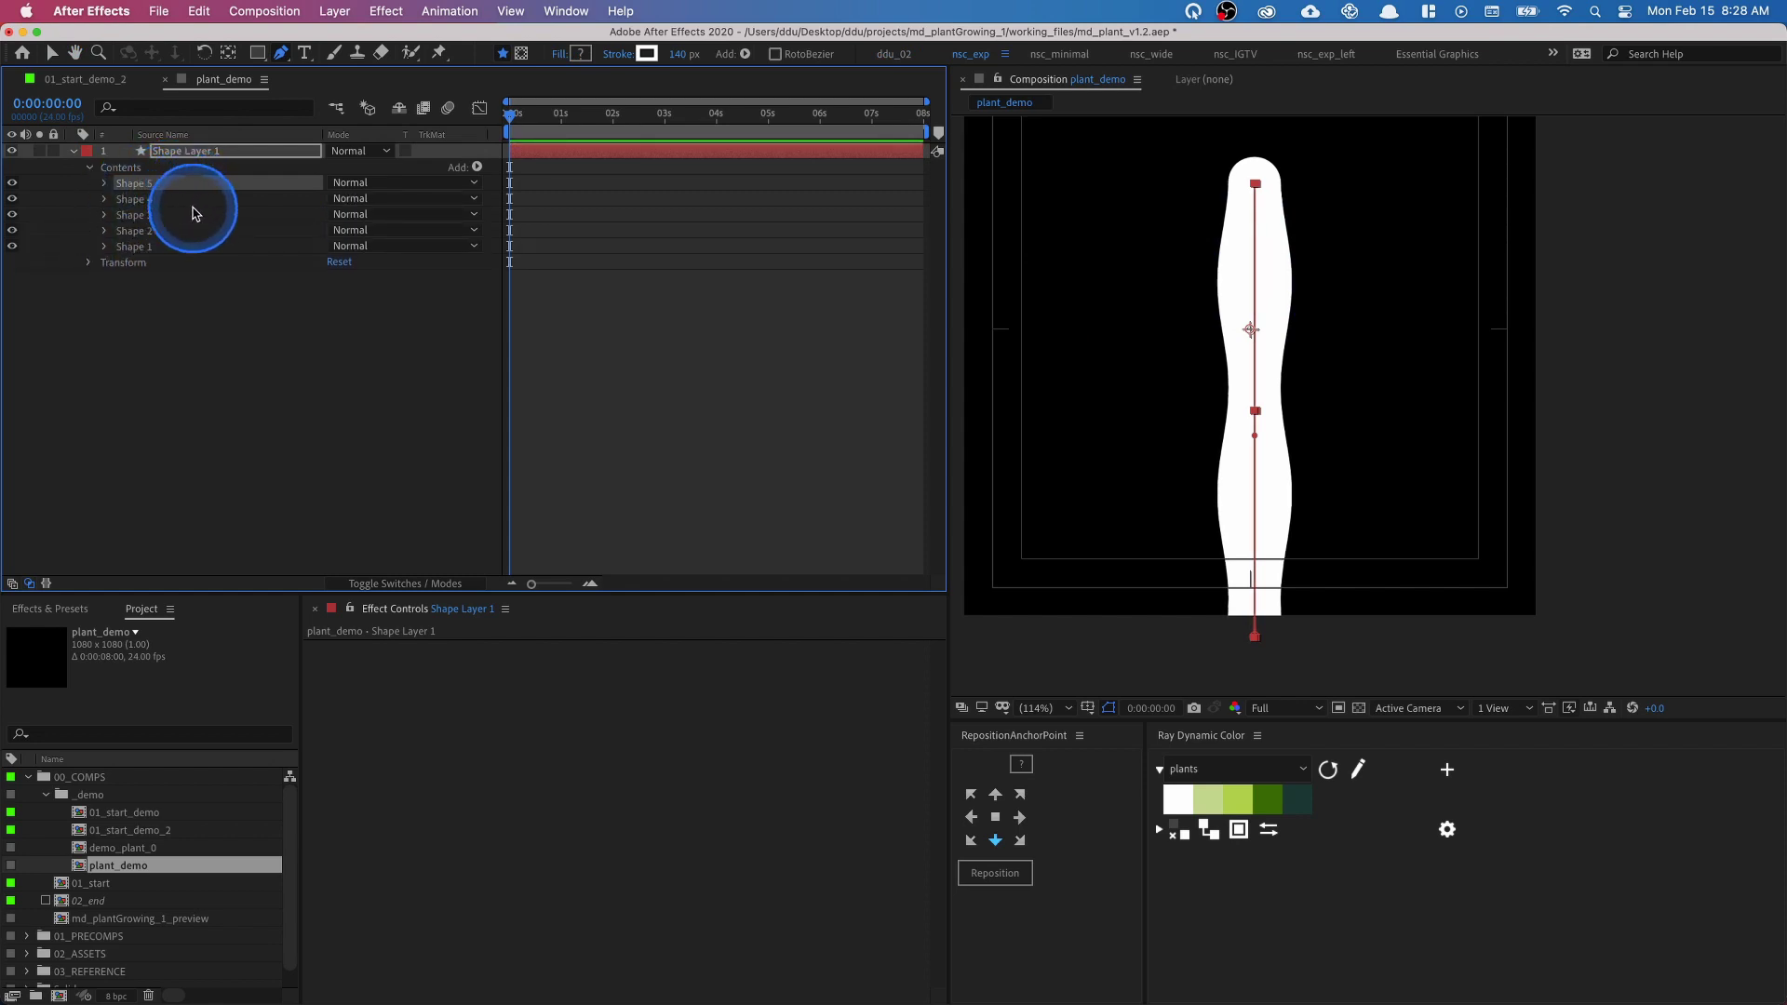
click(231, 326)
- Form a lower-left branch from one stem copy by moving its tip outward and its middle point down along the stem
click(154, 231)
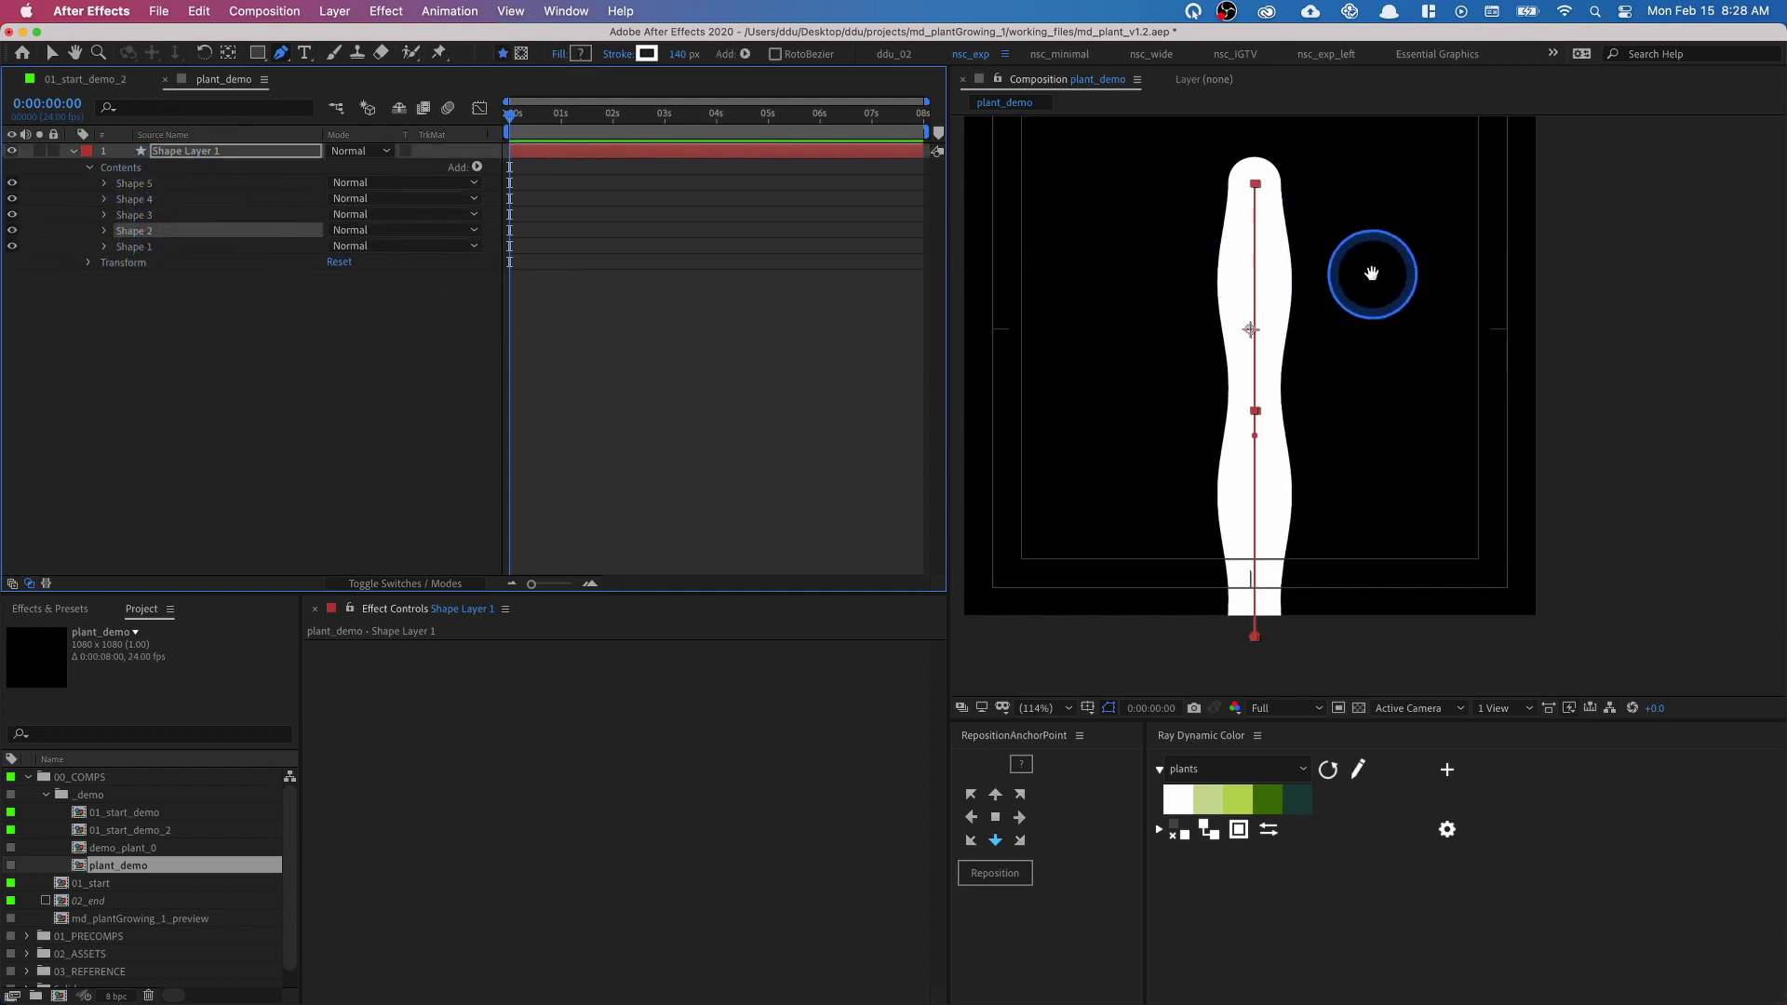
drag(1371, 273, 1257, 240)
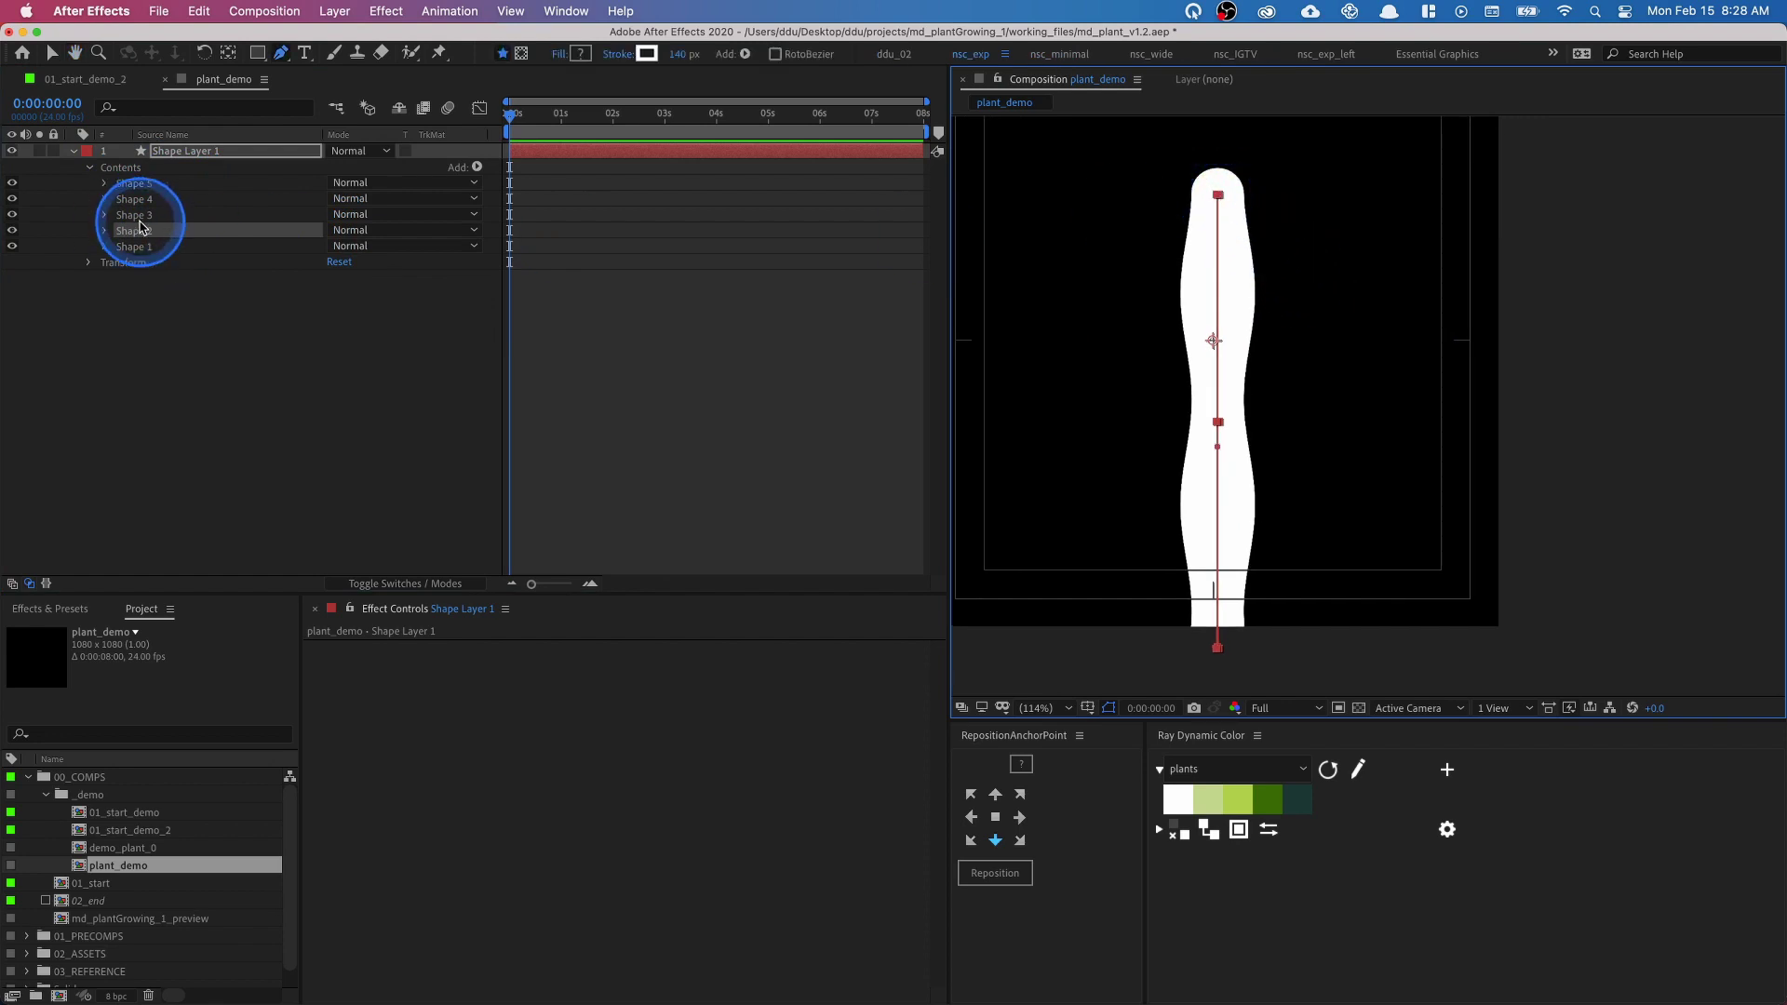
click(1218, 196)
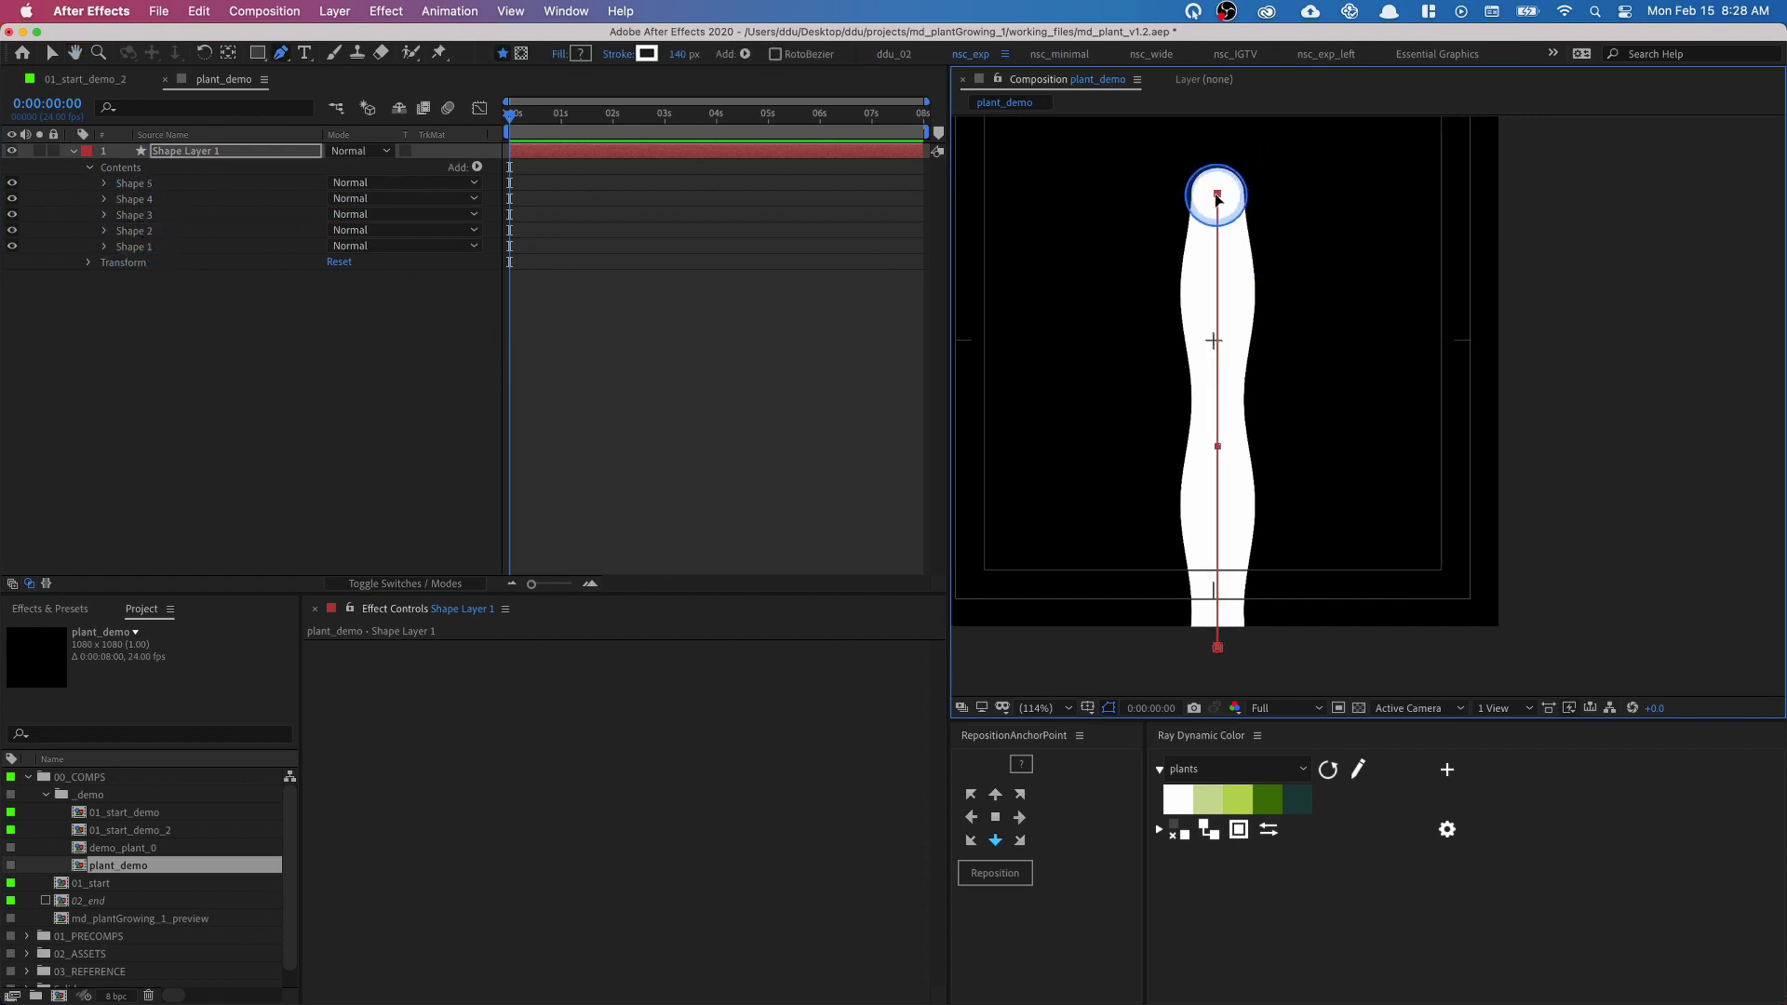
drag(1217, 195, 1082, 344)
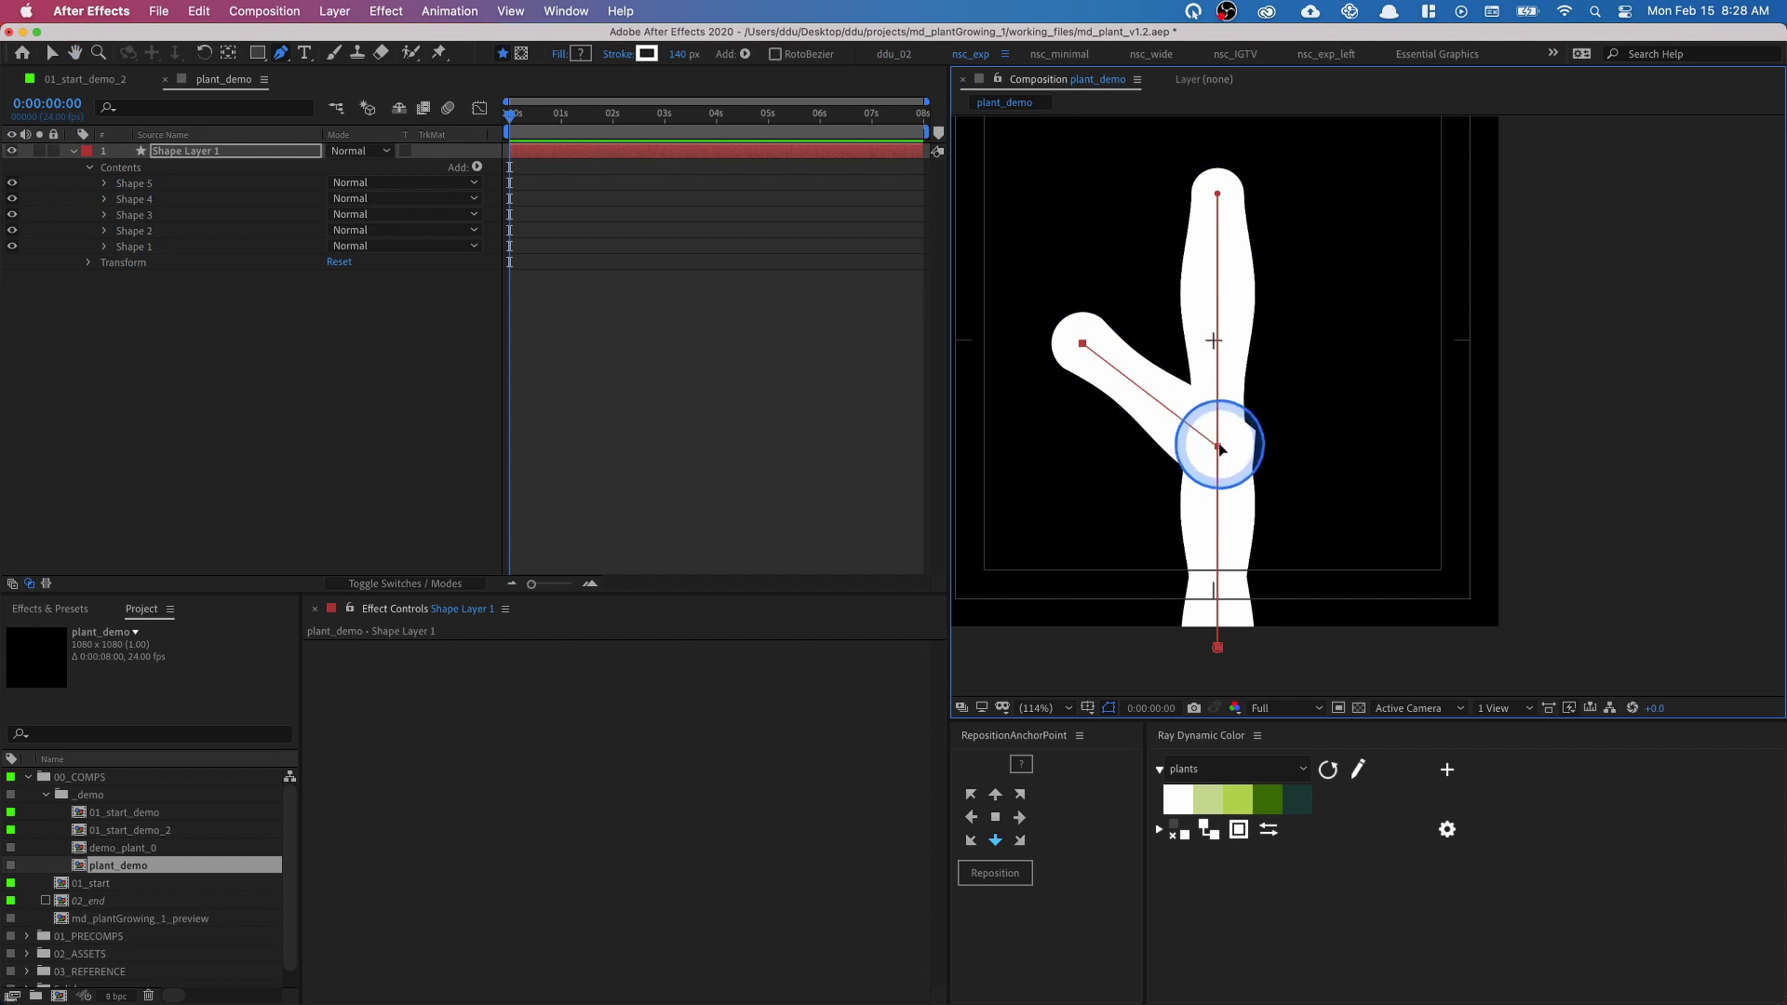
drag(1219, 449, 1217, 508)
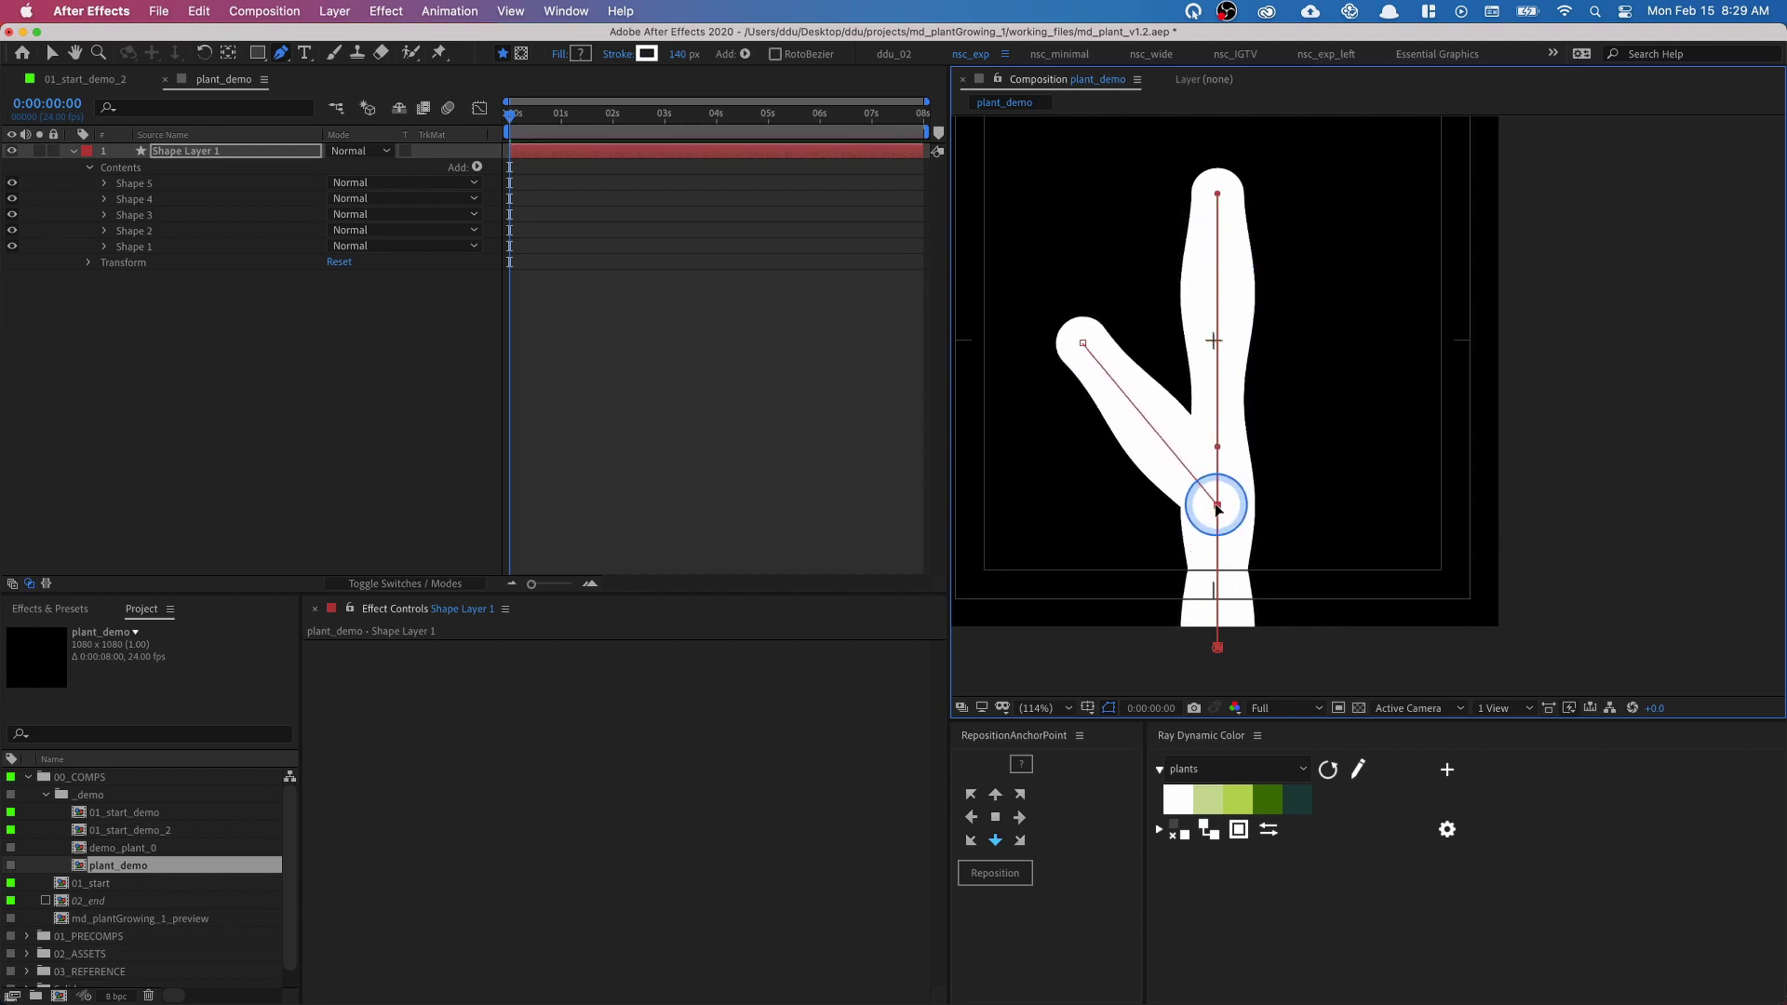
- Form a lower-right branch from another copy, joining the stem at the lower-left branch's base, and shorten it by pulling its tip inward
click(1233, 201)
drag(1219, 194, 1359, 284)
click(1233, 481)
drag(1219, 447, 1217, 505)
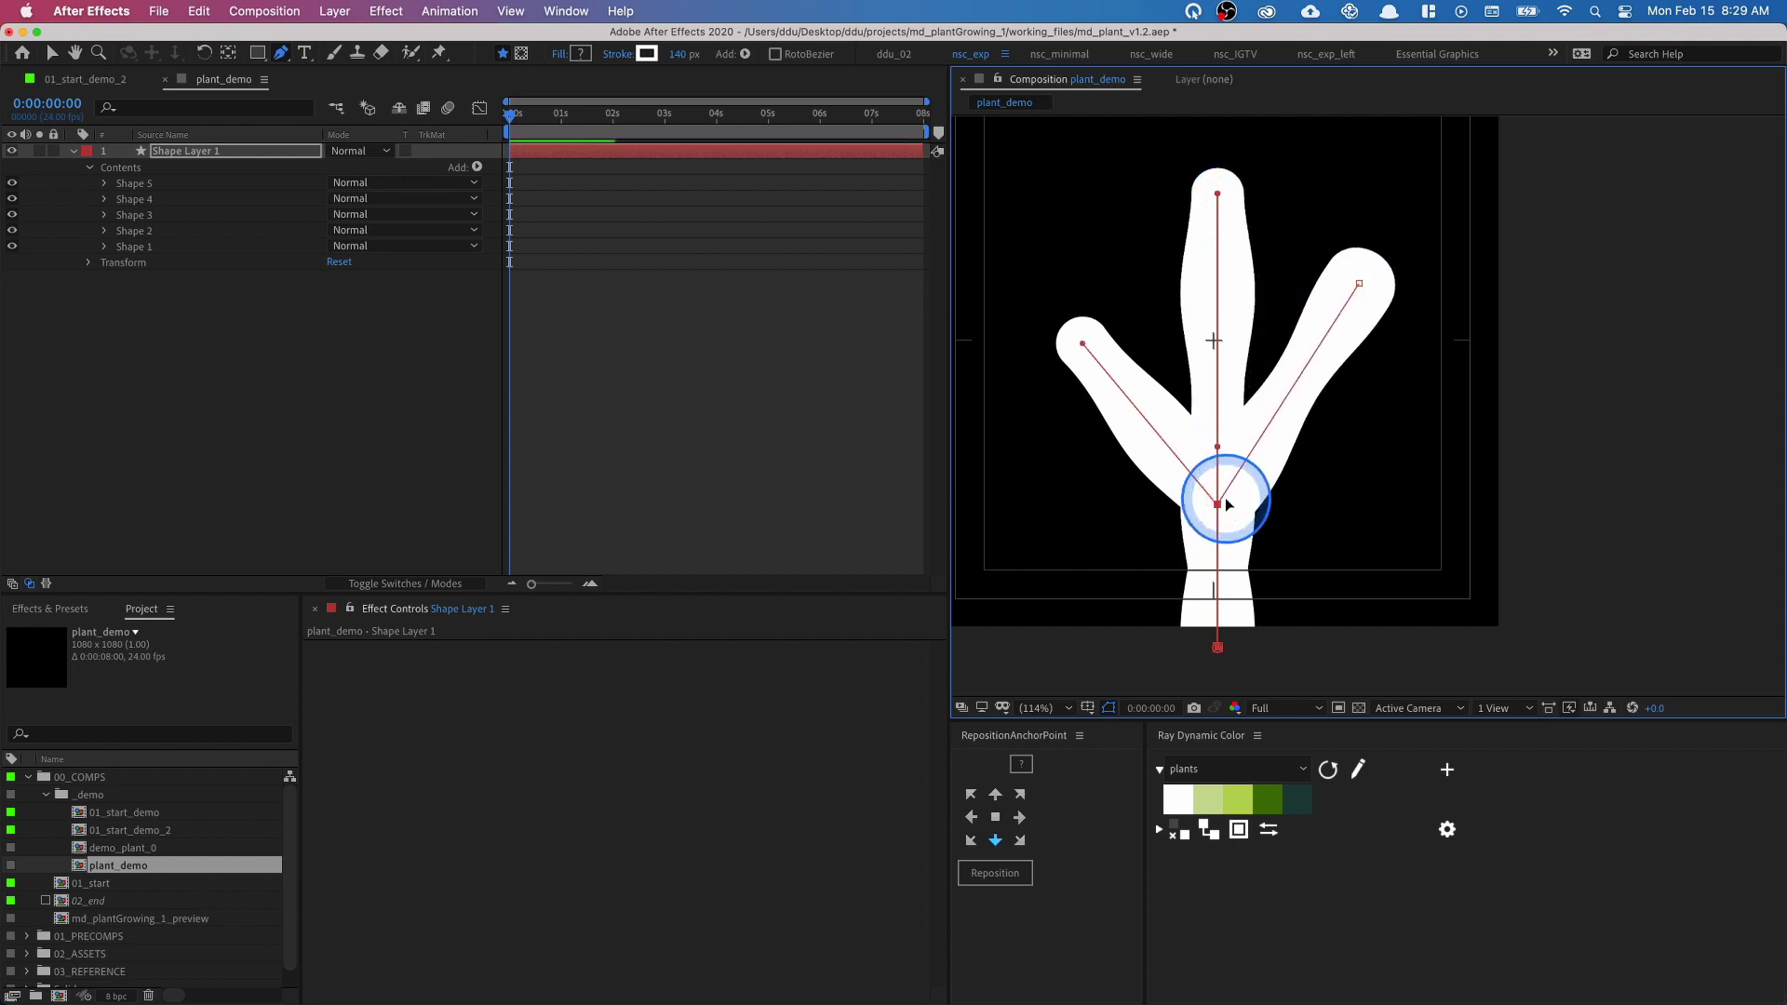
click(1377, 277)
drag(1358, 287, 1312, 402)
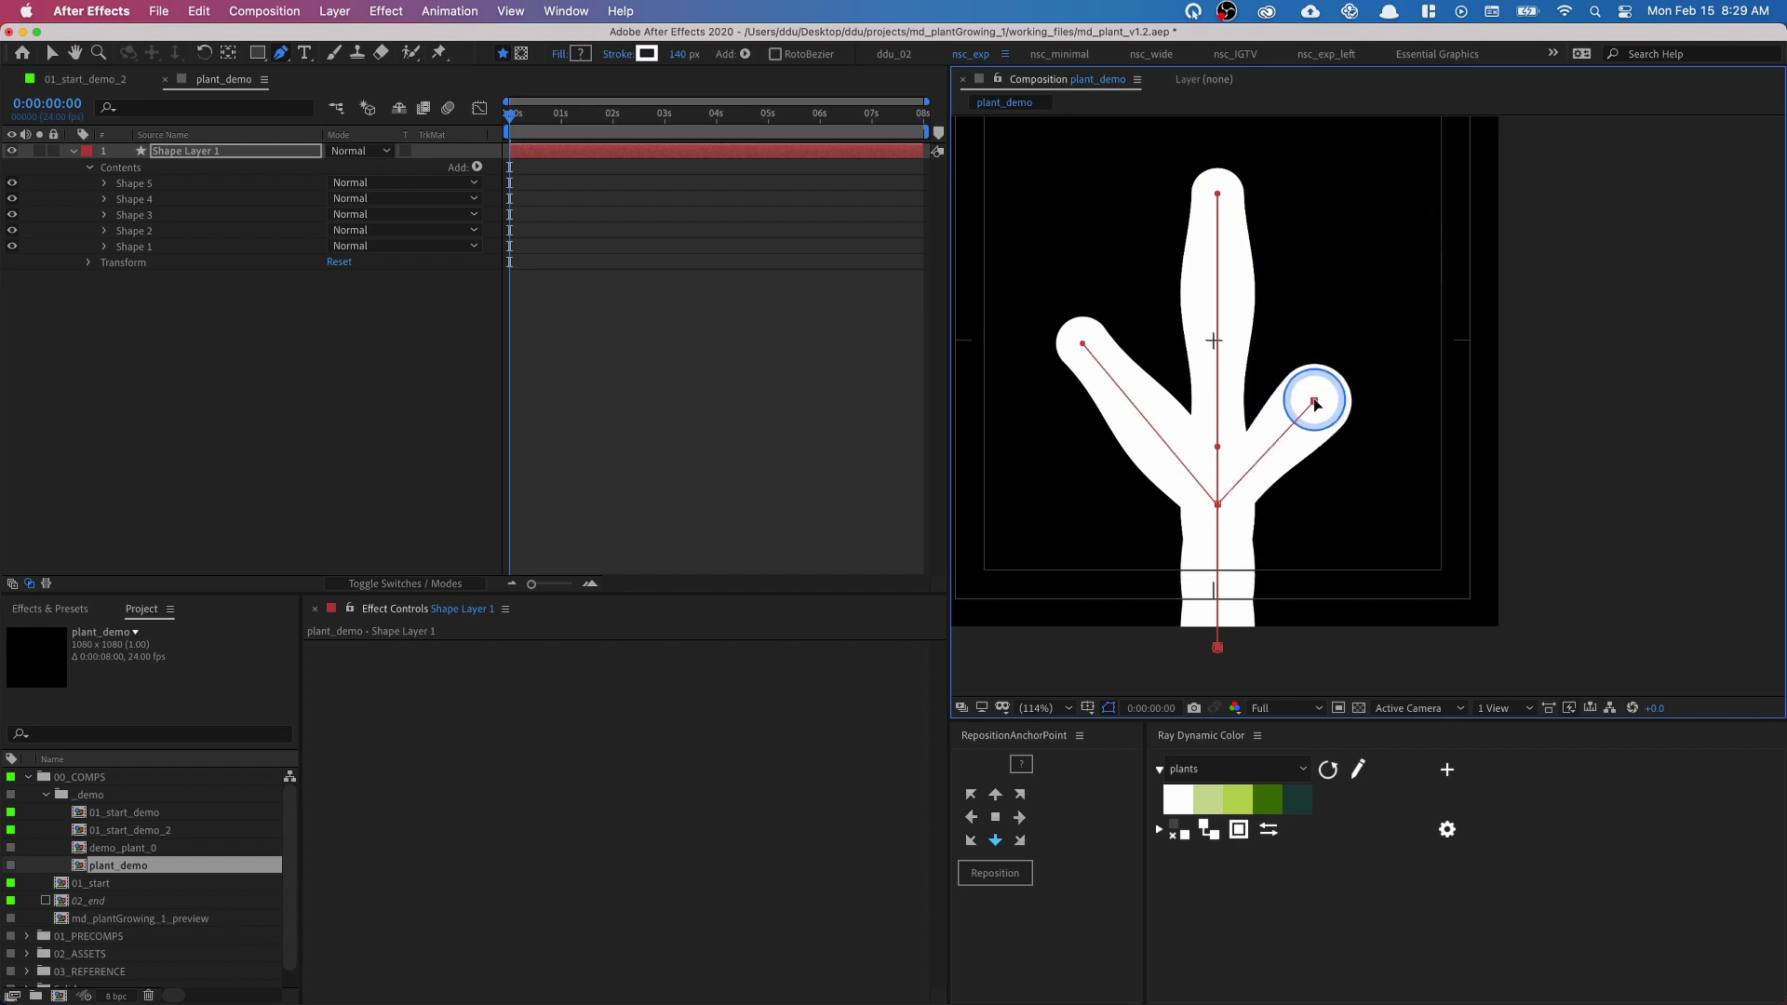
- Form upper-left and upper-right branches from two more copies by moving their tips outward and their middle points up along the stem
drag(1217, 195, 1147, 242)
drag(1217, 446, 1217, 305)
drag(1217, 193, 1329, 218)
click(1215, 479)
drag(1218, 447, 1220, 339)
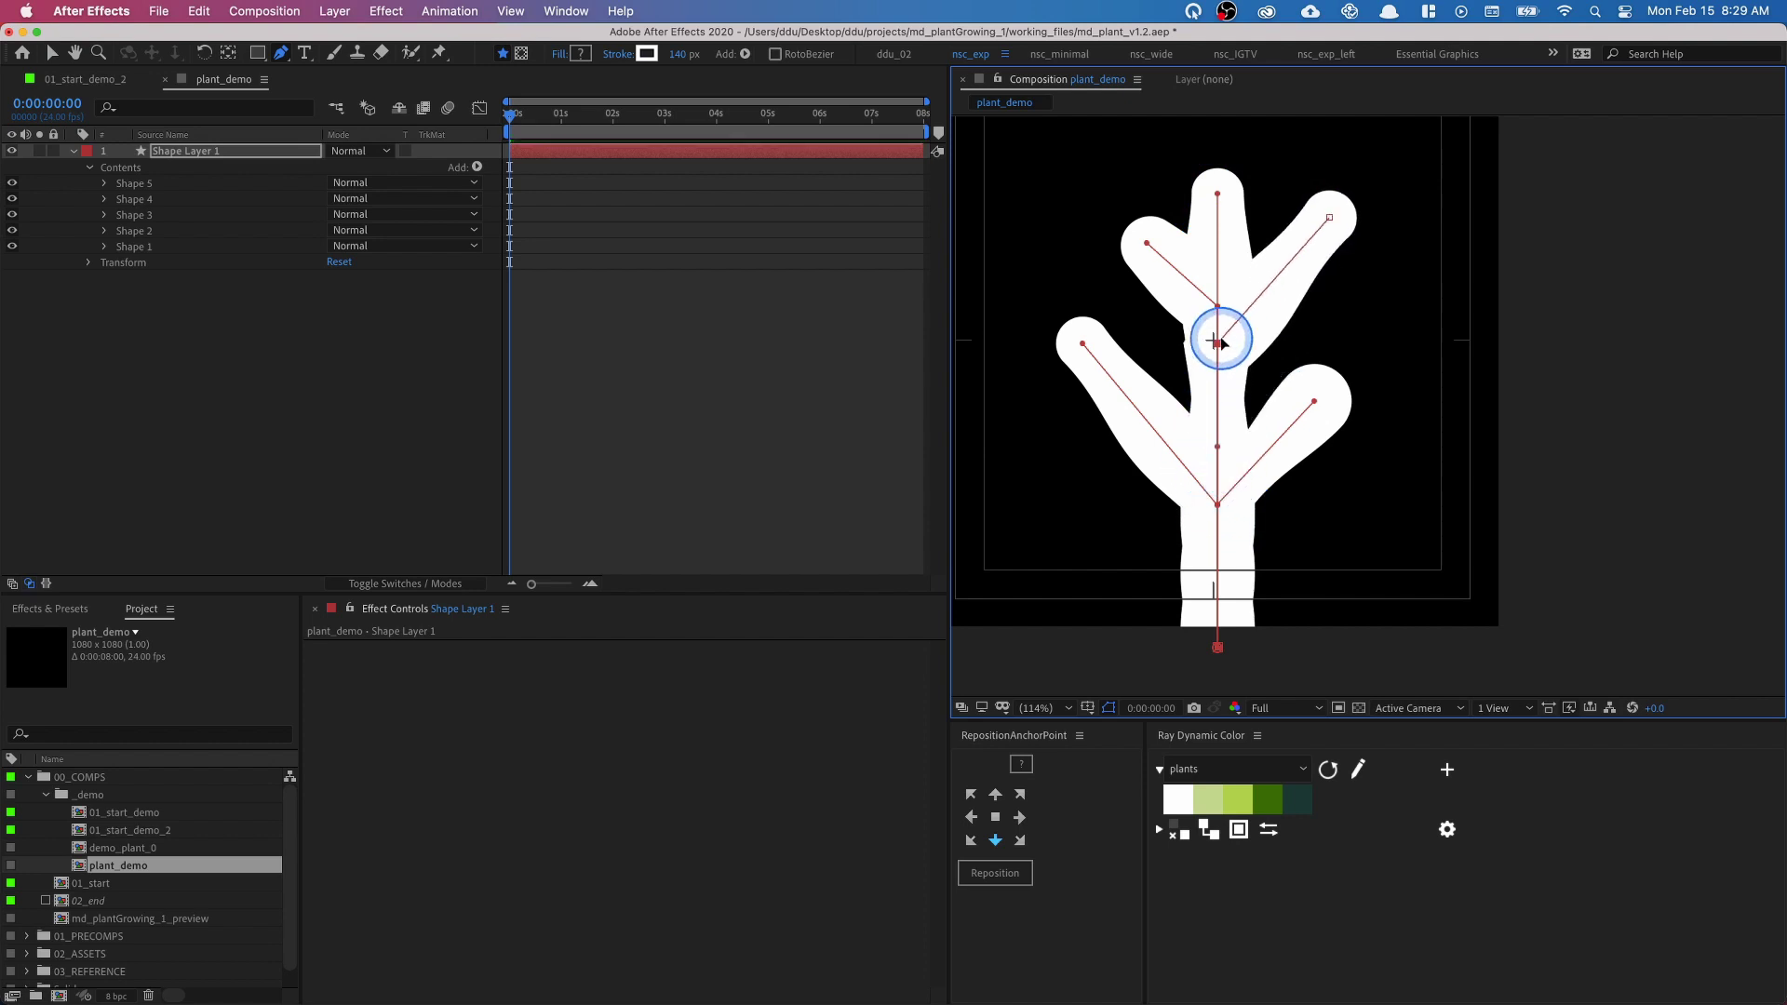
- Shorten the upper-right and lower-left branches by moving their tips closer to the stem
click(1361, 219)
drag(1337, 219, 1308, 259)
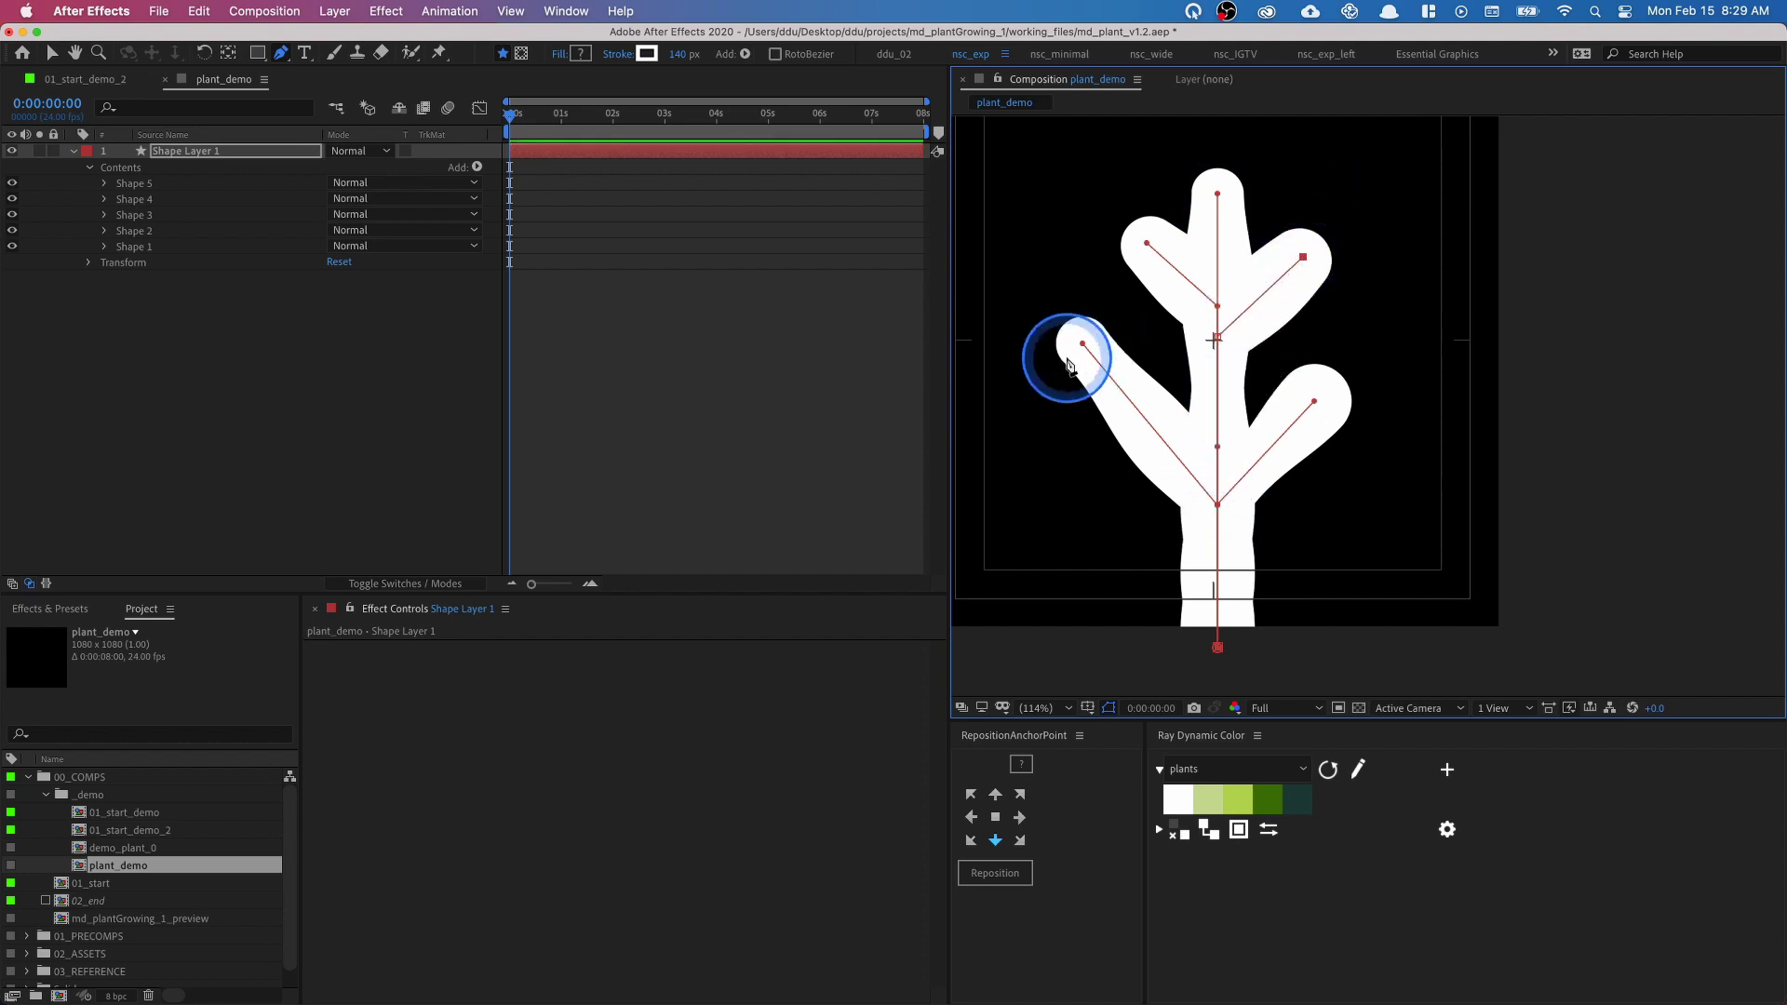
mouse_move(1083, 348)
mouse_down()
mouse_move(1129, 403)
mouse_move(1117, 371)
mouse_move(1080, 343)
mouse_move(1132, 420)
mouse_up()
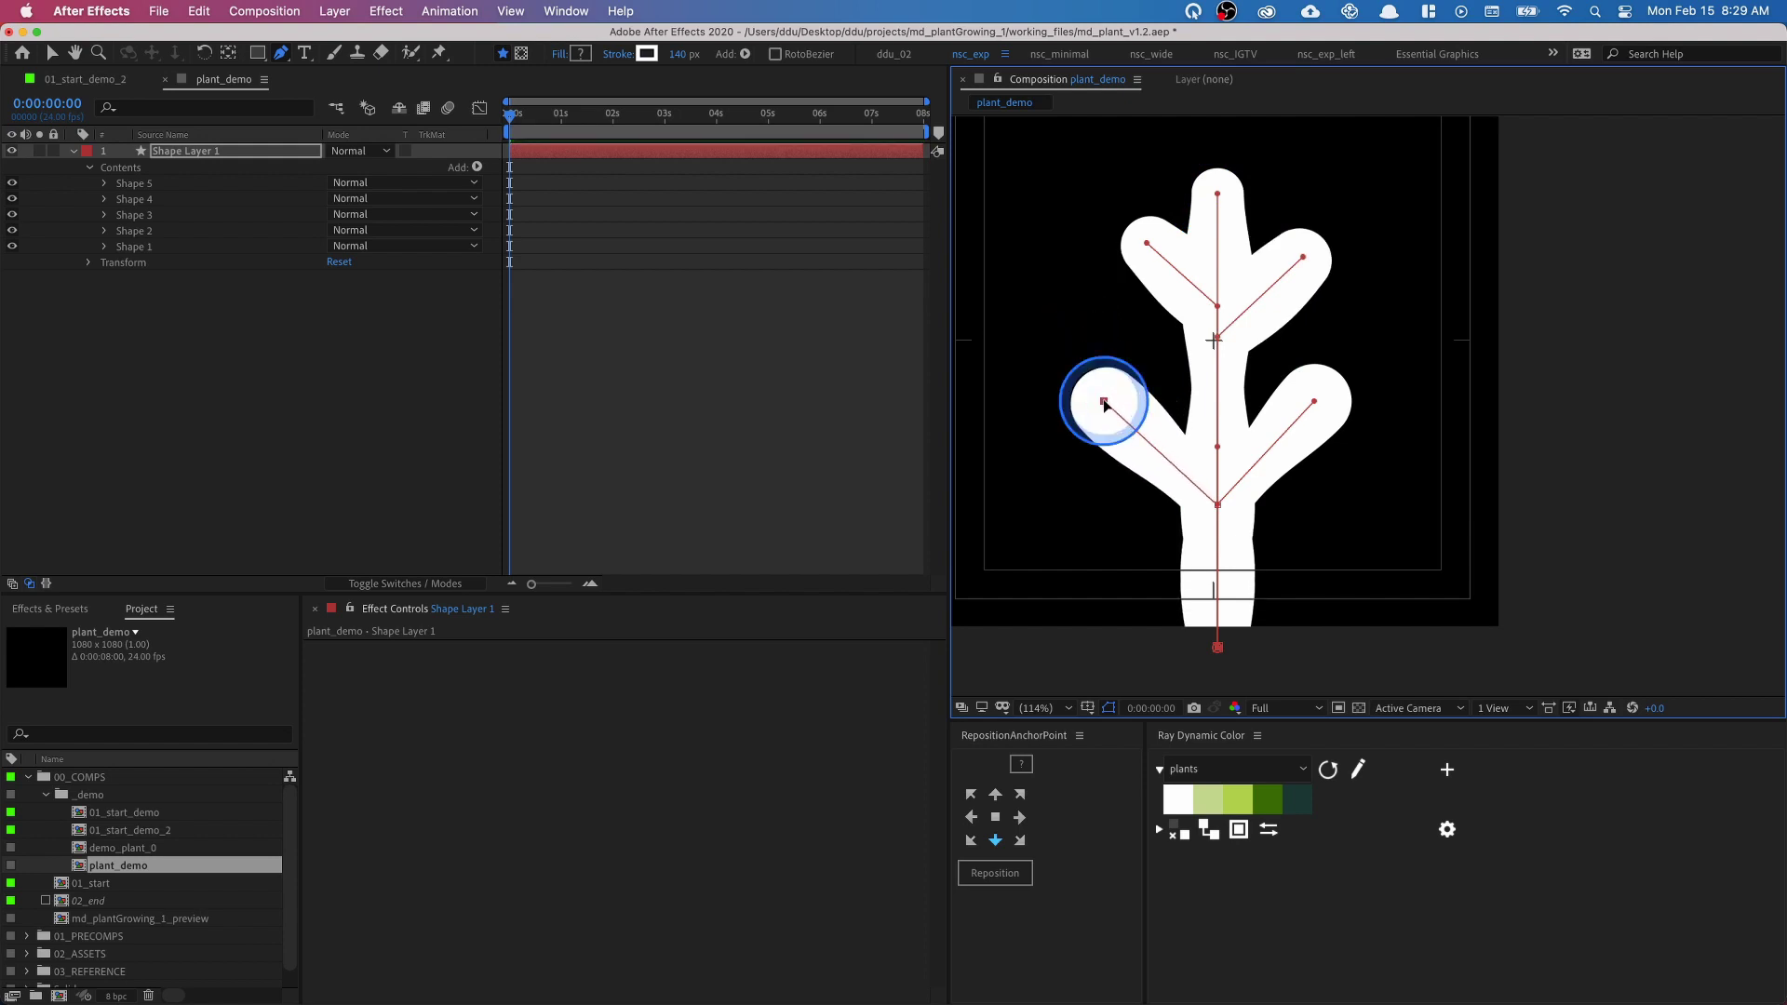
click(239, 280)
click(191, 197)
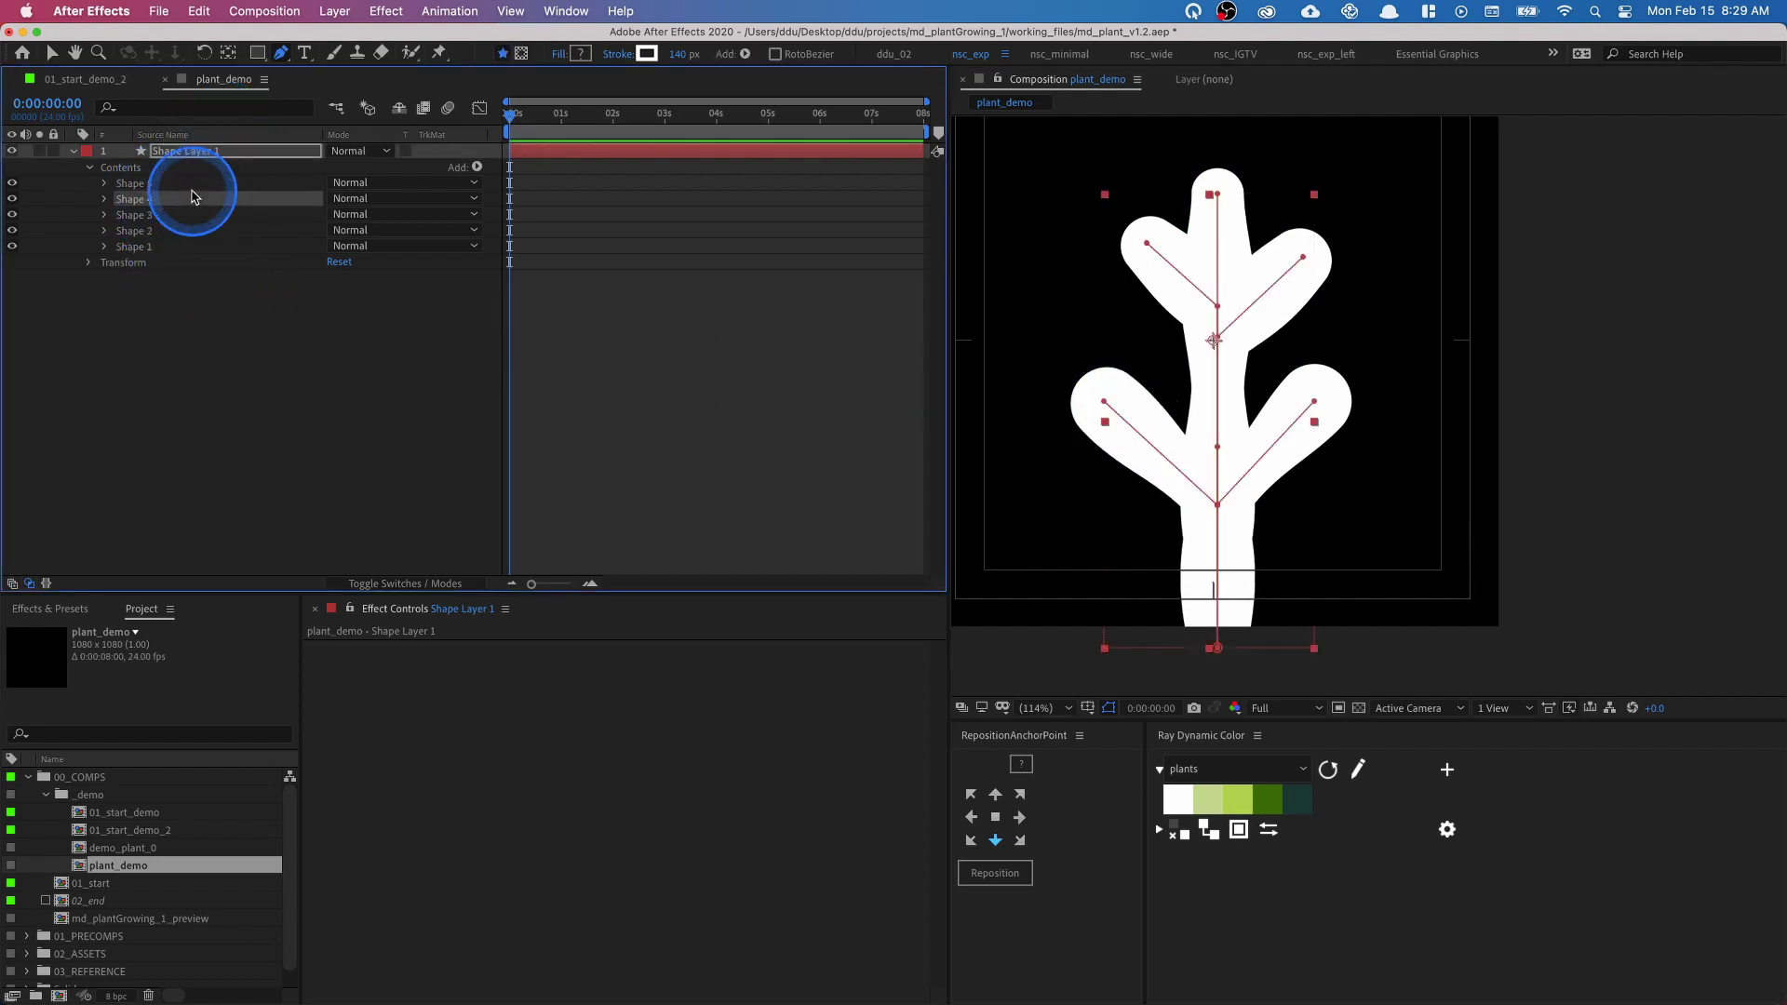
click(162, 184)
click(169, 286)
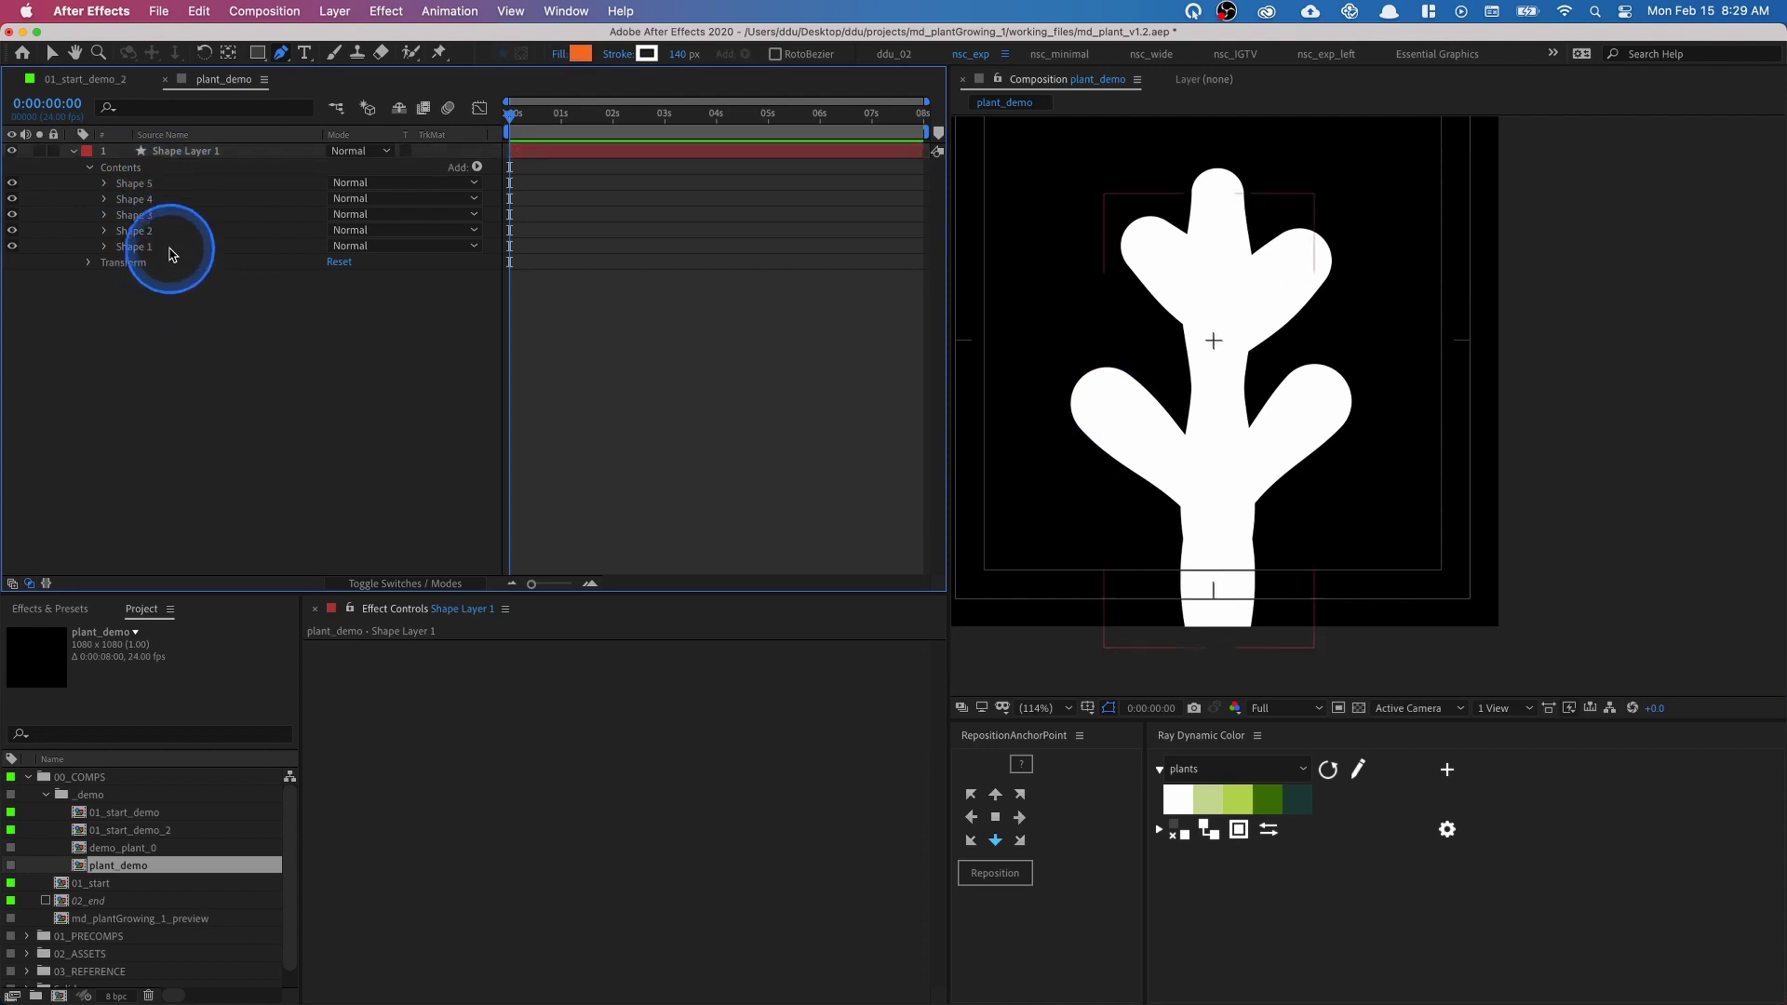
click(173, 247)
click(182, 199)
click(172, 335)
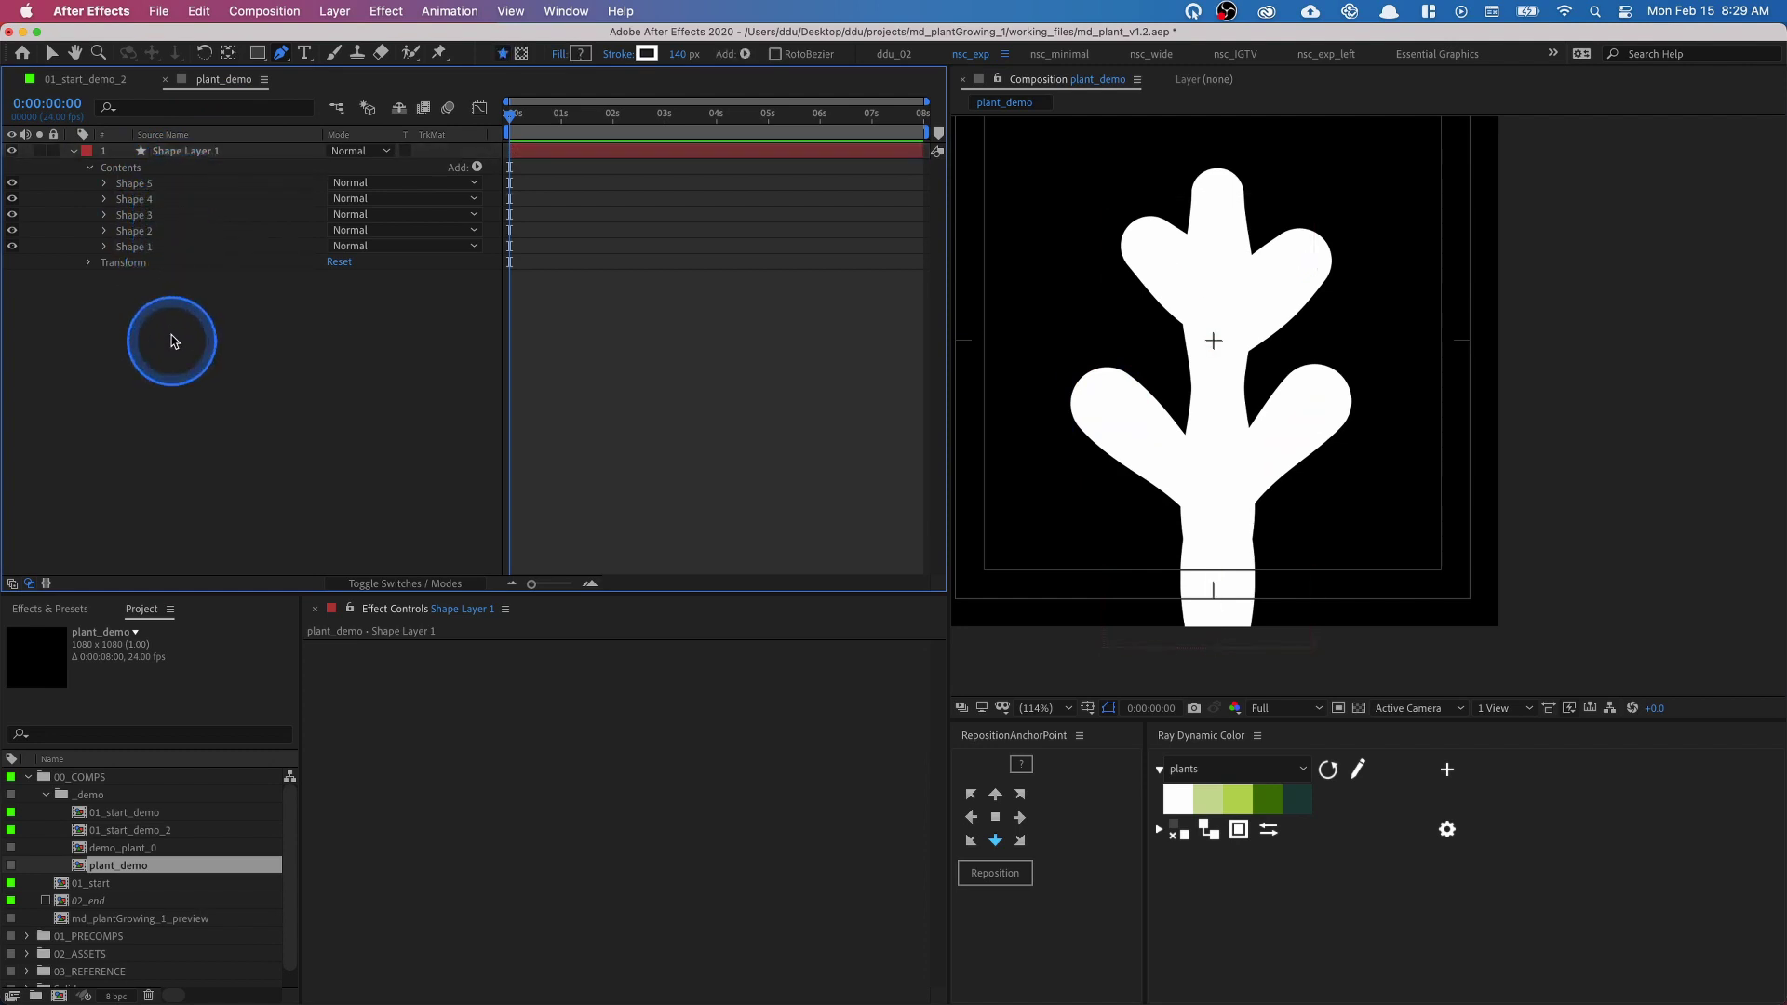
- Filter the shape layer's properties by "path" and select individual shape paths to check which branch each one controls
click(187, 113)
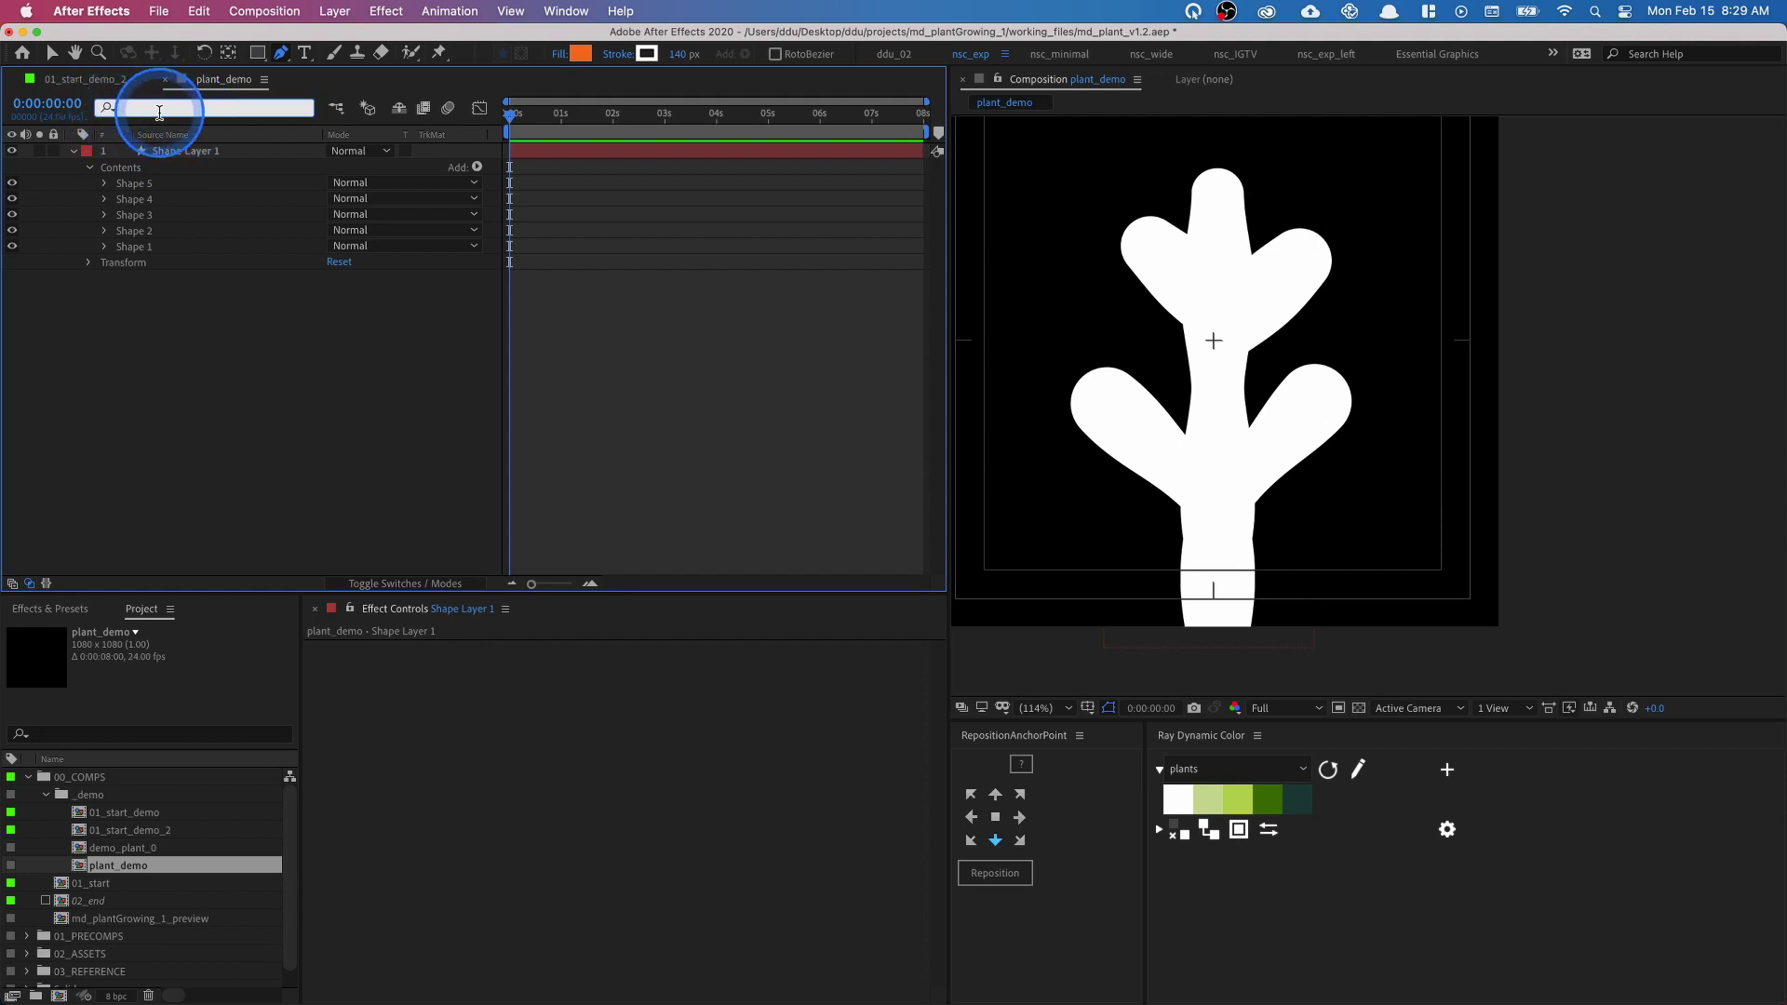
text(path)
click(206, 479)
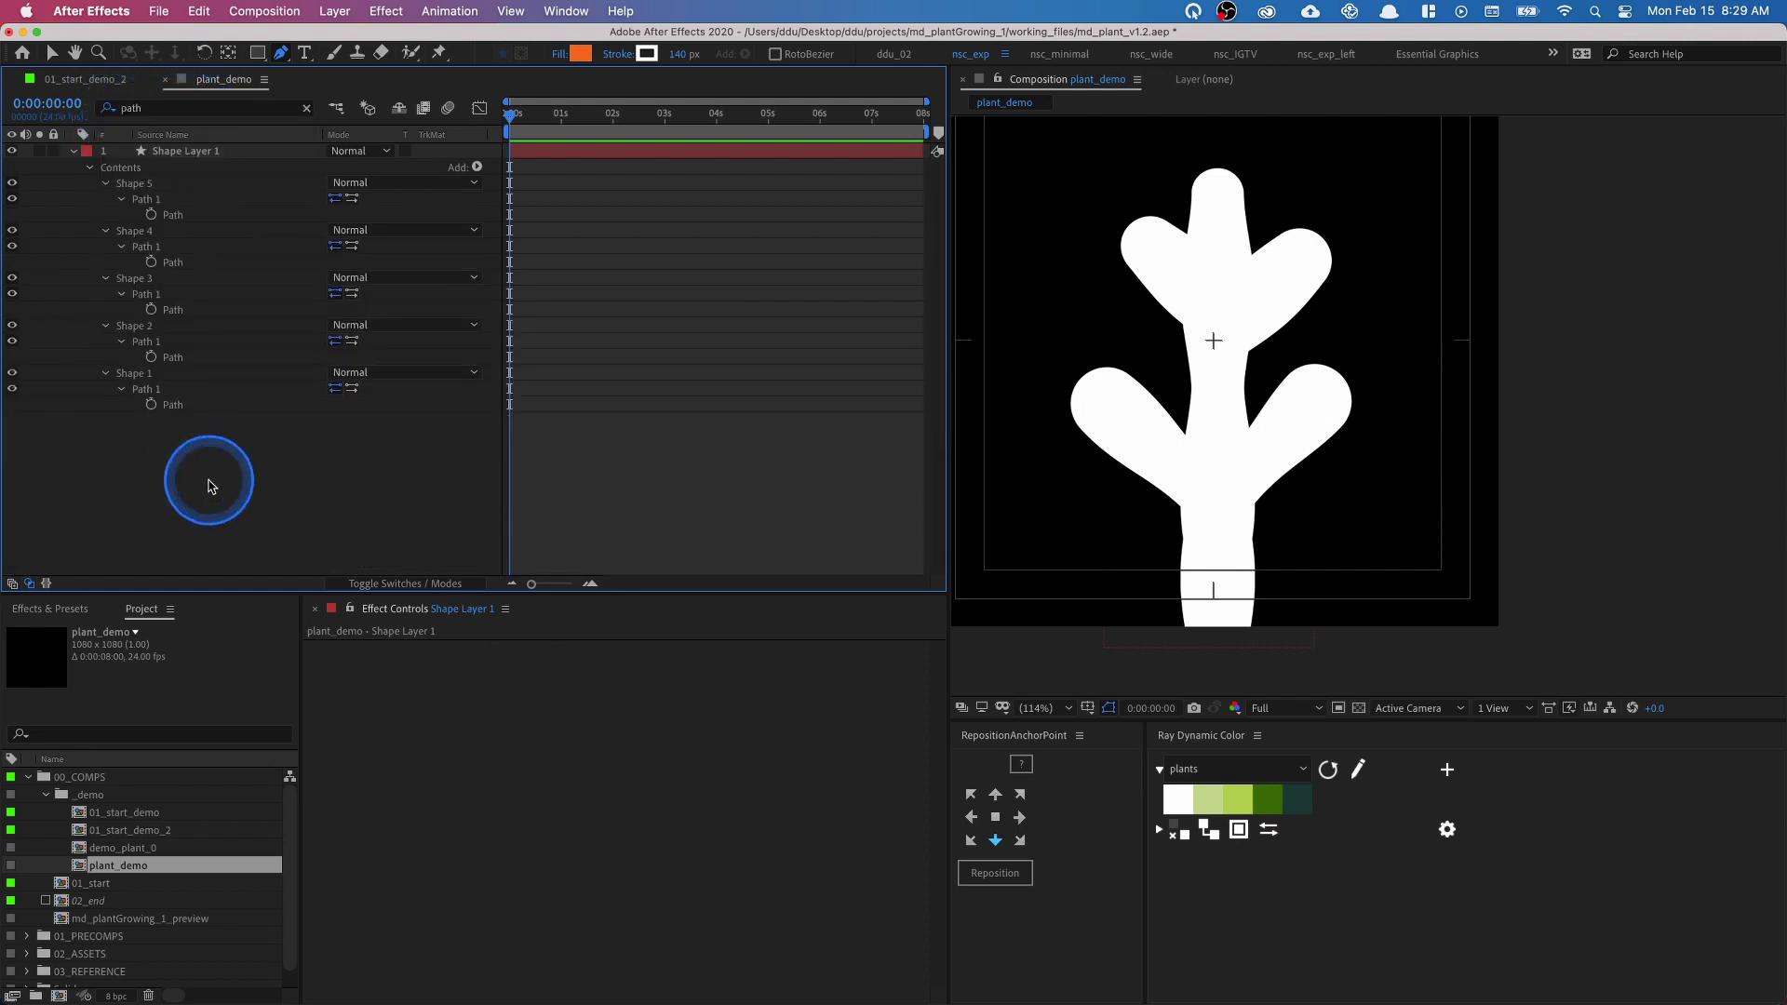
click(190, 357)
click(191, 310)
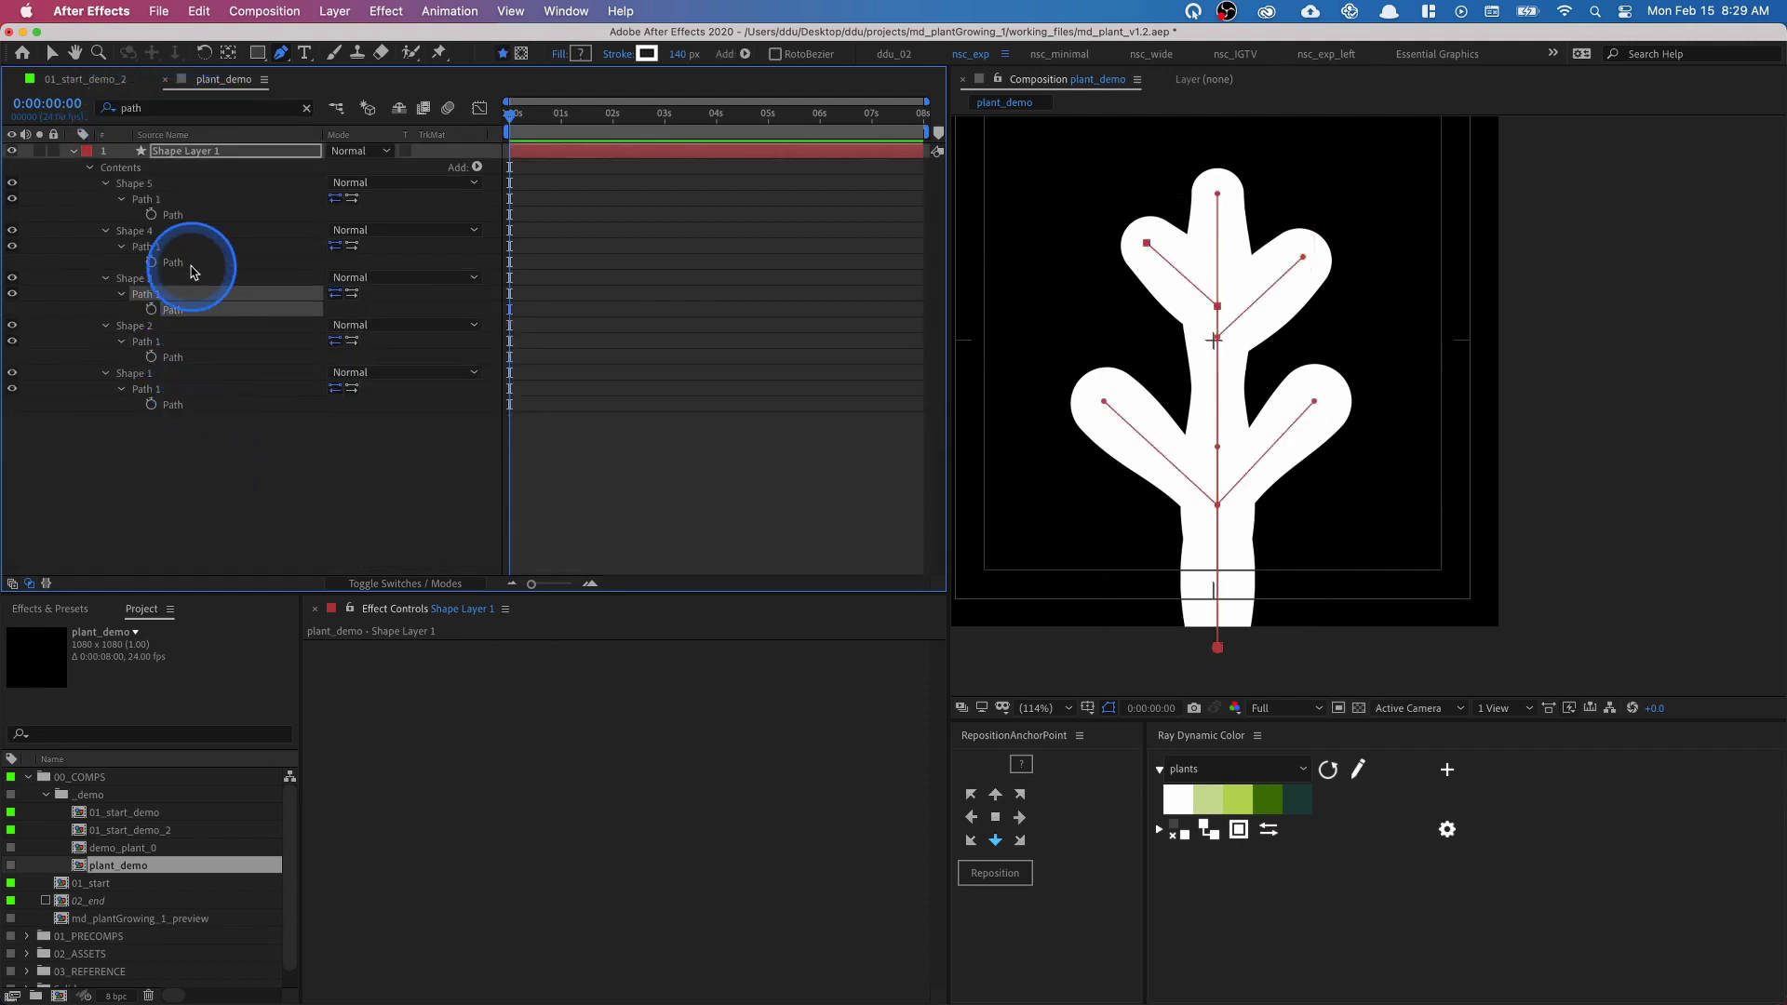
click(192, 214)
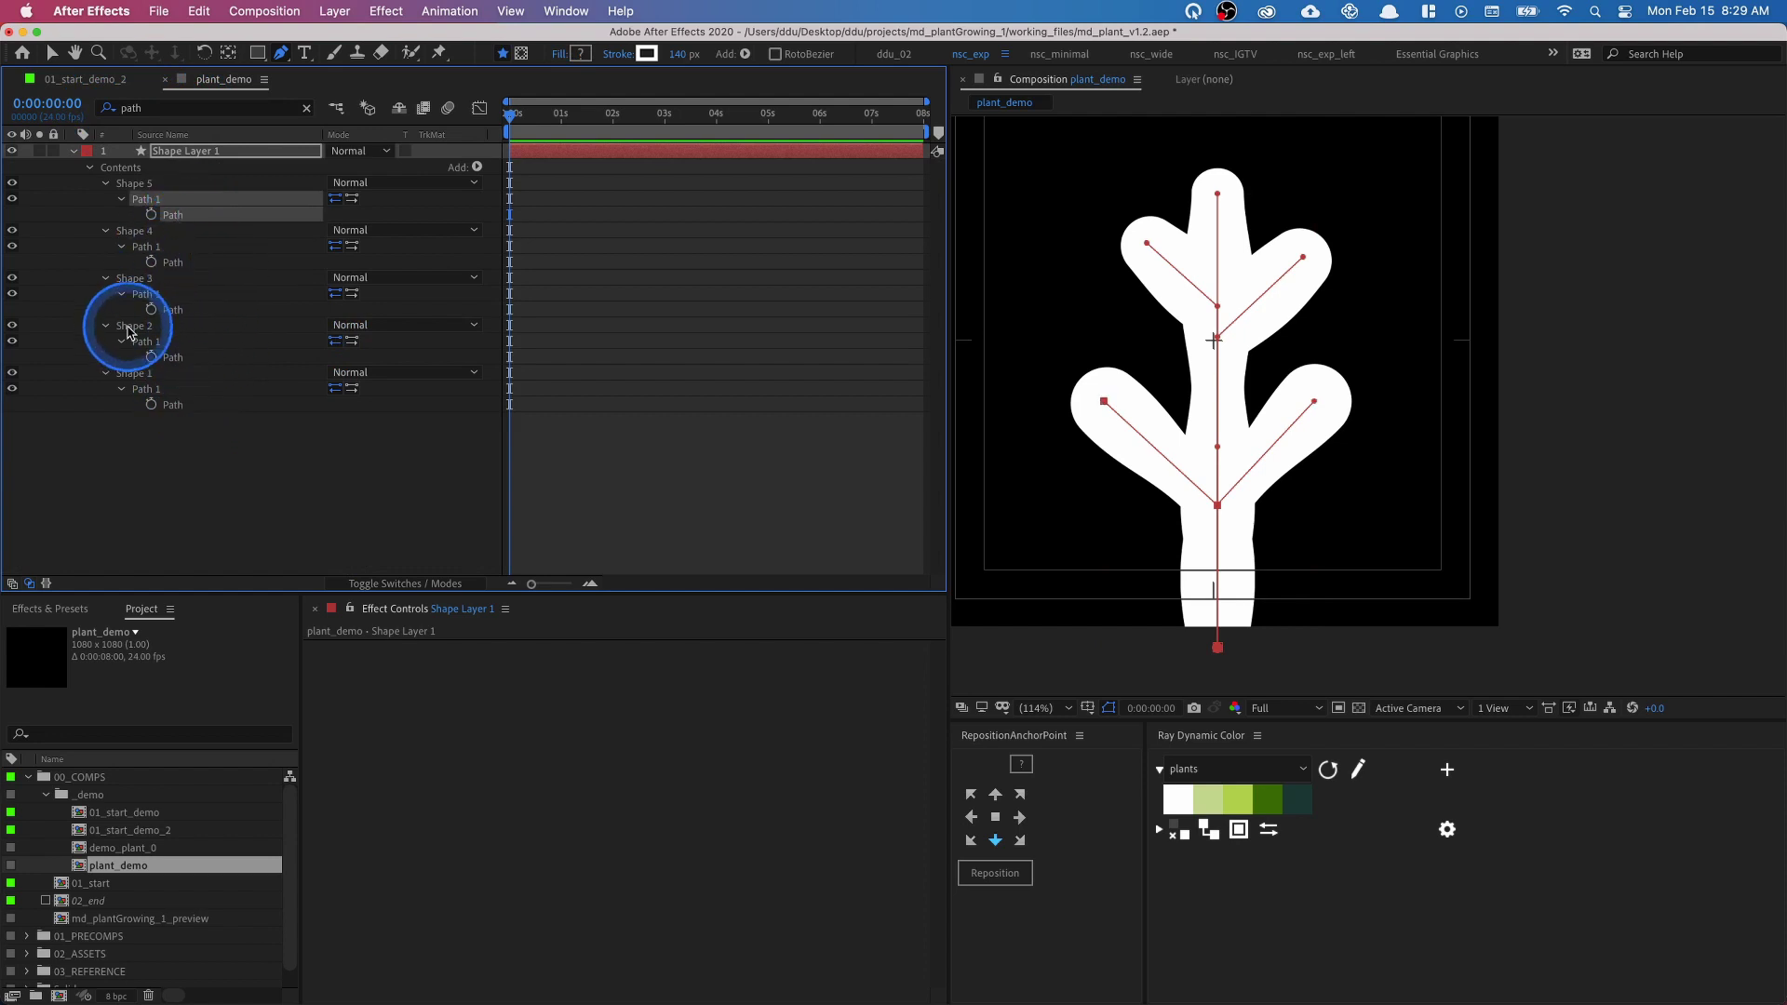
click(279, 435)
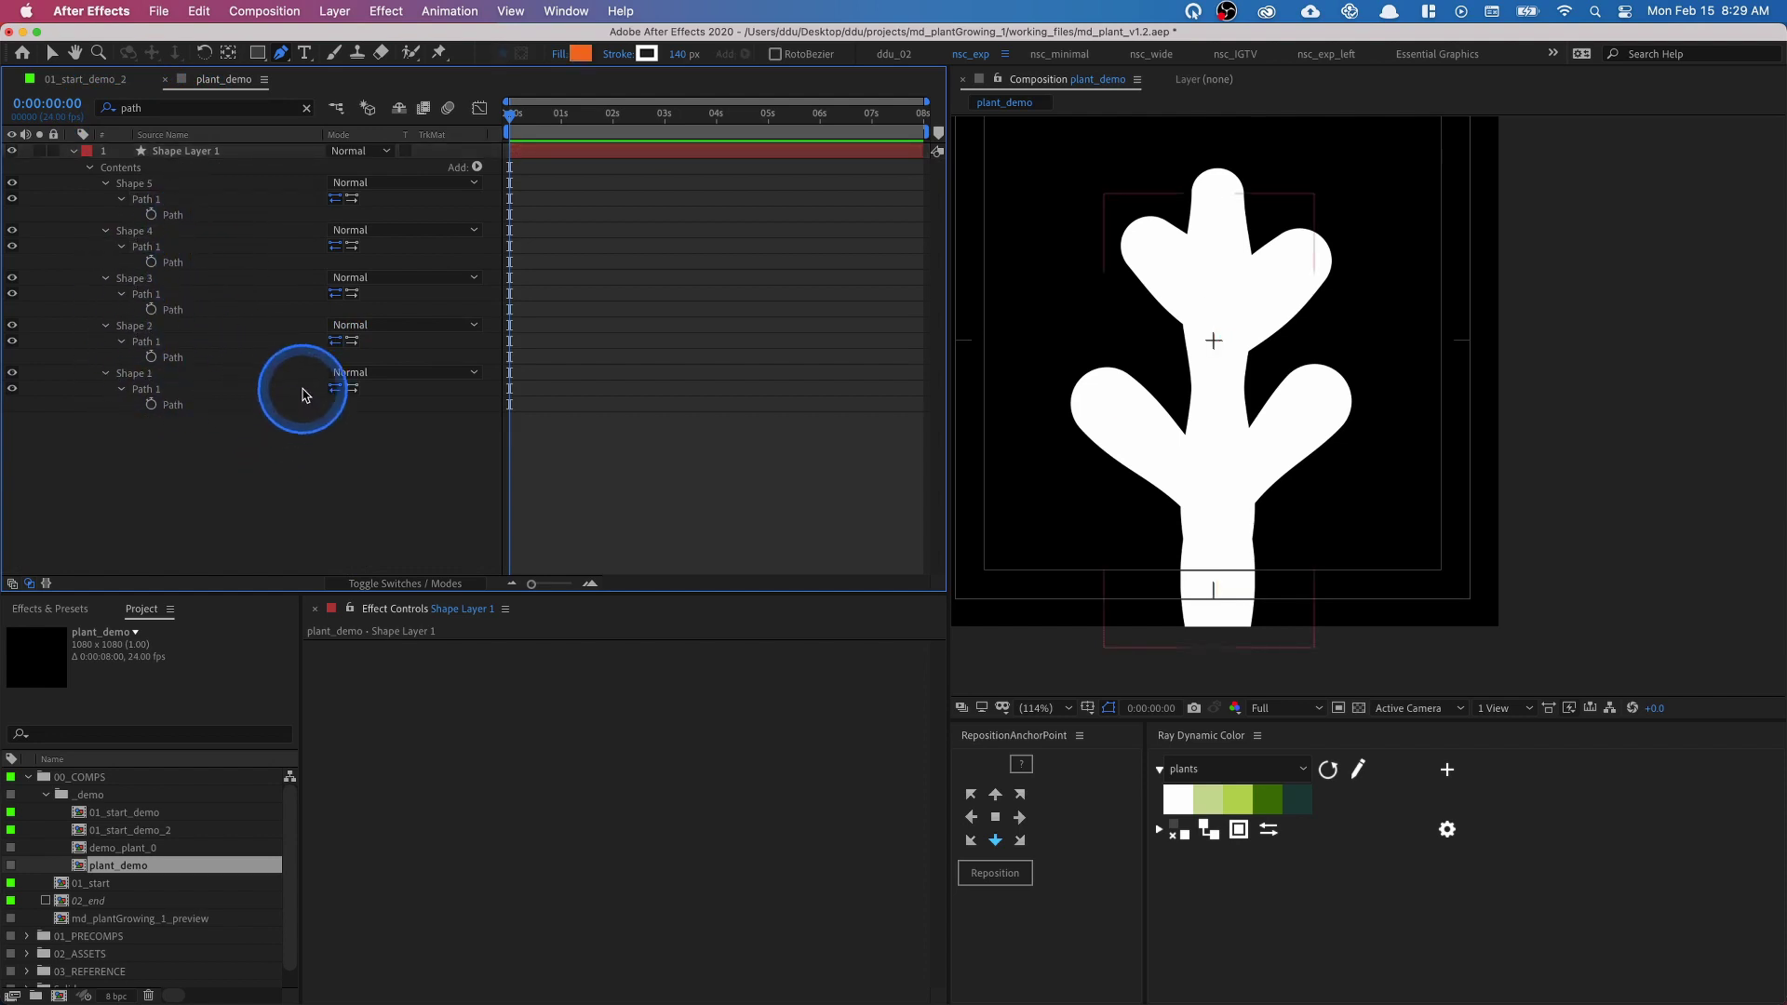
click(168, 326)
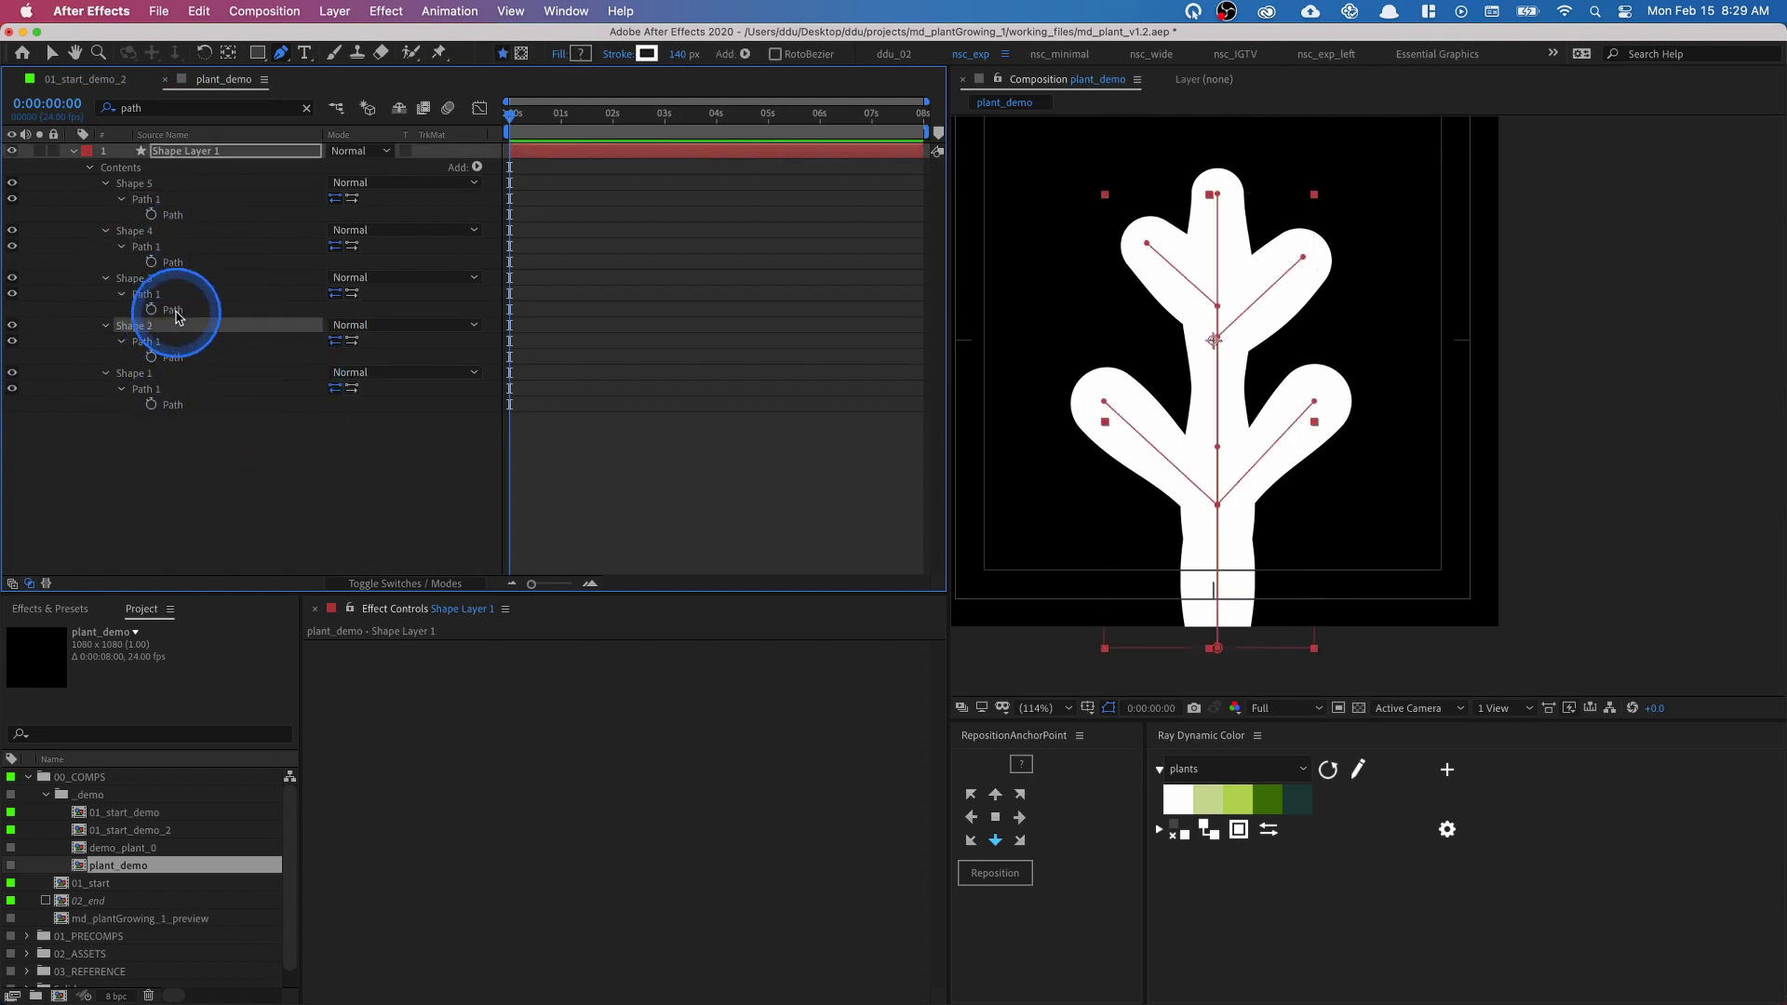
click(286, 427)
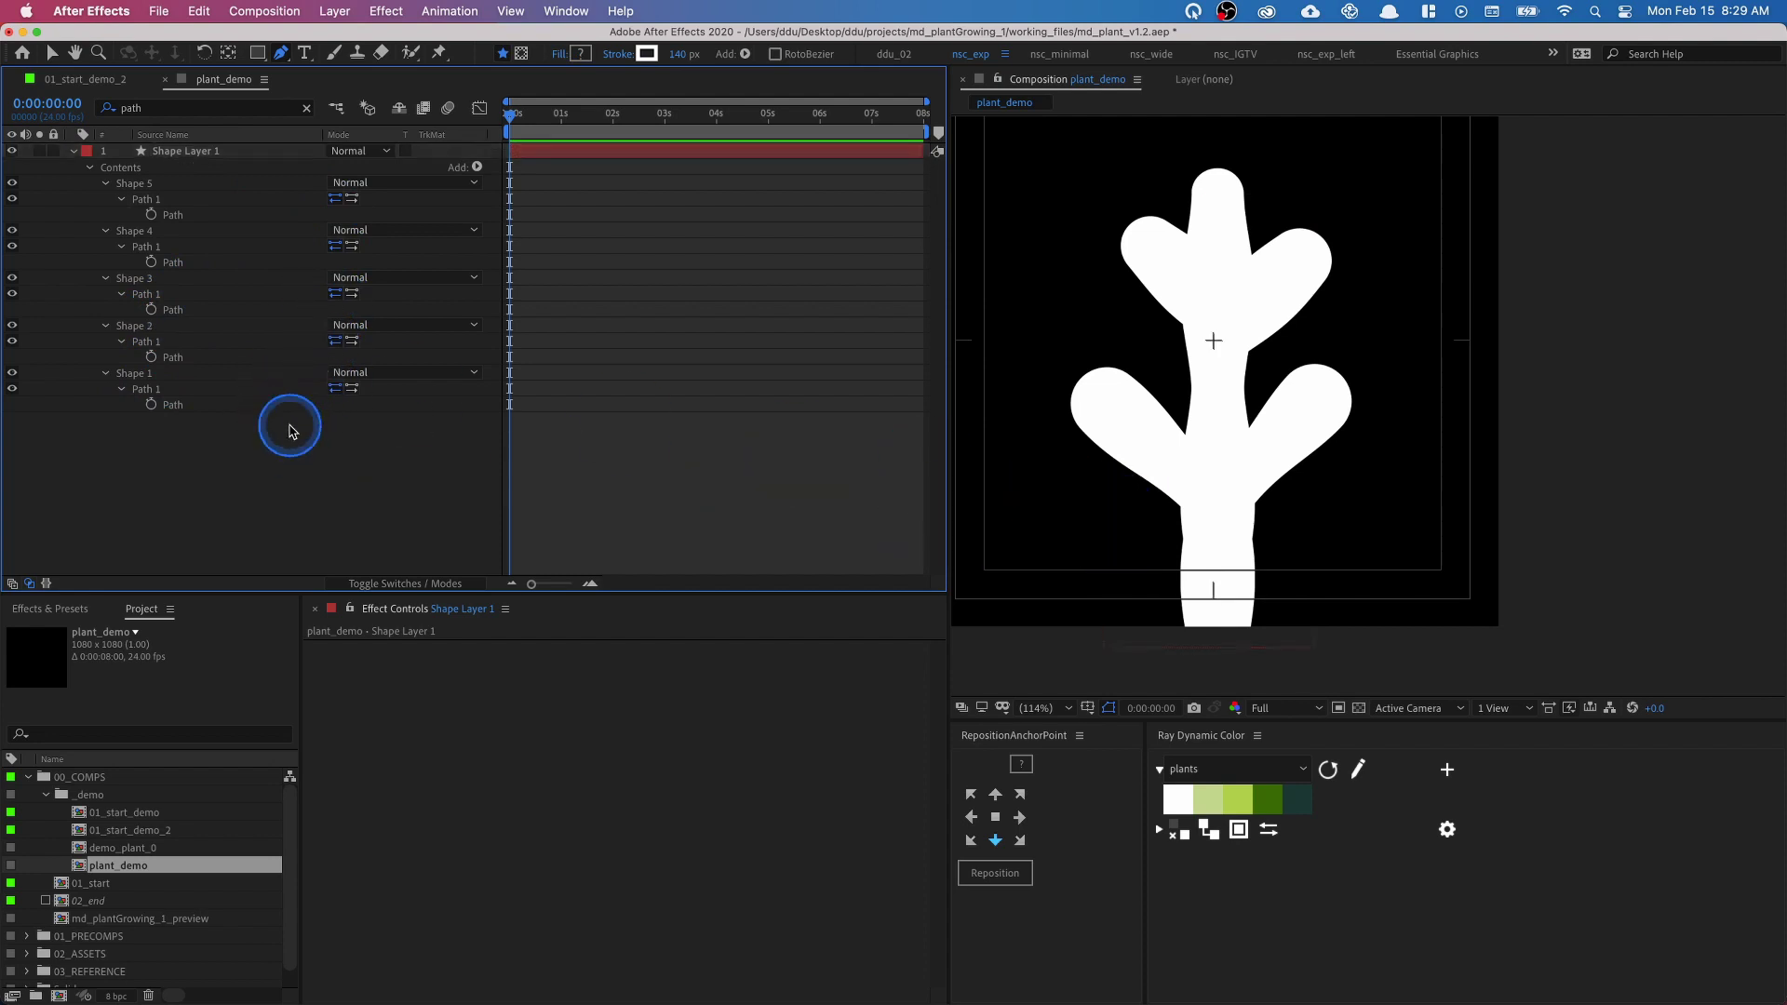
- Hide the title/action-safe guides over the plant in the composition view
drag(1210, 395, 1265, 411)
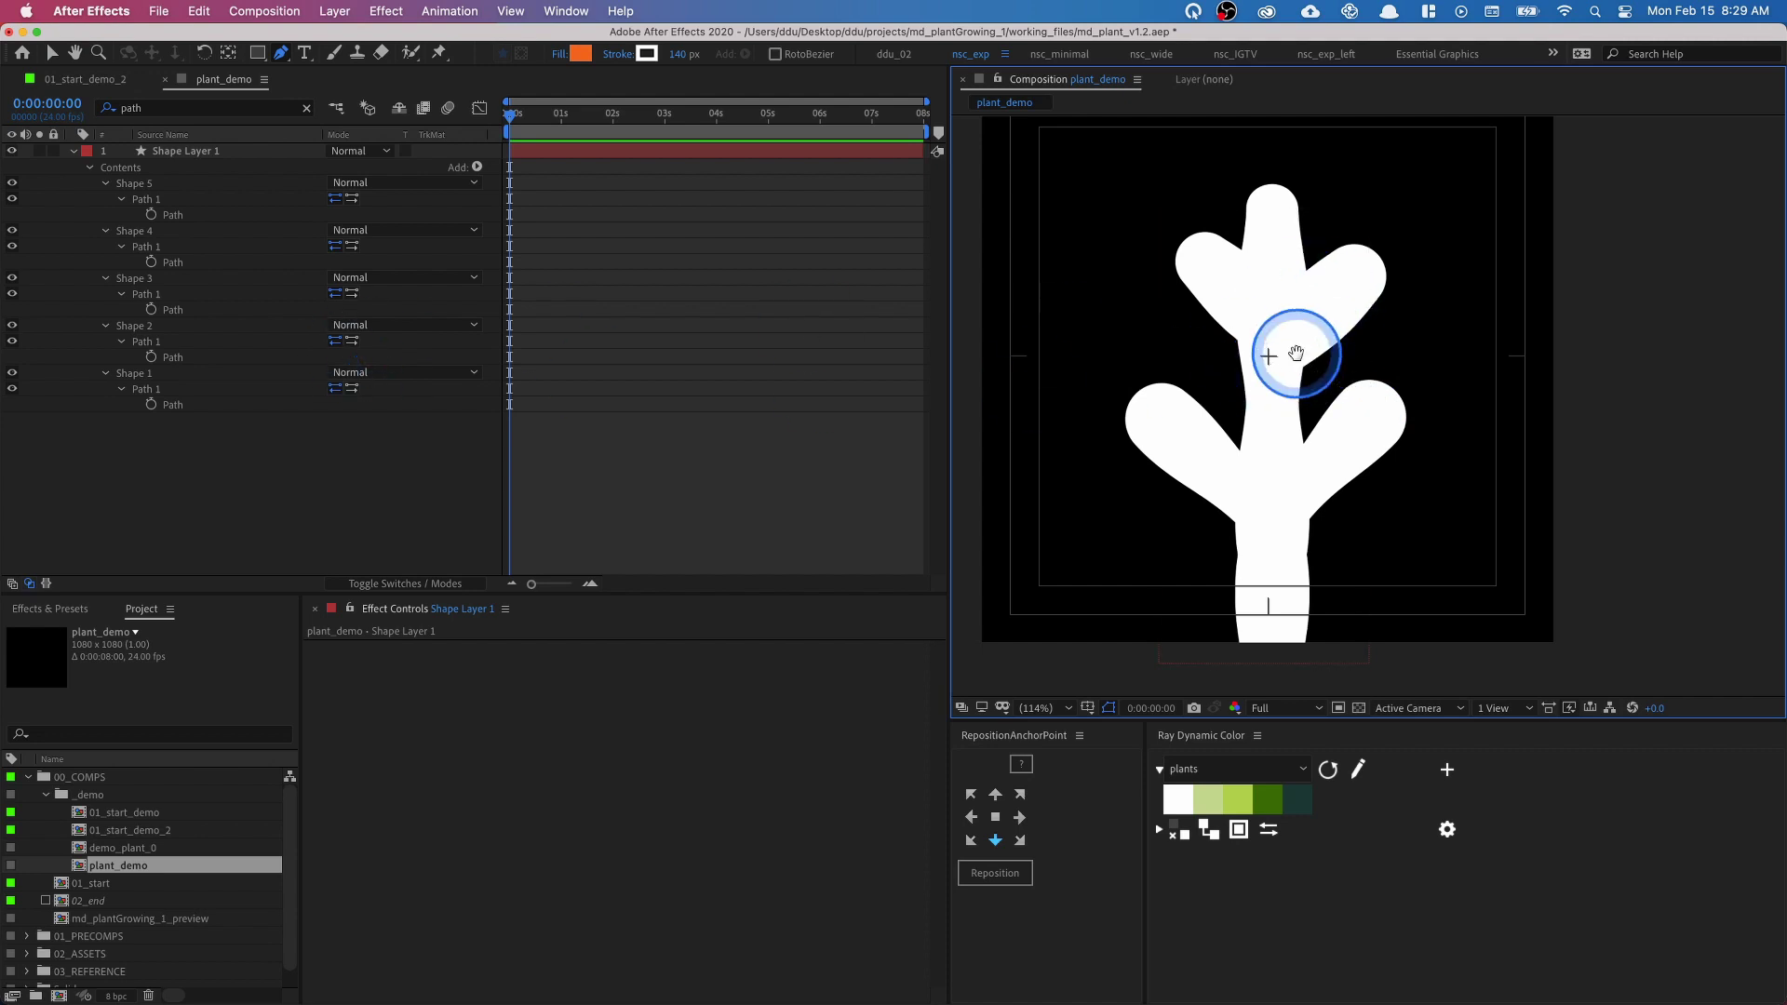
drag(1296, 354, 1295, 368)
click(67, 619)
click(1555, 367)
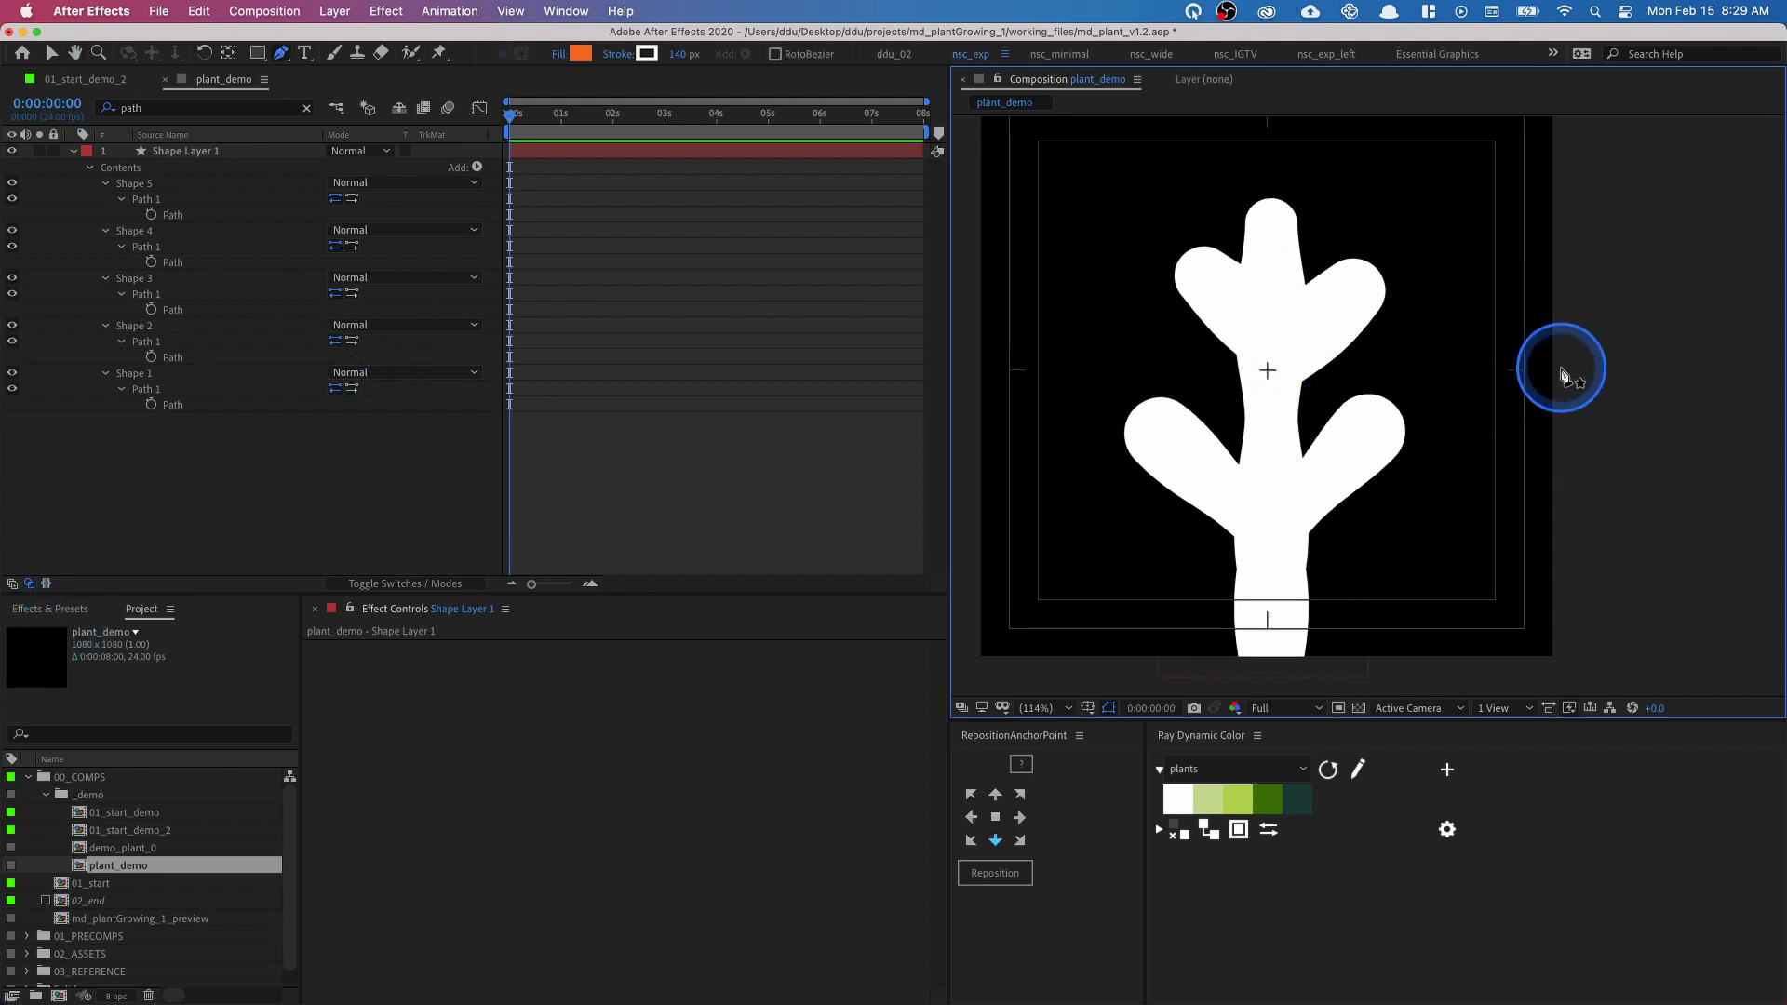
click(1336, 395)
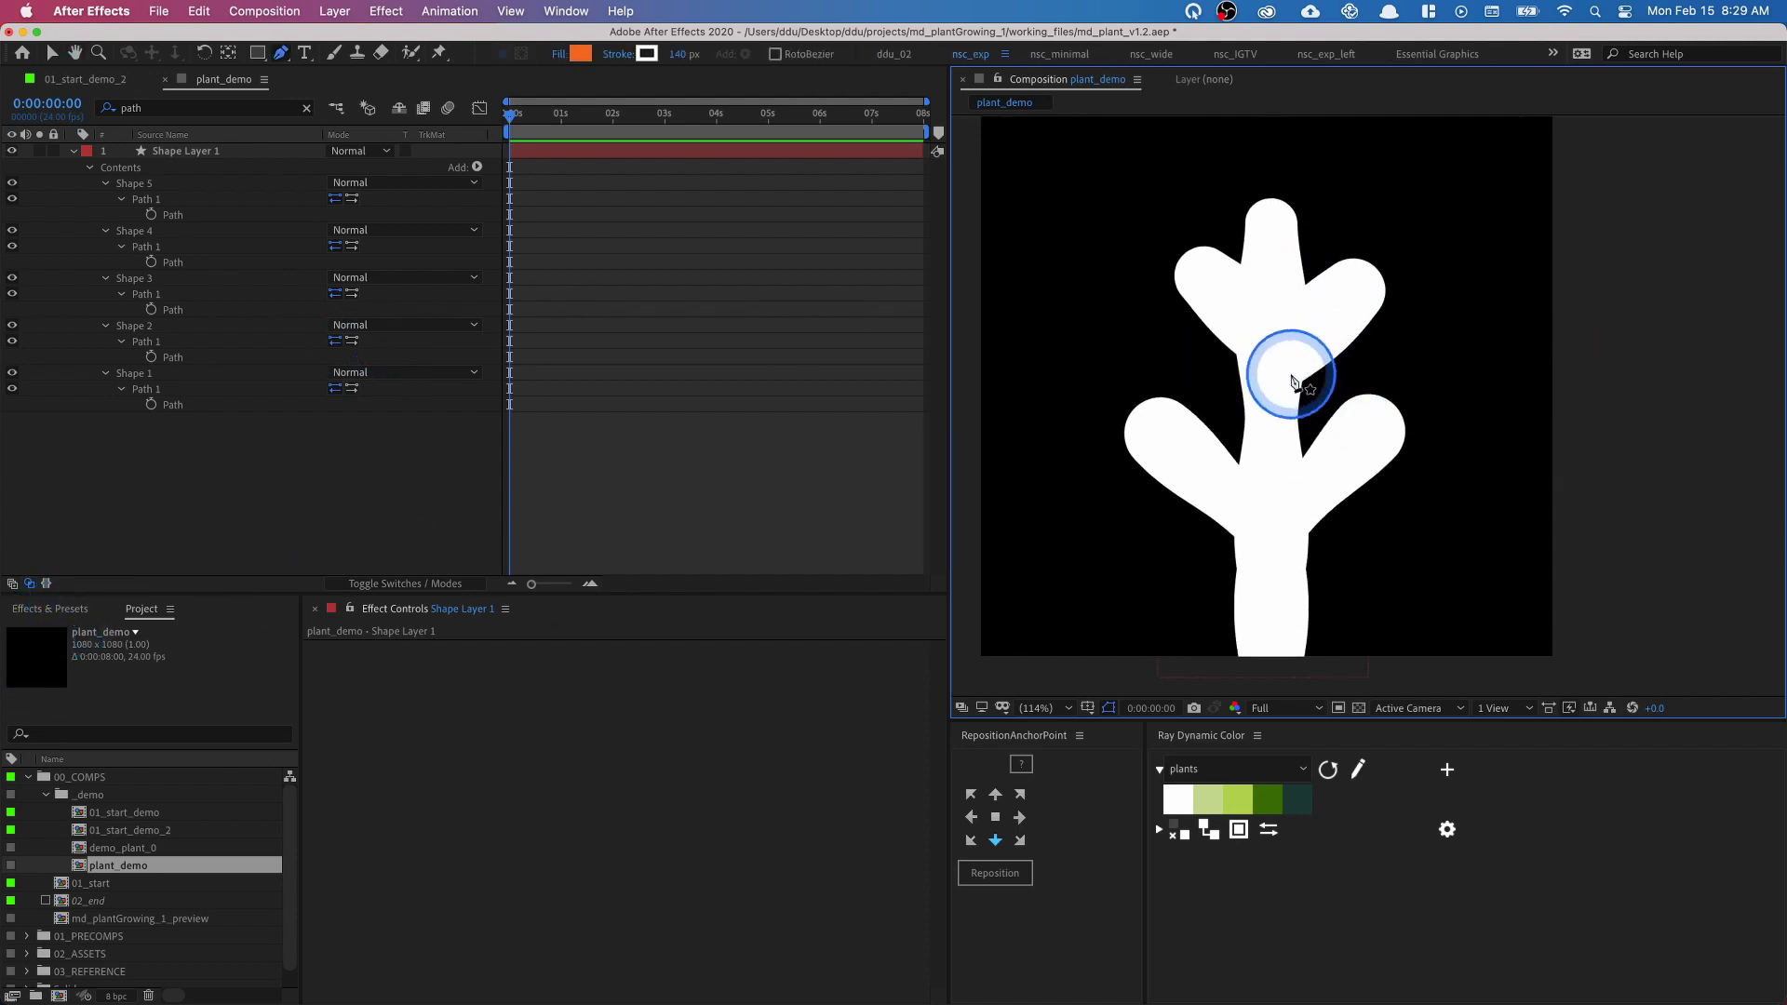
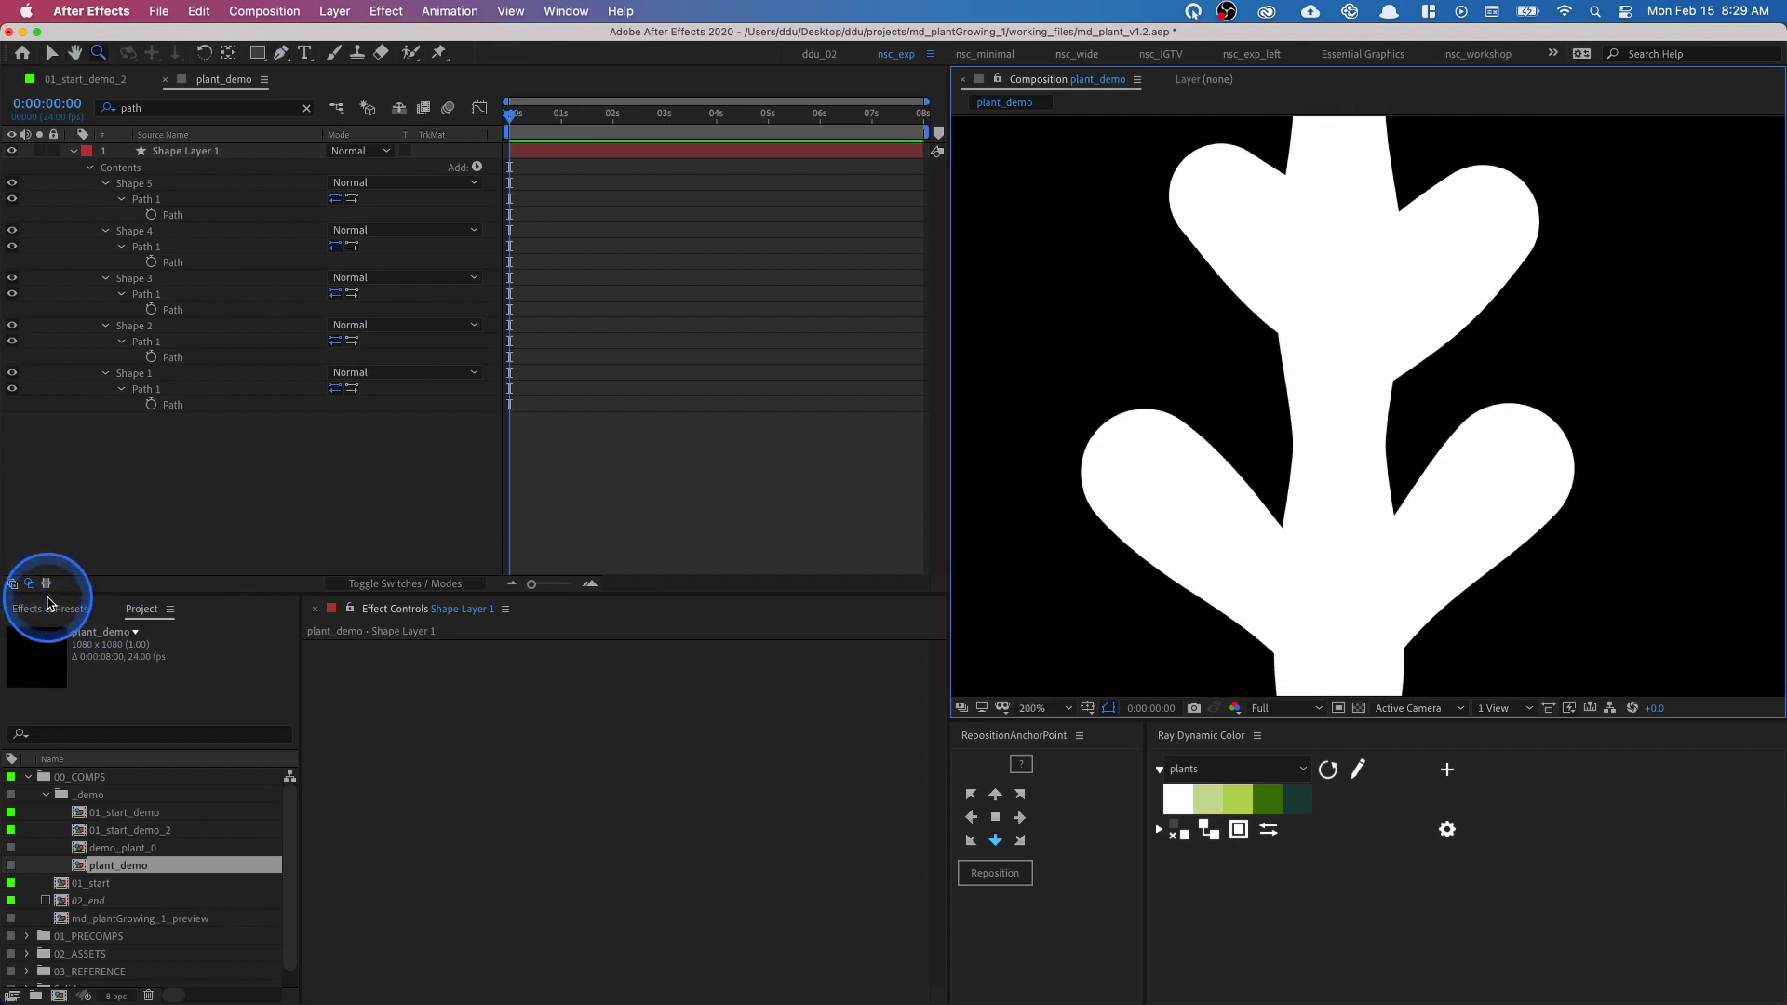
- Search the effects for "simple" and apply Simple Choker to the plant's shape layer
click(71, 607)
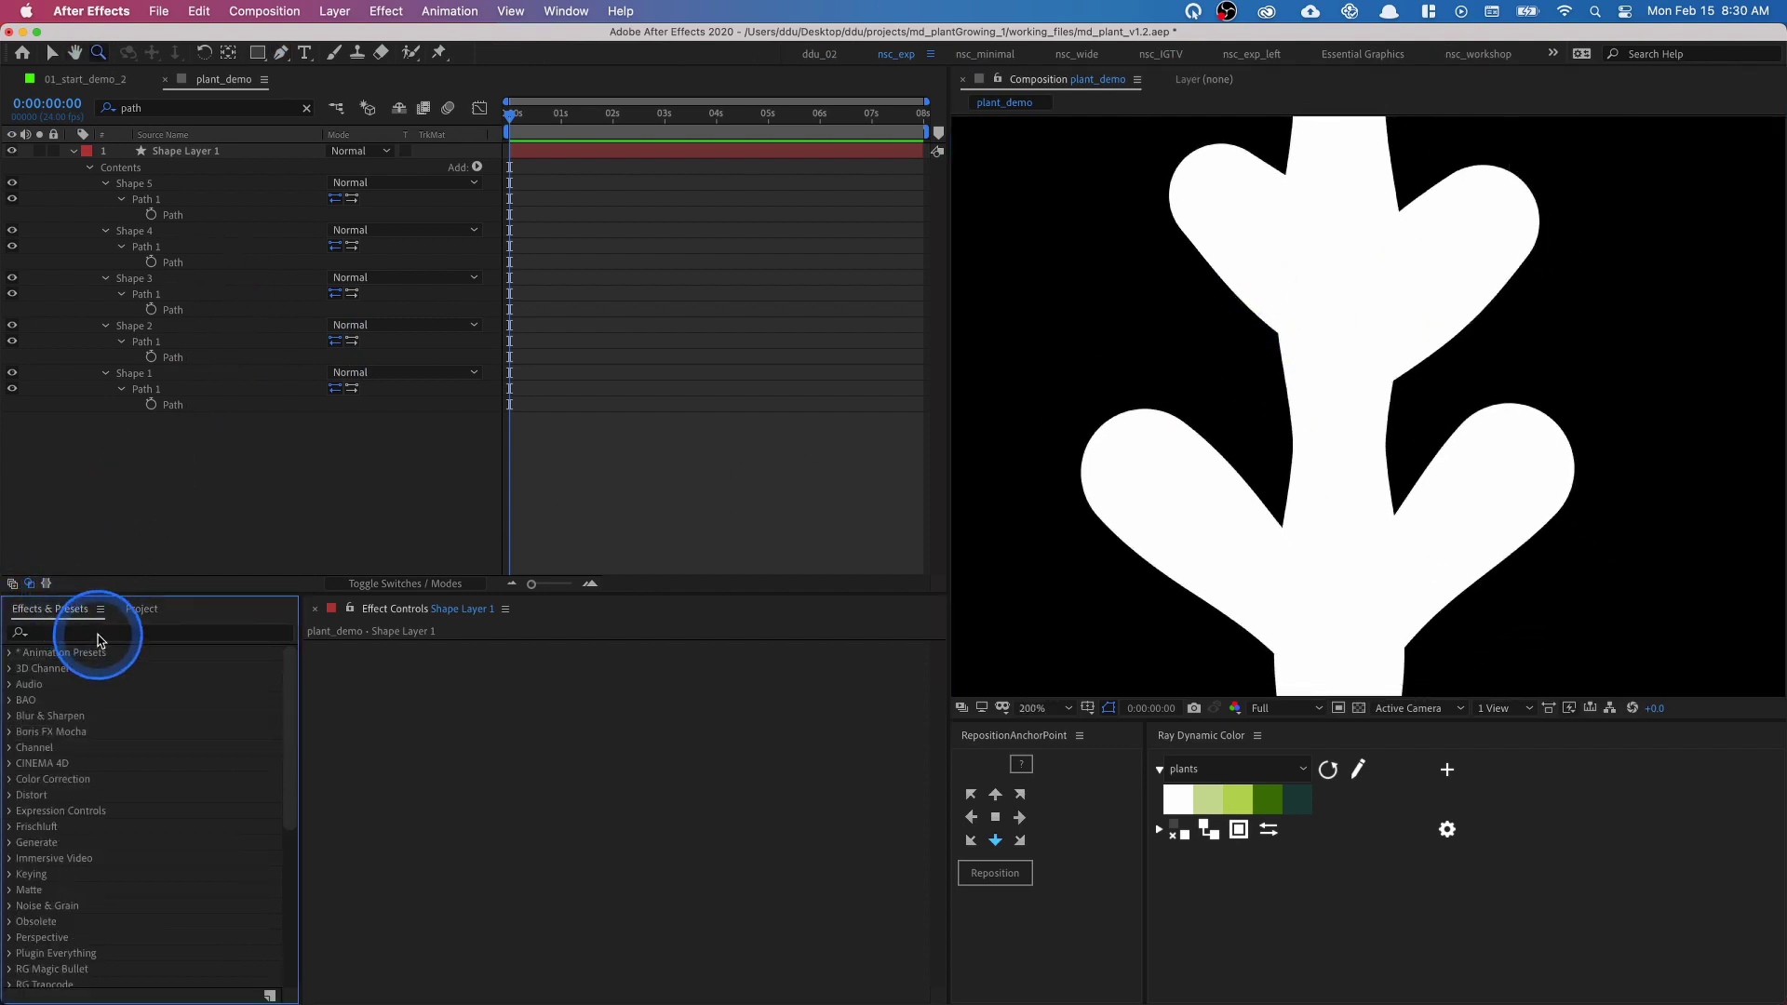
text(simple)
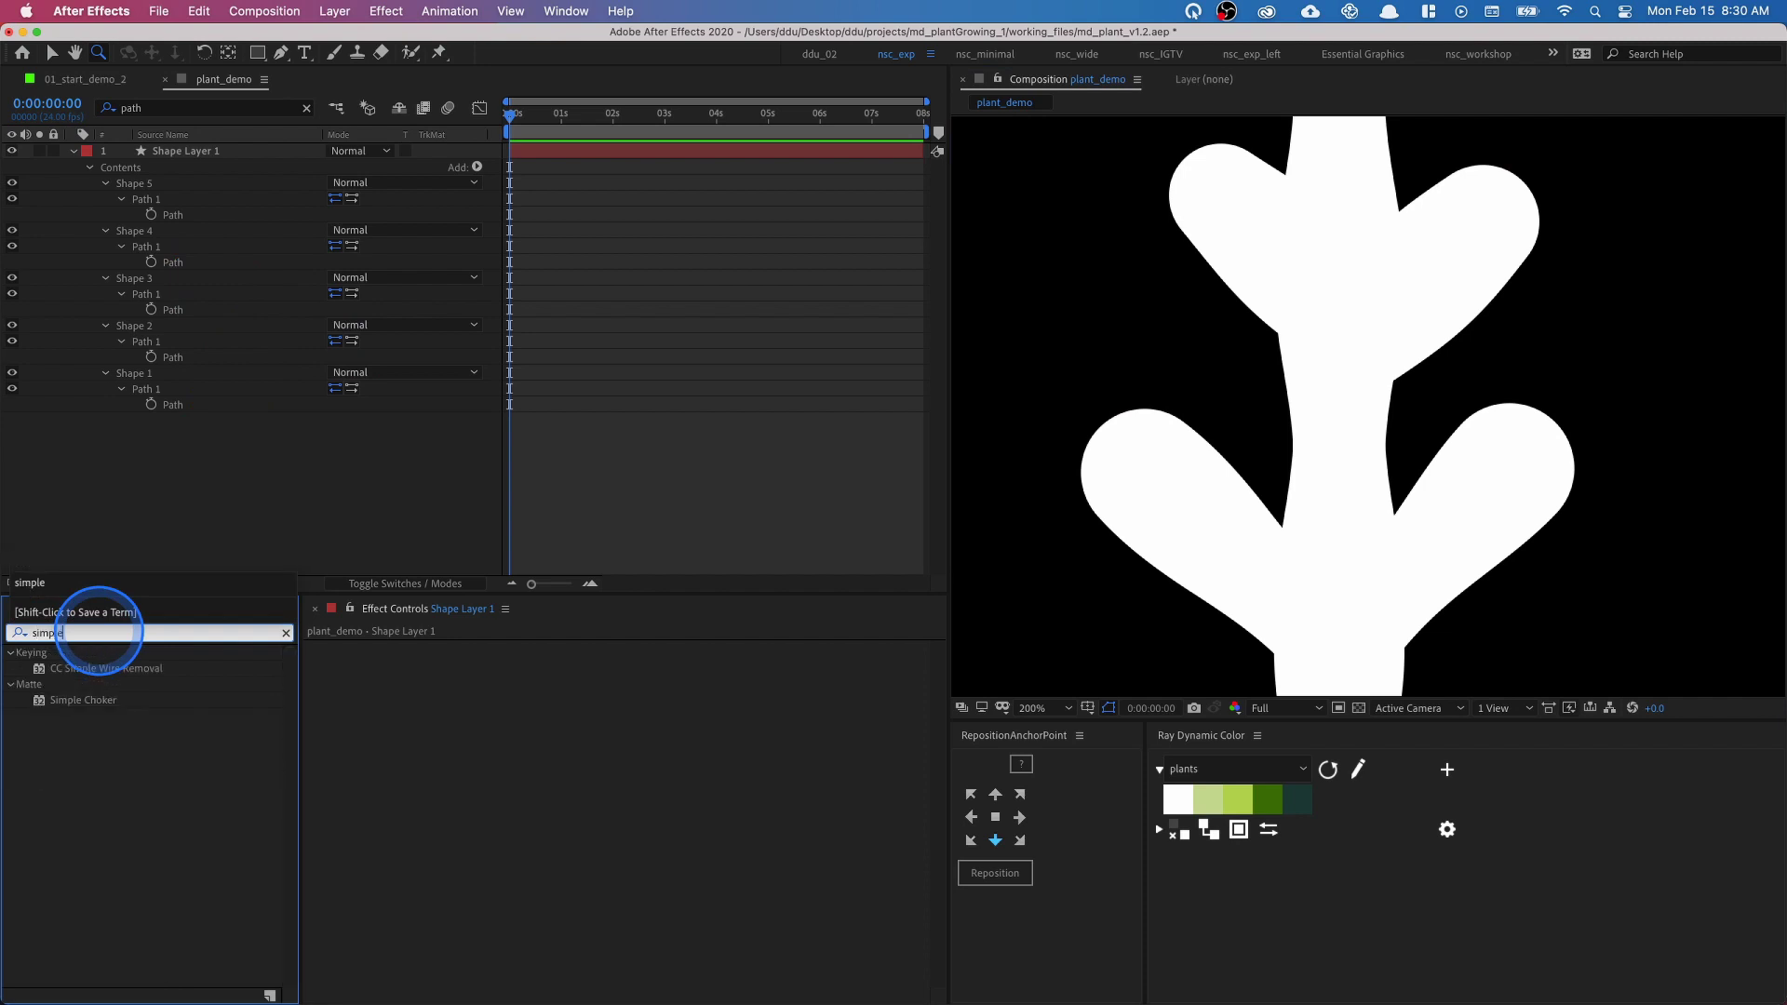
click(109, 693)
click(199, 151)
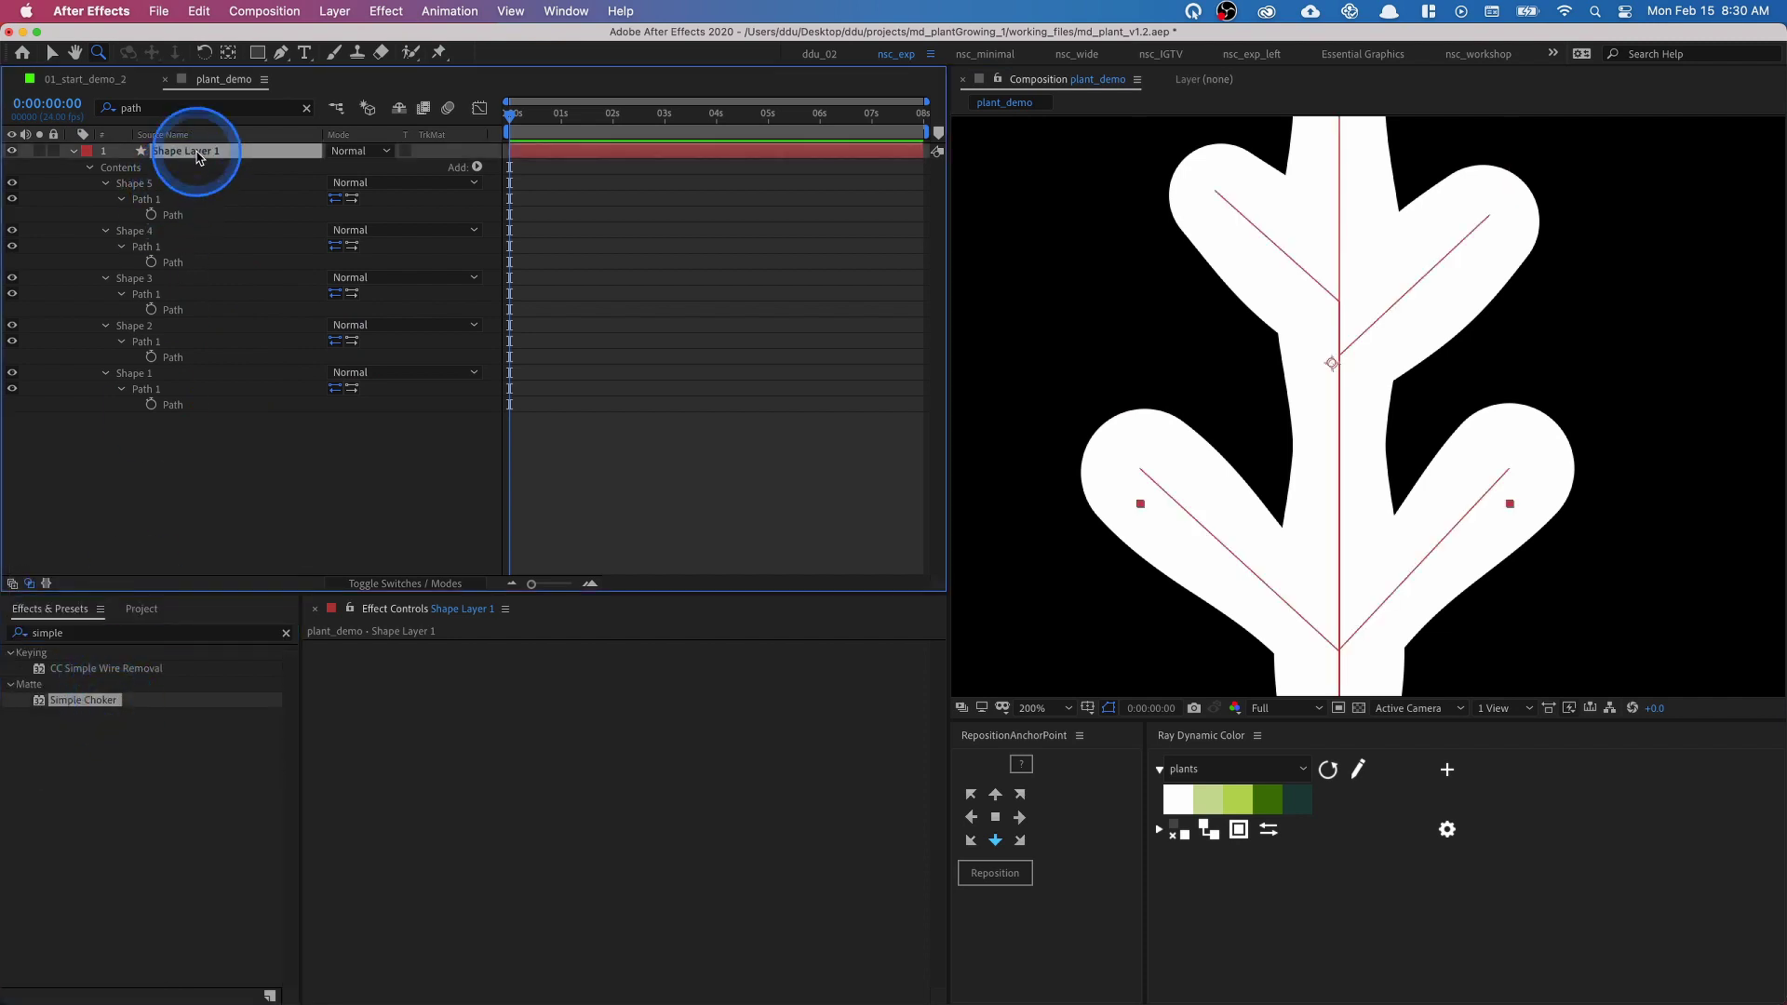
double_click(102, 700)
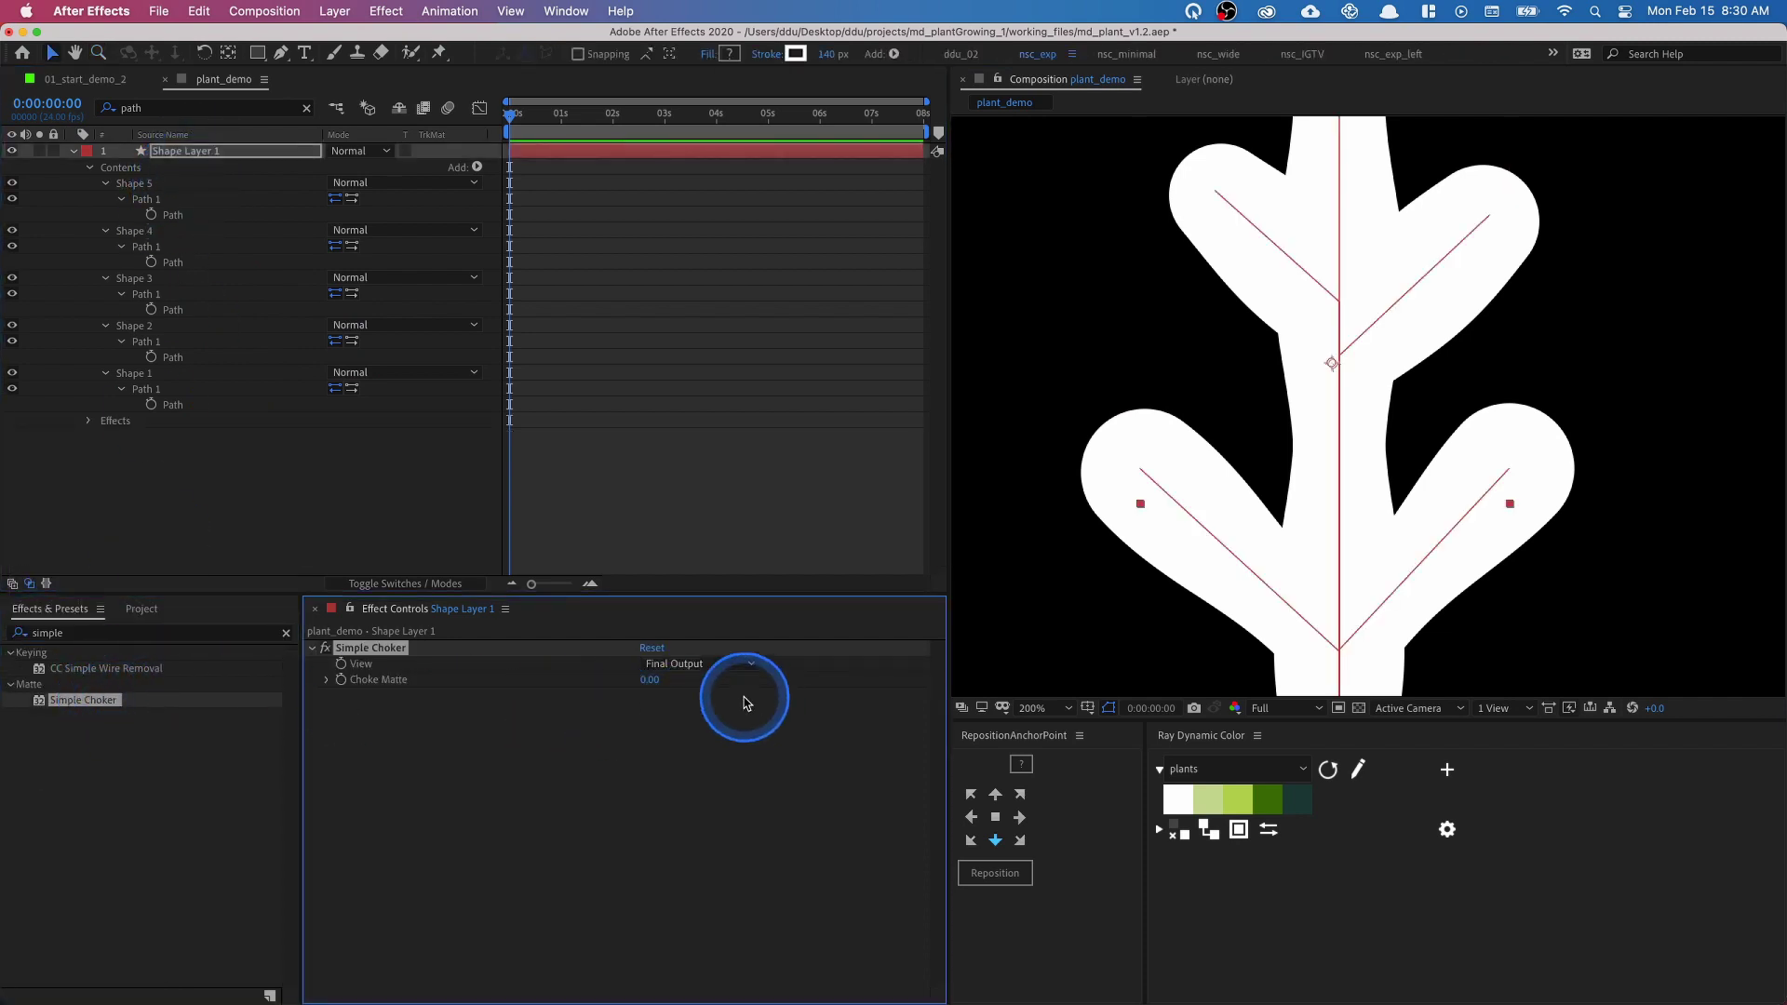
- Try smoothing the joints between the branches with a Simple Choker Choke Matte value of 60
mouse_move(648, 680)
mouse_down()
mouse_move(1121, 705)
mouse_move(626, 686)
mouse_move(645, 679)
mouse_up()
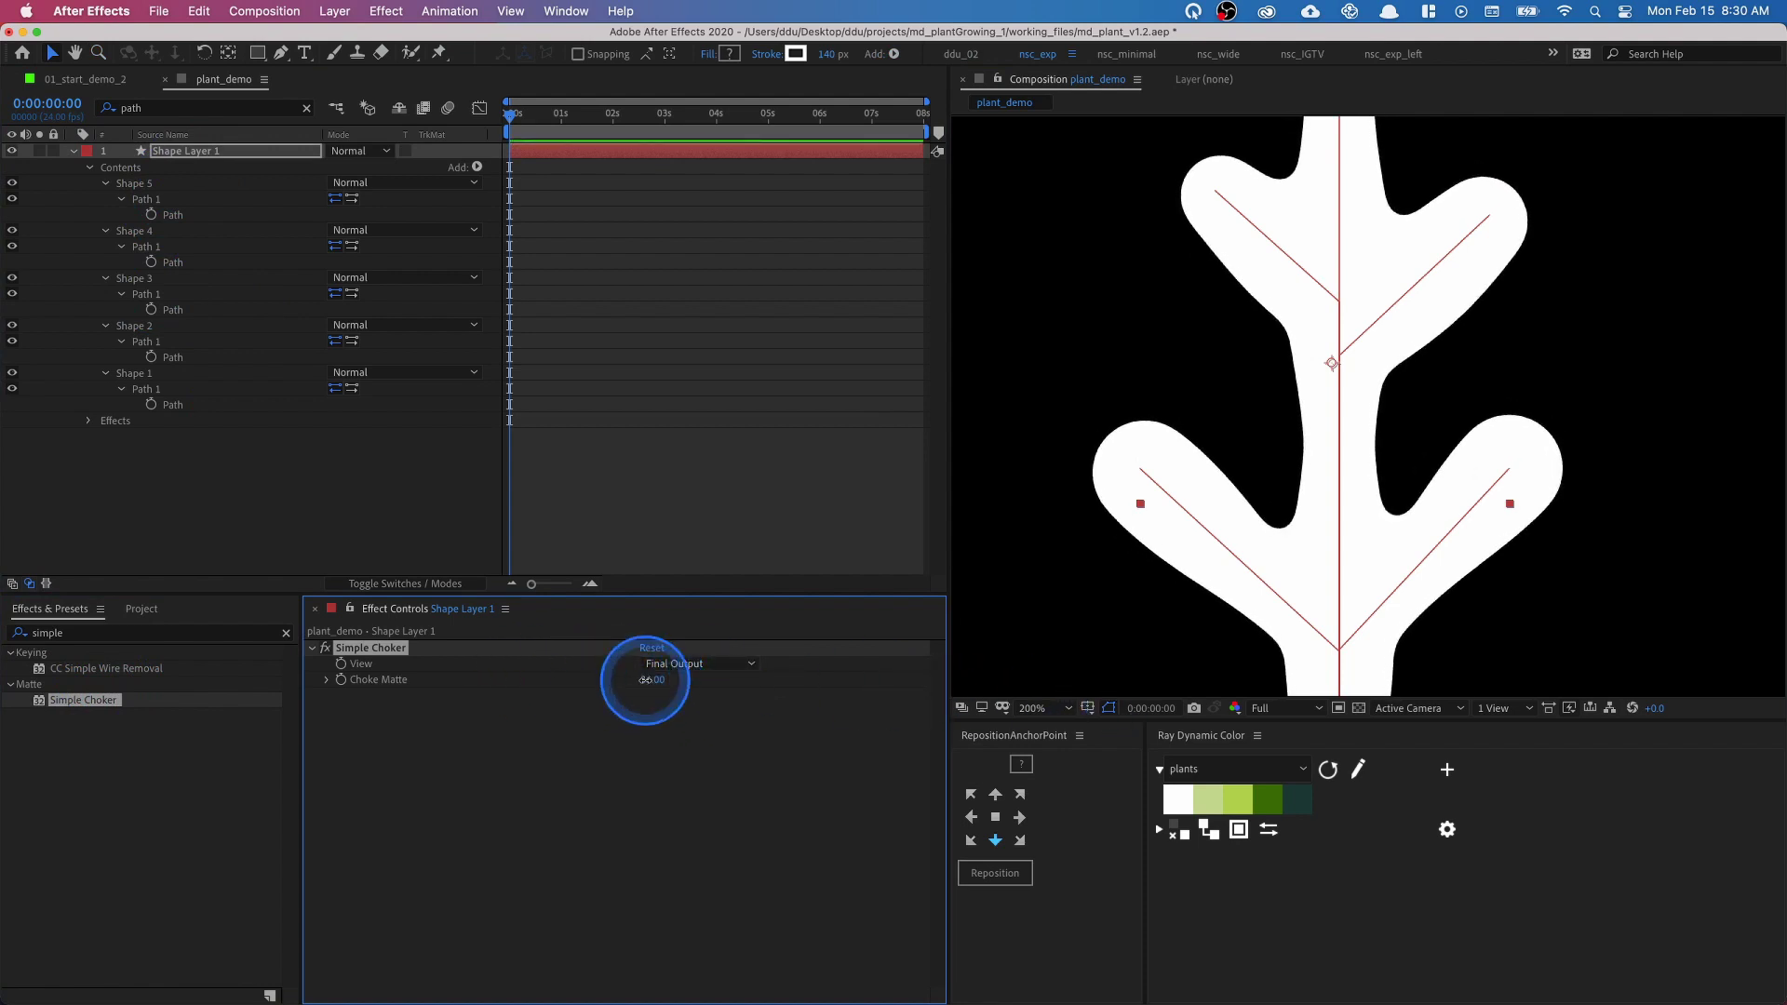
key(Return)
key(shift+slash)
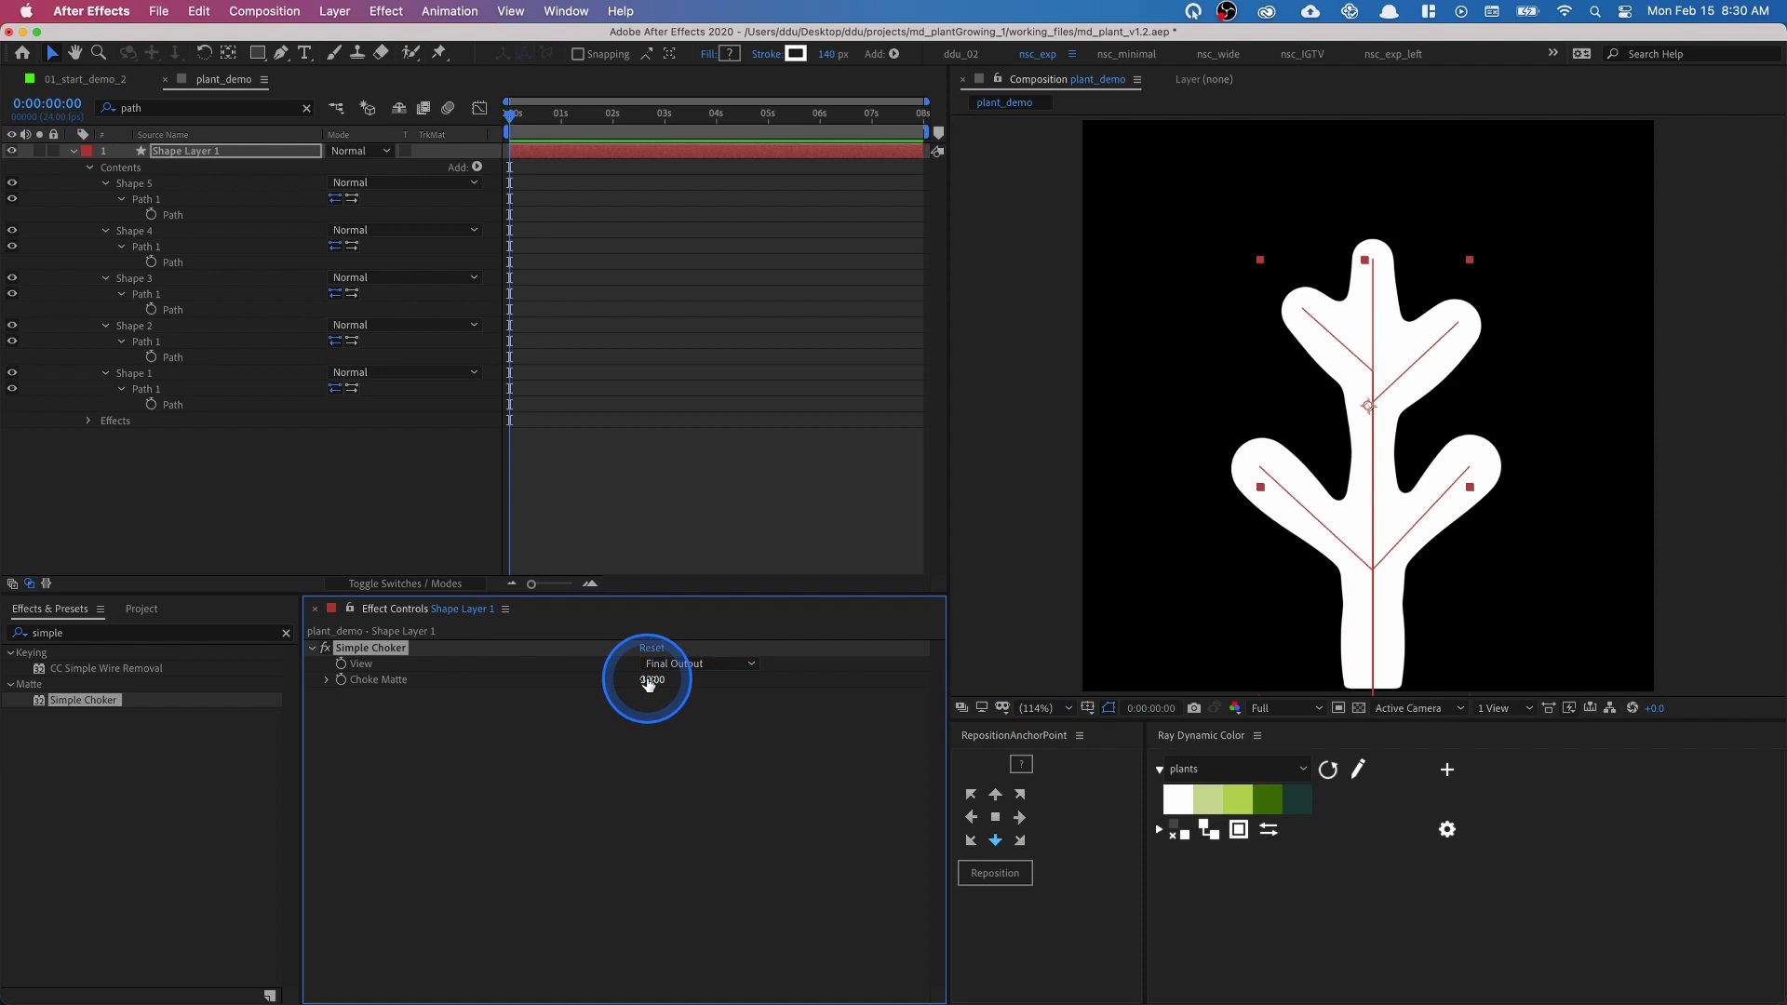
drag(655, 682, 704, 697)
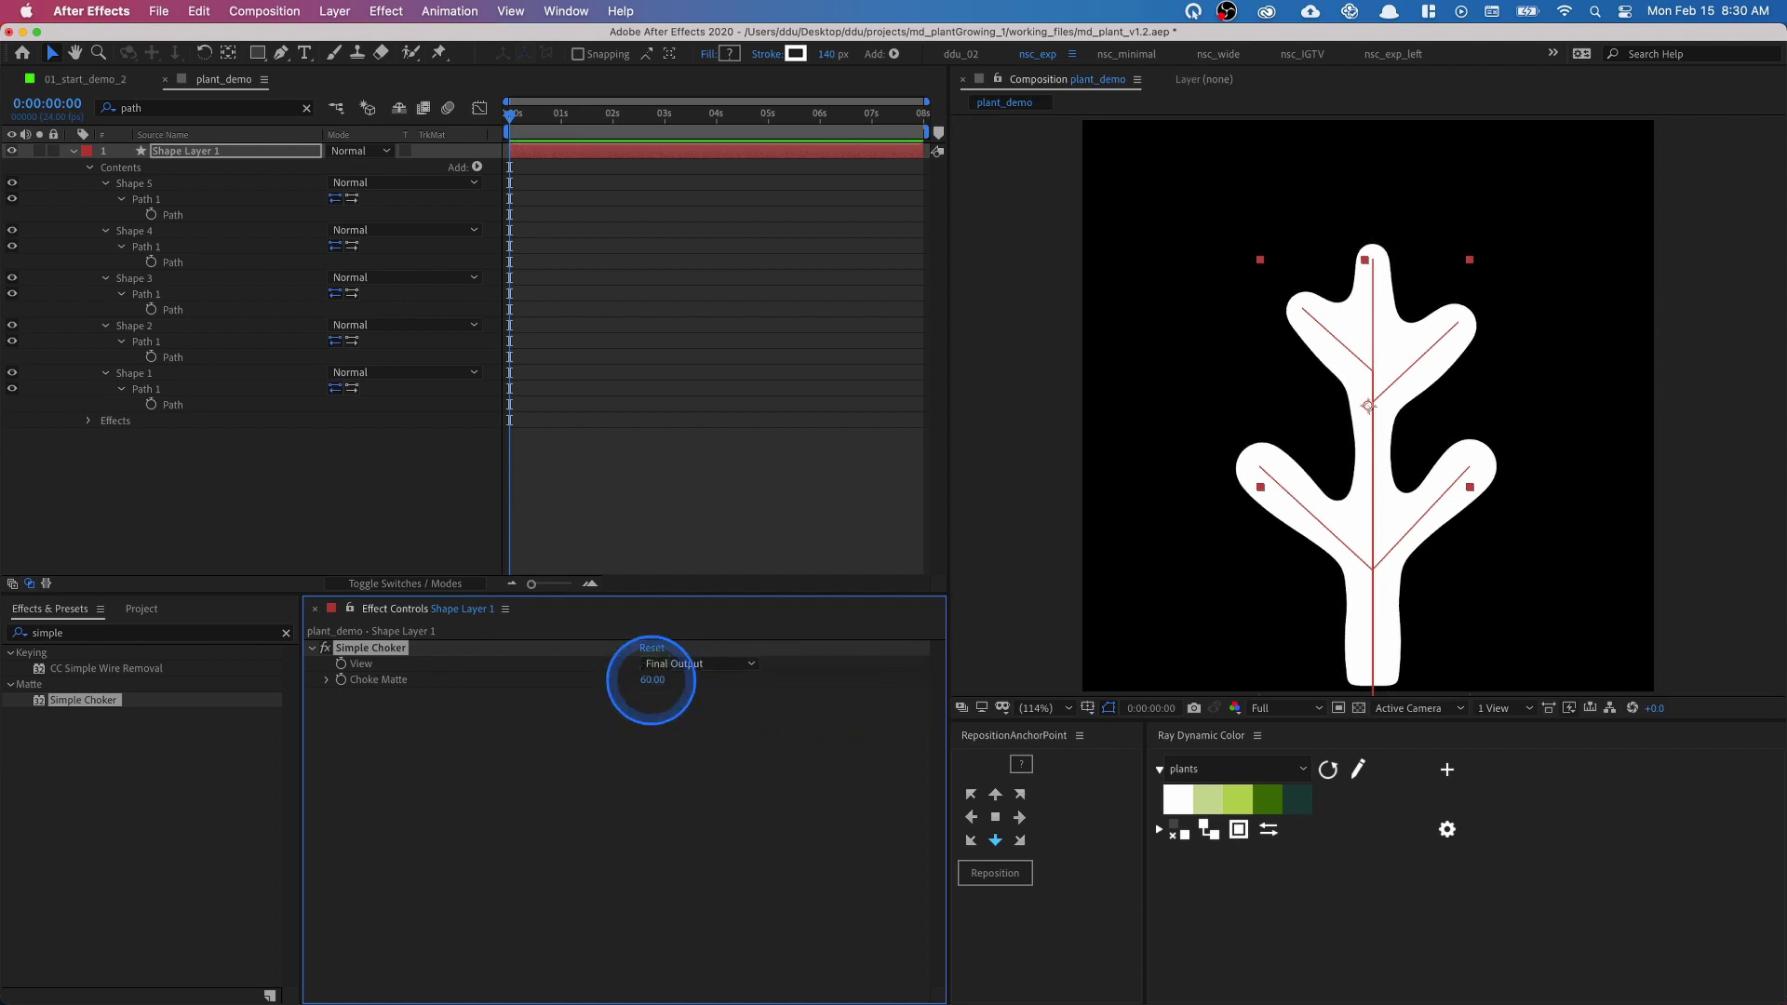
- Hide the layer controls and set the Simple Choker's Choke Matte to 40
drag(1157, 437, 1082, 414)
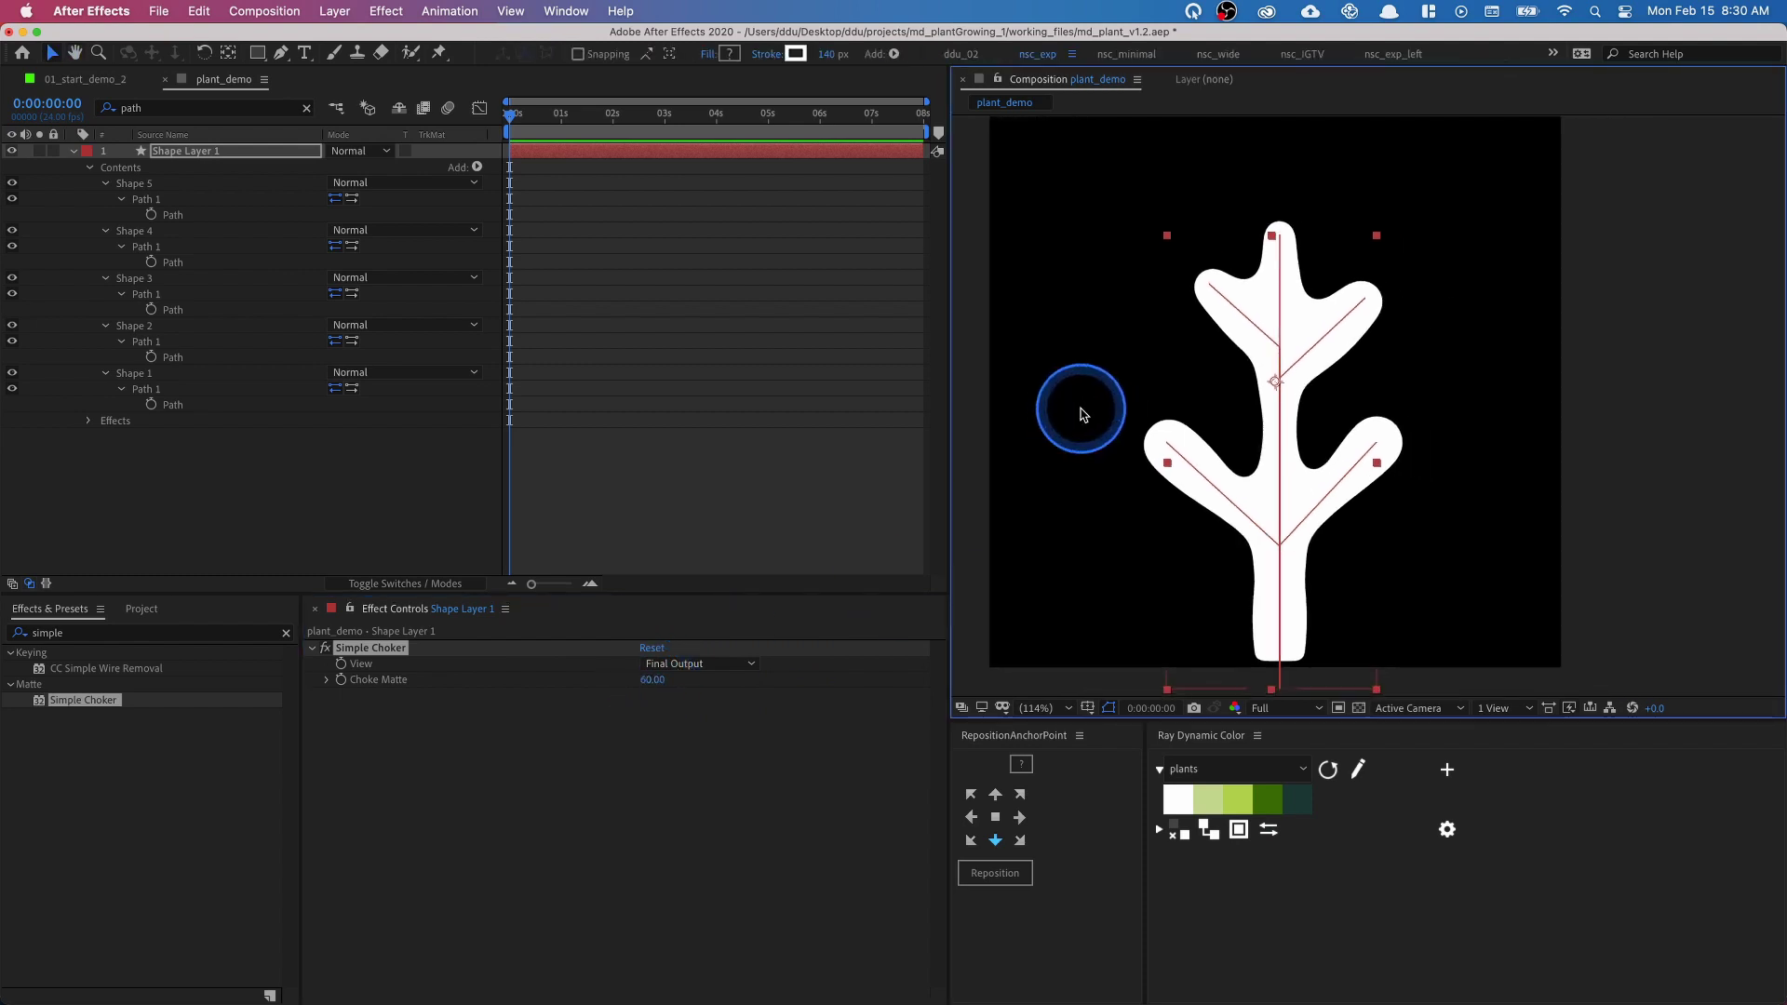
key(super+shift+h)
drag(1311, 429, 1274, 437)
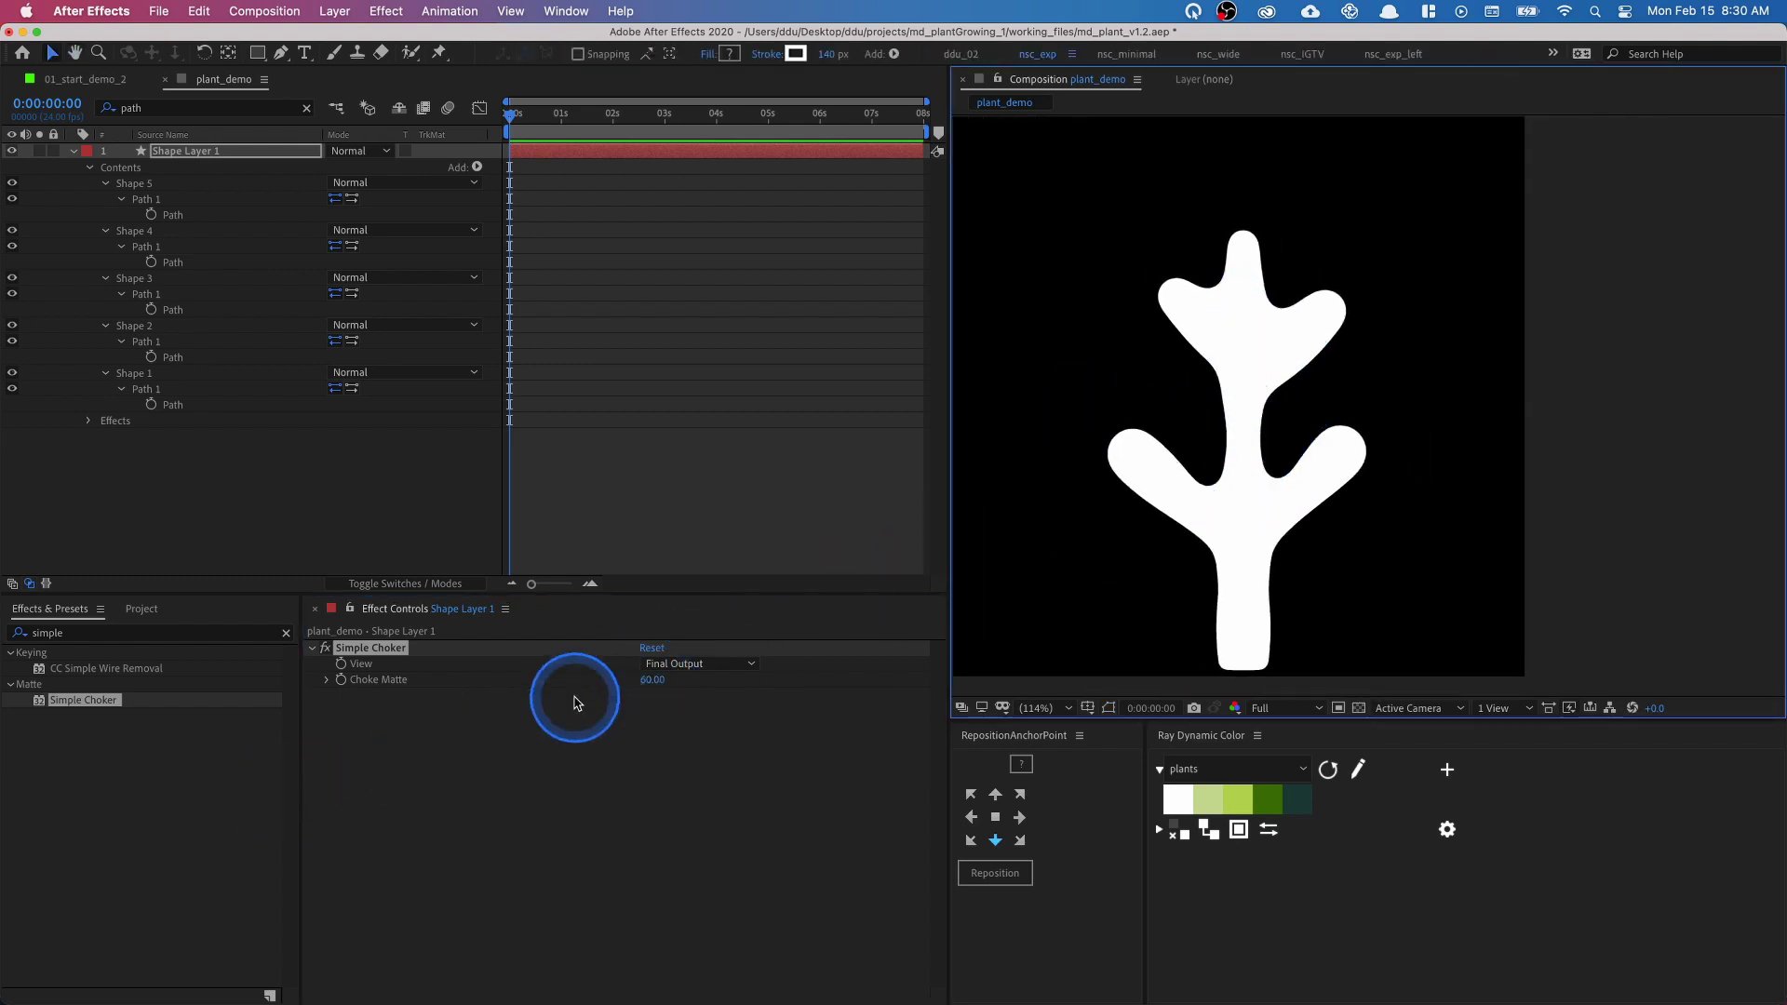
click(644, 685)
text(40)
key(Return)
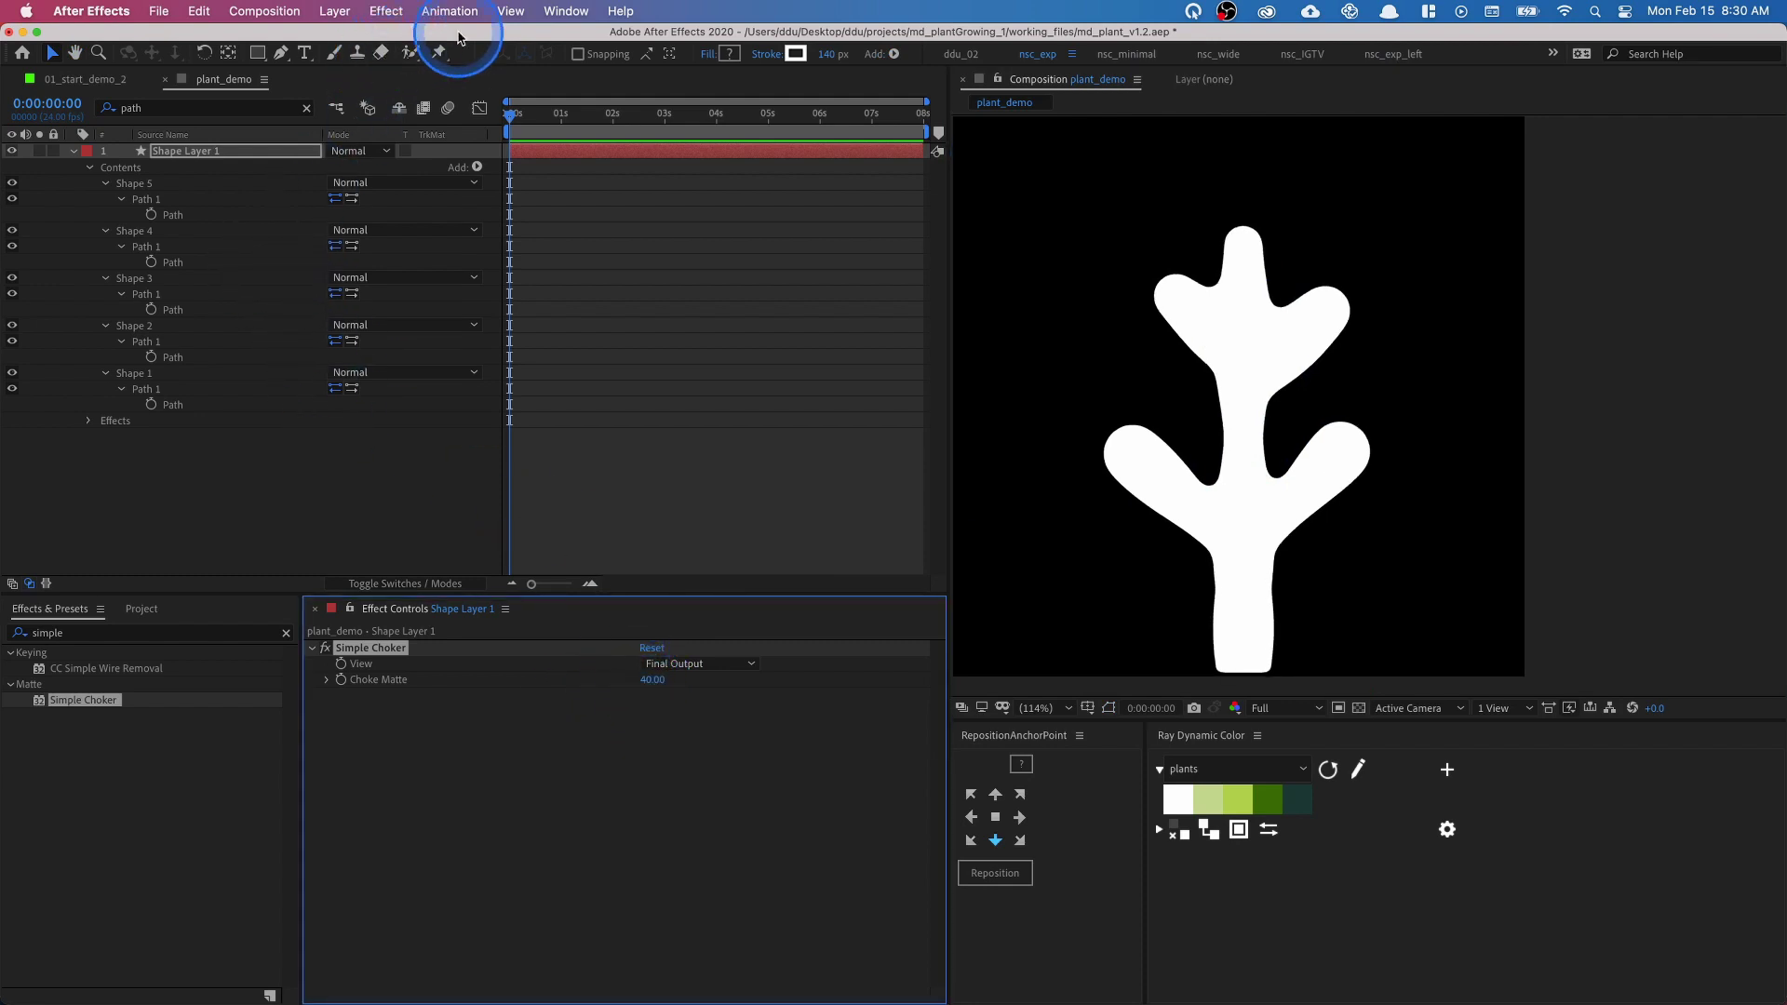
- Show the layer controls and reshape the upper-left branch, moving its tip outward and its base point lower on the stem
click(511, 11)
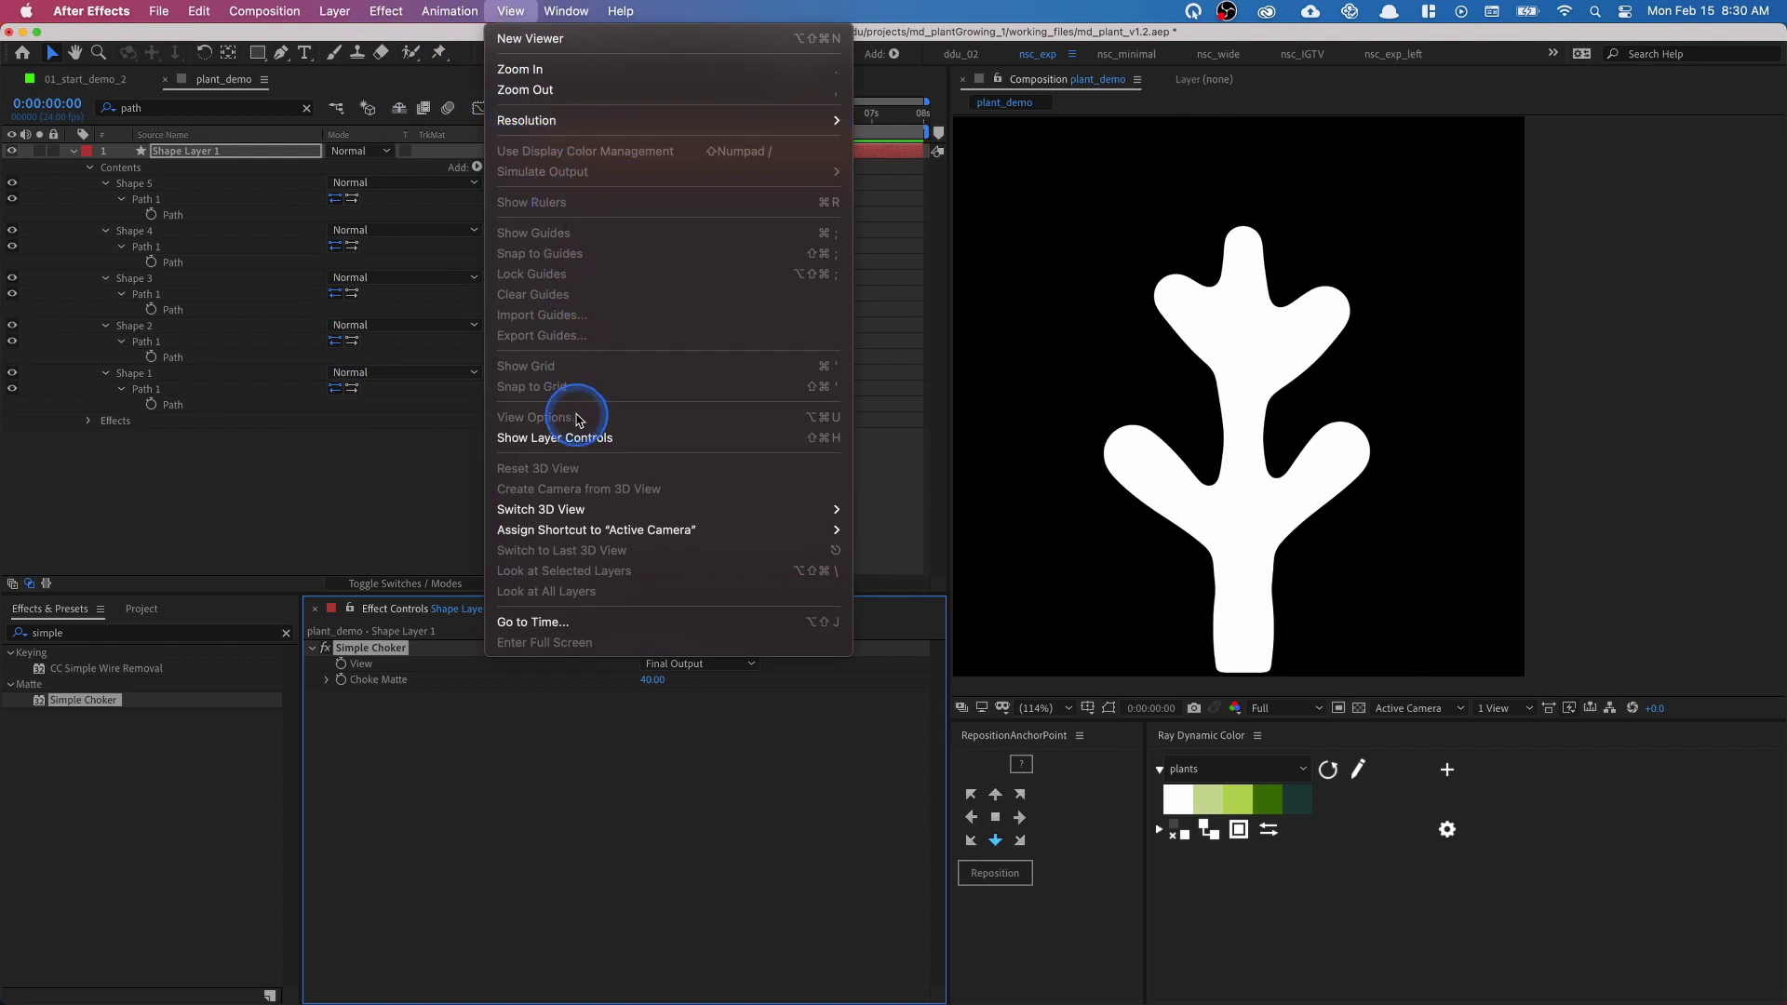
click(571, 438)
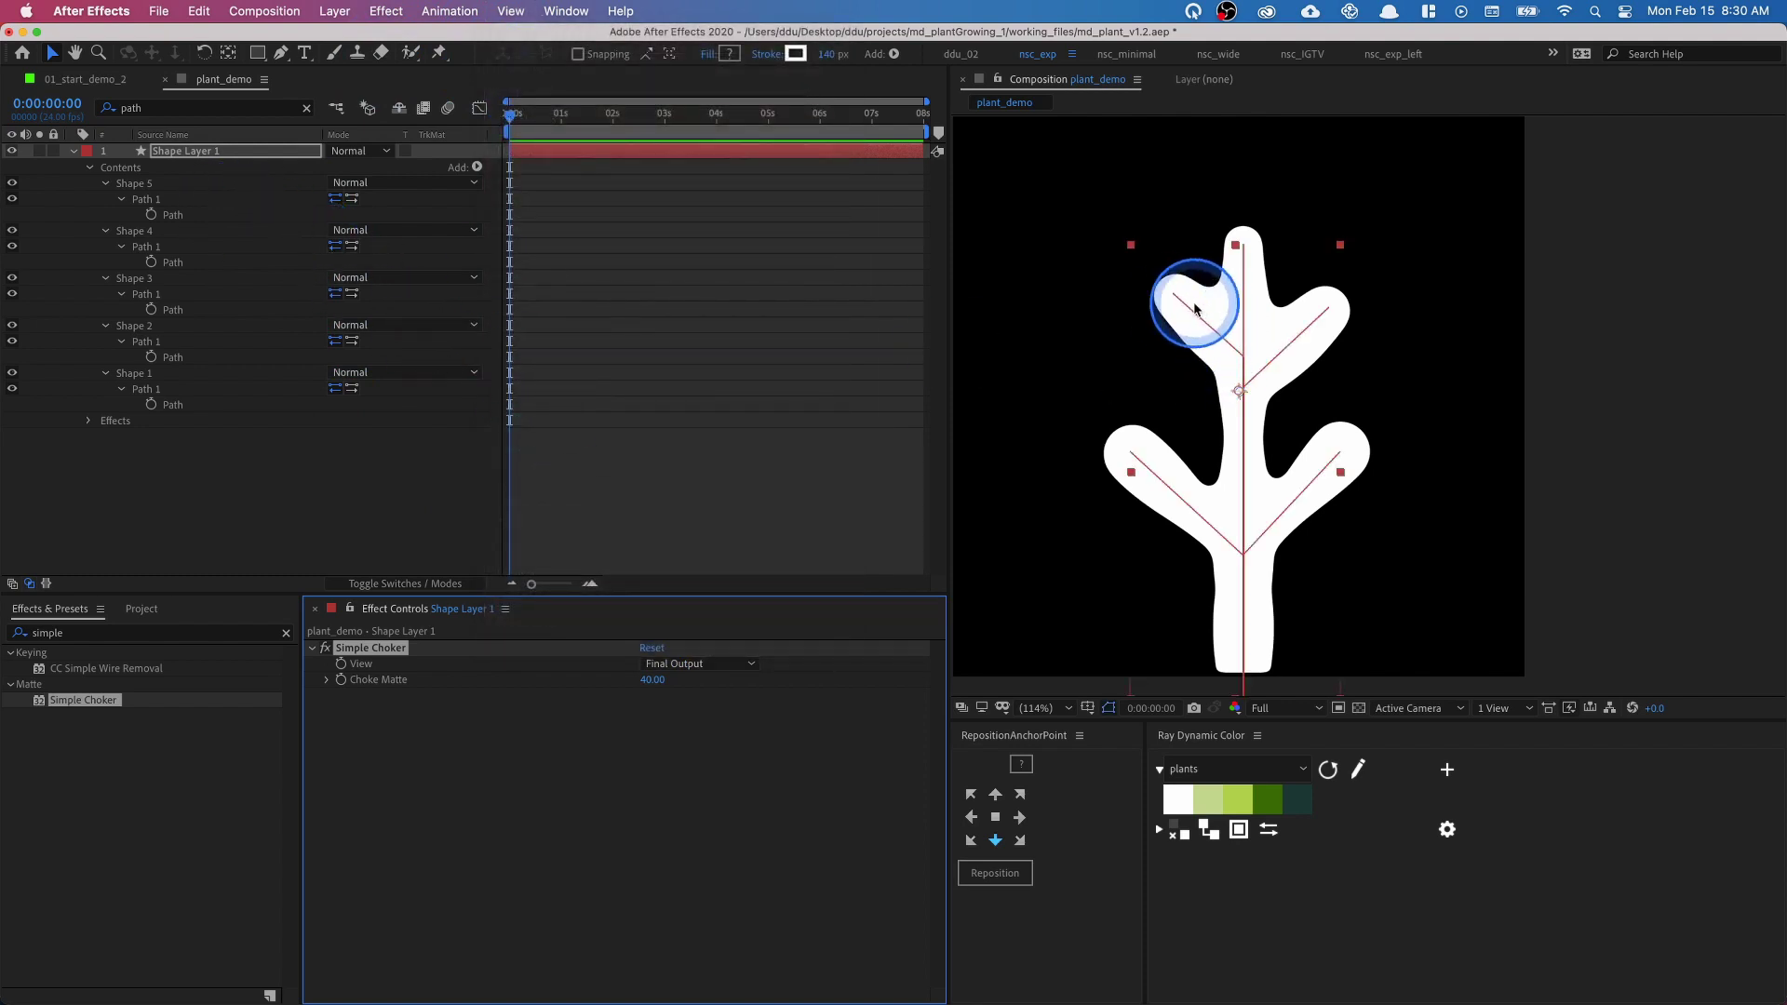
click(172, 214)
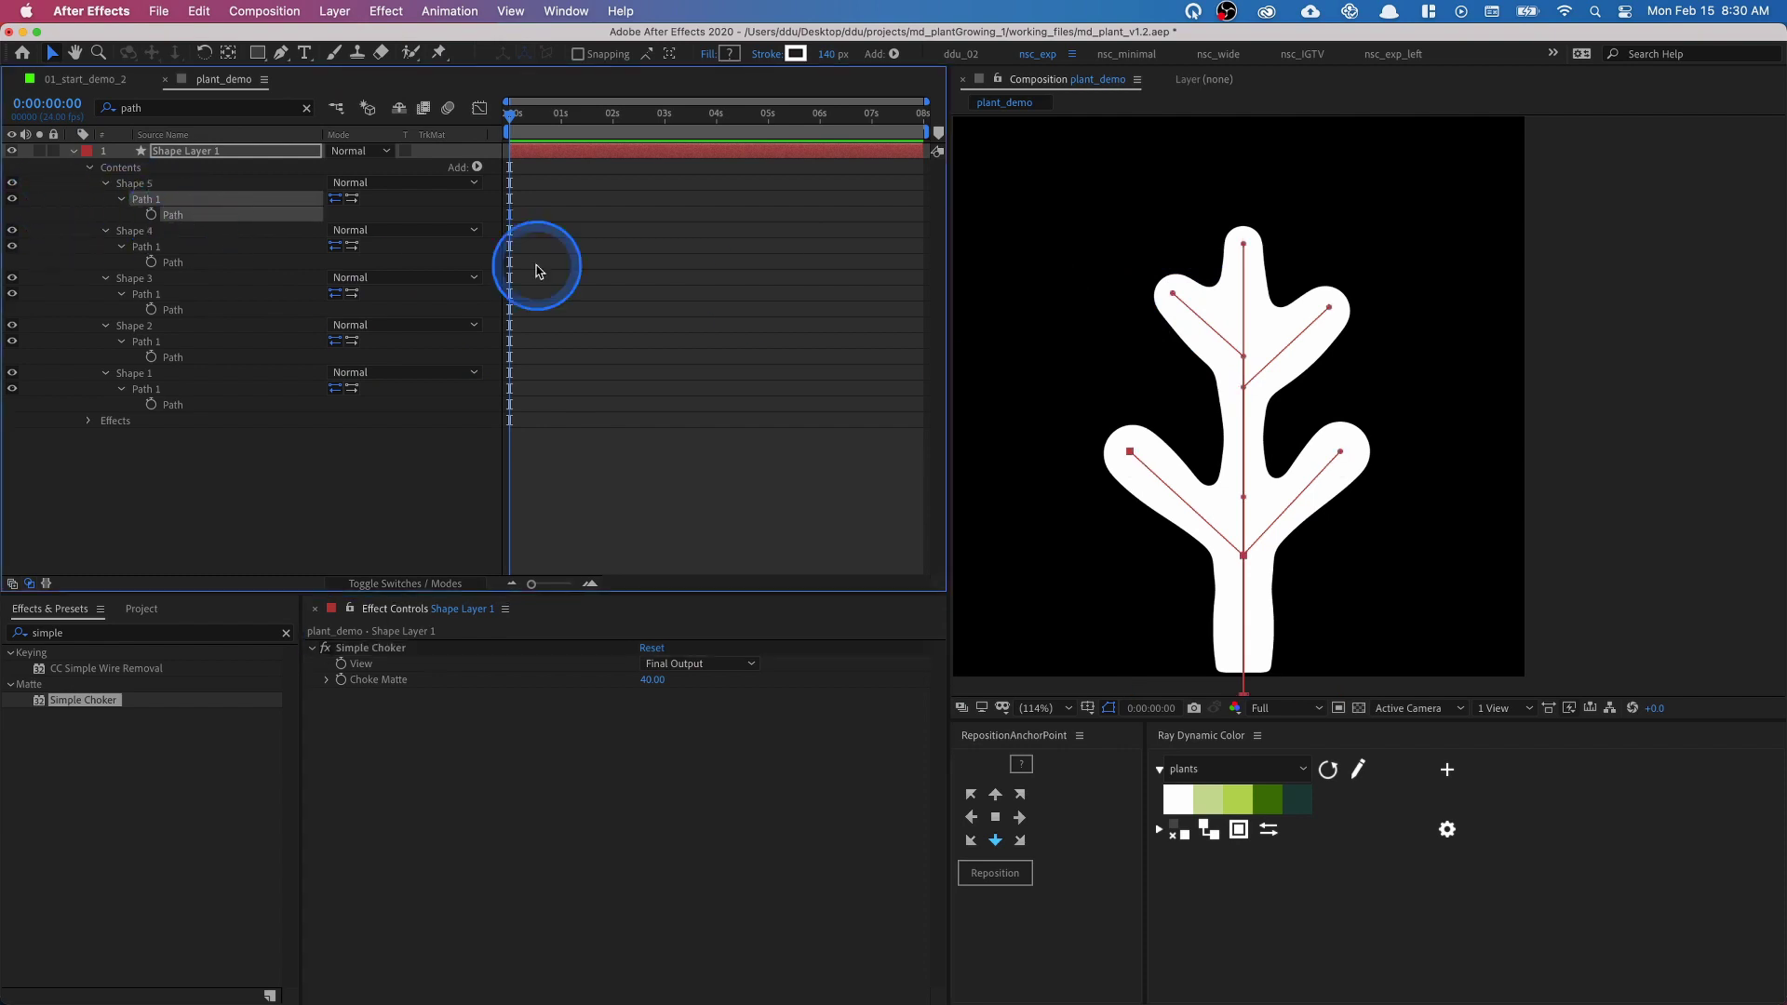
mouse_move(1172, 296)
mouse_down()
mouse_move(1120, 276)
mouse_move(1156, 293)
mouse_up()
drag(1243, 356, 1250, 431)
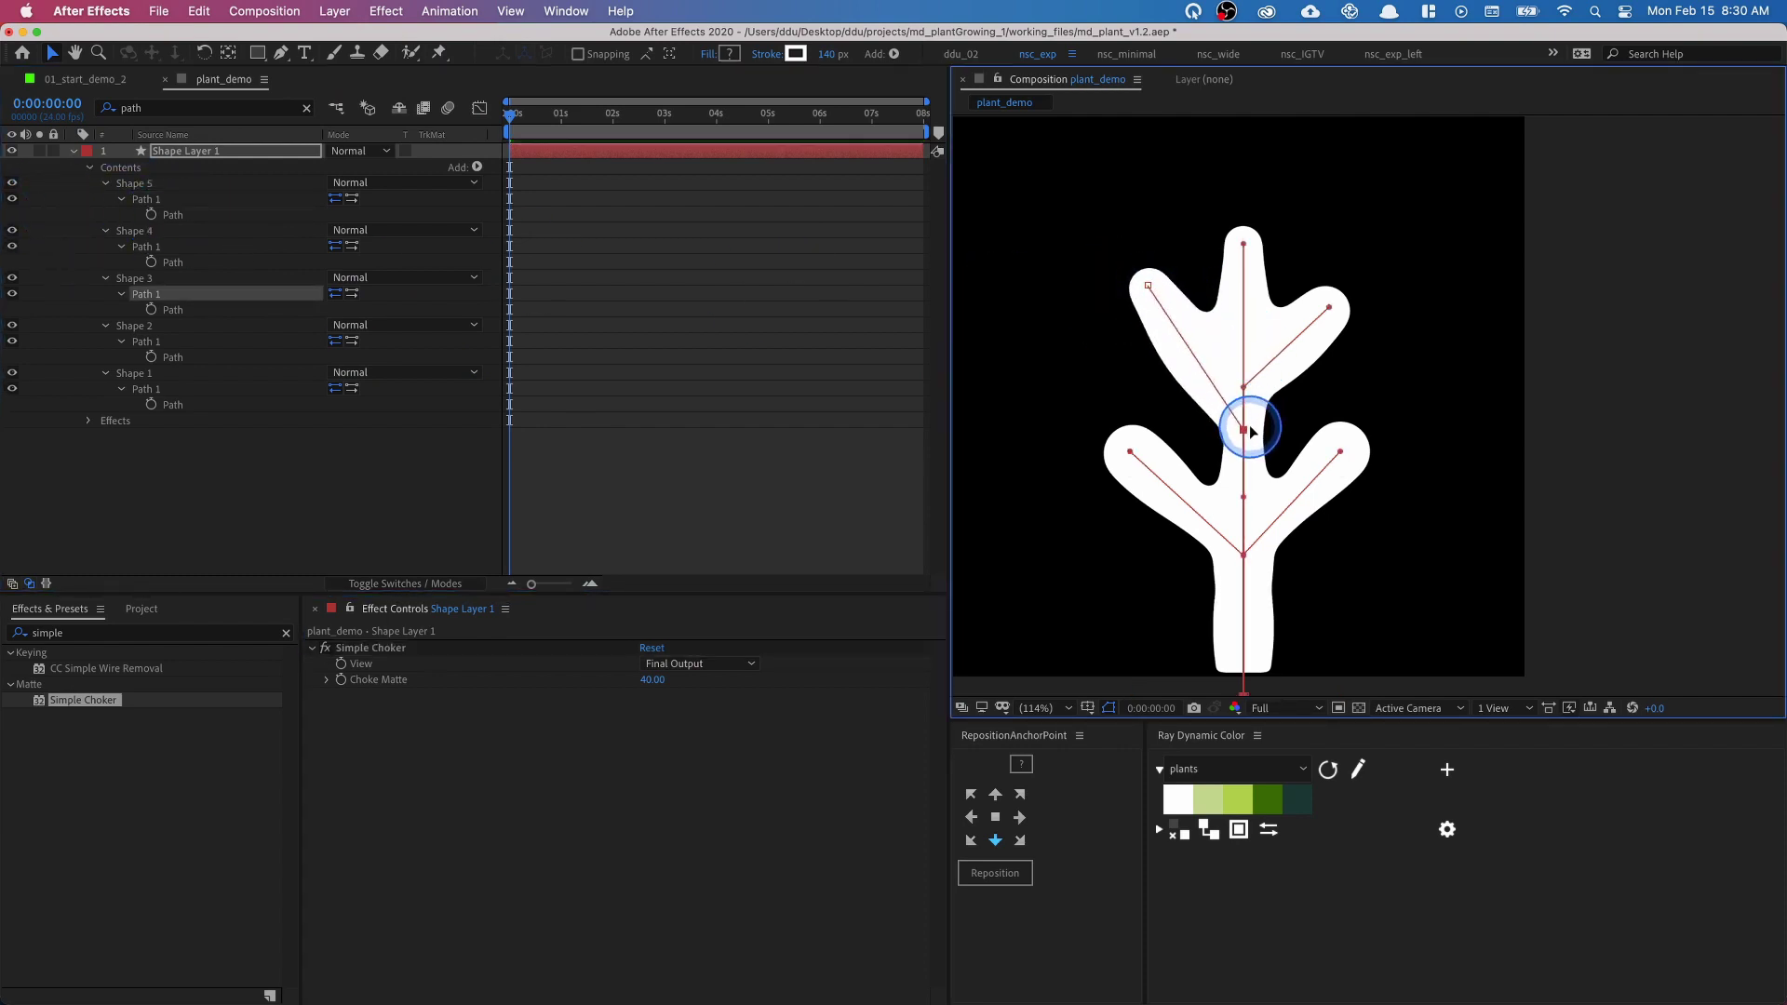
drag(1147, 286, 1133, 333)
click(1236, 429)
drag(1244, 428, 1241, 416)
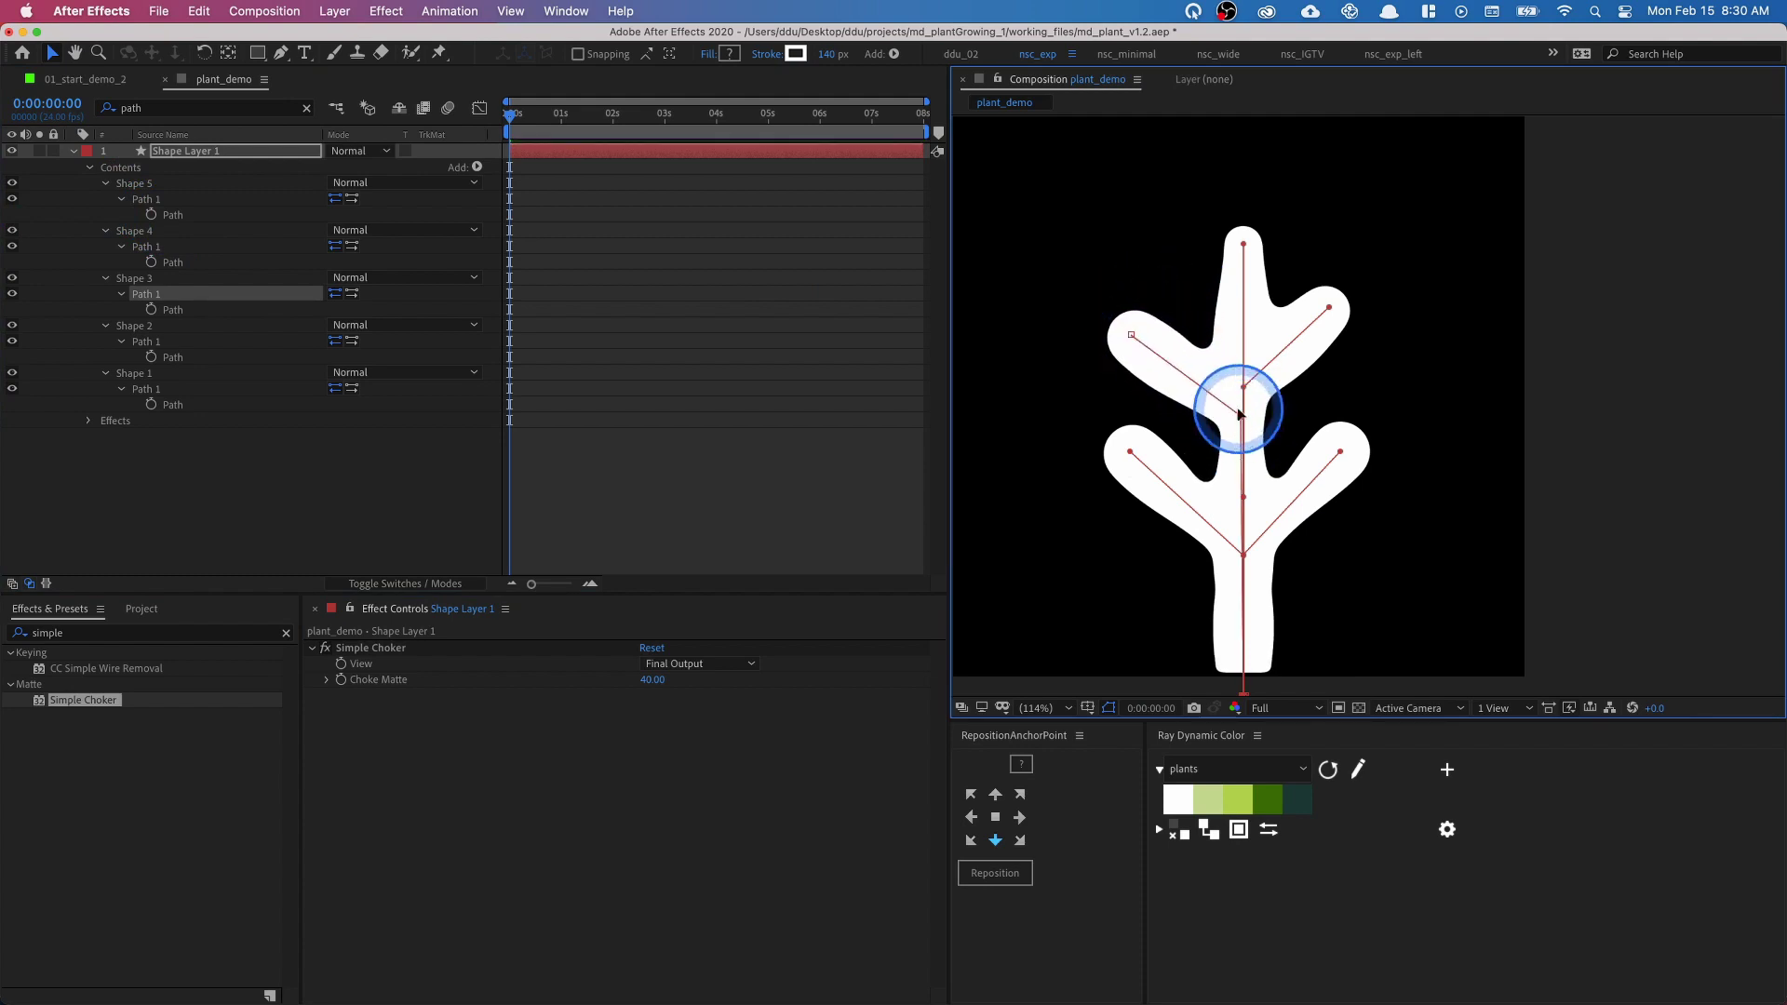
drag(1133, 335, 1149, 322)
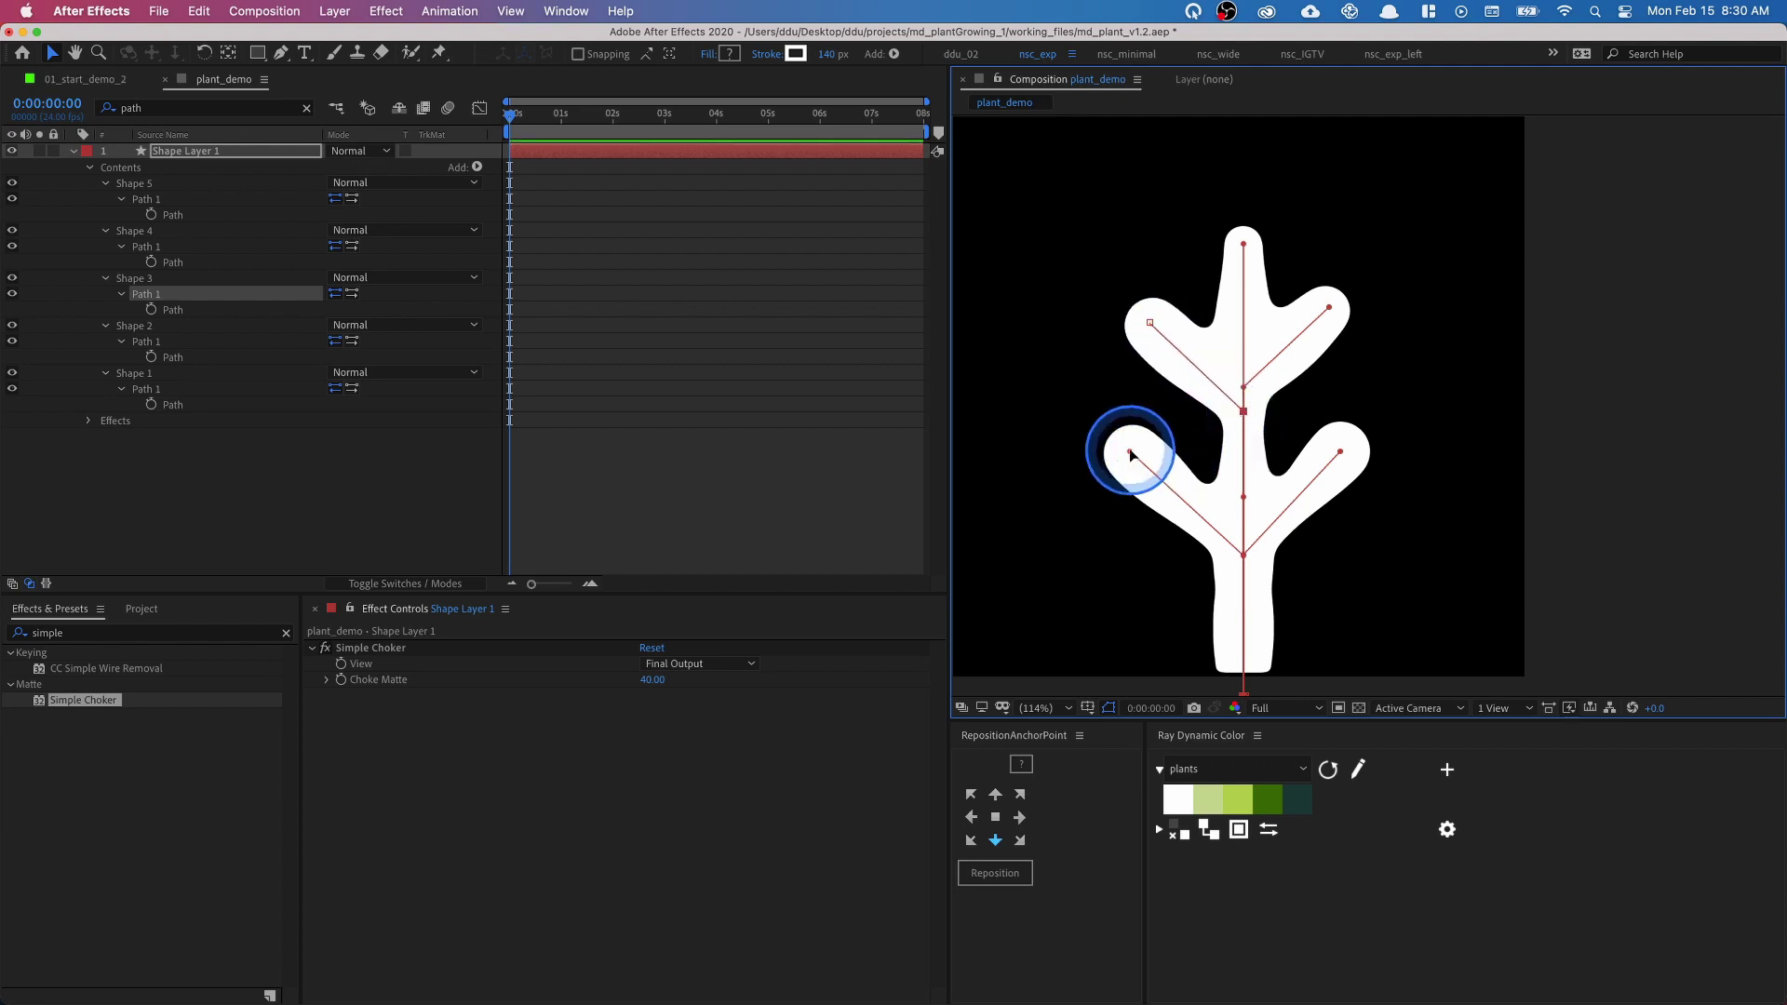
- Raise the lower-left branch's tip, move its base point slightly down the stem, and deselect the path
drag(1131, 451, 1131, 429)
drag(1244, 556, 1243, 564)
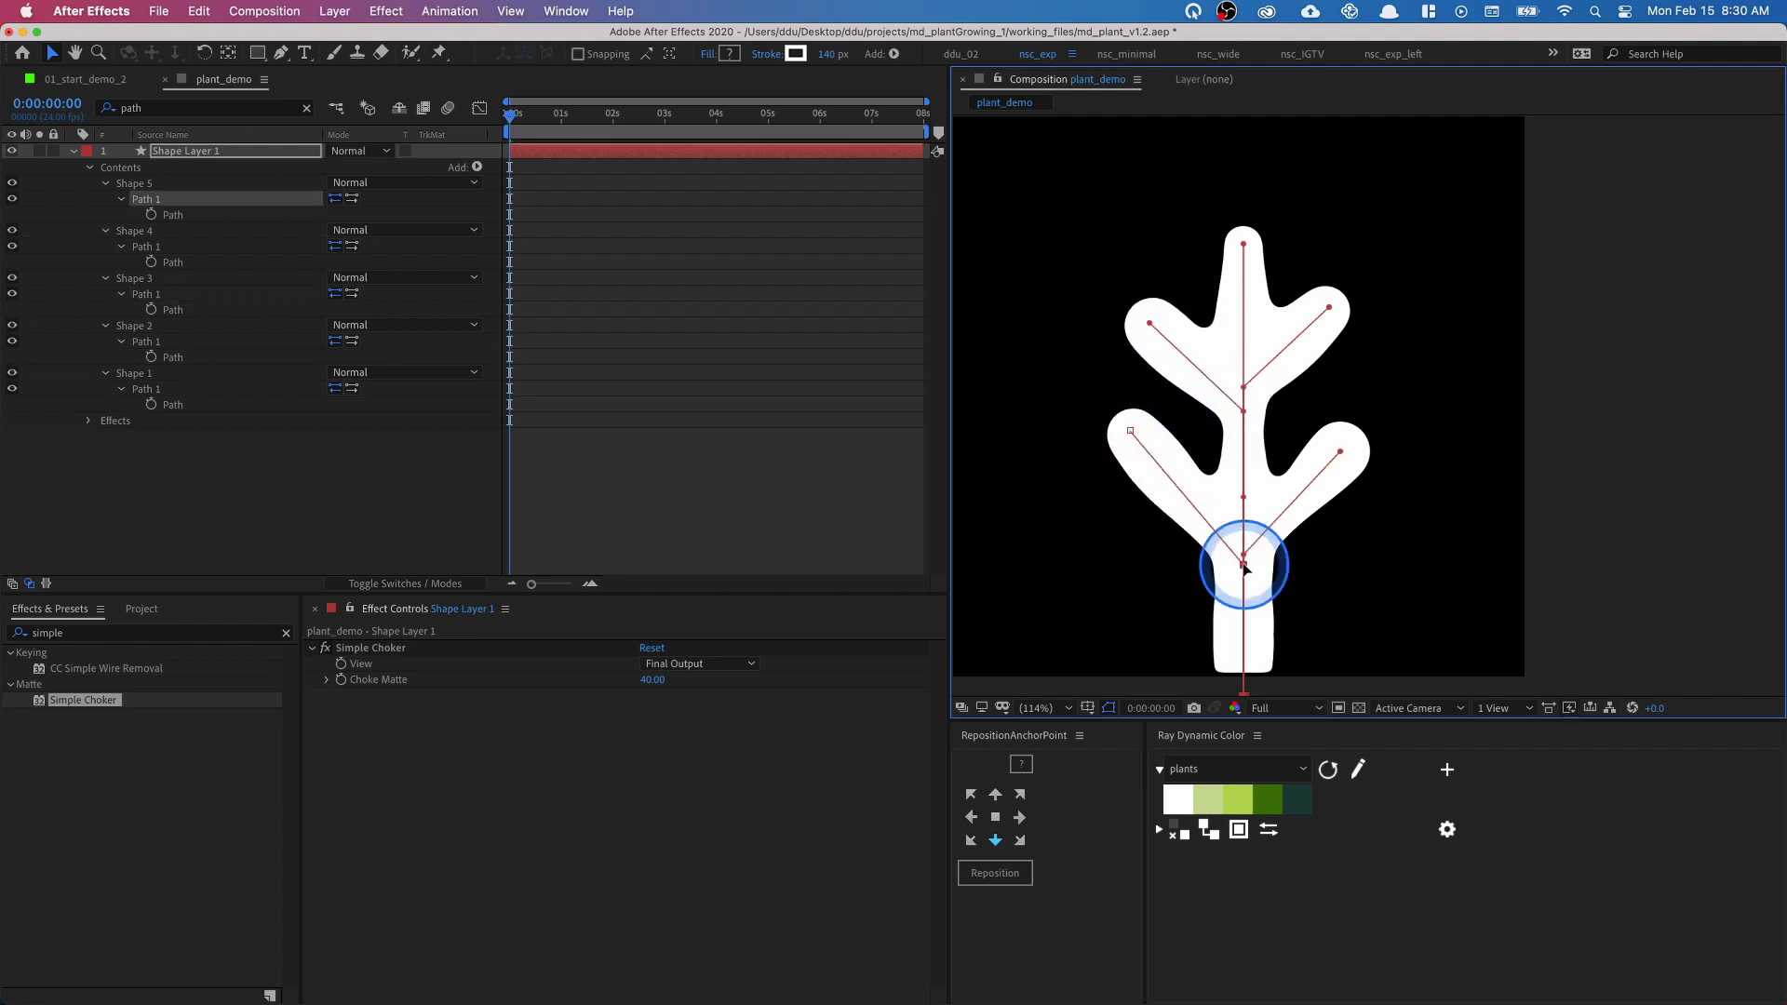
click(1573, 461)
drag(1251, 351, 1285, 351)
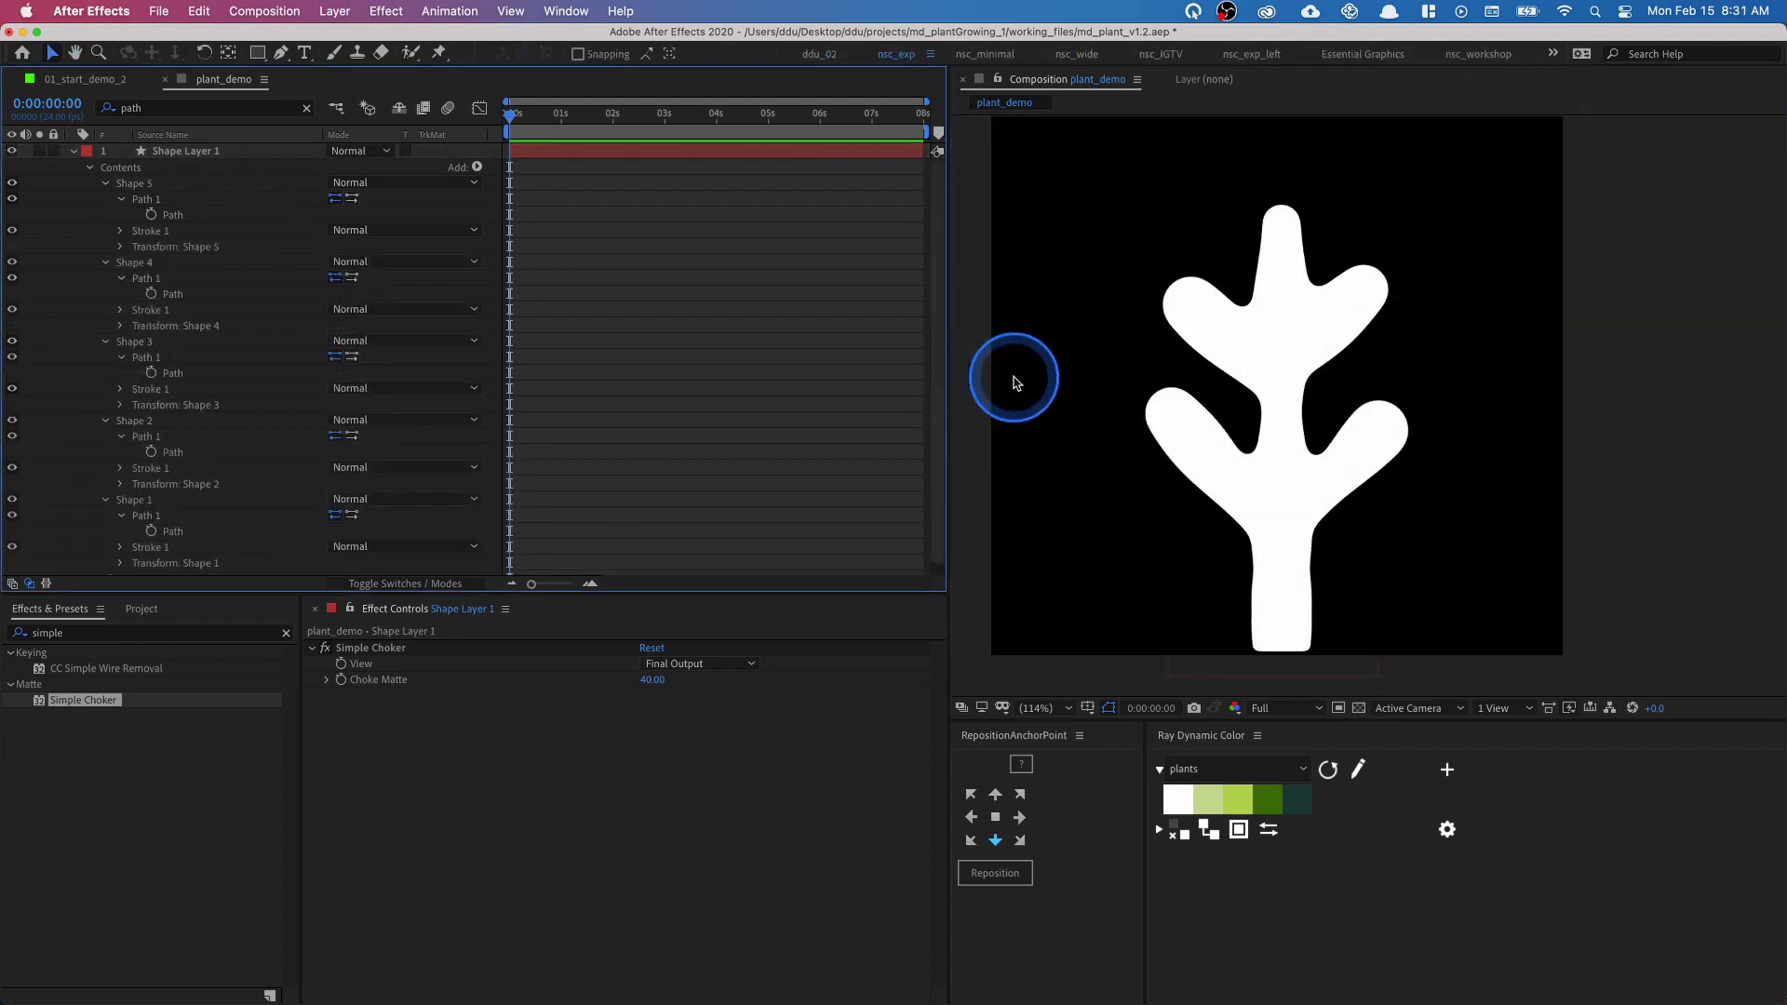
click(1248, 398)
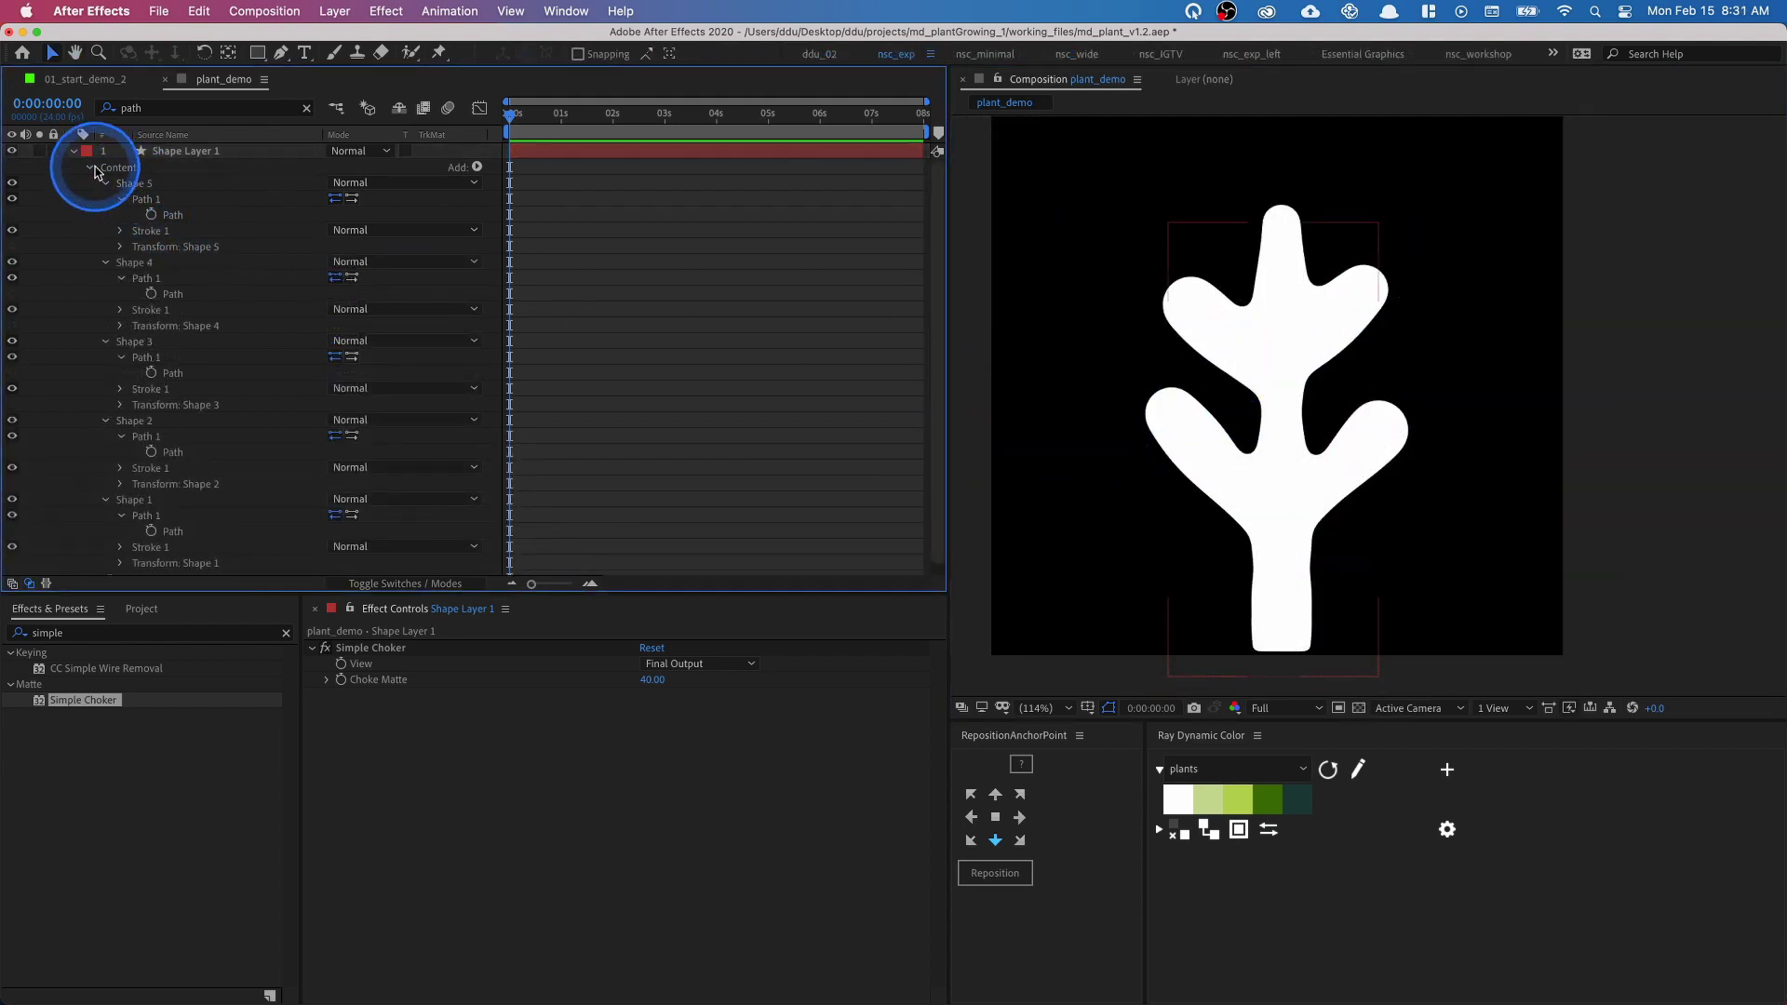
- Add a Trim Paths operator to the shape layer's main contents so it affects all the branches
click(231, 154)
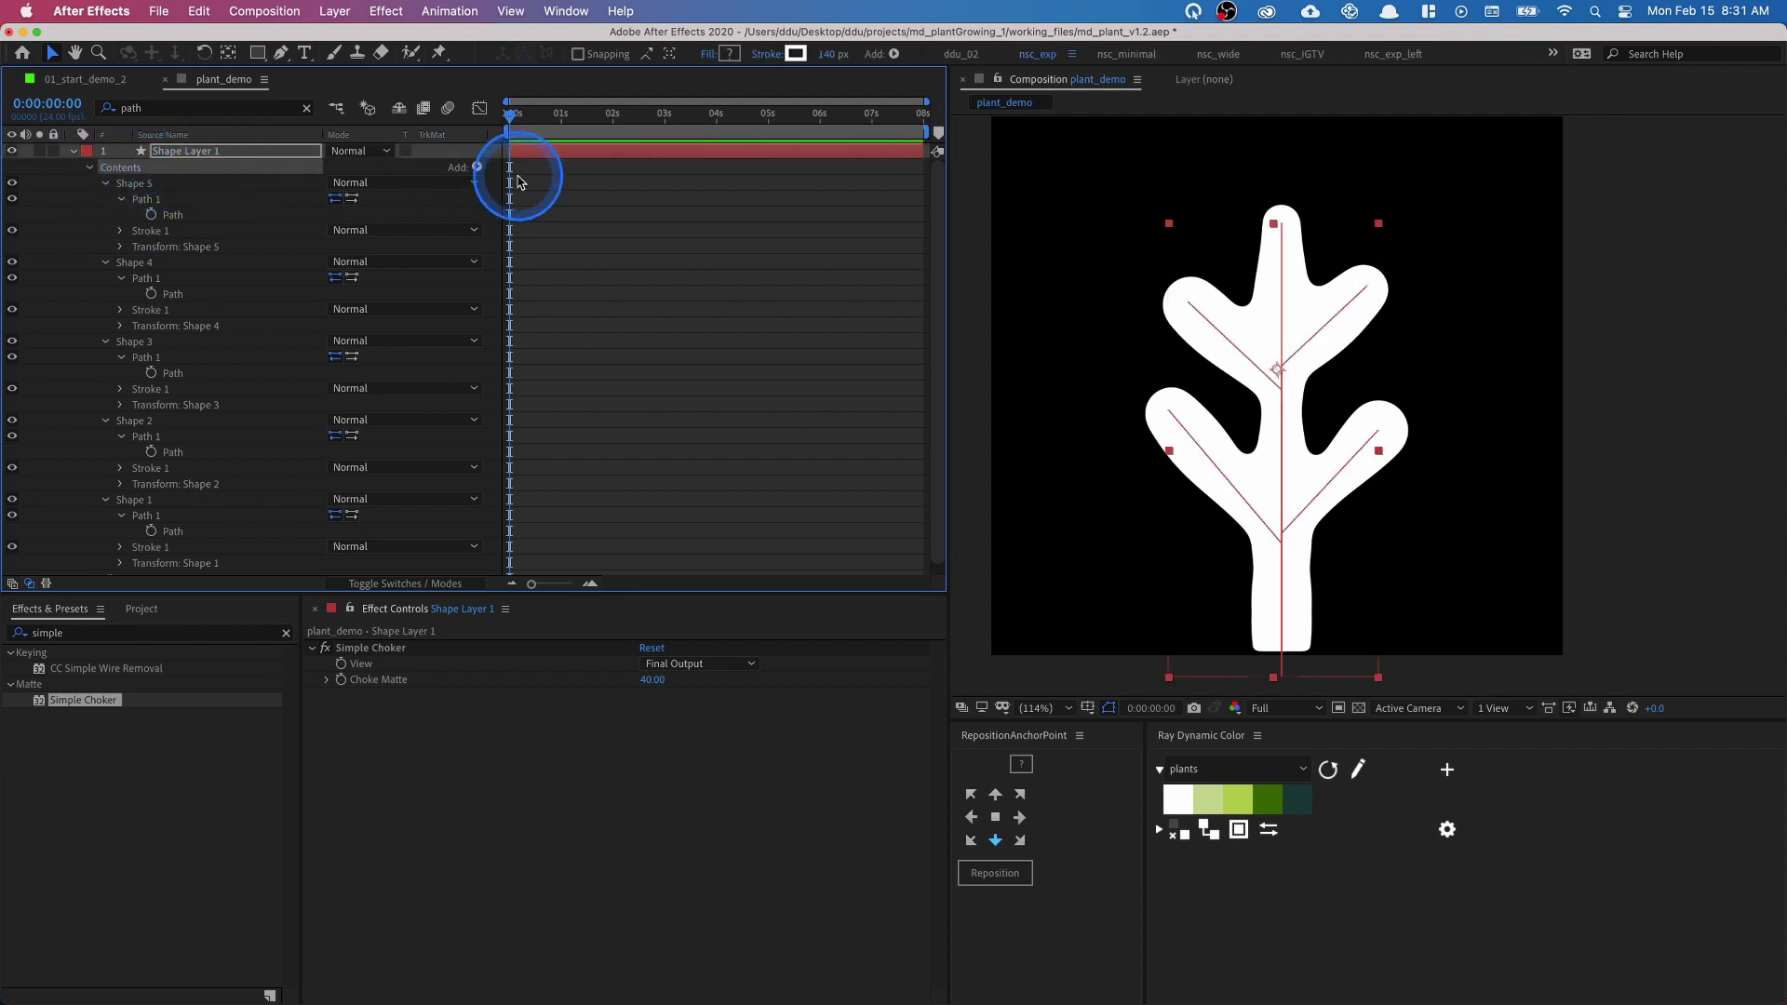
click(477, 169)
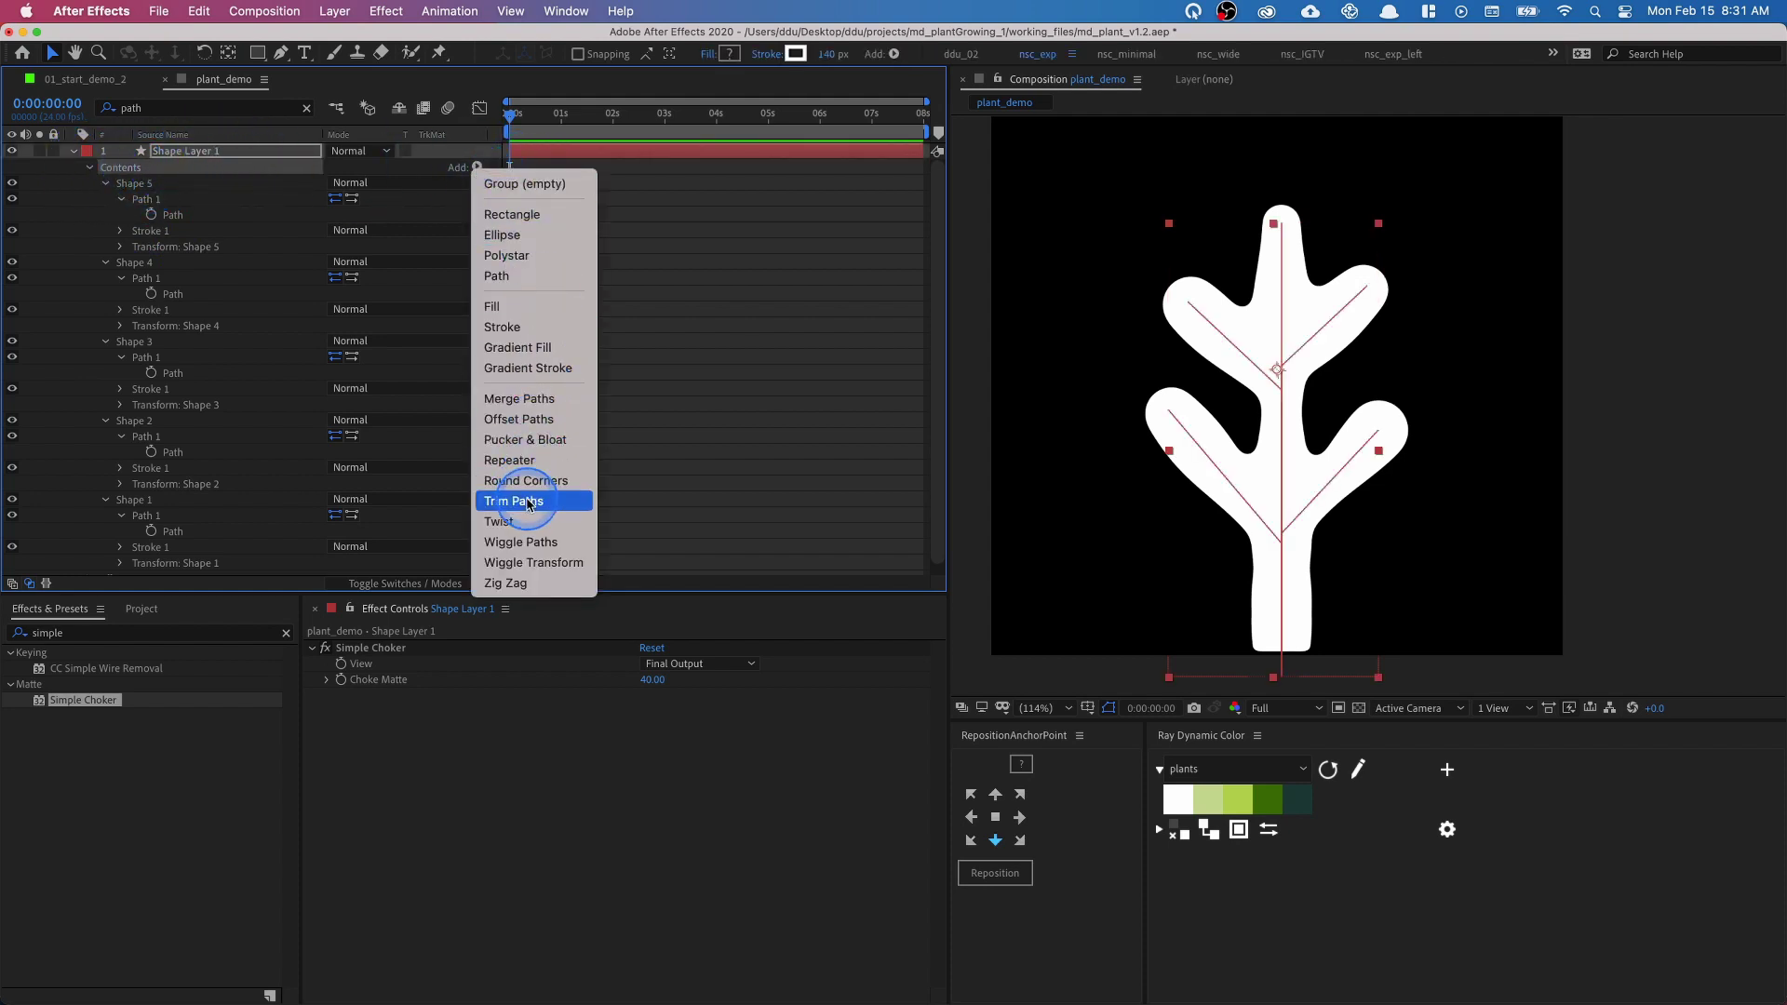
click(456, 460)
click(117, 554)
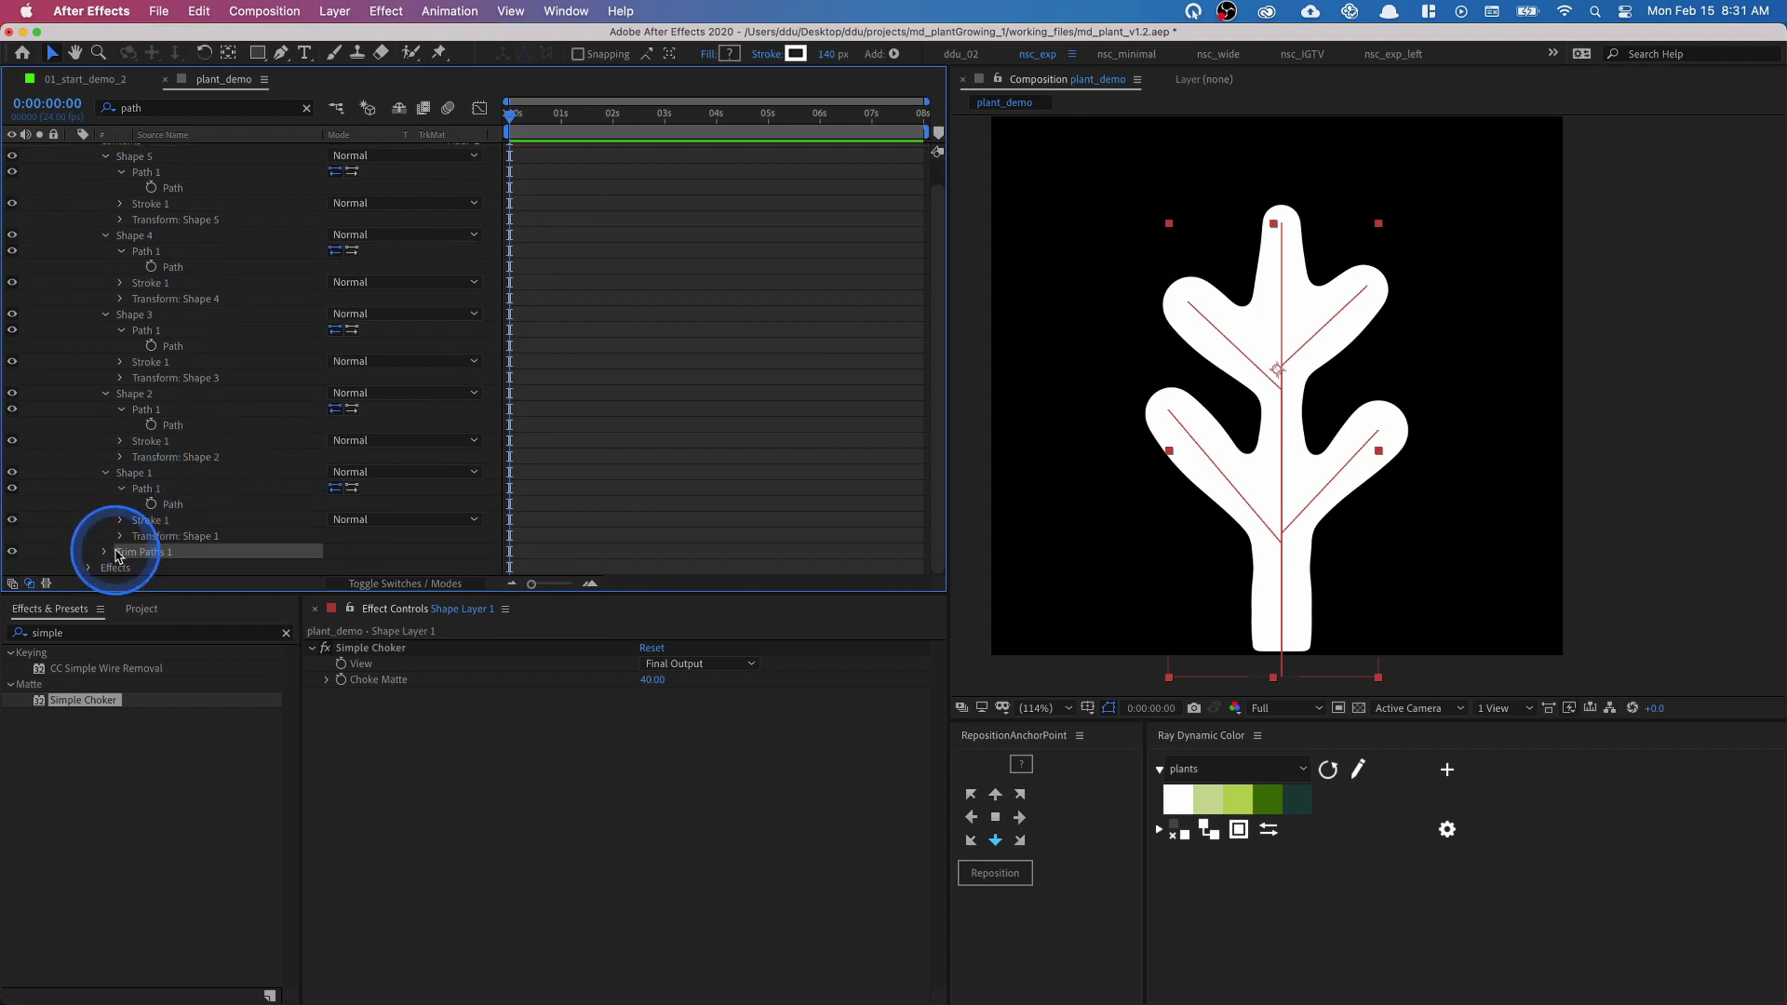
- Animate the Trim Paths End value from 0% at 0 seconds to 100% at about 1 second
click(103, 555)
click(133, 521)
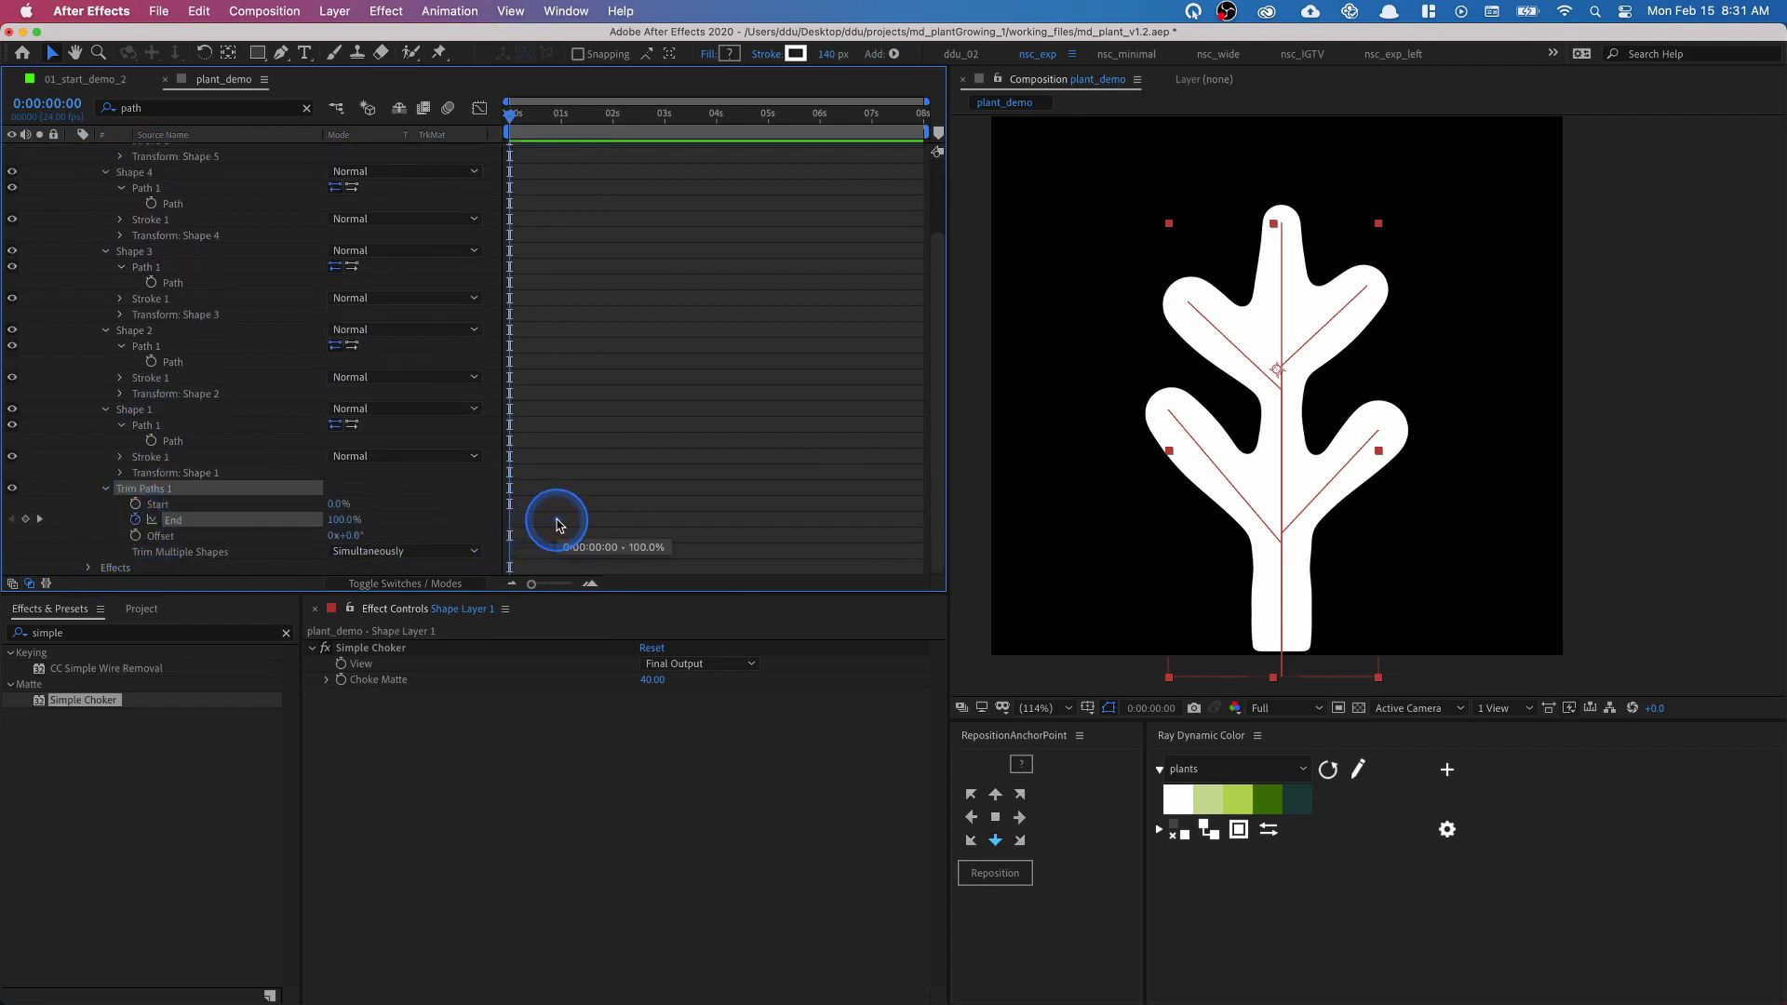
click(349, 529)
drag(344, 523, 232, 519)
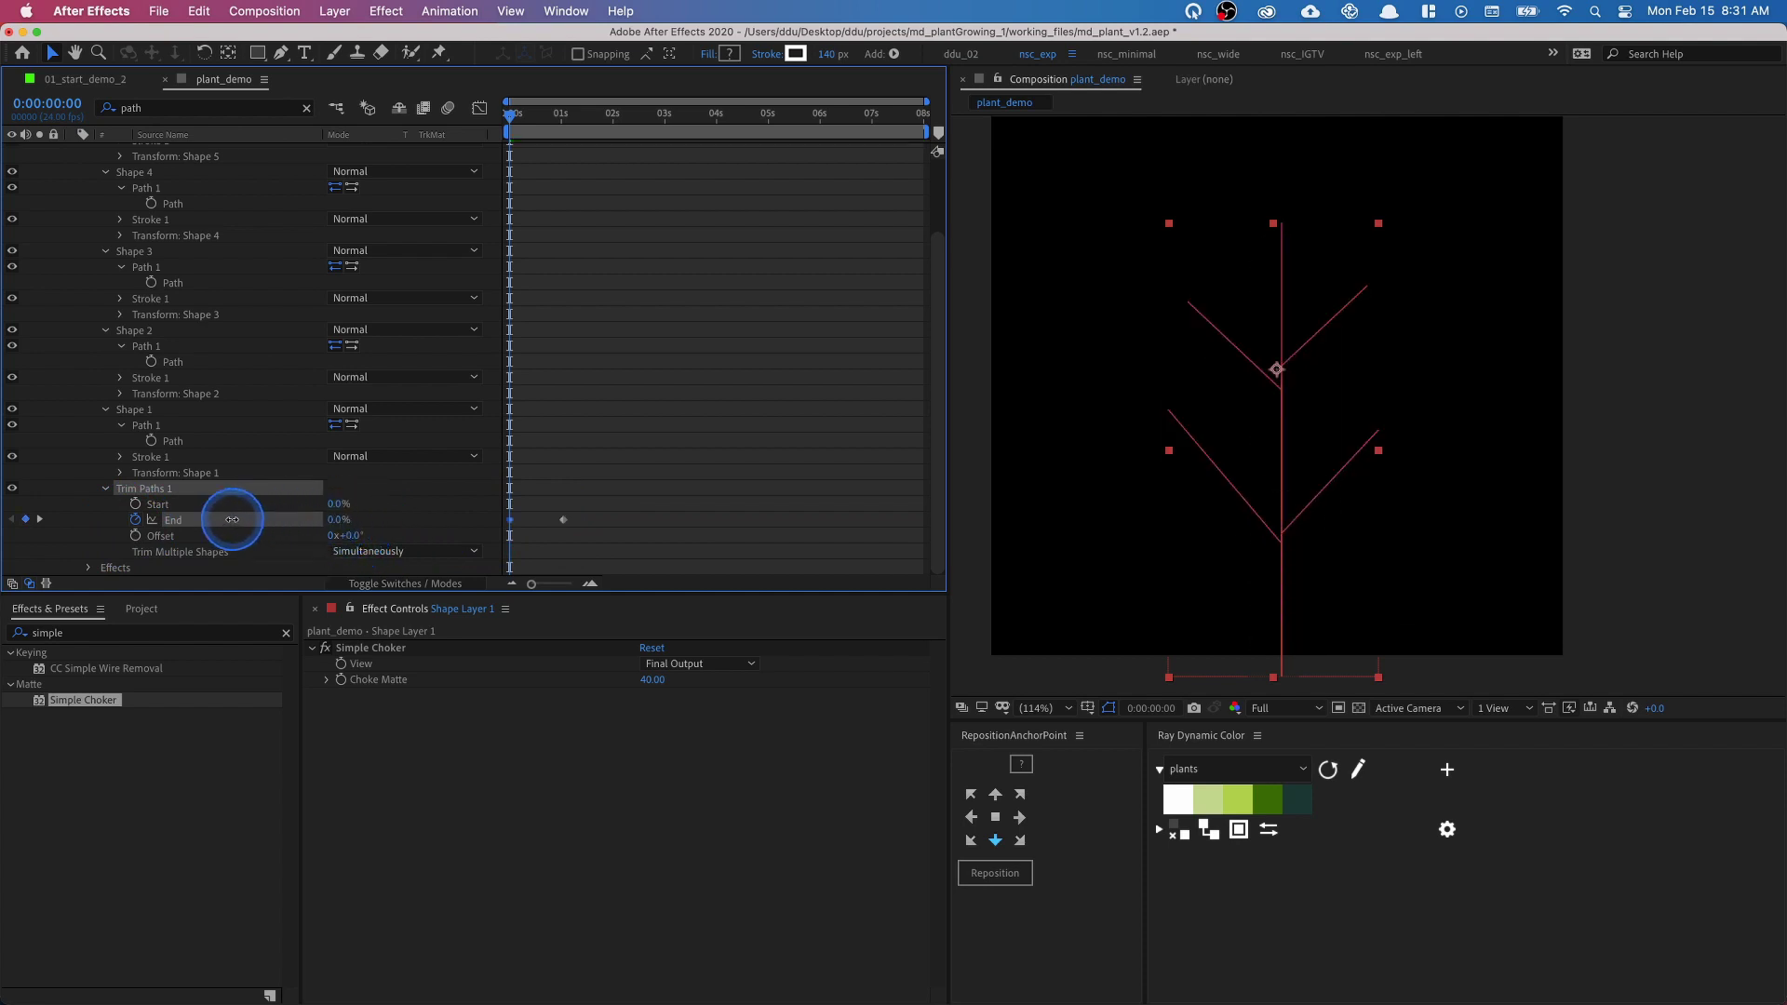
- Apply Easy Ease In to both Trim Paths End keyframes and preview the growth
click(503, 92)
drag(671, 488, 504, 532)
right_click(507, 521)
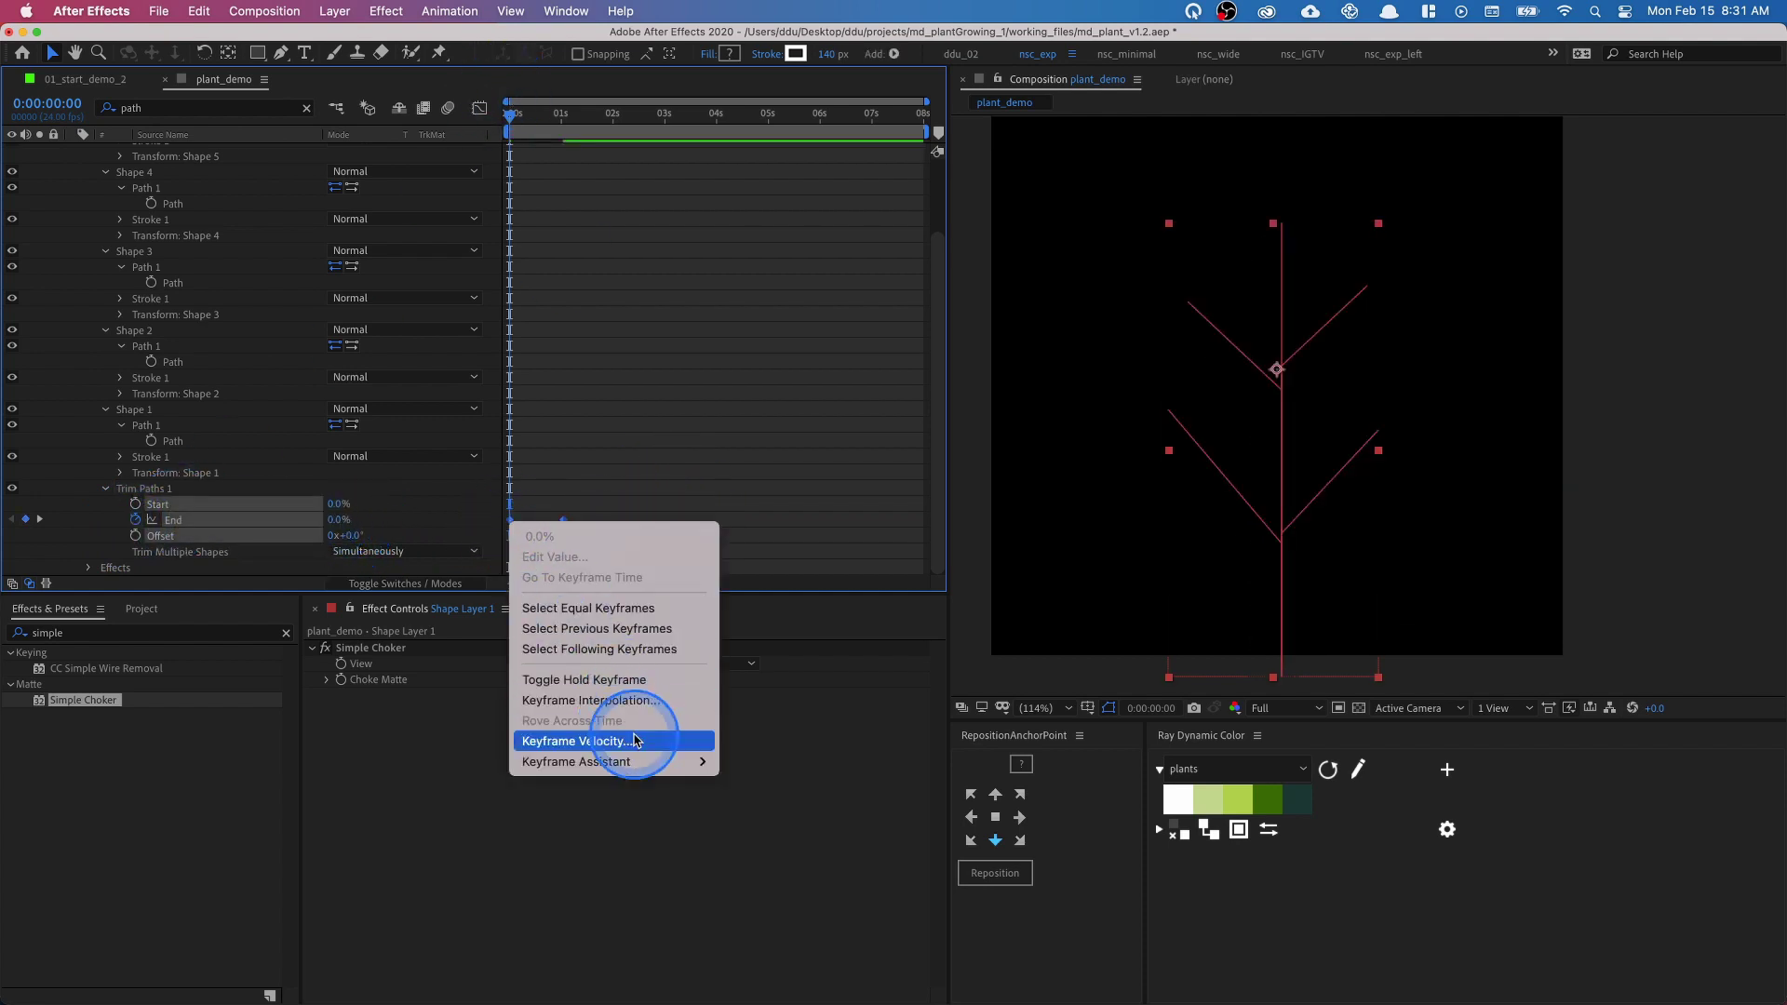
mouse_move(656, 762)
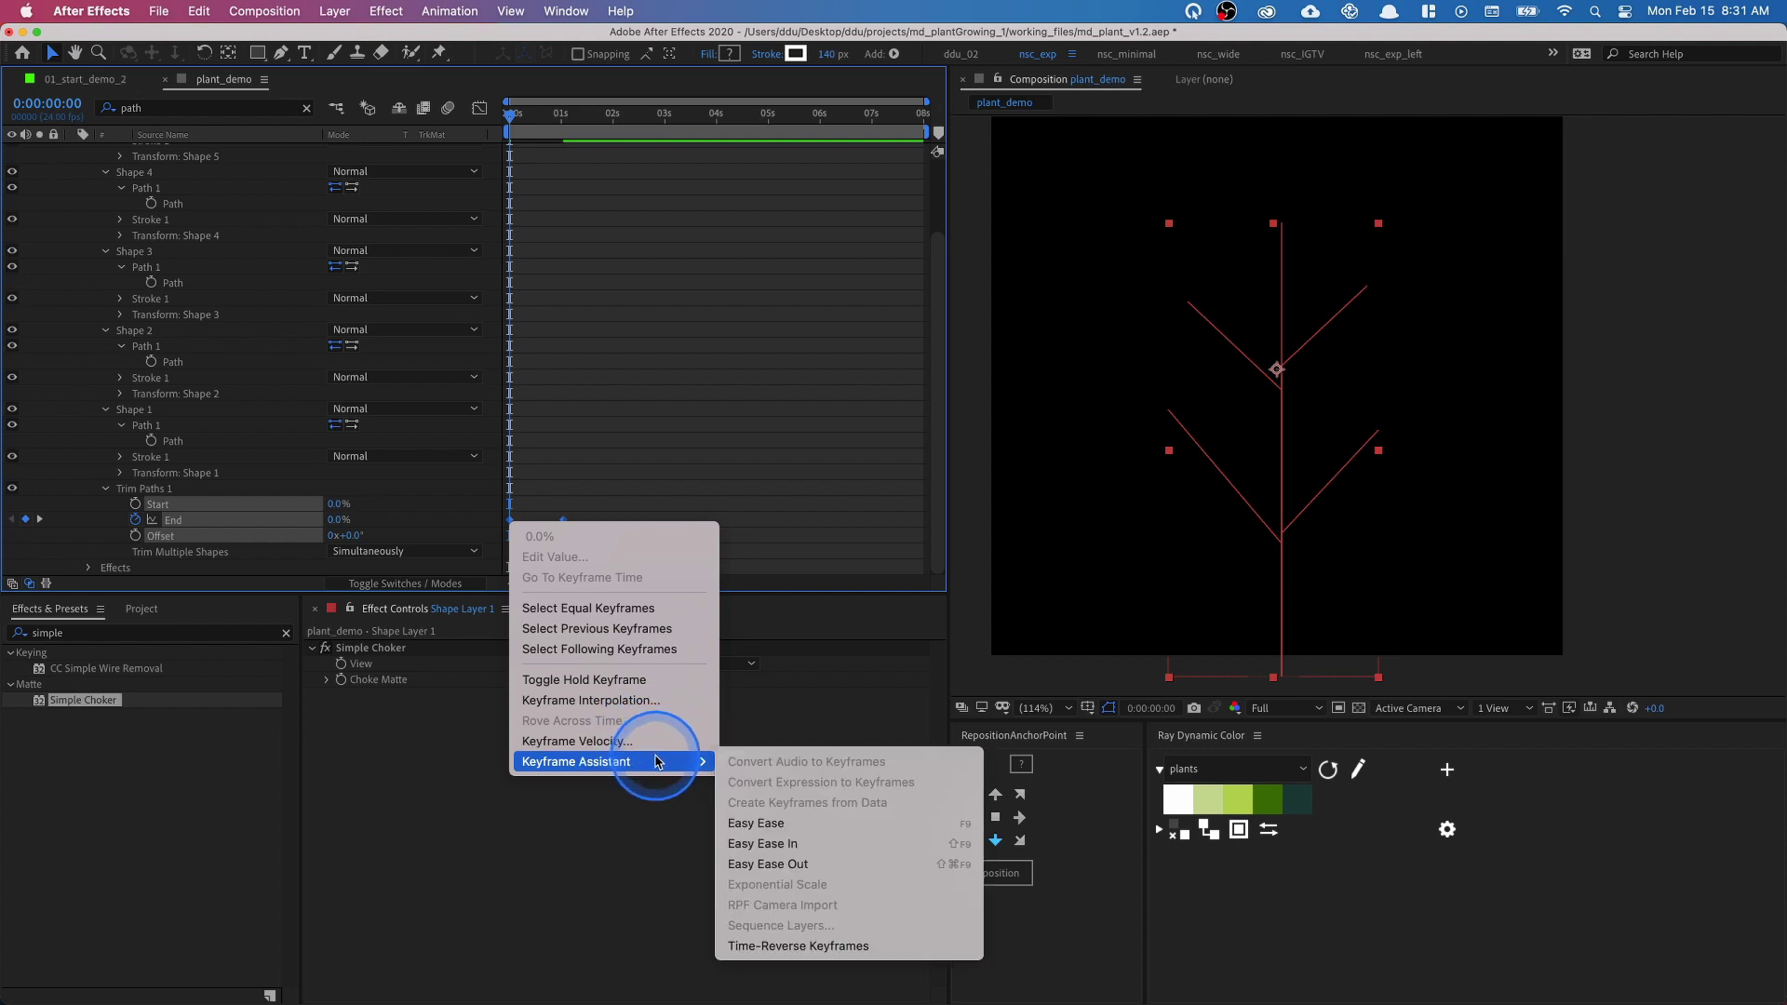
click(809, 844)
key(space)
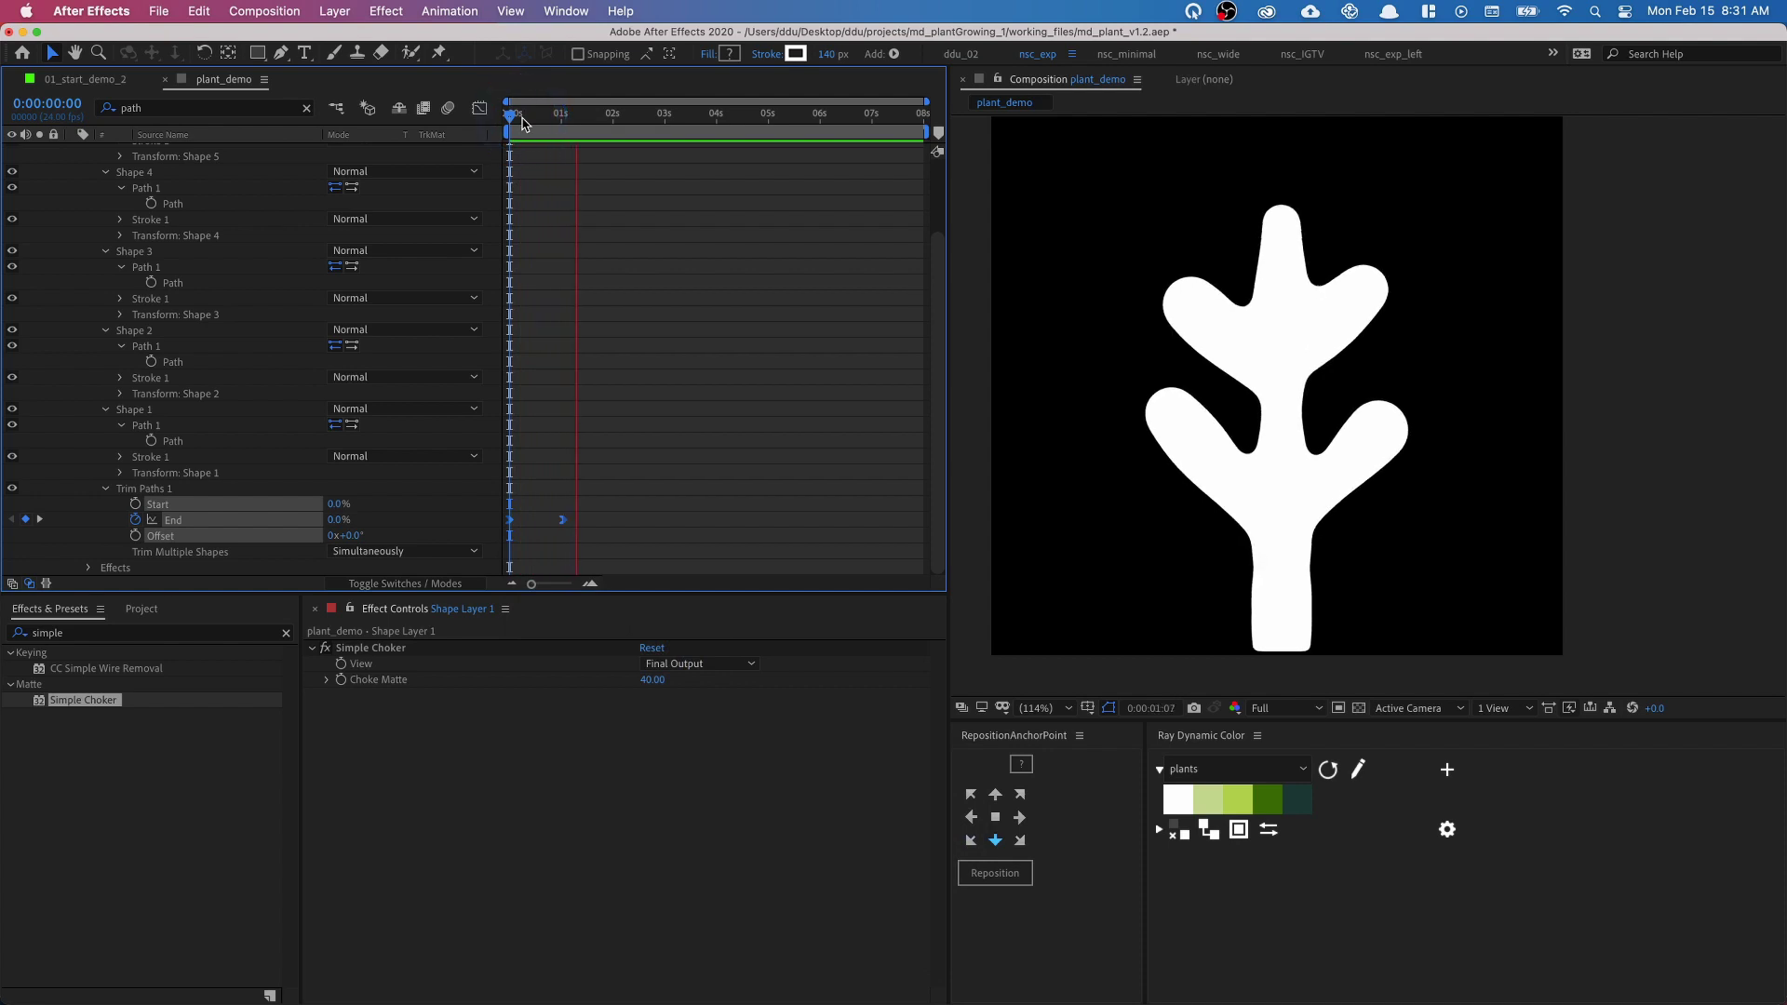
- Apply a Fill effect to the shape layer and sample its color from the yellow-green swatch of the plants palette
mouse_move(547, 142)
mouse_down()
mouse_move(518, 140)
mouse_move(596, 141)
mouse_up()
click(1237, 806)
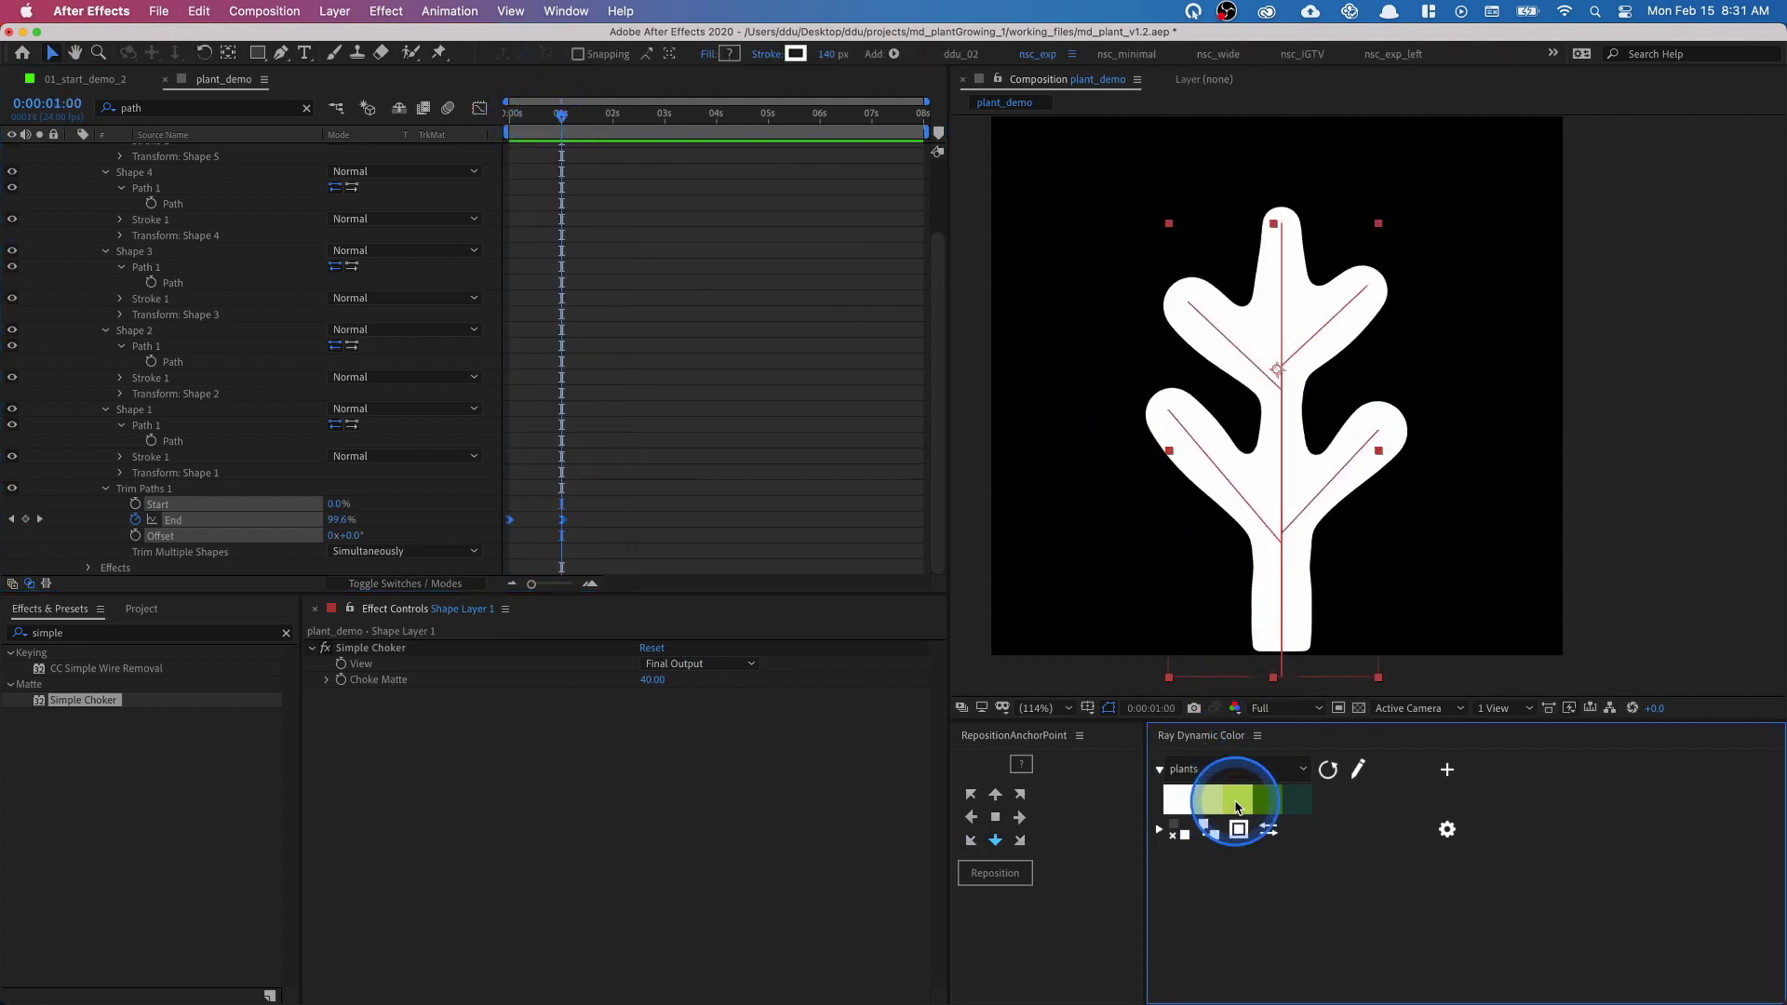
scroll(351, 351, up, 3)
click(190, 149)
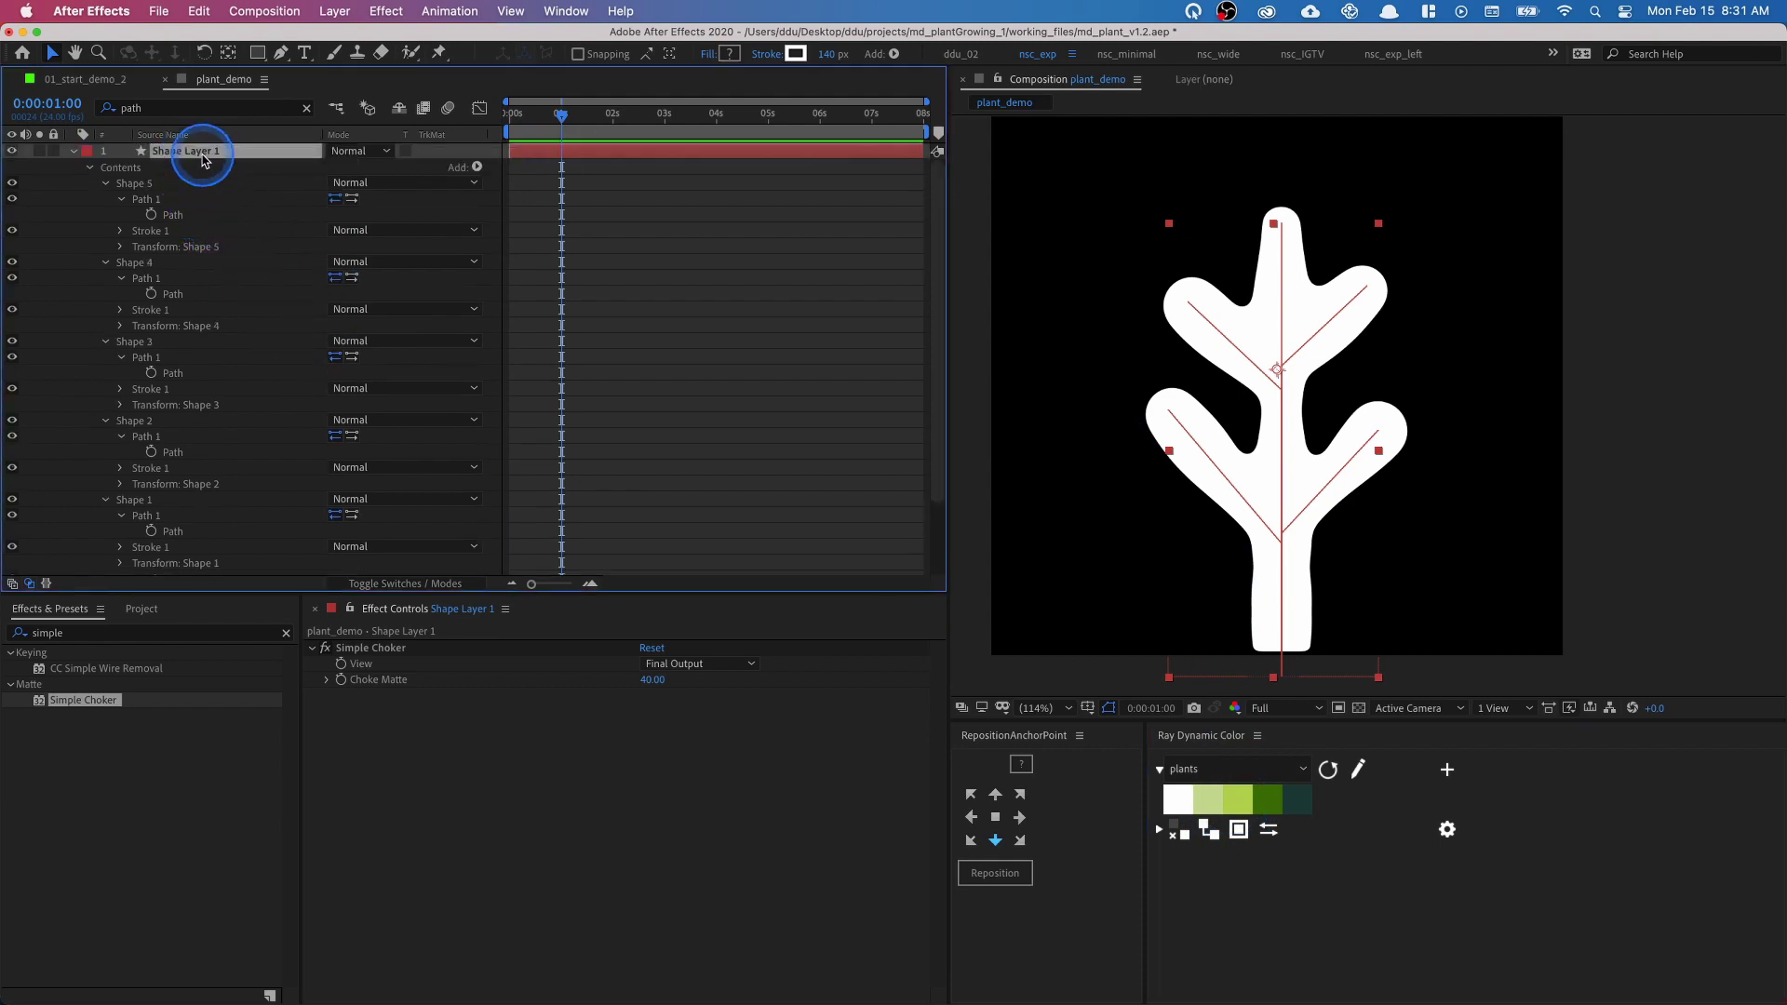
key(ctrl+space)
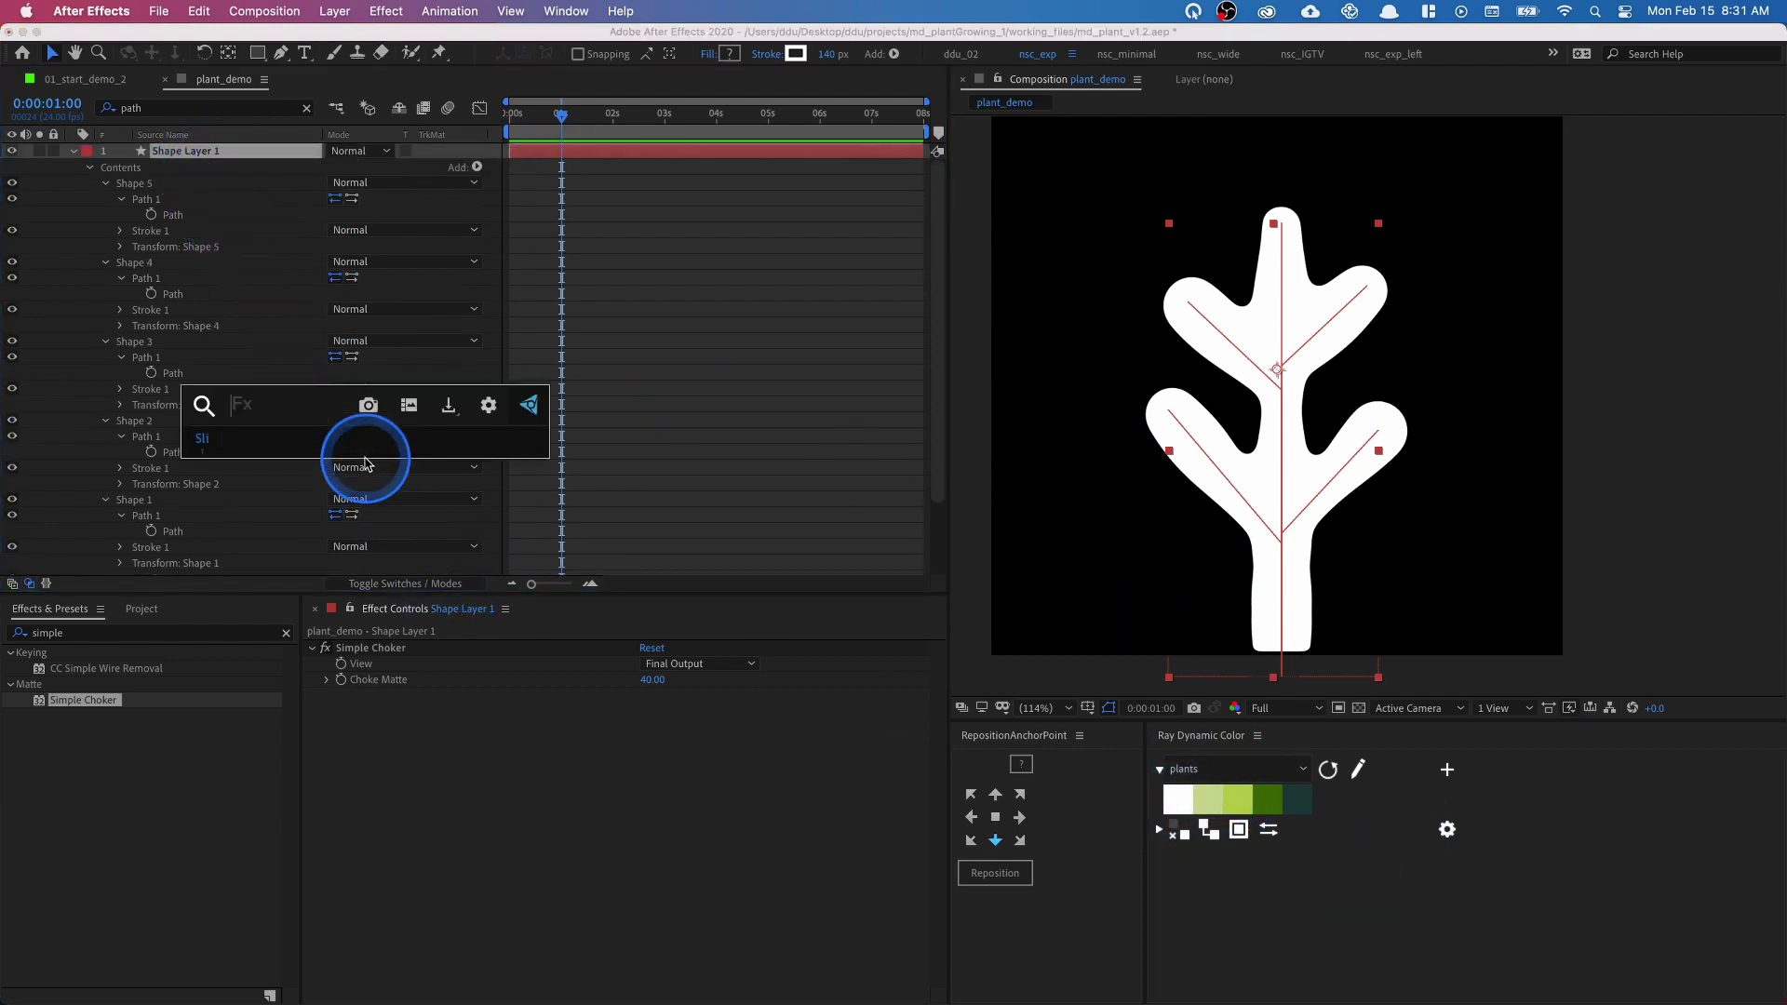
text(fill)
key(Return)
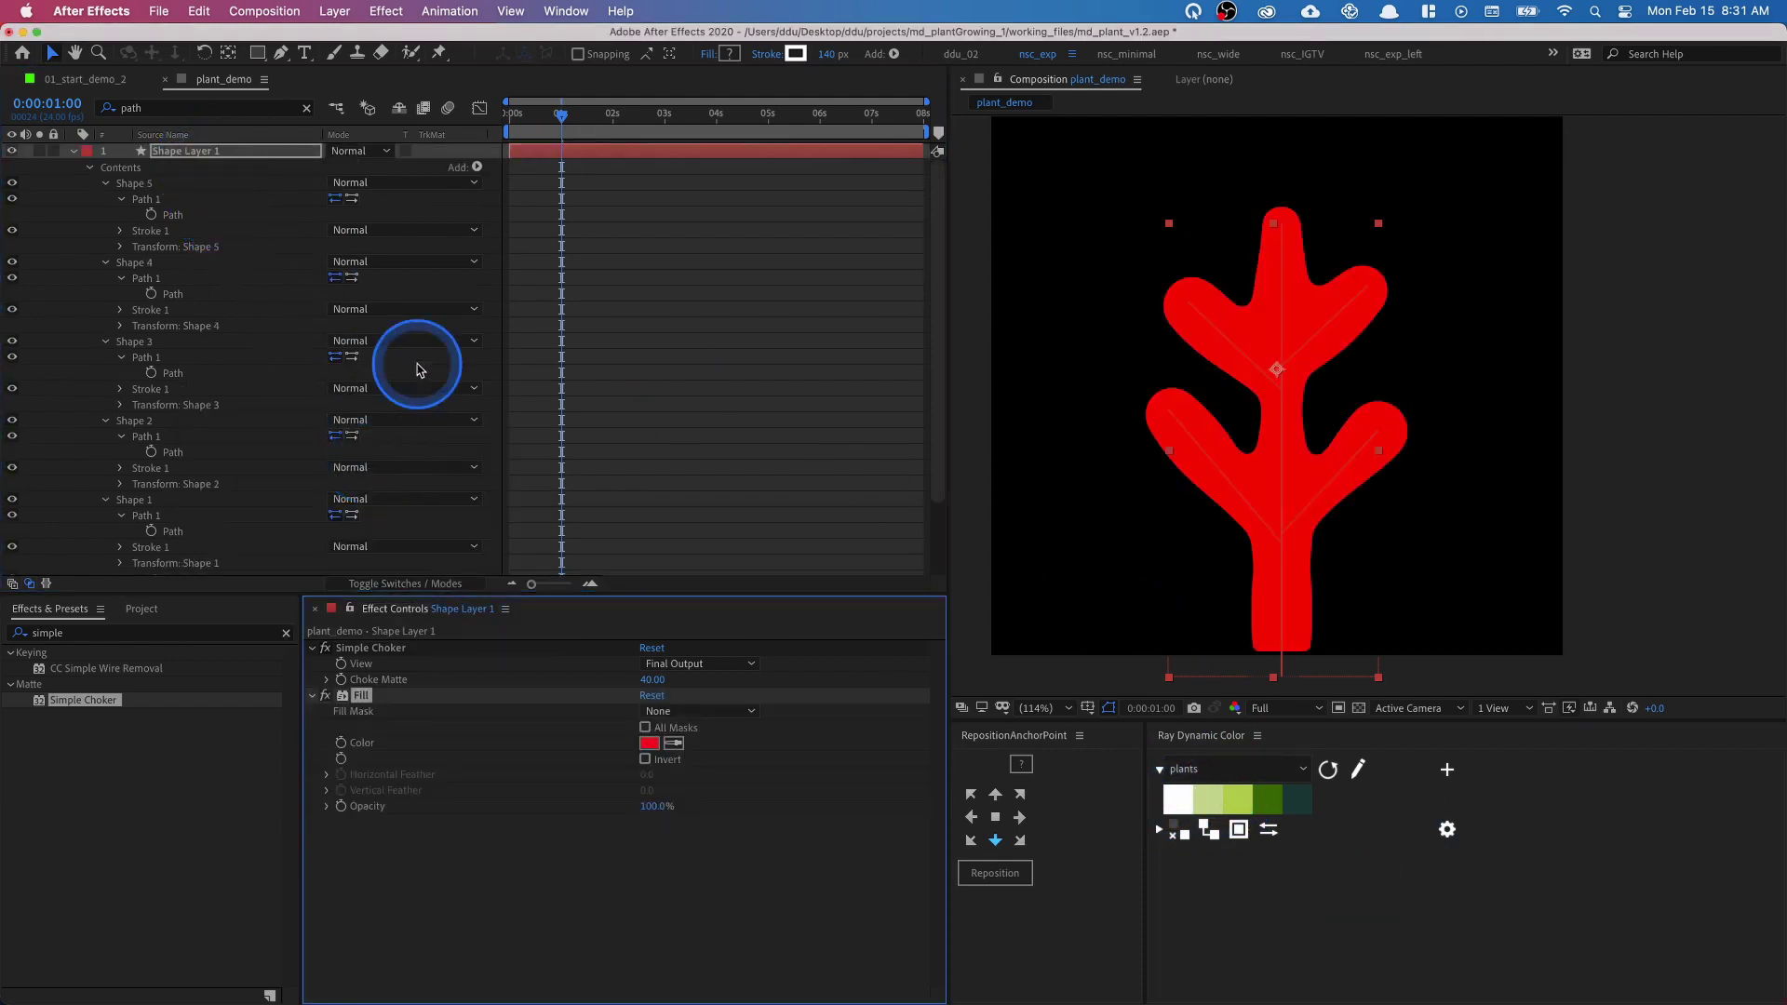
click(1224, 793)
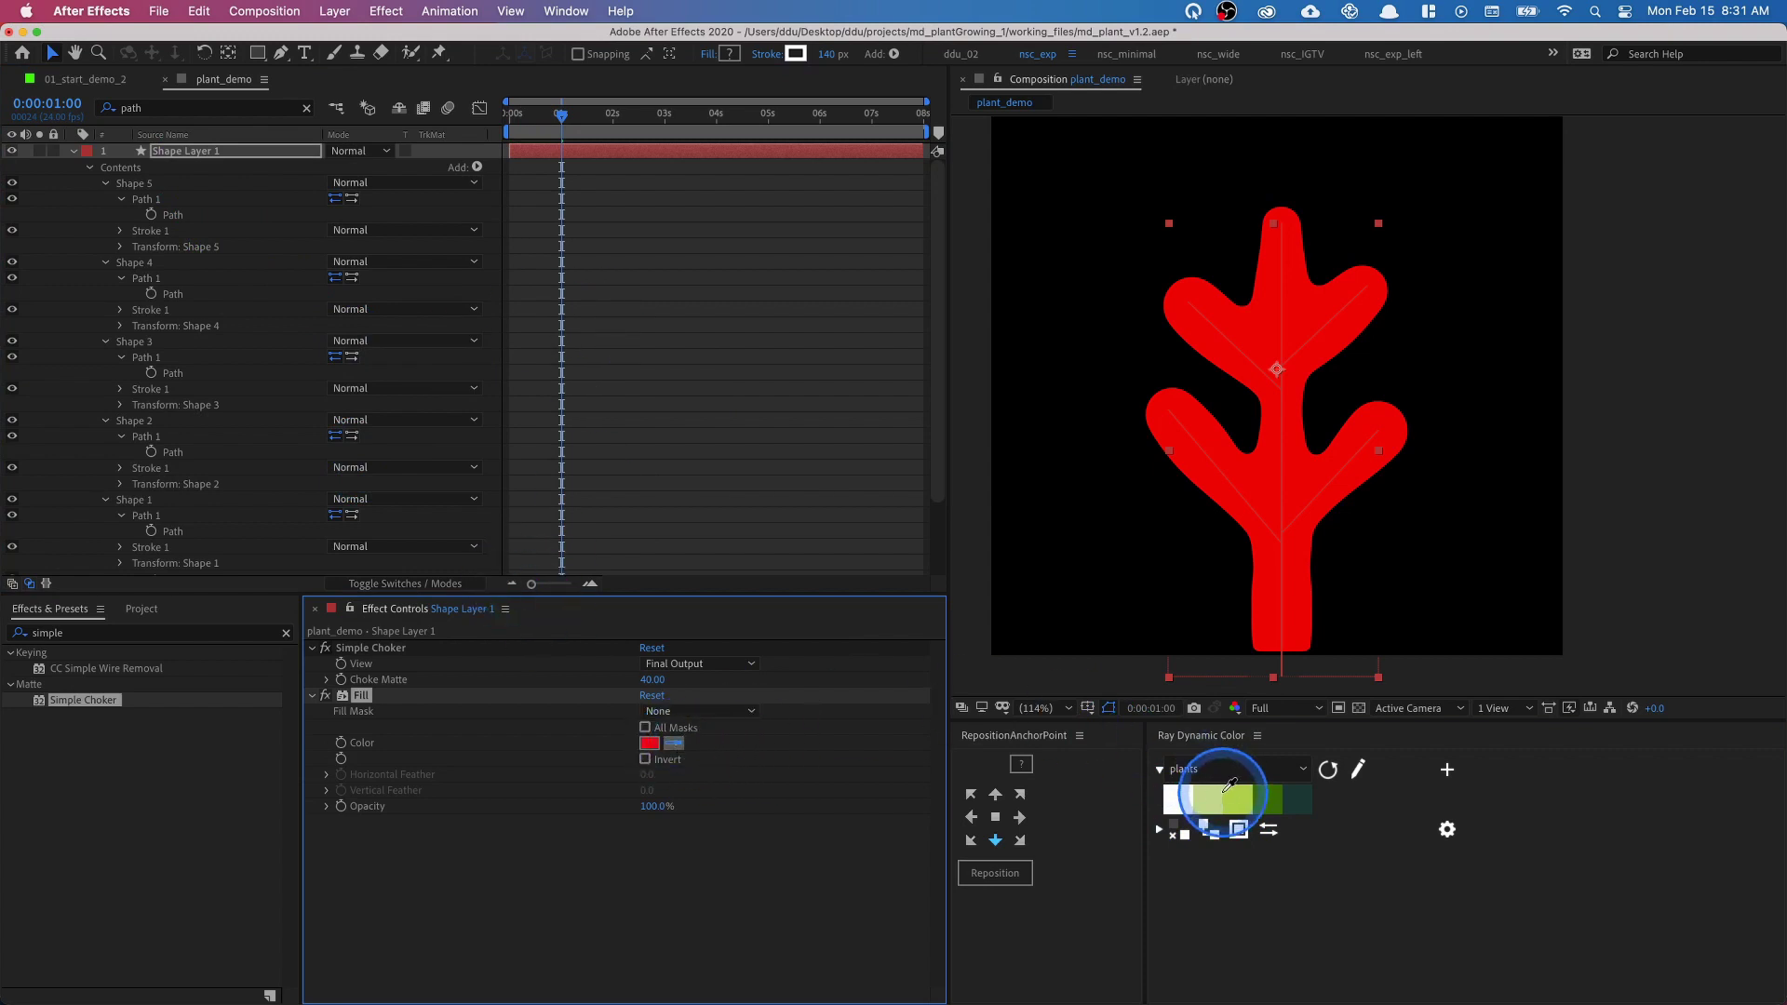
- Collapse the shape layer's properties and rename the layer plant
click(216, 199)
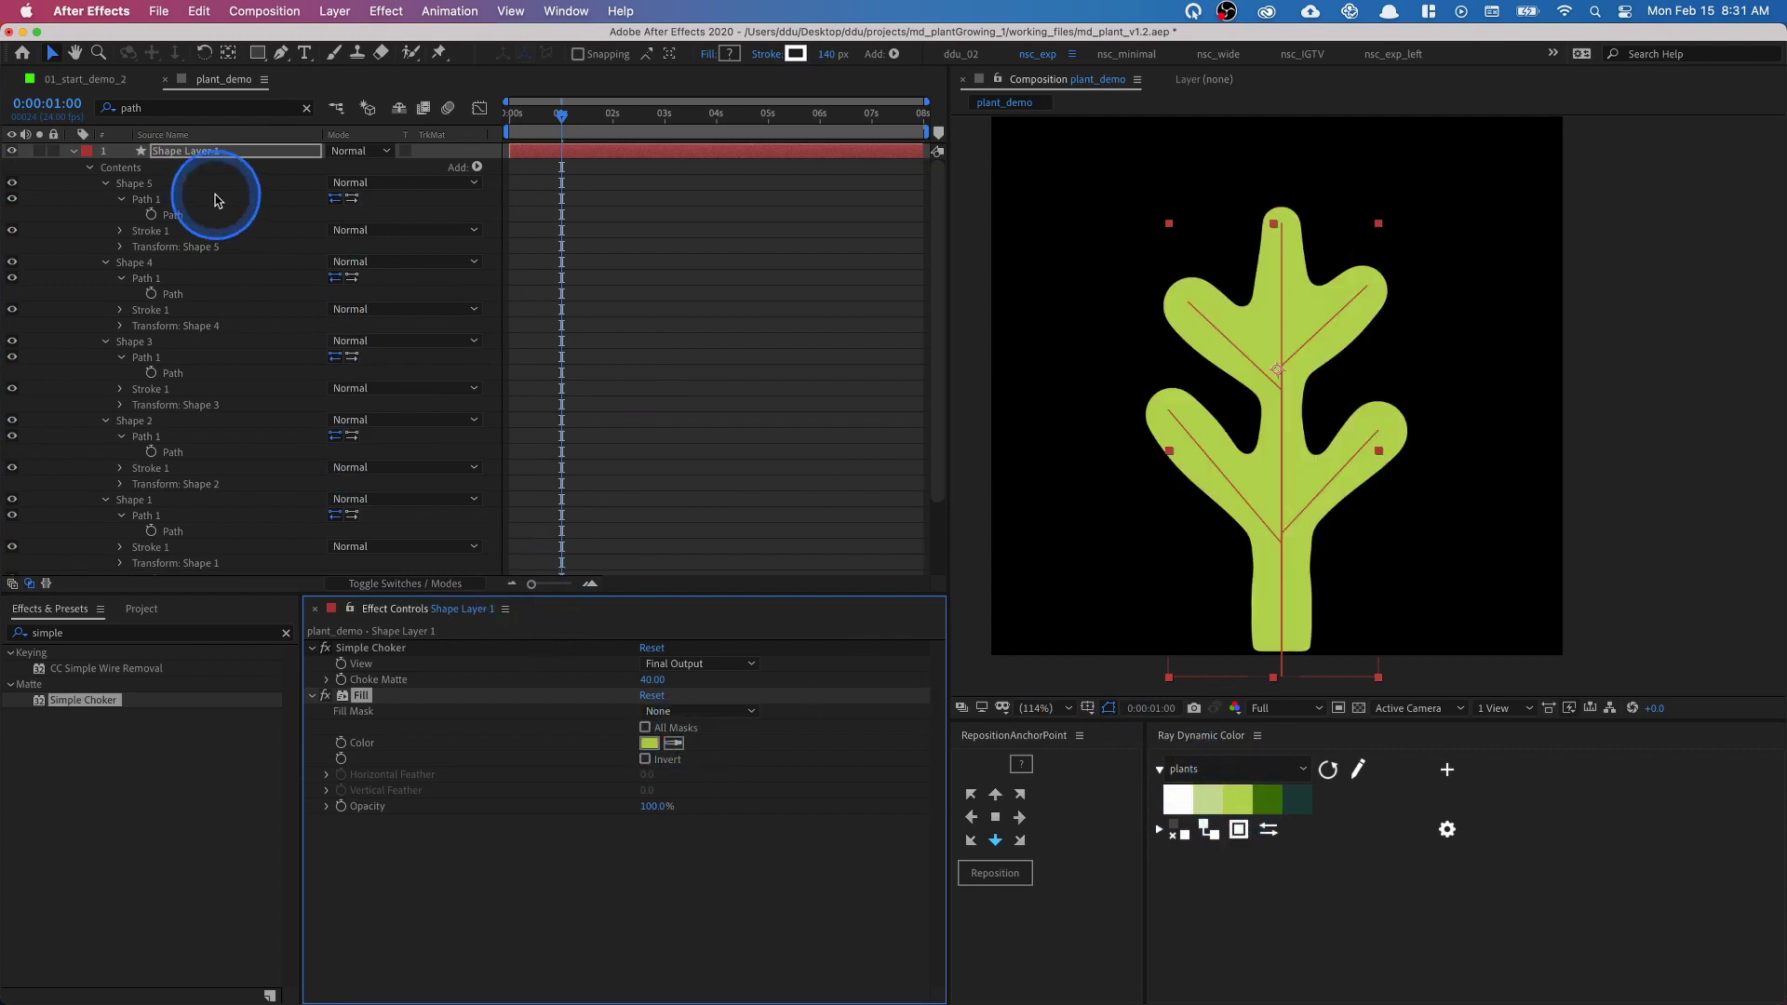
click(74, 156)
click(204, 151)
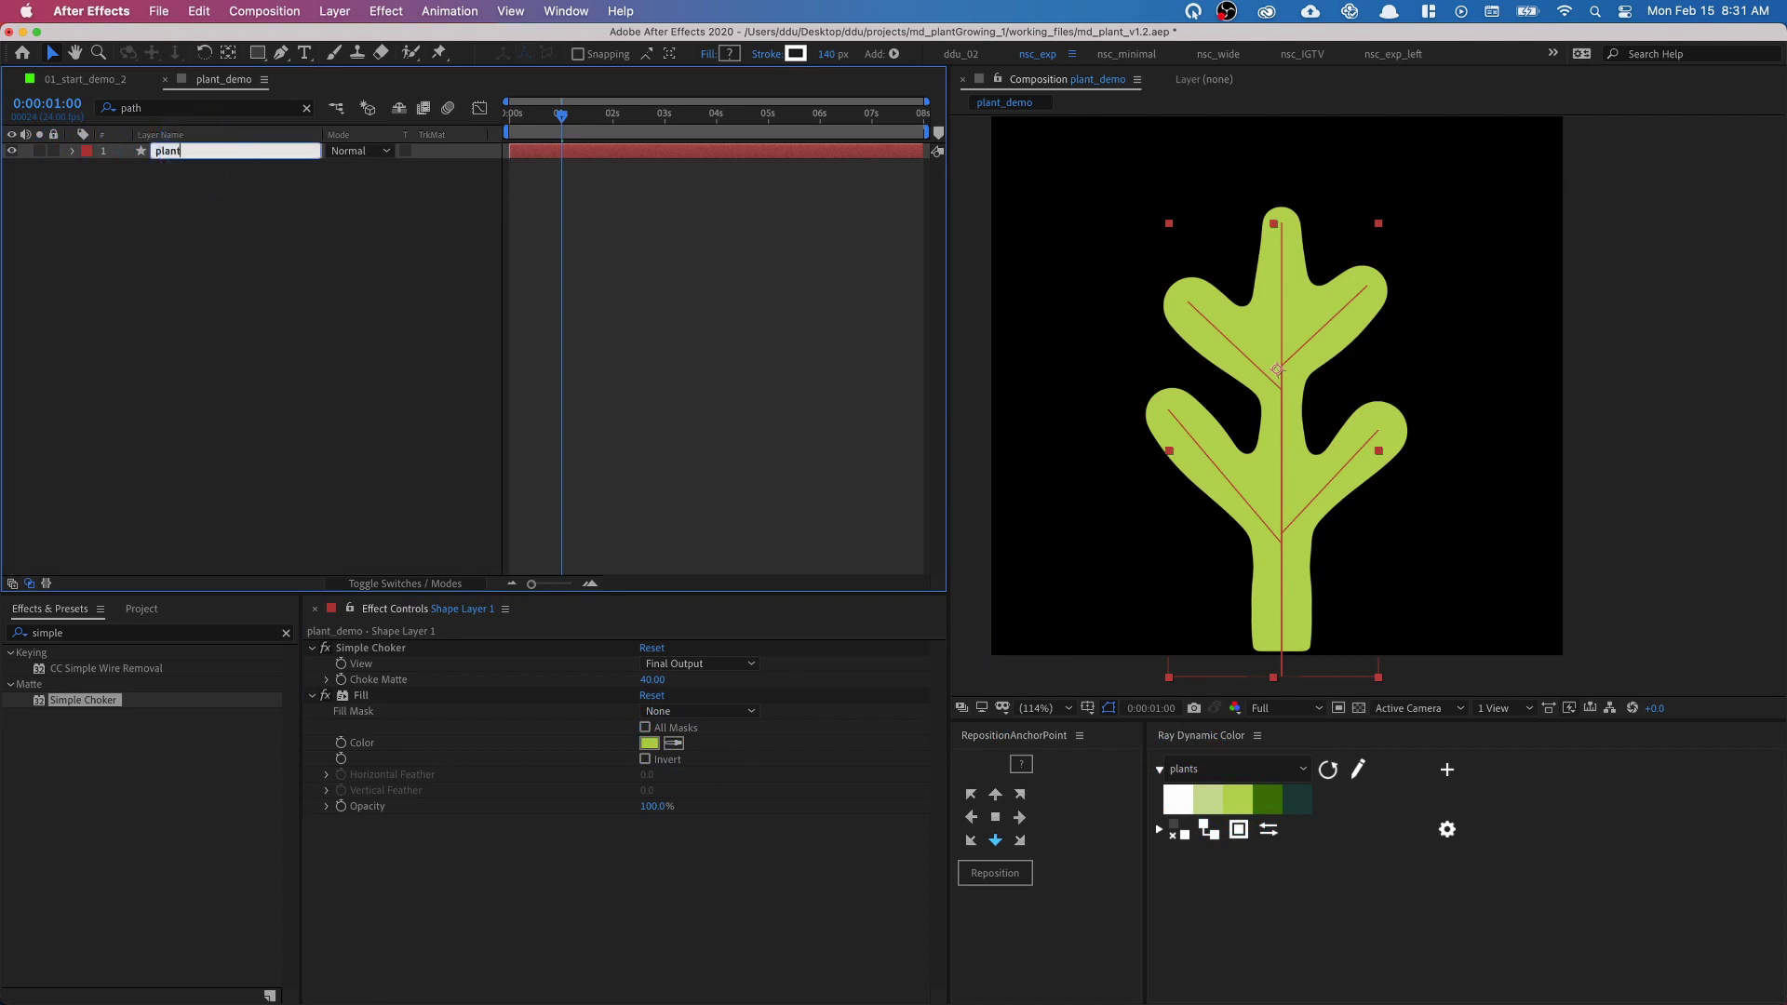
click(205, 179)
- Duplicate the plant layer and rename the copy veins
click(163, 152)
key(super+d)
click(74, 151)
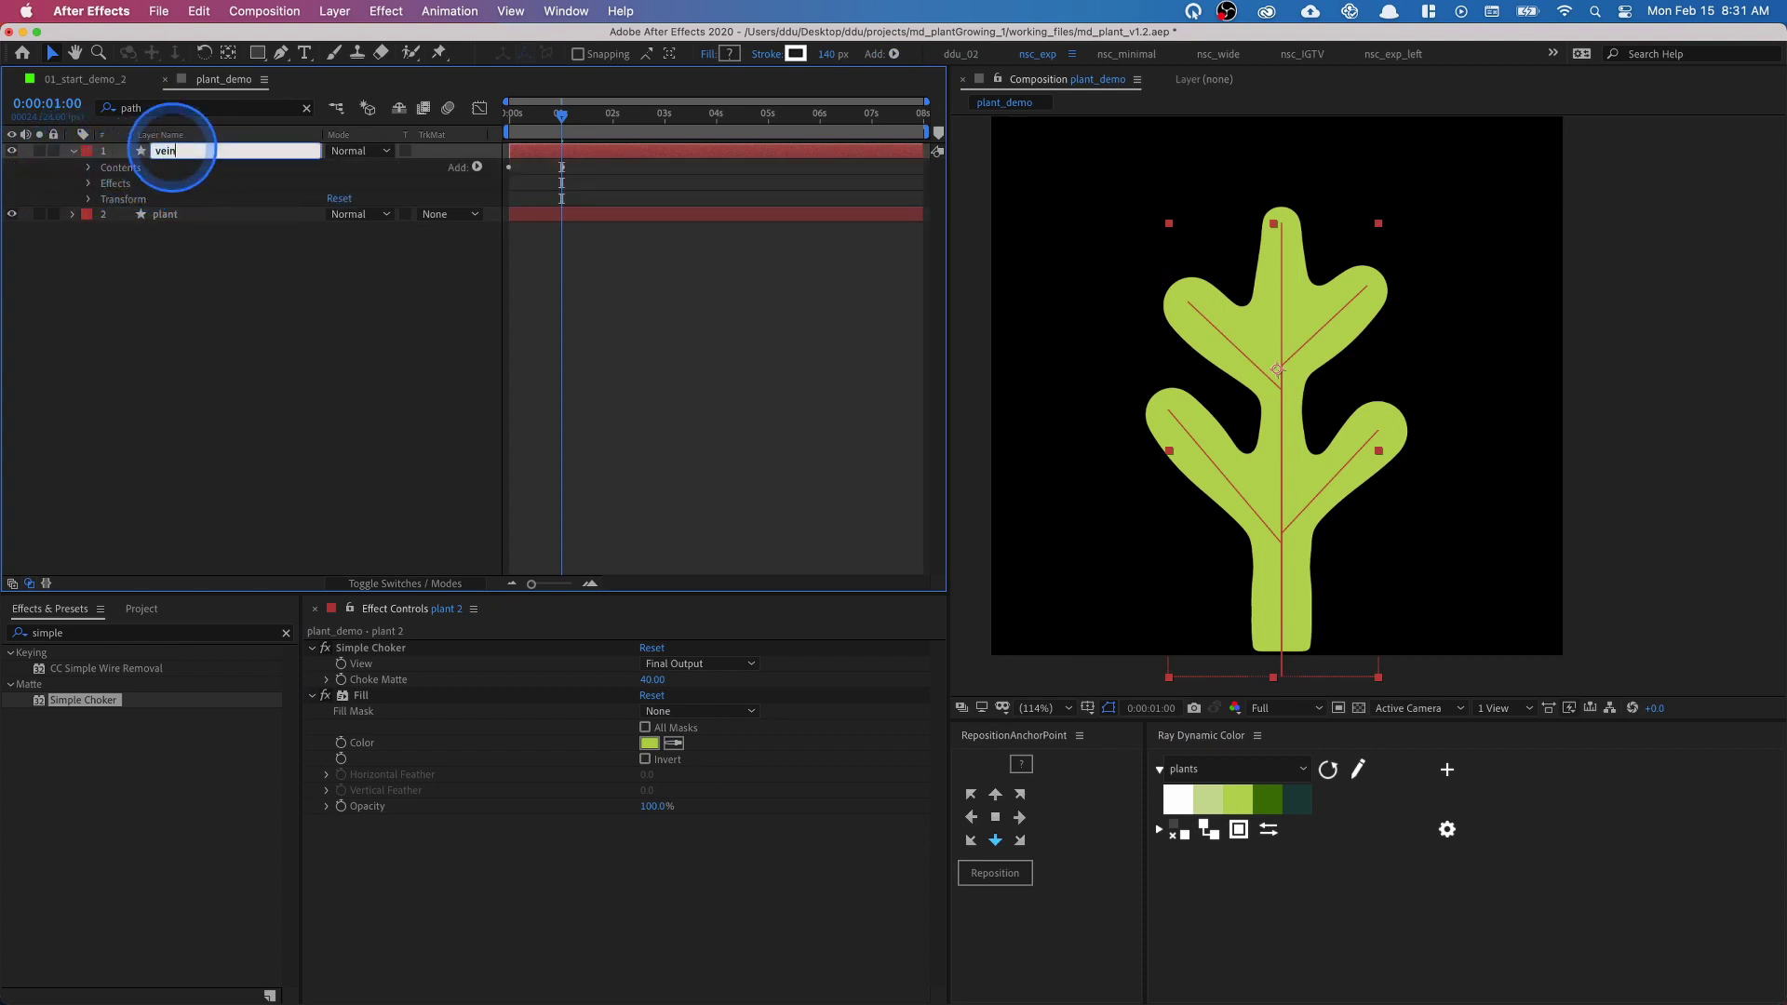
- Filter the veins layer's timeline properties by stroke
drag(191, 116, 58, 97)
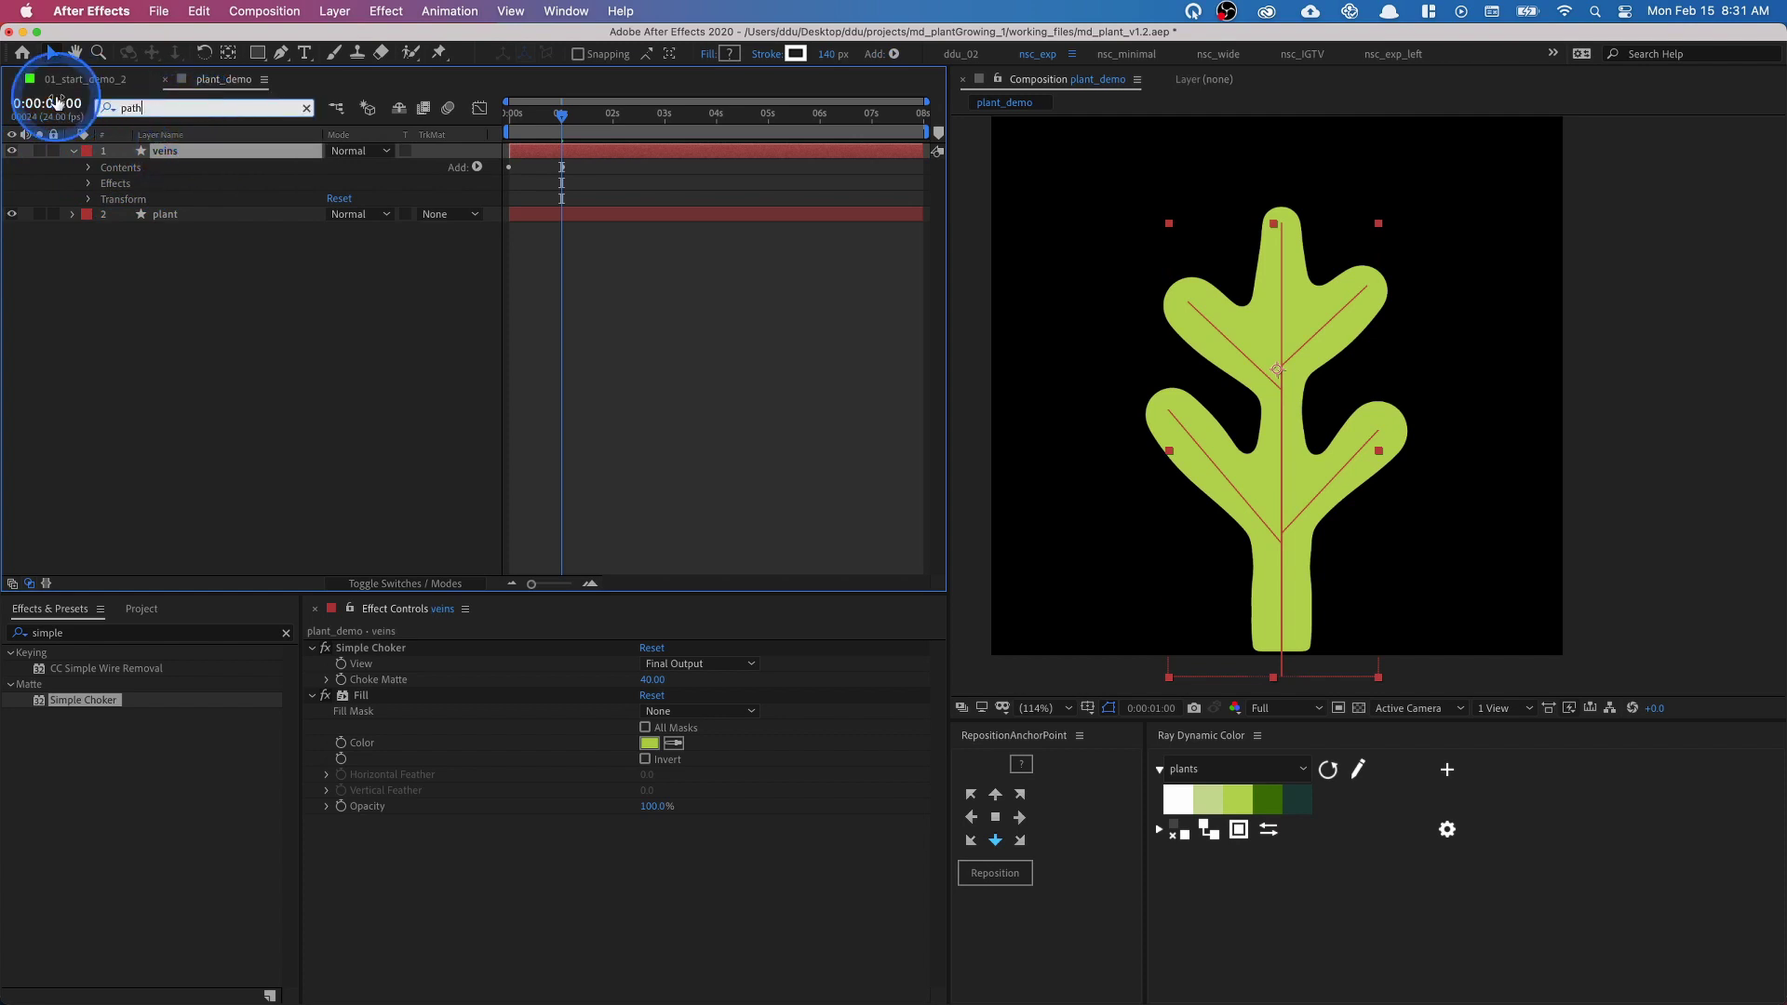
text(stro)
click(231, 506)
click(189, 180)
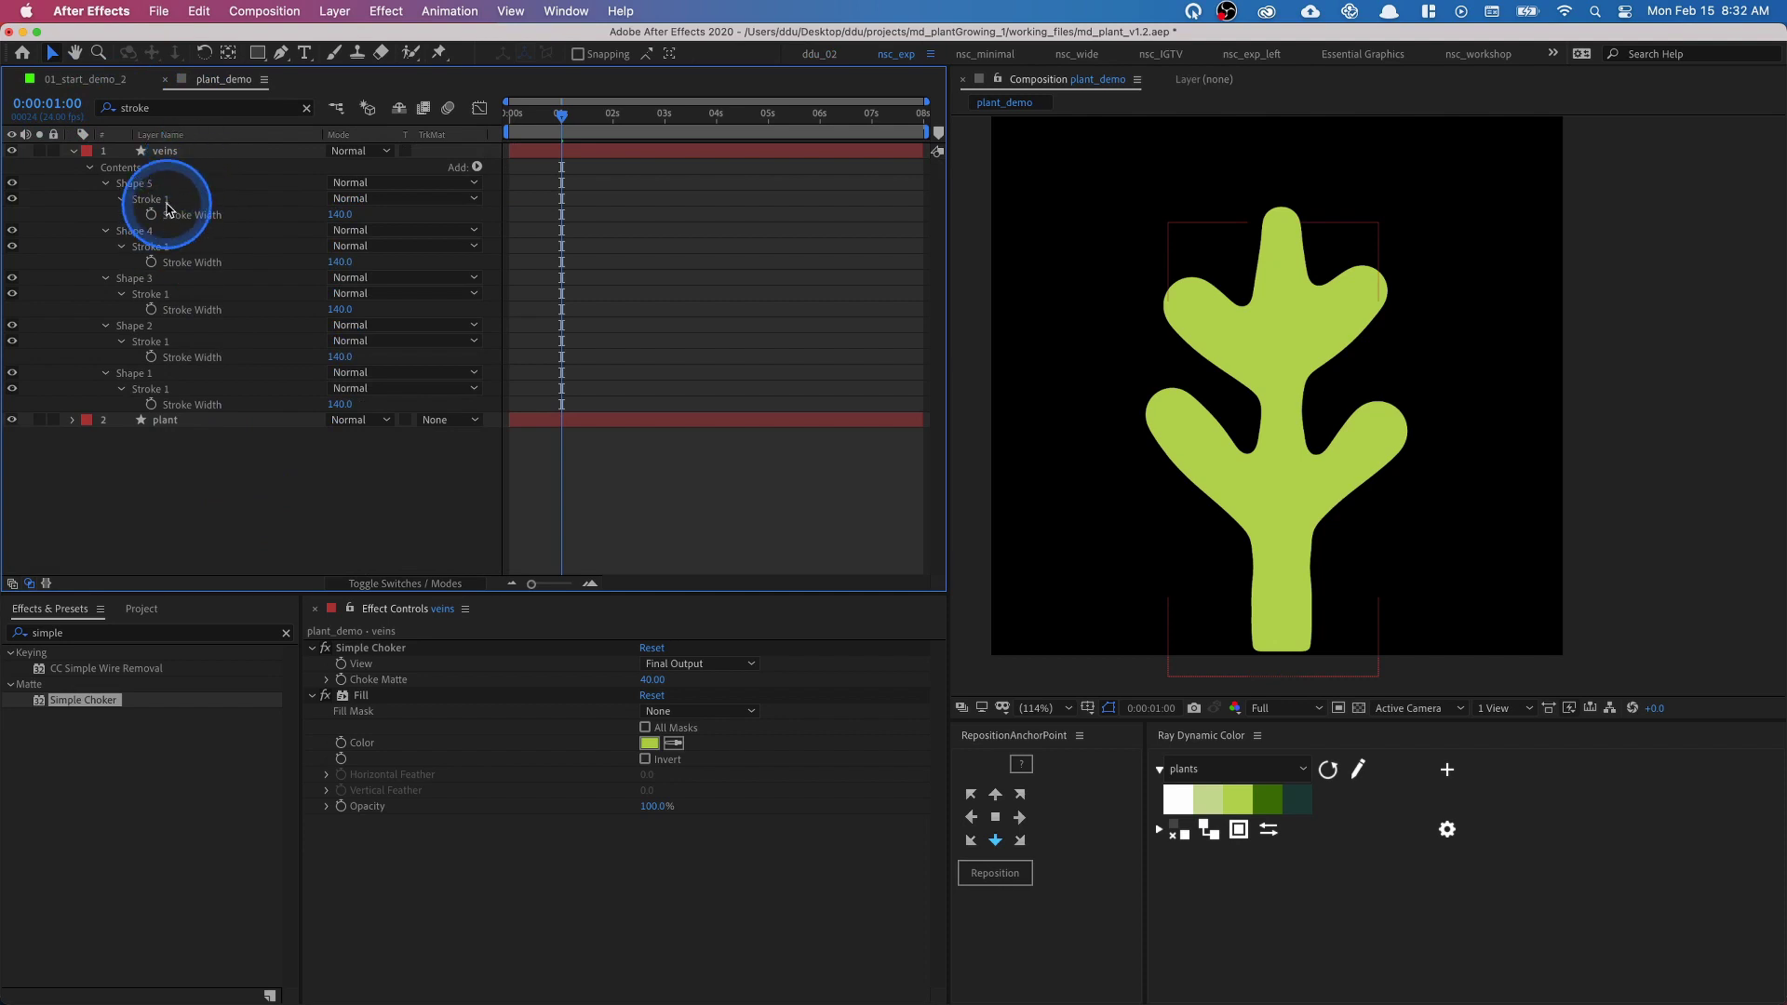
- Delete the individual strokes from all five shapes in the veins layer
click(167, 199)
shift+click(168, 245)
shift+click(167, 294)
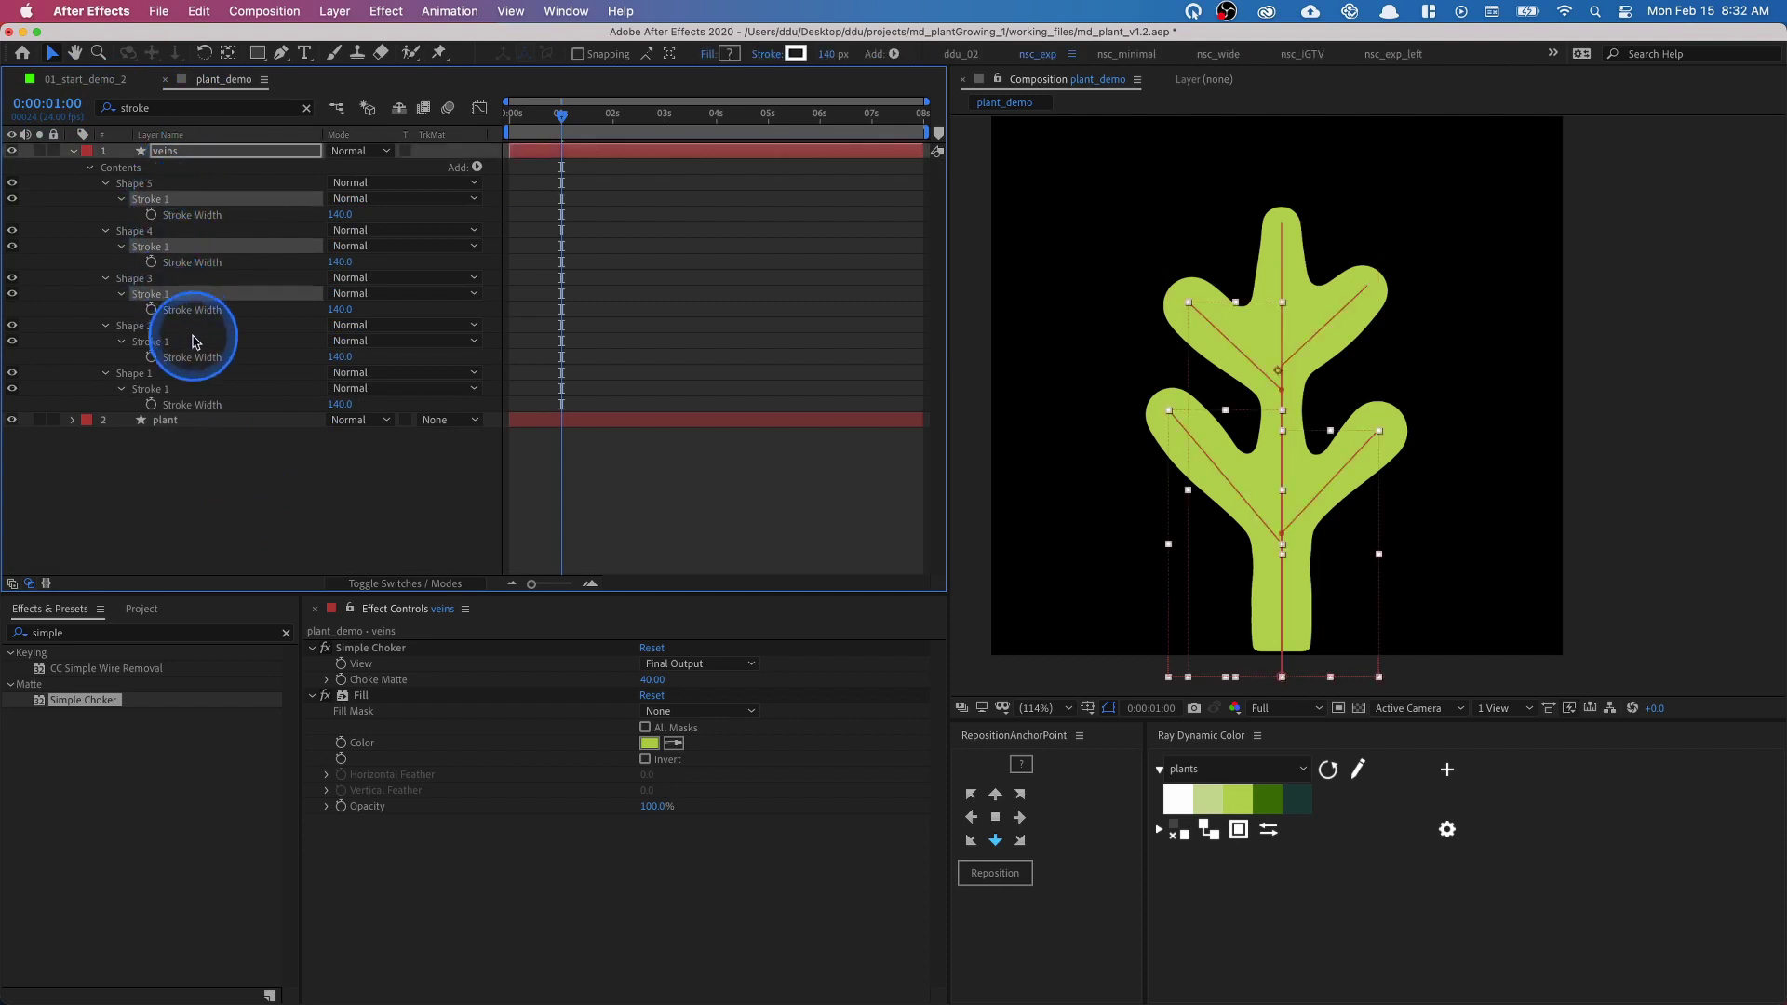
click(209, 470)
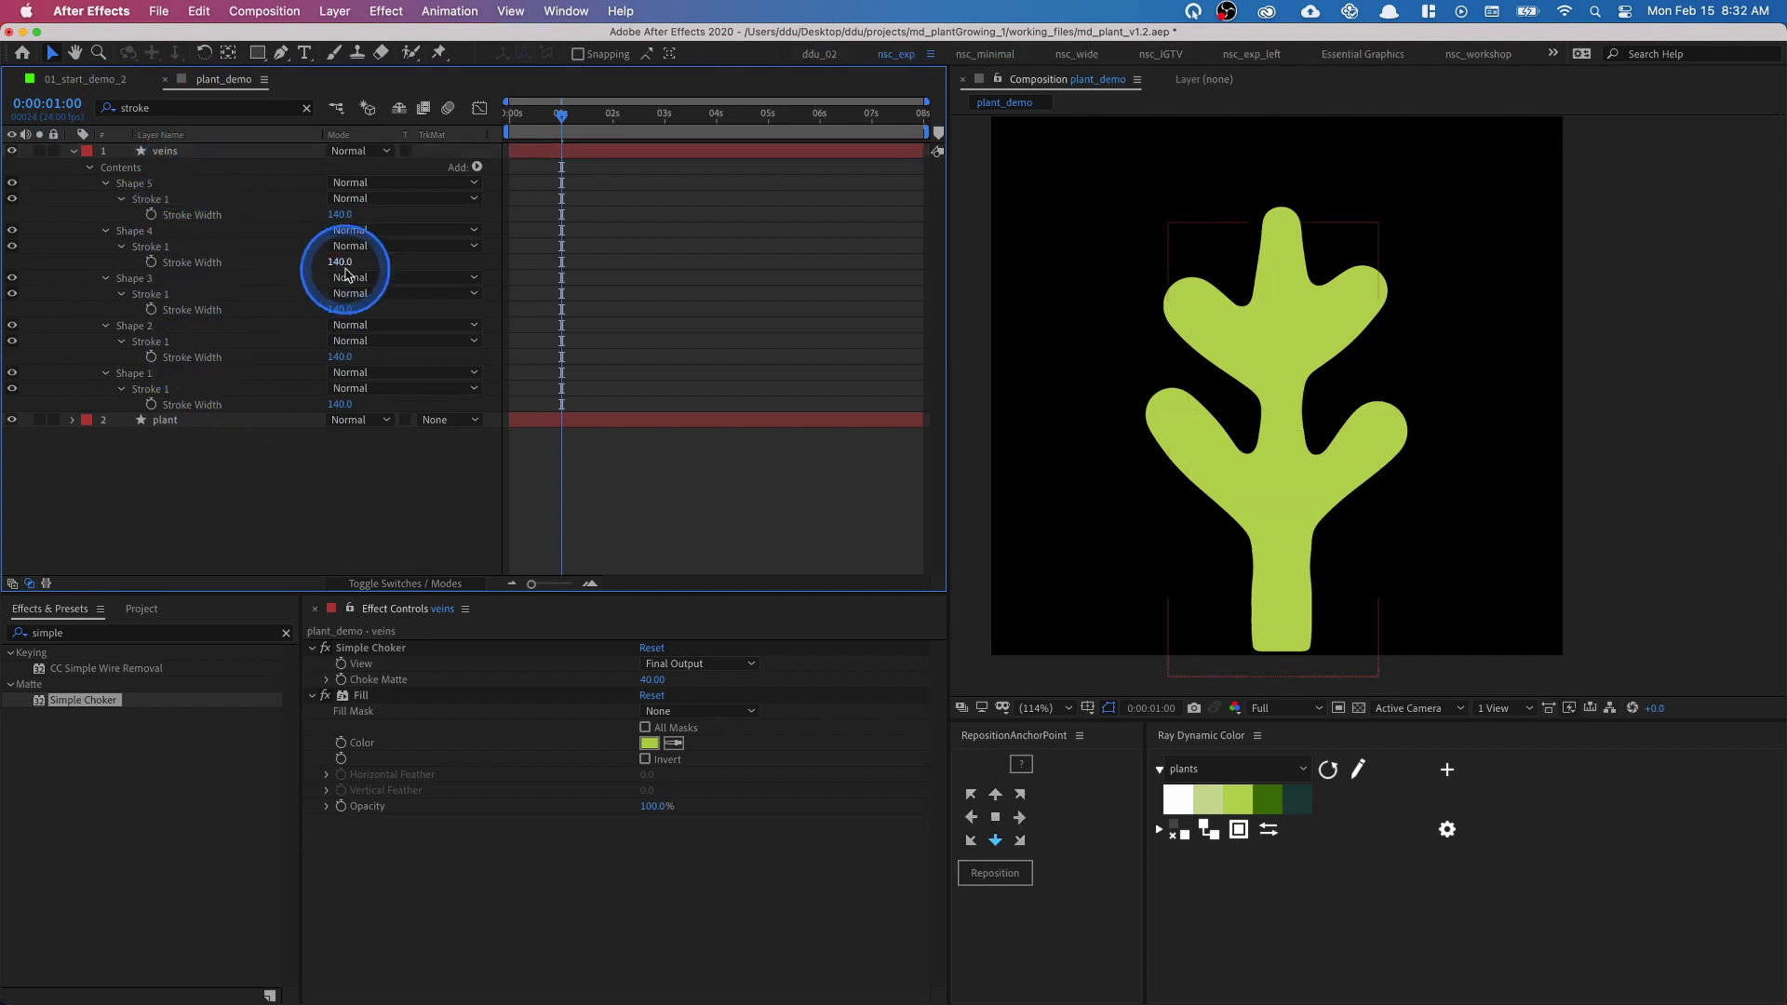
click(225, 270)
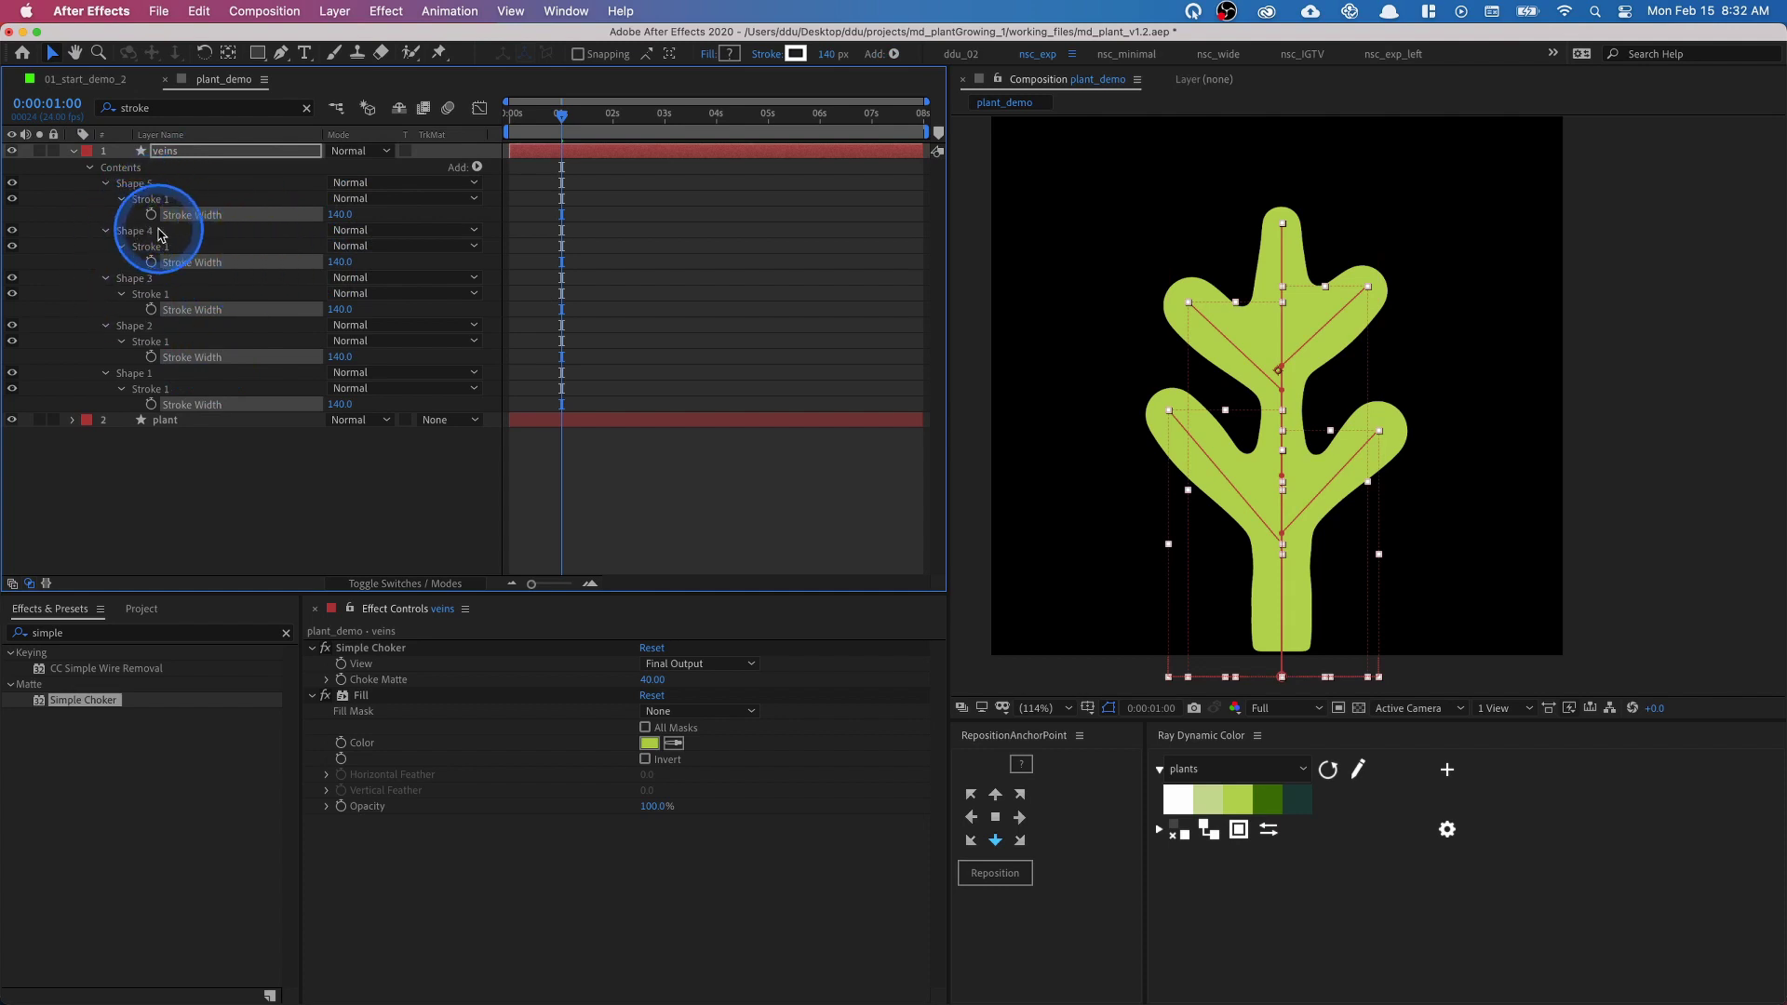
key(Delete)
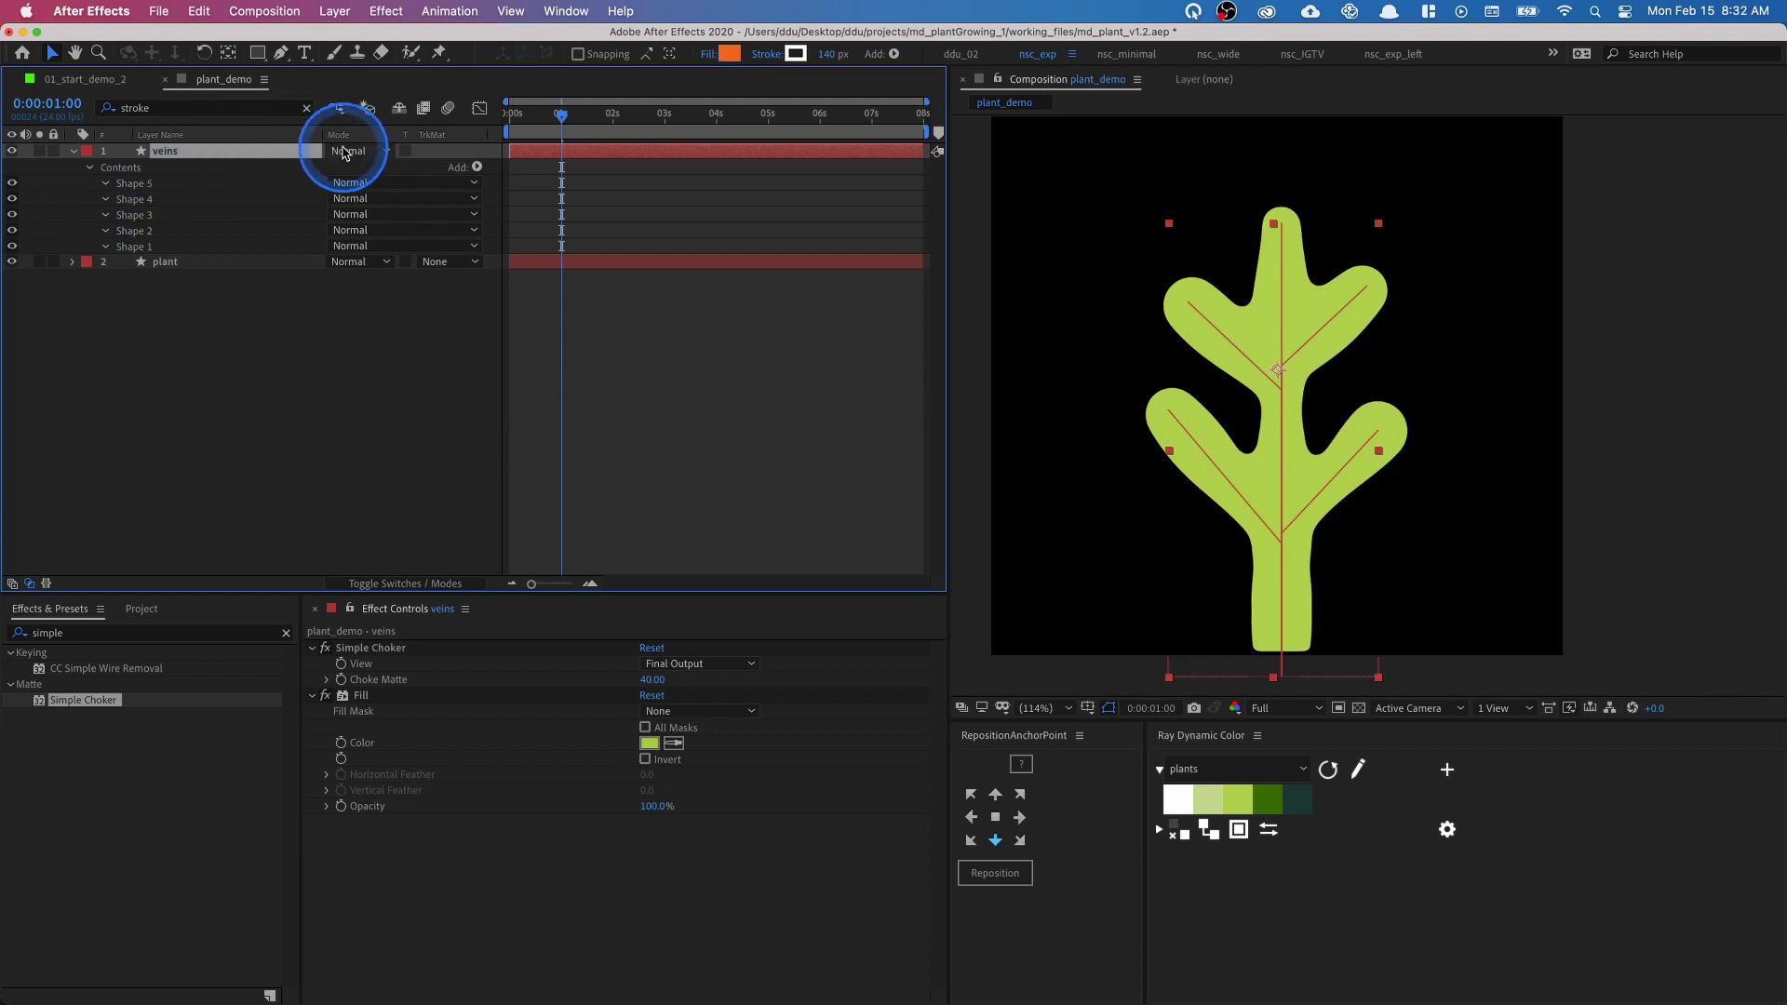
- Add one shared Stroke to the main contents of the veins layer with a width of 5 px
click(476, 167)
click(502, 327)
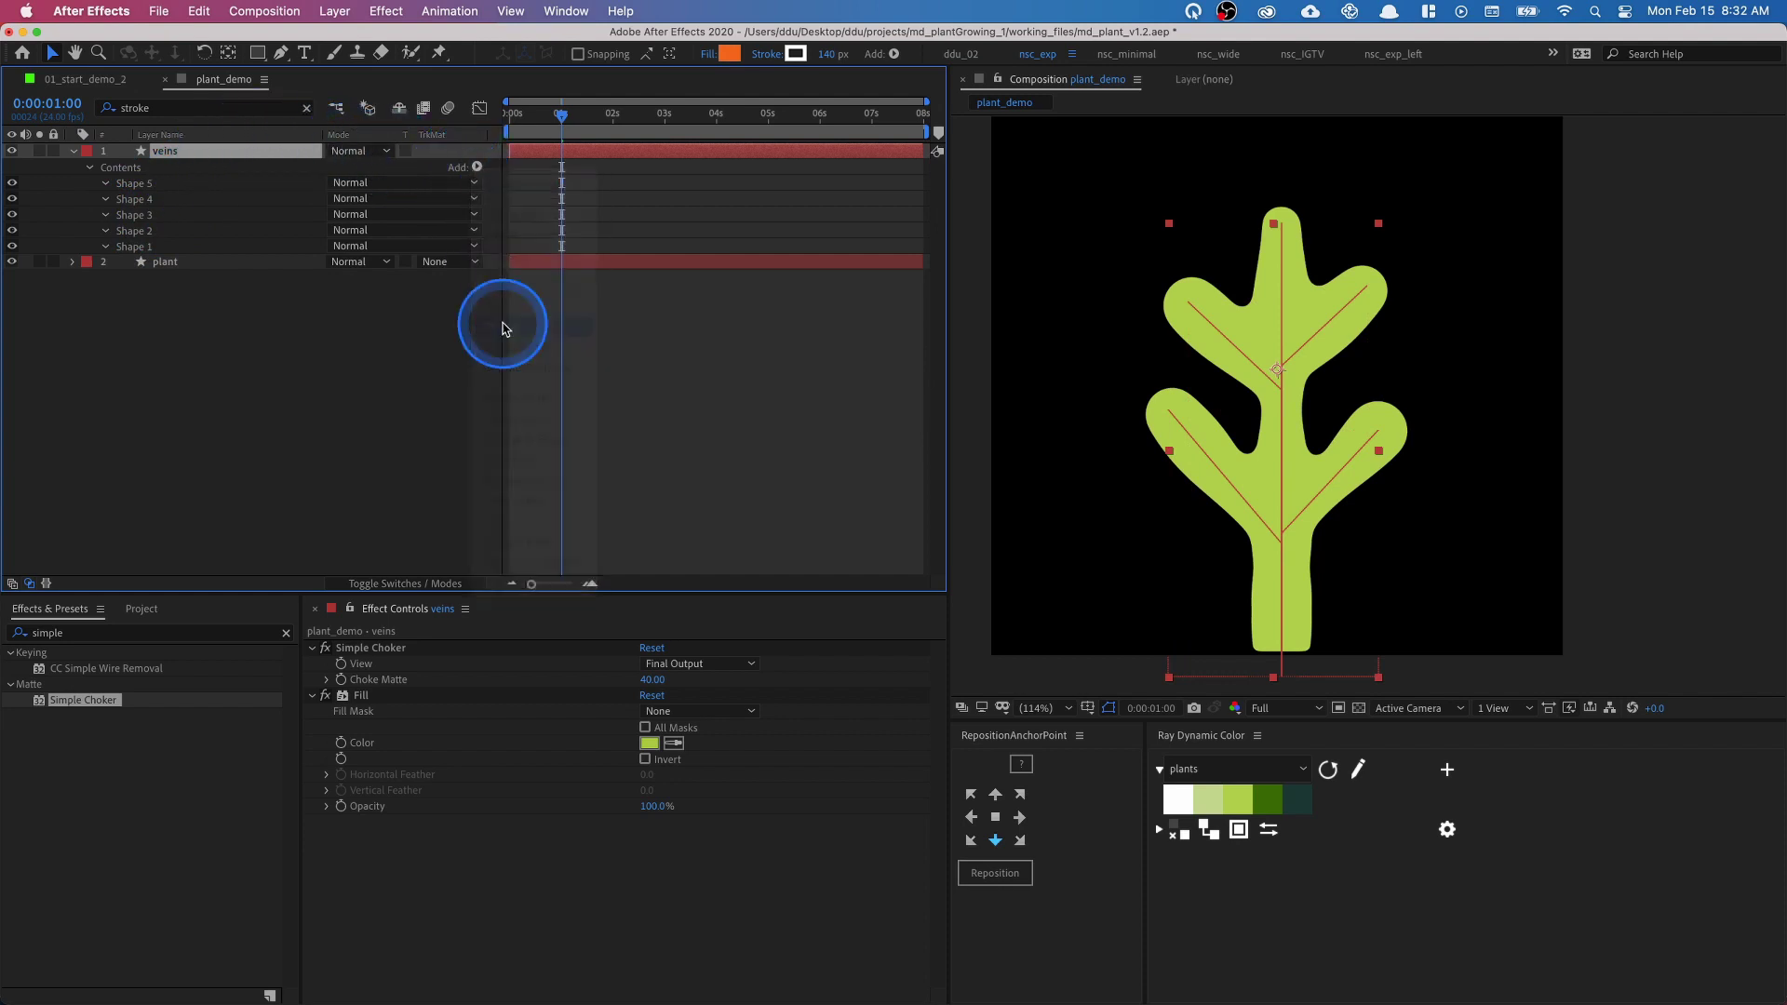
click(825, 54)
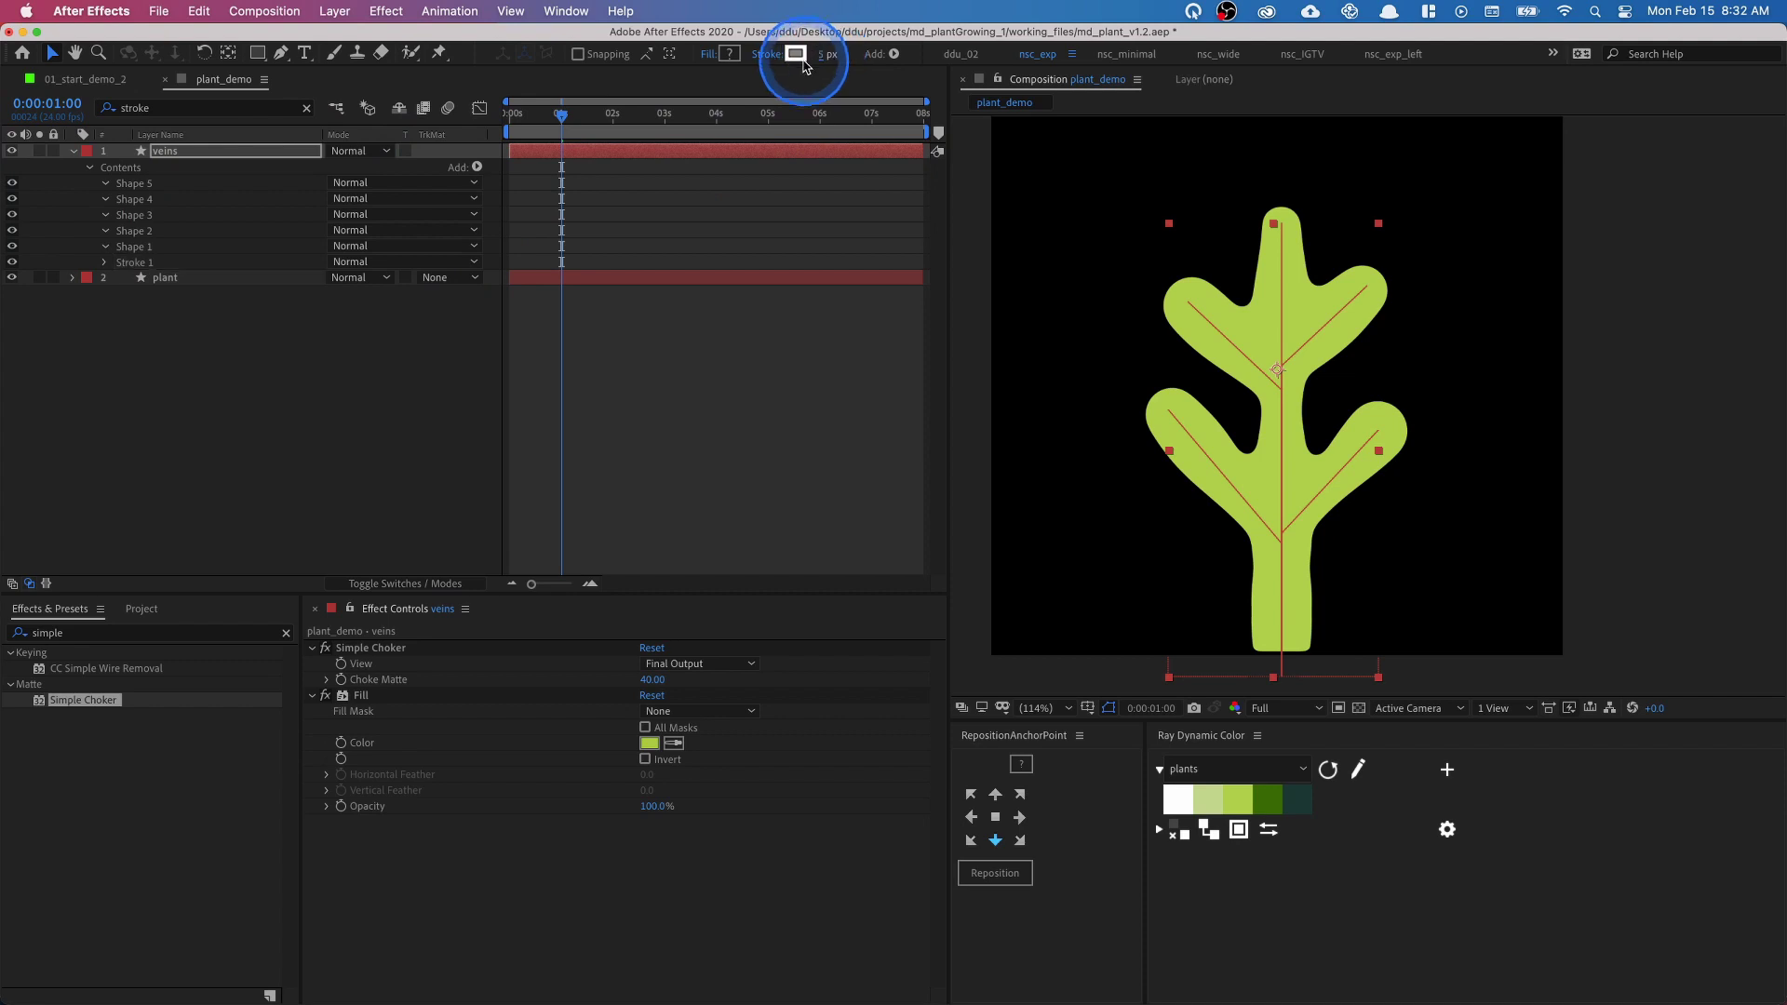
- Set the veins layer's shared stroke color to near-black 0D0101
click(128, 262)
click(792, 54)
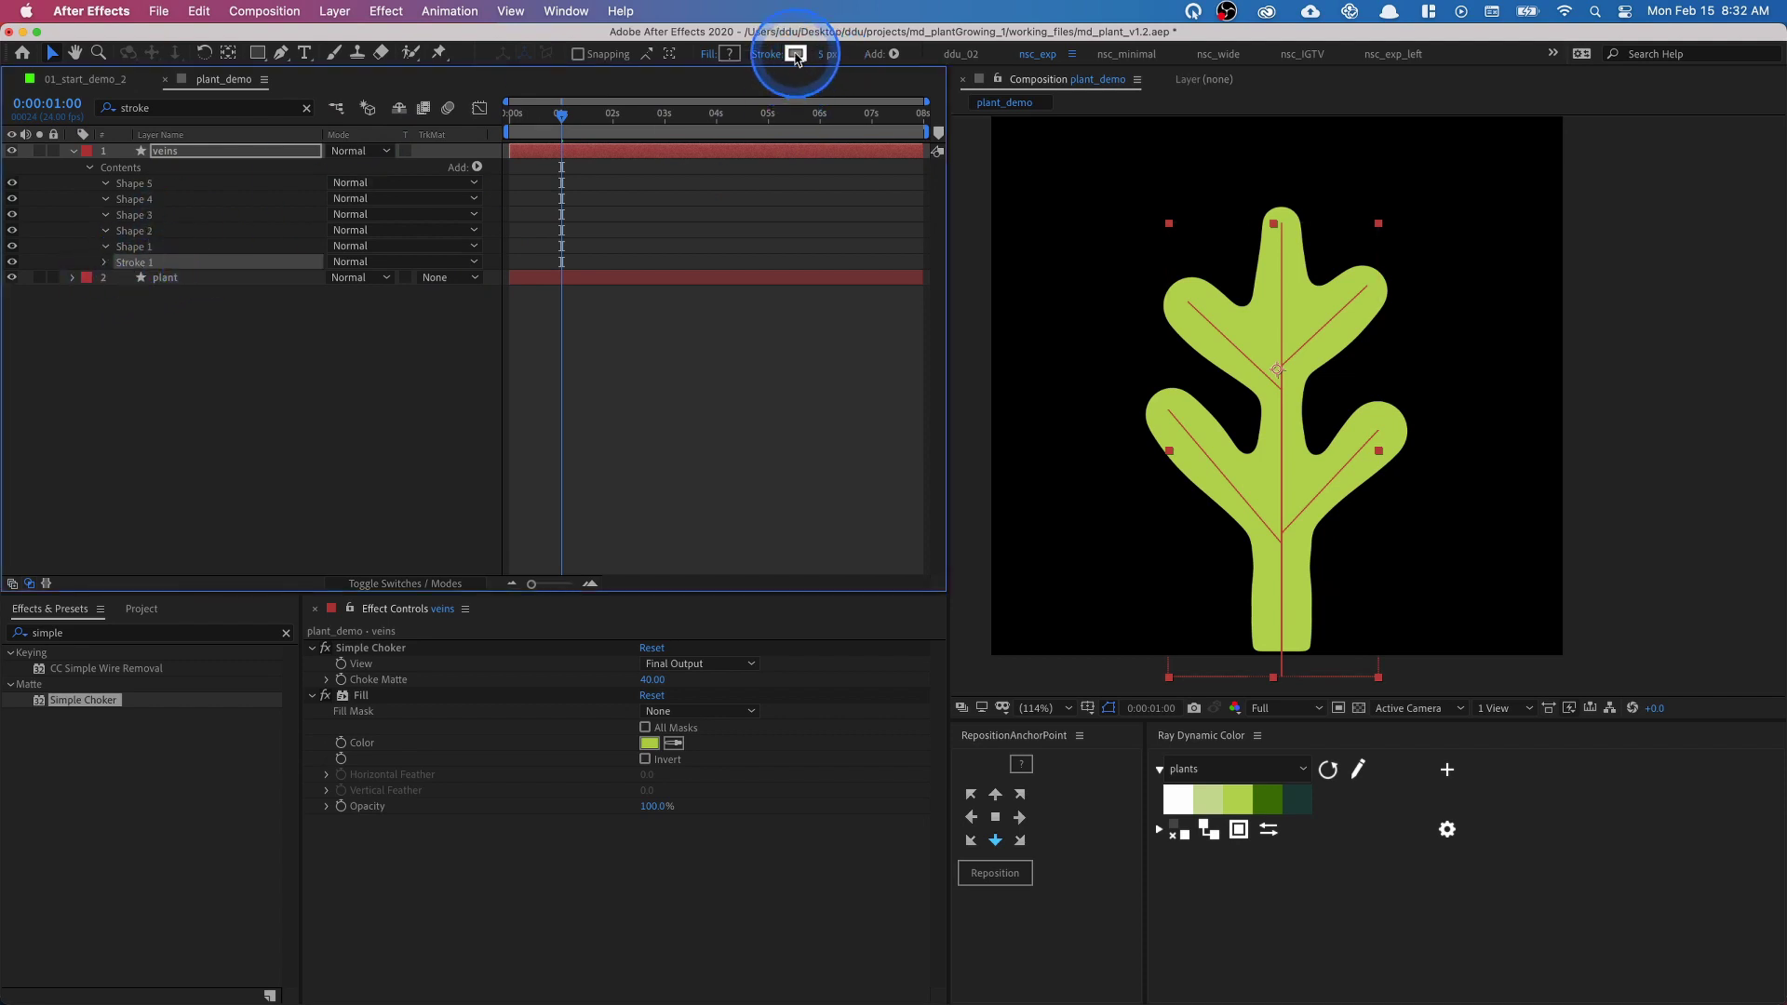
click(601, 562)
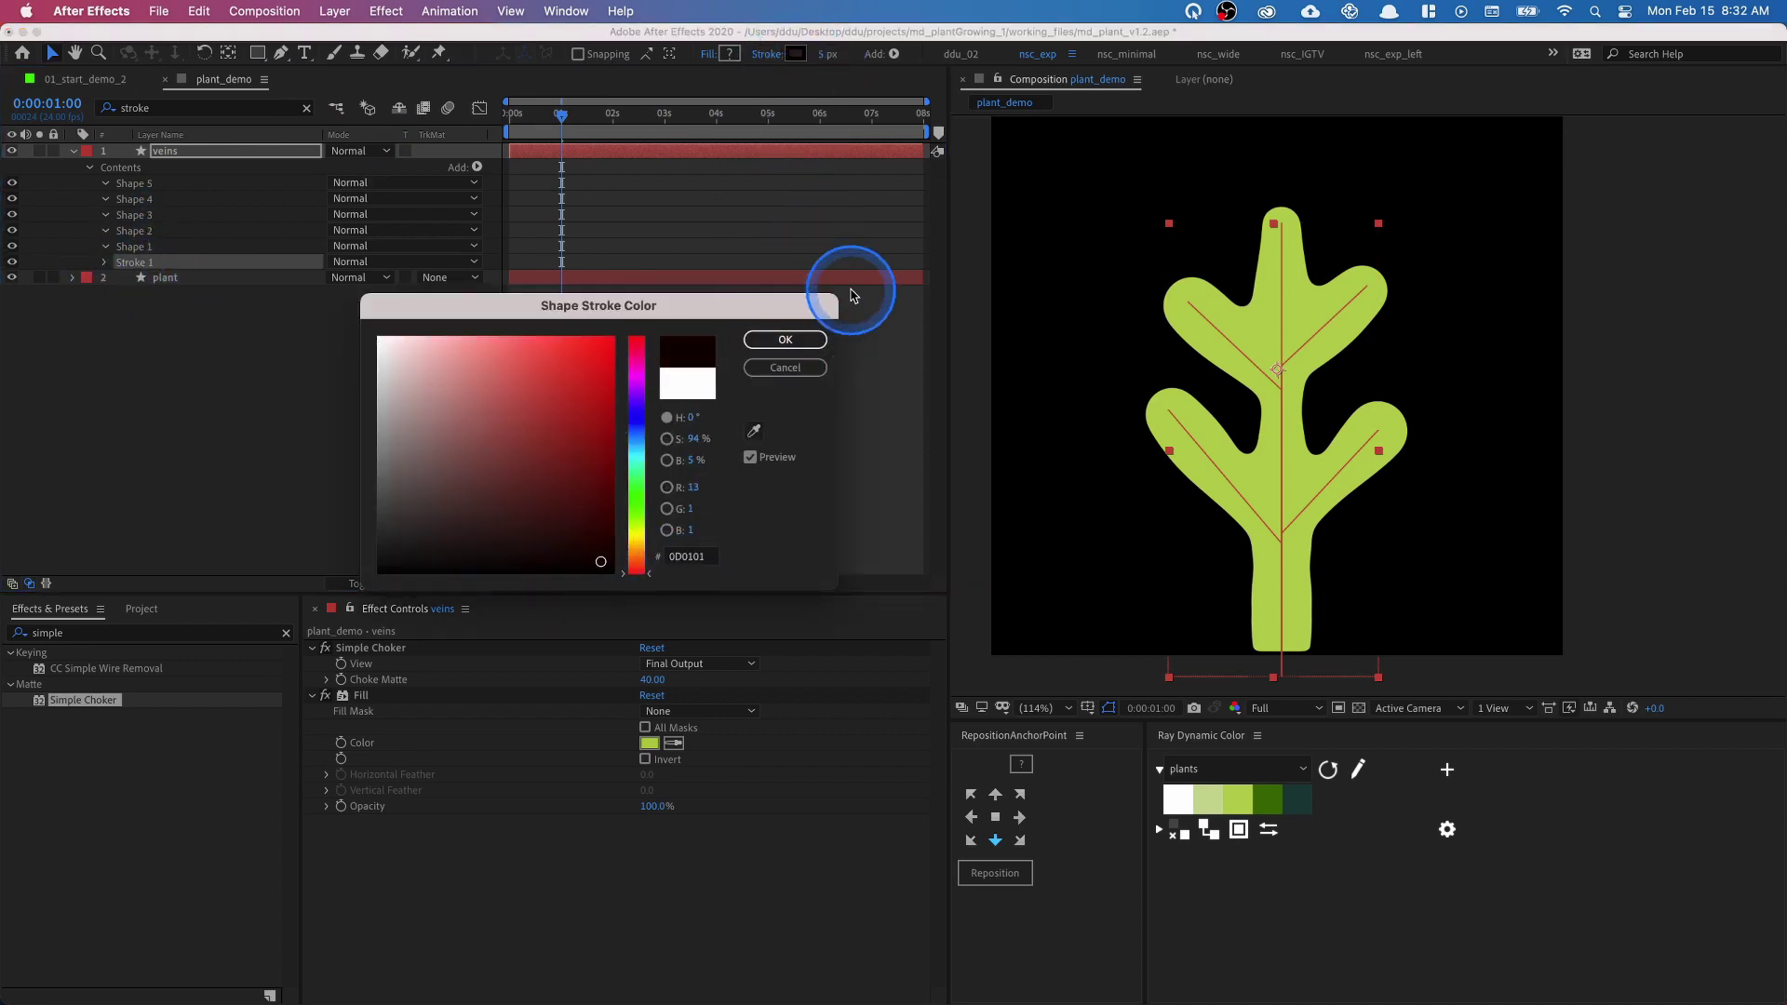
click(787, 340)
click(125, 329)
click(219, 308)
- Delete the Fill and Simple Choker effects from the veins layer and deselect the layer
click(443, 624)
click(376, 694)
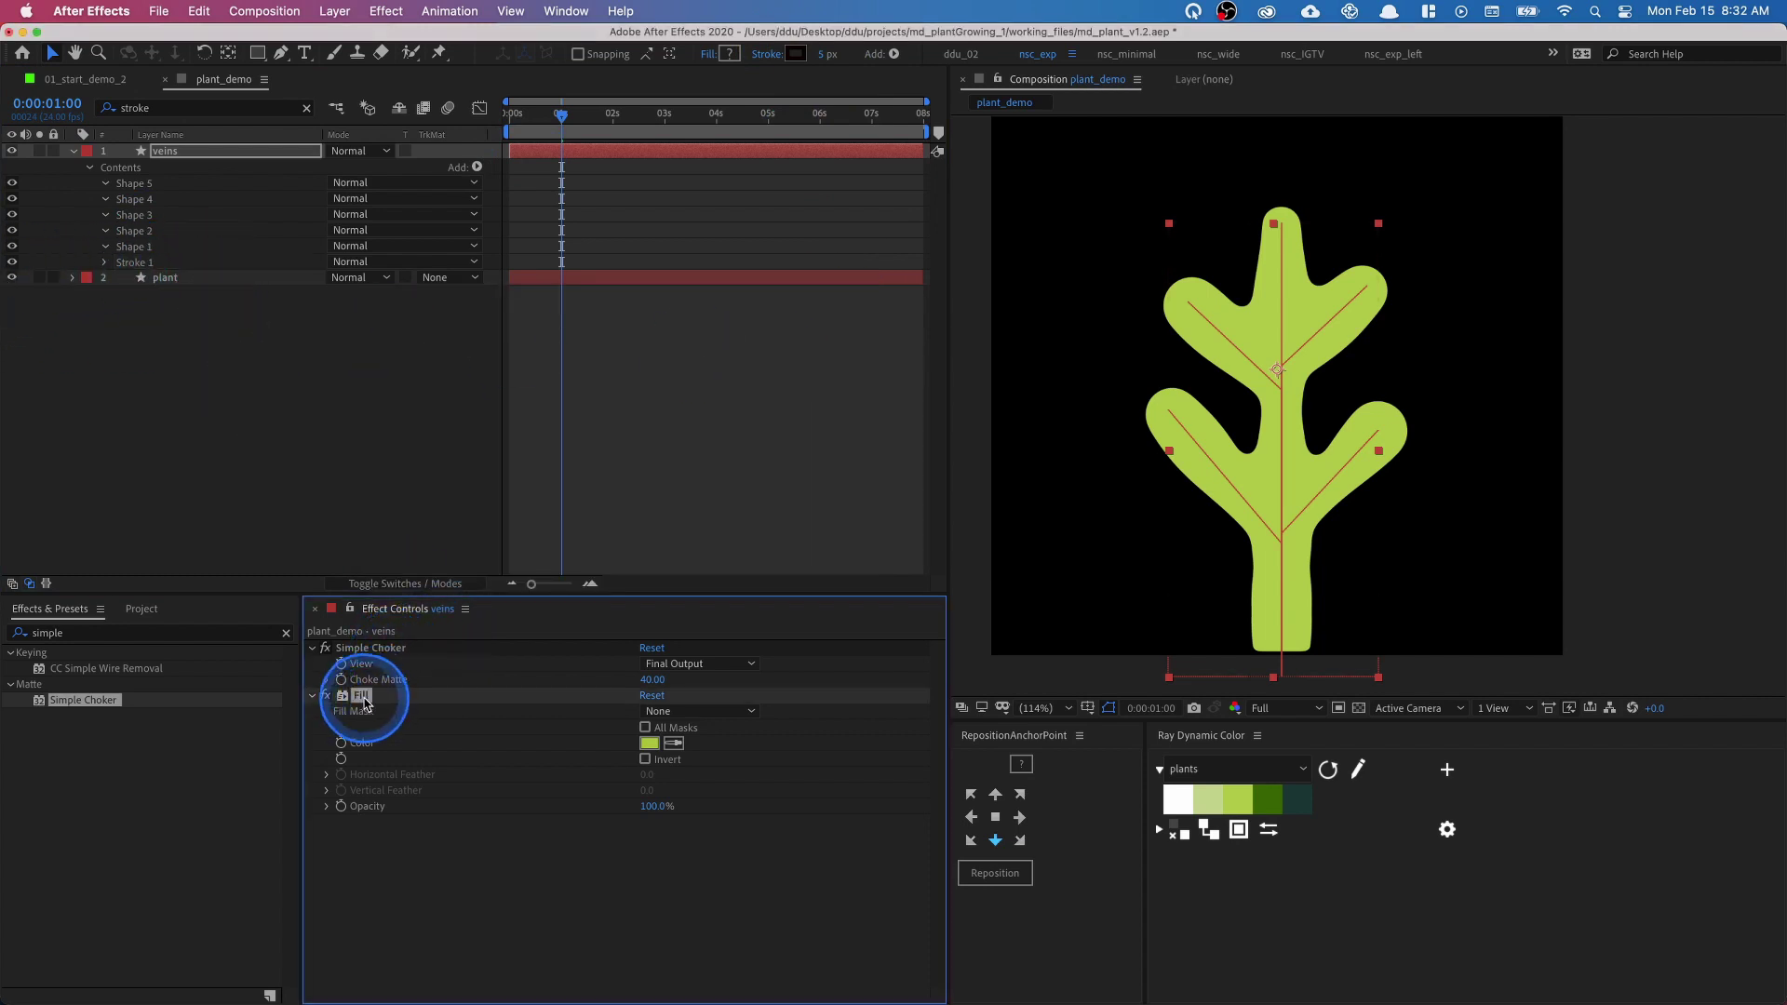
key(Delete)
click(376, 648)
key(Delete)
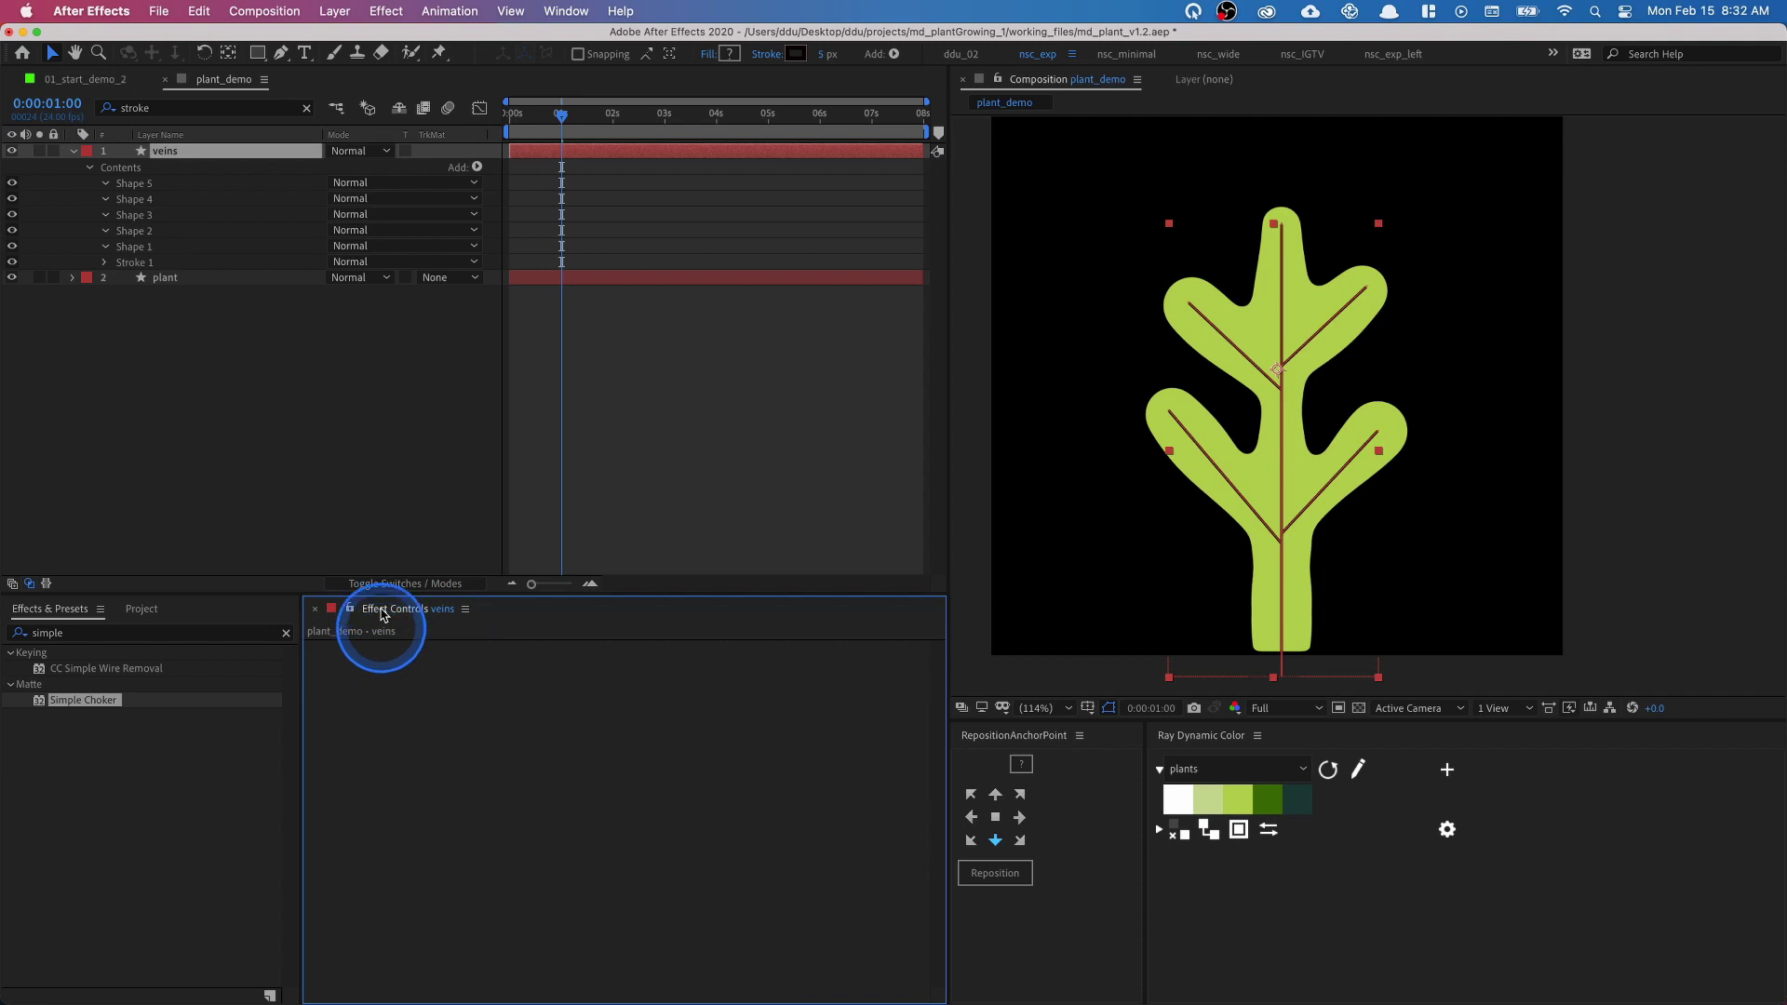
click(303, 400)
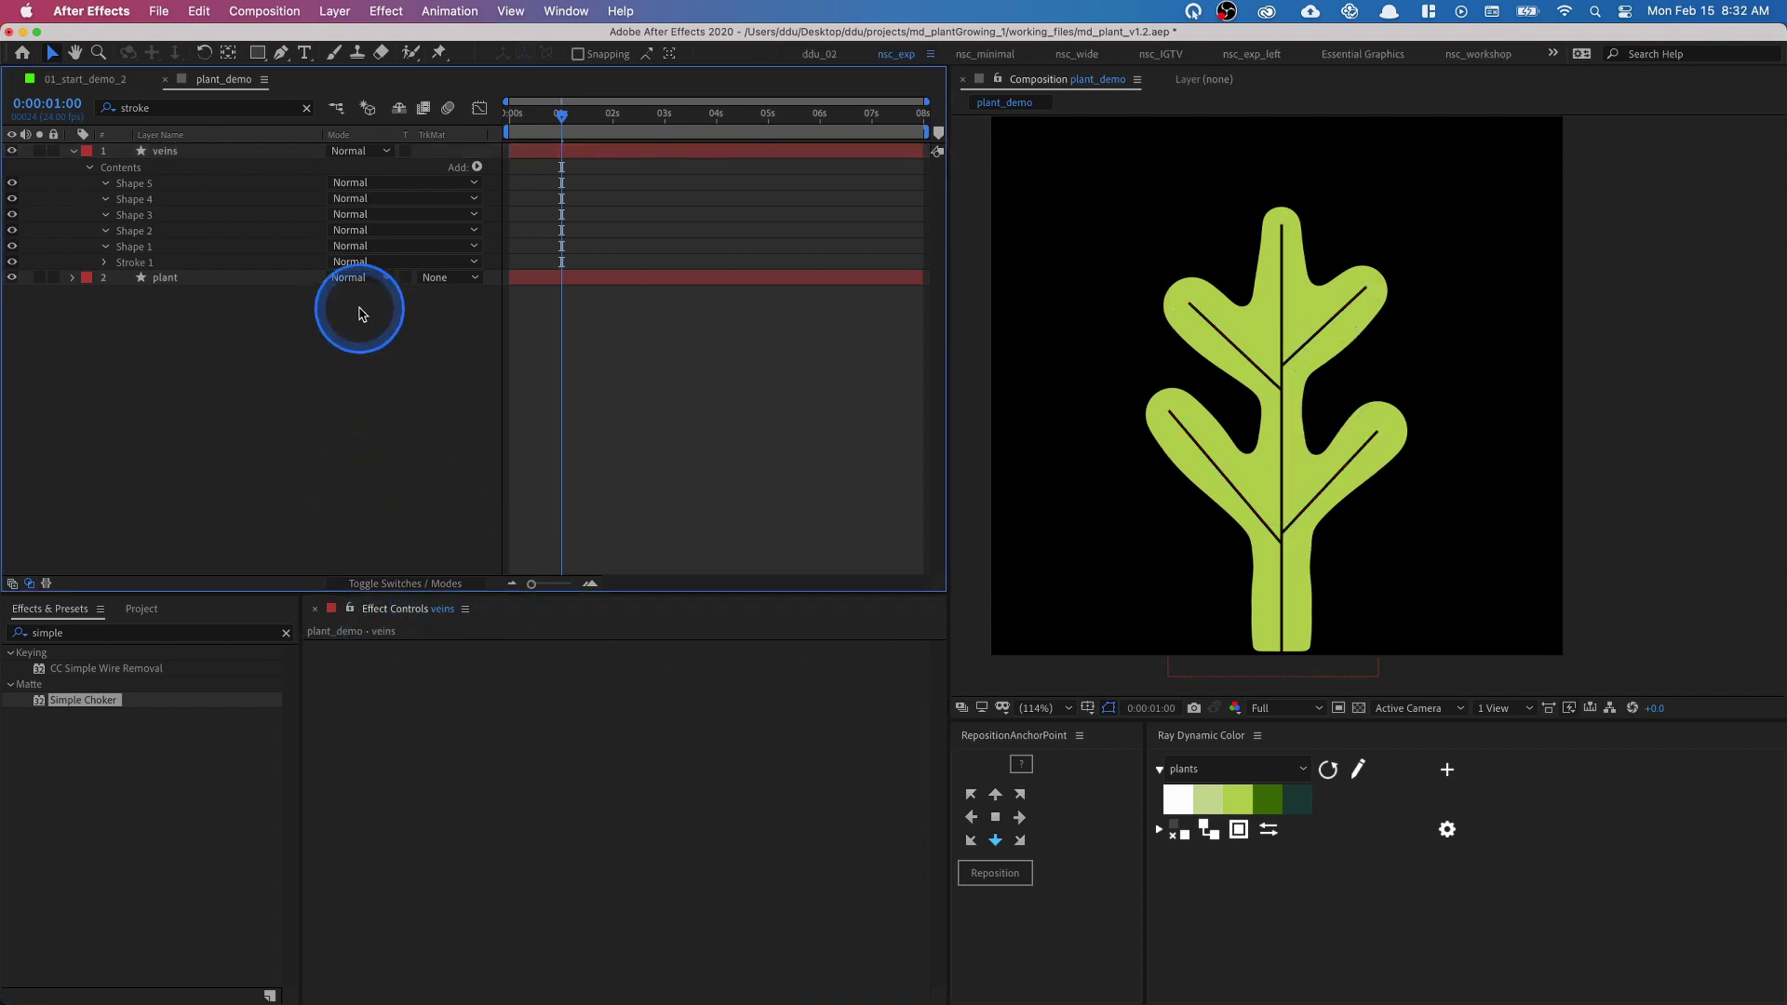
- Preview the plant and veins growing together from the start of the composition
click(583, 176)
drag(551, 121, 467, 120)
key(space)
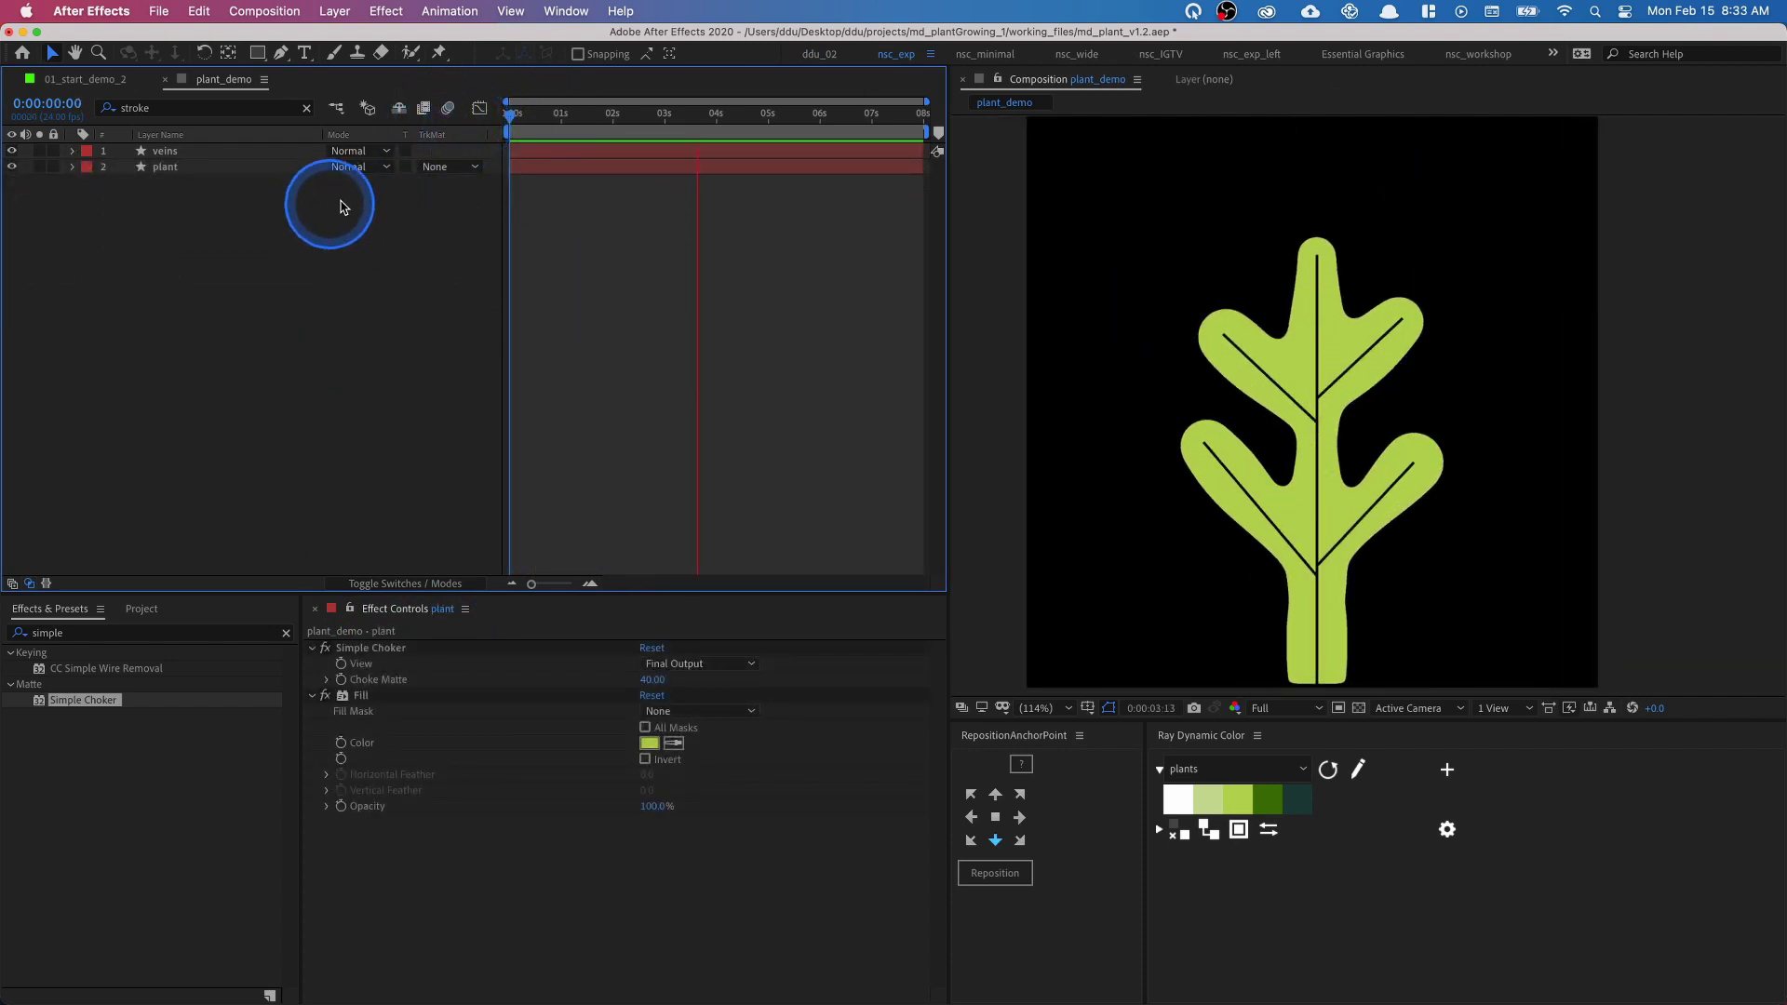
- End the work area at about 0:00:02:13 and loop the preview within it
click(640, 119)
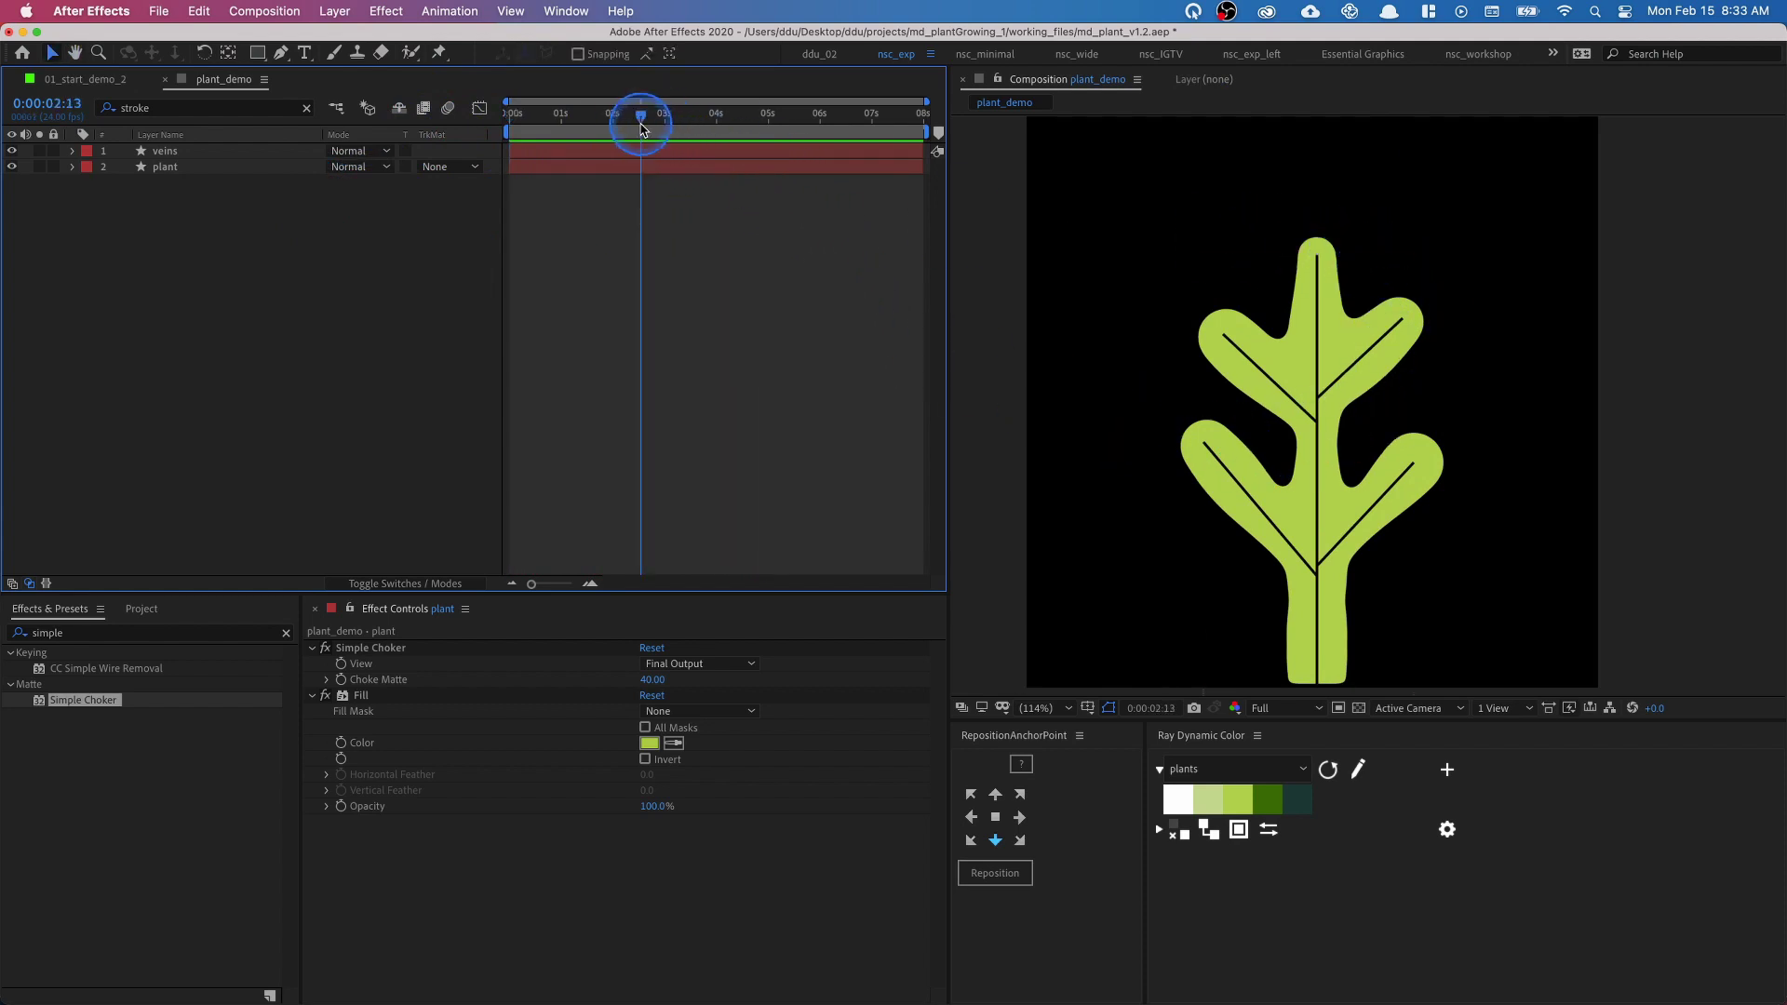
key(space)
click(349, 216)
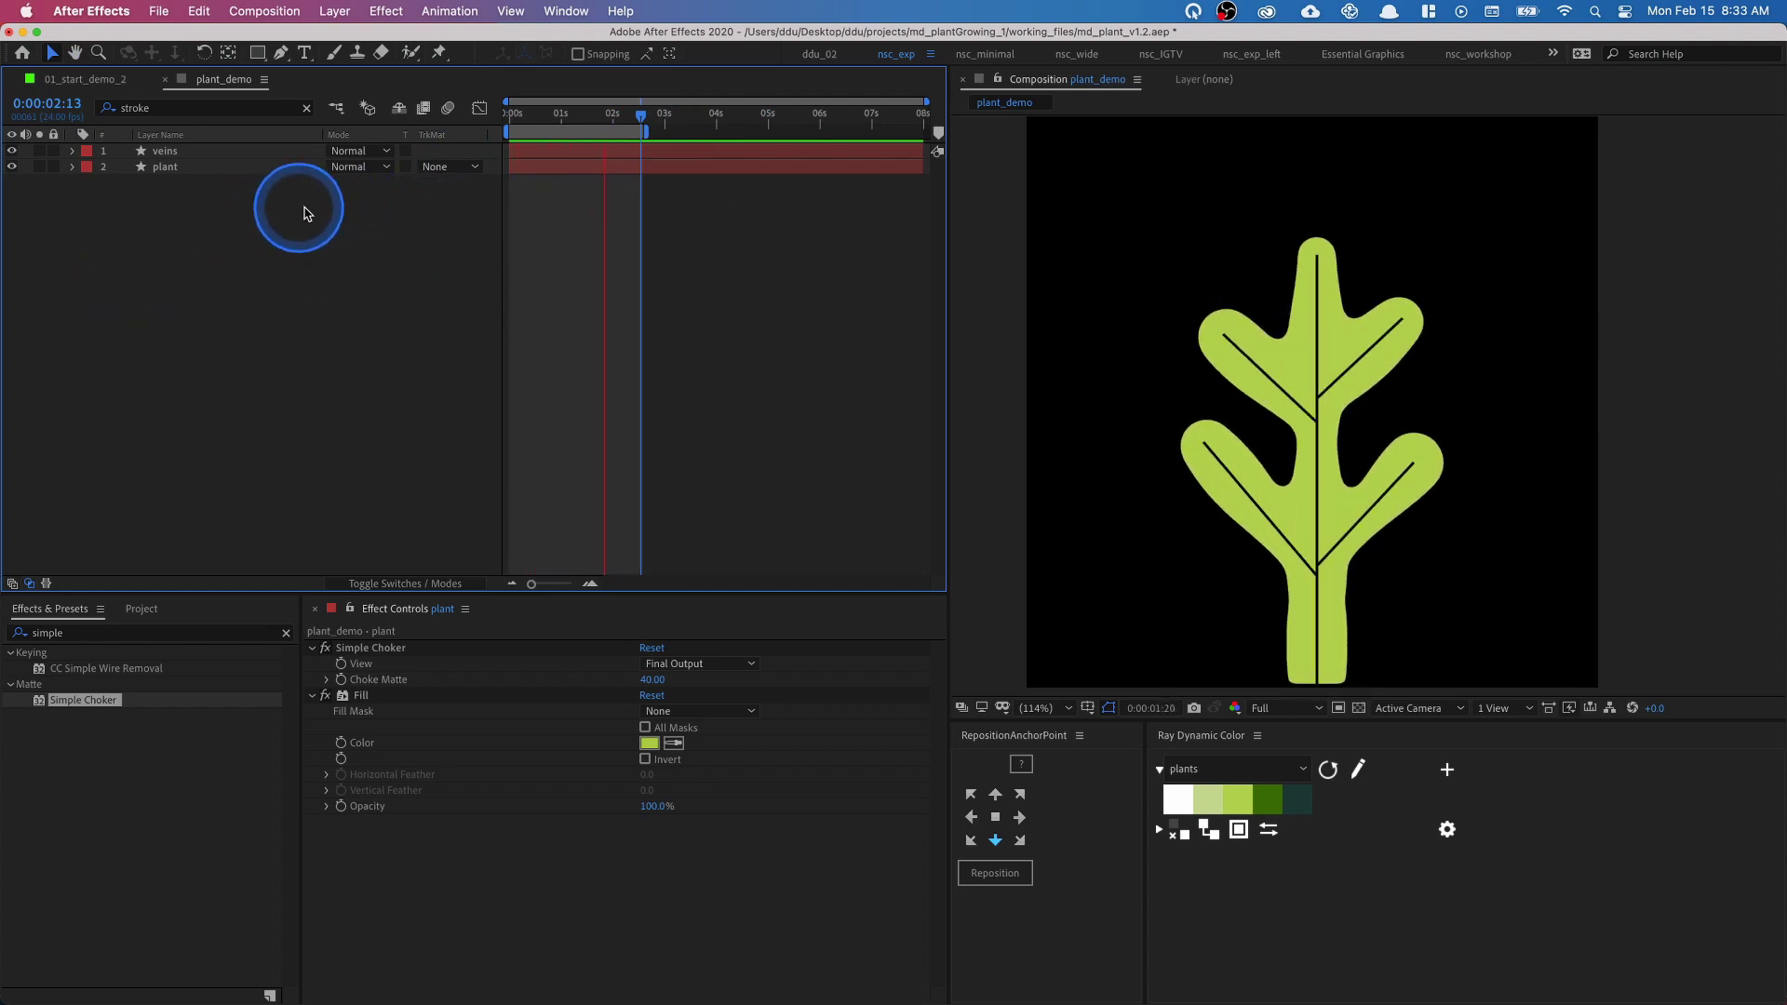
- Create an adjustment layer above the veins and plant layers and name it bend
right_click(331, 213)
mouse_move(378, 226)
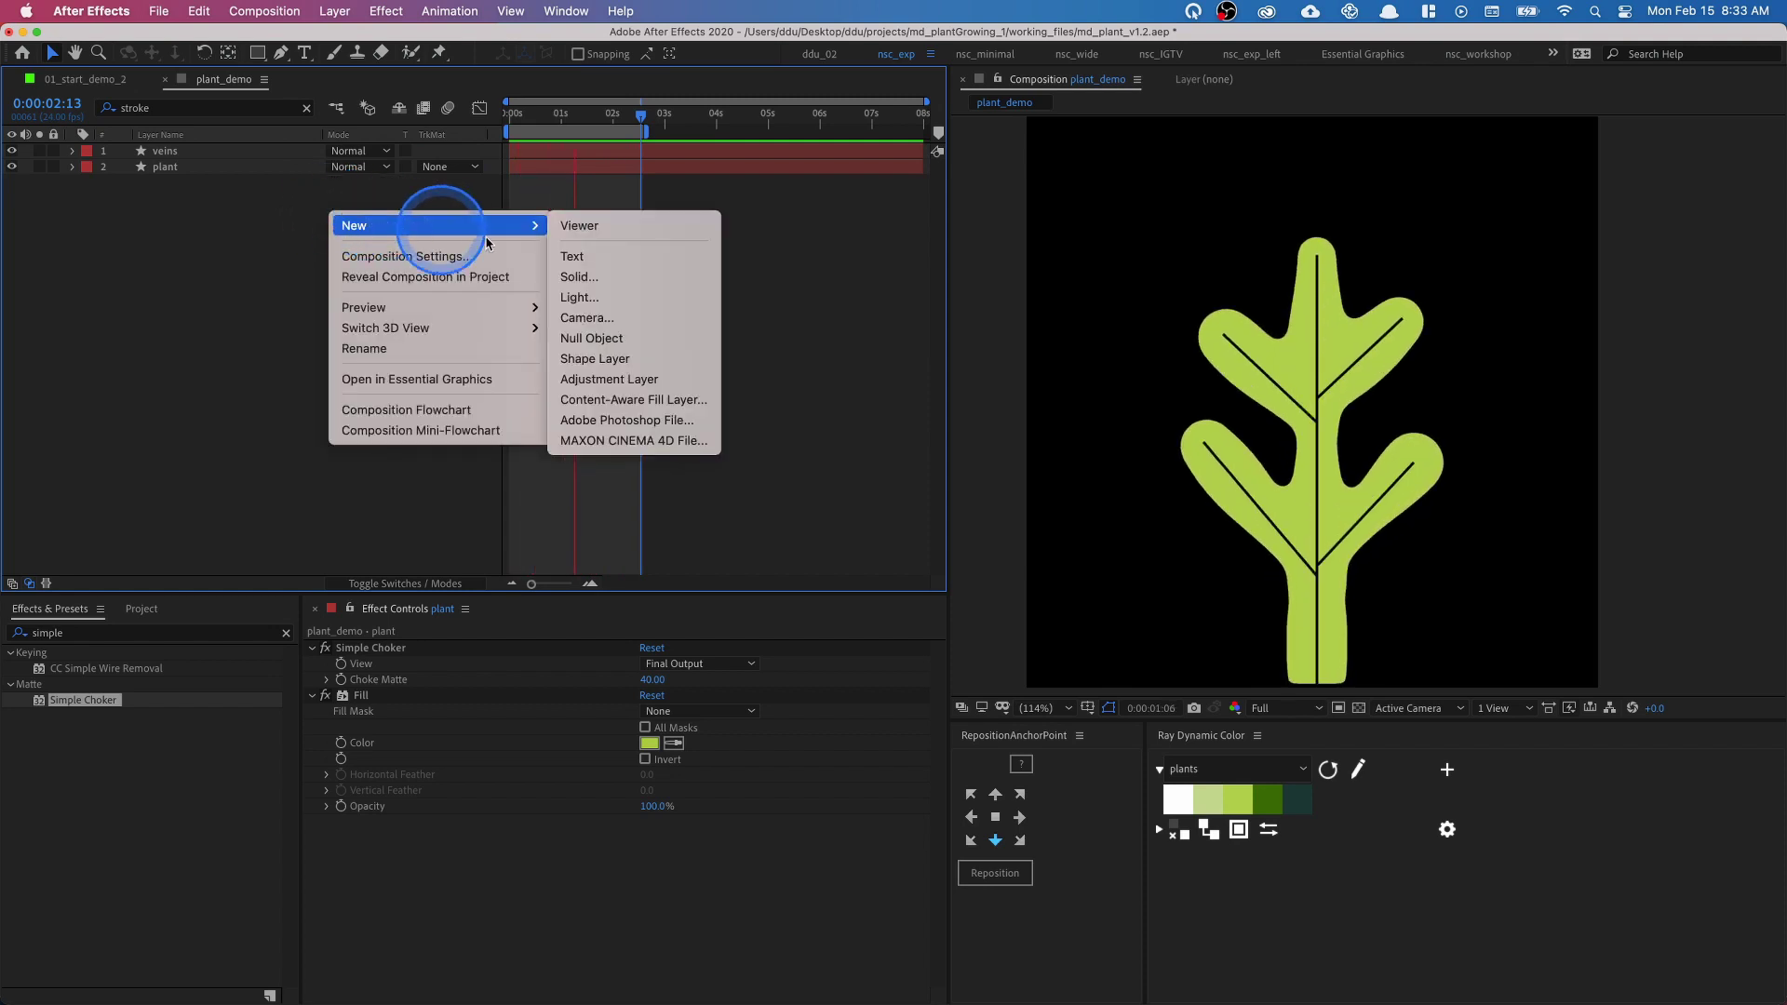
click(677, 374)
key(Return)
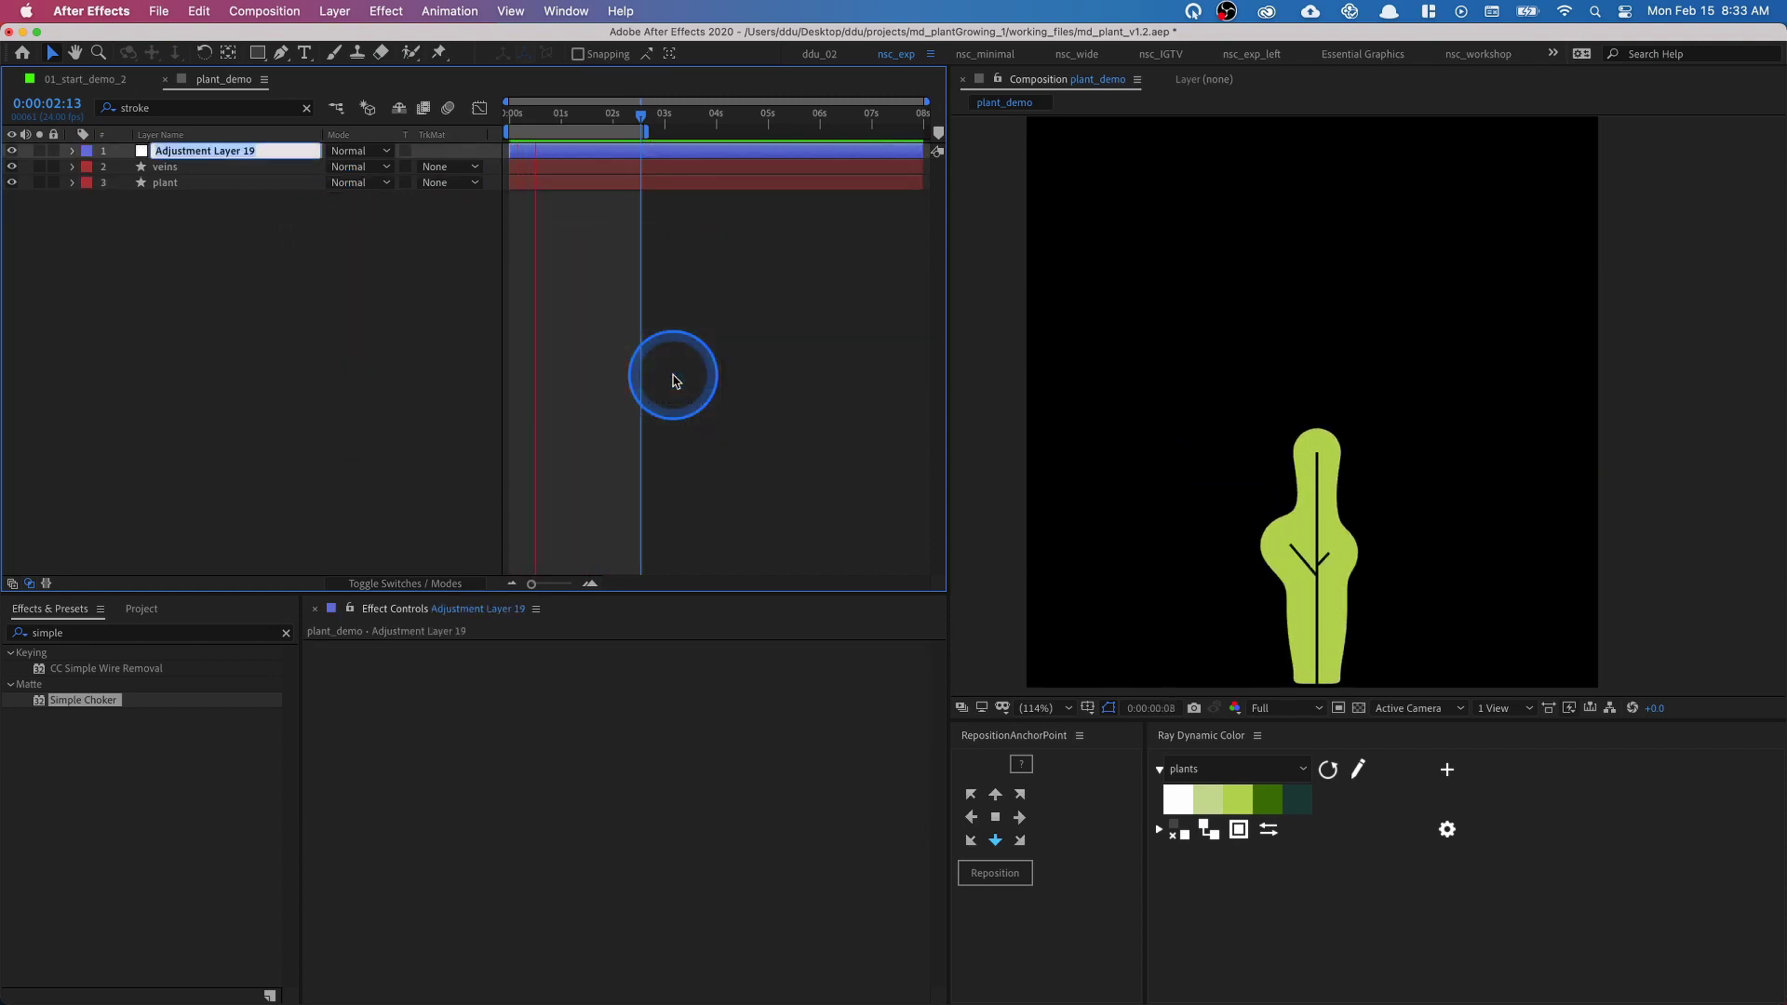
text(bend)
key(Return)
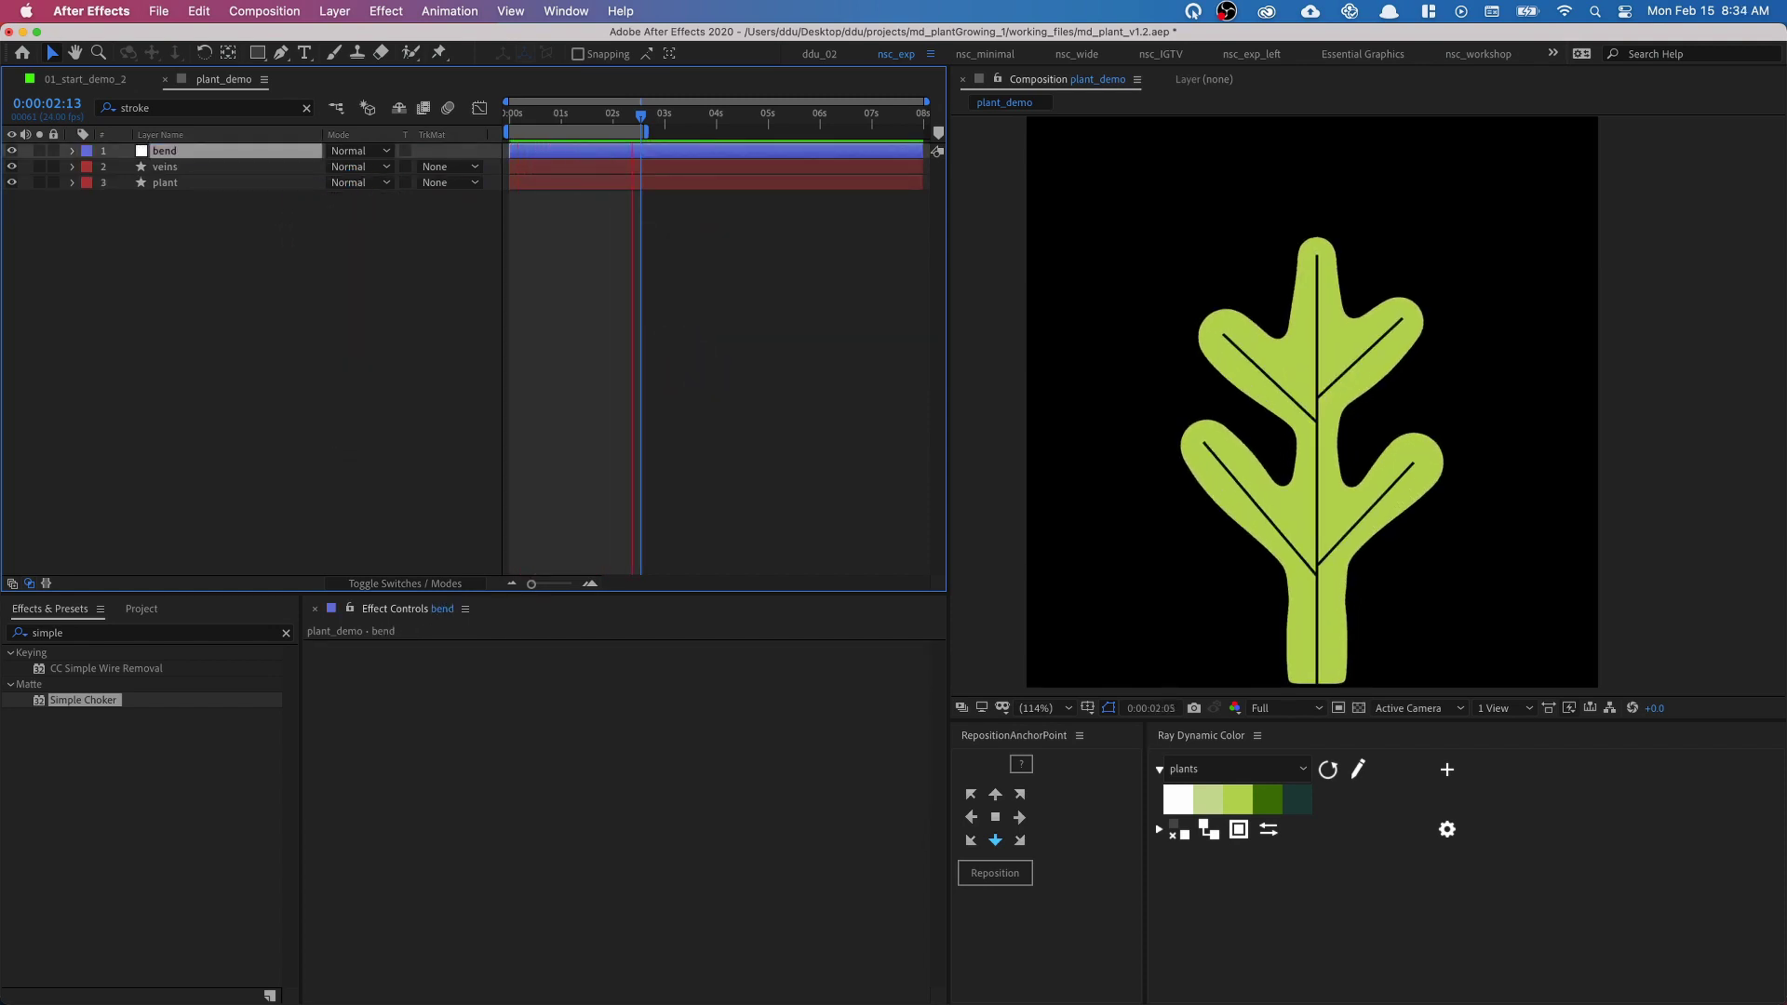
- Apply the CC Bend It effect to the bend layer and stop the preview
key(ctrl+space)
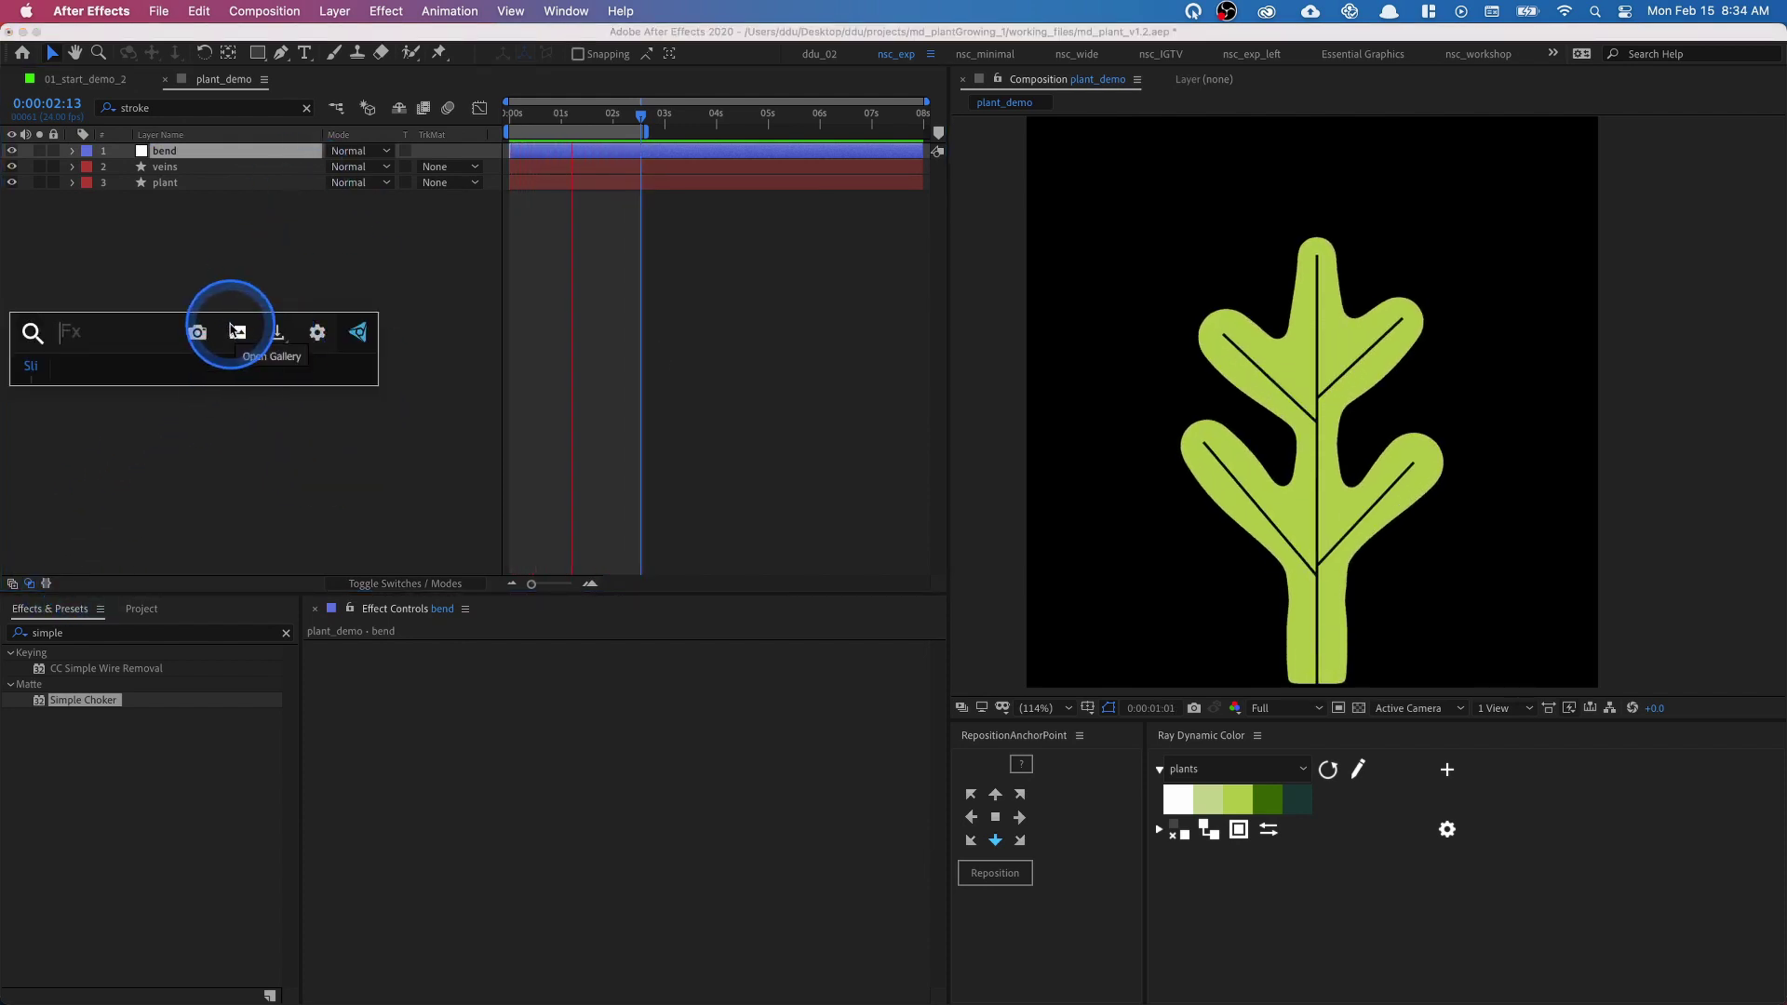
text(cc bend)
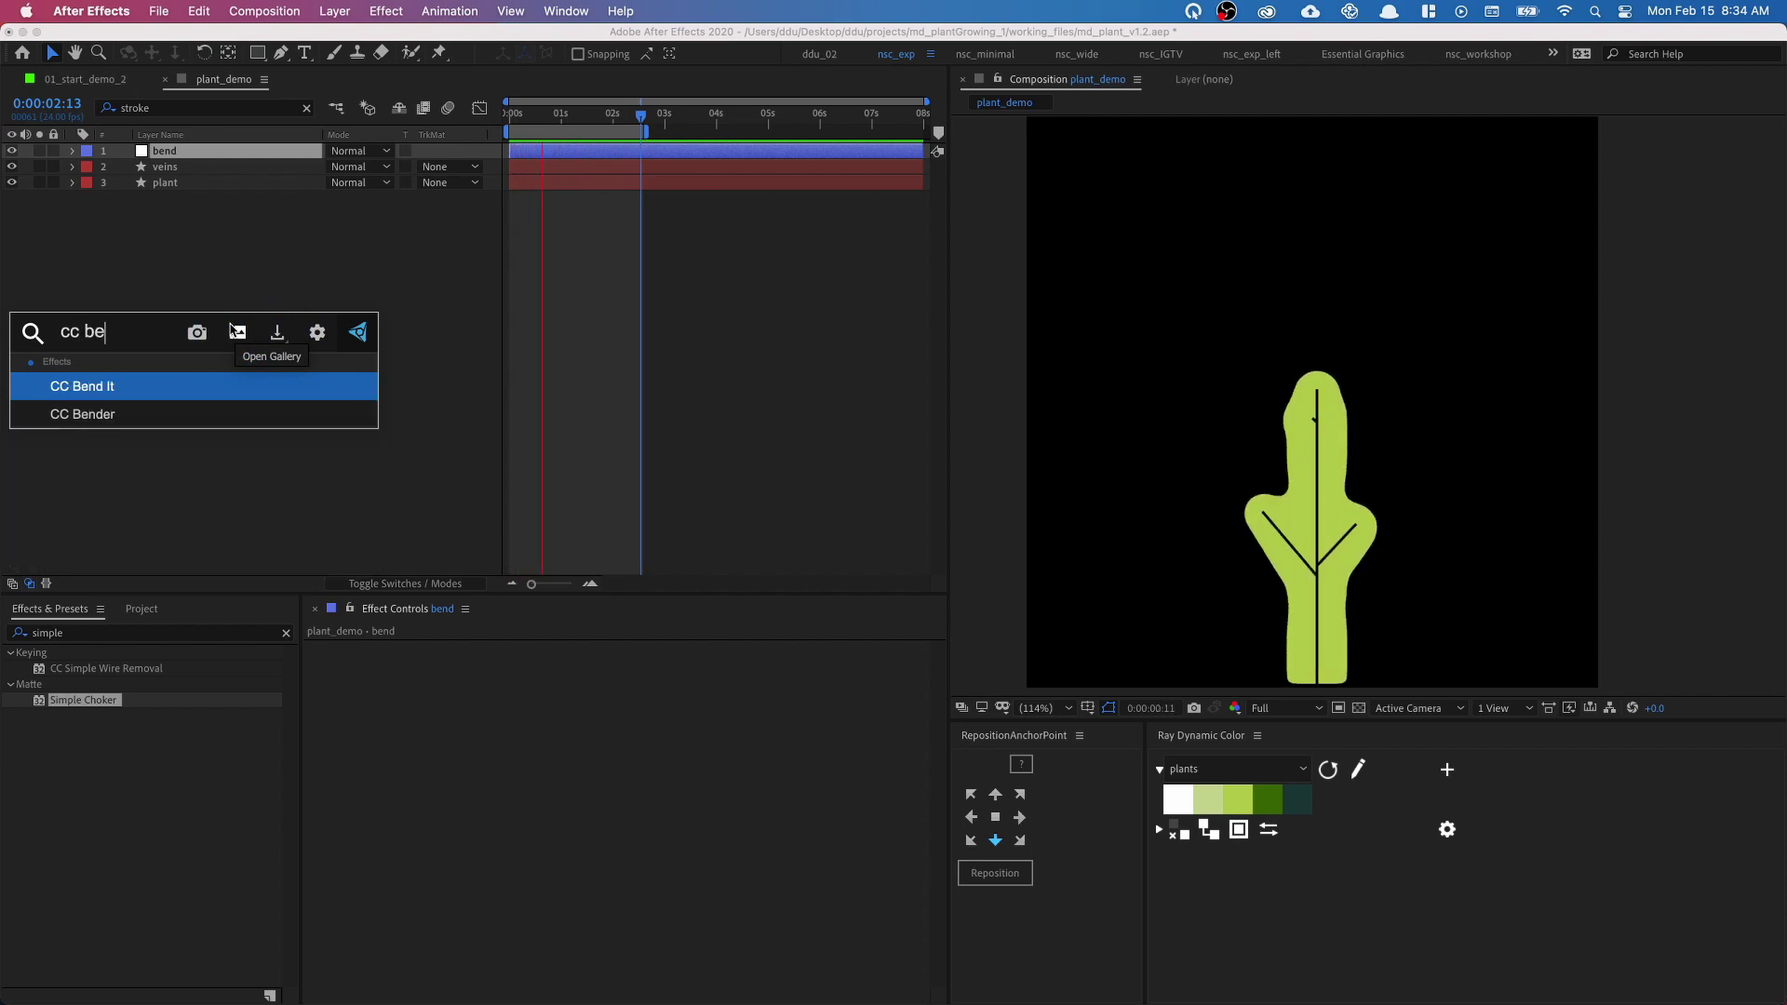
key(Return)
key(space)
- Move the CC Bend It End point straight up above the plant's tip, to about 540, 126
drag(1350, 363, 1353, 313)
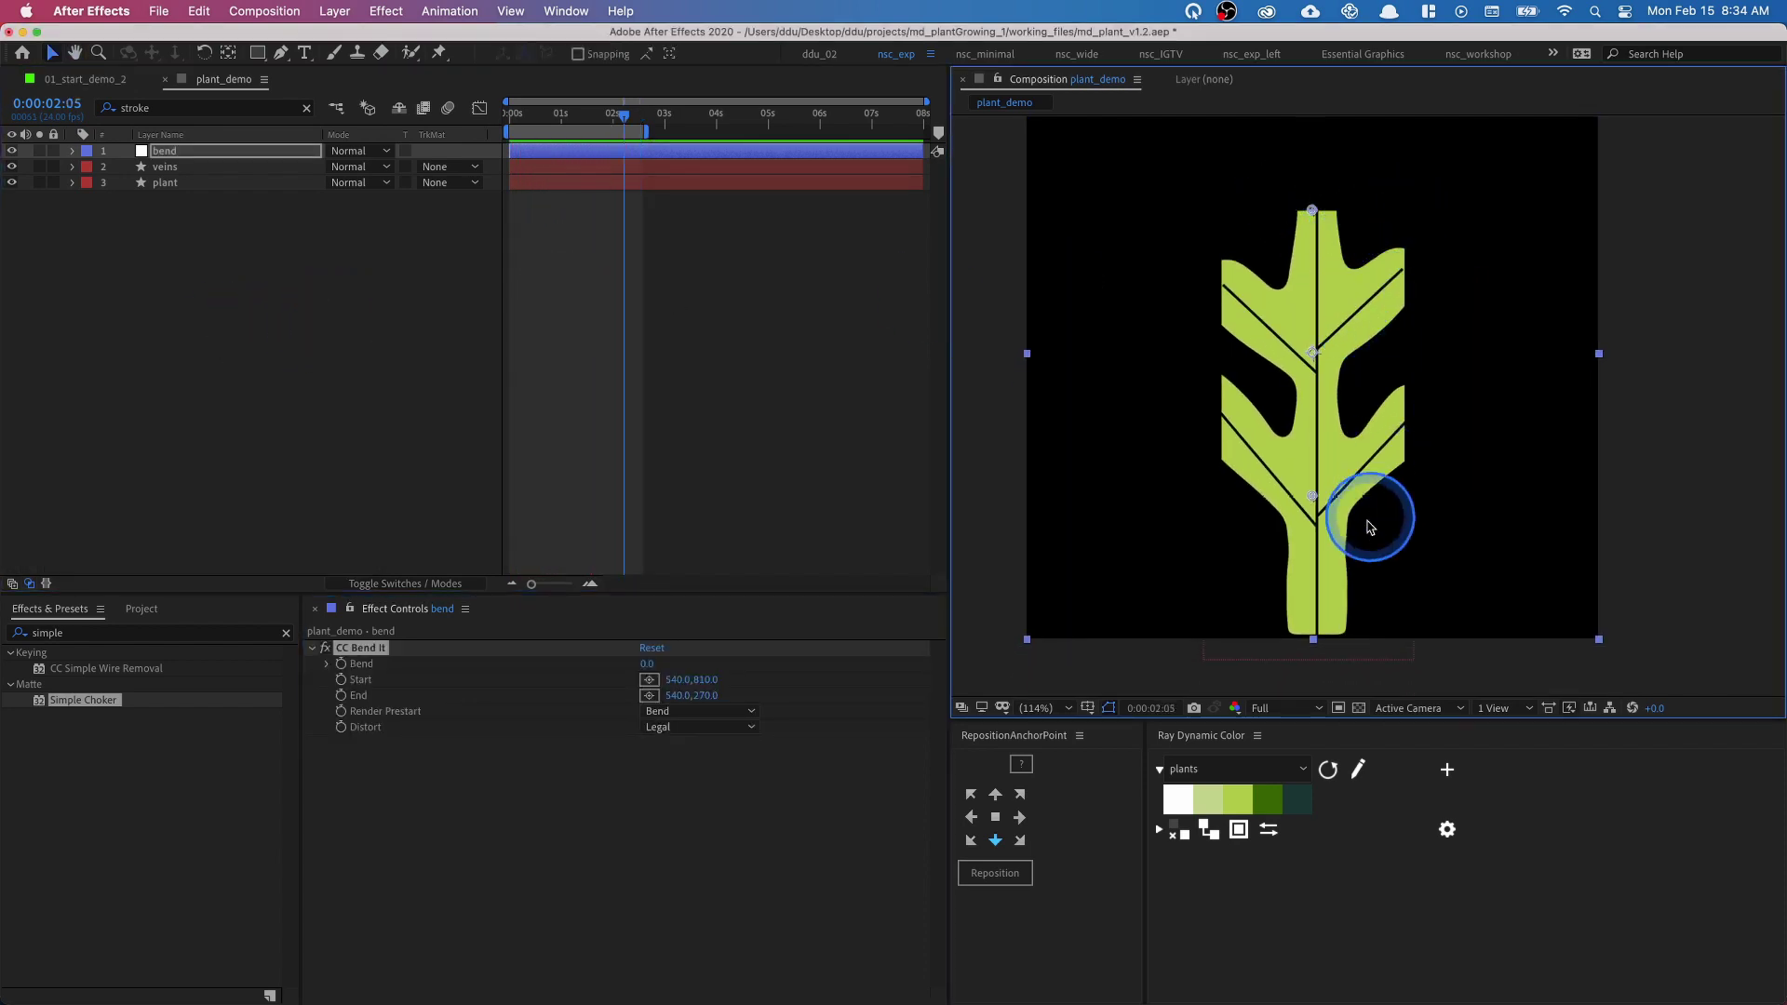
drag(1368, 522, 1342, 487)
drag(1224, 237, 1219, 299)
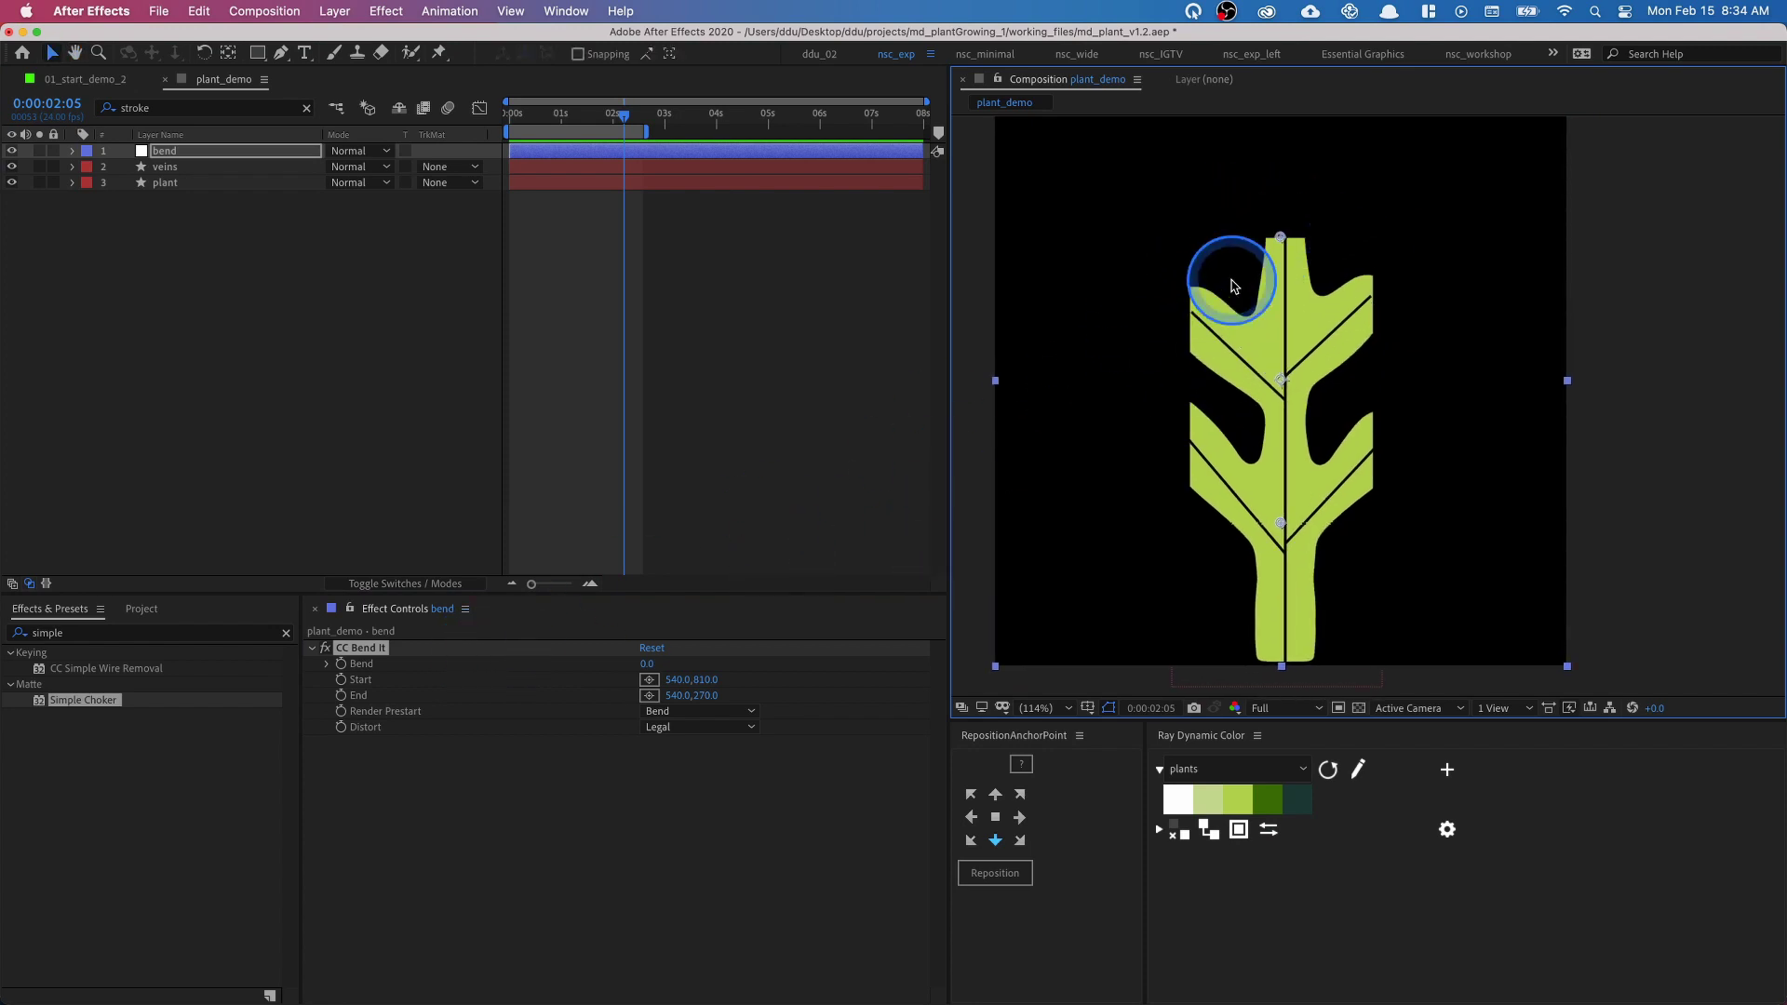
drag(1280, 238, 1293, 204)
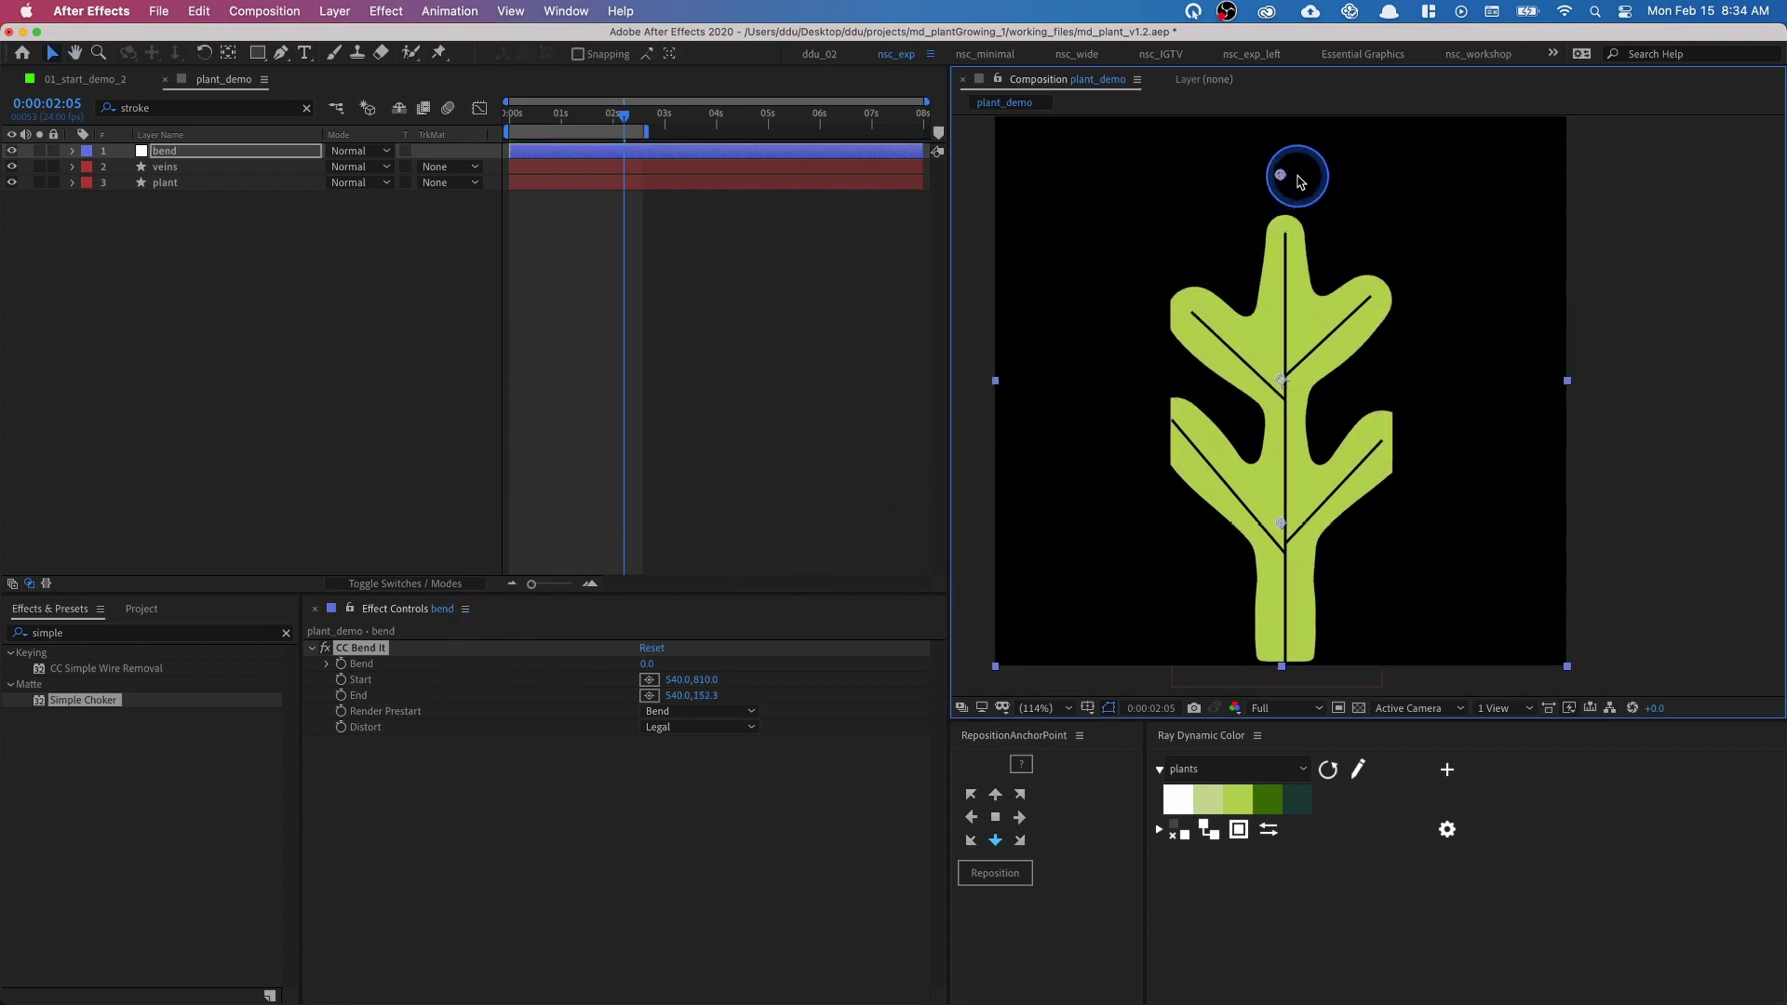
- Move the CC Bend It Start point straight down below the stem's base, just outside the composition, to about 540, 1137
scroll(1275, 372, down, 5)
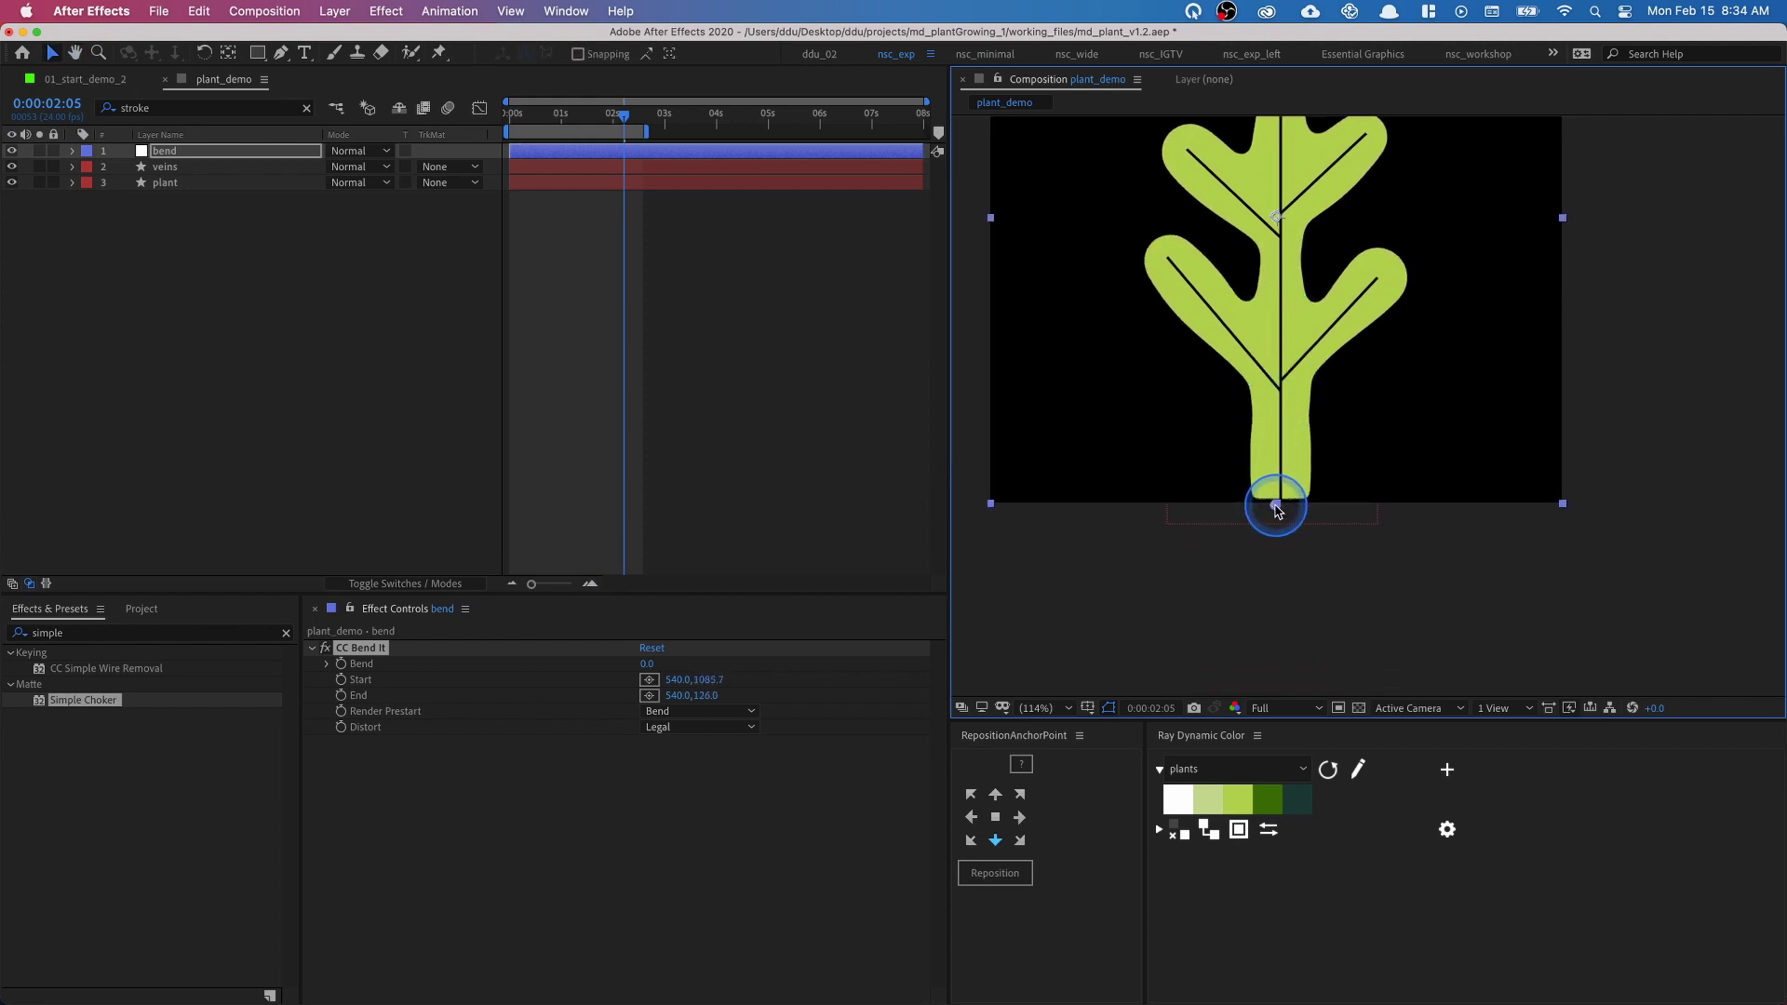
scroll(1287, 506, up, 3)
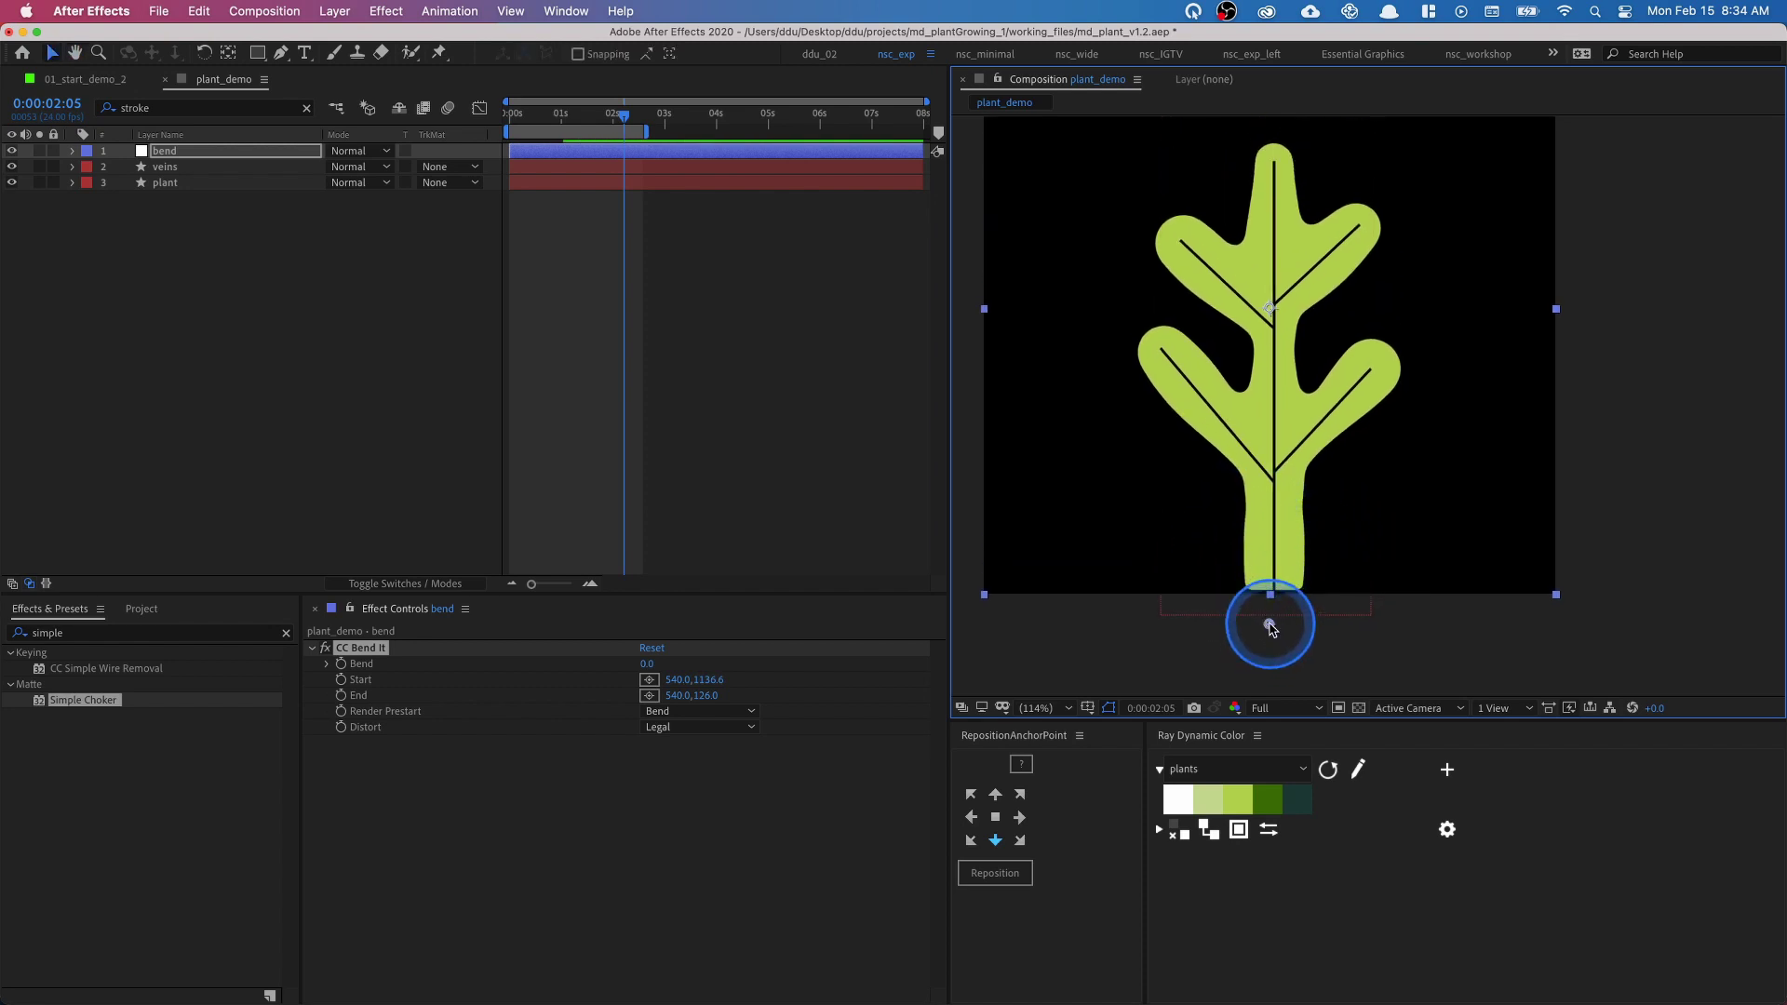
scroll(1185, 447, up, 1)
- Try out CC Bend It's Bend amount, reset it to 0 and keyframe it at the start of the timeline
drag(649, 664, 572, 661)
click(652, 649)
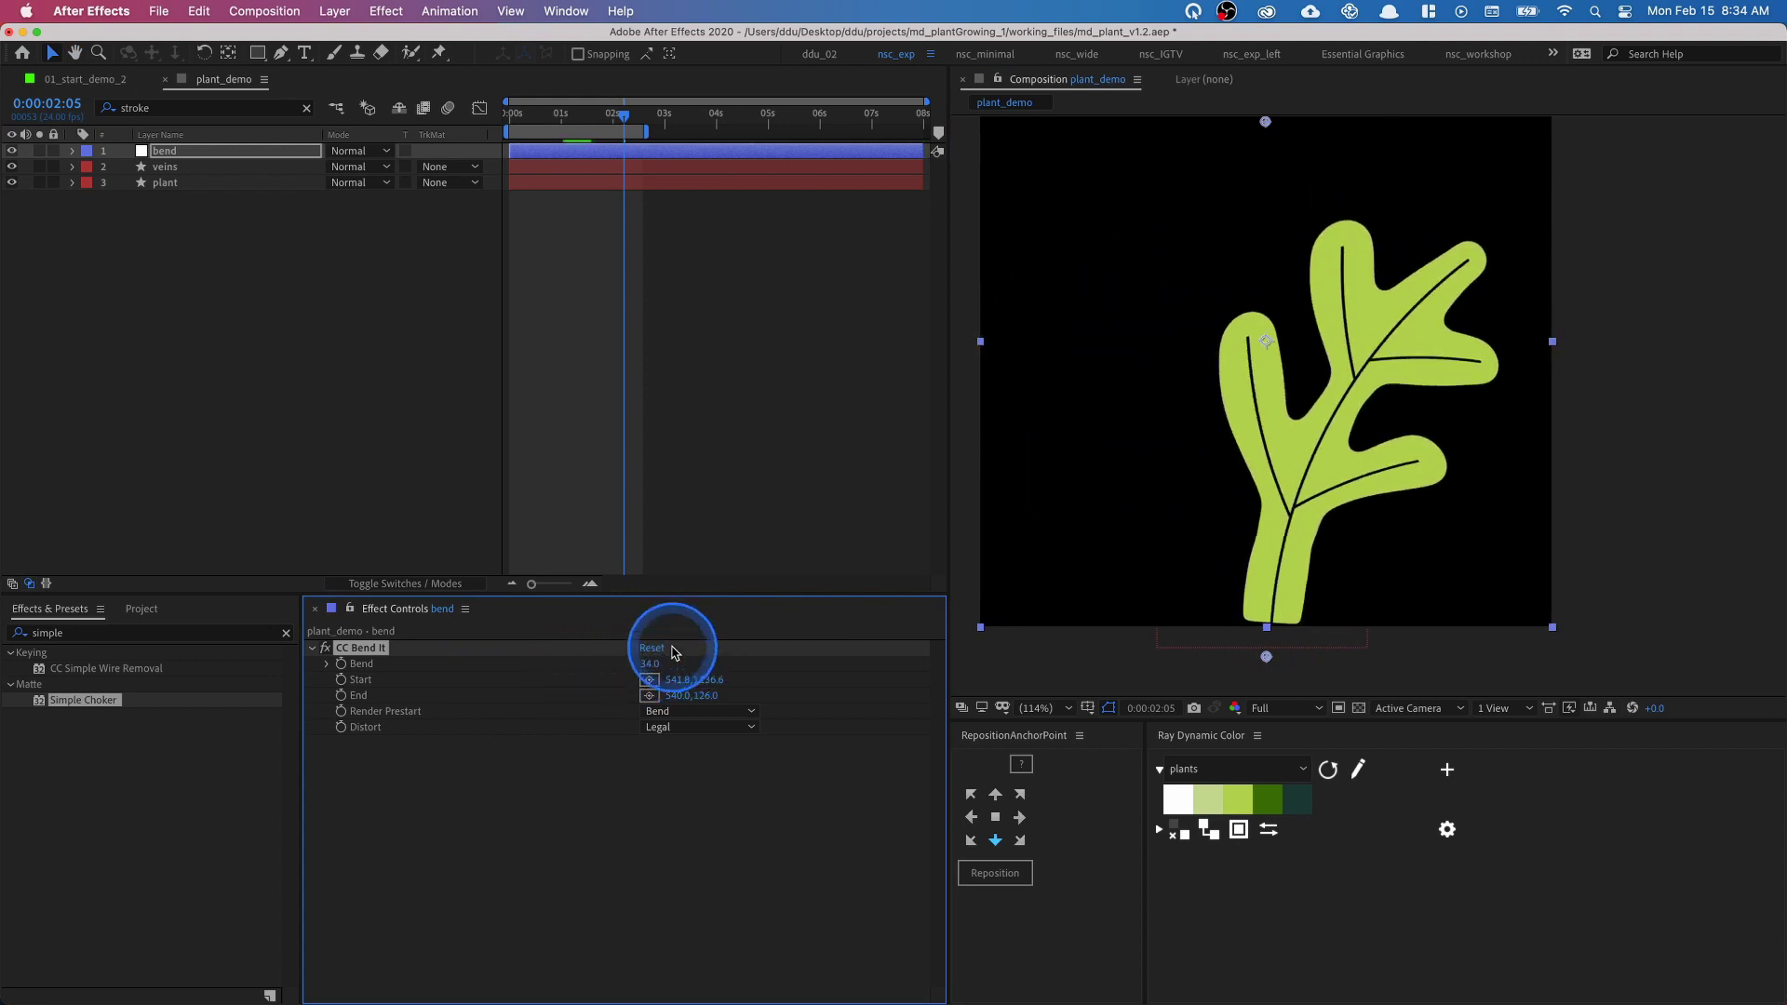
drag(584, 126, 446, 132)
drag(1213, 302, 1224, 387)
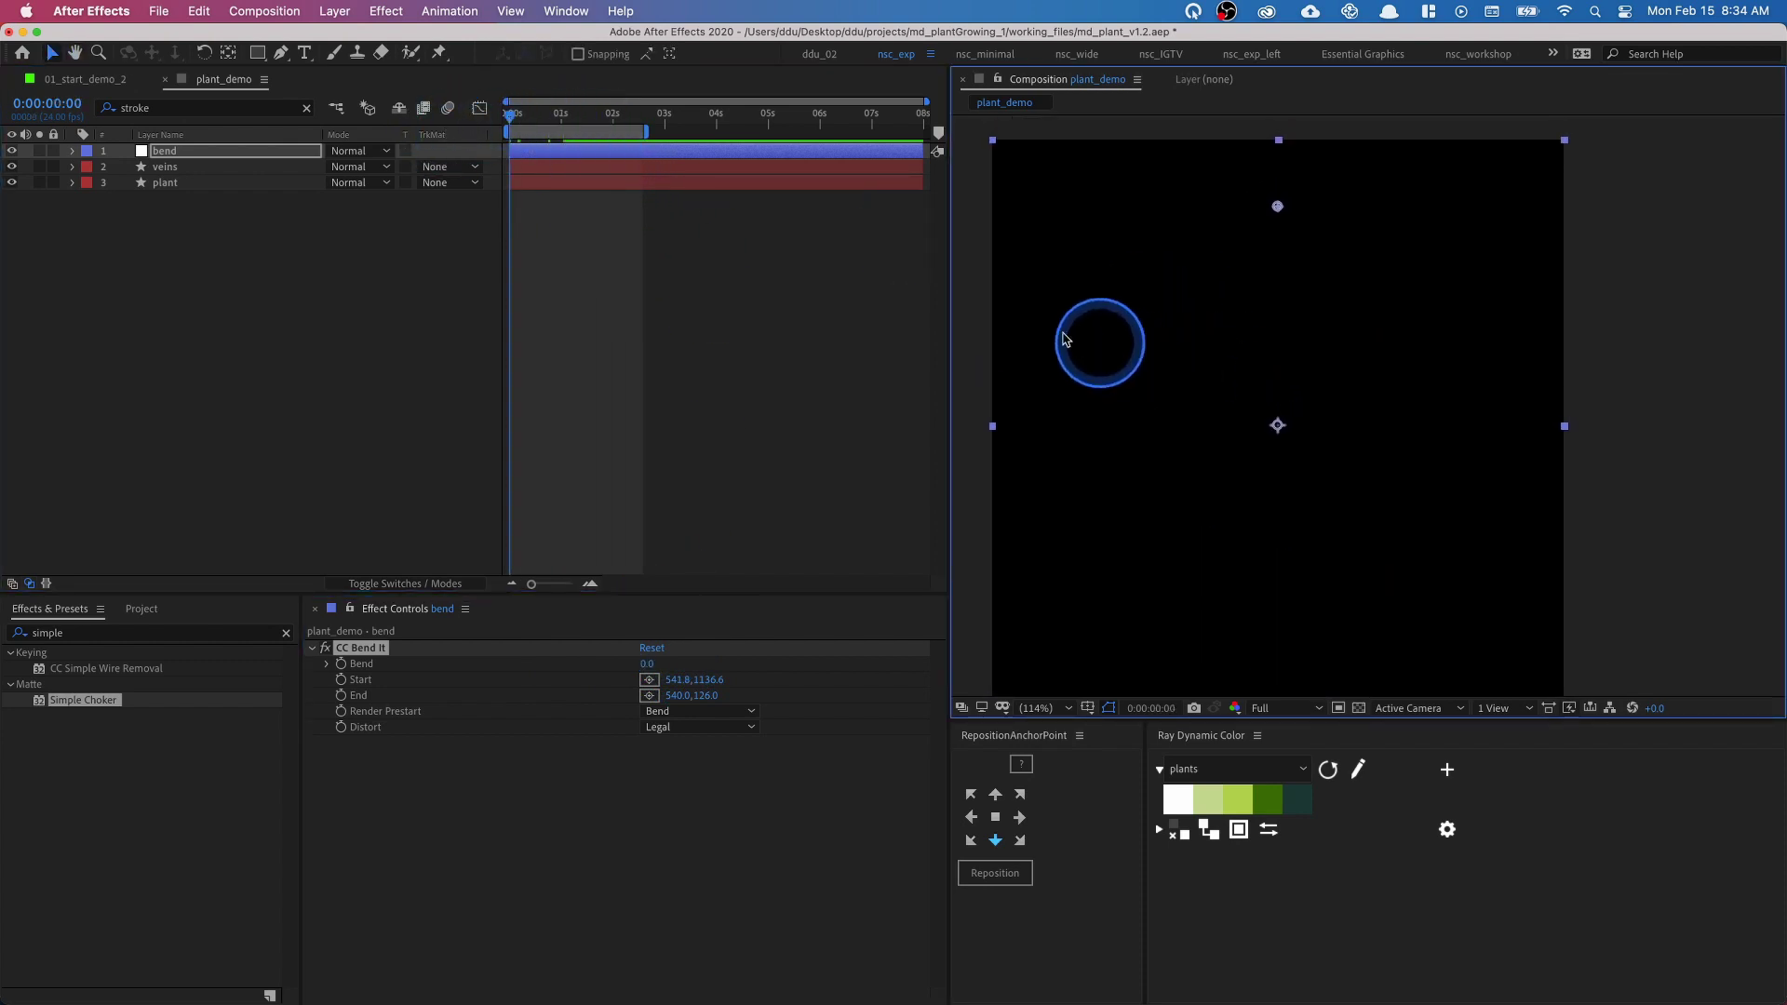
click(344, 669)
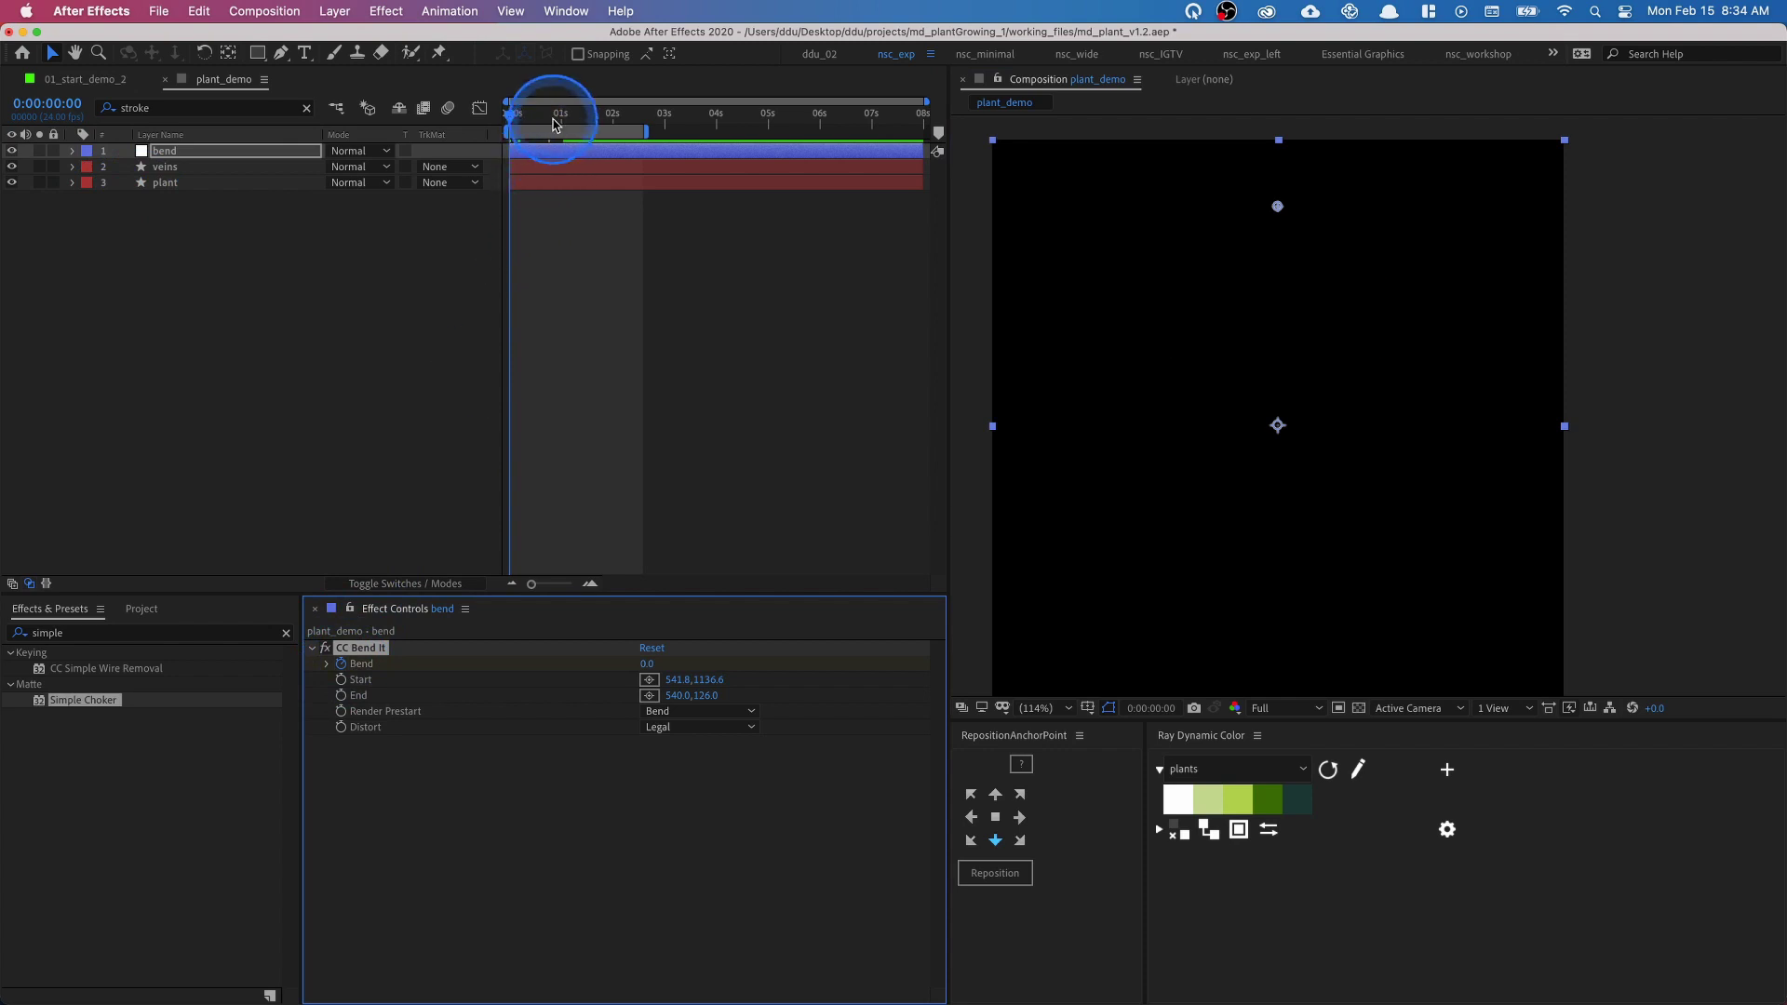
- Set the Bend value of the bend layer to -15 at 0:00:01:11
drag(554, 124, 583, 124)
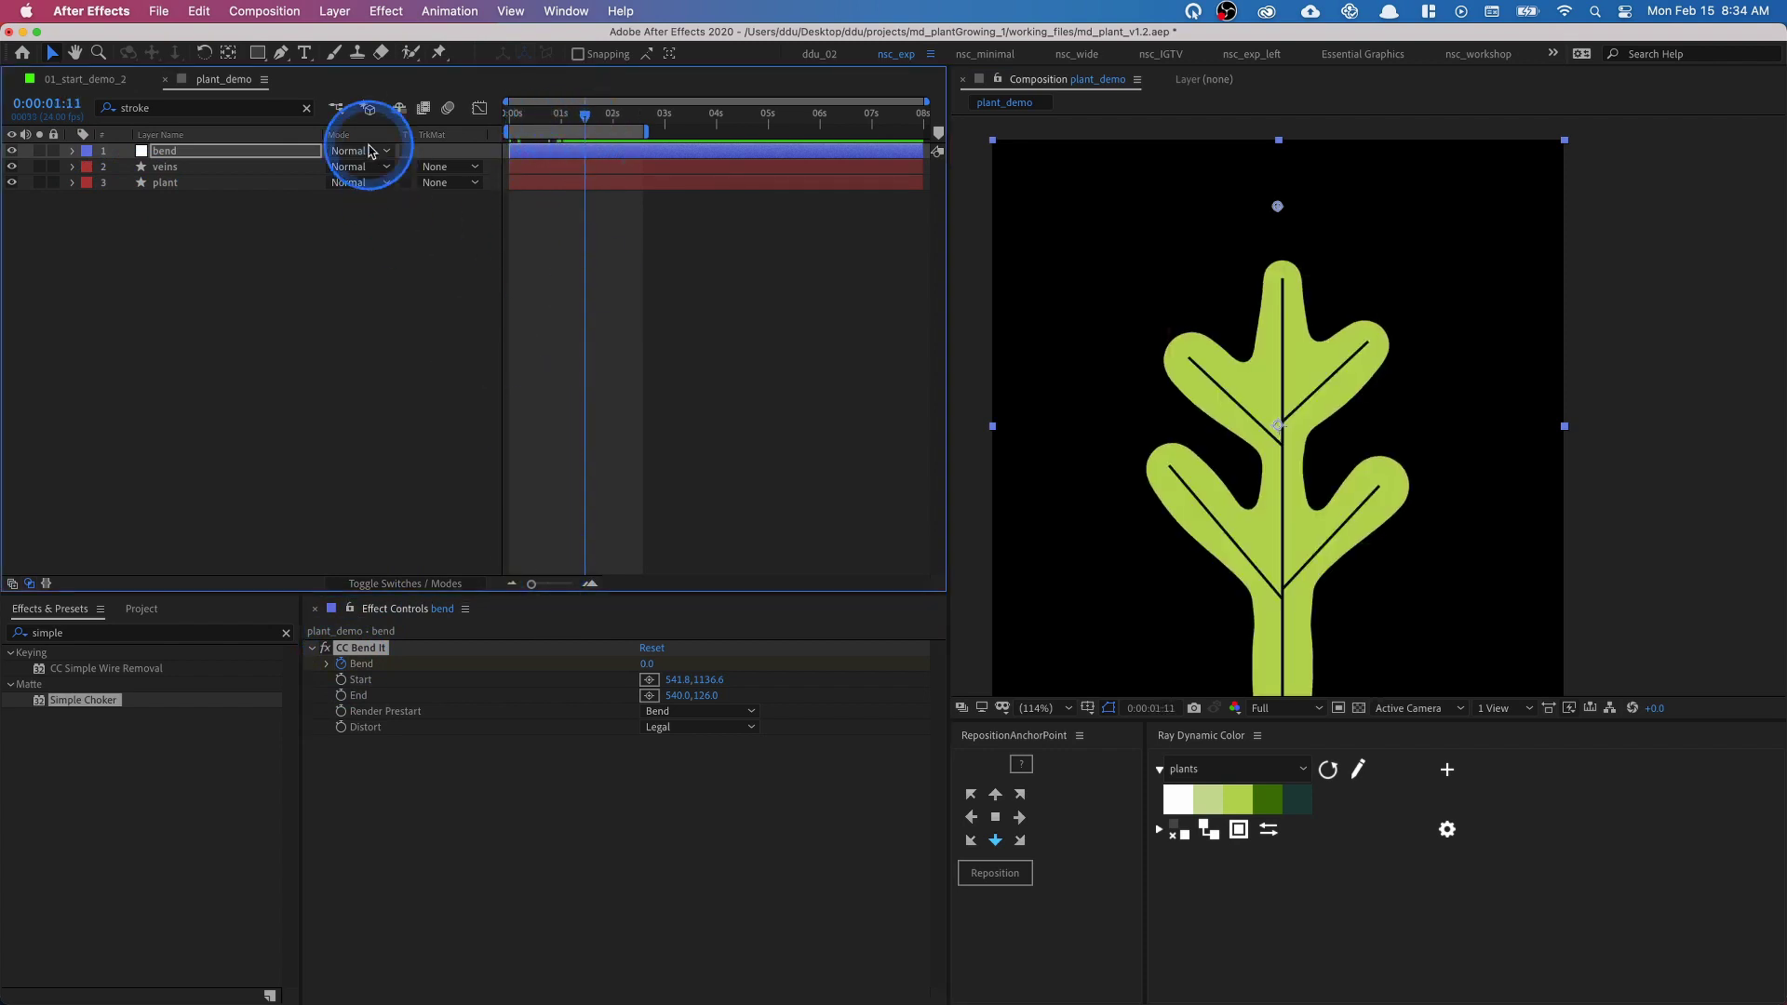
click(650, 666)
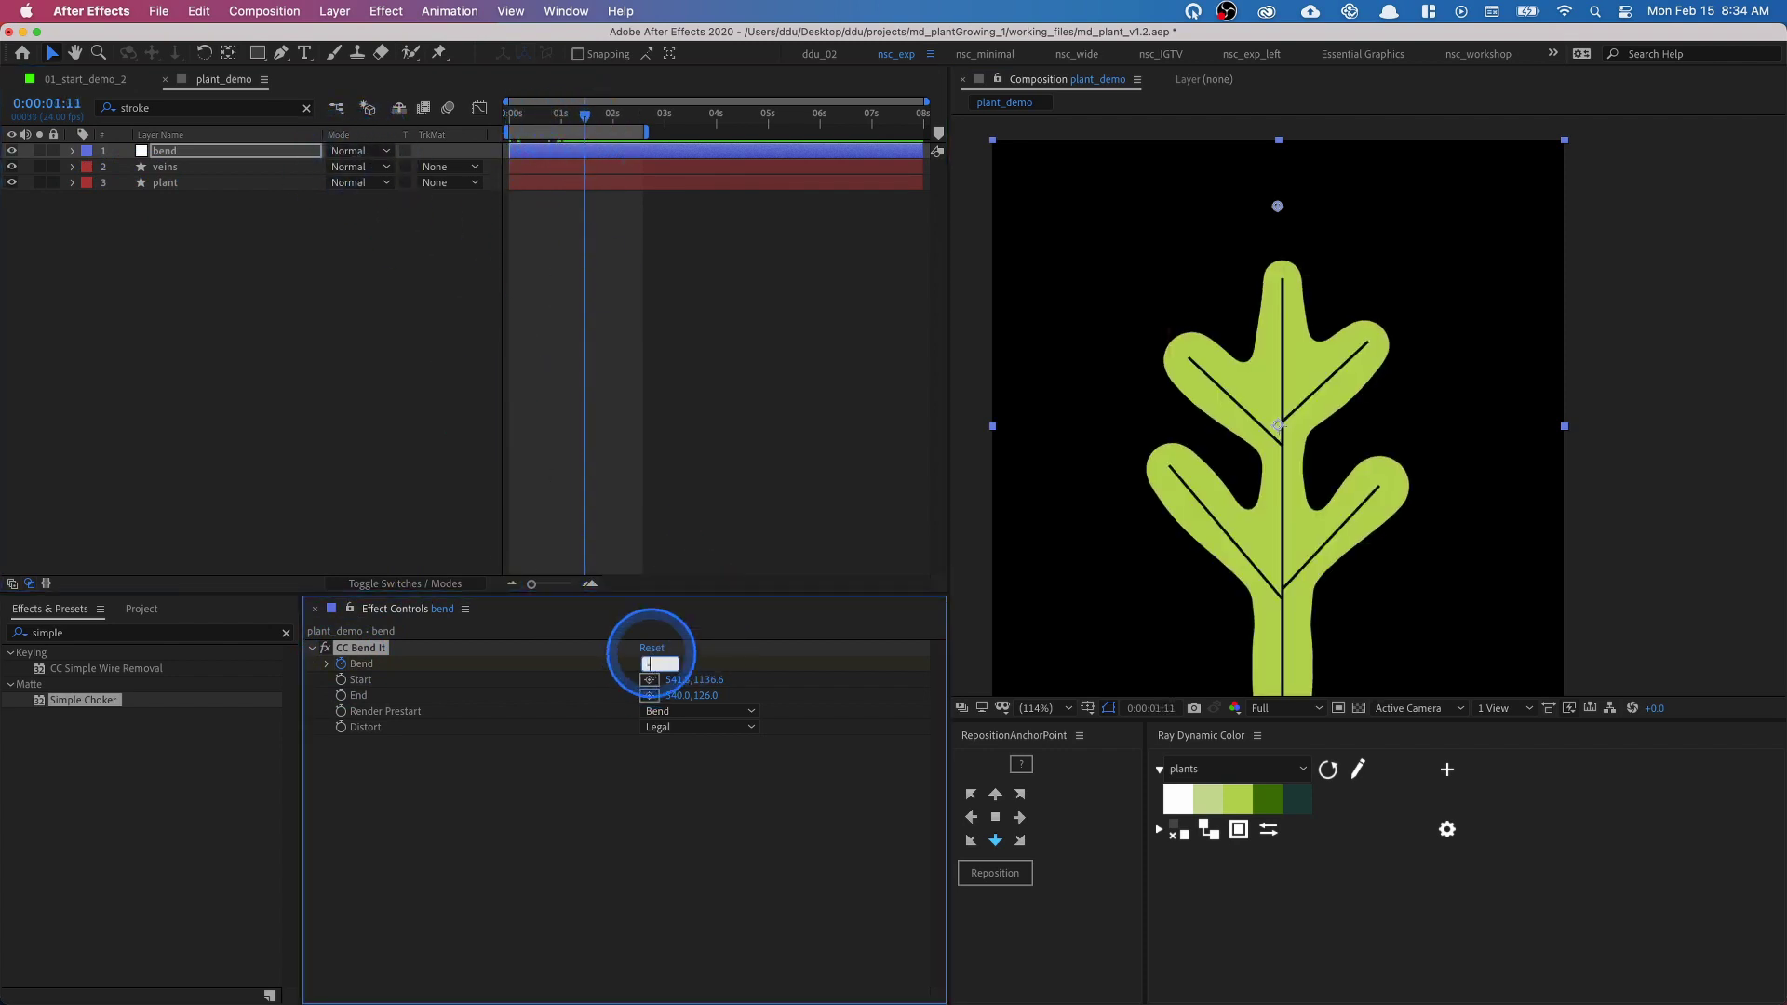
text(-15)
key(Return)
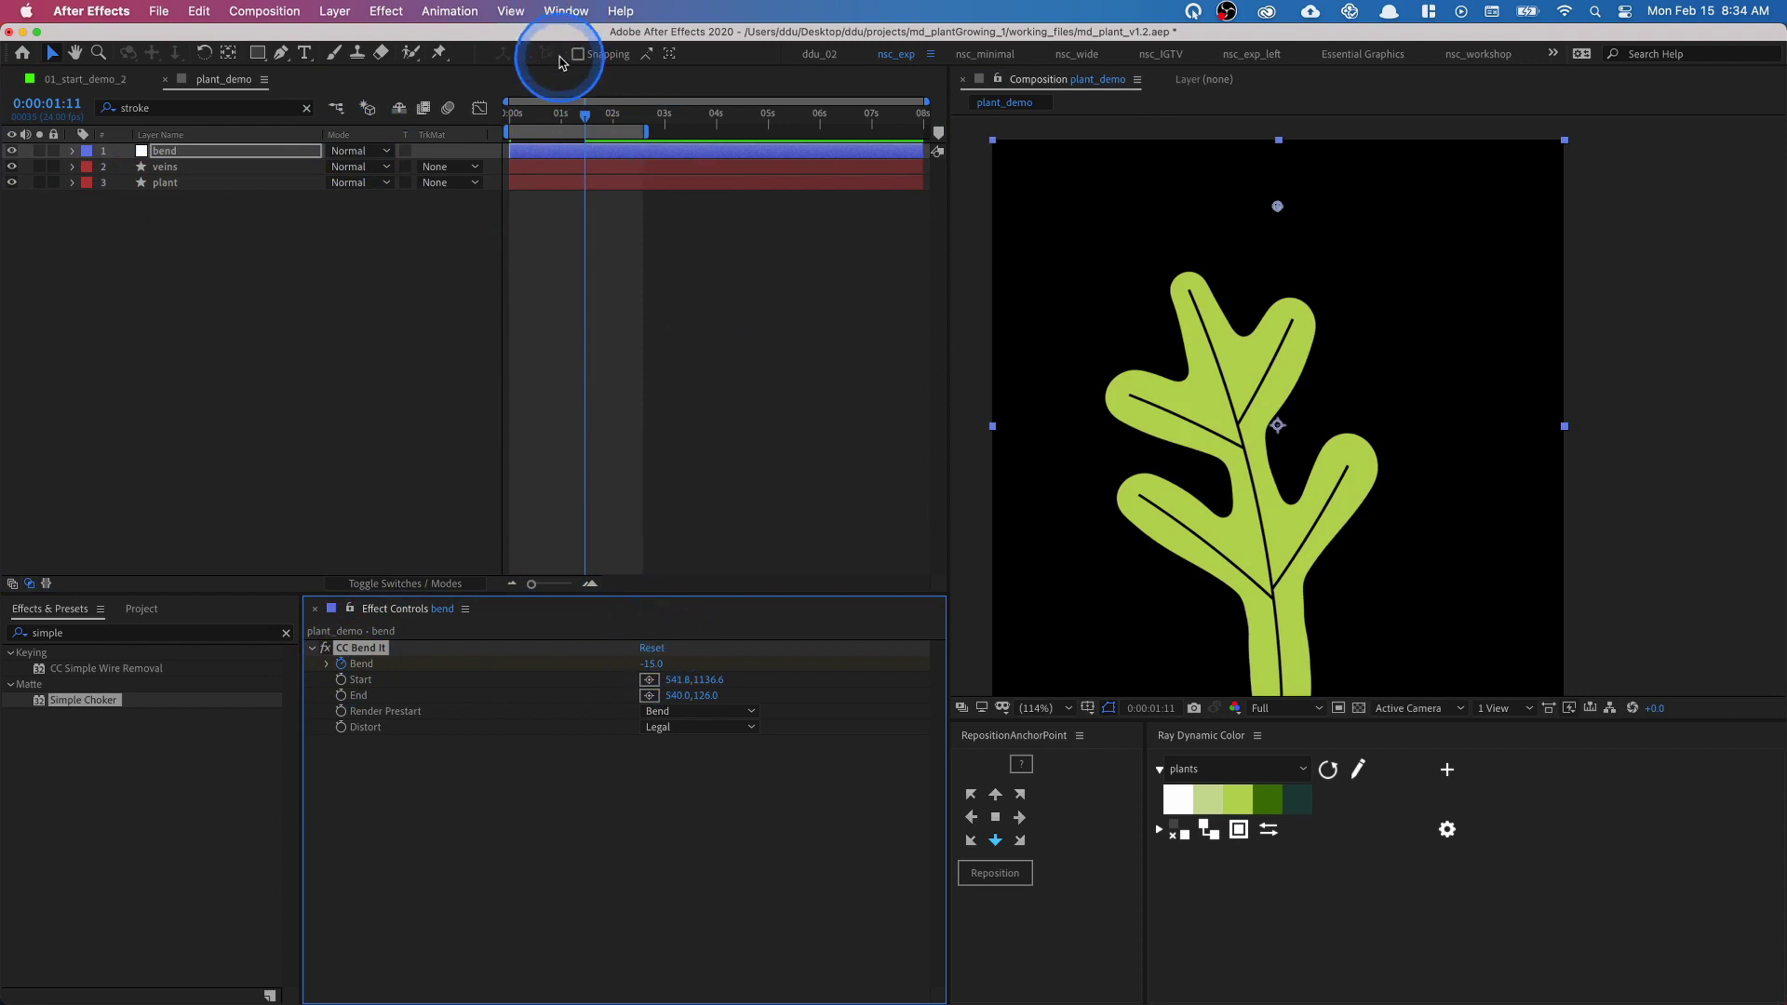
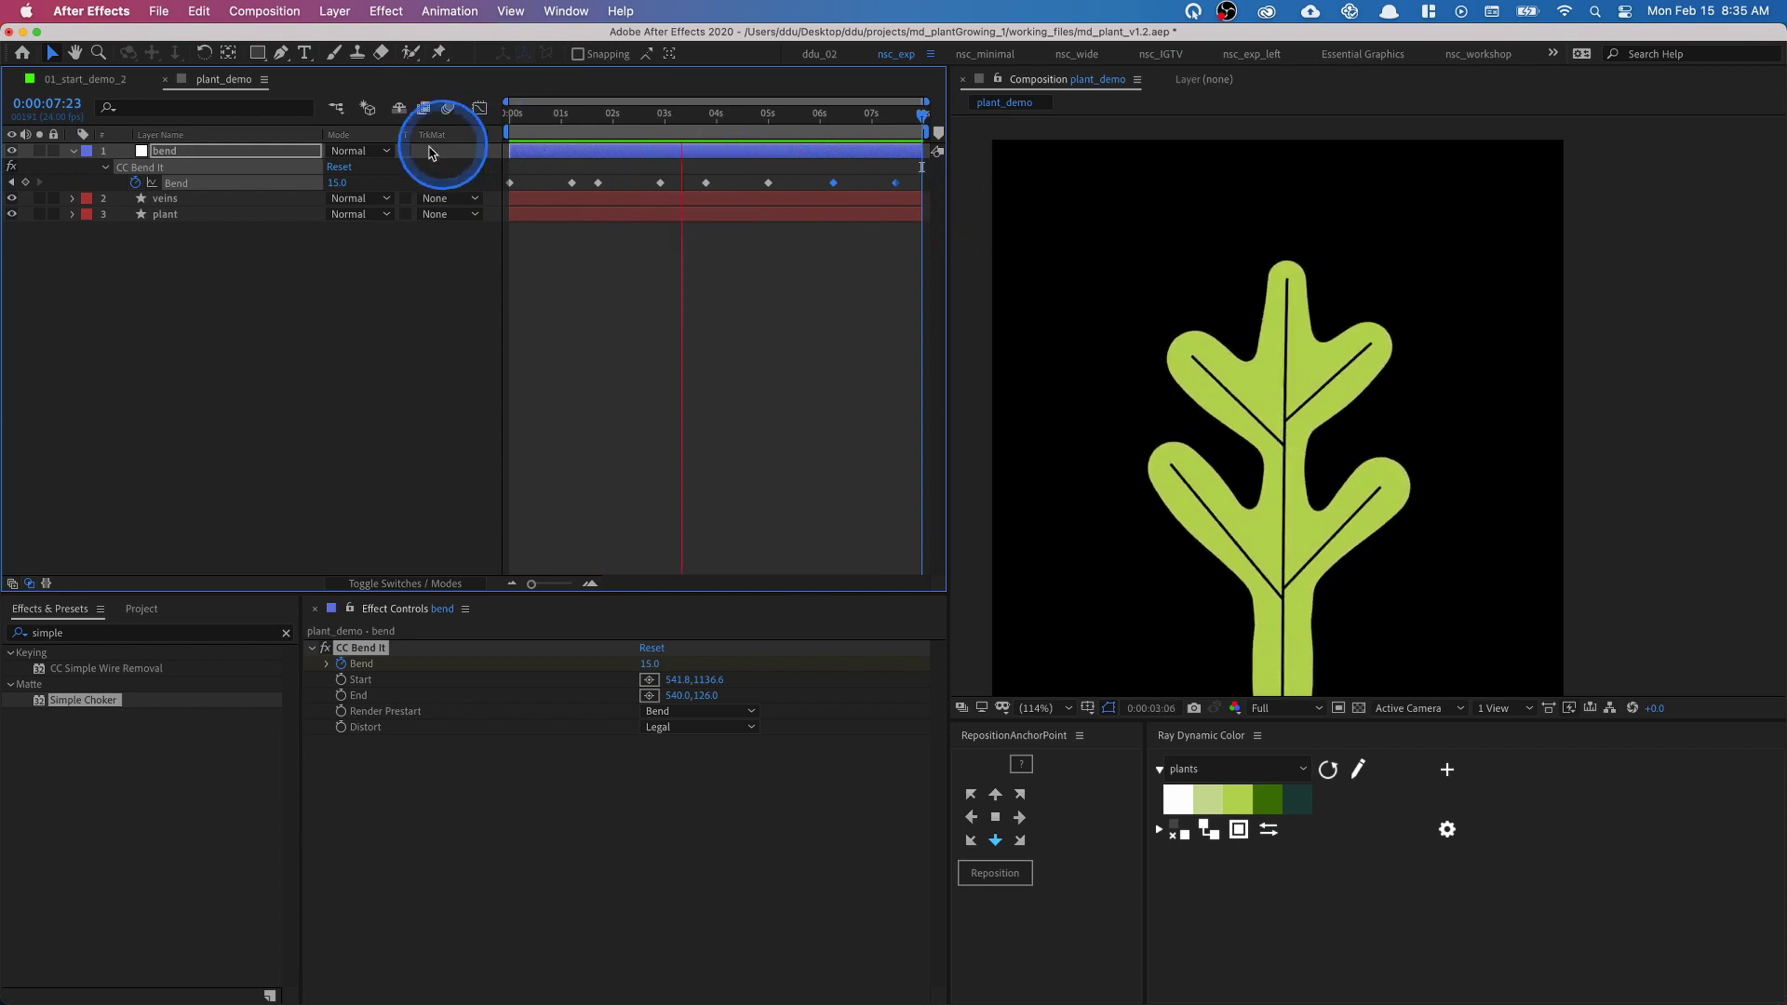
- Stop the preview, undo the repeated Bend keyframes so only the first two remain, and return to the start
click(745, 191)
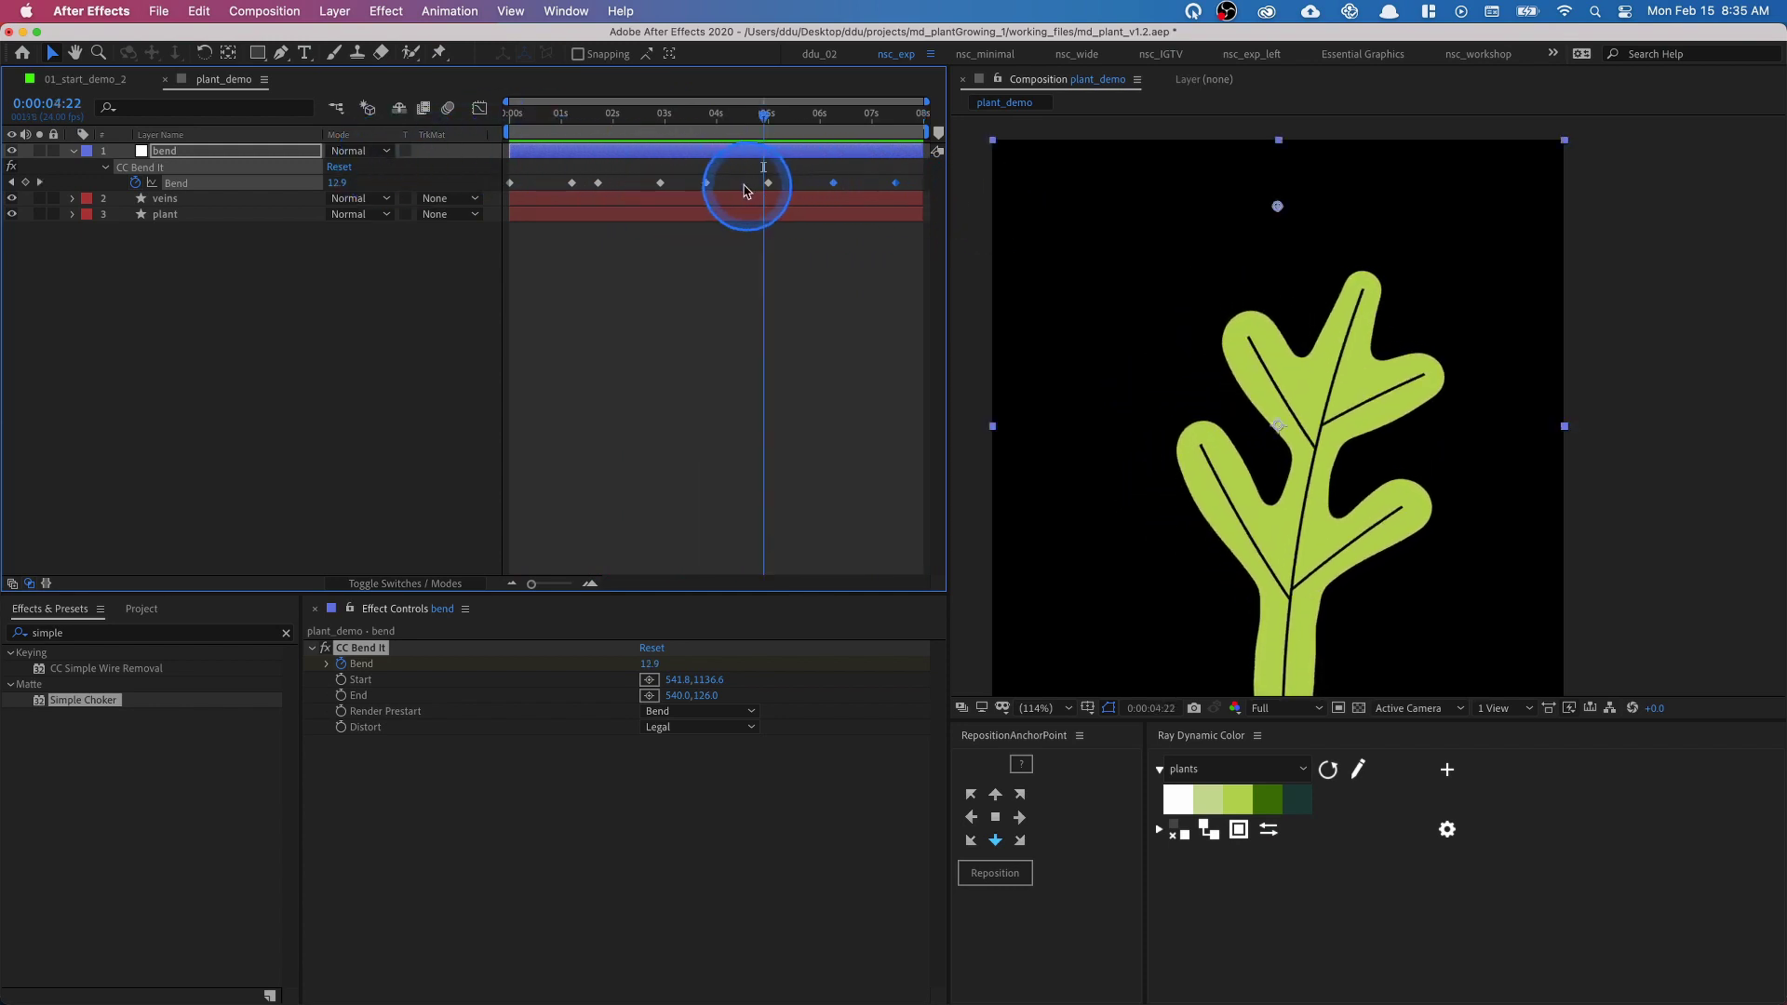
key(super+z)
key(super+z)
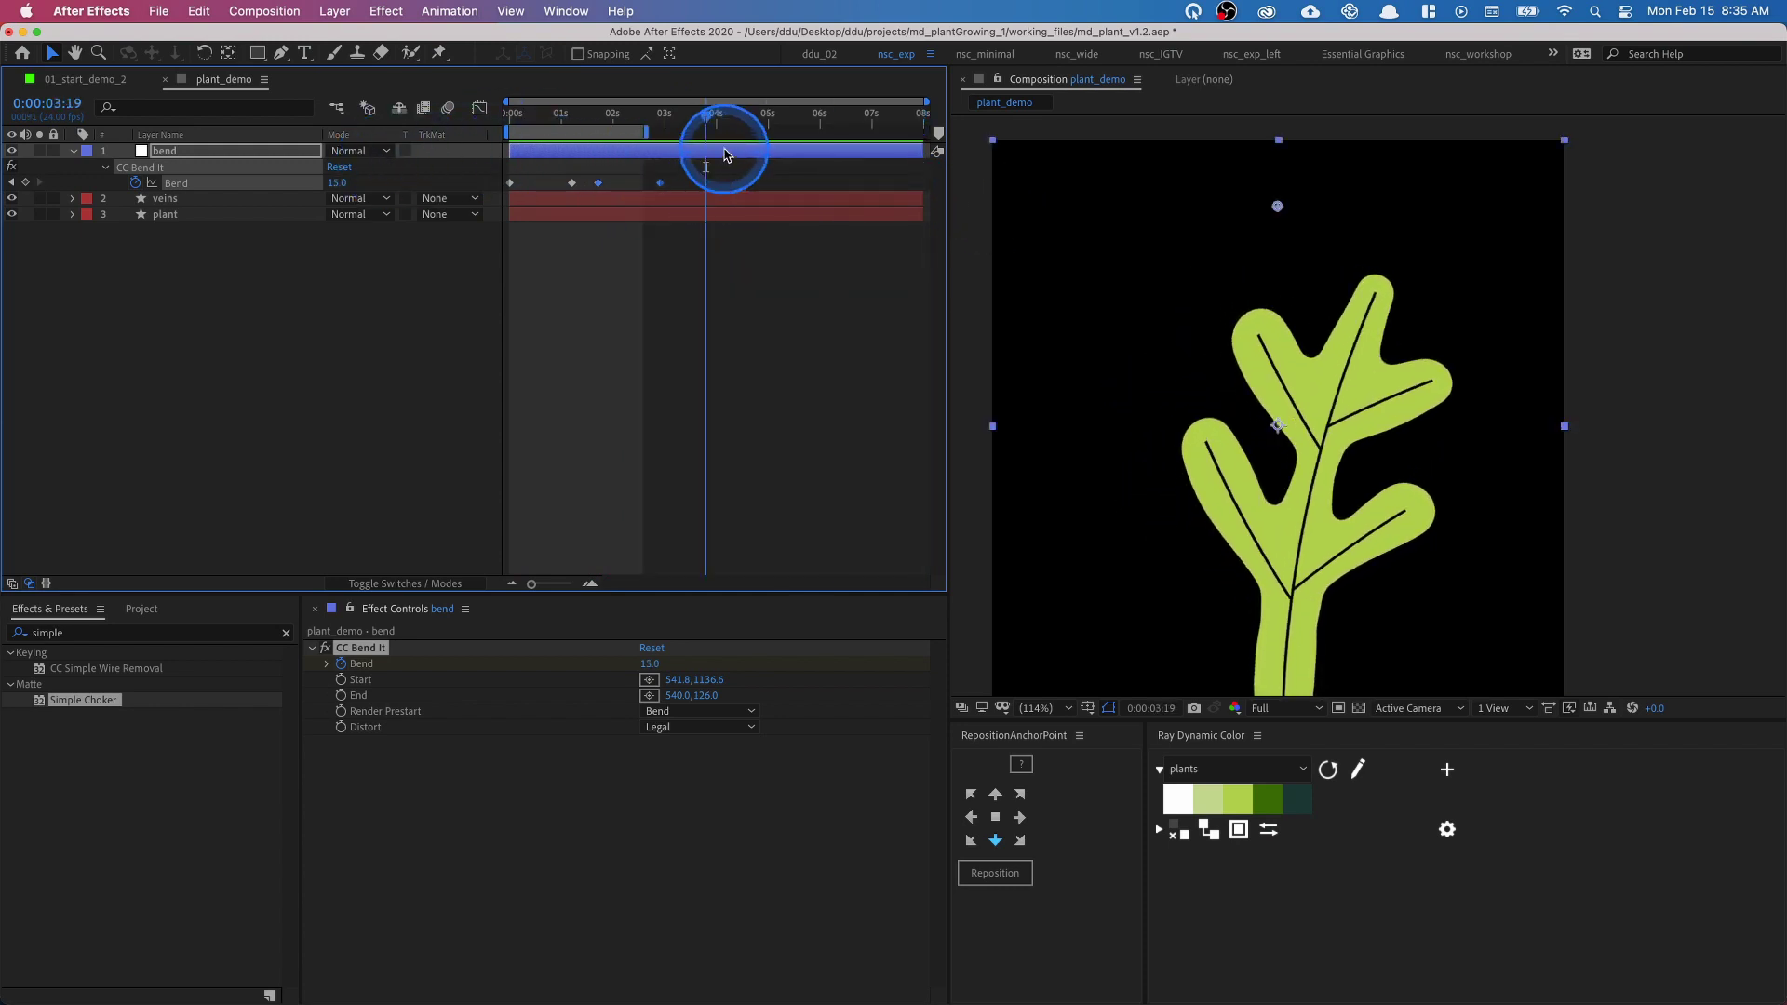
drag(554, 118, 451, 118)
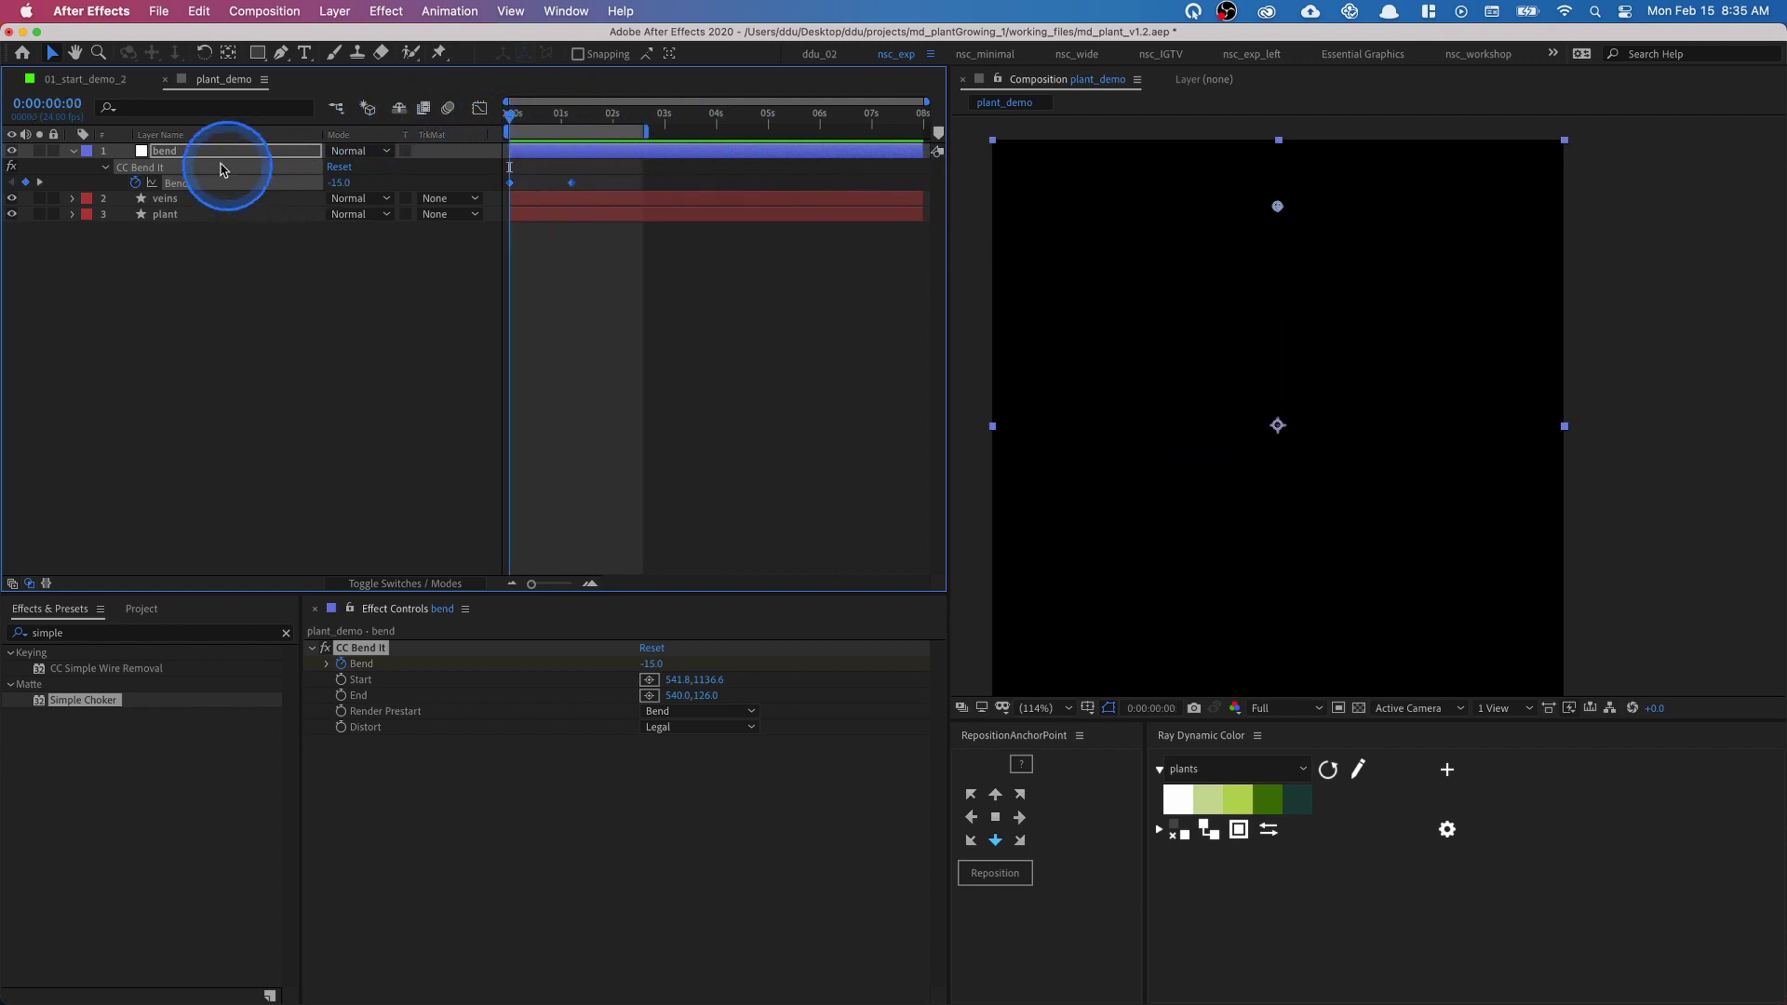
- Add the expression loopOut("pingpong") to the Bend property of CC Bend It
alt+click(137, 183)
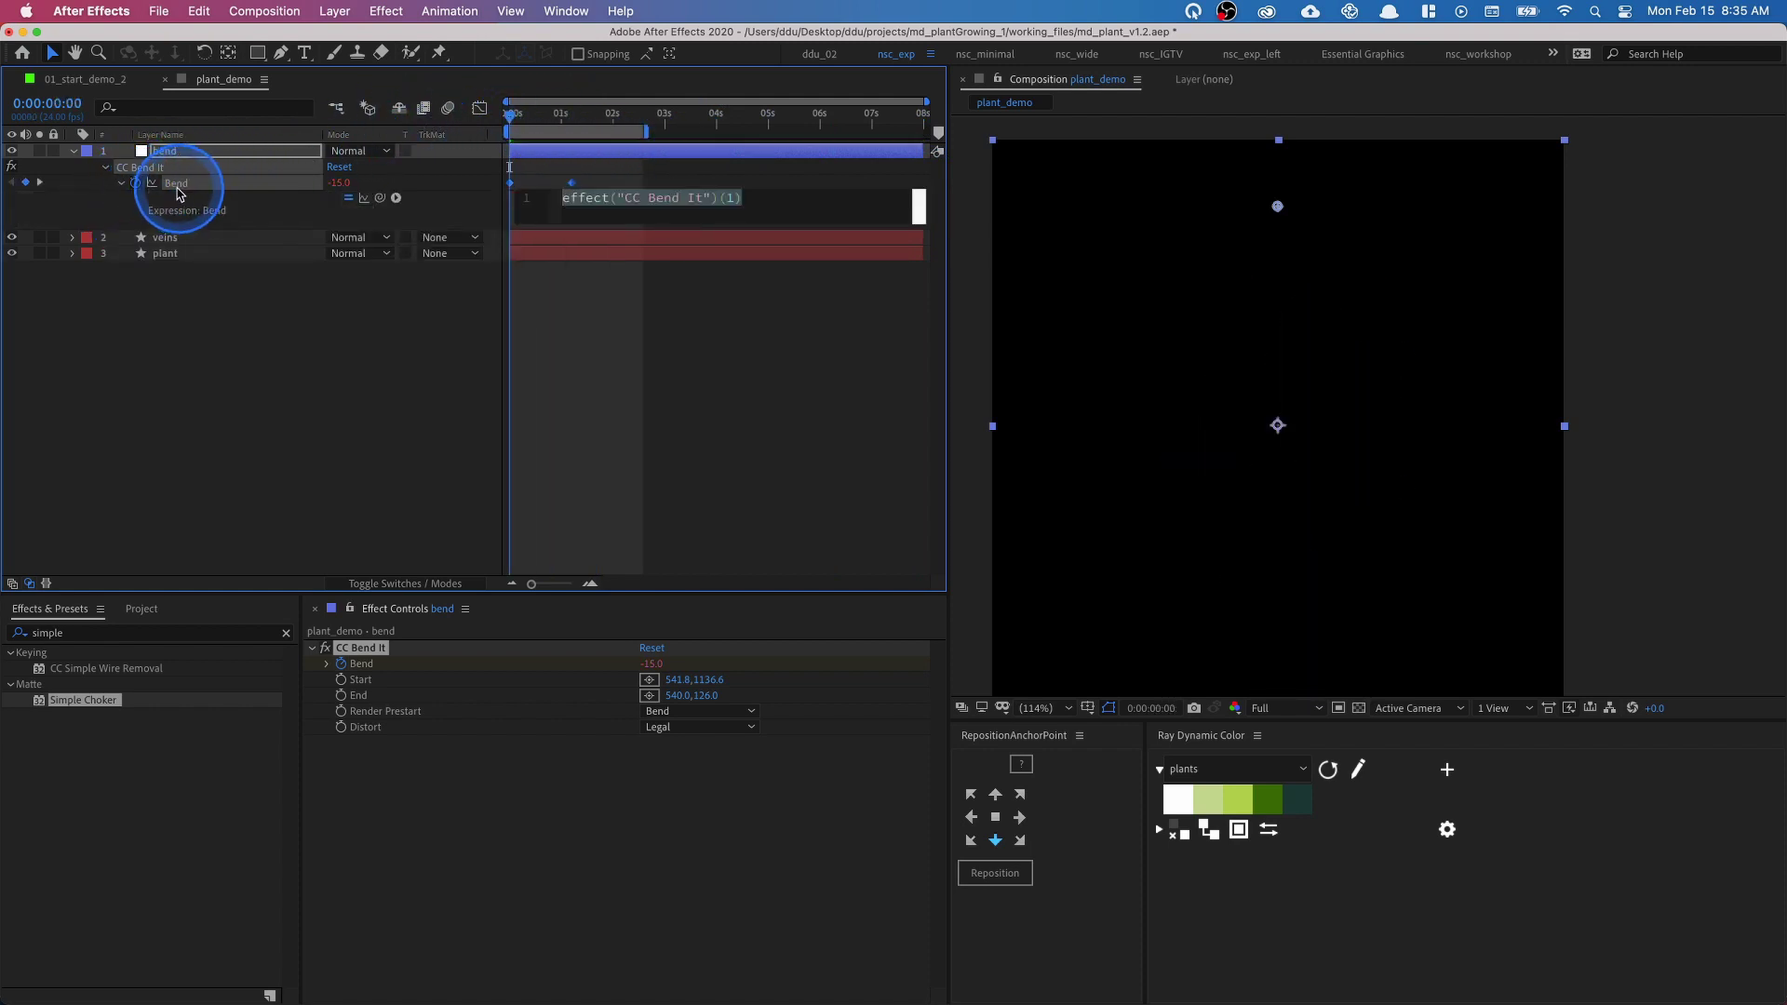
text(loop)
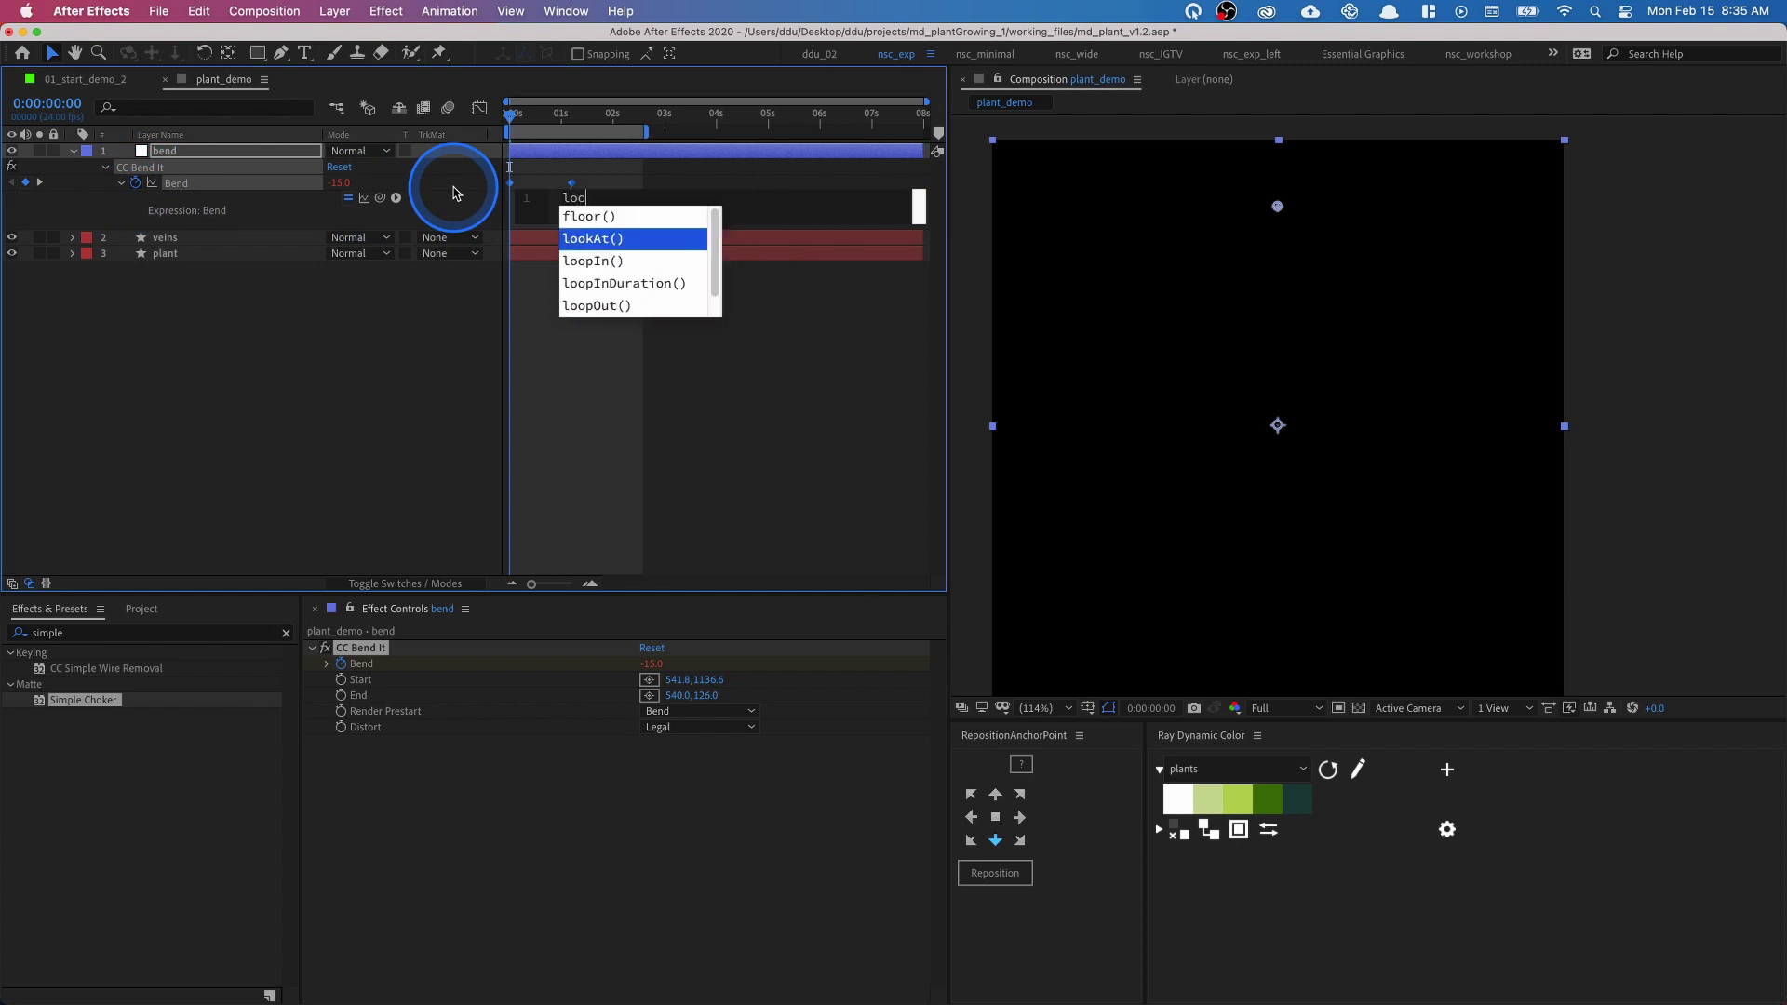
key(Down)
key(Down)
key(Return)
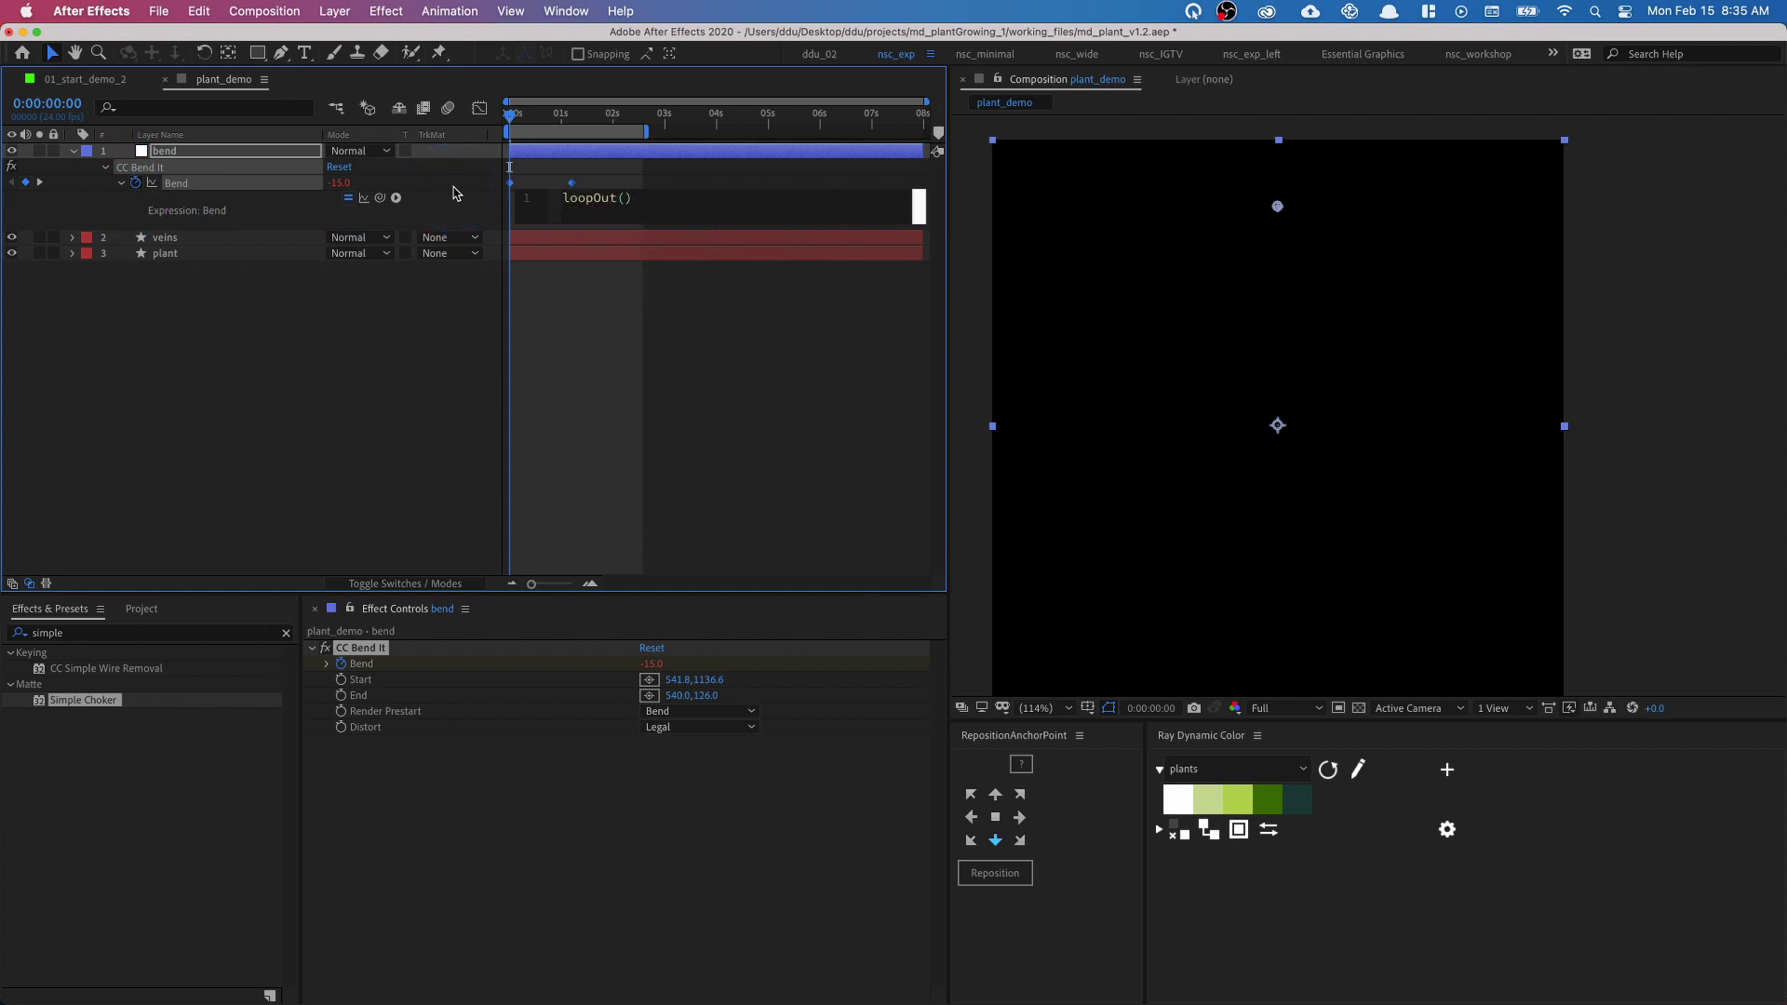
text(")
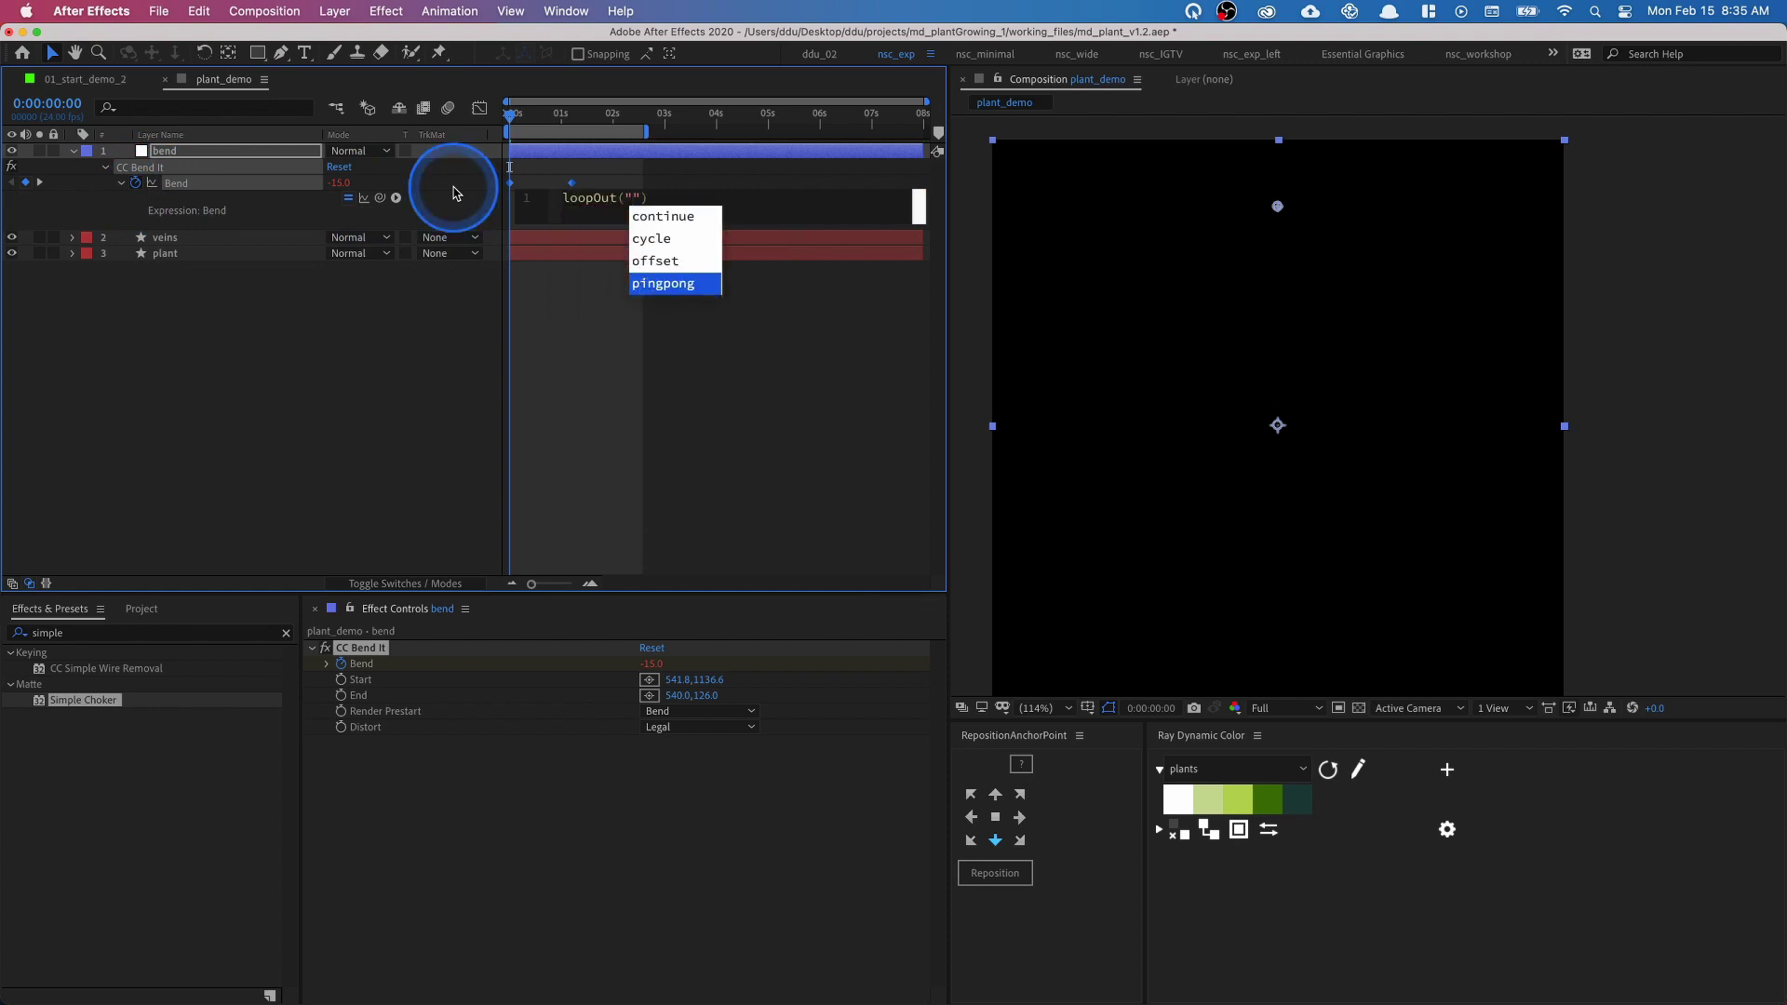
key(Return)
click(769, 280)
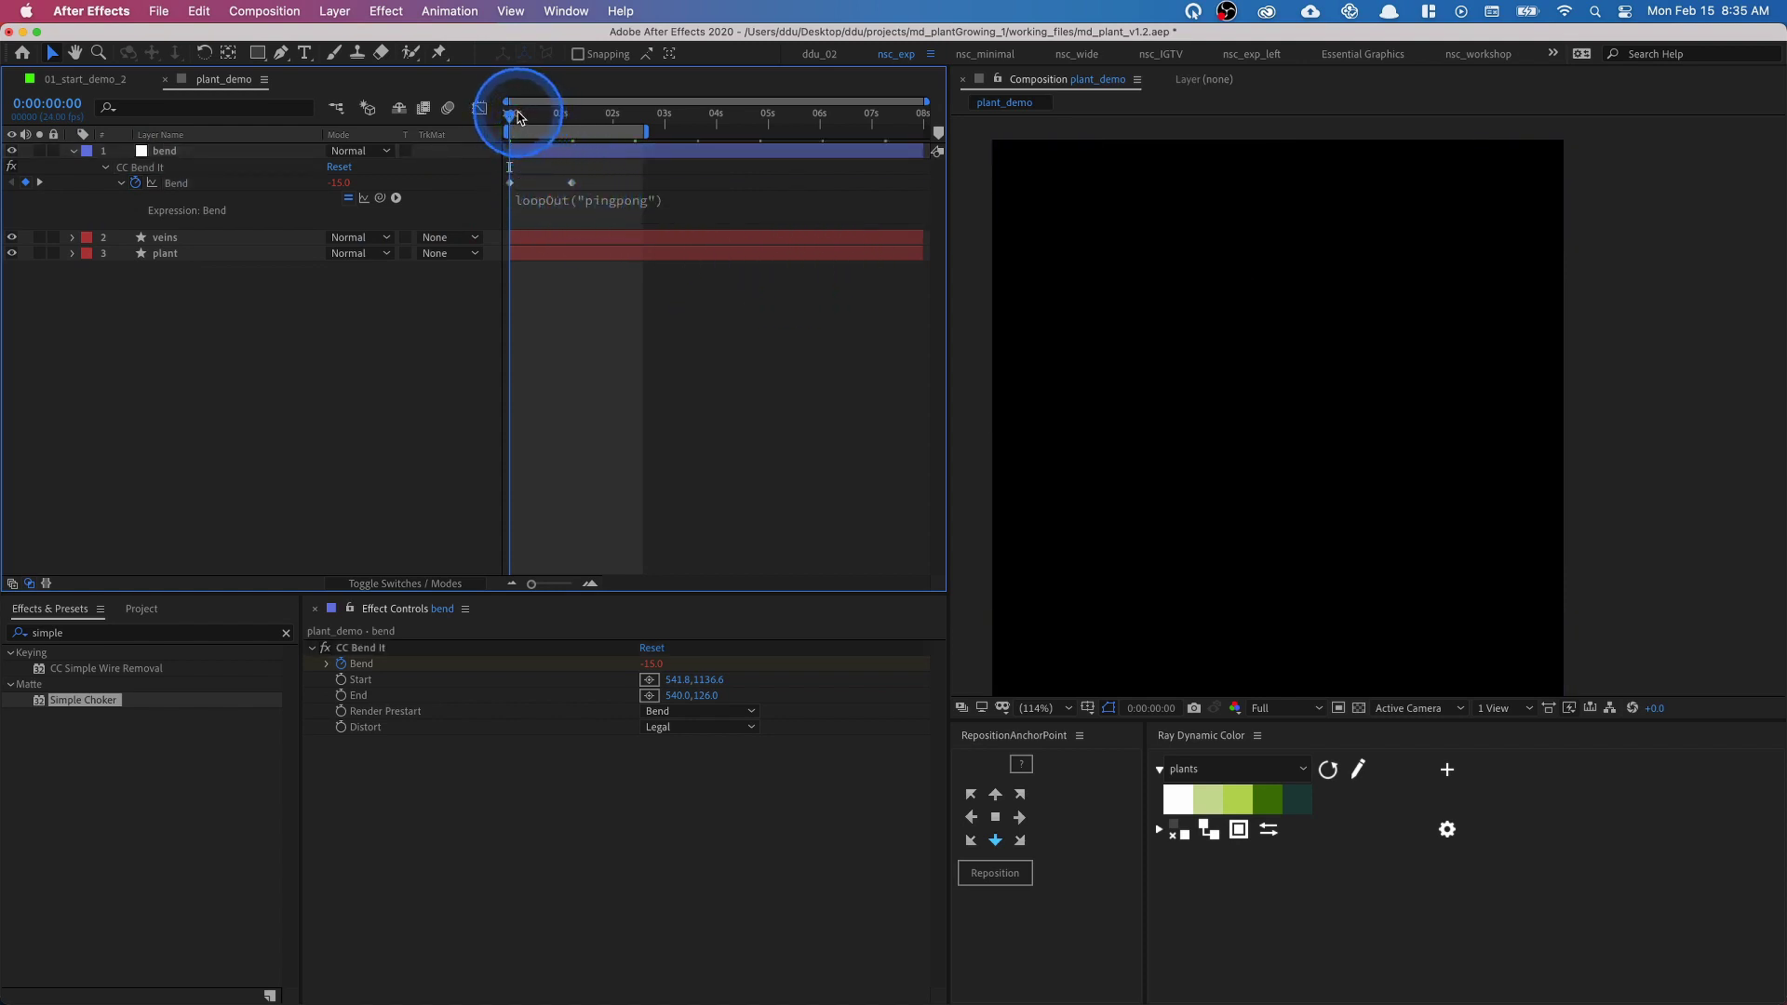
- Extend the work area to the composition's end and move the second Bend keyframe to just past the 3-second mark
drag(518, 116, 924, 173)
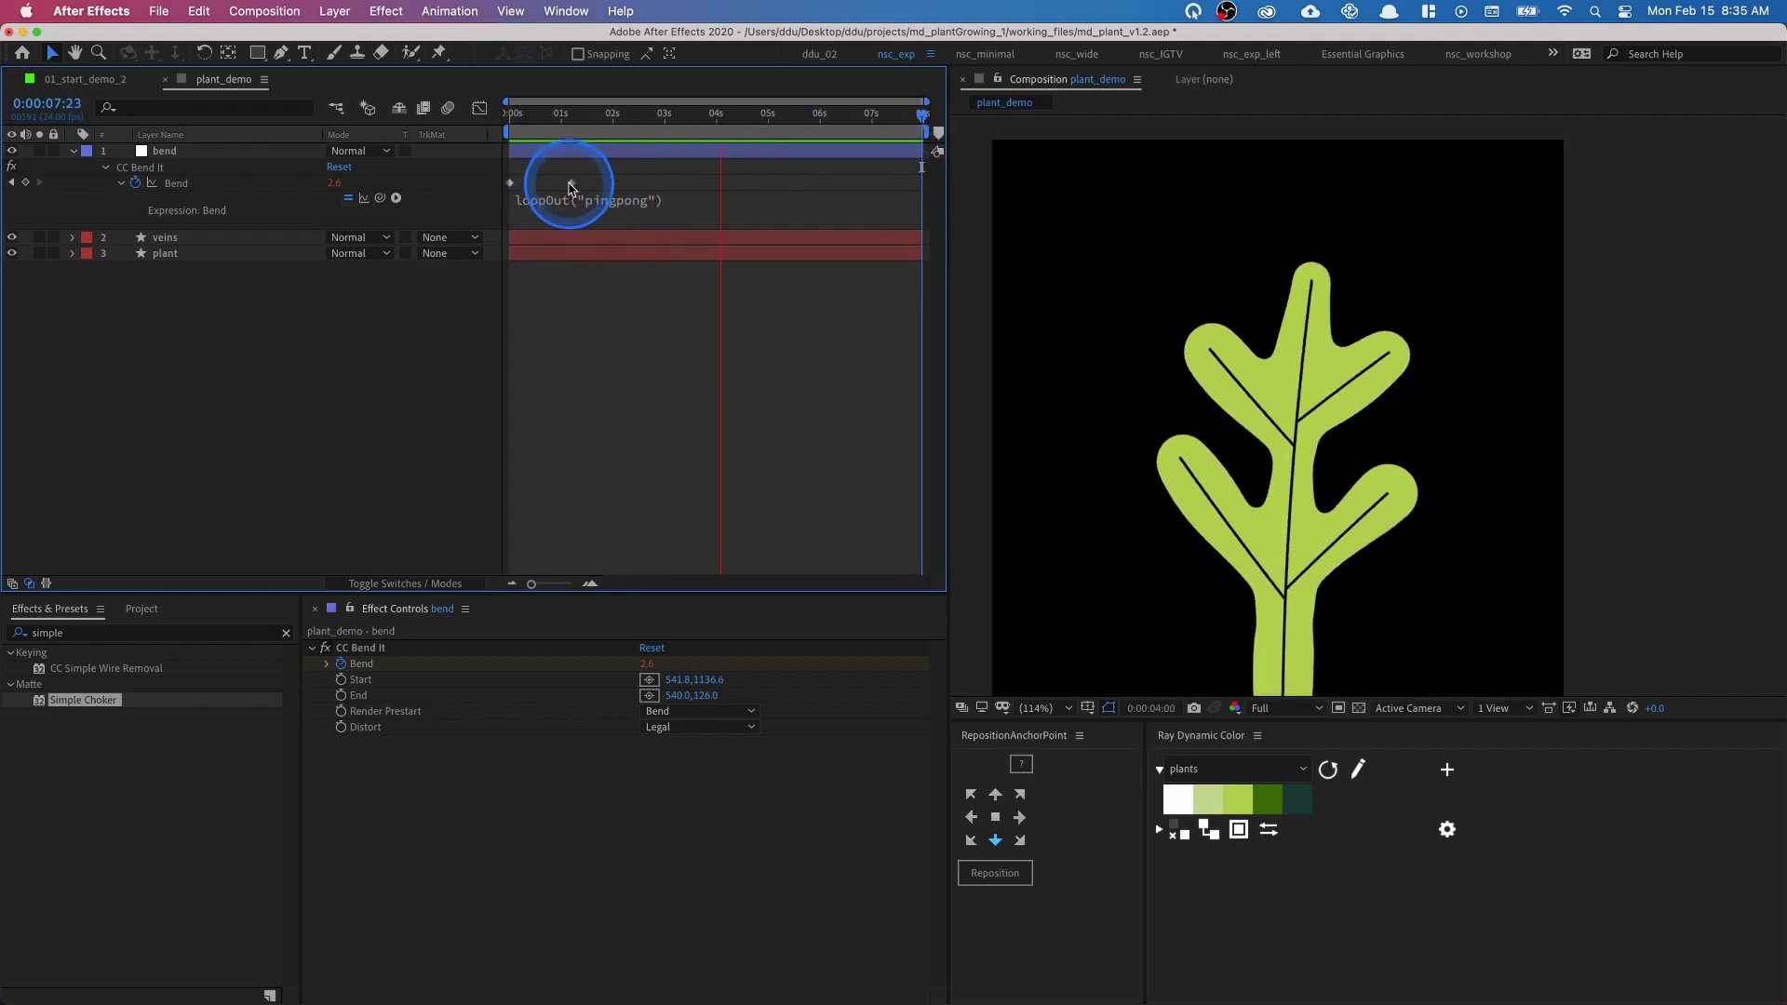
drag(574, 189, 609, 187)
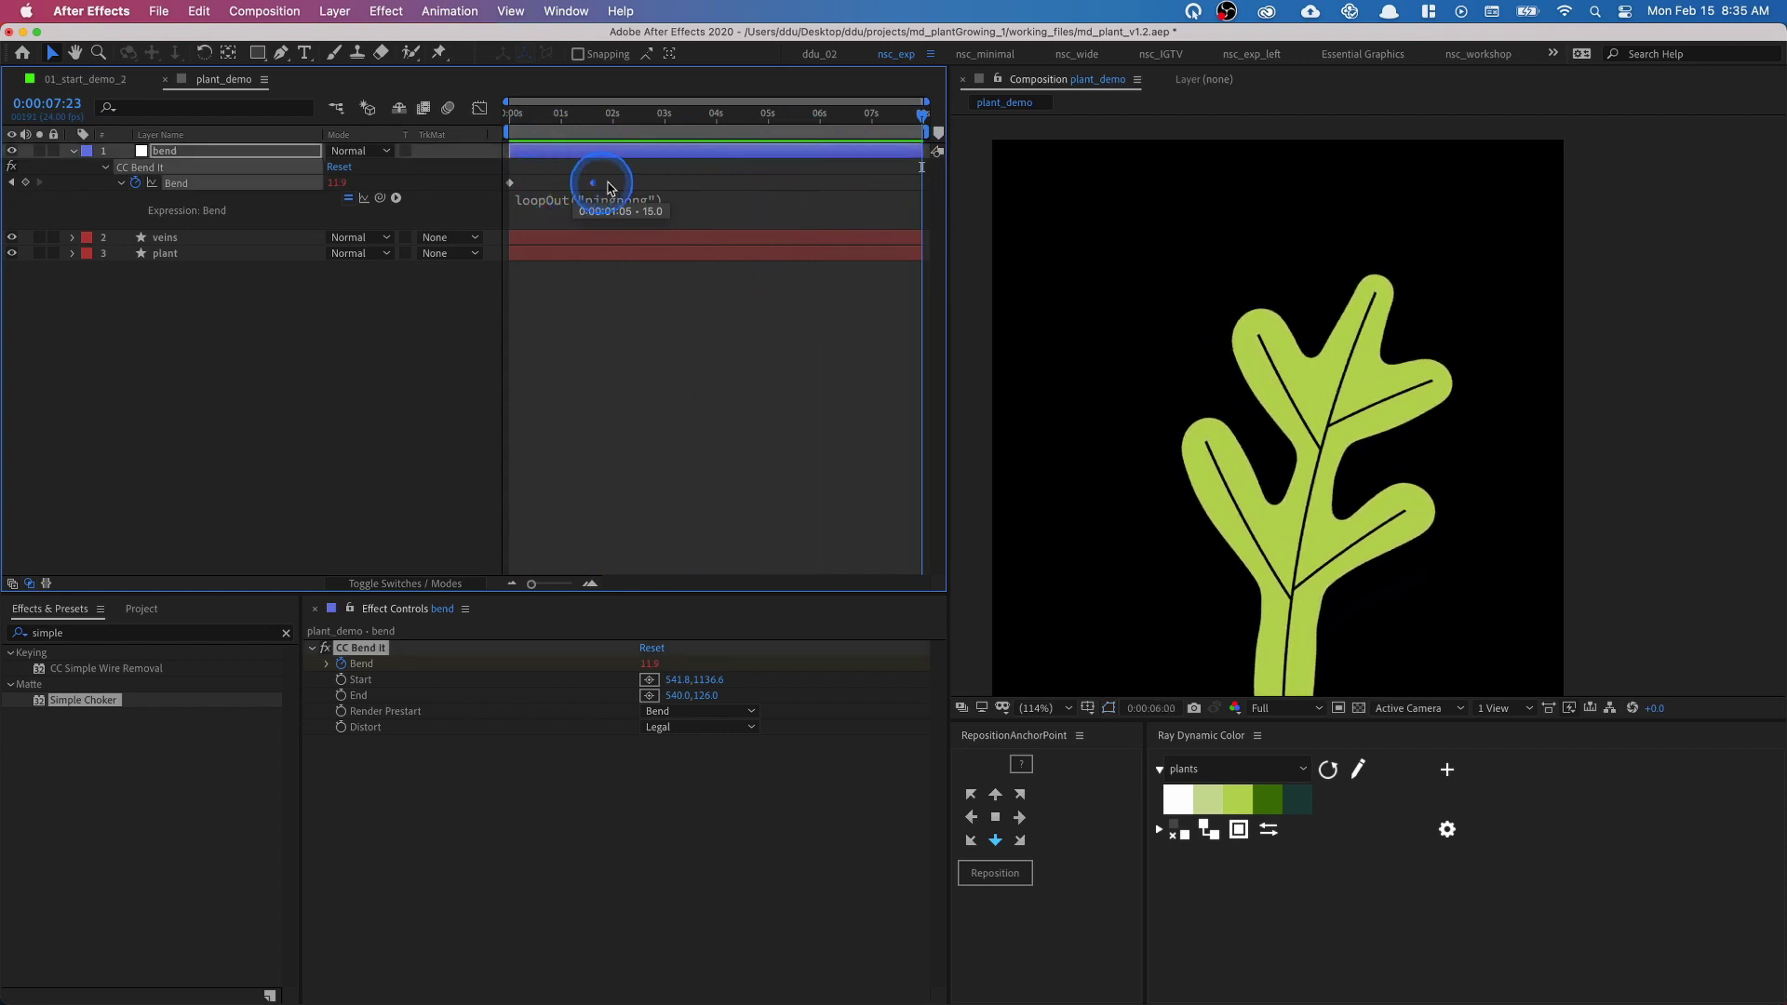
drag(598, 116, 495, 119)
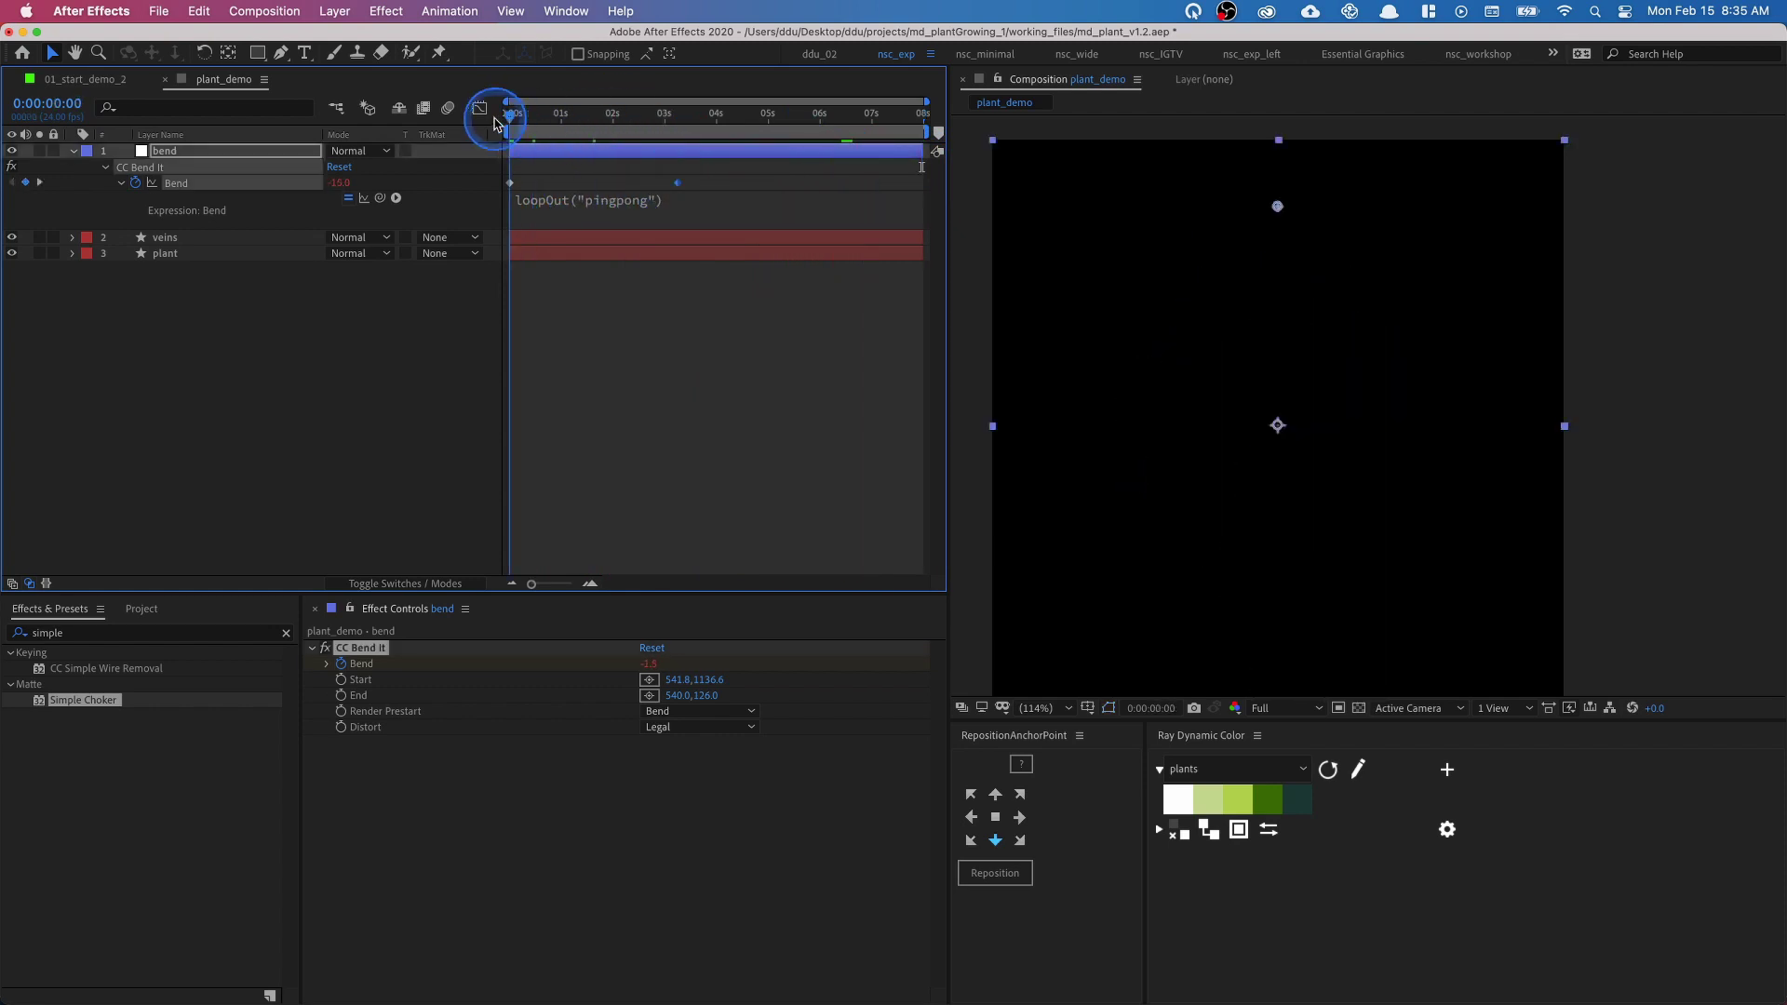
key(space)
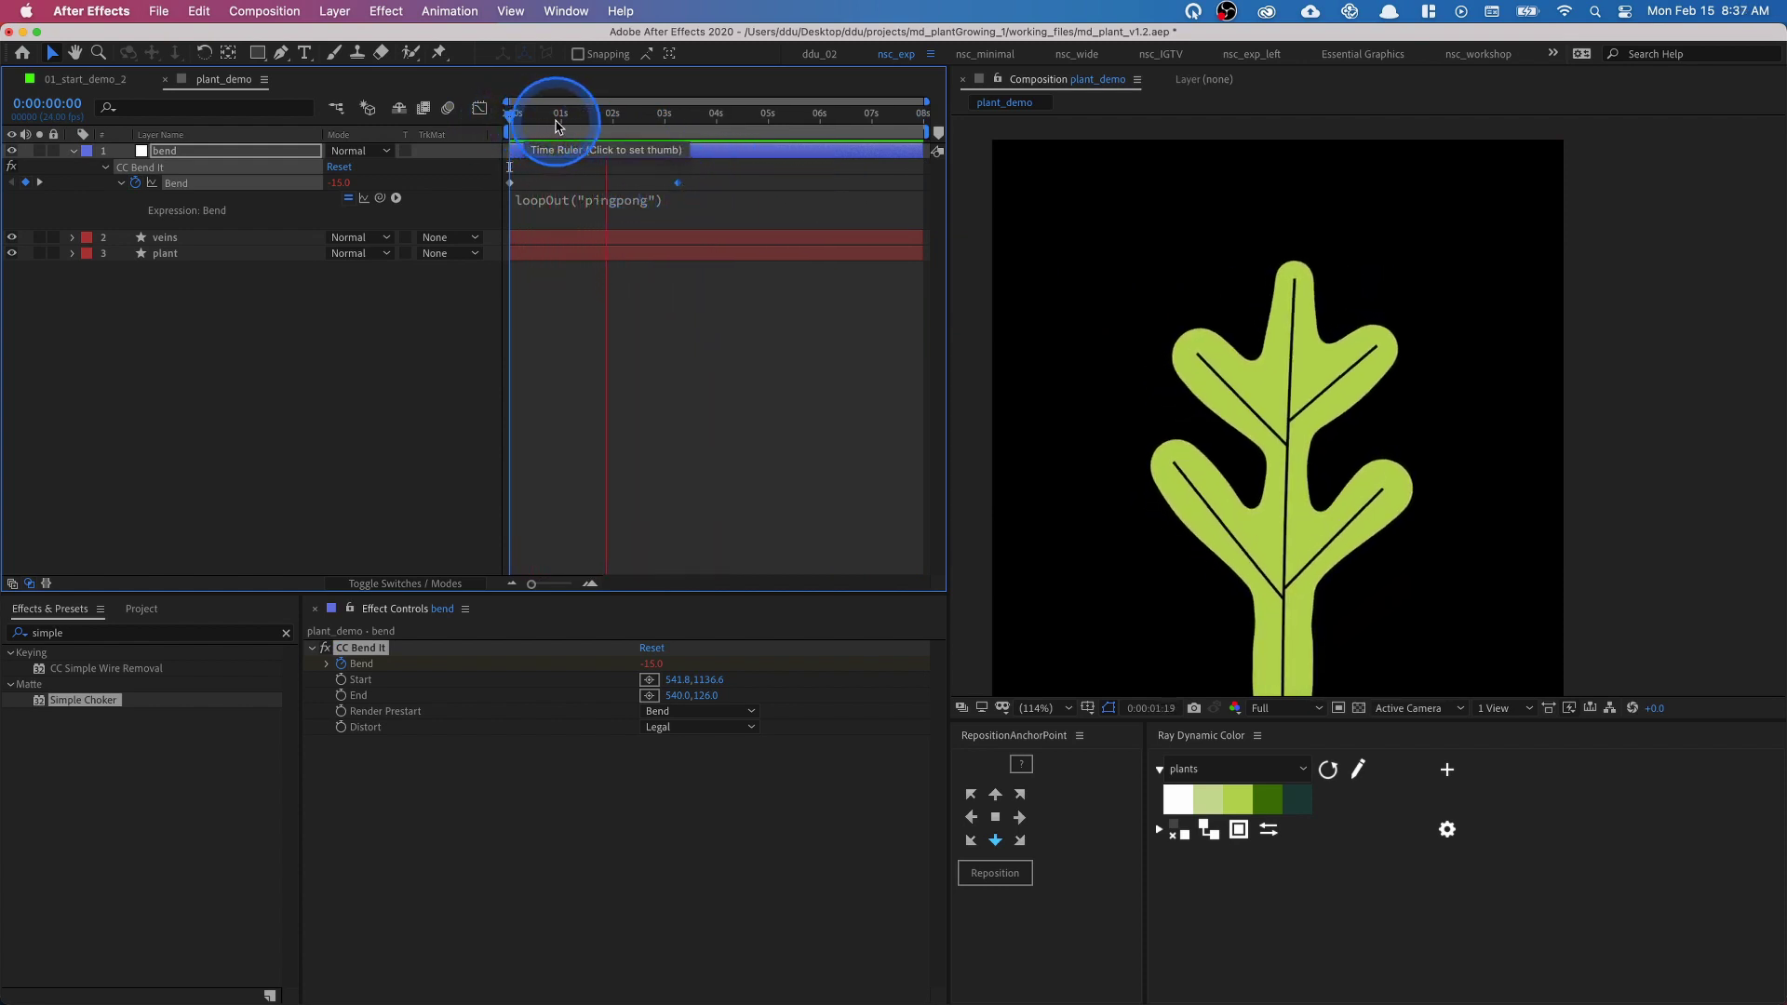
- Switch to the After Effects Expression Reference in Chrome and review the loop types, especially what pingpong does
key(super+Tab)
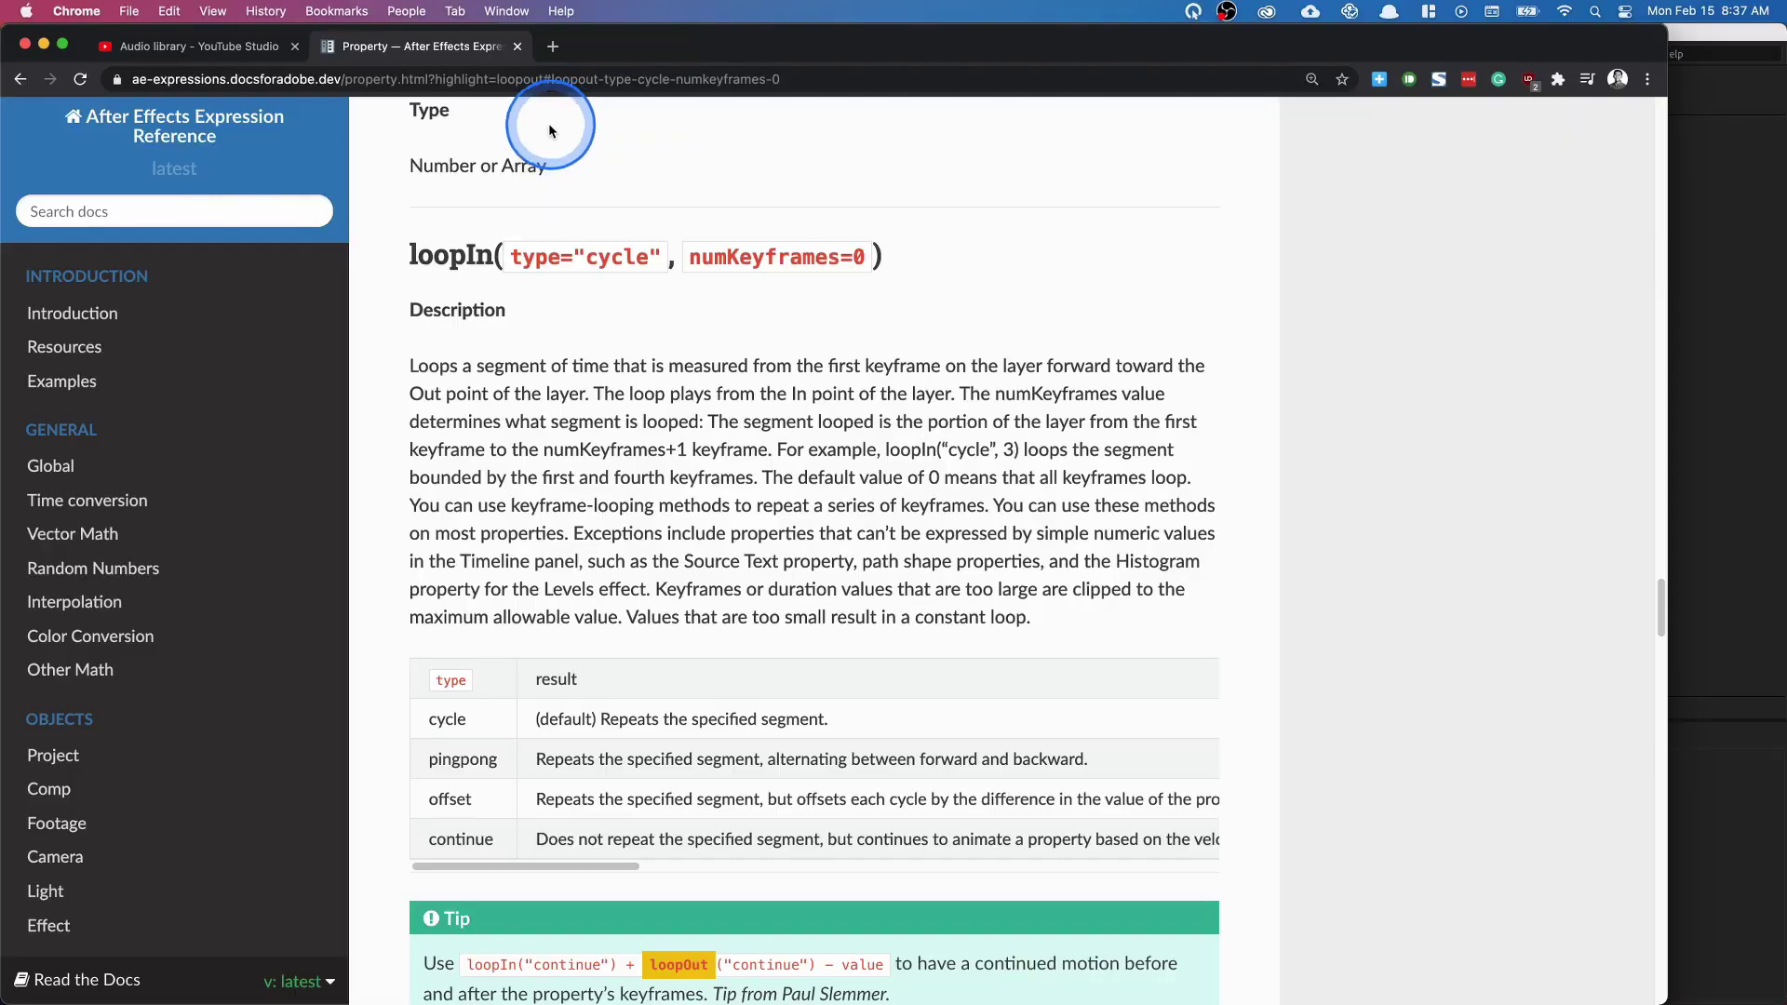
scroll(545, 353, down, 1)
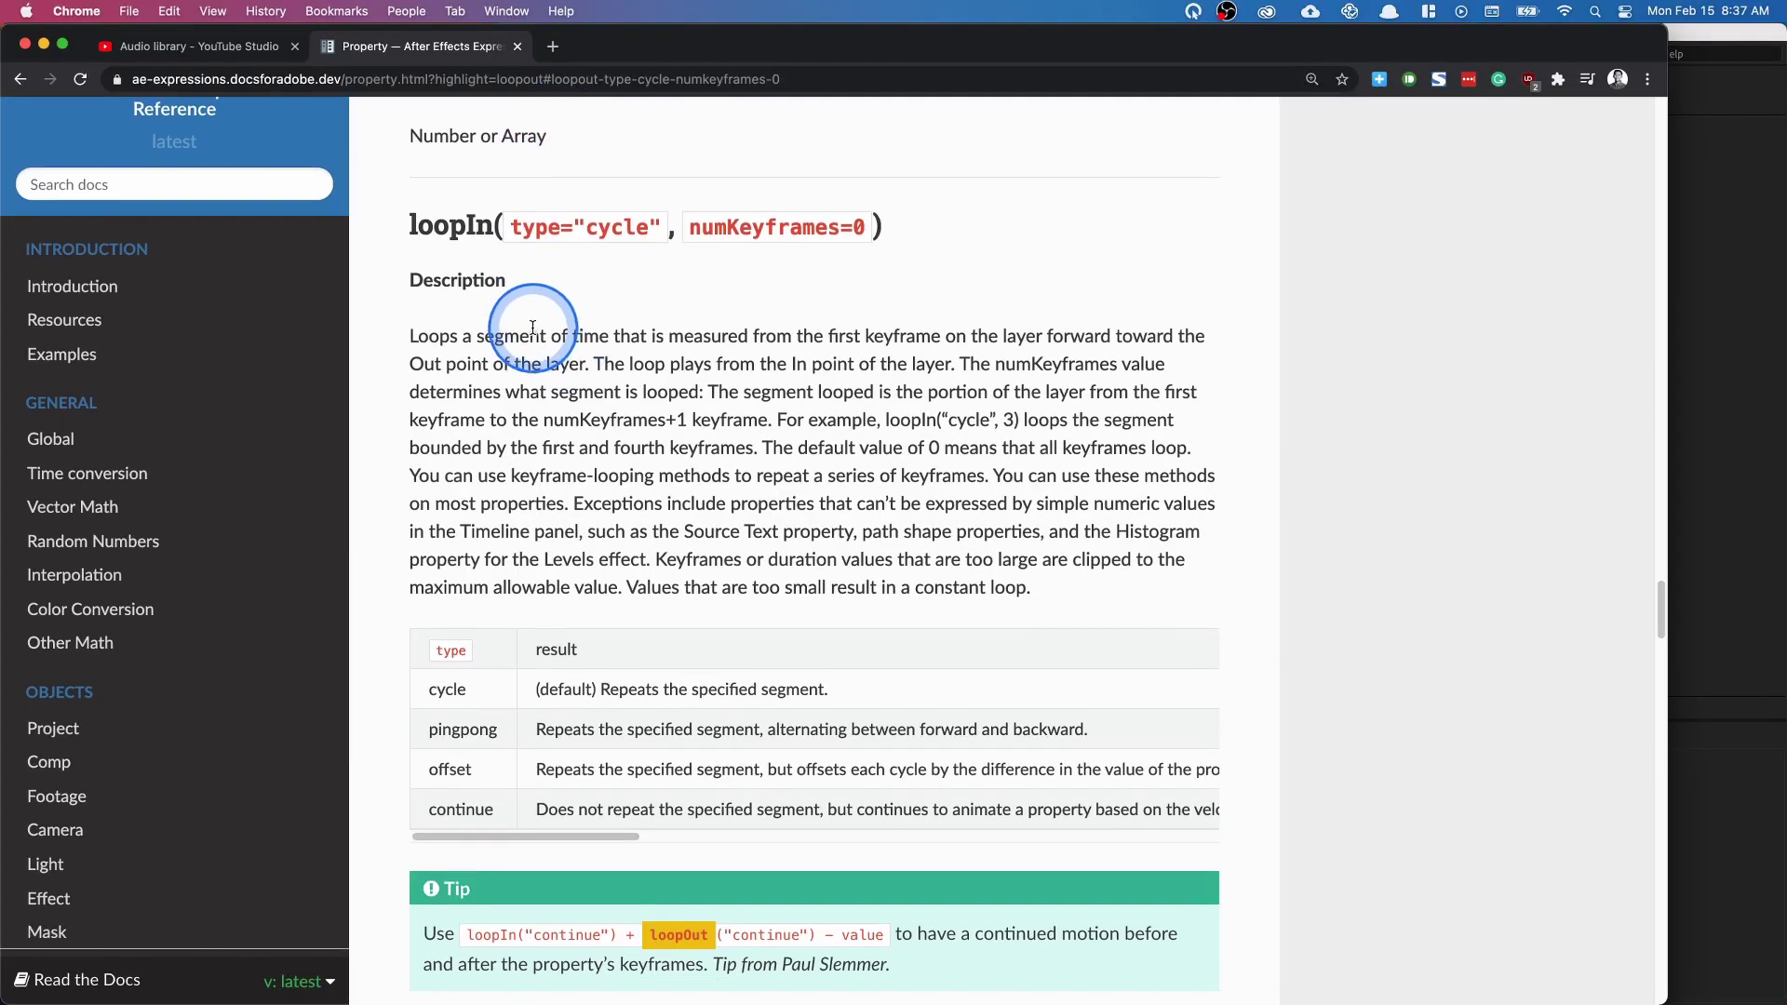
scroll(542, 459, down, 2)
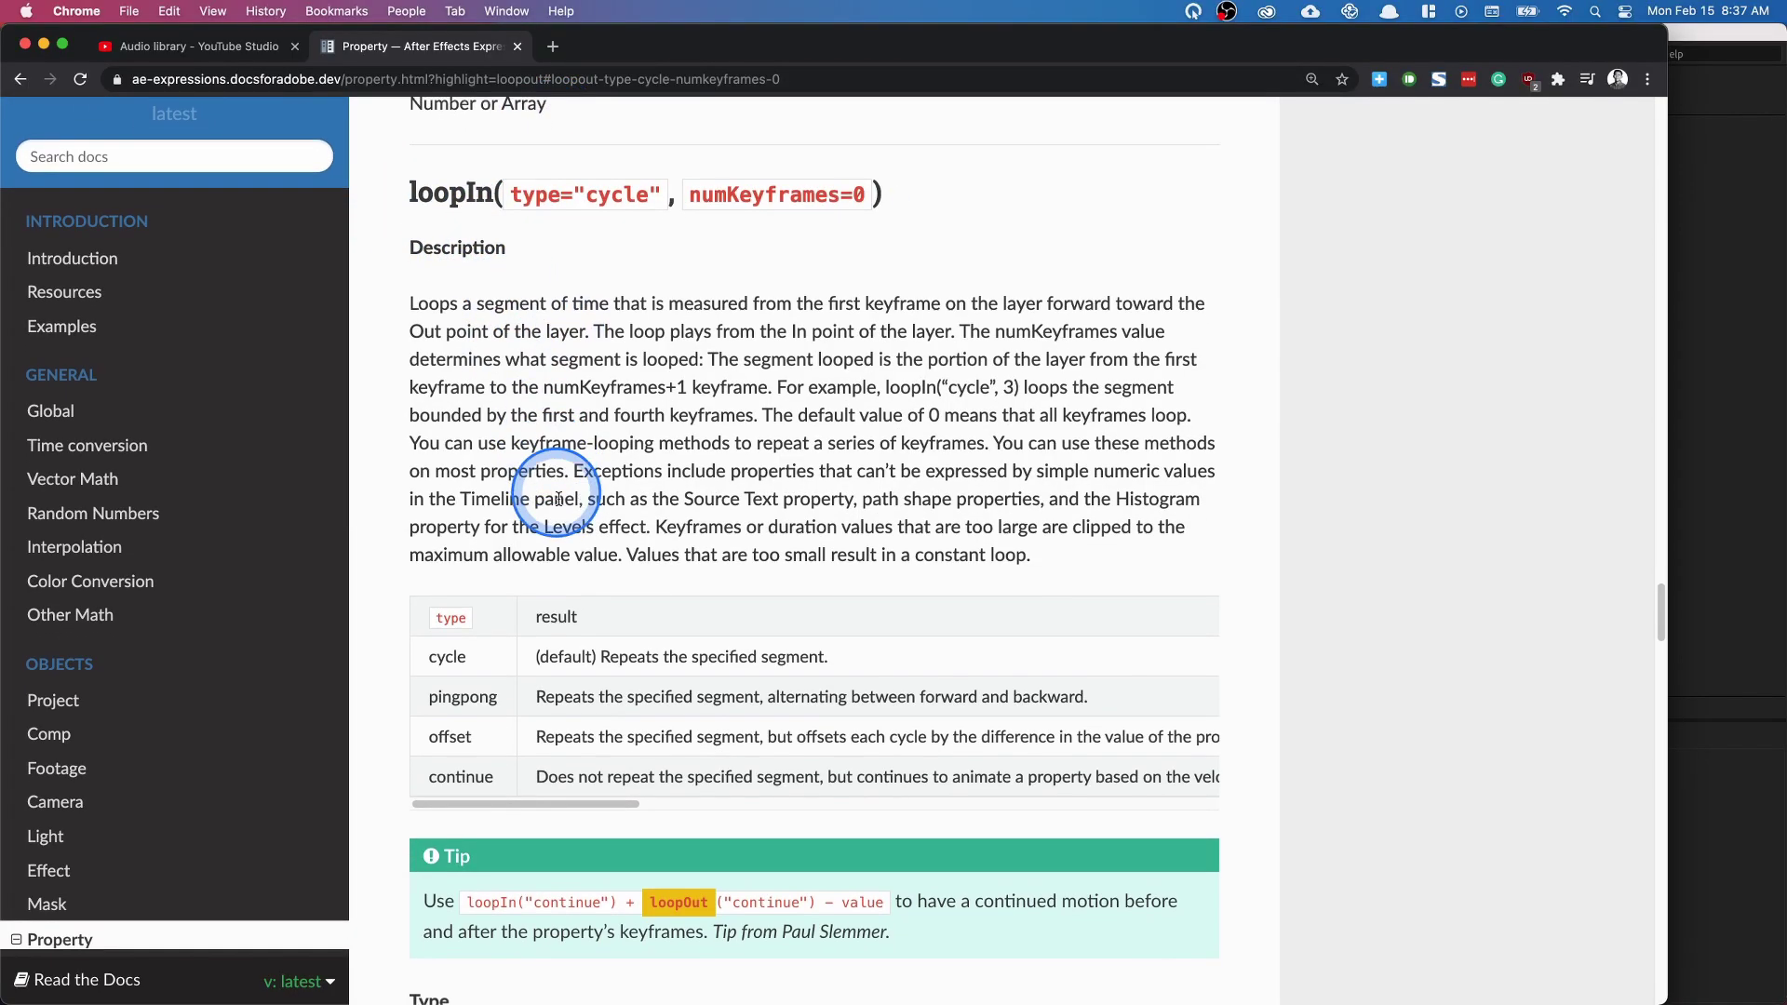
drag(468, 639, 493, 740)
click(504, 606)
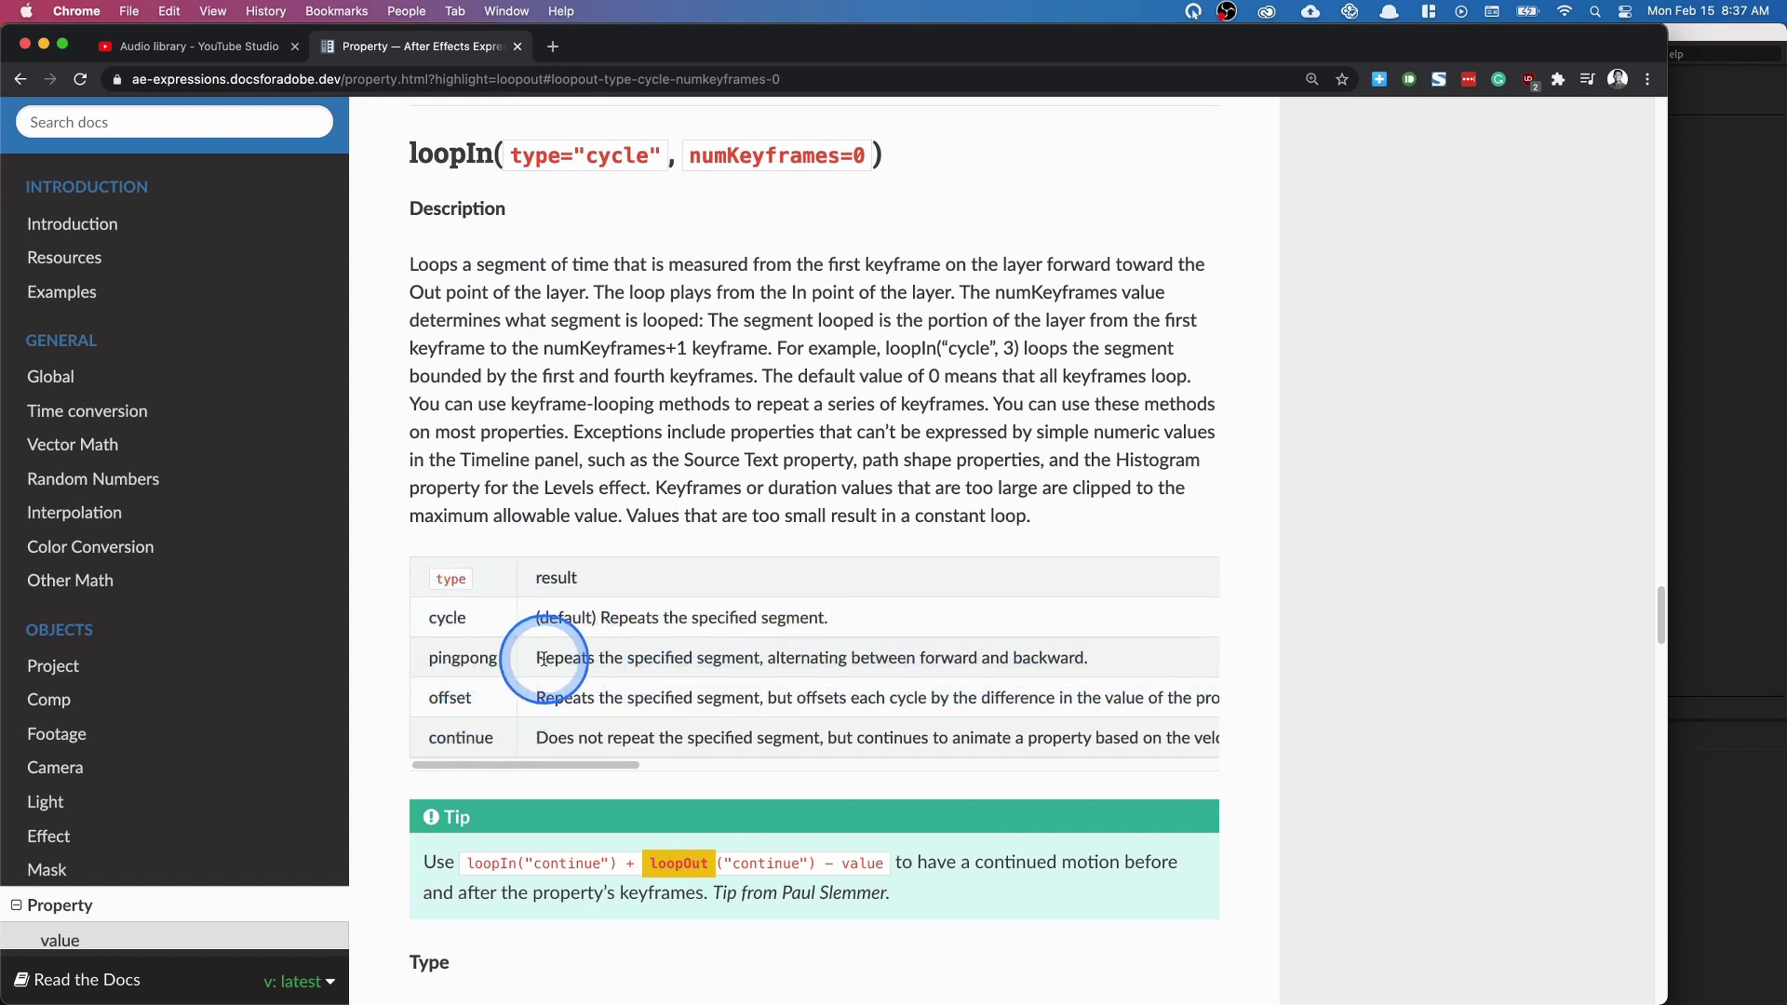
drag(780, 665, 979, 674)
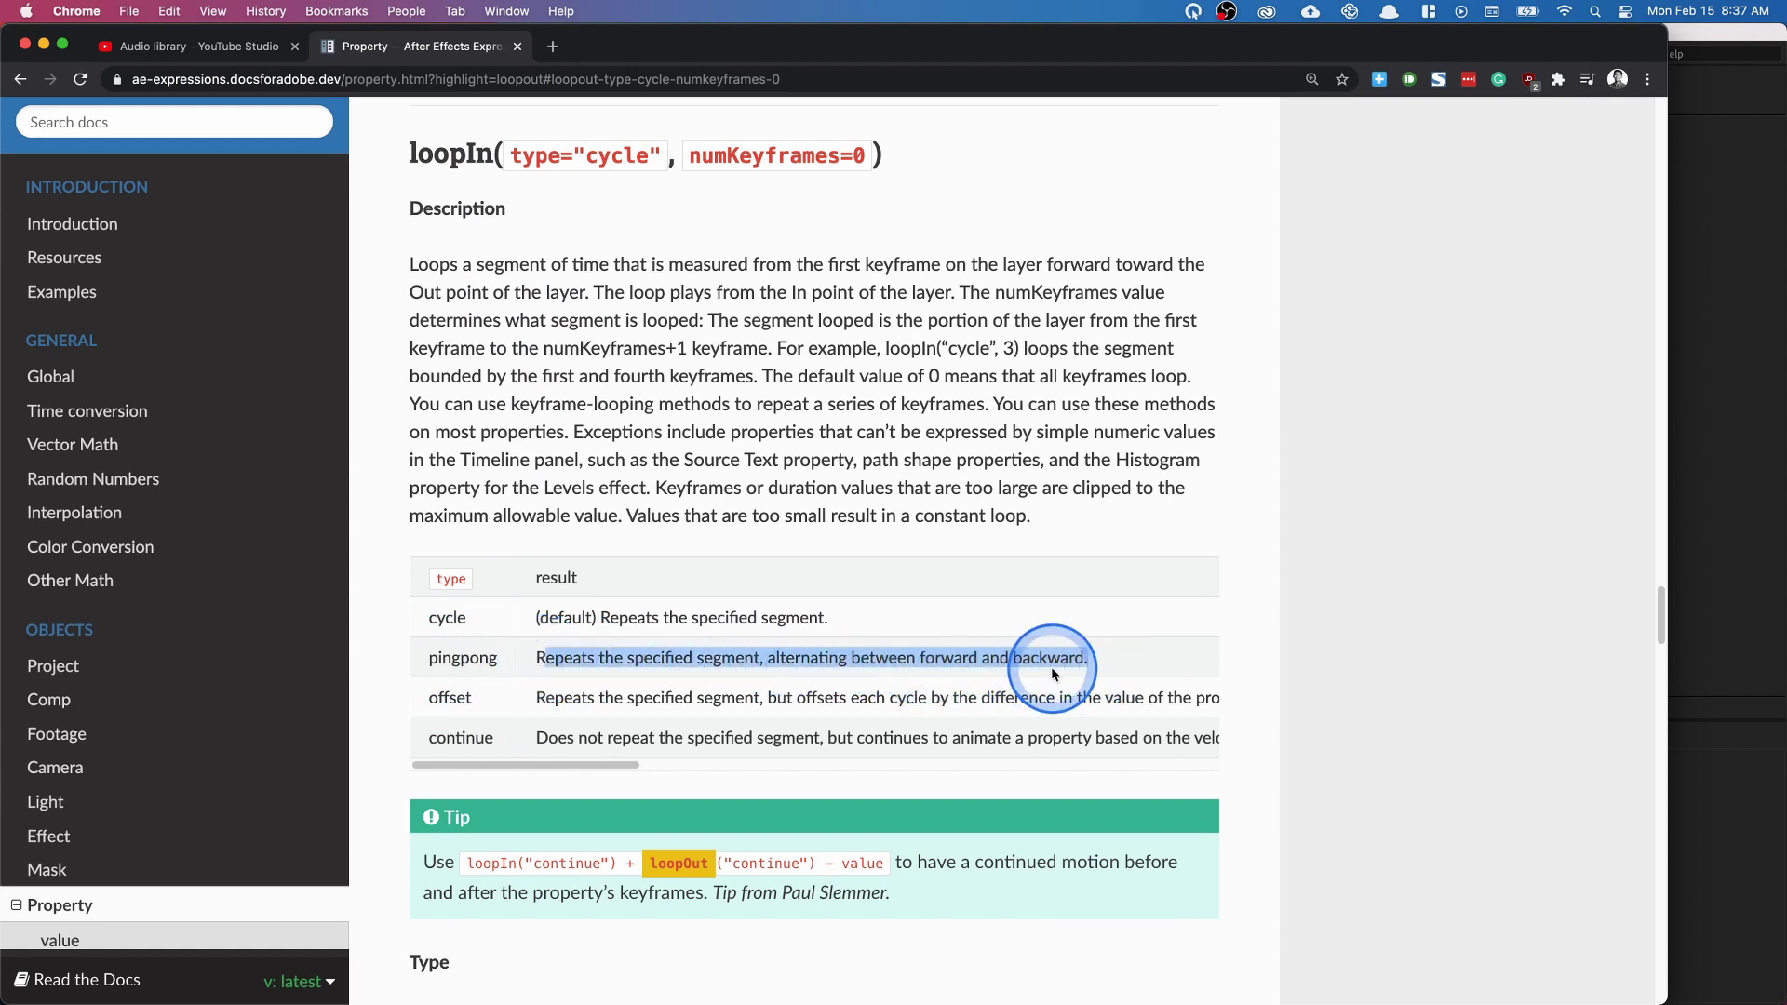
click(1002, 614)
scroll(685, 670, up, 1)
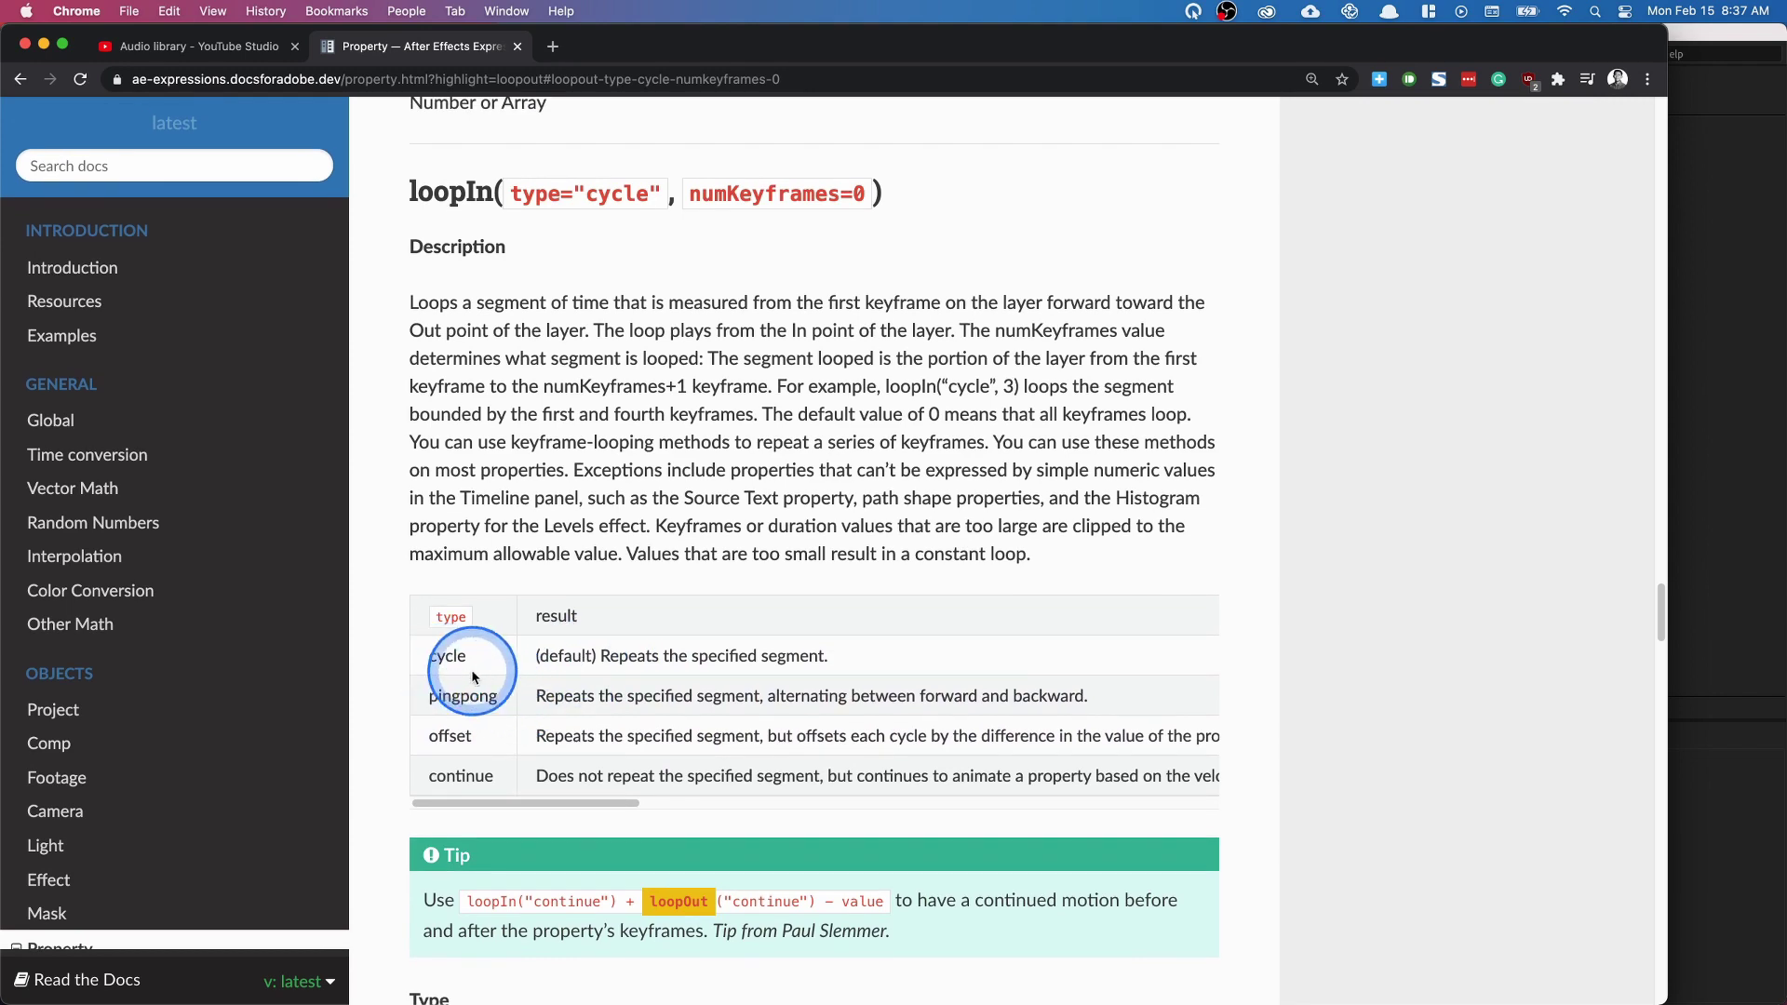
scroll(476, 775, up, 1)
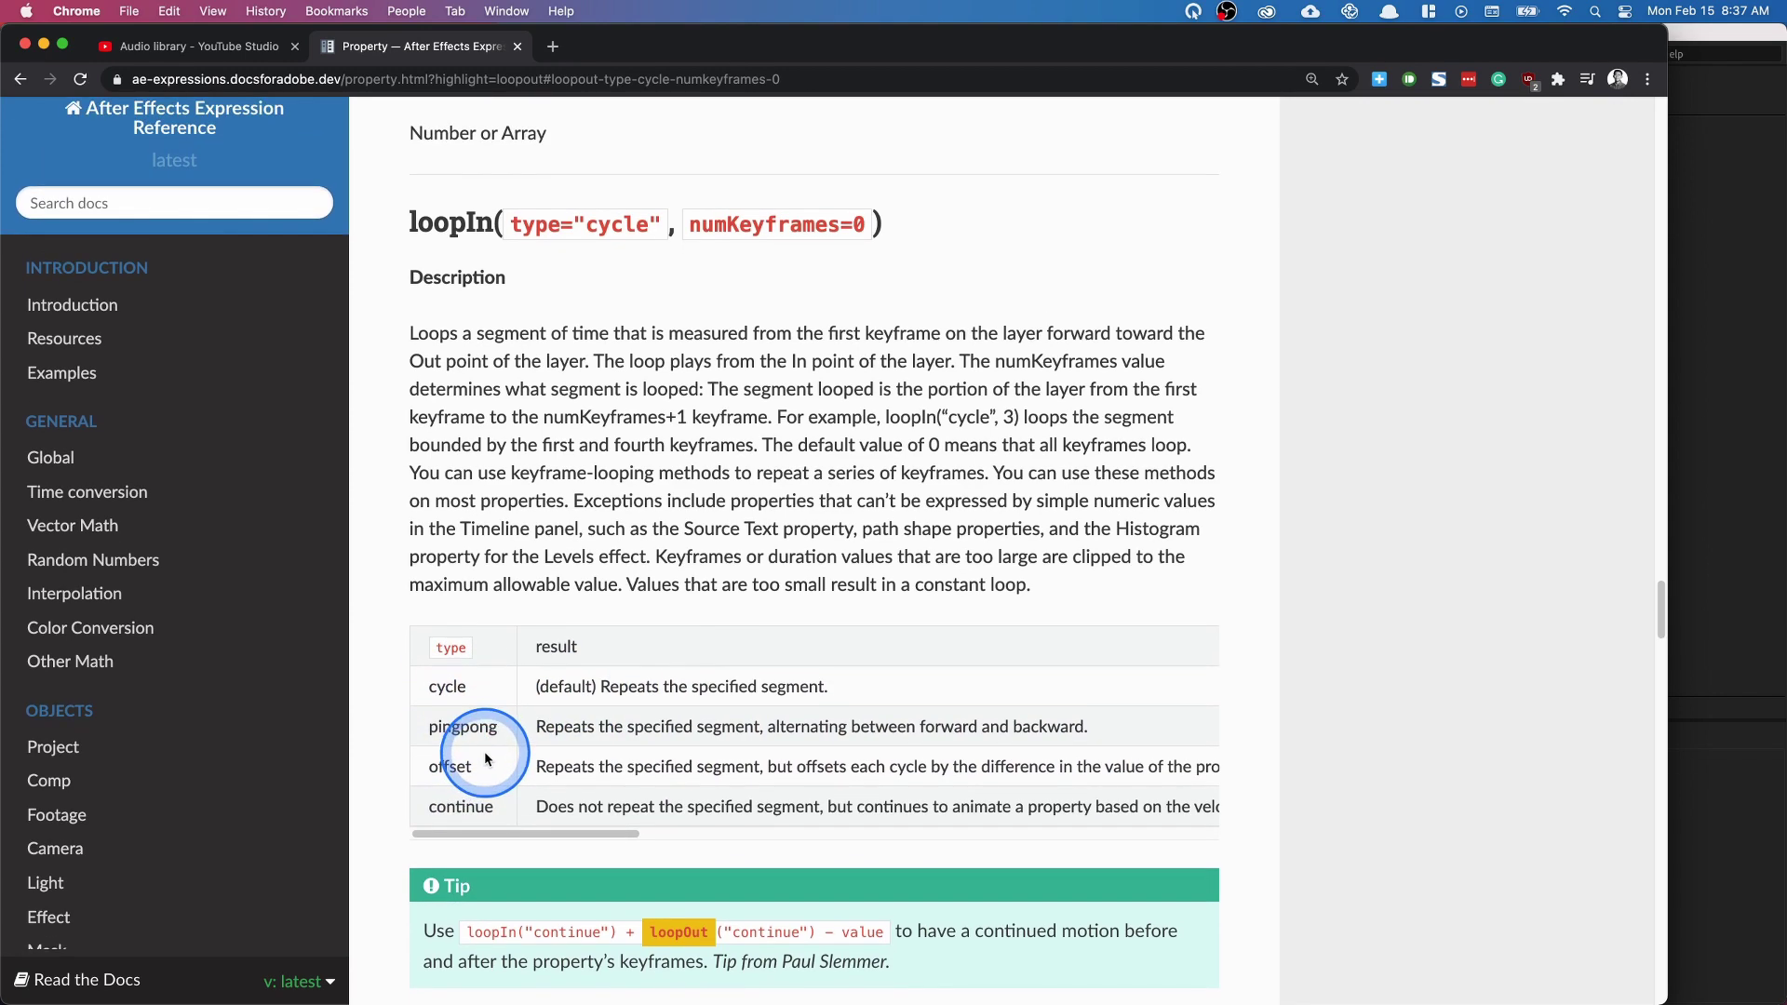
- Switch back to After Effects and replay the looping plant bend from the start
key(super+Tab)
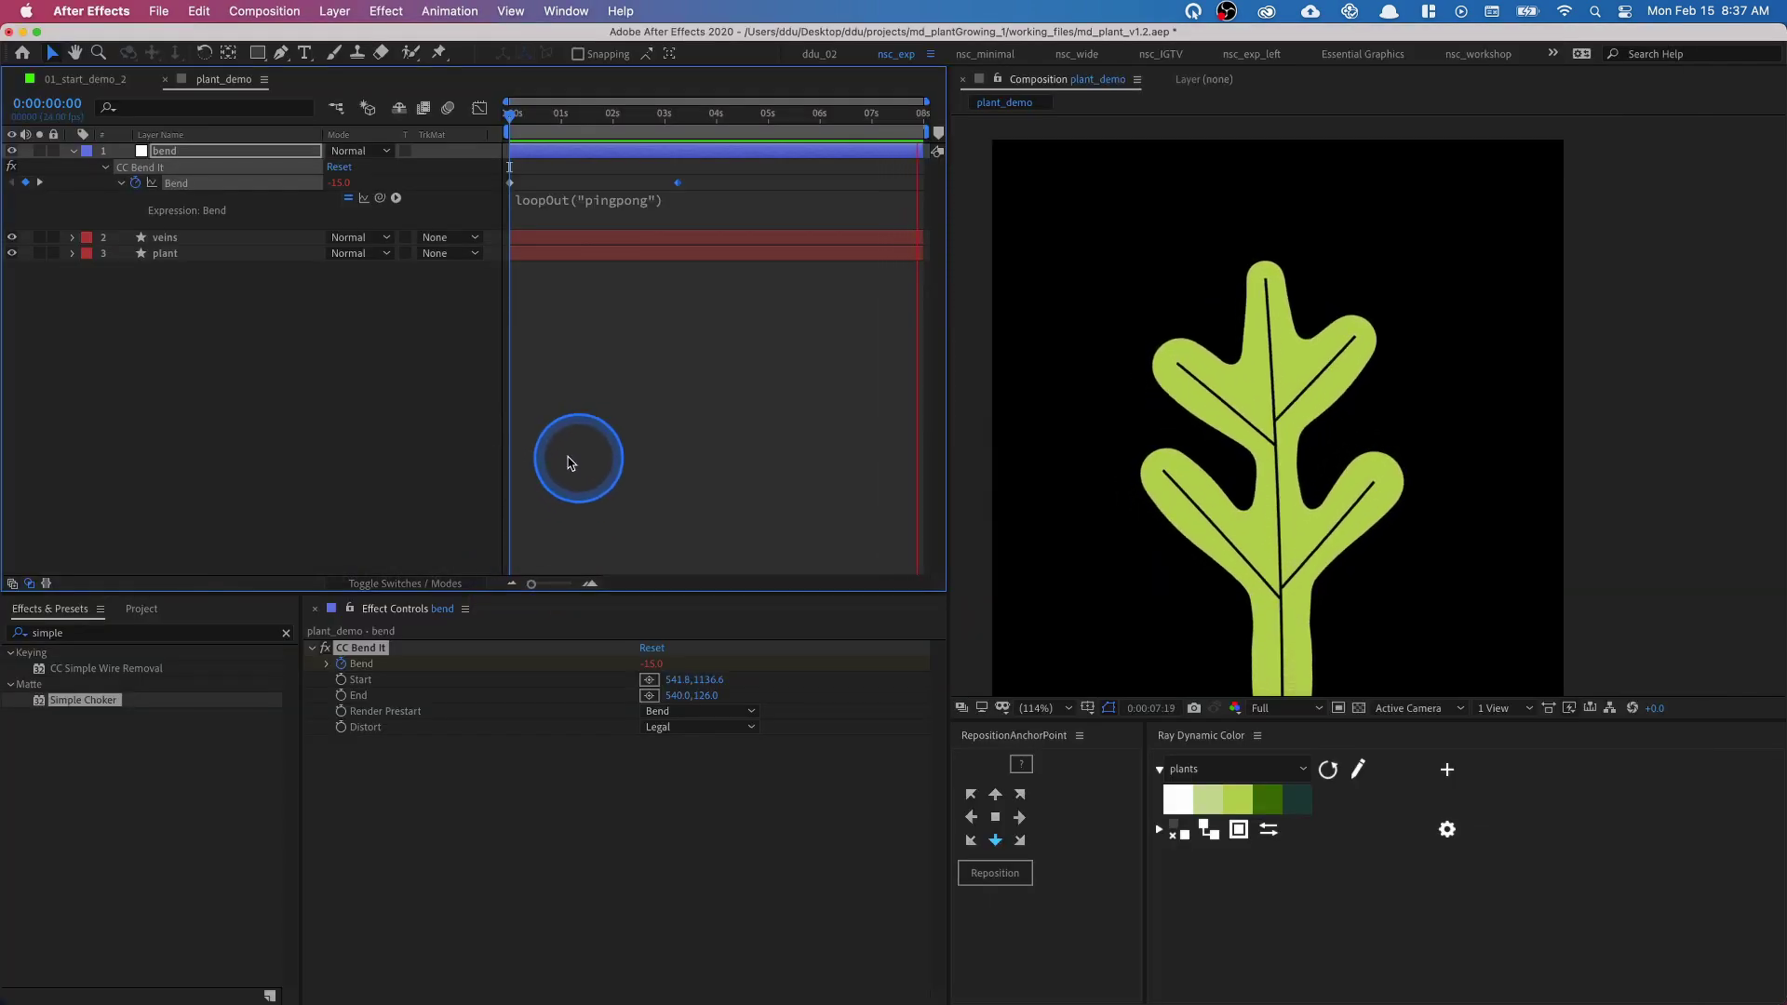
drag(614, 144, 487, 140)
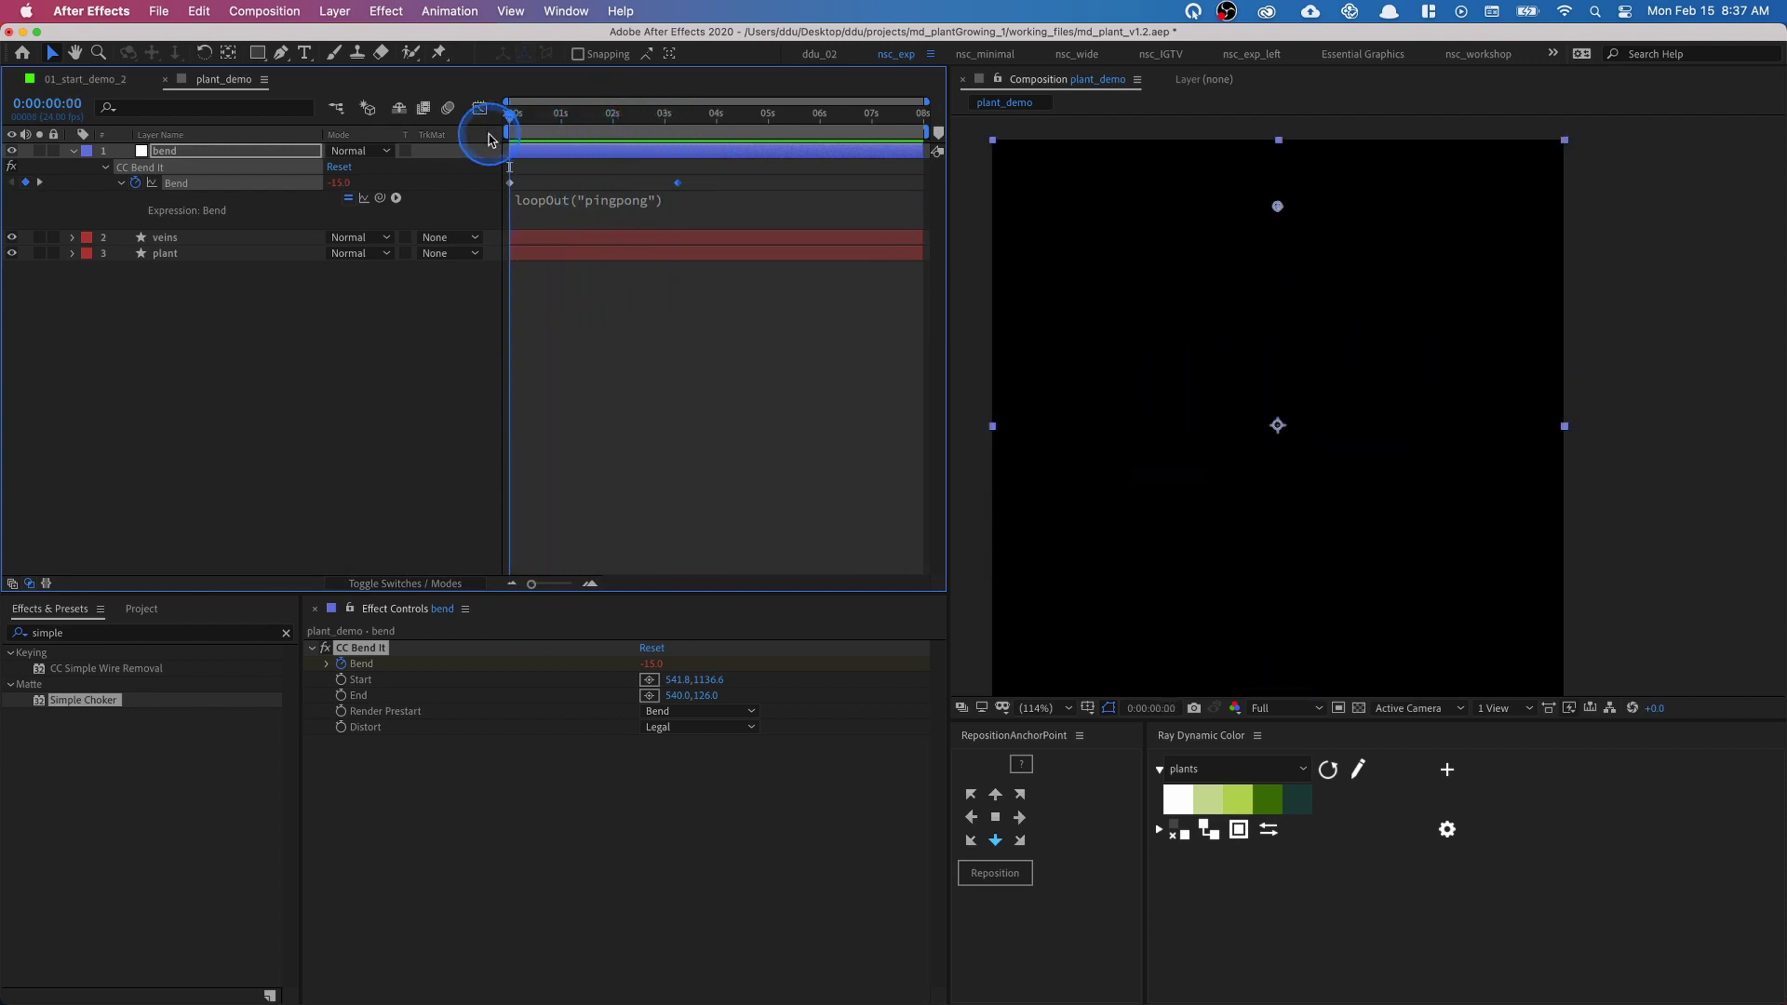
key(space)
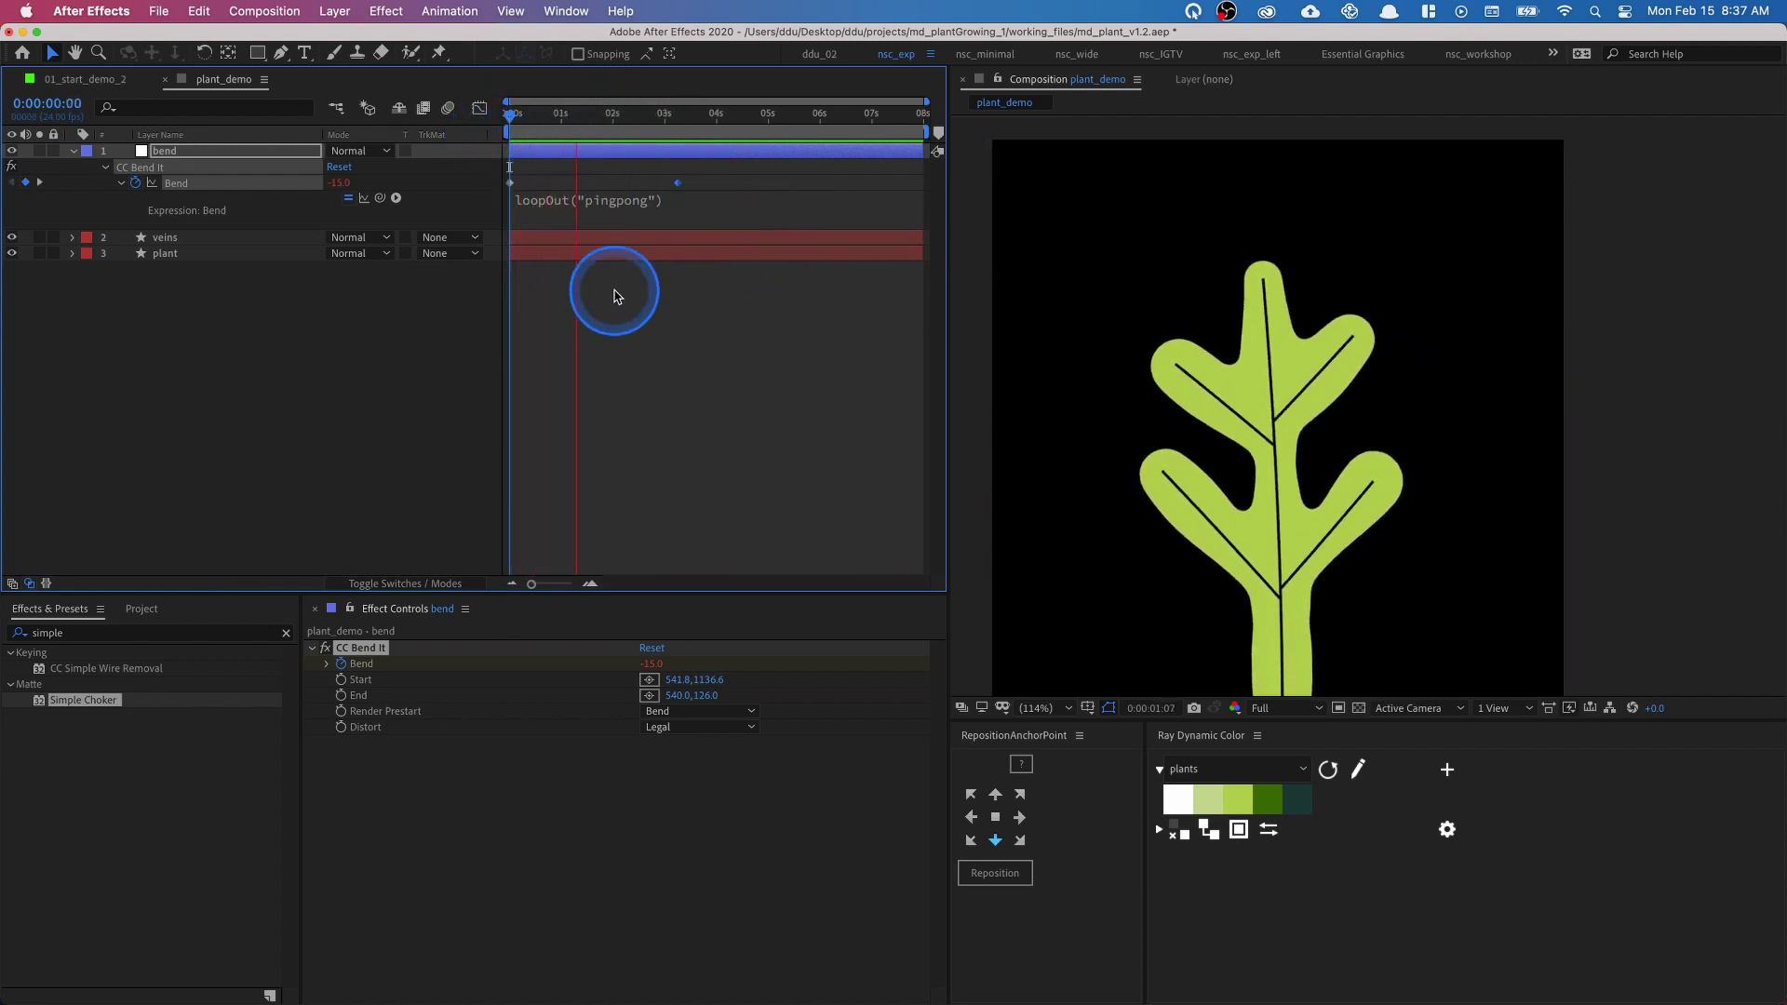
drag(662, 114, 496, 120)
- Insert the plant_demo composition into 01_start_demo_2 as the topmost layer, above b_plant 3
click(101, 82)
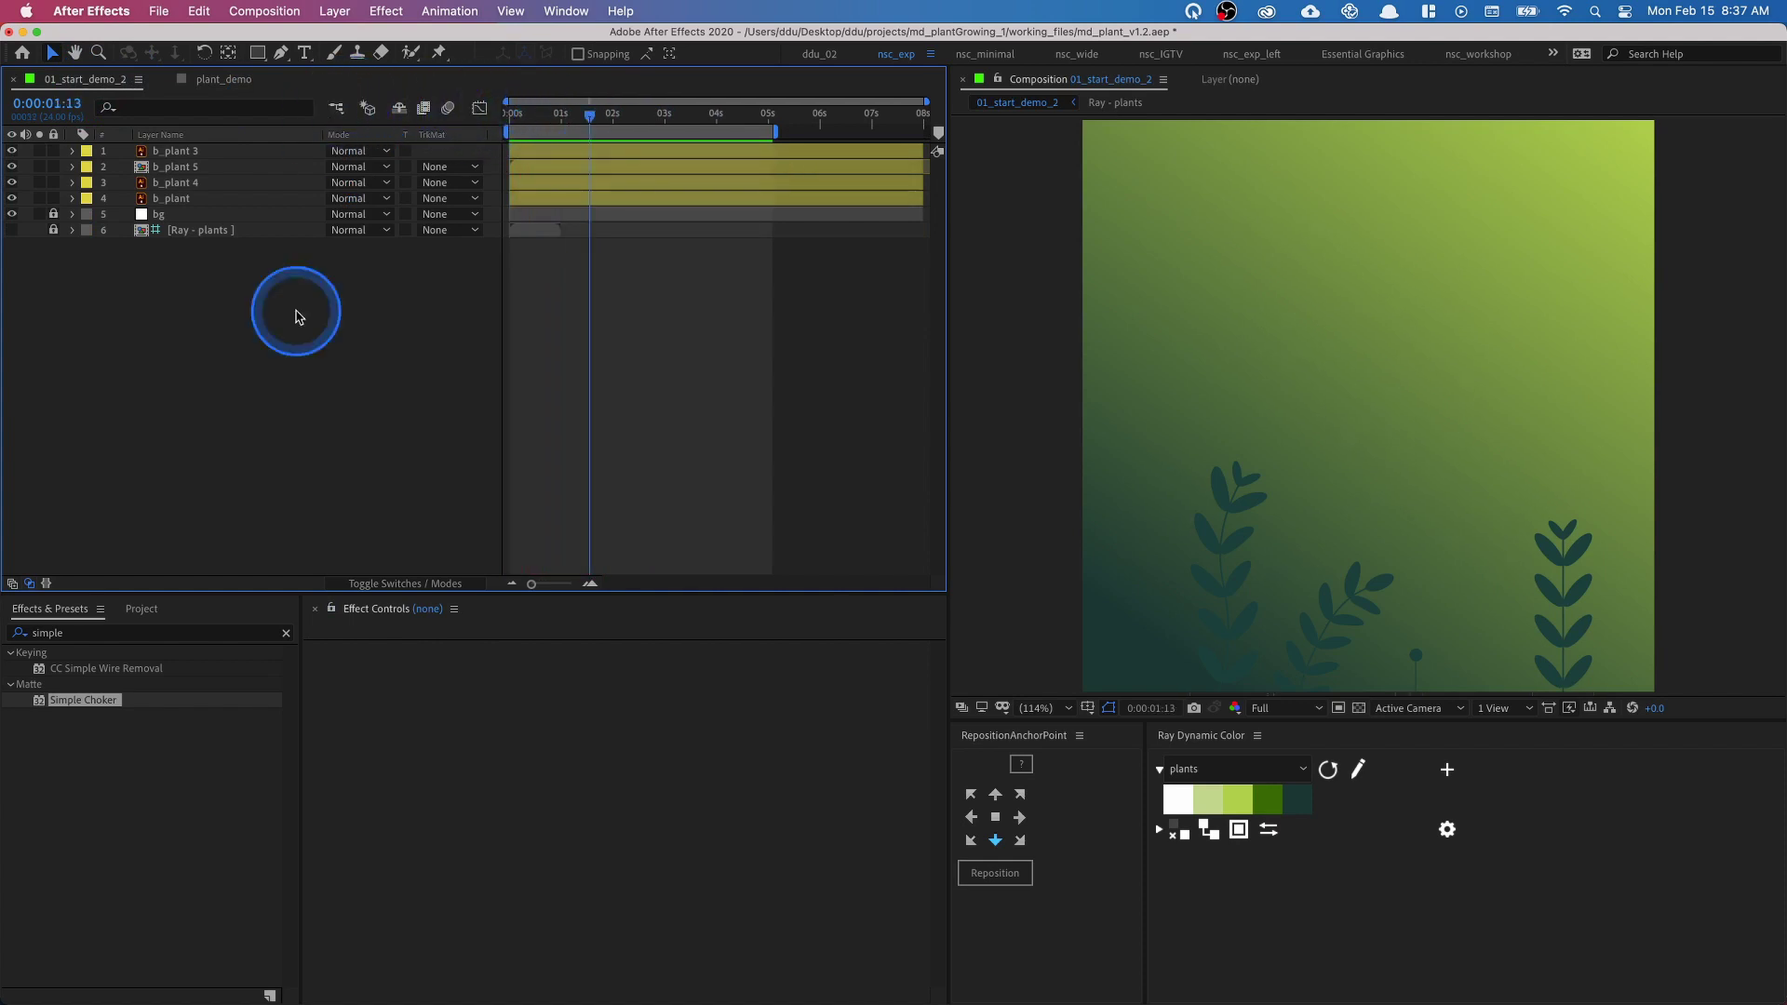
click(141, 610)
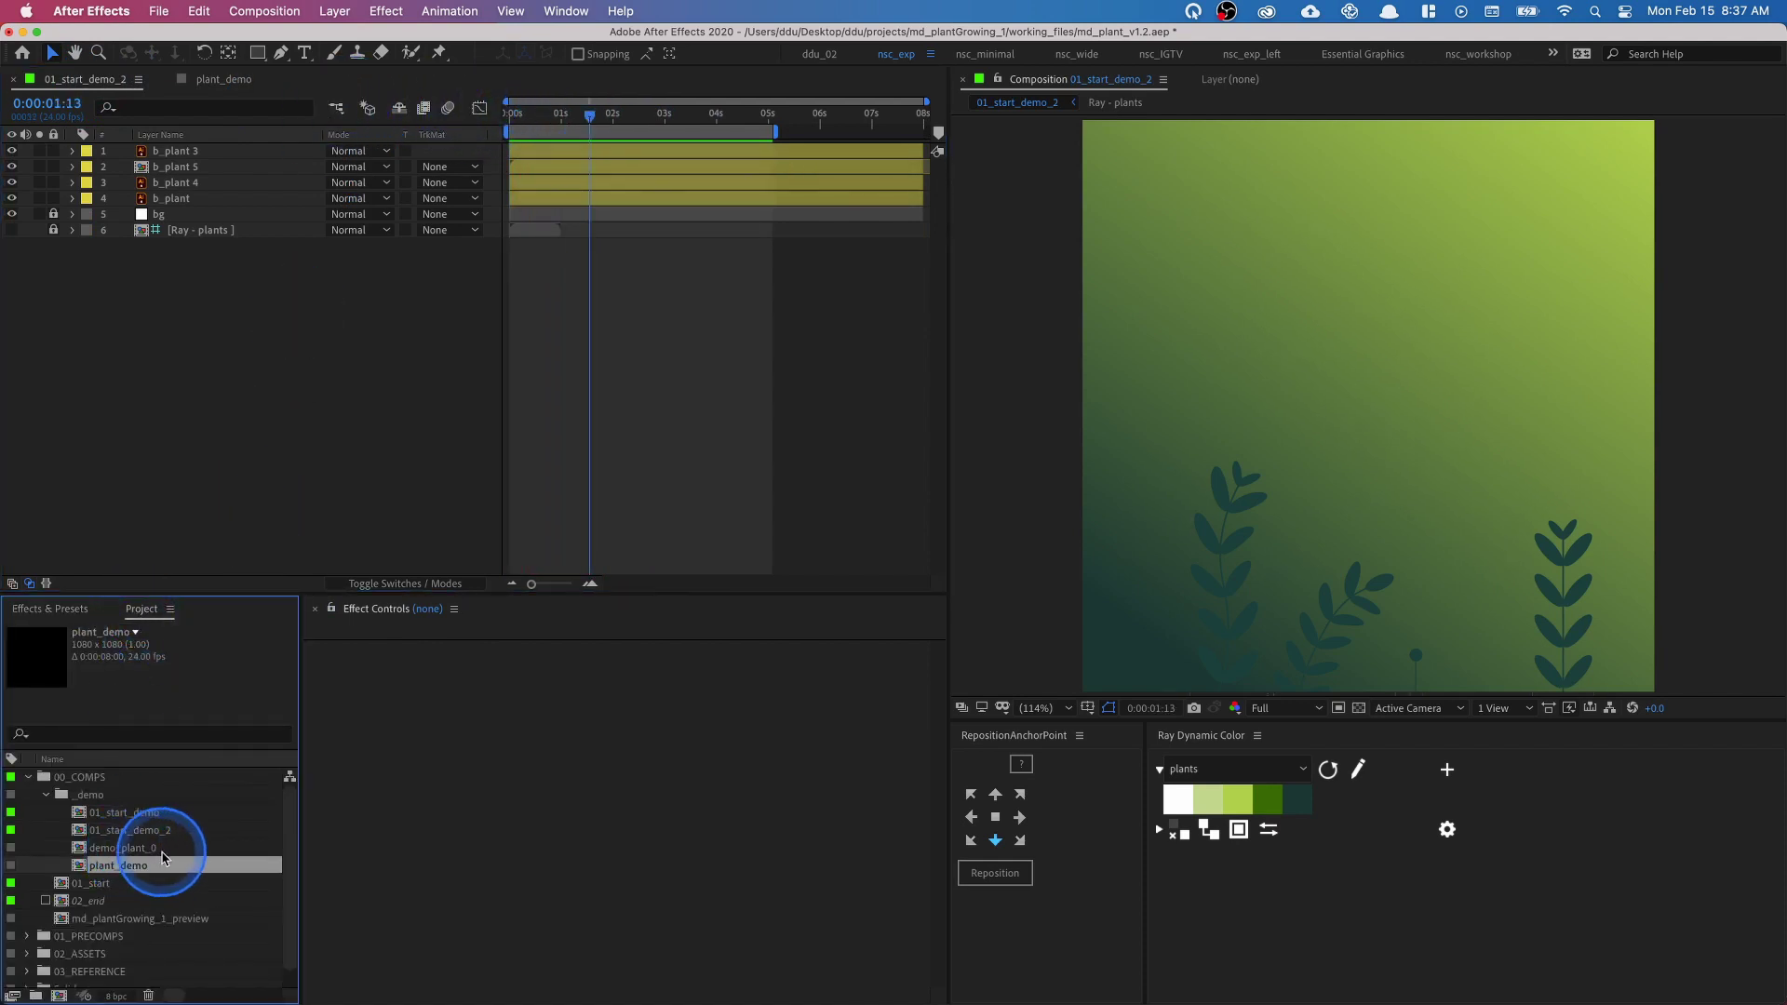
drag(230, 635, 289, 151)
click(853, 233)
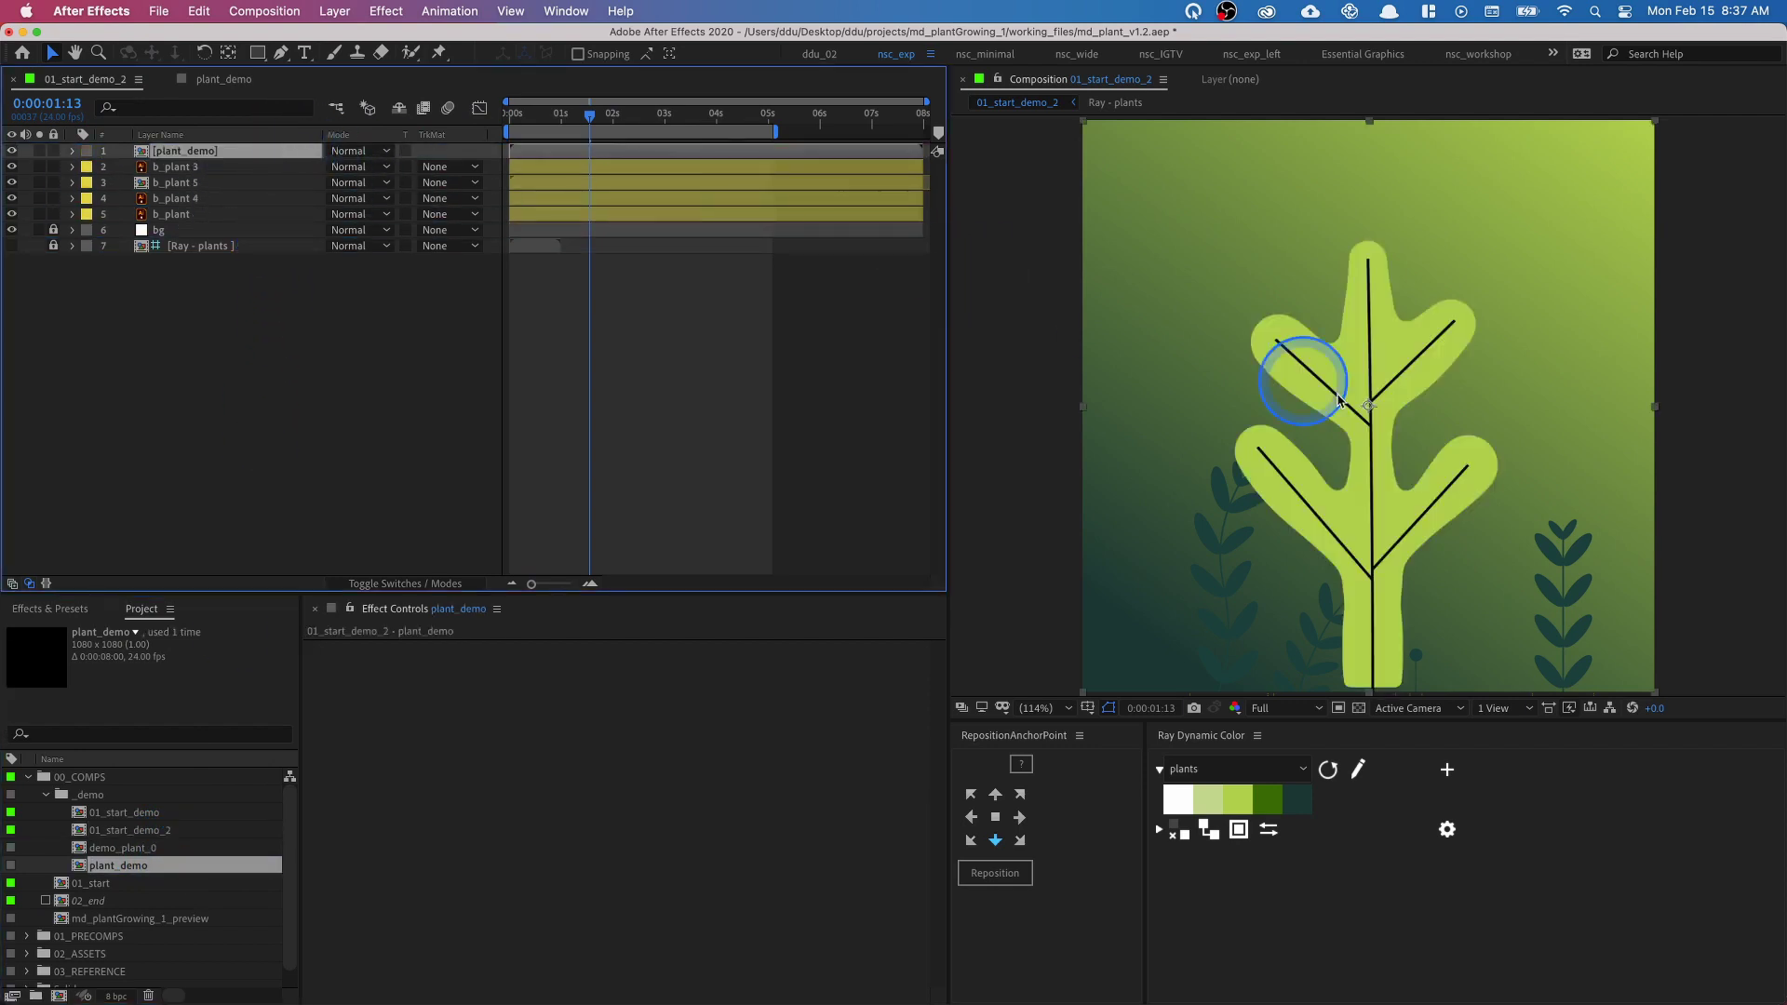
- Move the plant_demo layer's anchor point to its bottom center and show its Scale property
key(space)
drag(1372, 421, 1345, 371)
drag(1378, 474, 1350, 451)
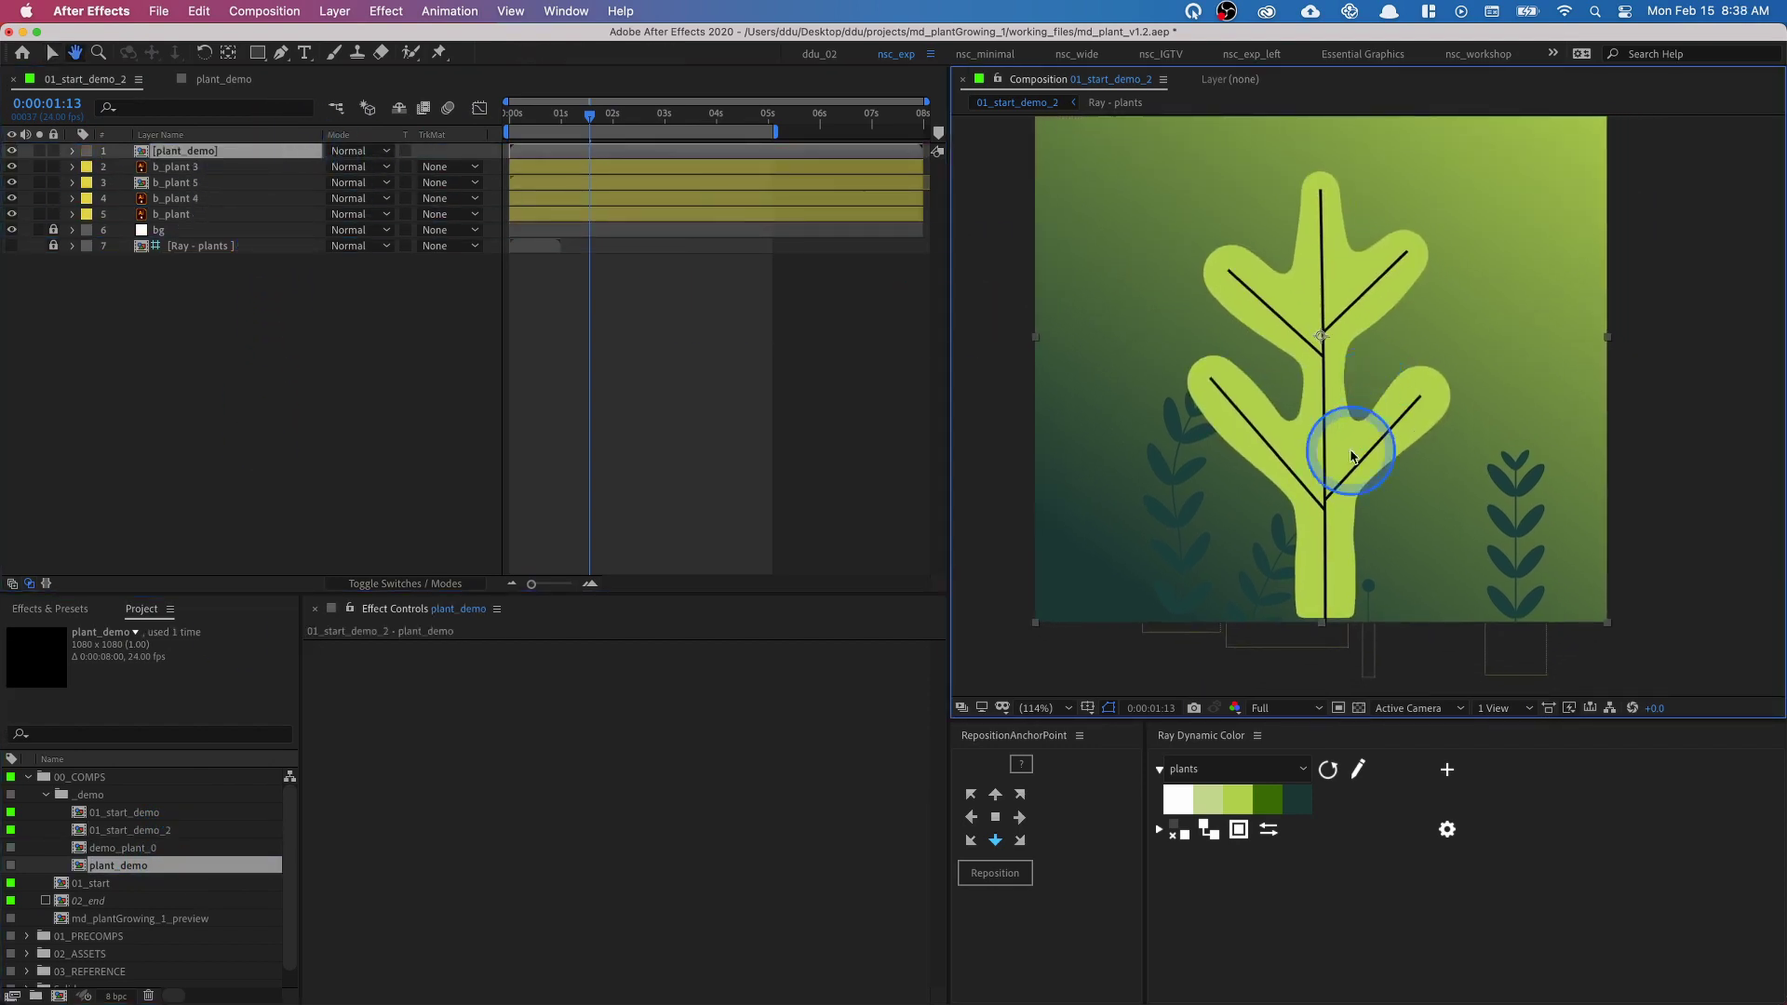
click(995, 841)
click(1005, 873)
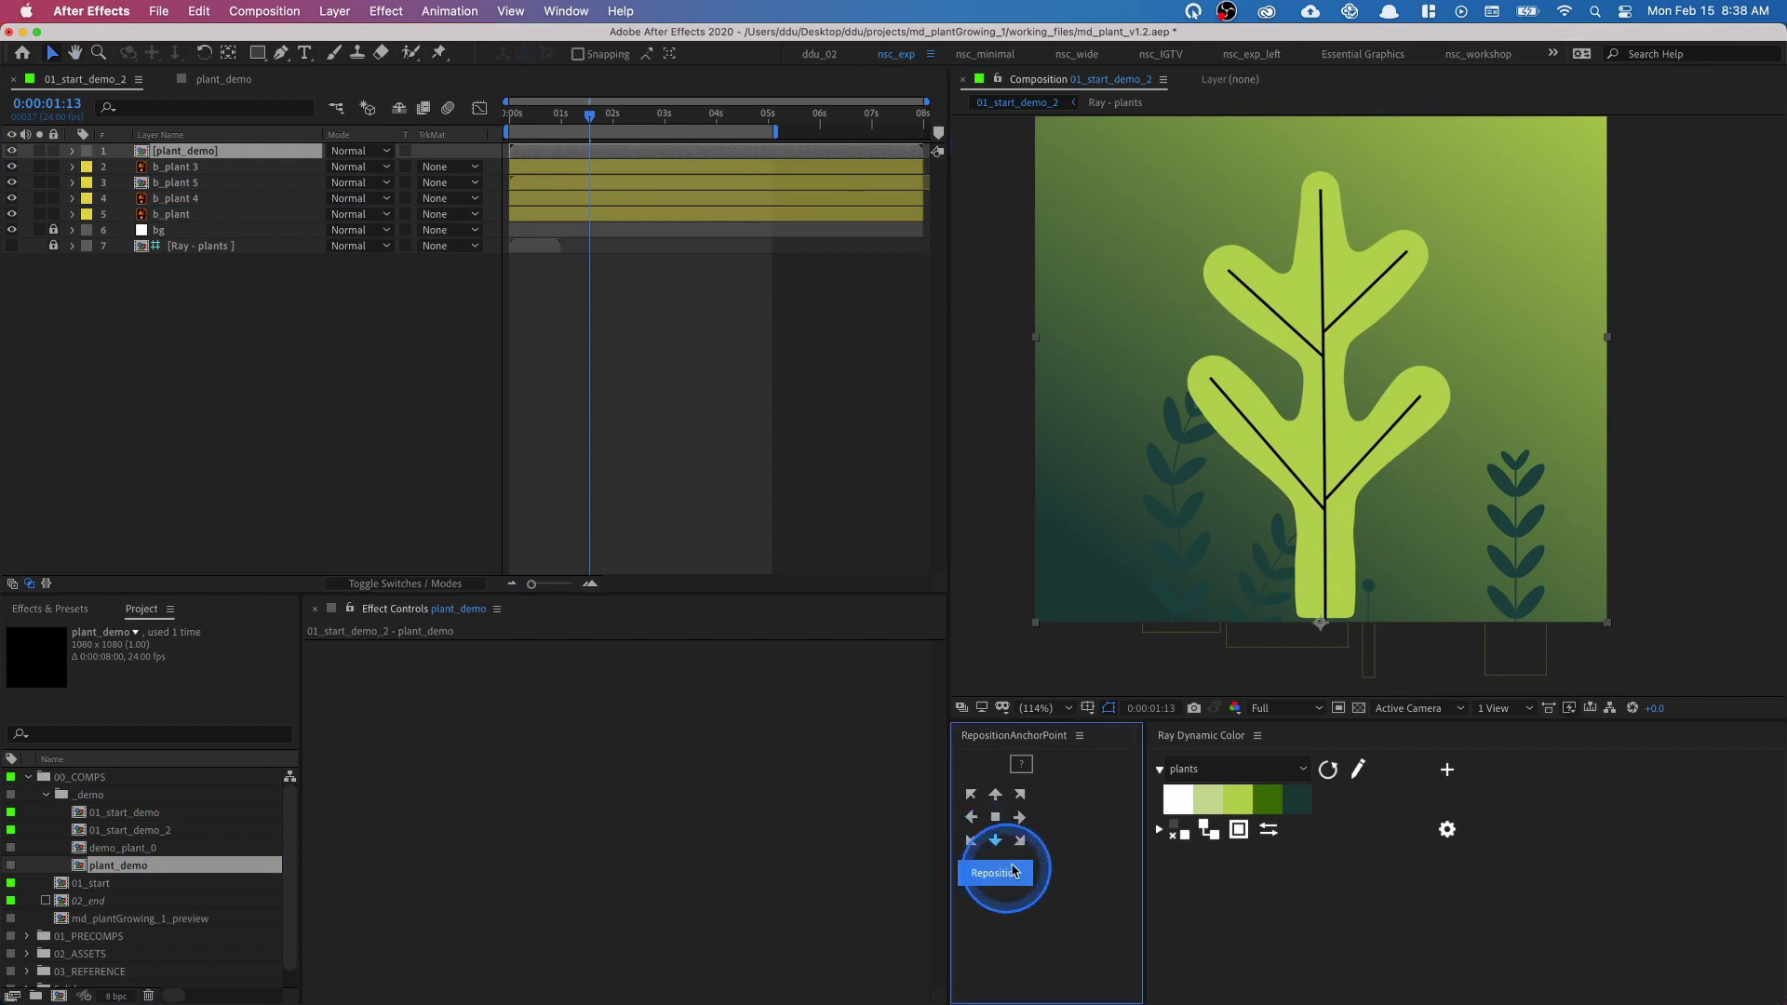
key(s)
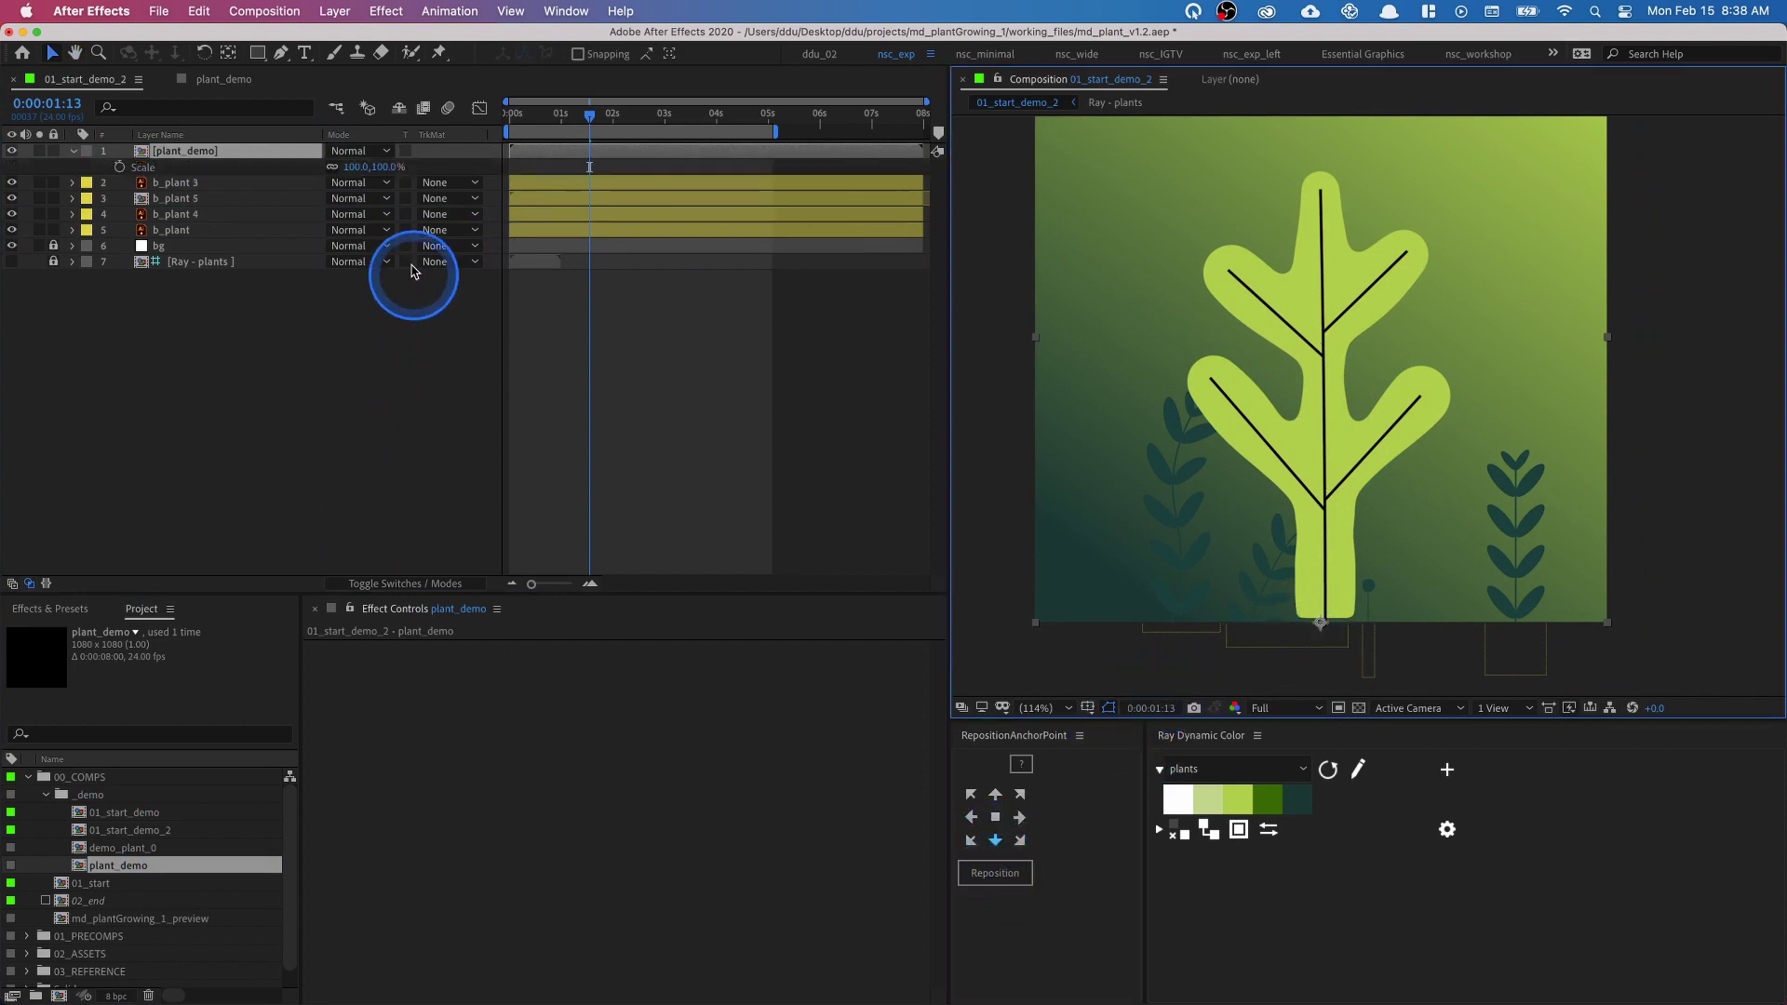
- Scale the plant_demo layer down to 36% and give it the Green label color
drag(386, 167, 332, 169)
click(81, 155)
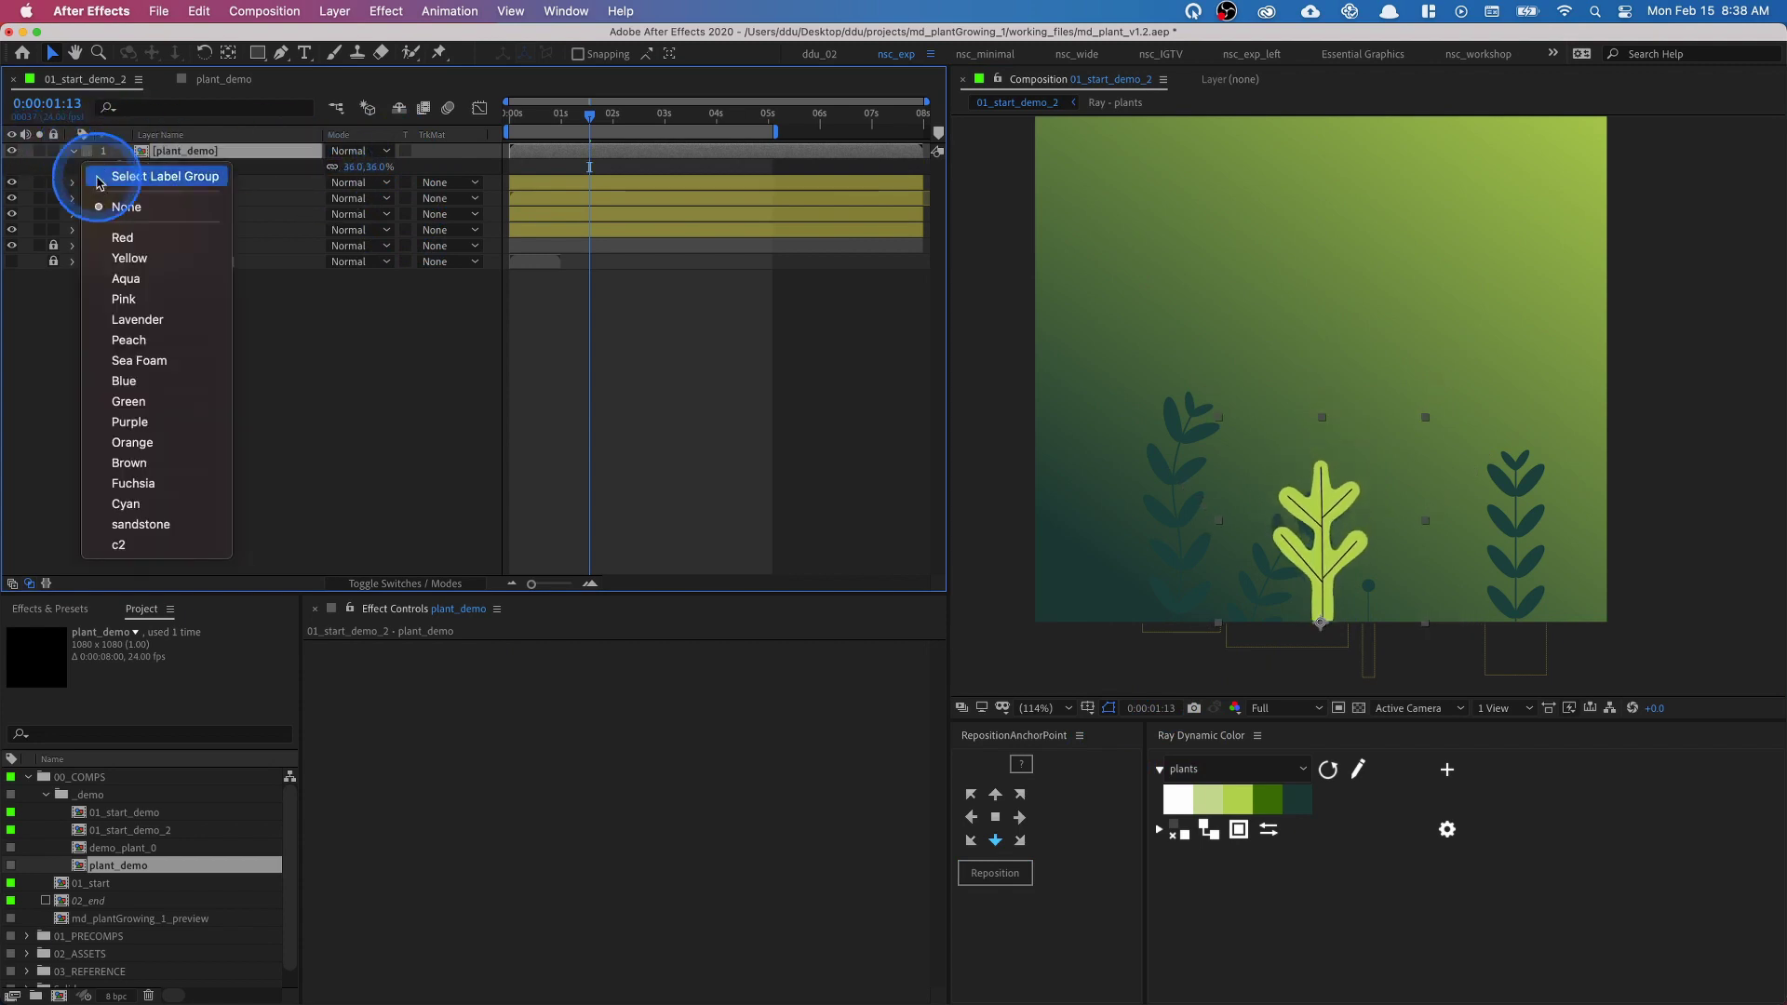
click(158, 404)
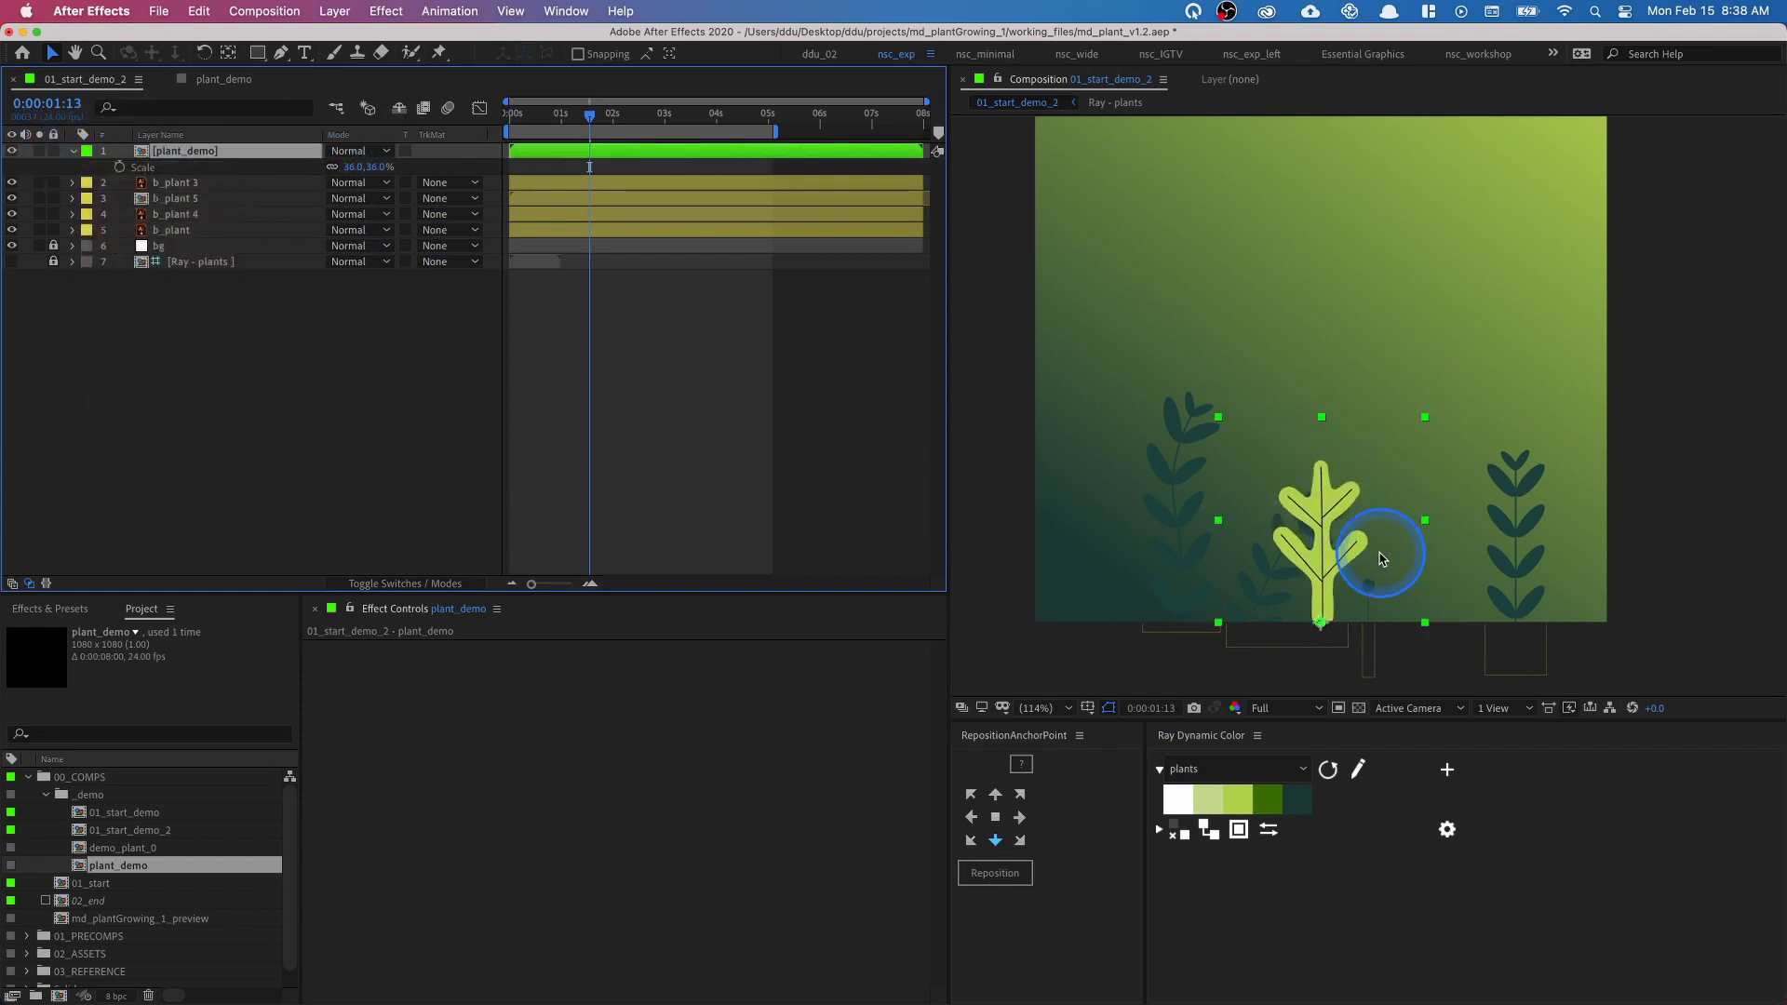
- Enlarge the plant_demo layer to about 52.9% and move it slightly right of the scene's center
drag(1334, 547, 1653, 337)
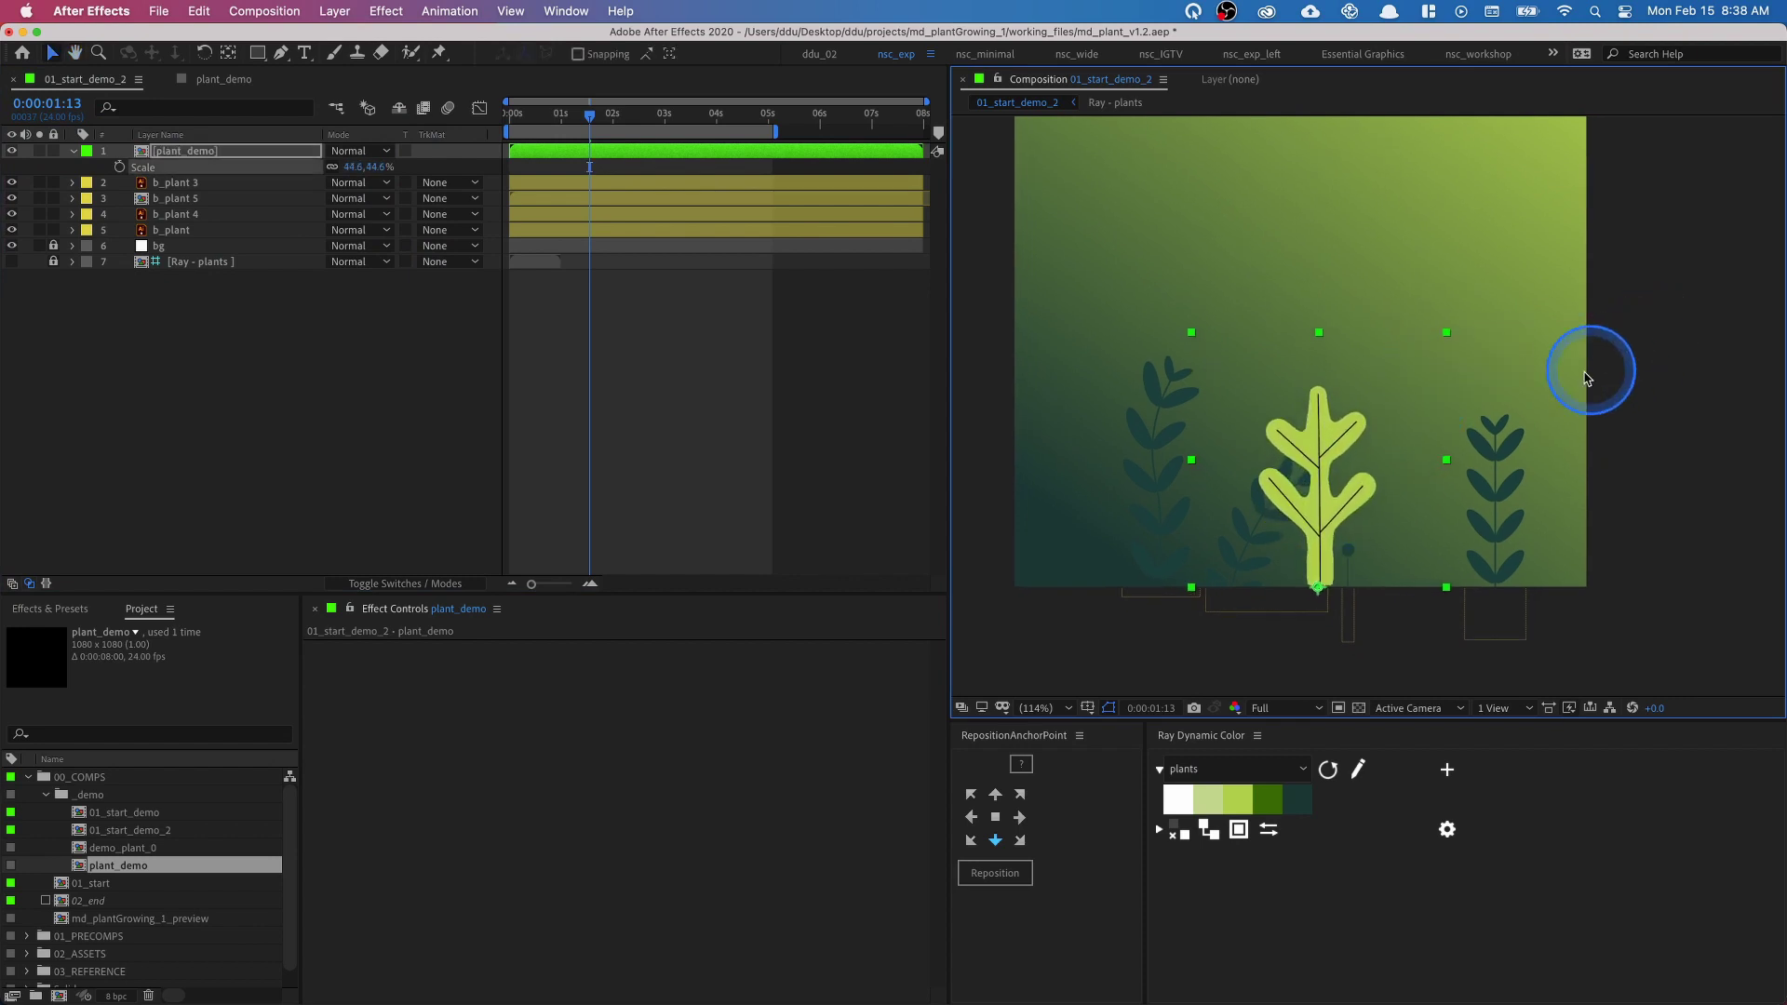
drag(1448, 341, 1589, 295)
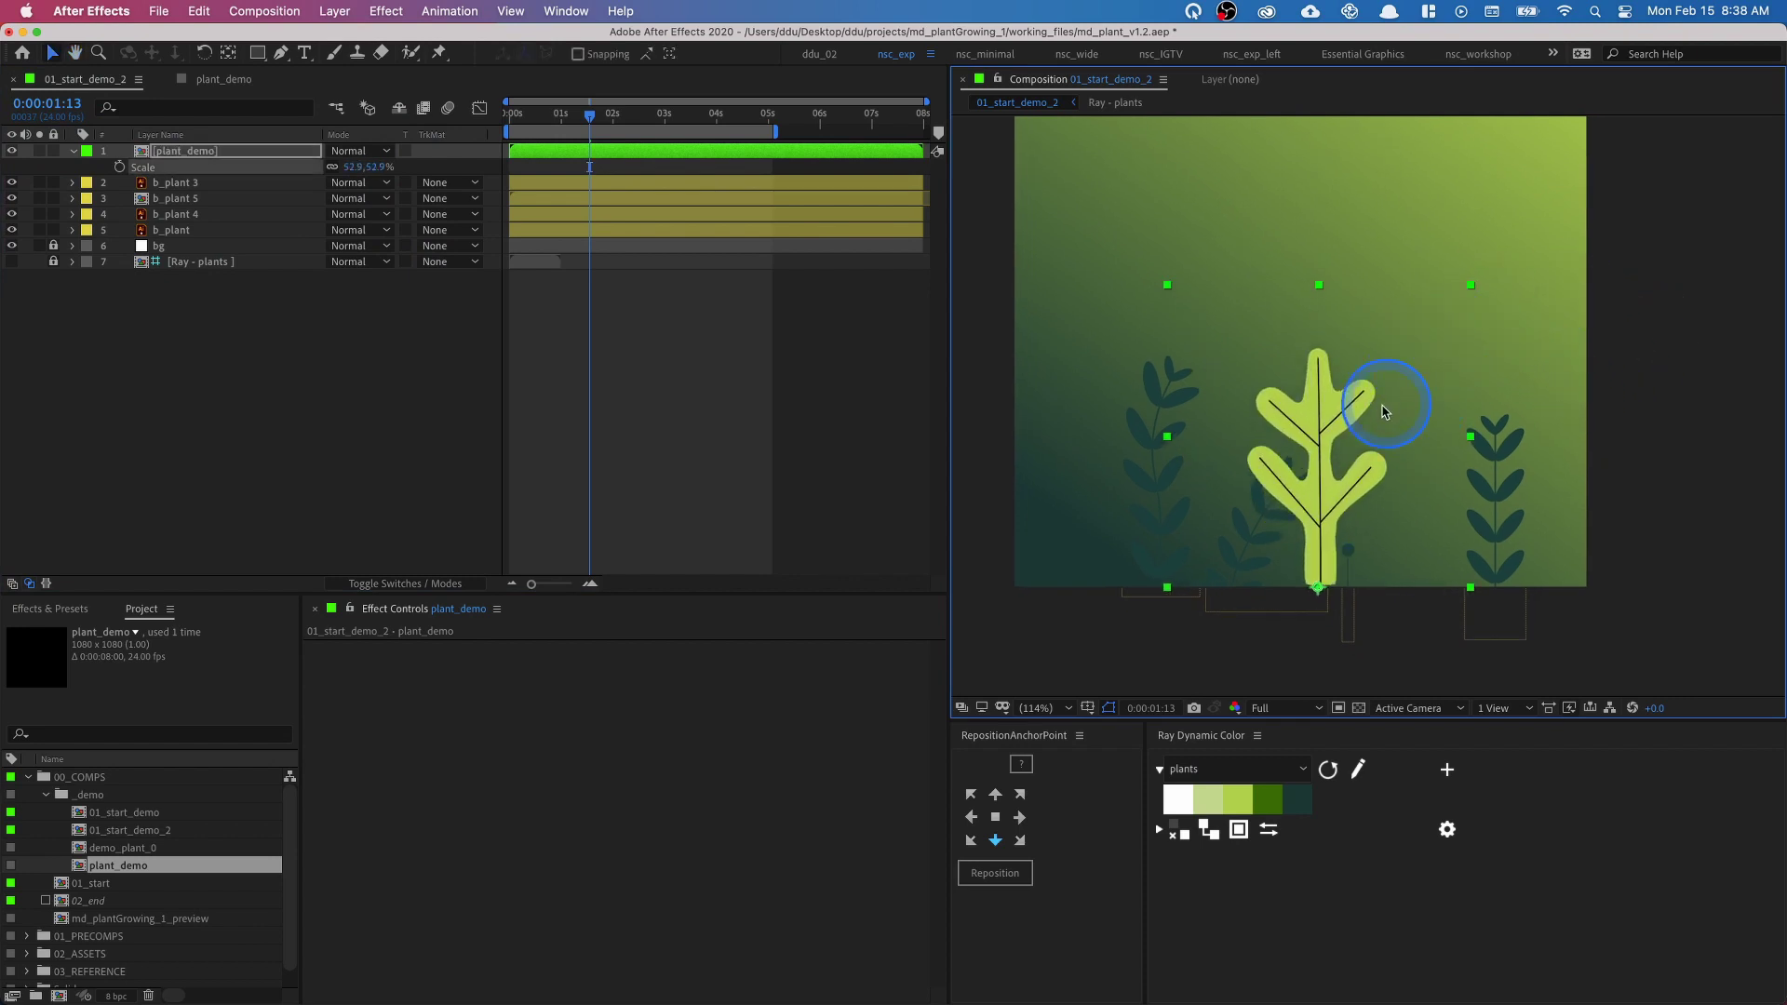
drag(1384, 410, 1414, 416)
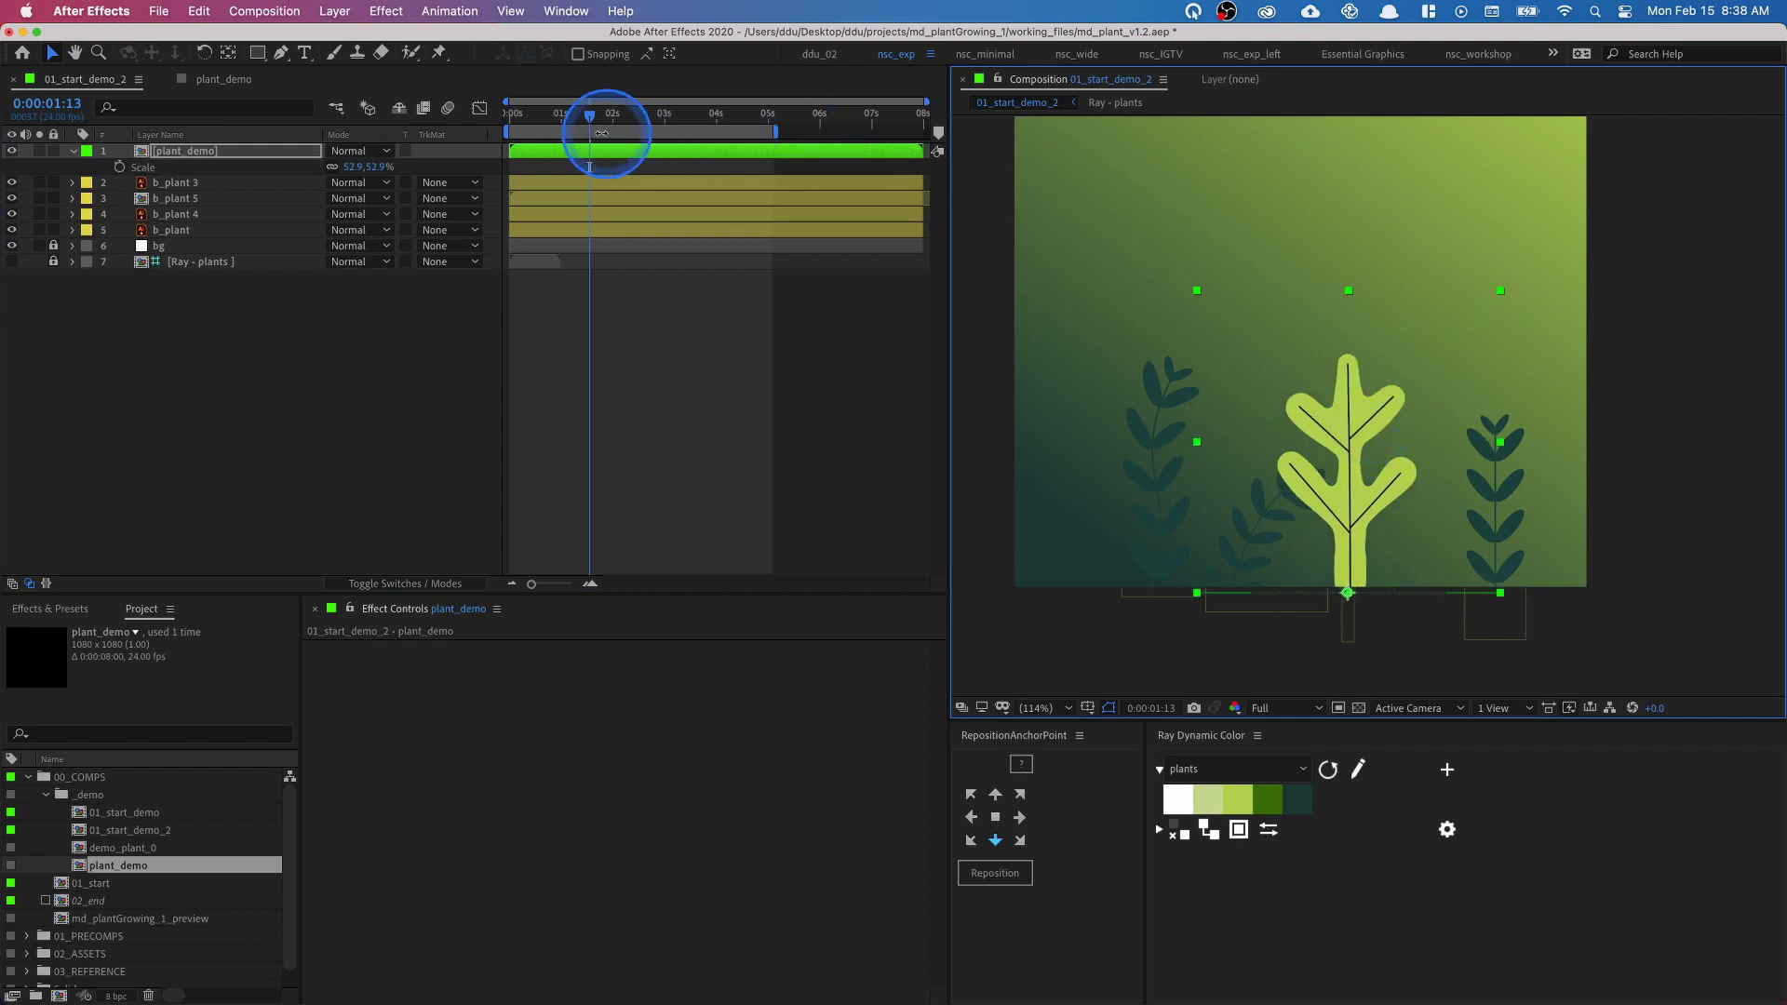
- Play the 01_start_demo_2 composition from the start to preview the swaying plant, then stop playback
click(514, 112)
key(space)
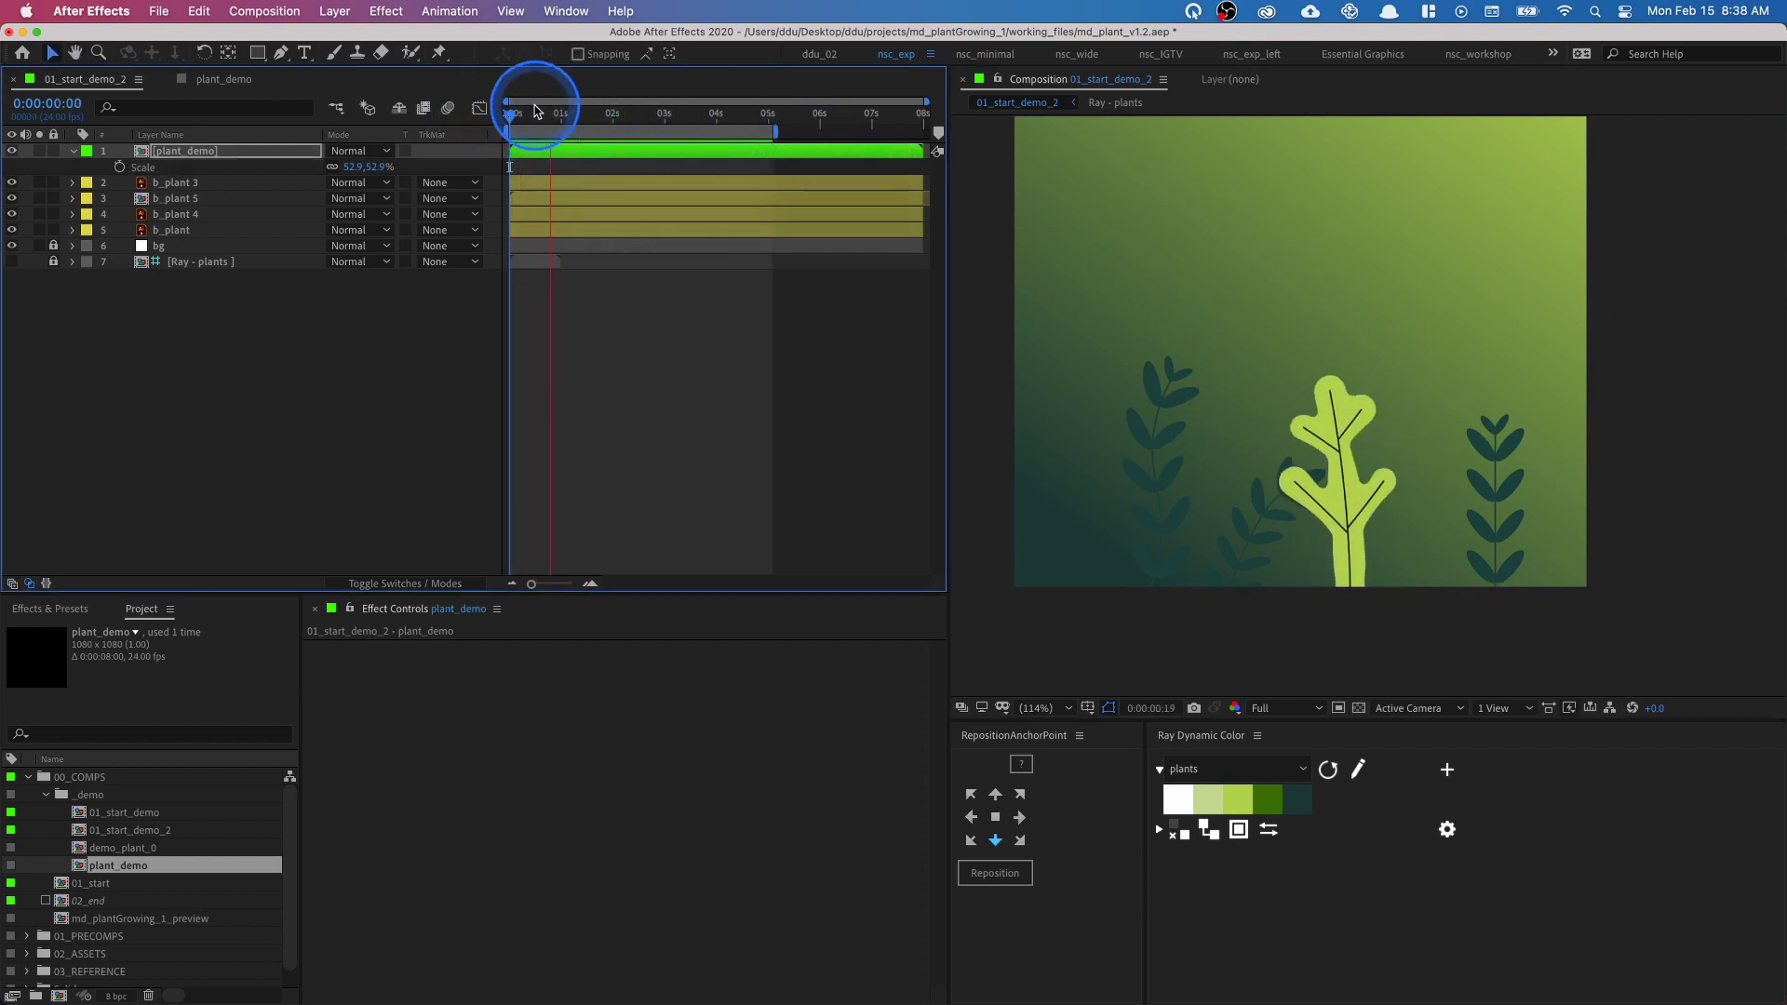
key(space)
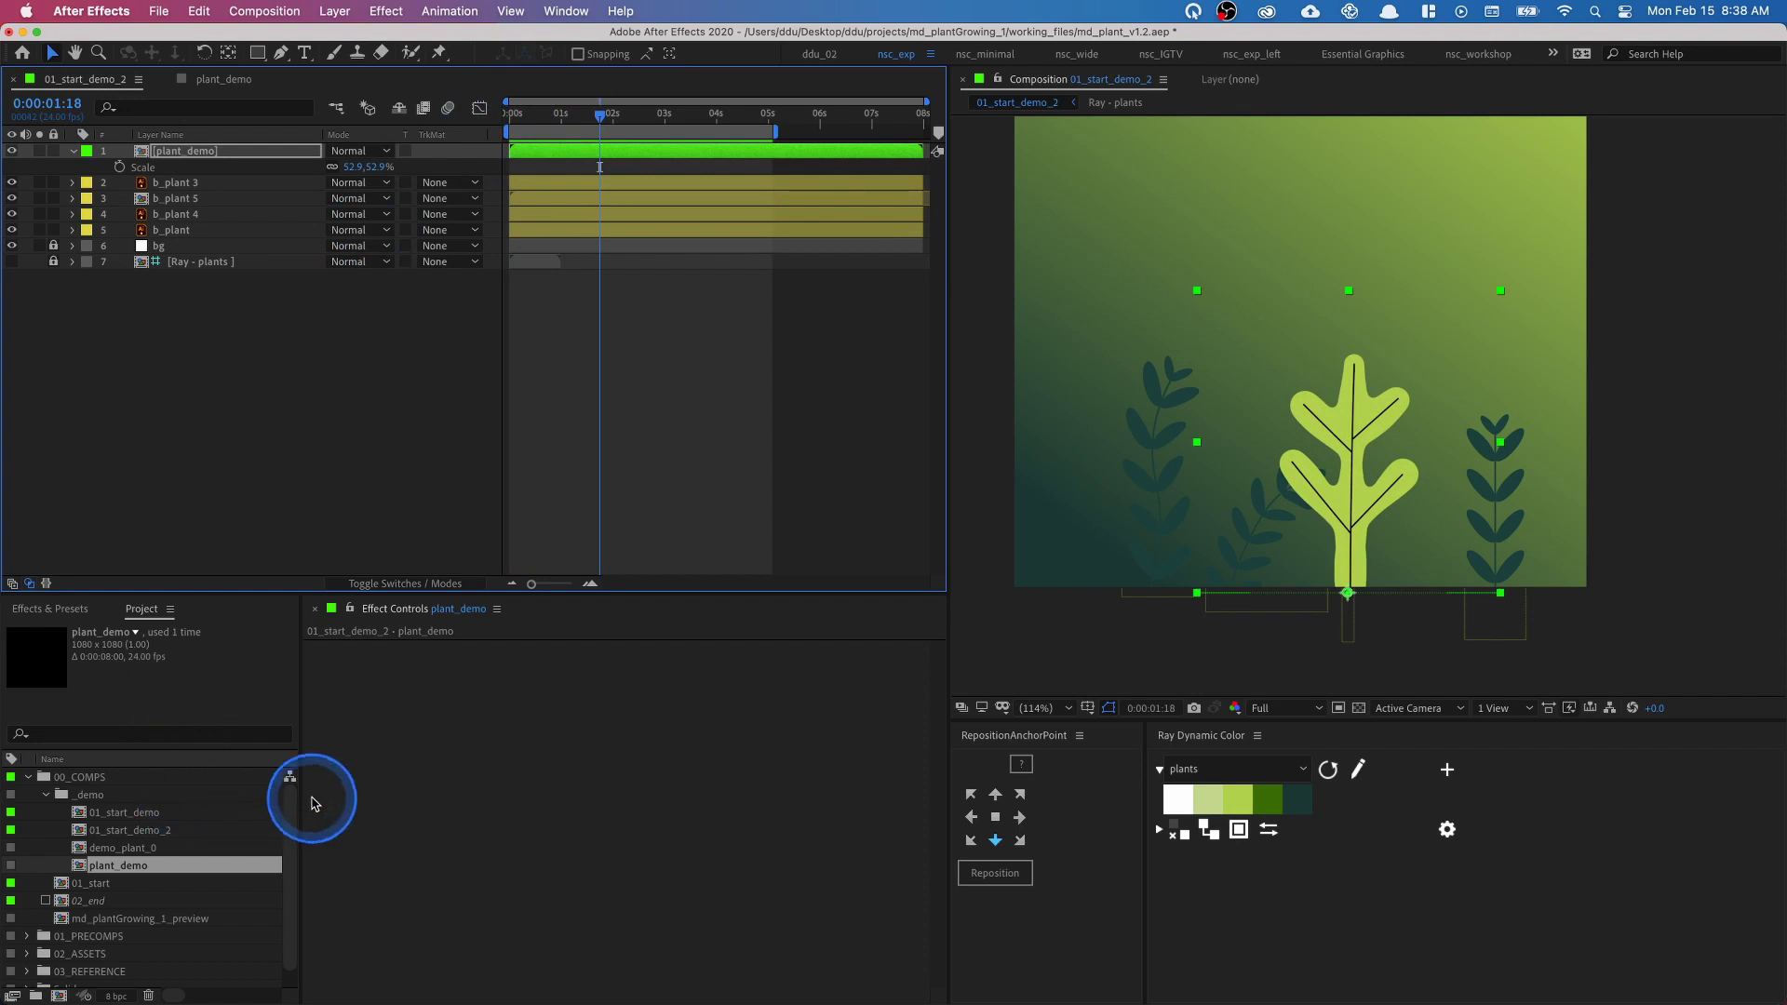
- Add the p1 and p2 compositions from the plants folder in 01_PRECOMPS to the scene, above plant_demo
scroll(286, 805, down, 1)
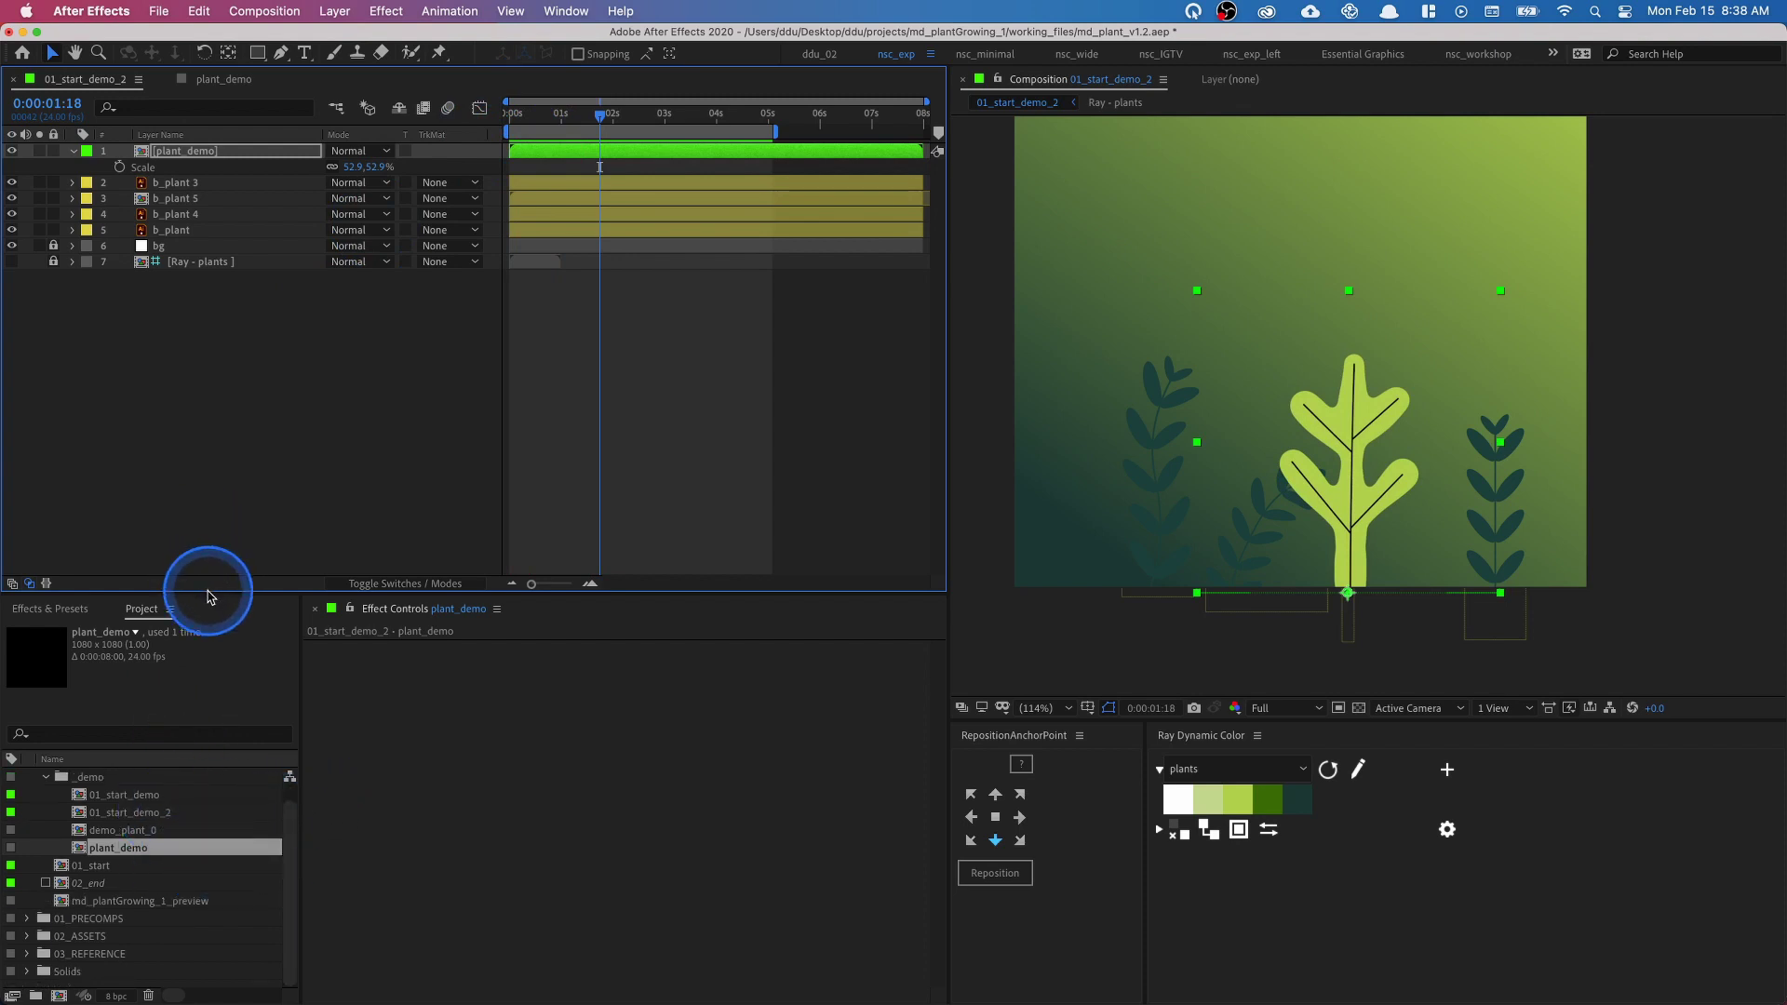
drag(210, 593, 216, 503)
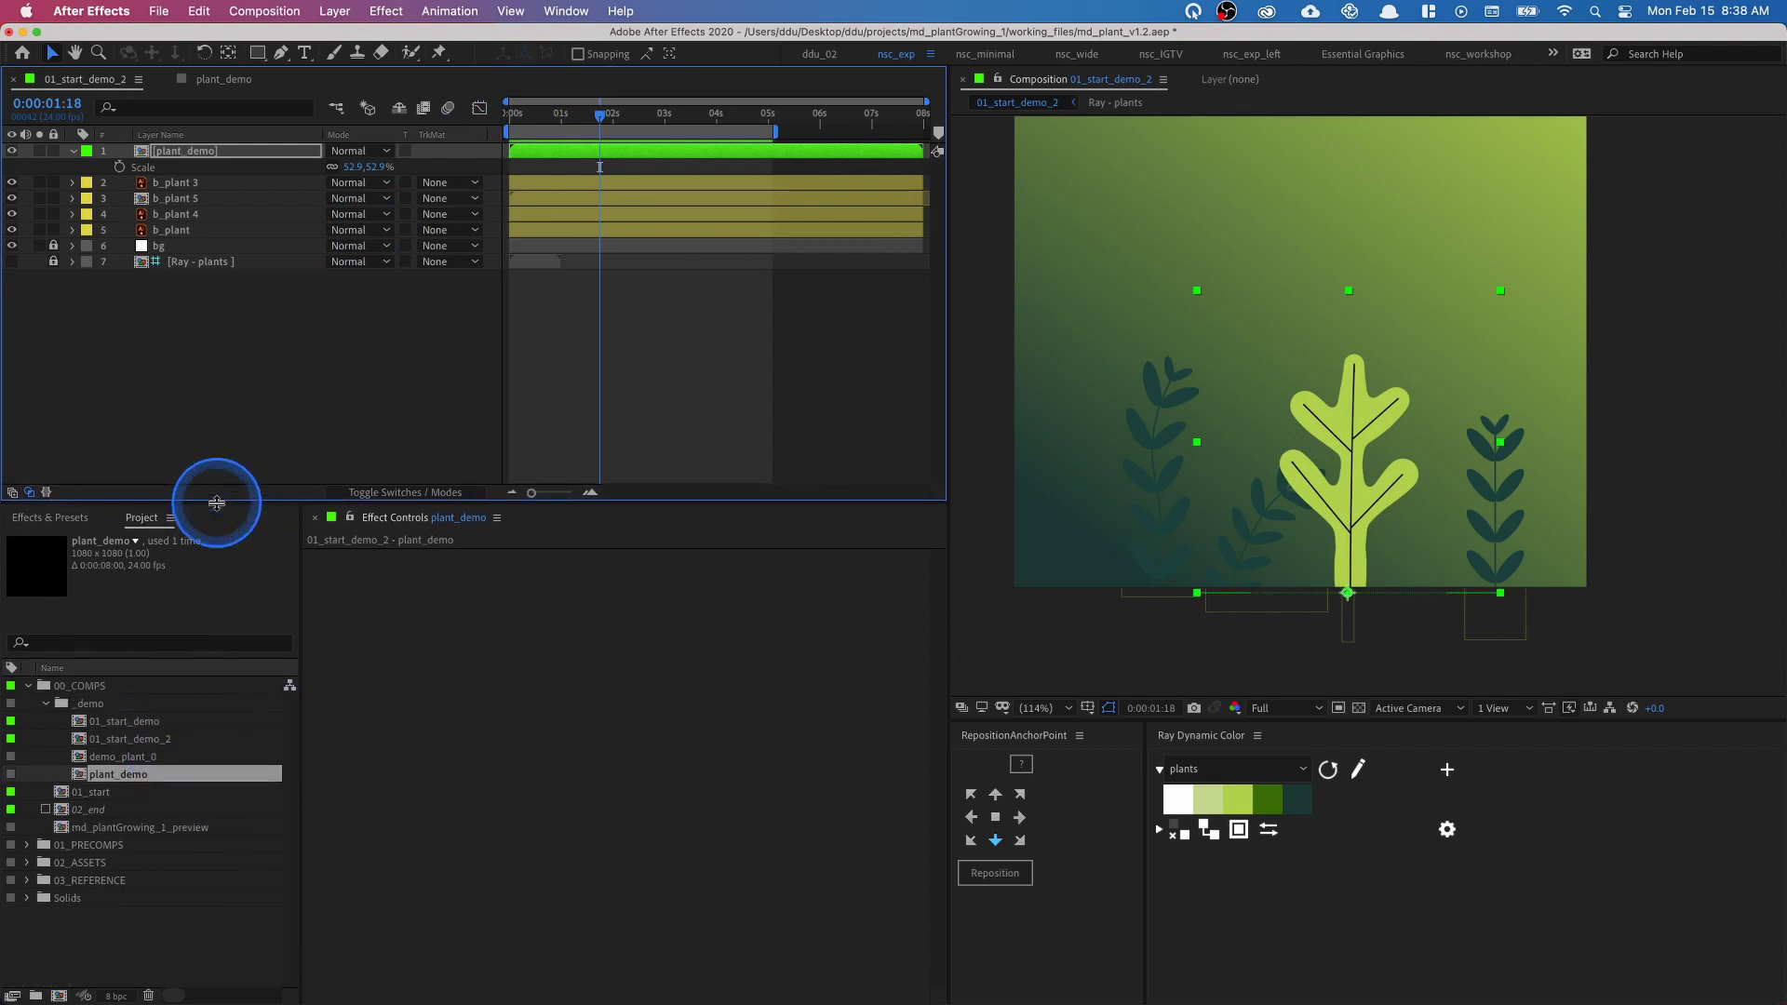
click(34, 847)
click(46, 881)
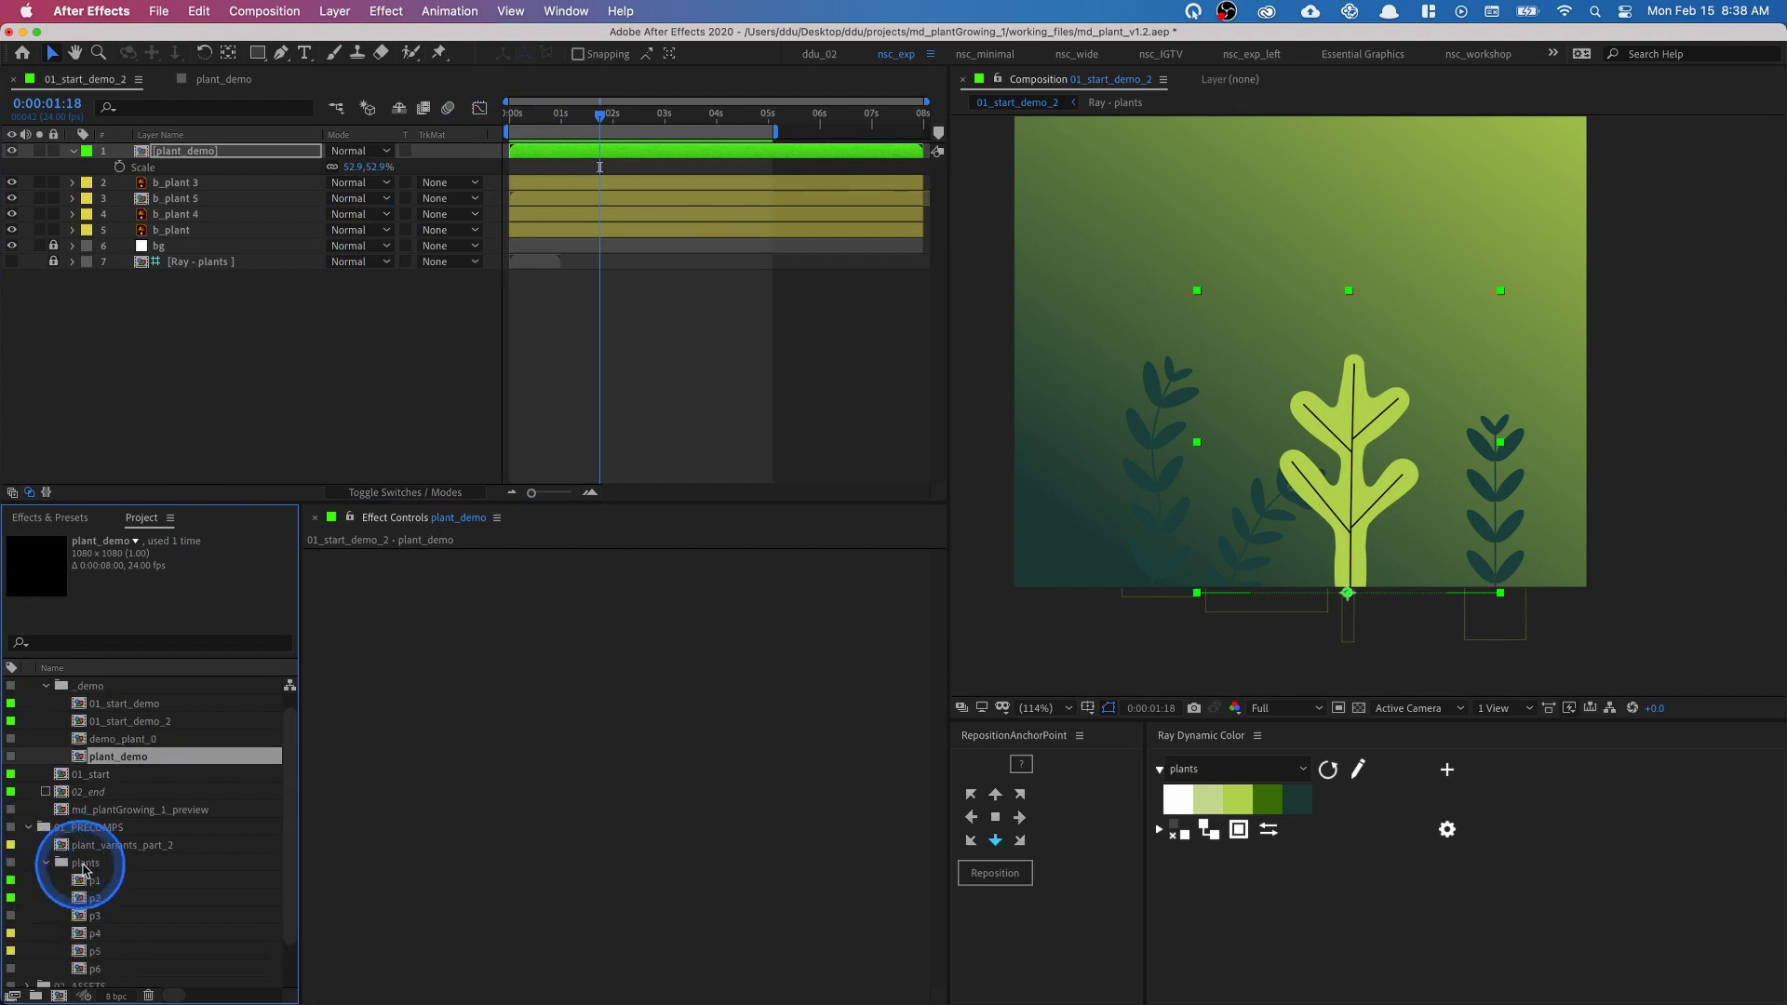
scroll(93, 884, down, 2)
click(121, 881)
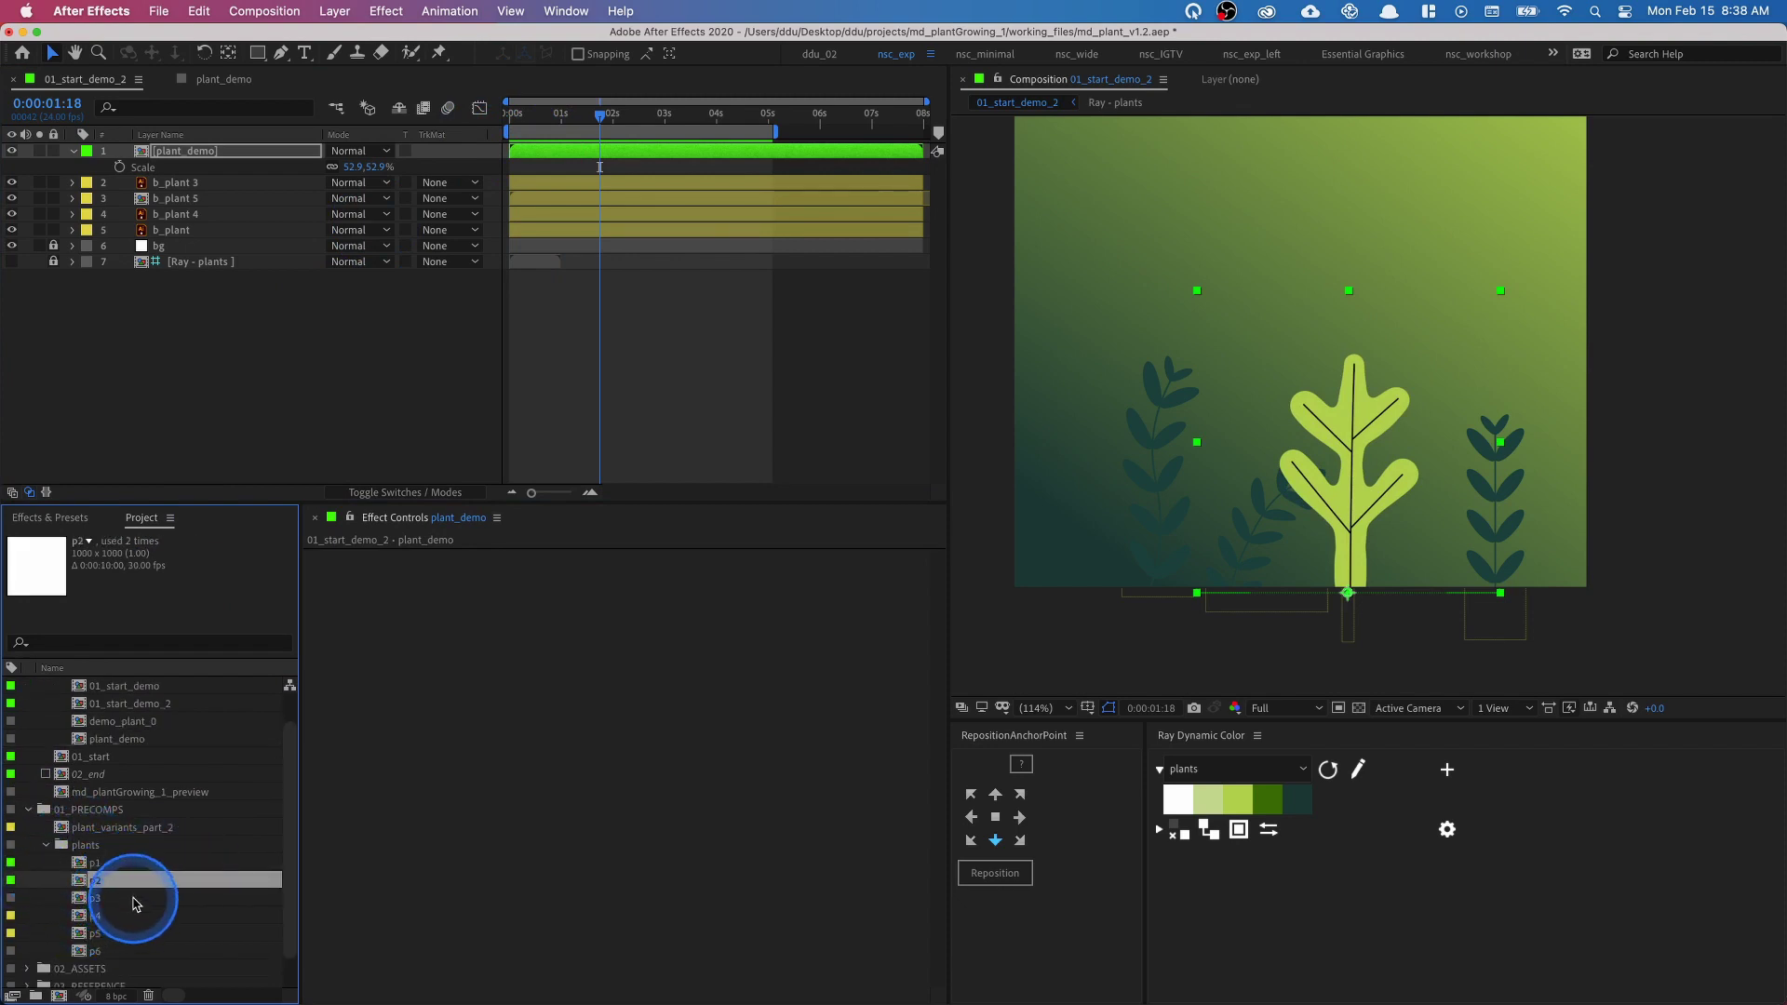
shift+click(126, 863)
drag(126, 862, 1300, 421)
key(v)
click(566, 268)
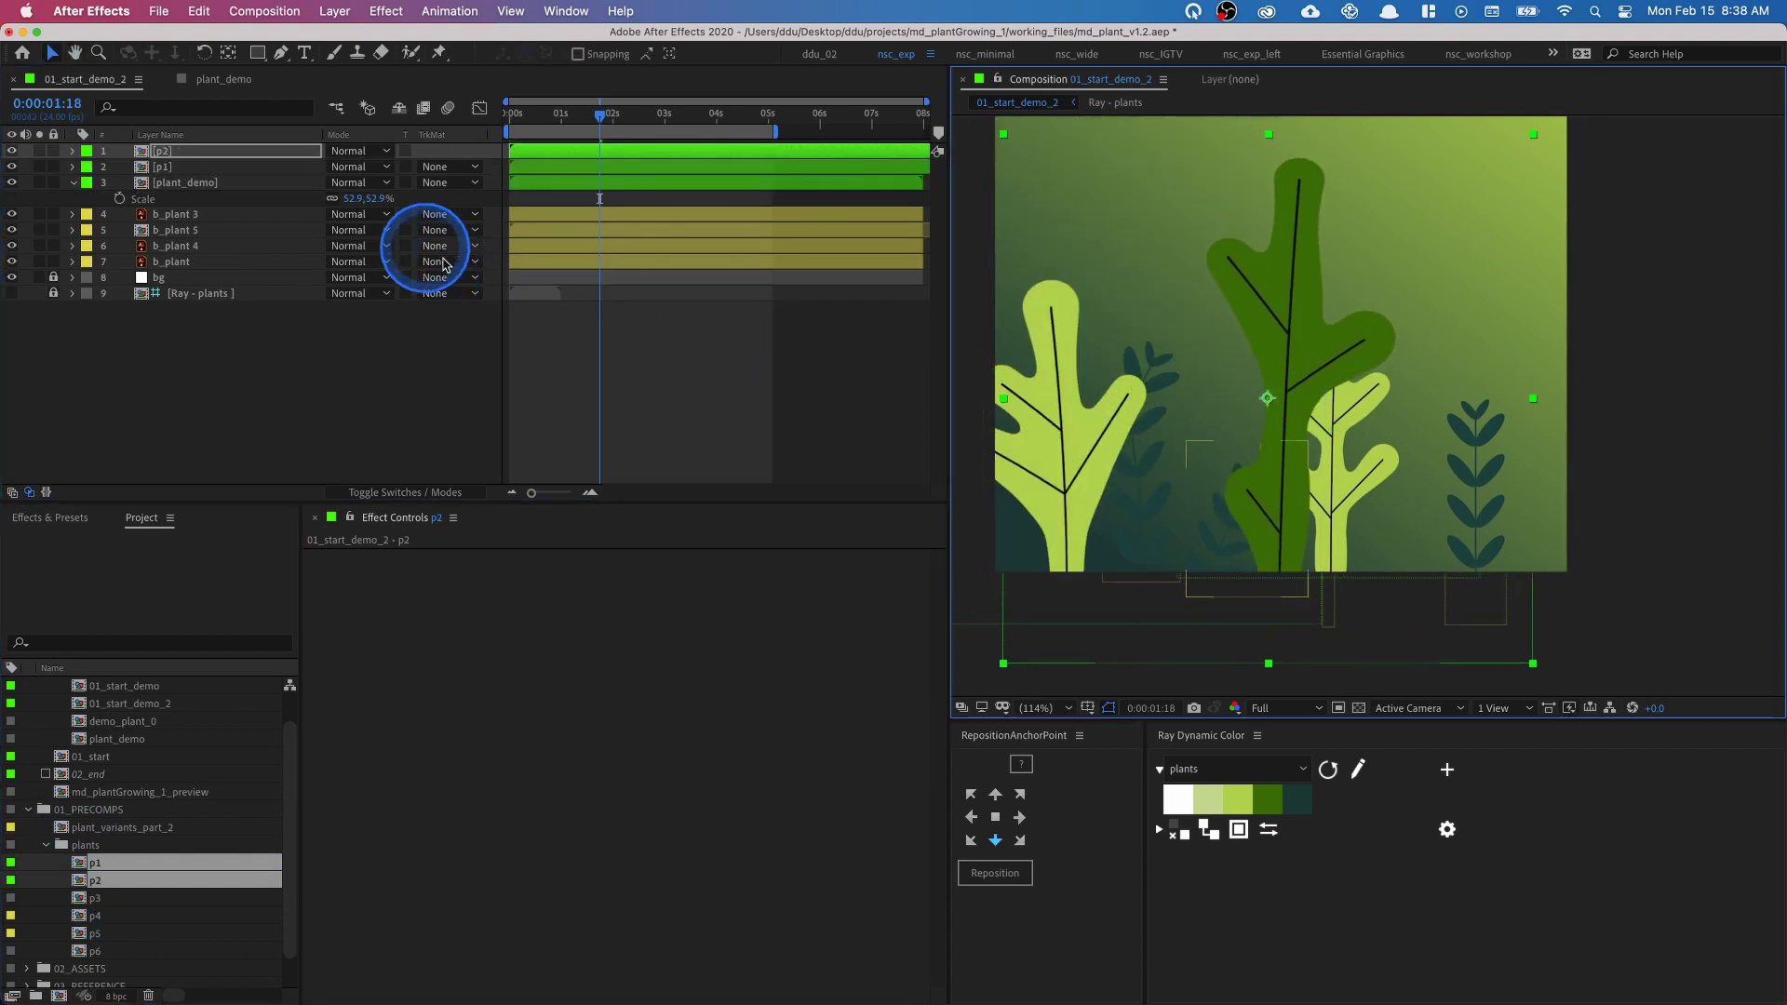
- Move the anchor points of both the p1 and p2 layers to their bottom centers
click(221, 167)
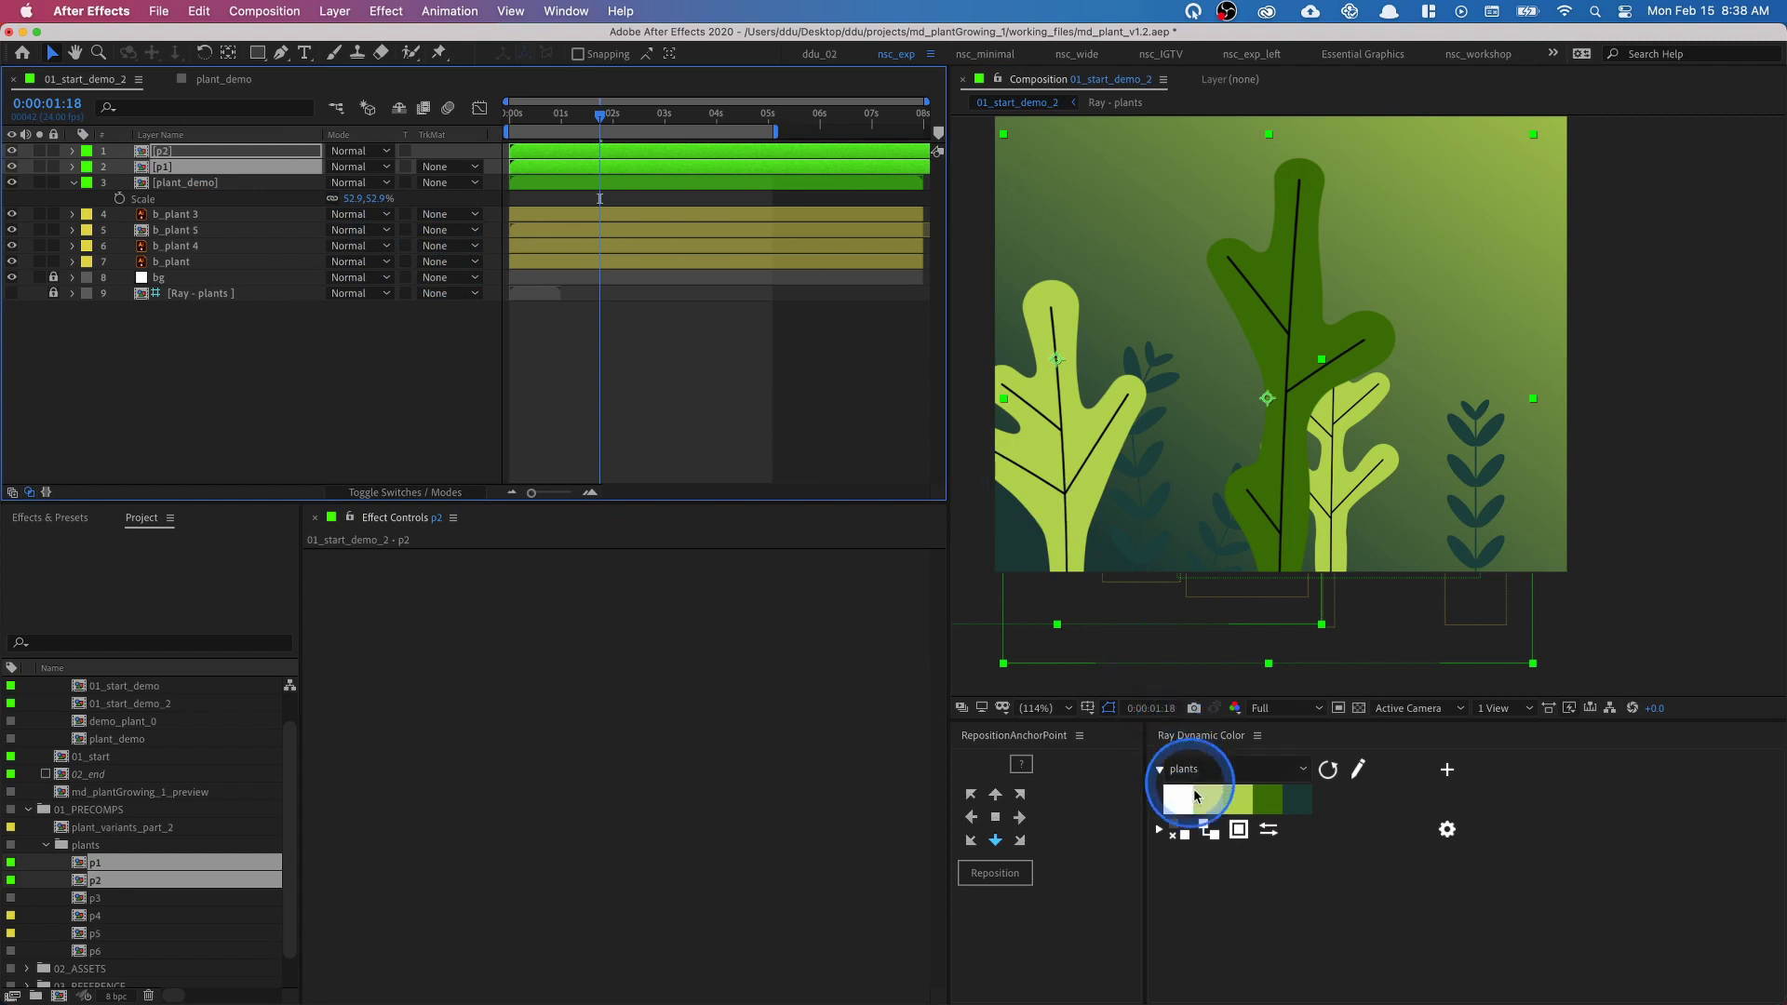
click(1101, 838)
click(1007, 877)
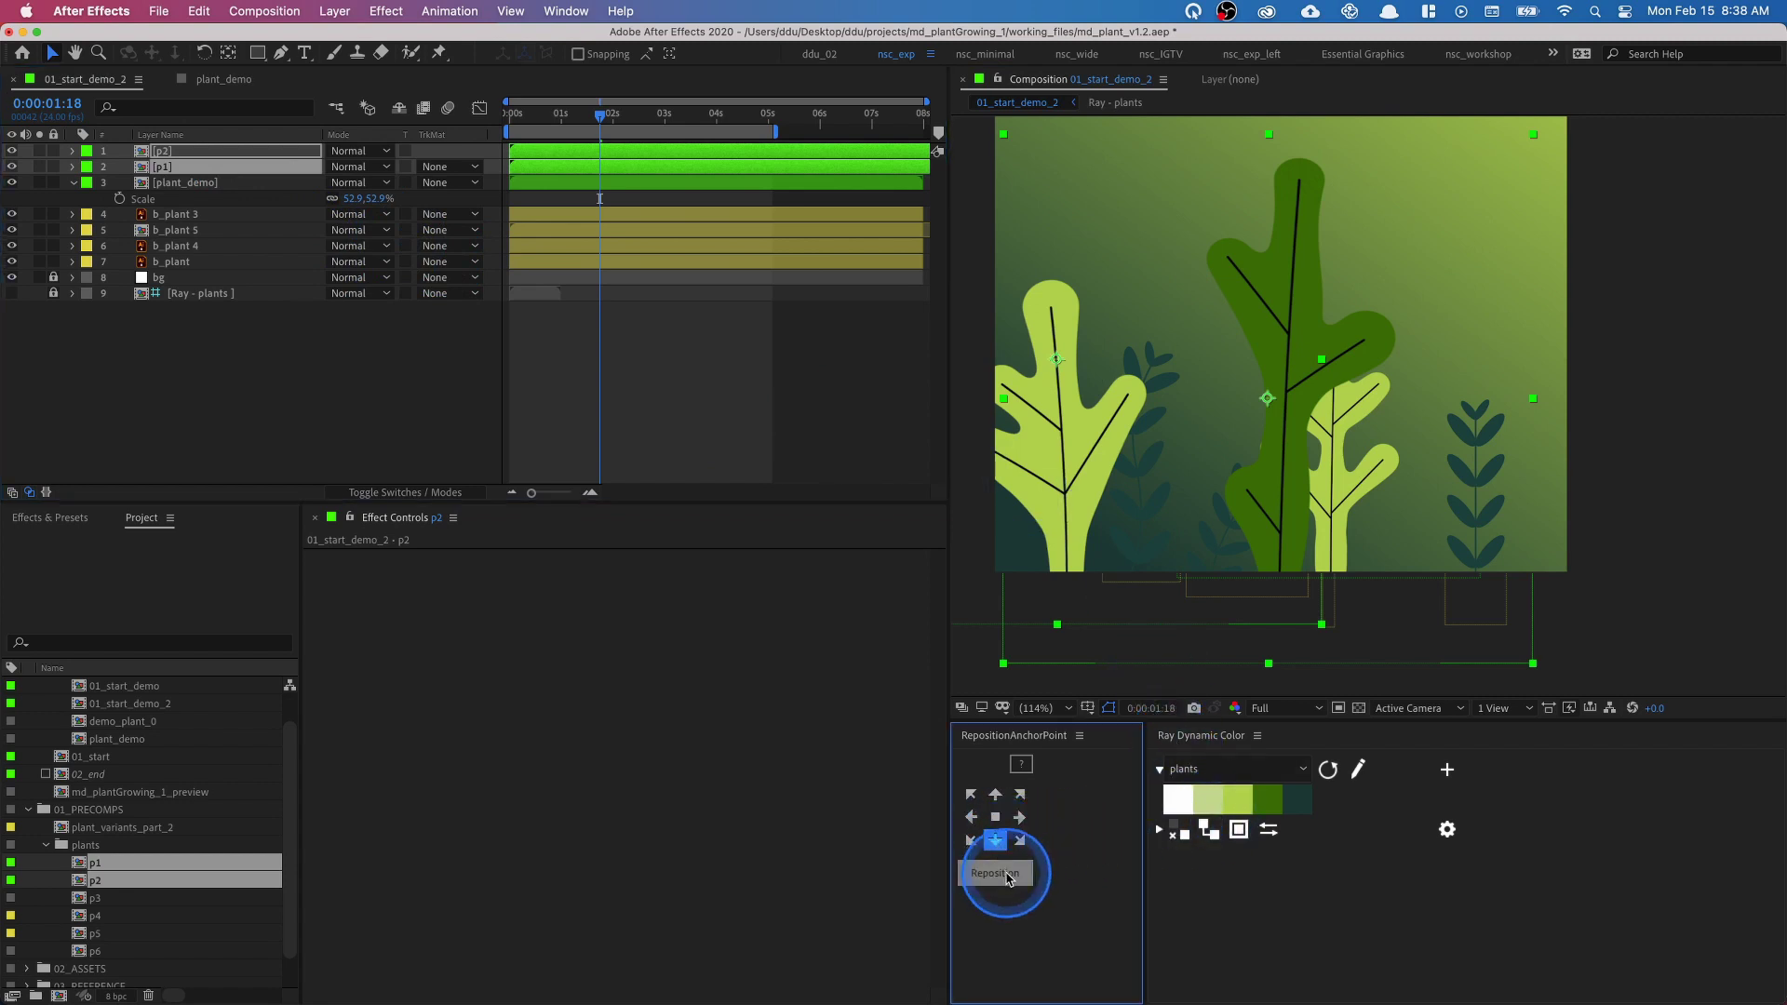
- Shrink p1 and p2, group them to the left of plant_demo, and bring p1 in front of p2
click(1185, 594)
drag(1209, 586, 1258, 488)
click(1592, 476)
drag(1076, 500, 1218, 516)
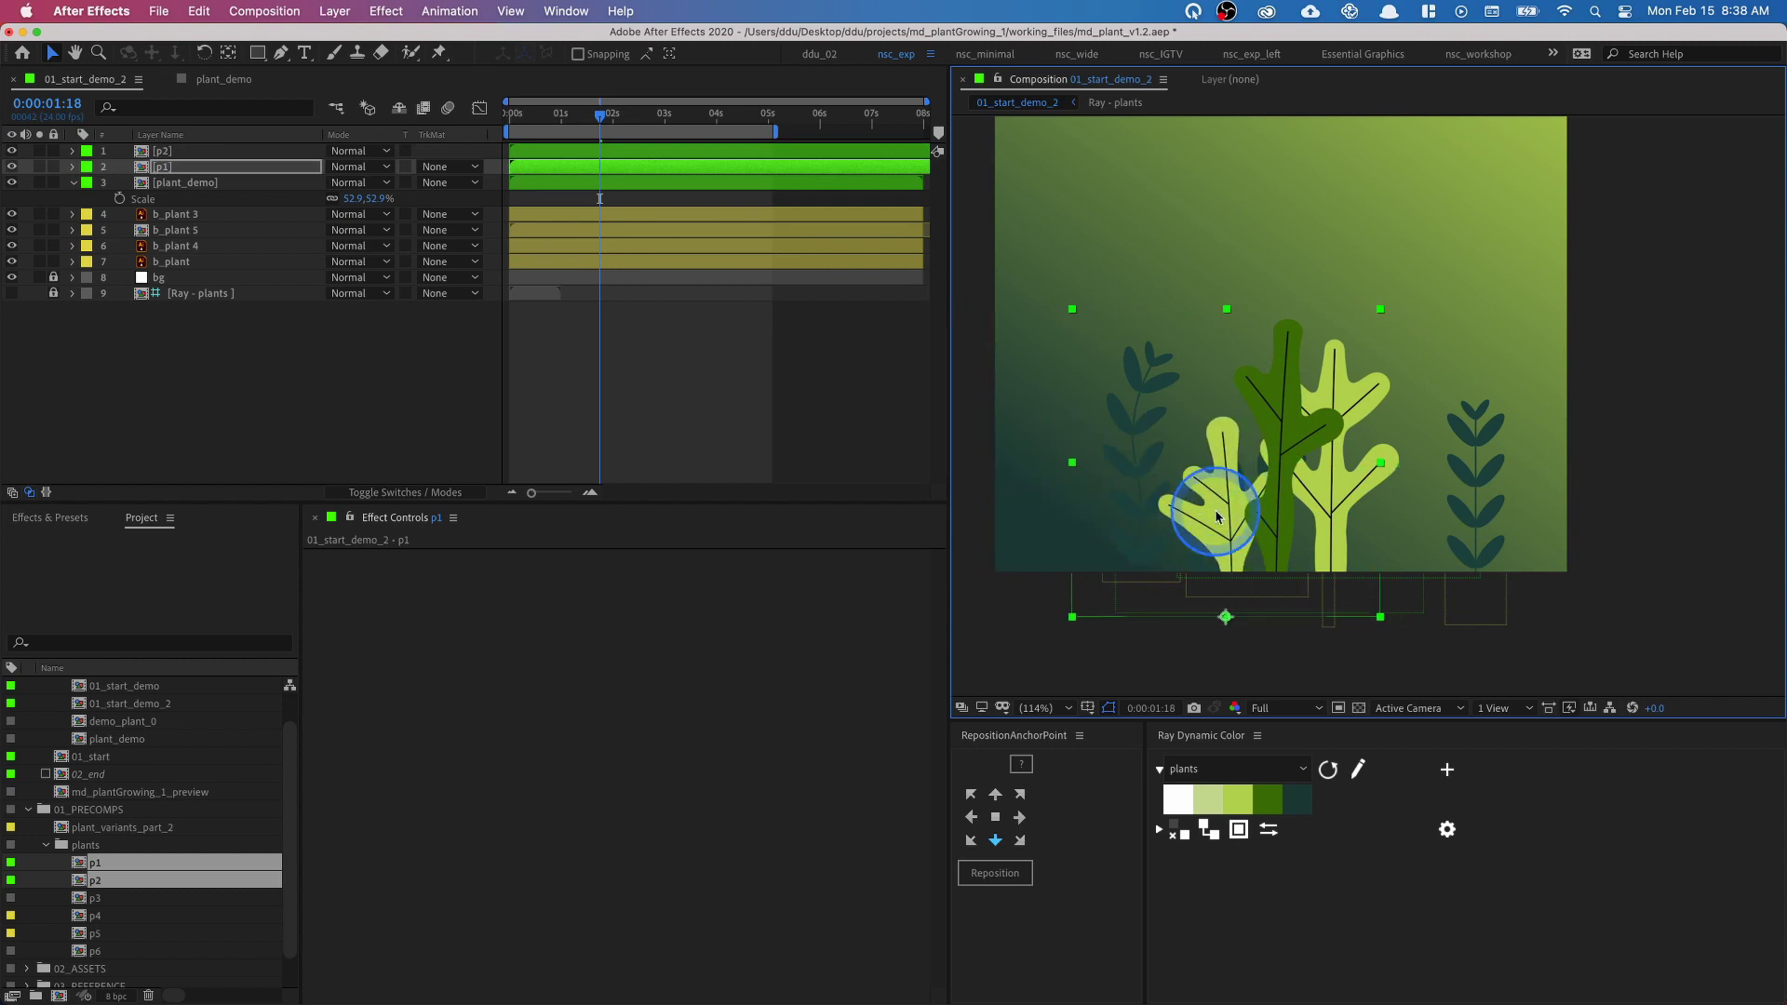
key(super+bracketright)
click(558, 363)
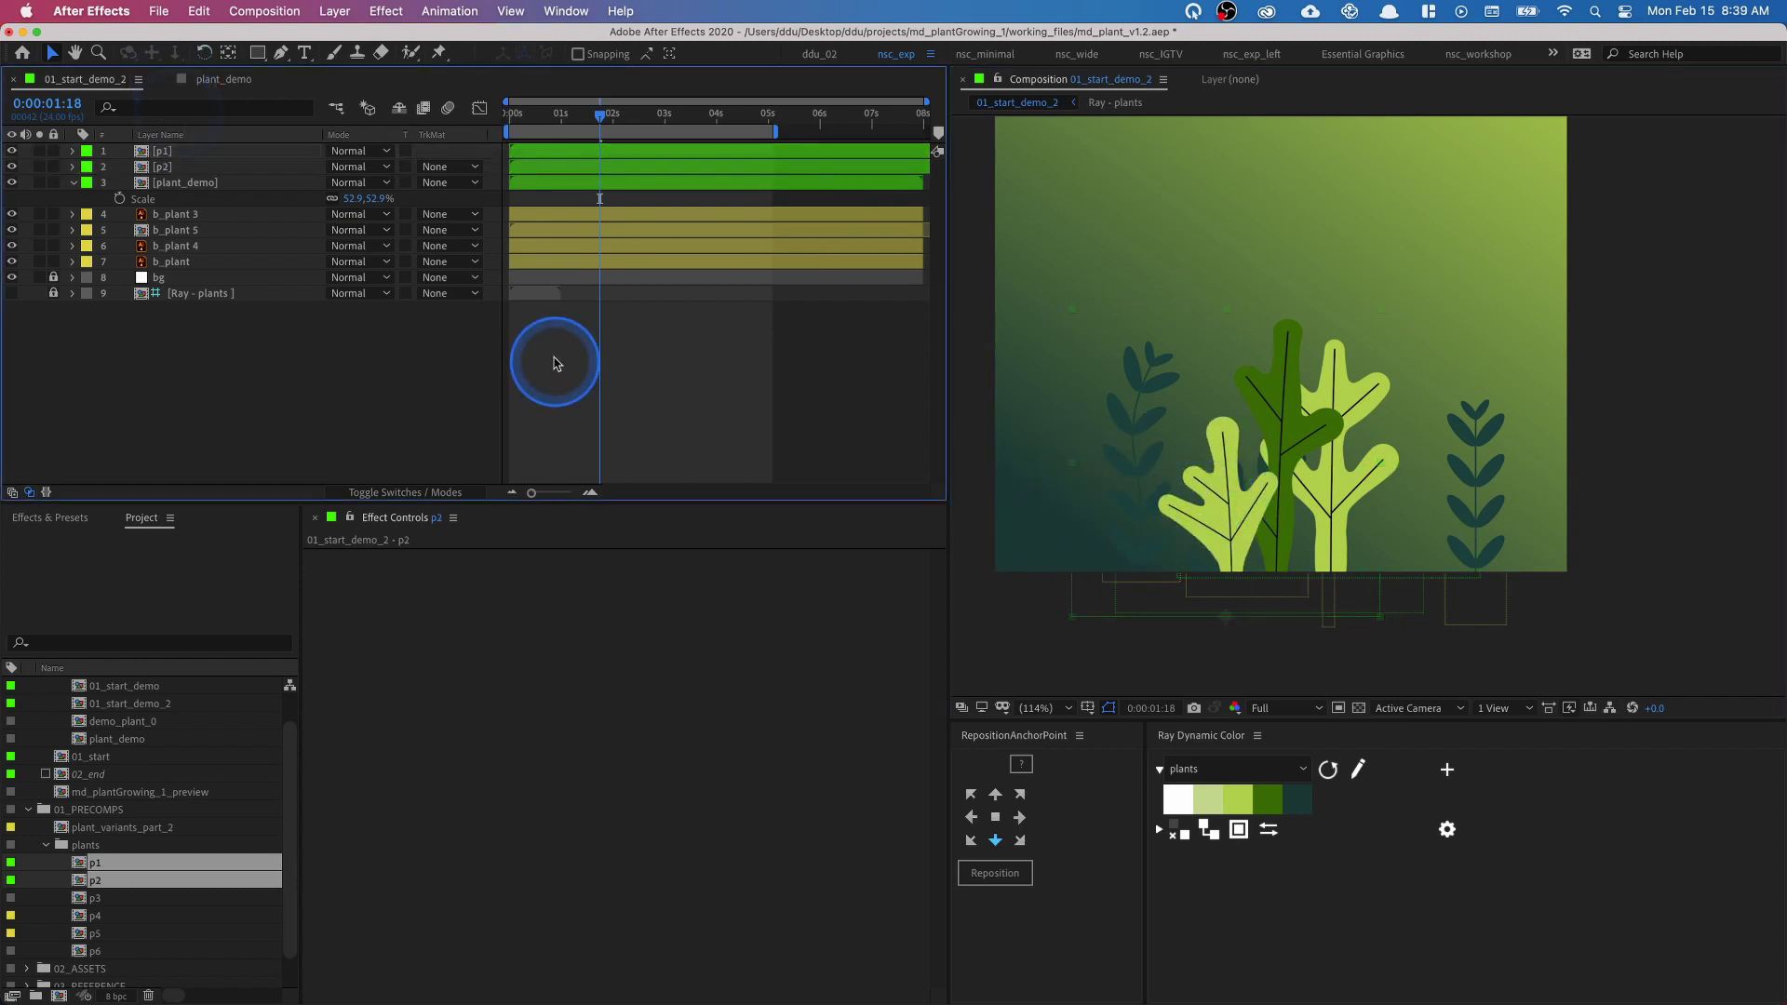
- Stagger the layer starts so p2 begins slightly after plant_demo and p1 slightly after p2, and preview the animation
click(532, 172)
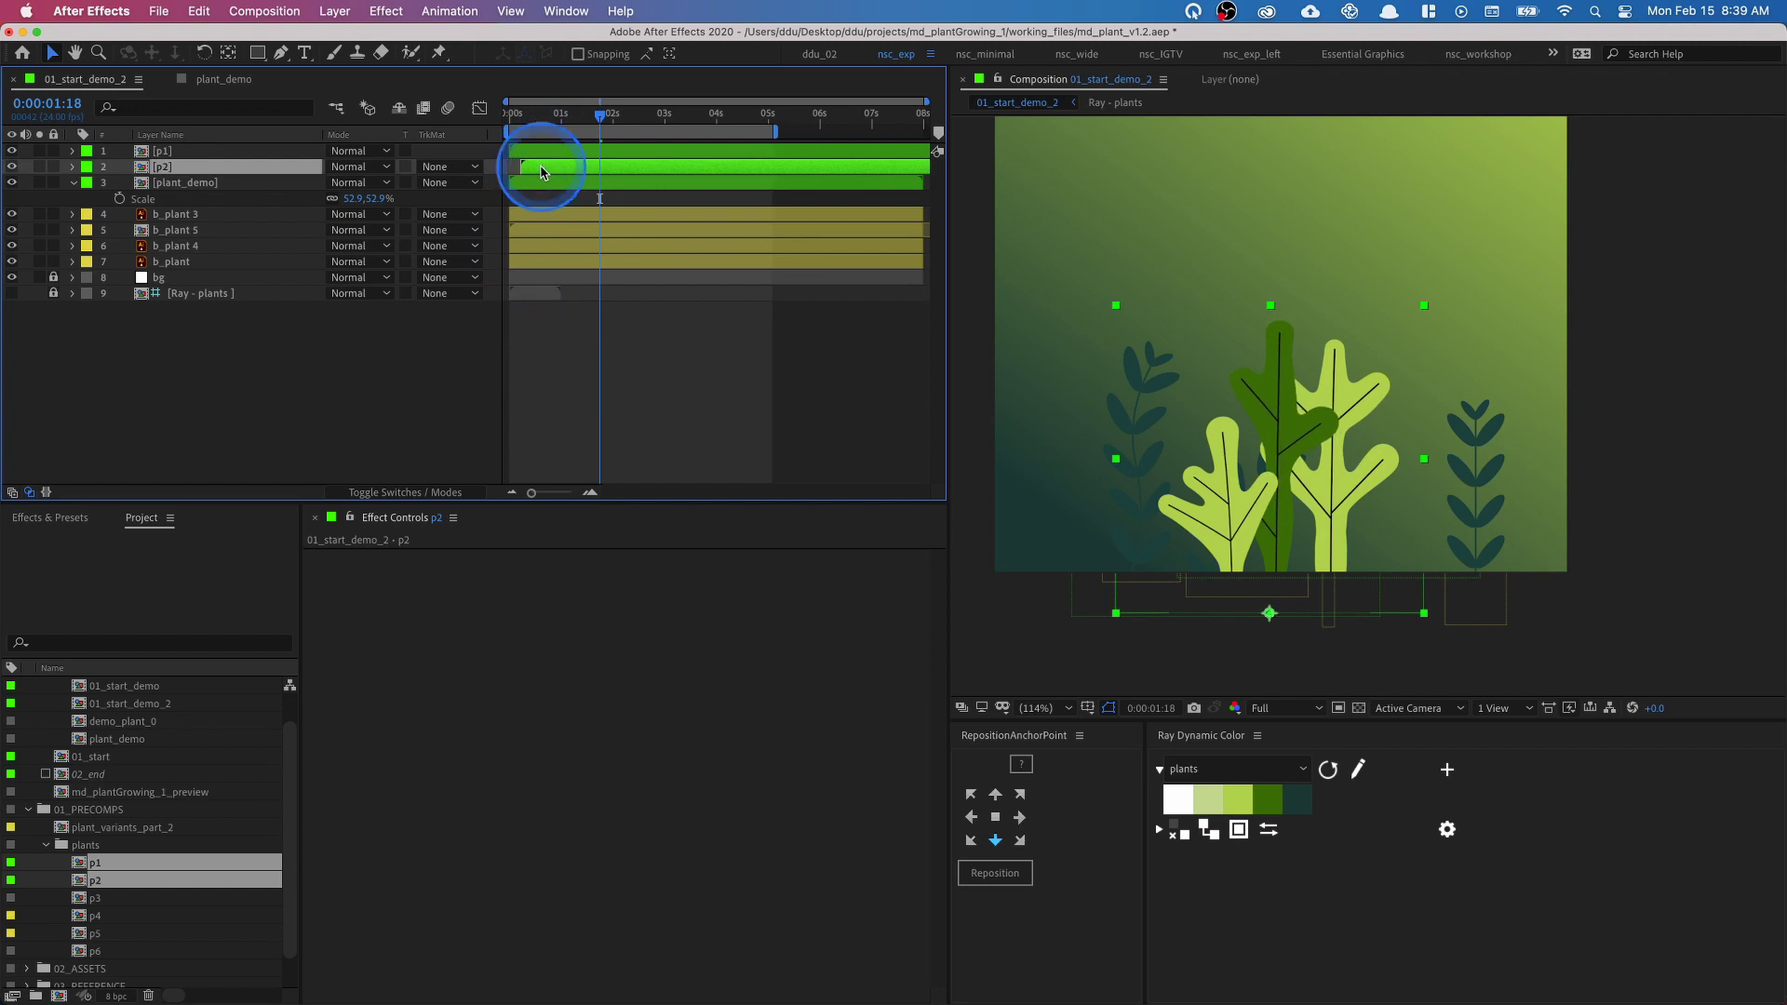
click(544, 155)
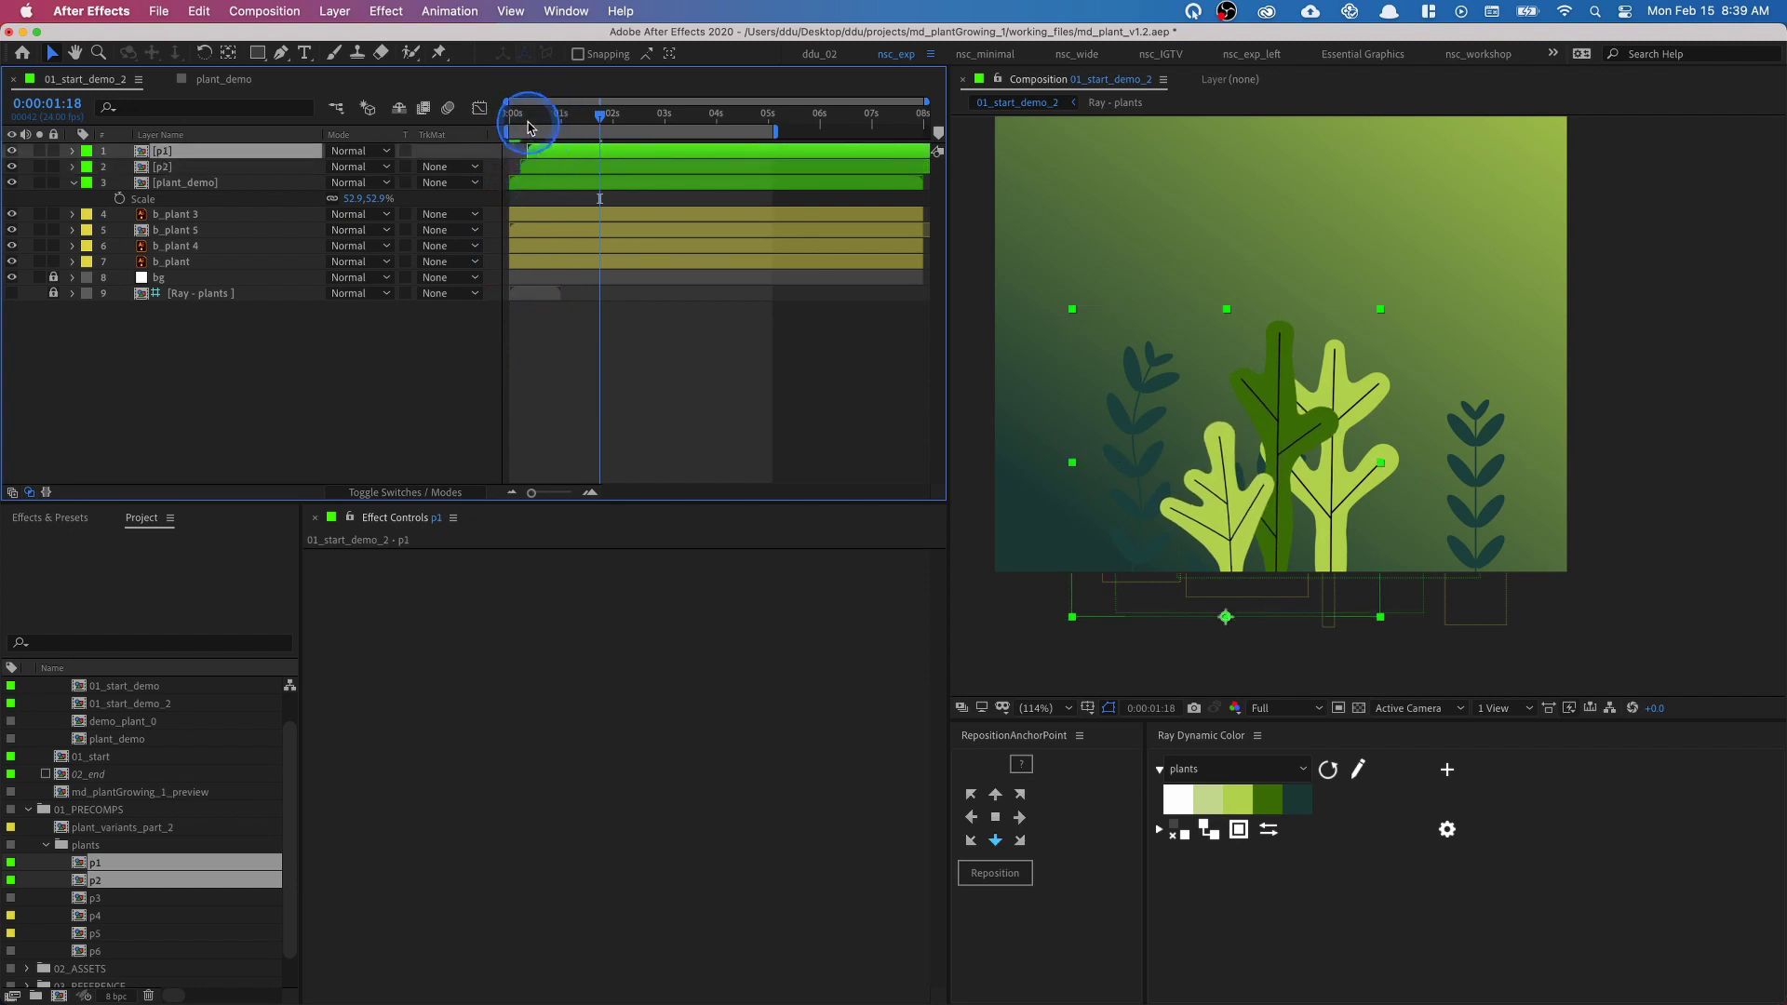
drag(528, 127, 465, 124)
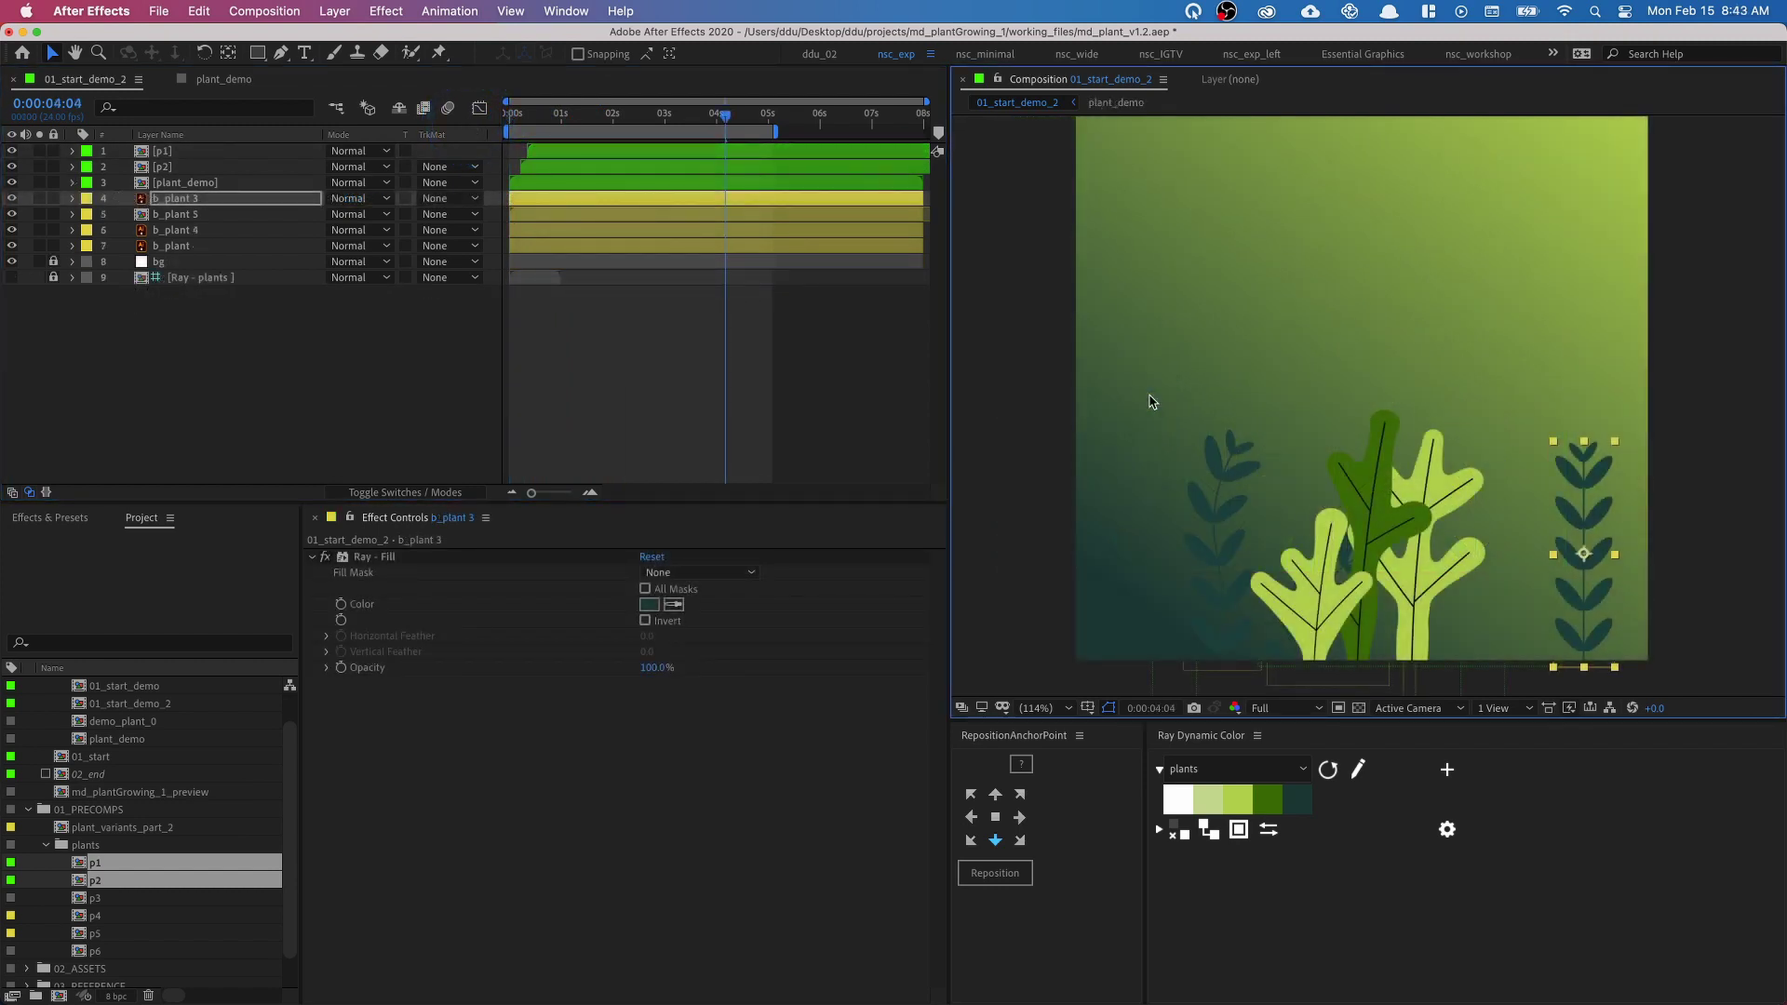
key(space)
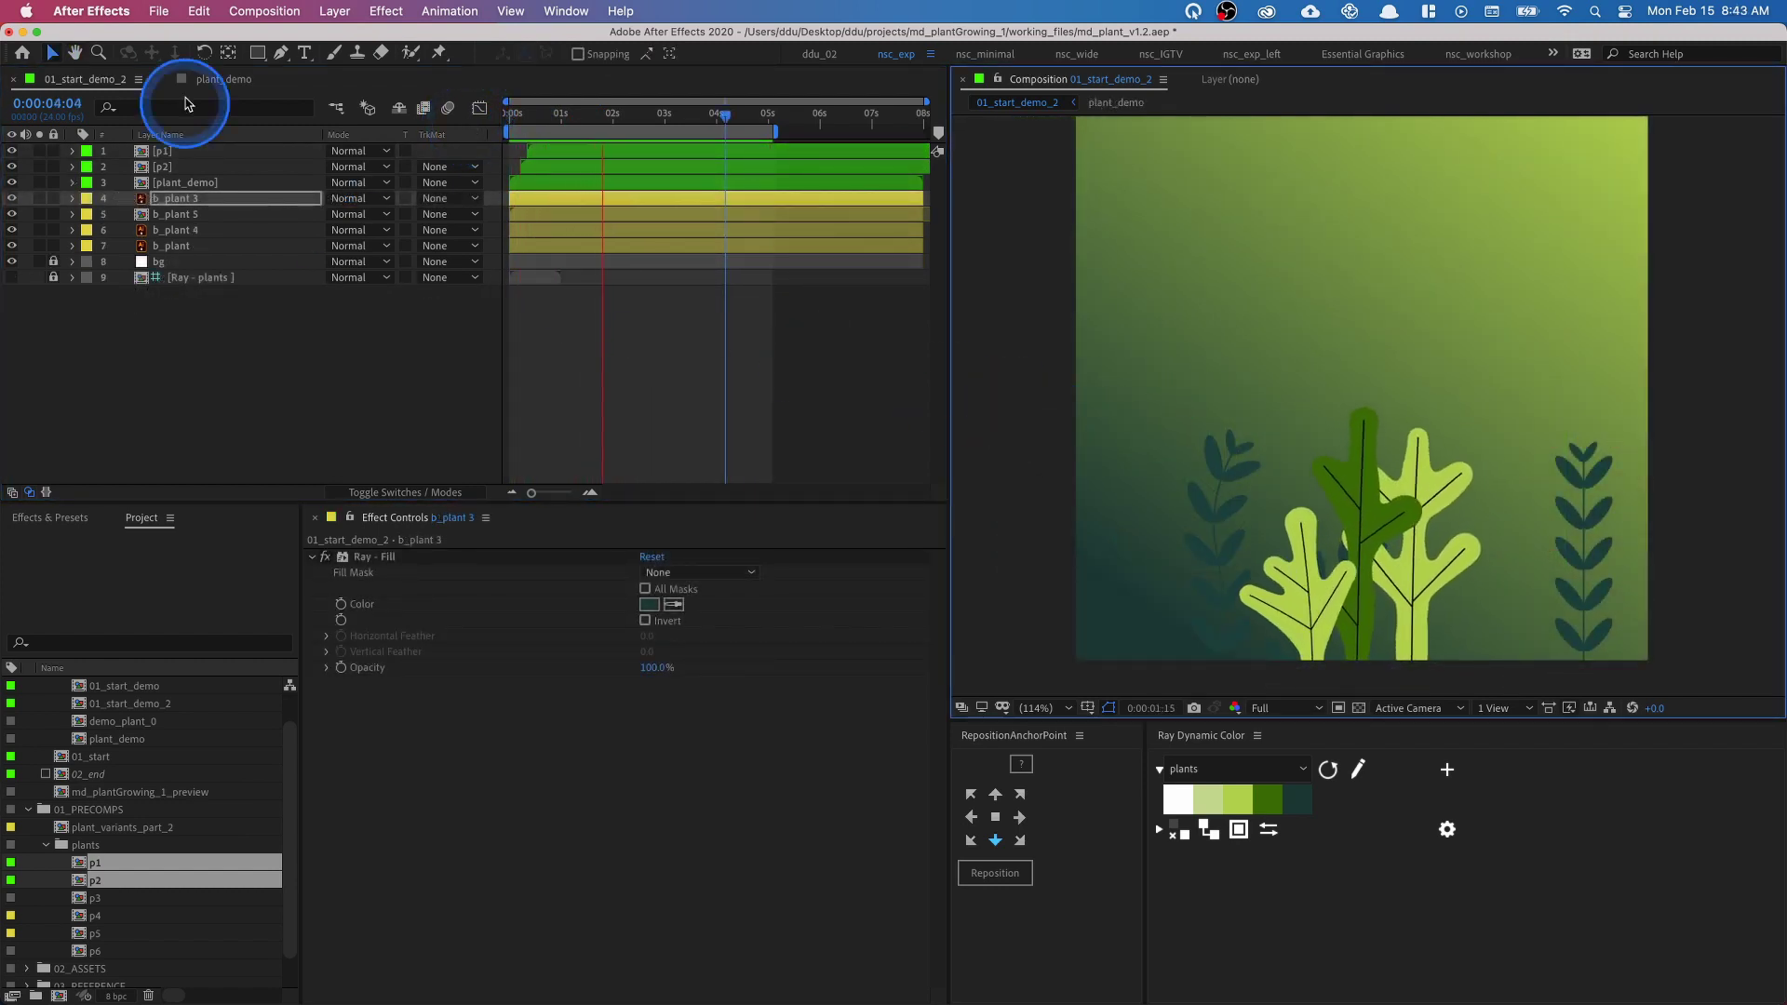
- Copy the CC Bend It effect from the bend layer in plant_demo and return to 01_start_demo_2
click(220, 87)
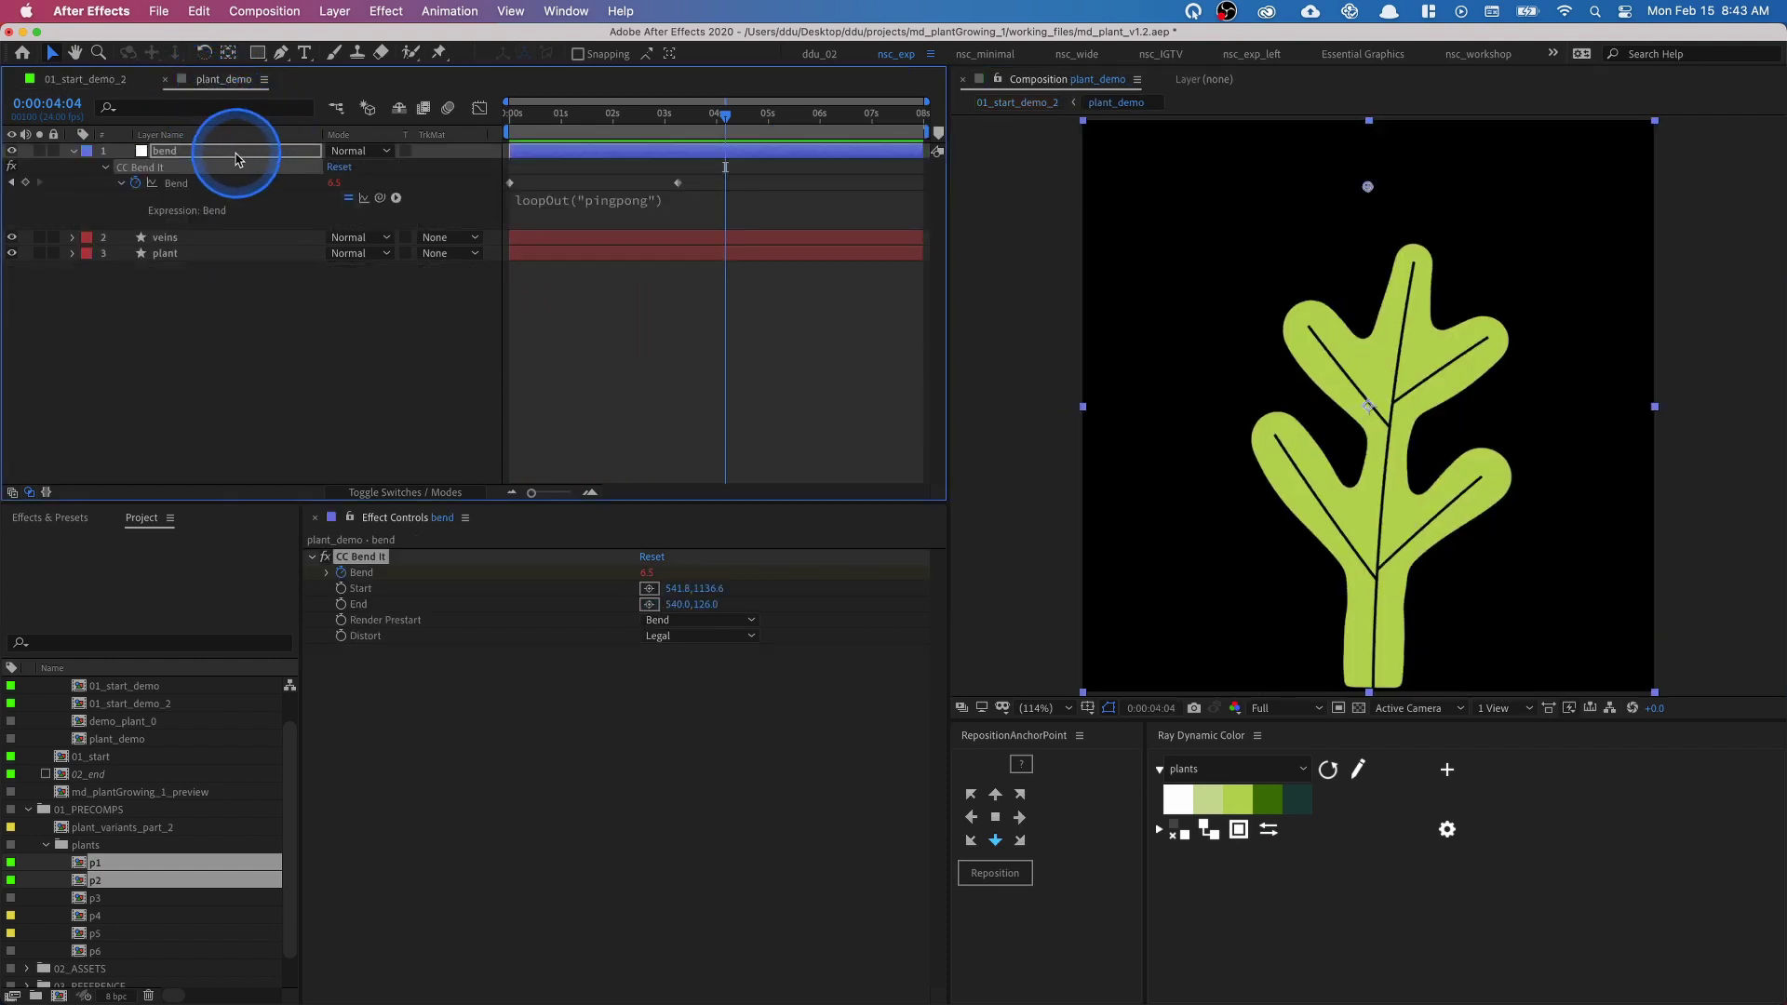
click(379, 556)
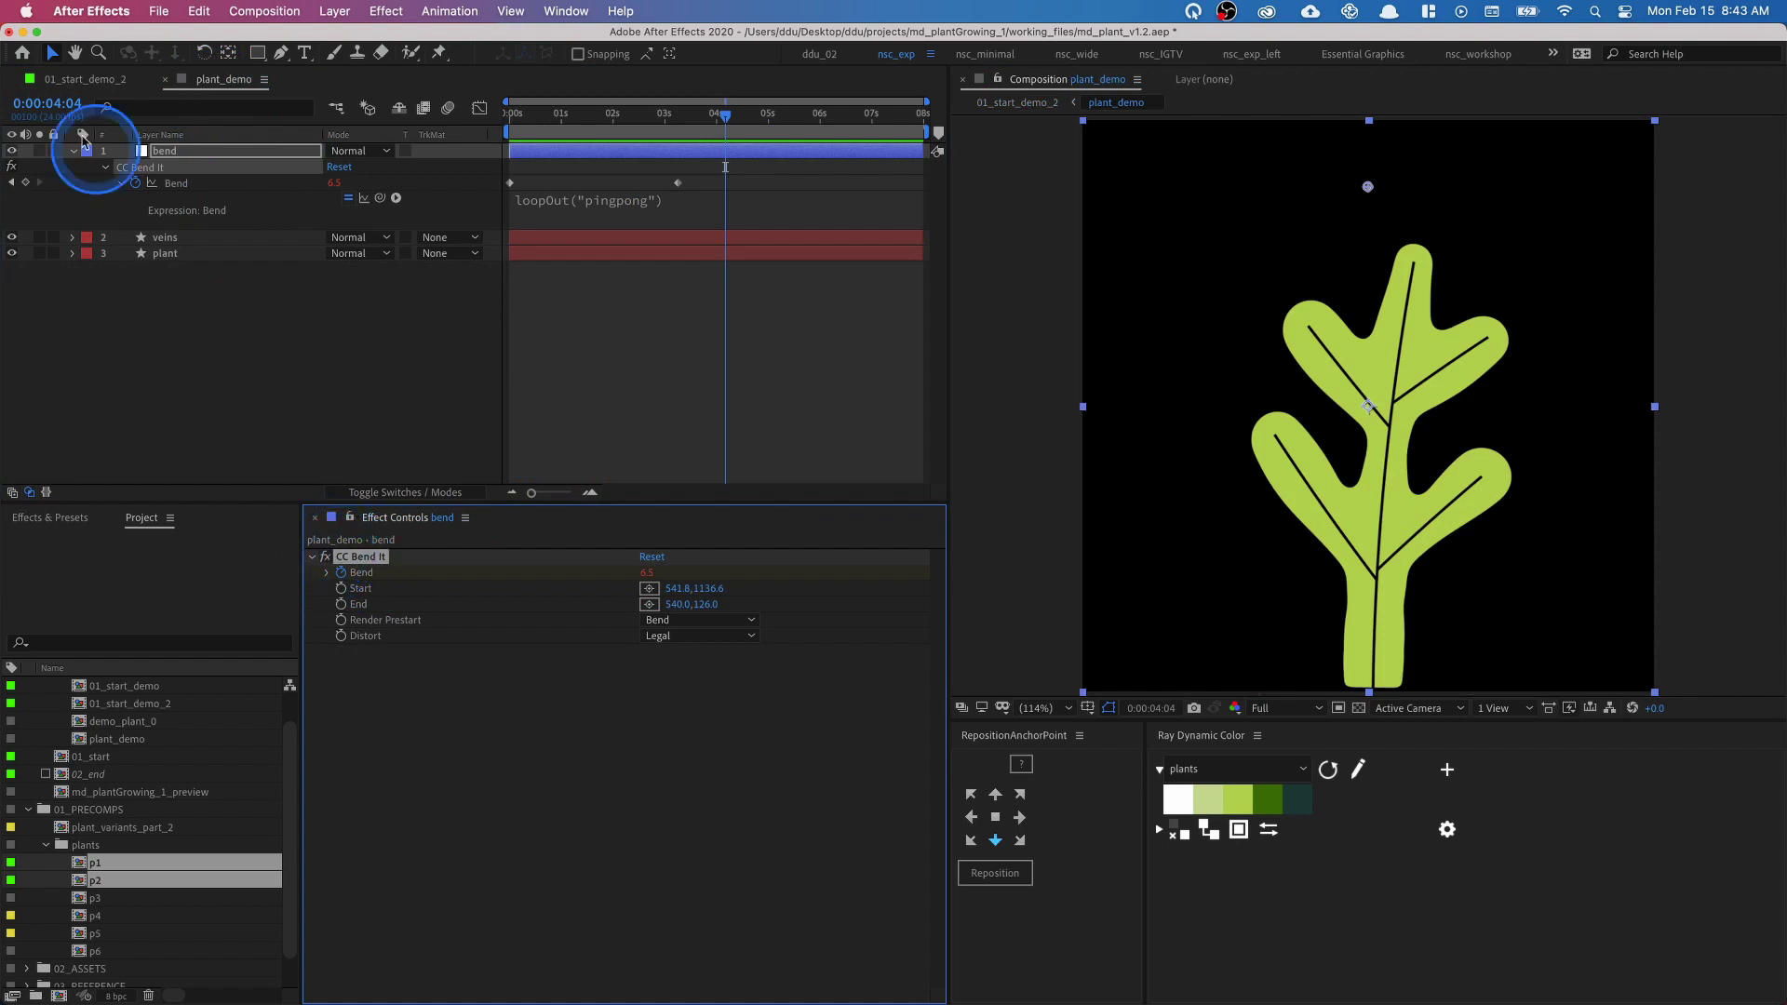
click(84, 81)
- Solo the b_plant 3 layer and paste the CC Bend It effect onto it
click(1454, 551)
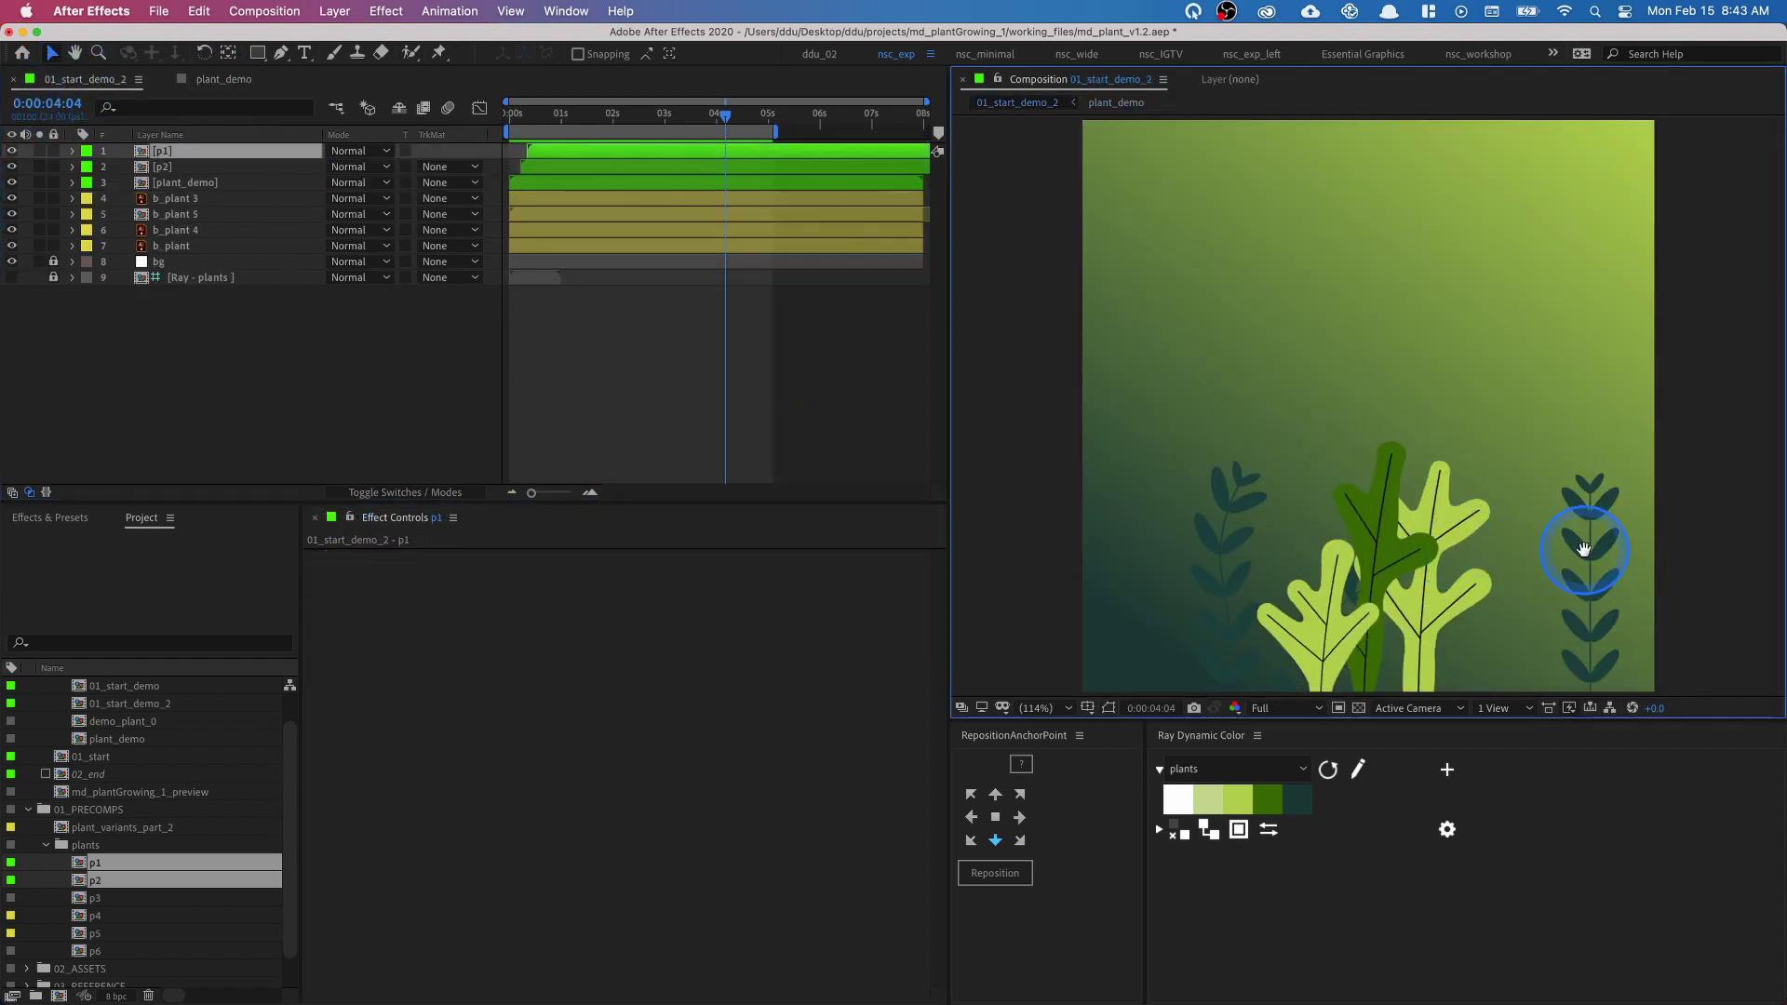
drag(1583, 550, 1505, 546)
click(175, 197)
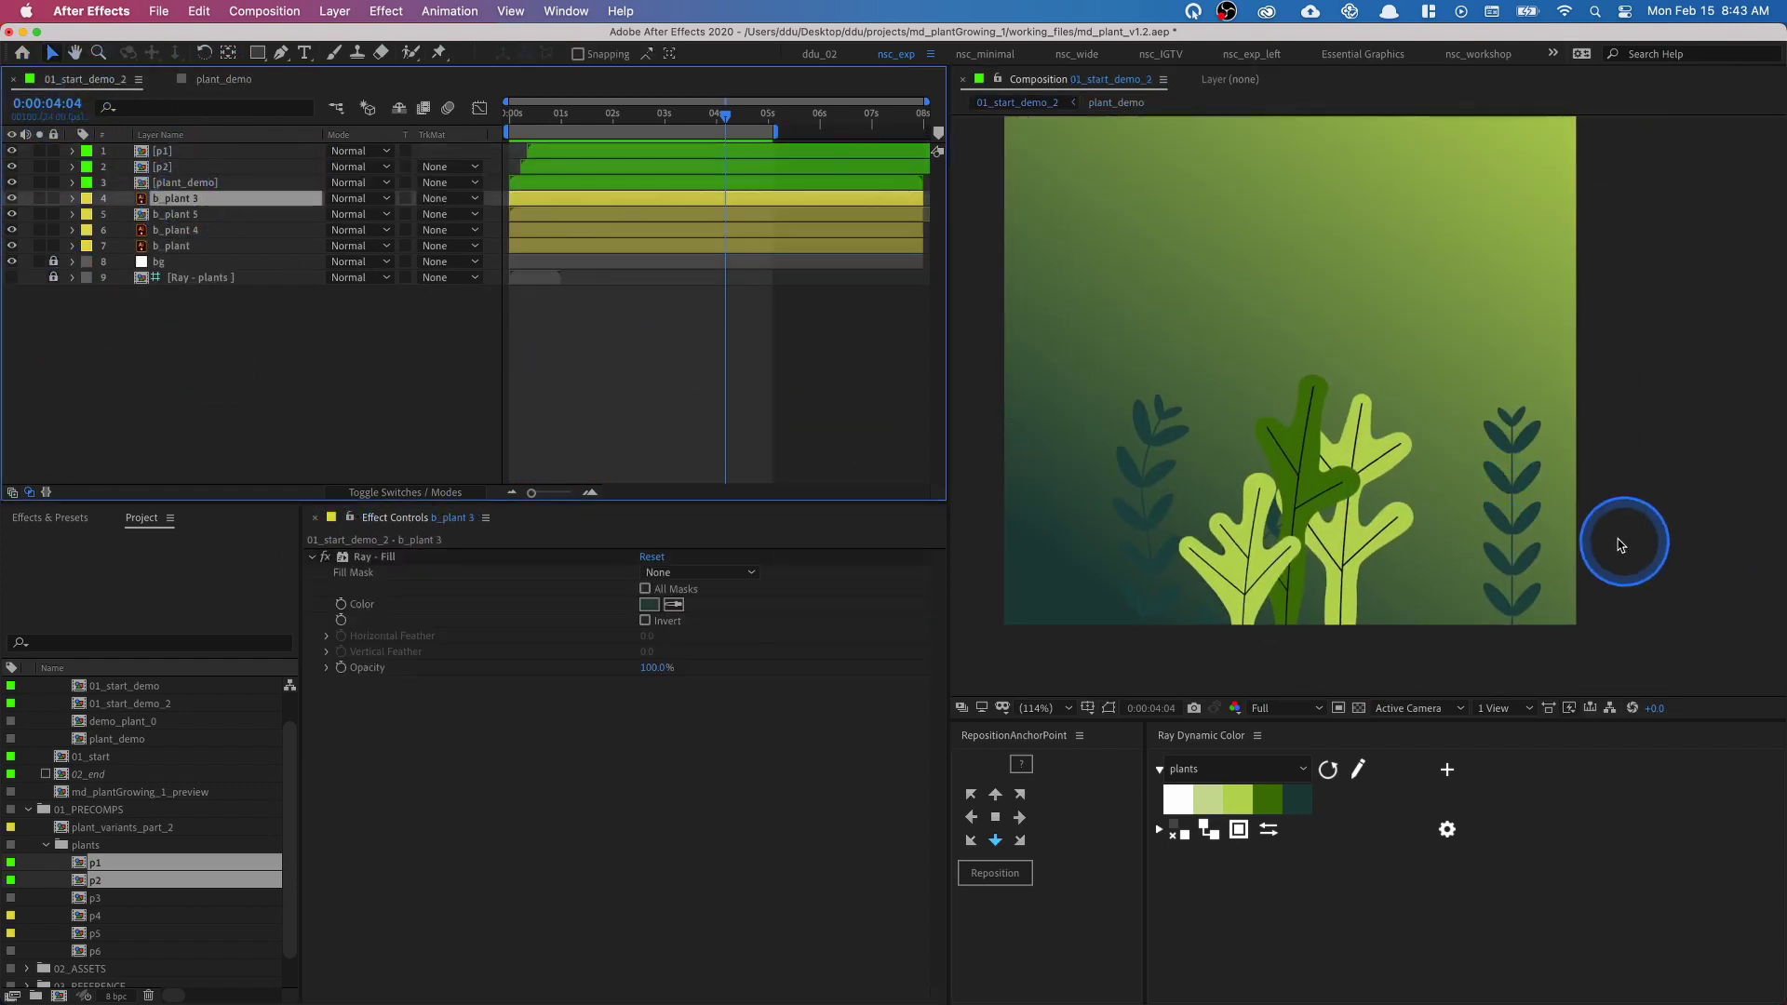
click(1519, 517)
click(17, 244)
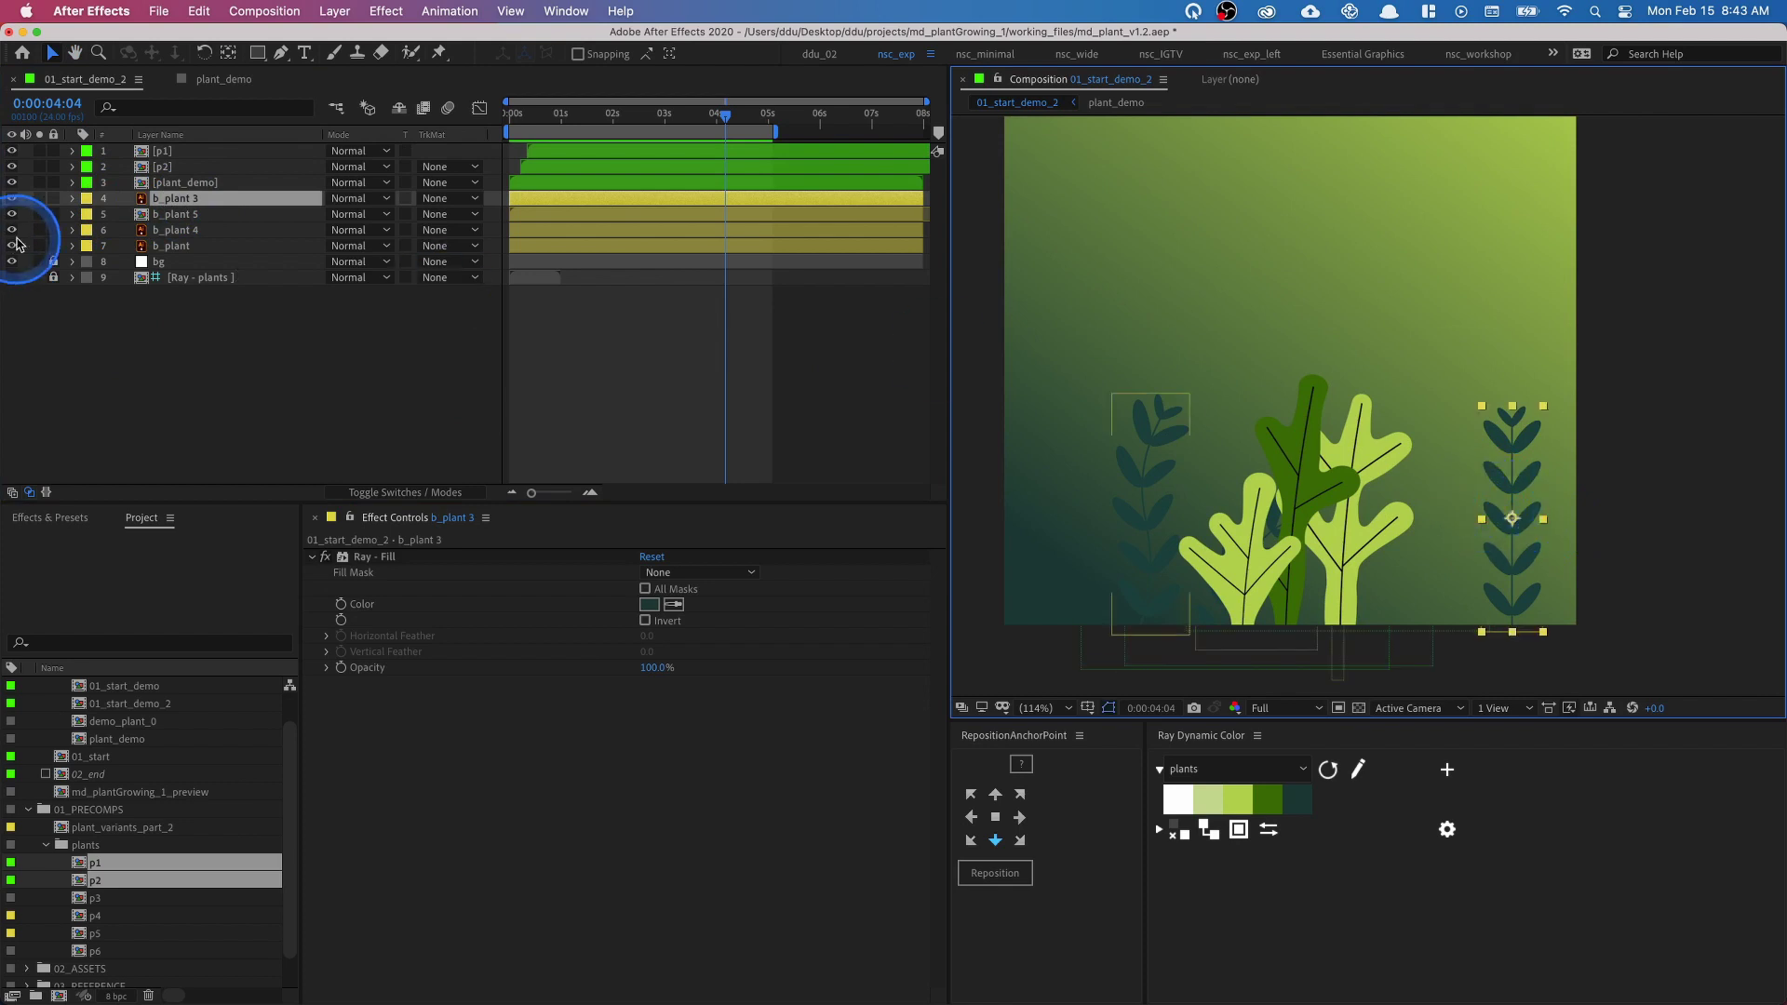
click(42, 199)
key(super+v)
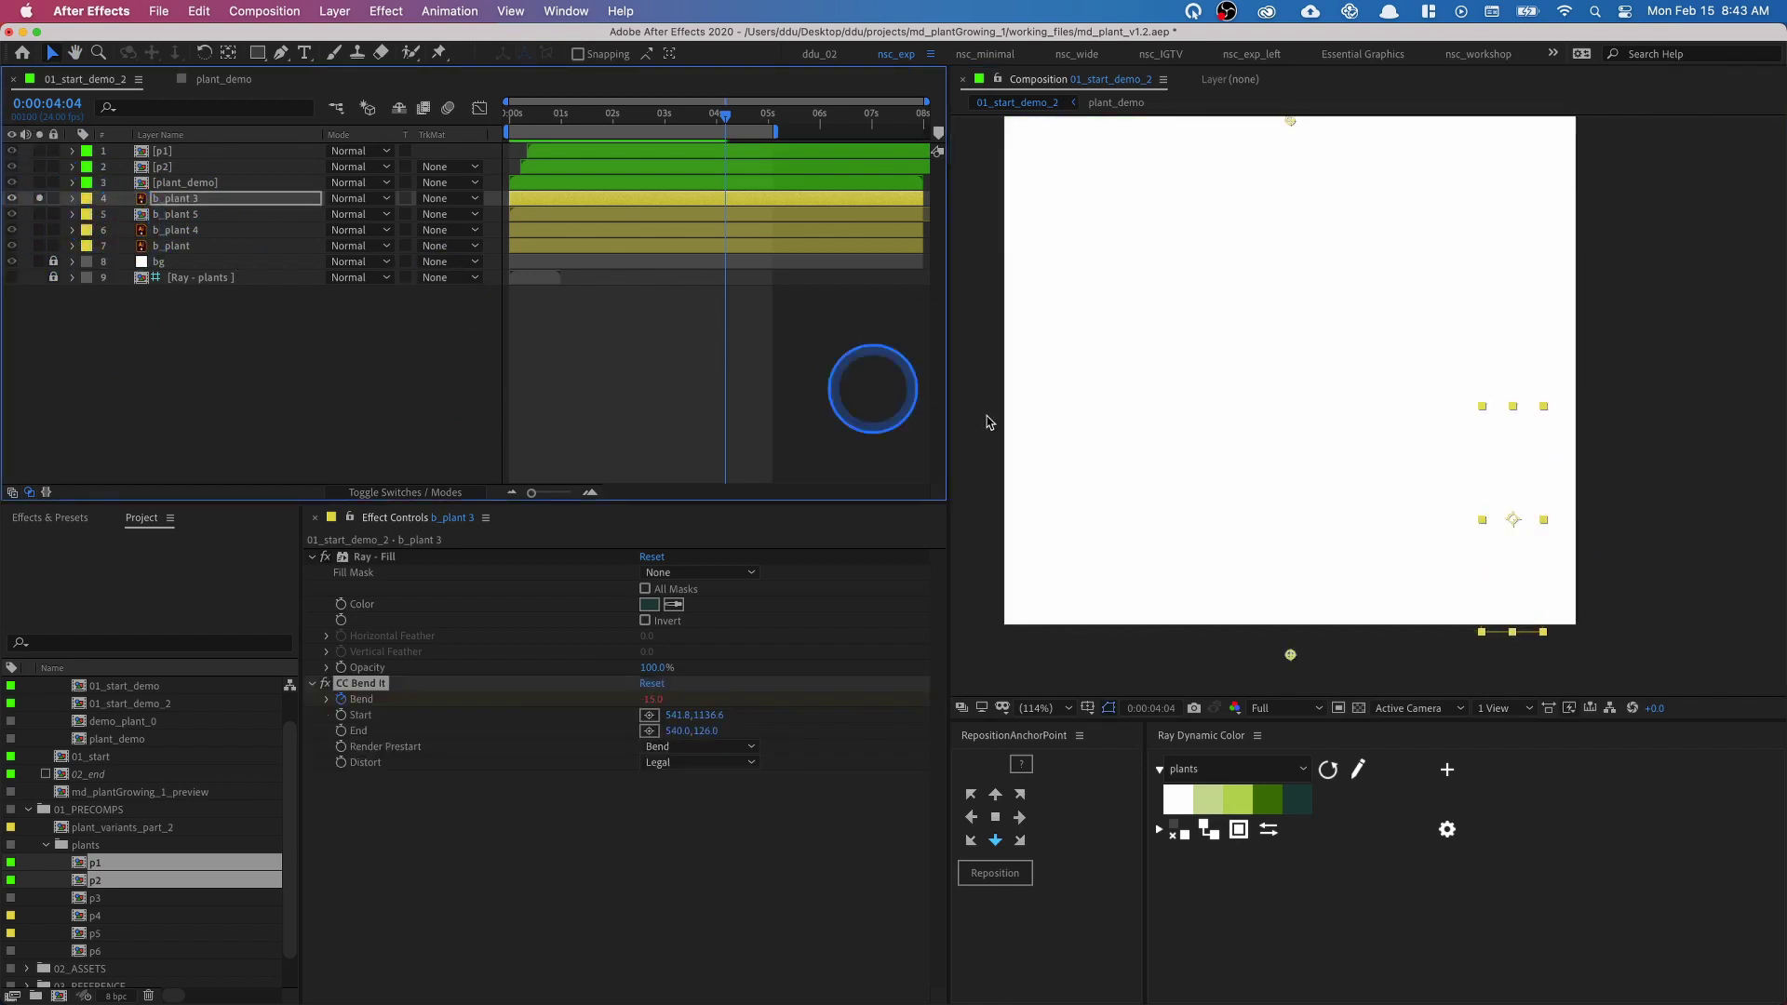
- Place the CC Bend It Start point at the base of b_plant 3, at about 952.7, 1110.3
key(space)
drag(1530, 519, 1392, 394)
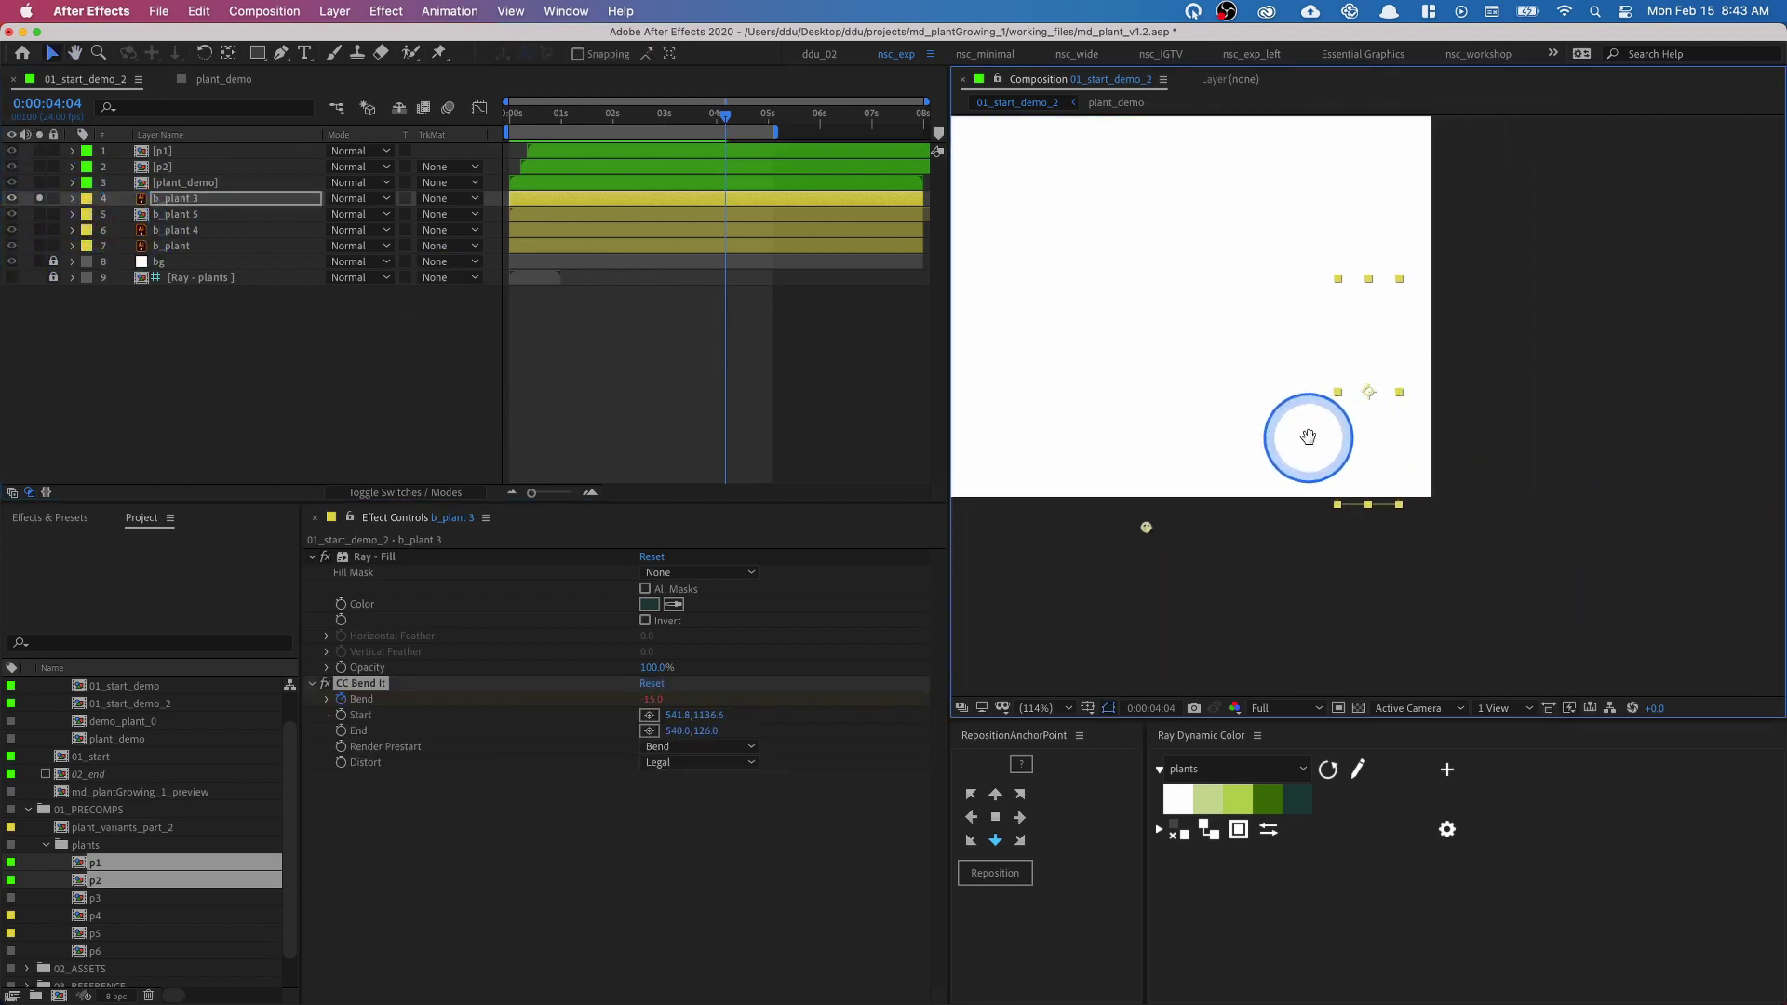
drag(1308, 436, 1391, 355)
key(space)
click(1154, 417)
drag(1162, 425, 1313, 559)
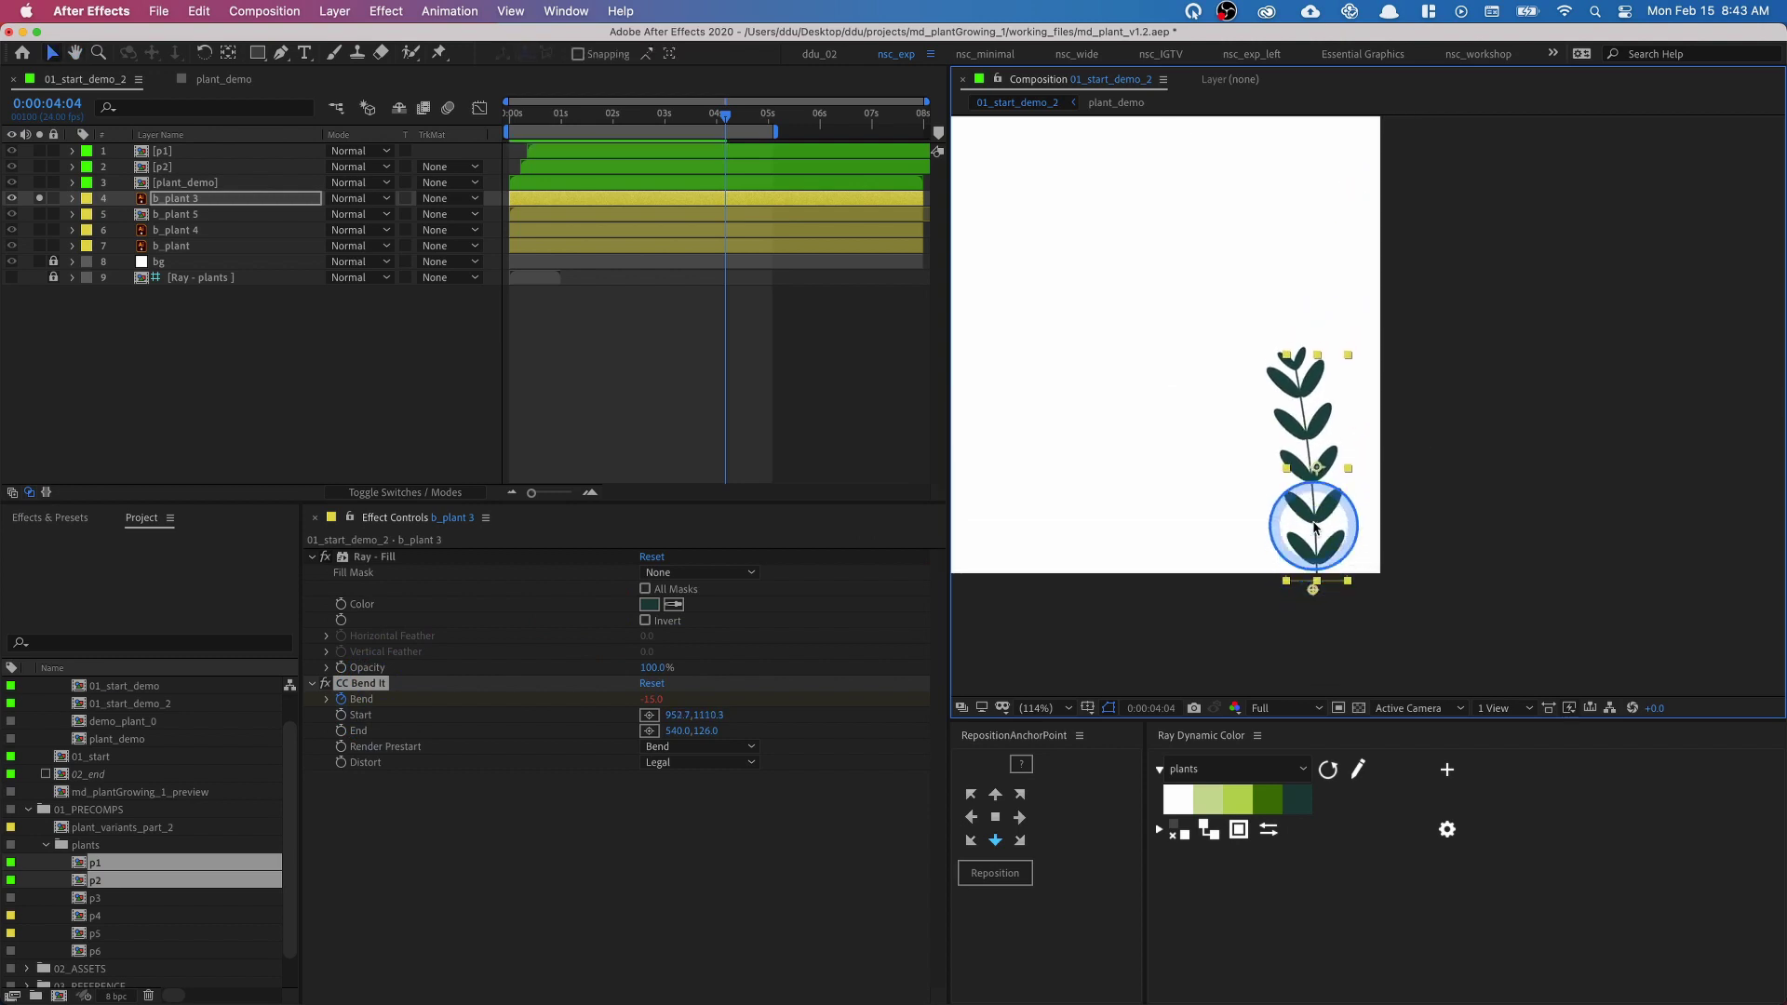
- Place the CC Bend It End point just above the tip of b_plant 3, at 968, 630
scroll(1333, 460, down, 3)
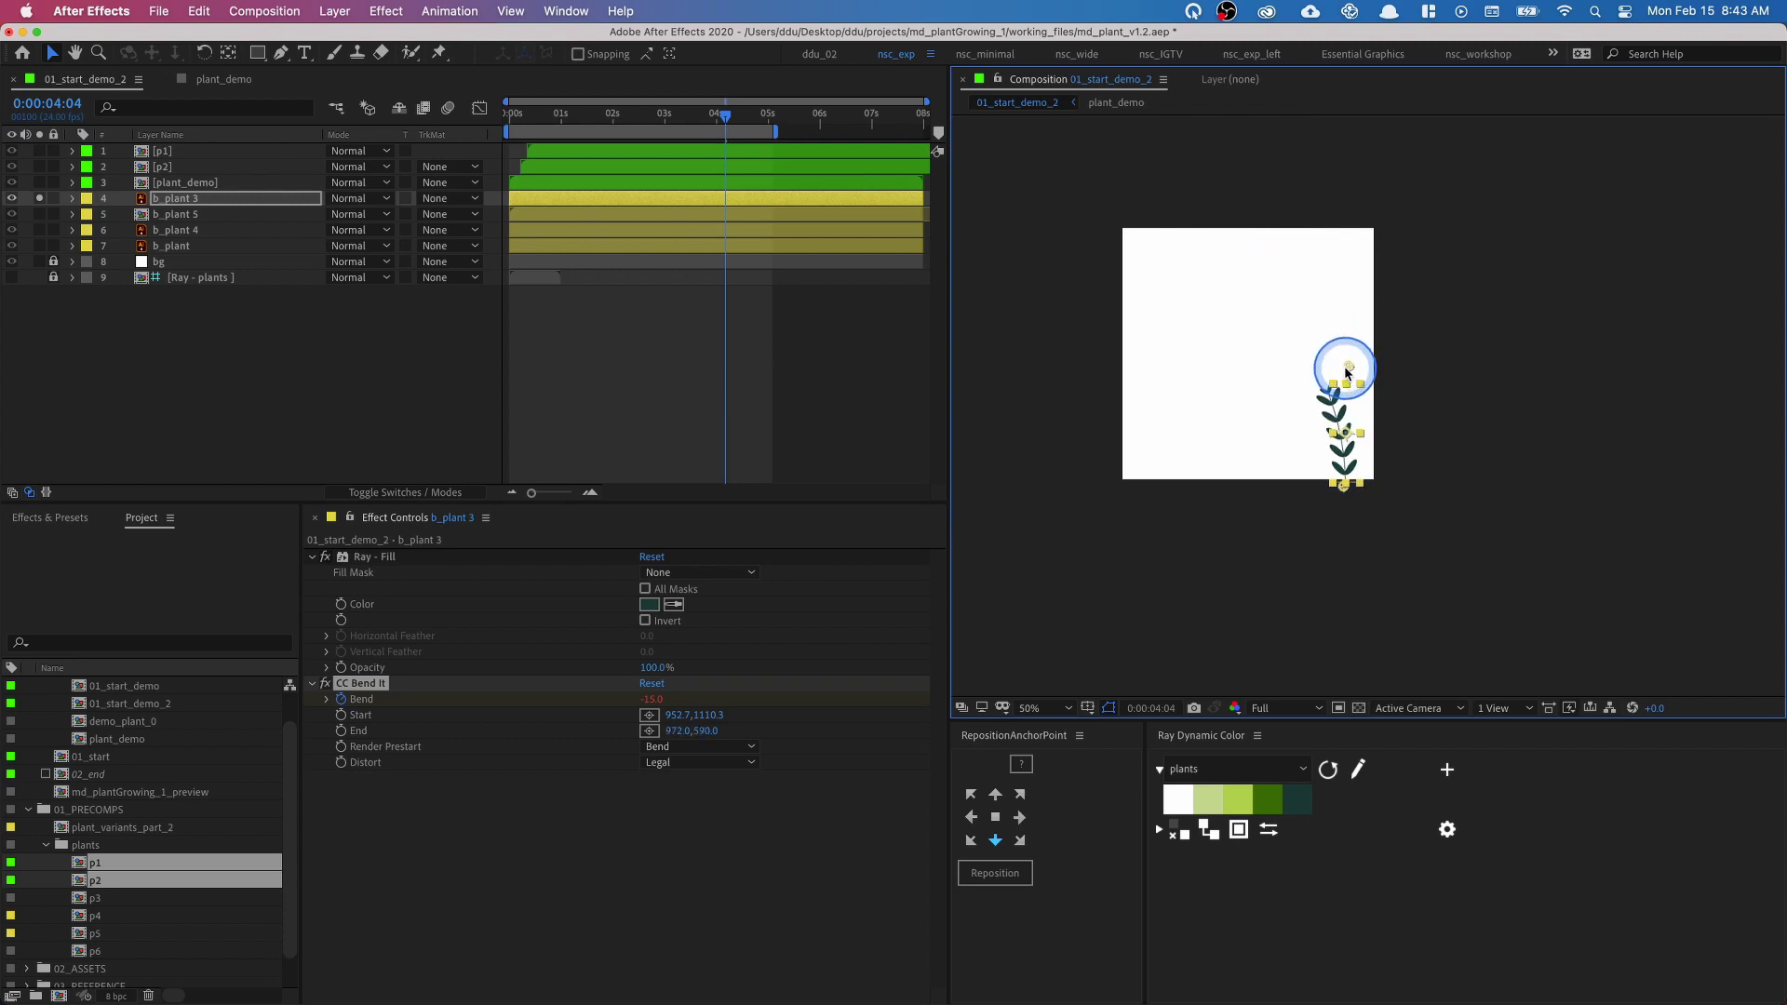
drag(1343, 366, 1342, 385)
scroll(1342, 384, up, 4)
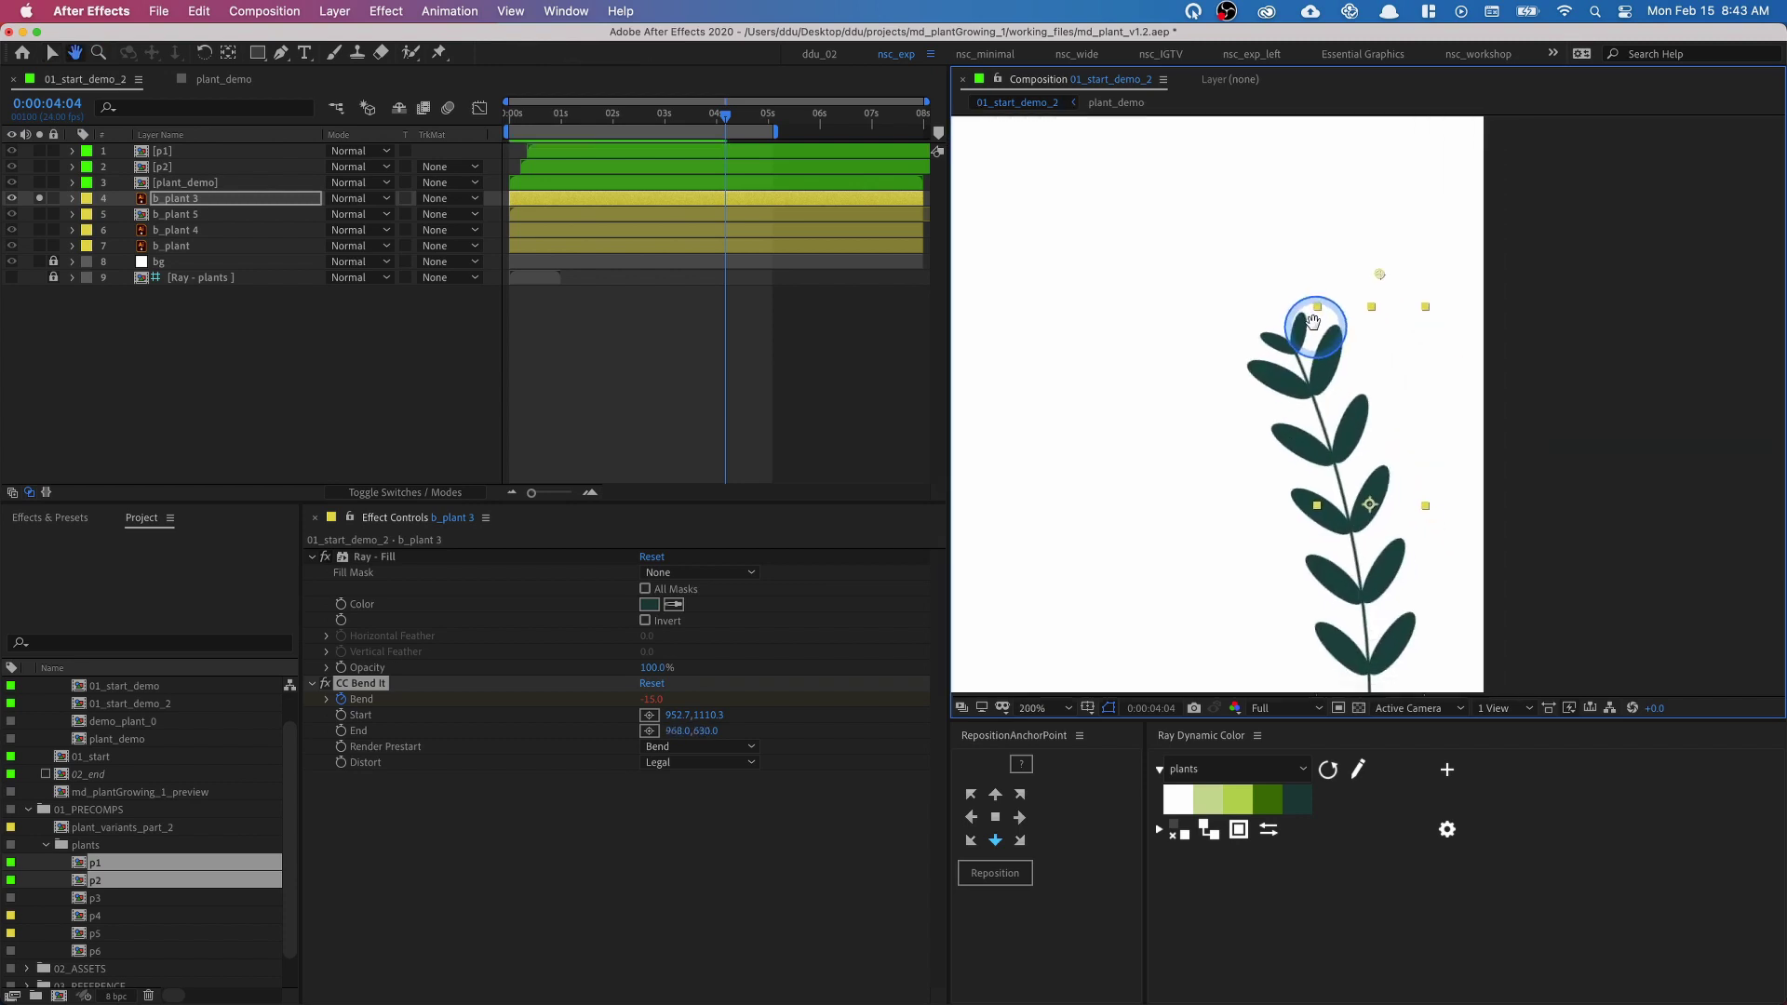
scroll(1314, 321, down, 3)
key(z)
alt+click(1321, 359)
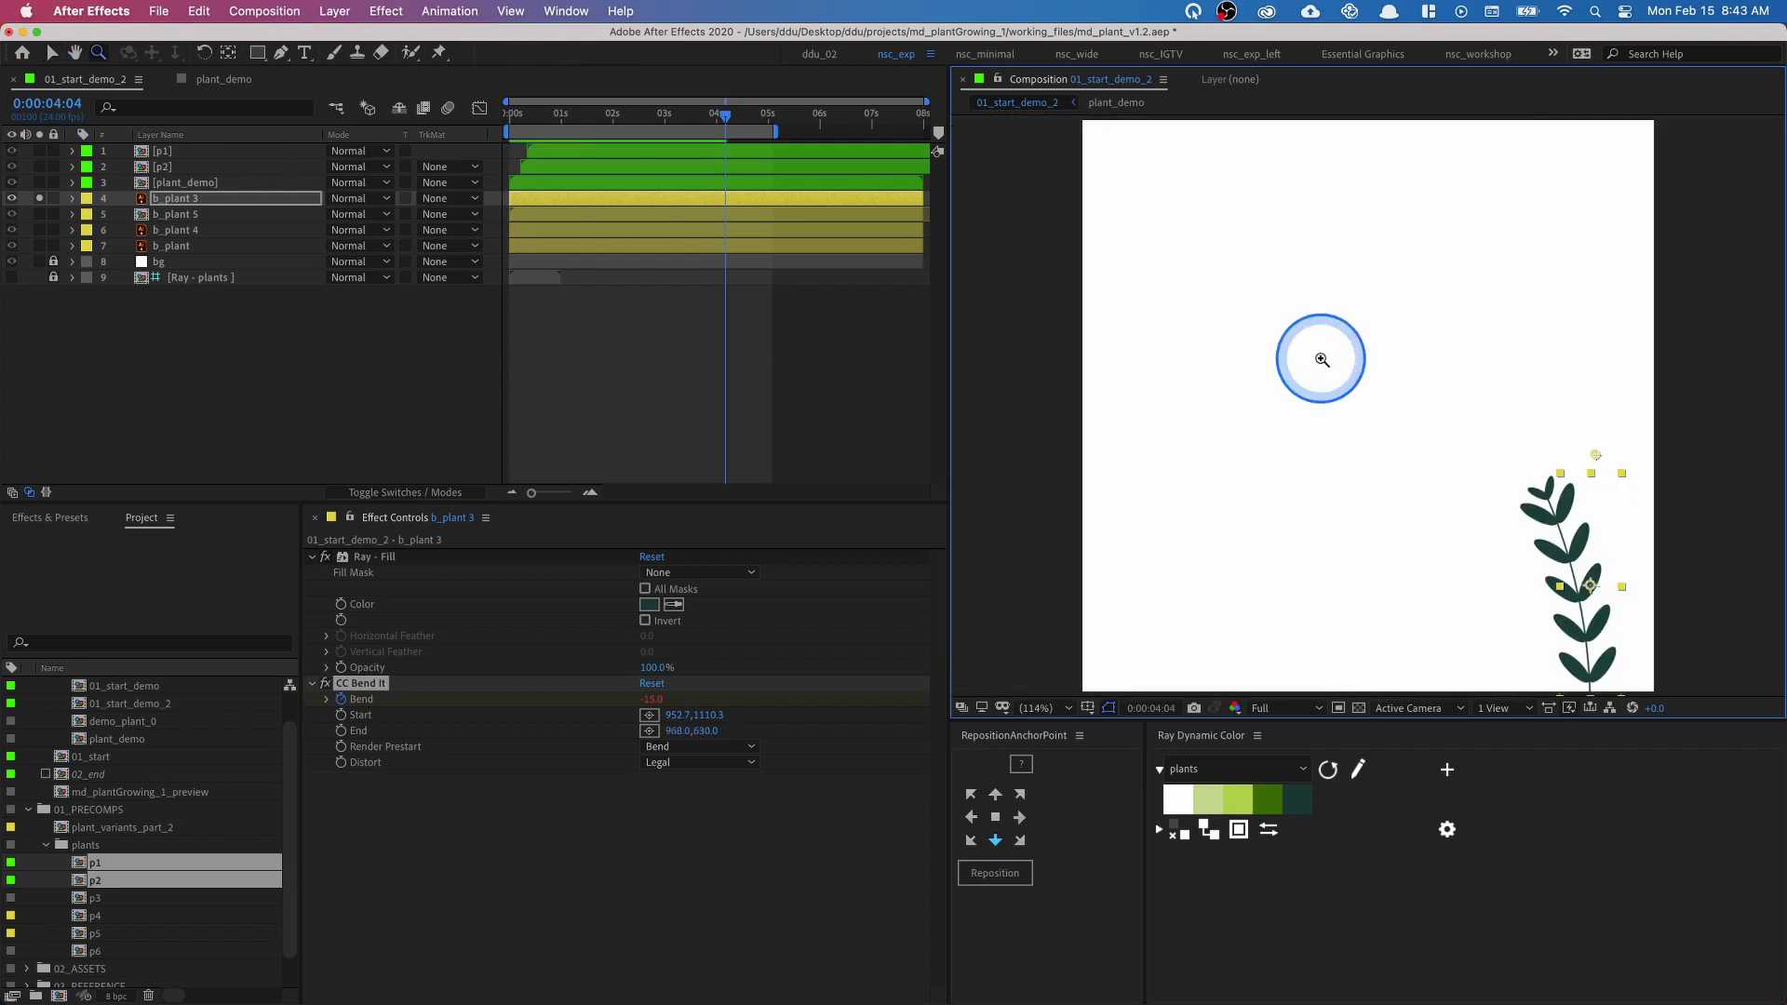
- Try moving b_plant 3 away from its CC Bend It points to test the effect, and undo the moves
key(v)
drag(1577, 545, 1346, 376)
key(h)
key(z)
key(h)
key(v)
key(super+z)
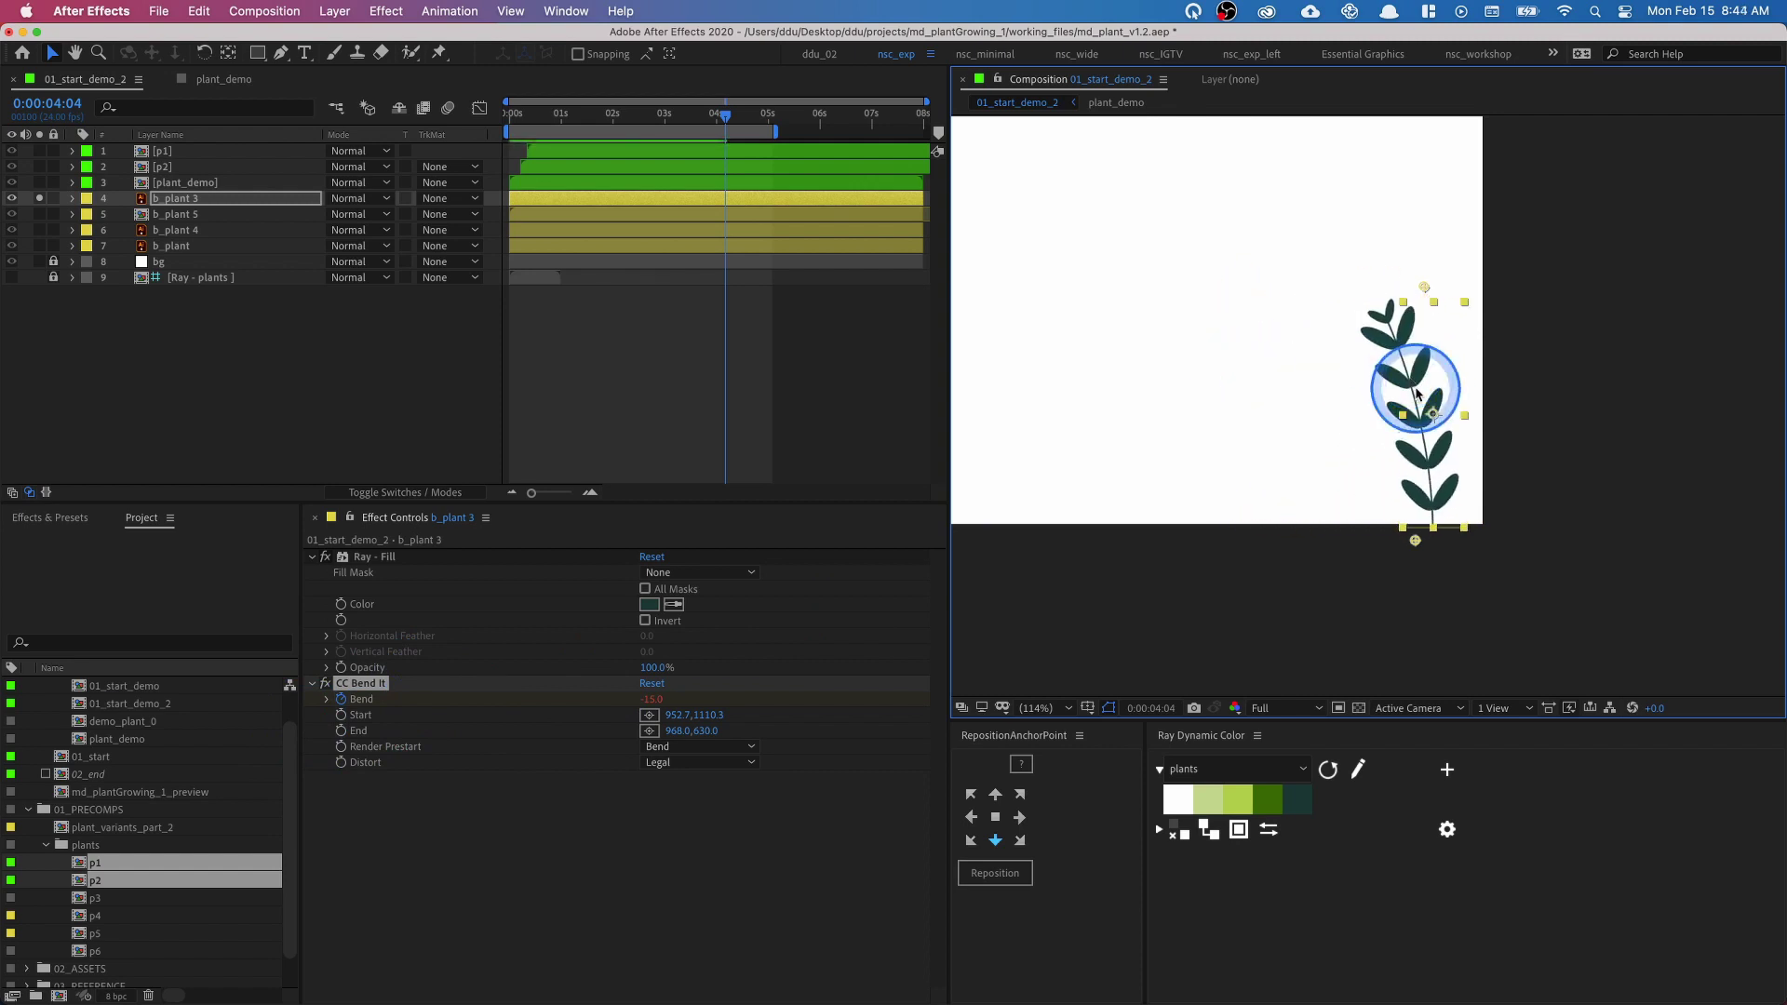
mouse_move(1416, 389)
mouse_down()
mouse_move(1345, 384)
mouse_move(1412, 381)
mouse_up()
key(super+z)
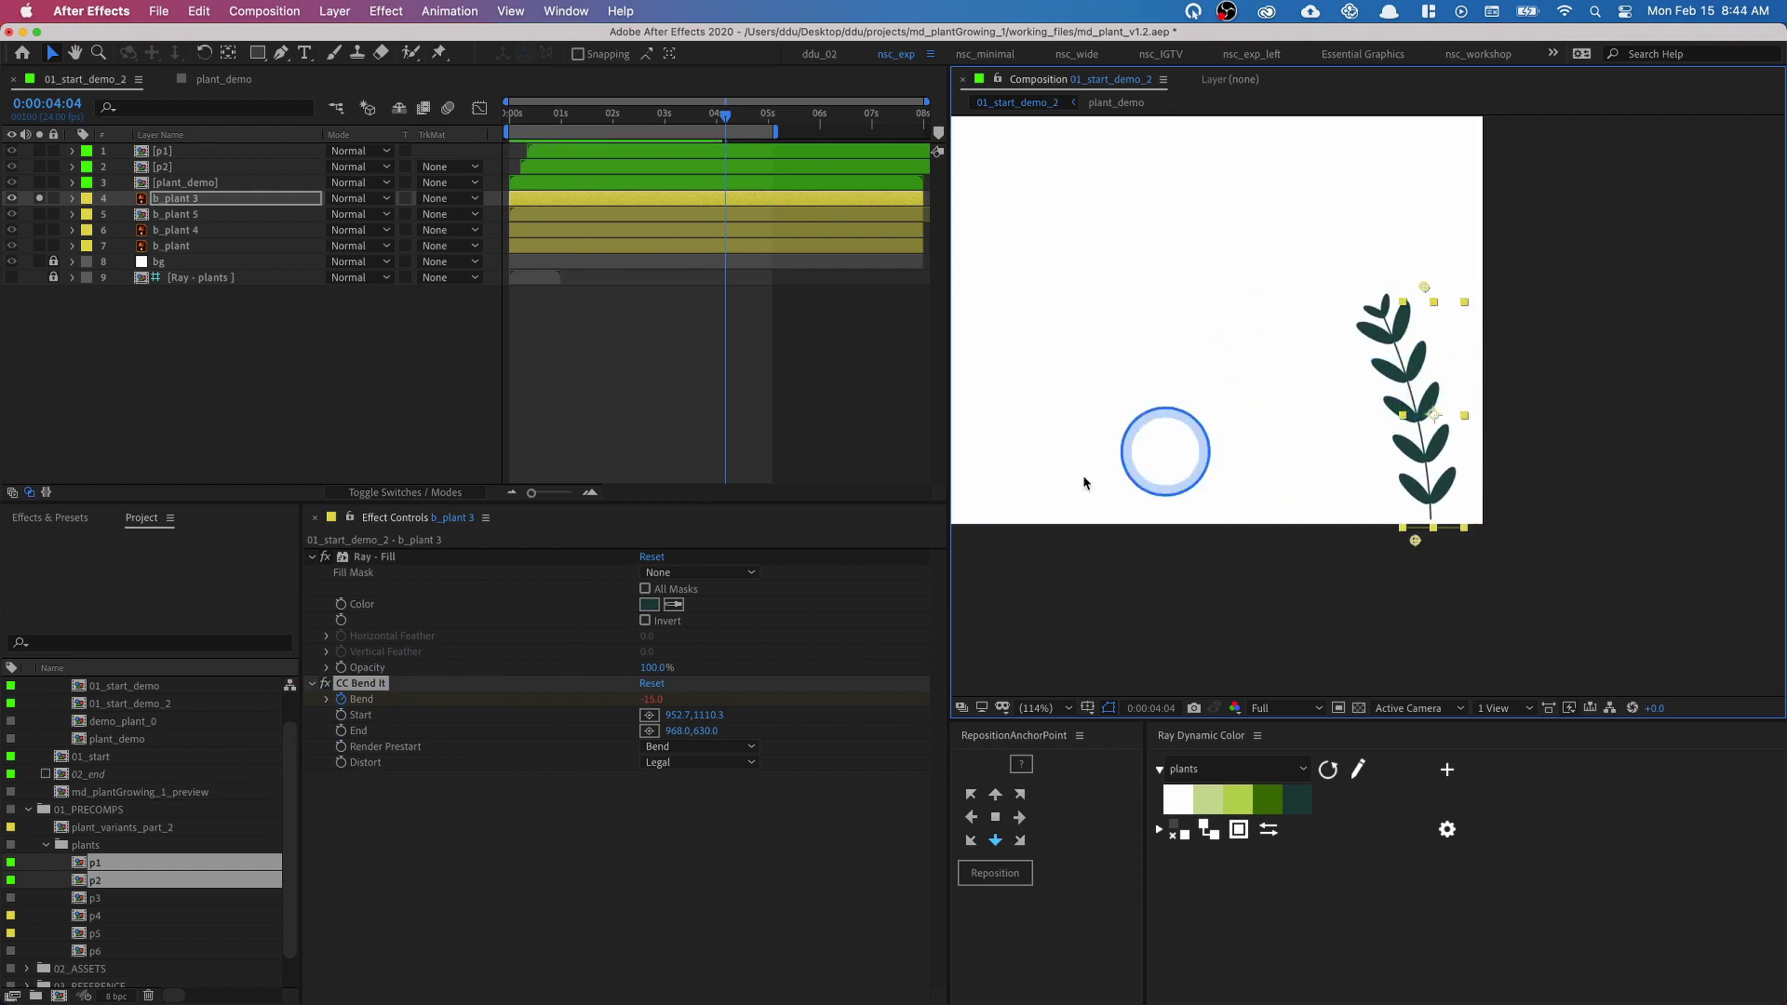
- Add the expression toComp(value) to both the Start and End points of CC Bend It on b_plant 3
alt+click(342, 716)
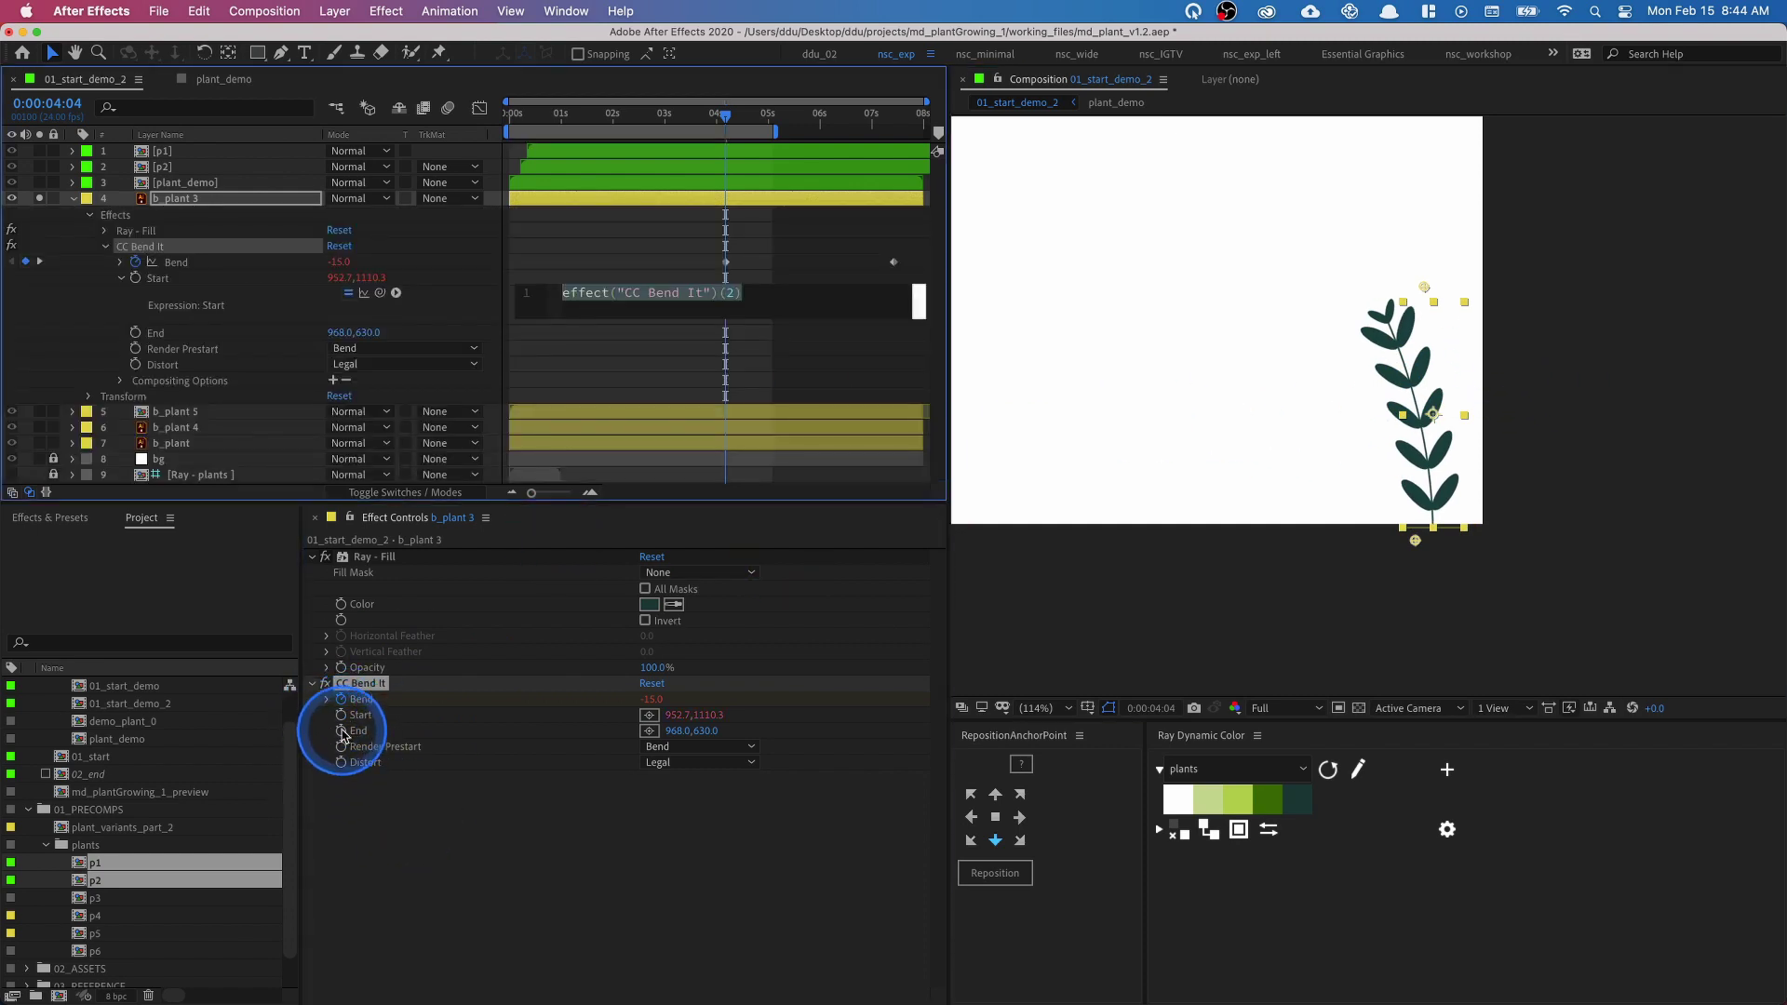
alt+click(341, 730)
text(toComp(value)
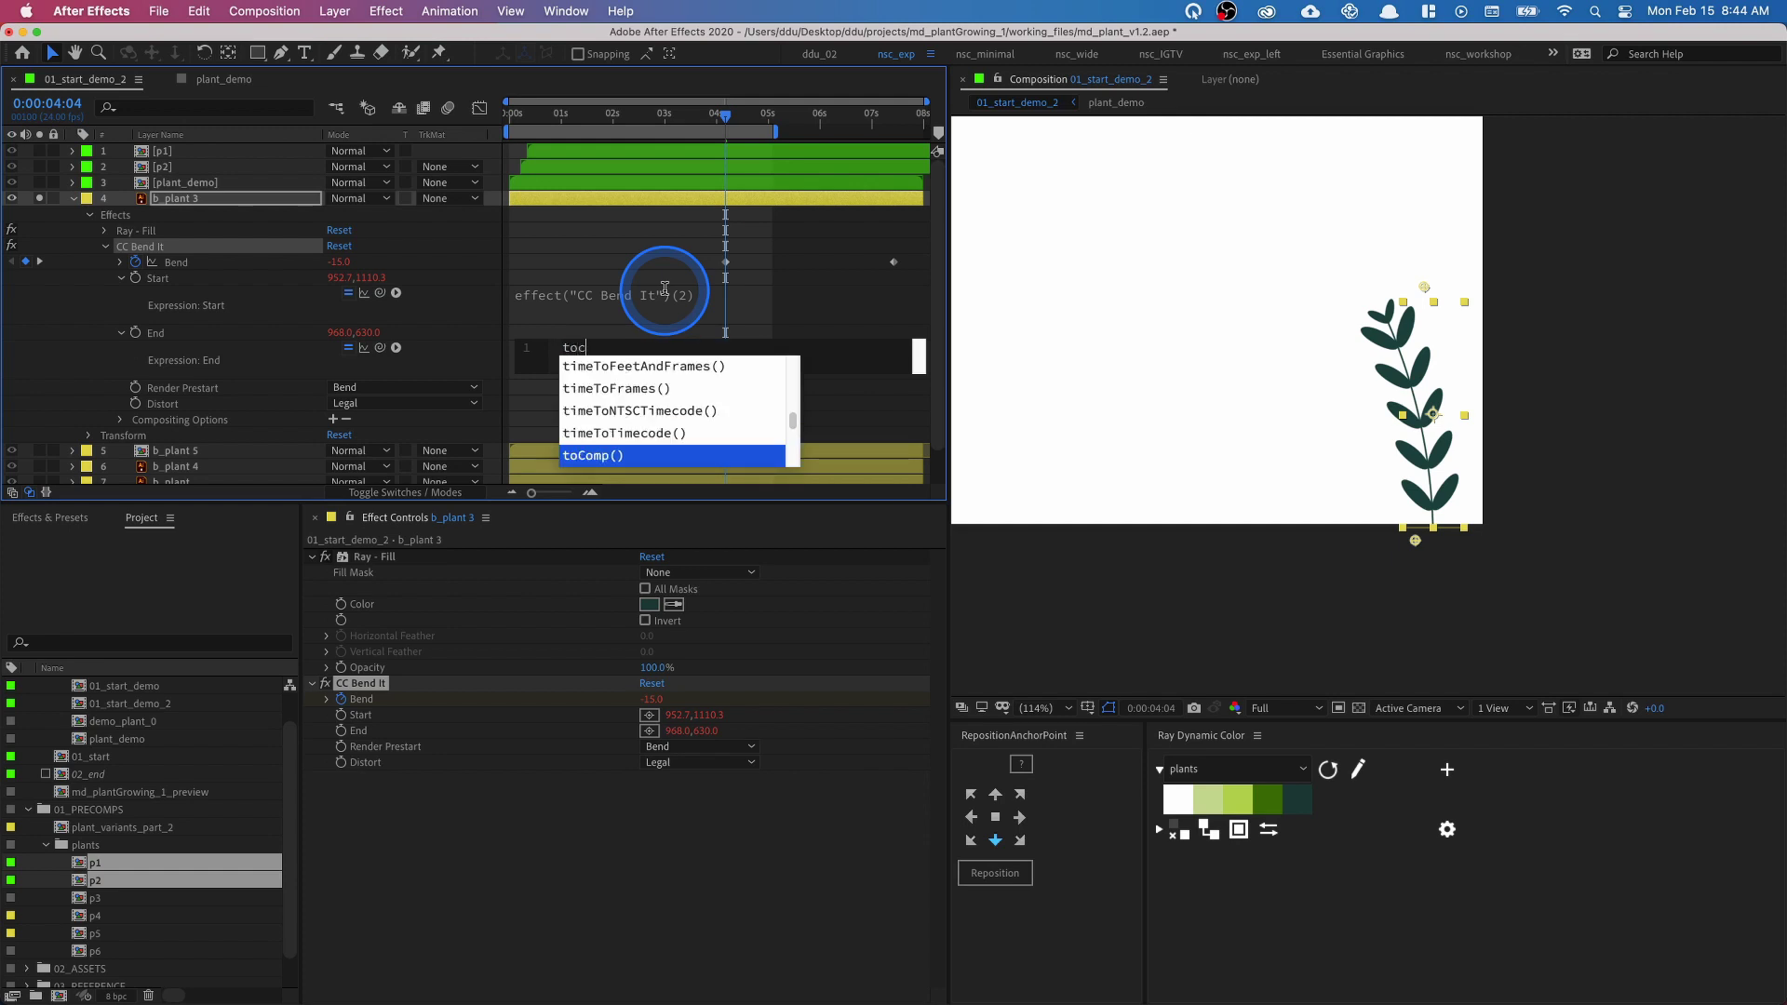
click(596, 308)
click(560, 352)
key(super+c)
click(620, 305)
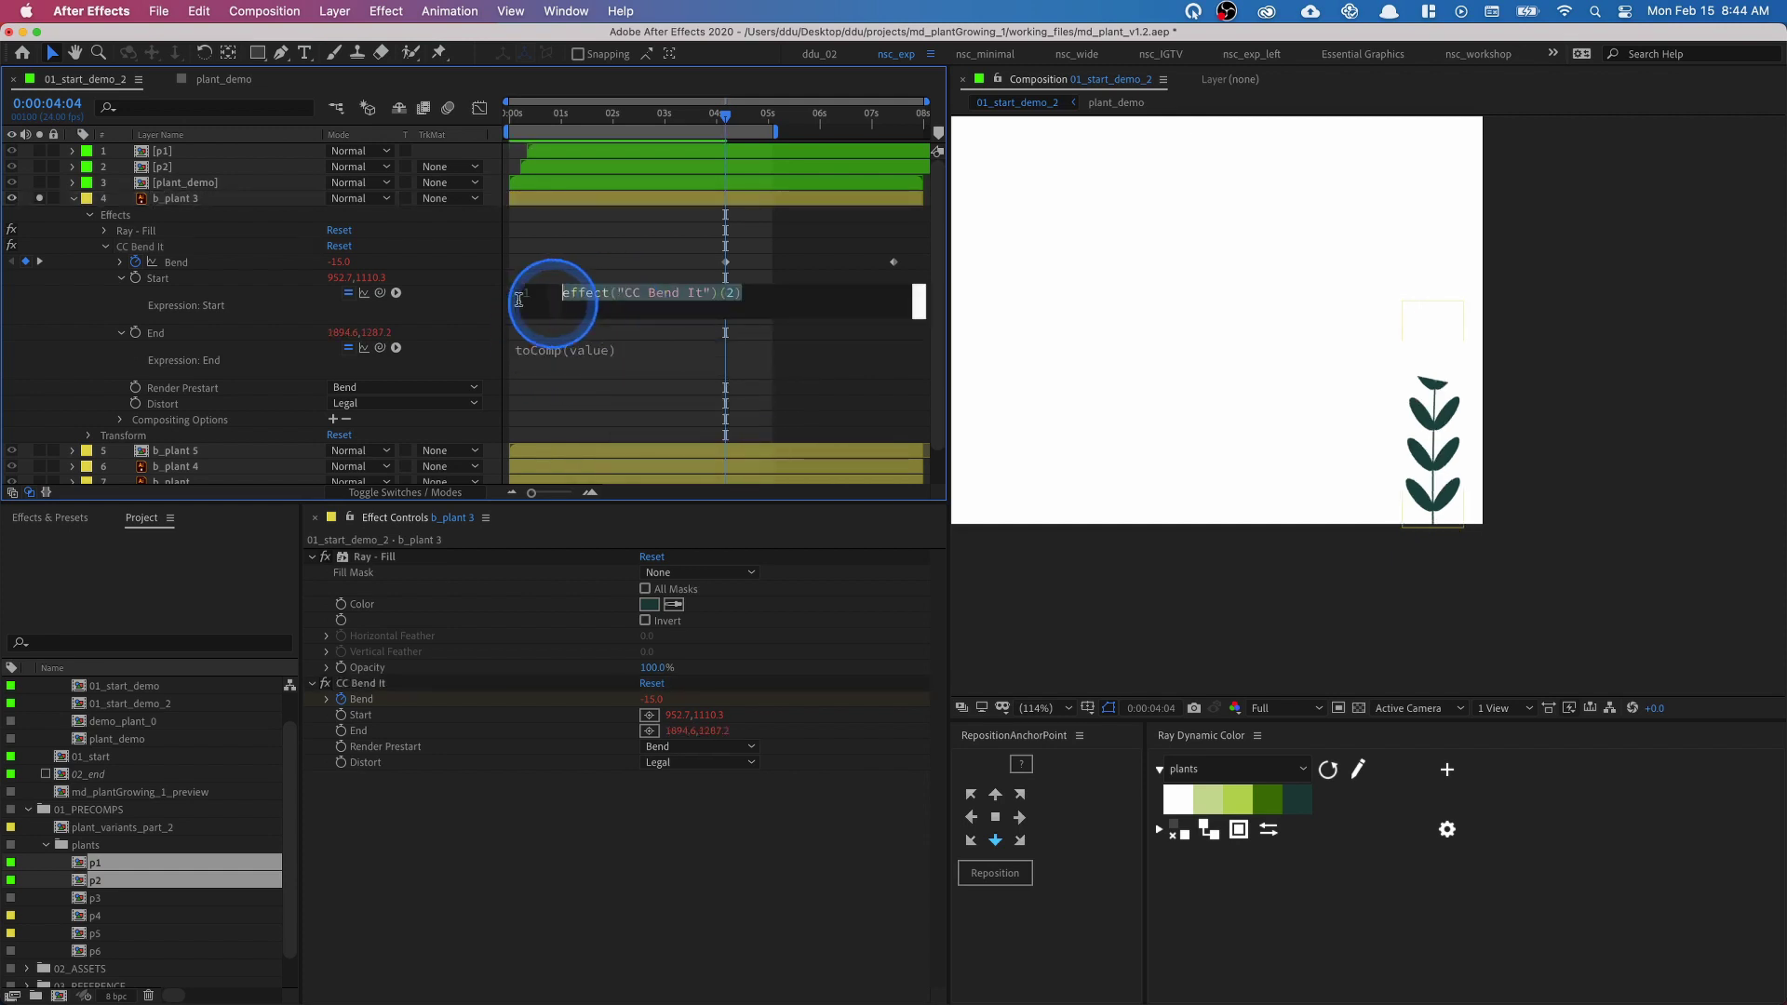
key(super+v)
click(1131, 348)
- Bring the CC Bend It End point from outside the canvas to the tip of b_plant 3, at about 998.6, 671.2
click(1506, 422)
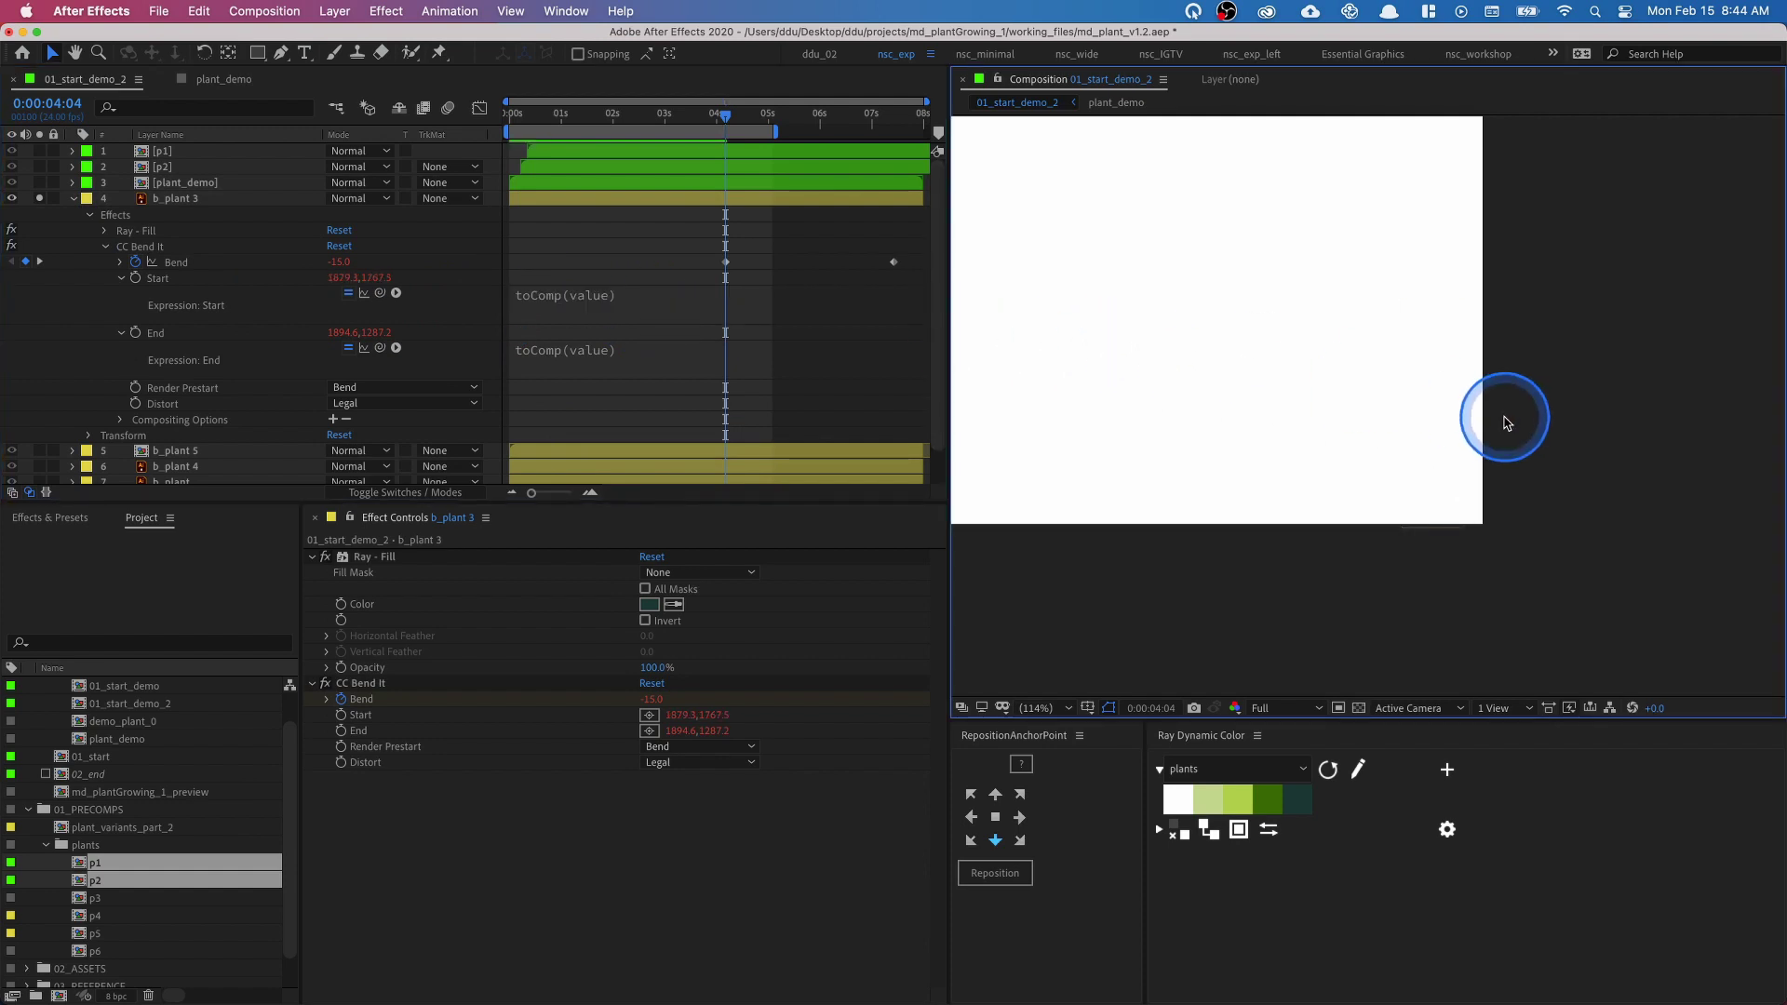
scroll(1394, 428, down, 1)
click(1395, 439)
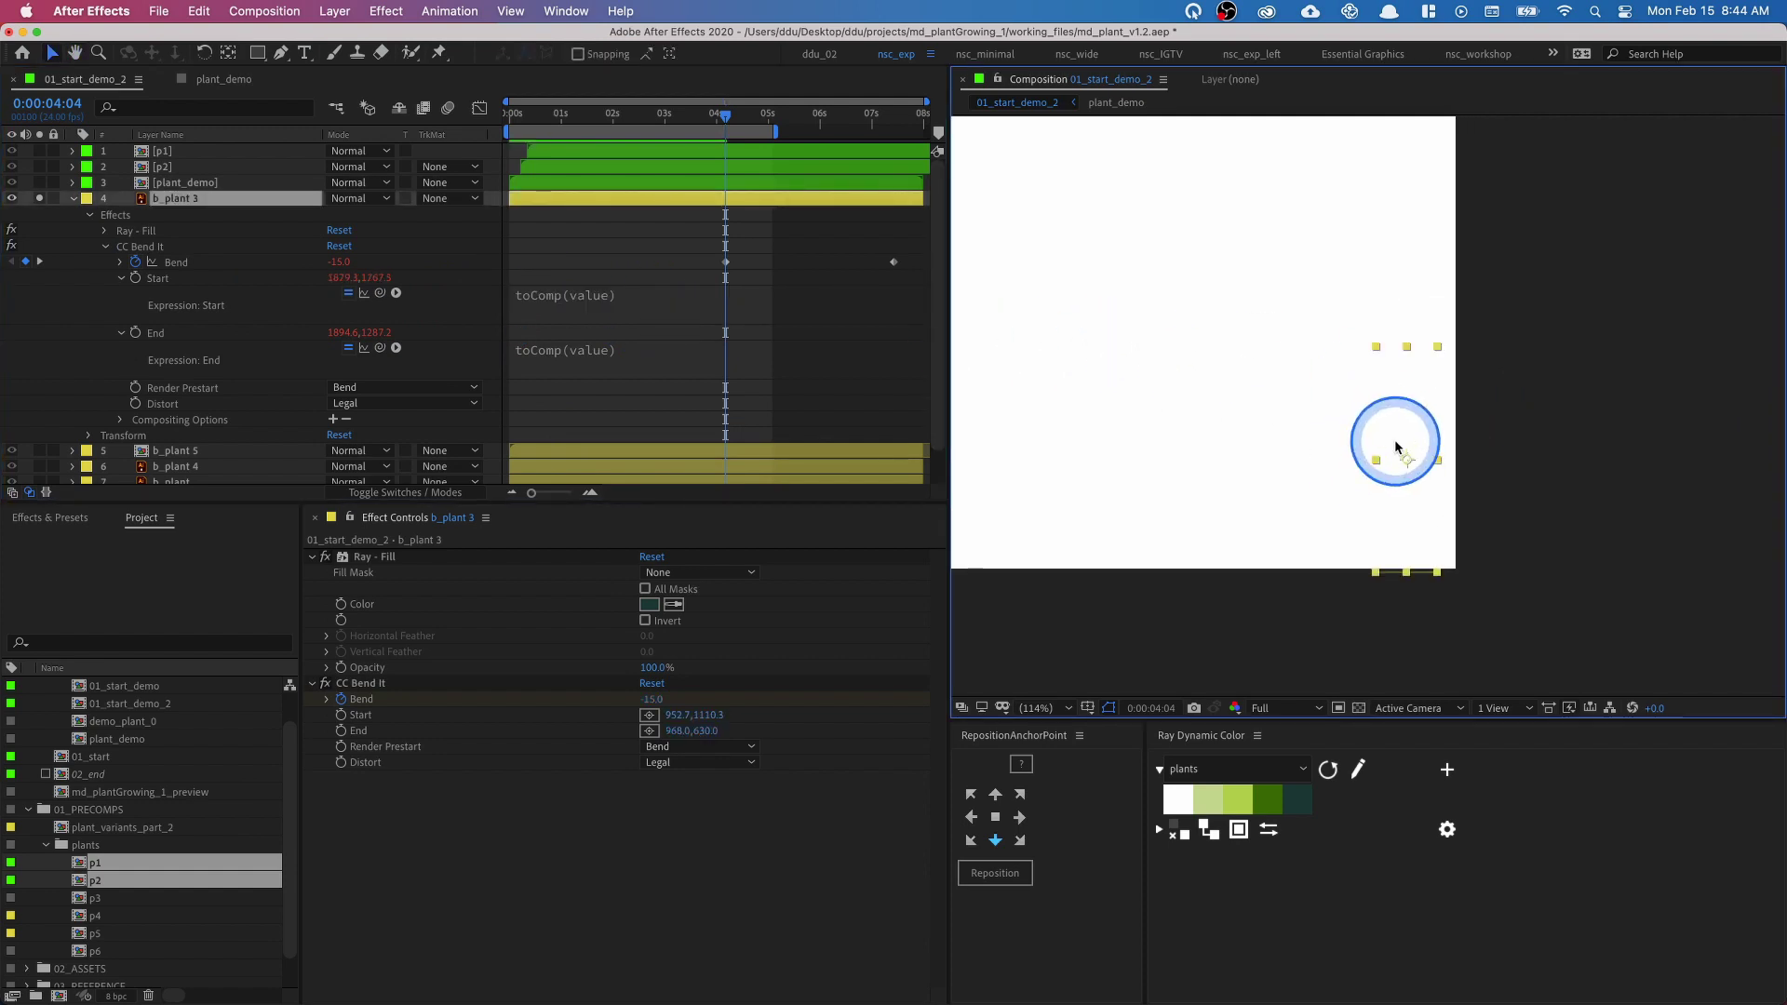
scroll(1394, 439, down, 2)
mouse_move(1415, 438)
mouse_down()
mouse_move(1404, 387)
mouse_move(1412, 436)
mouse_move(1392, 426)
mouse_up()
scroll(1412, 436, down, 1)
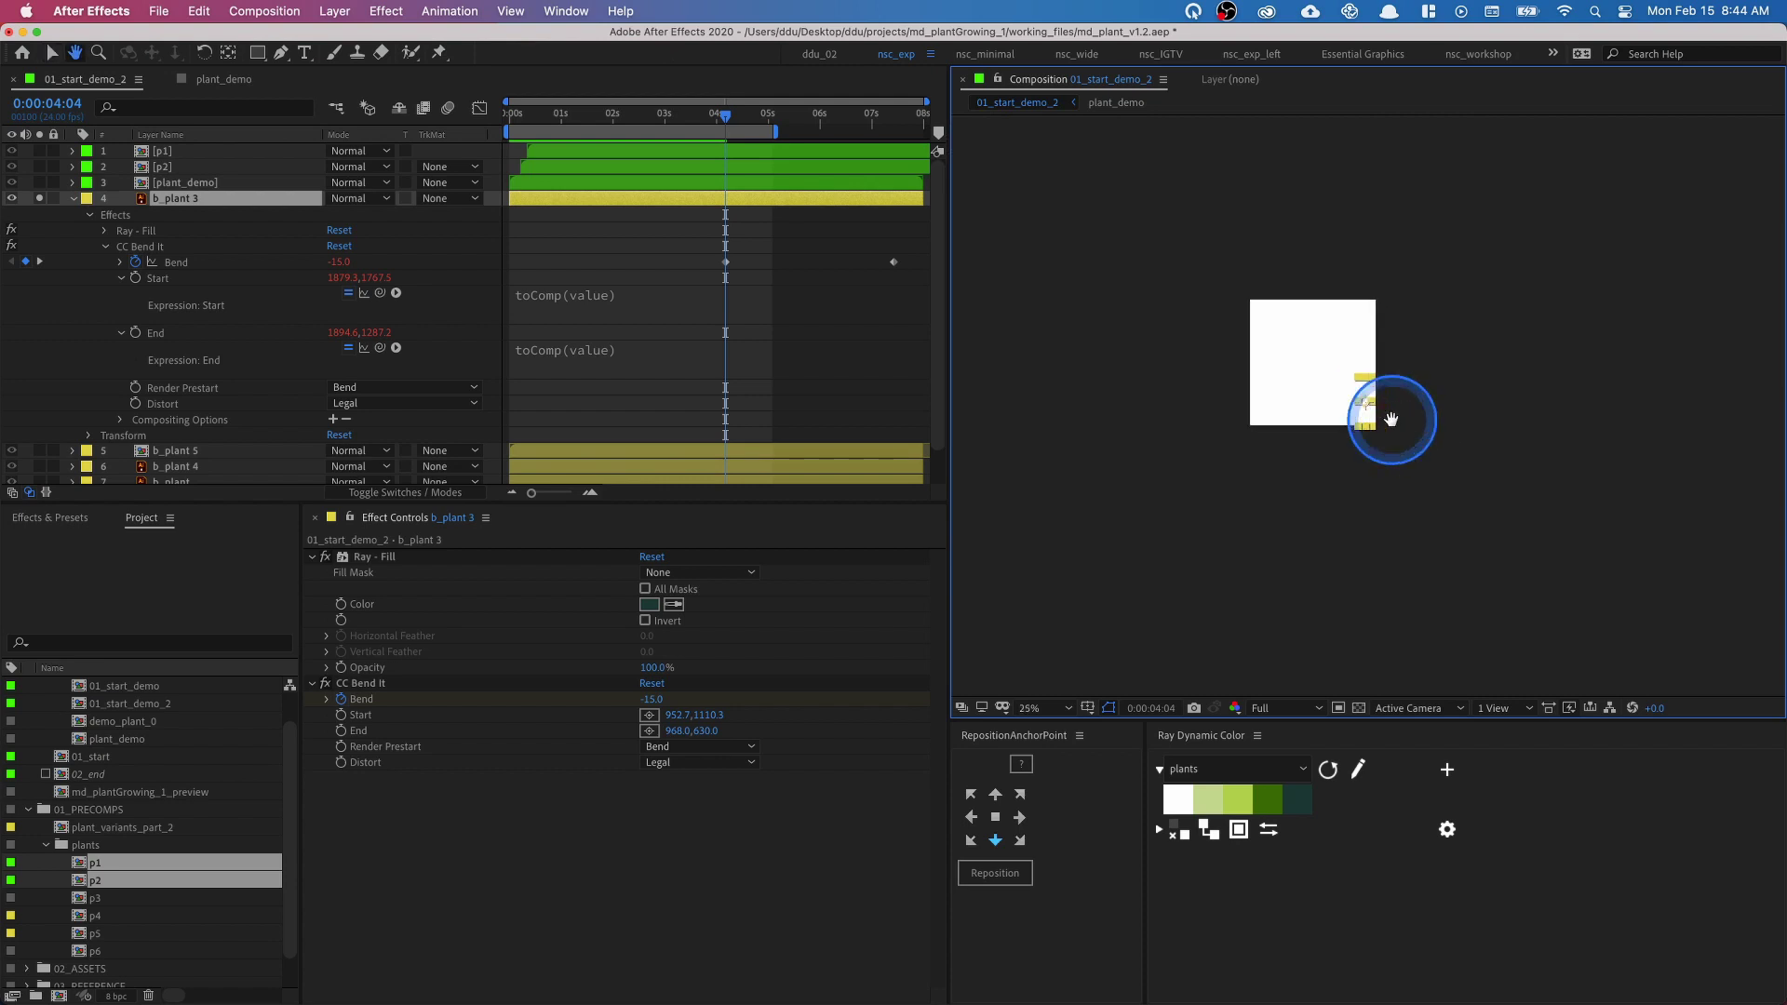
click(467, 688)
click(361, 684)
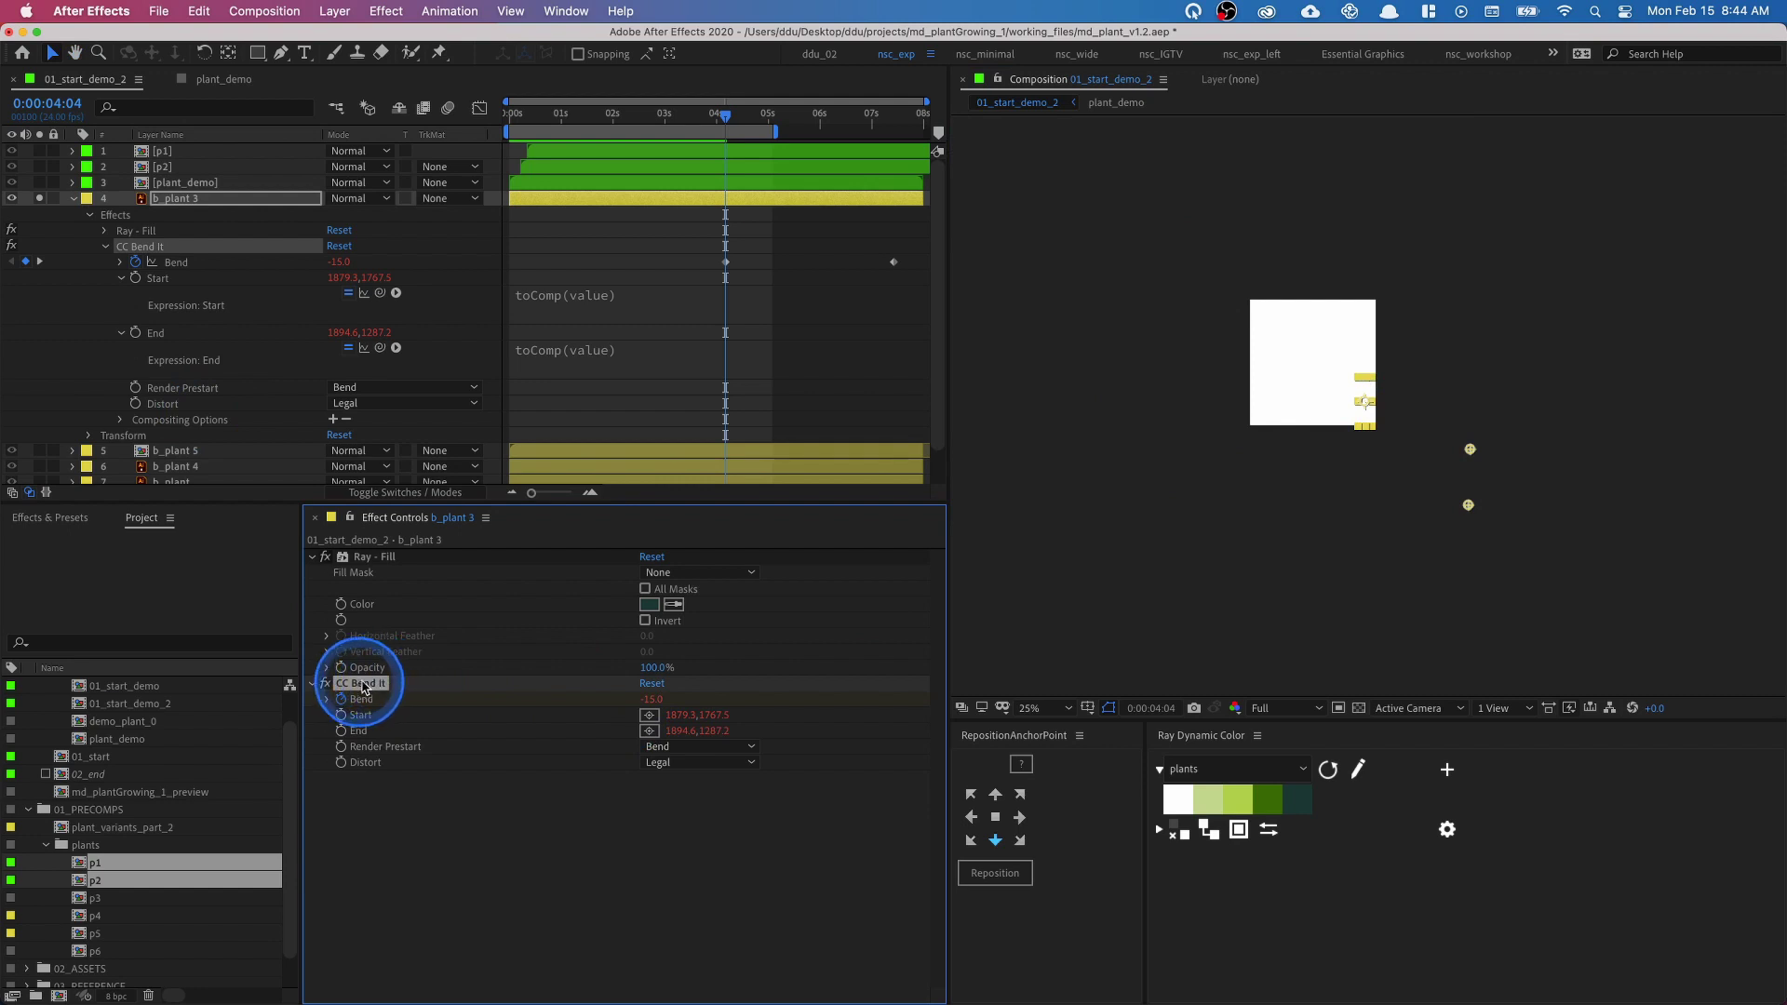
scroll(1468, 426, up, 2)
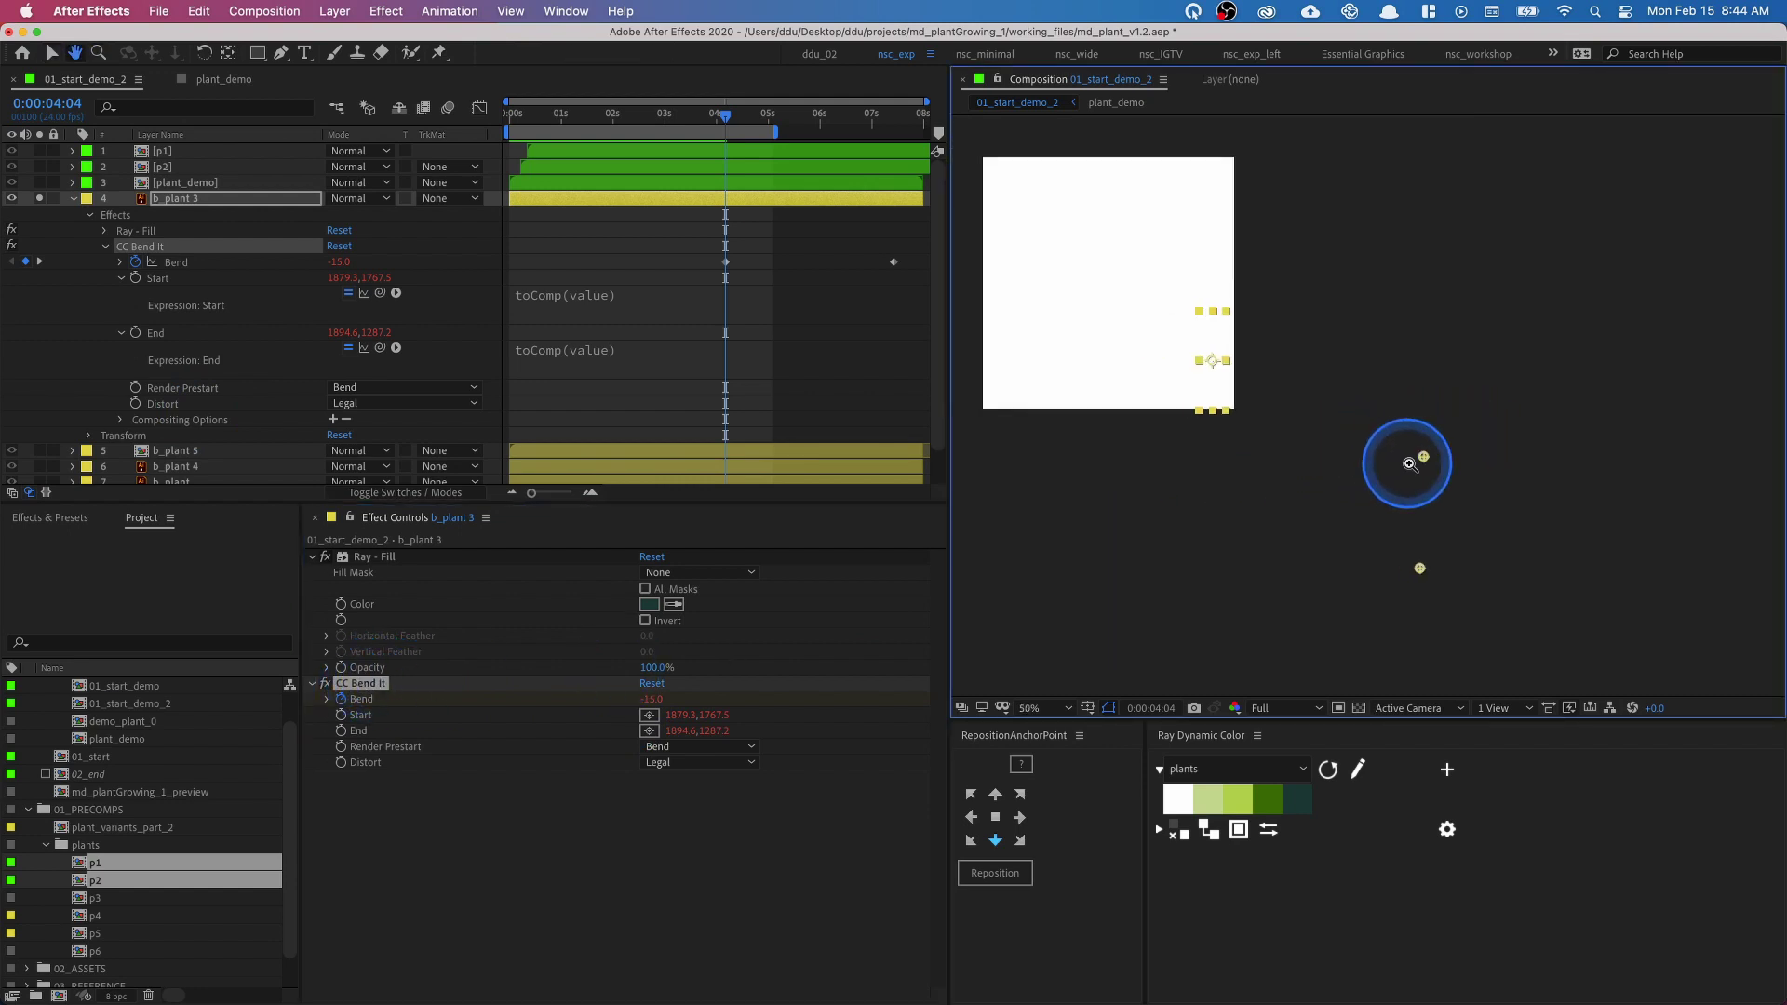
key(z)
drag(1423, 459, 1318, 335)
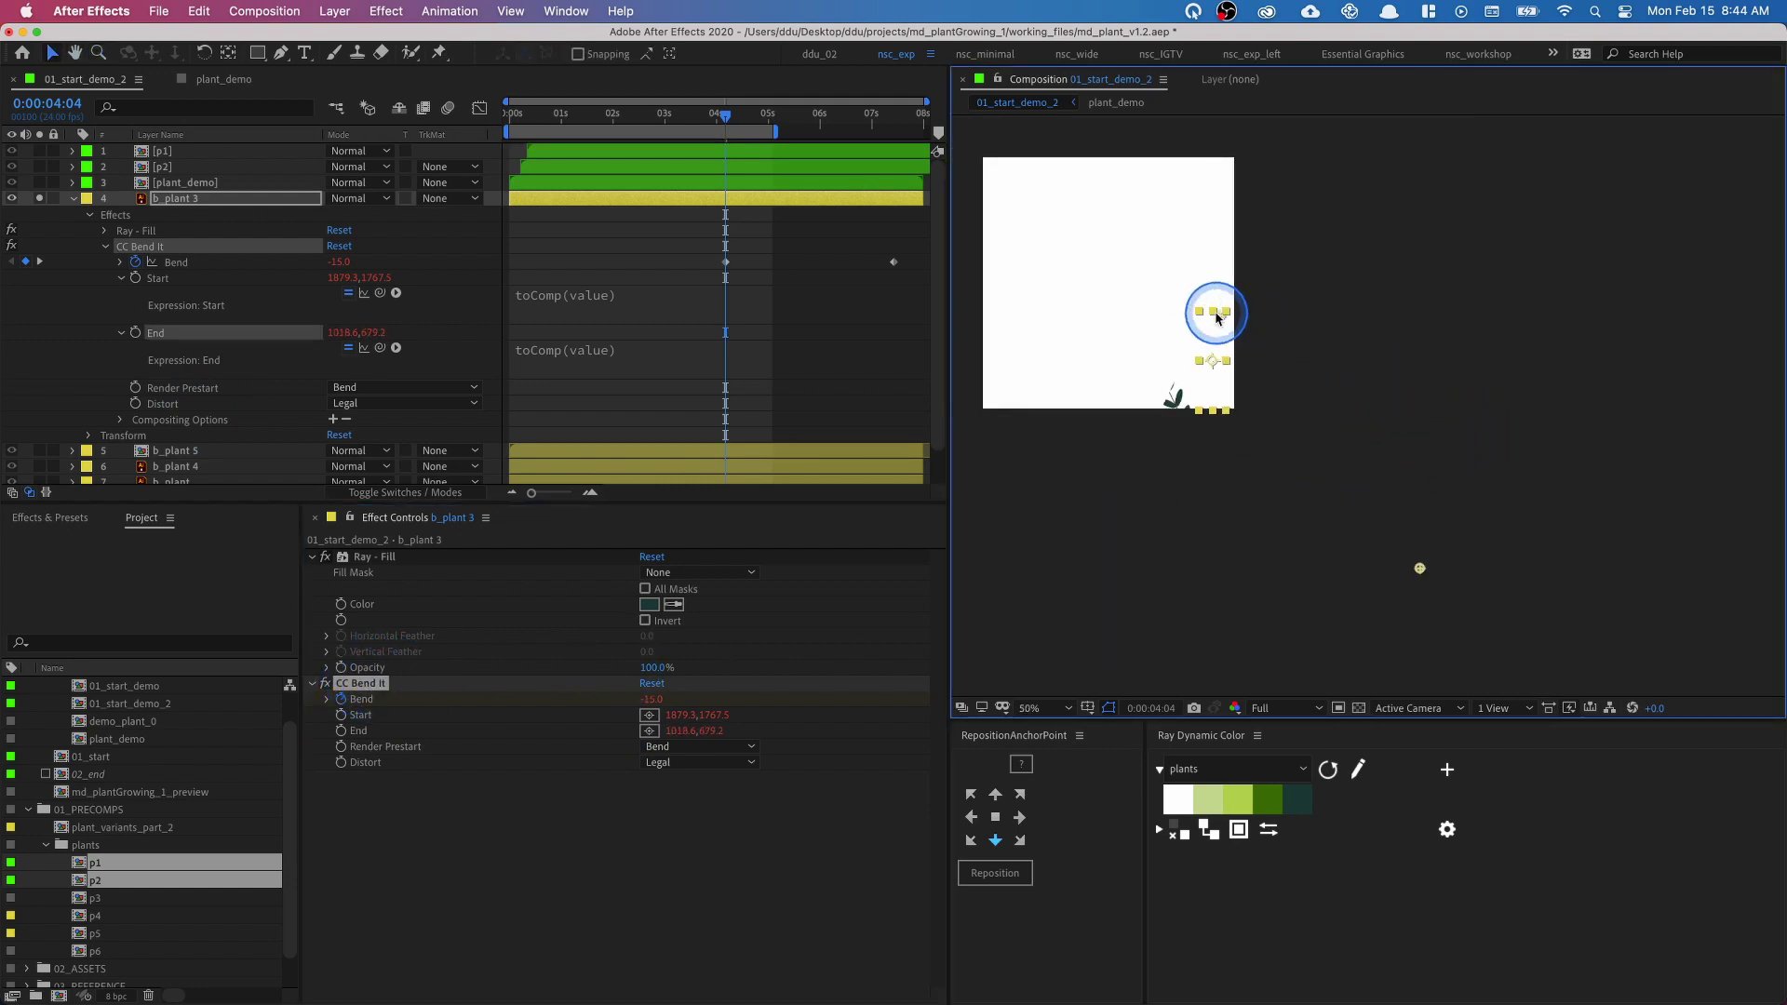
- Move the CC Bend It Start point to just below the base of b_plant 3's stem, at about 986.3, 1107.5
drag(1419, 567, 1226, 418)
key(z)
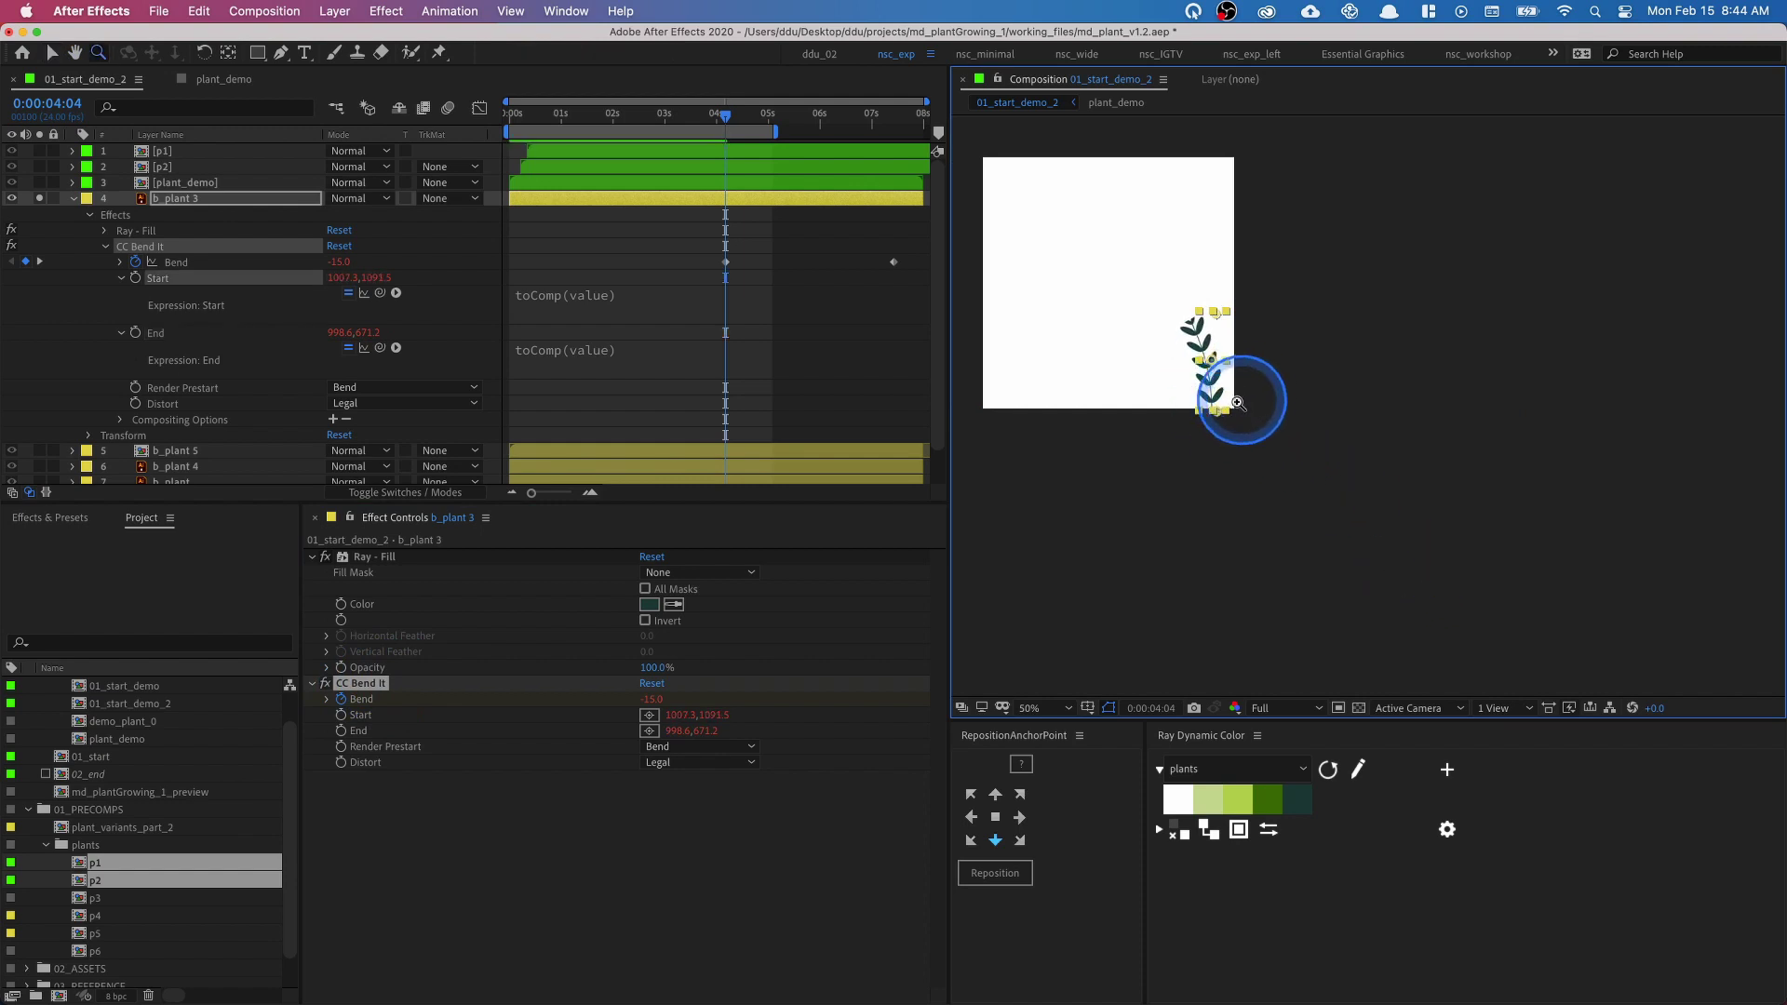
click(1237, 396)
click(1289, 393)
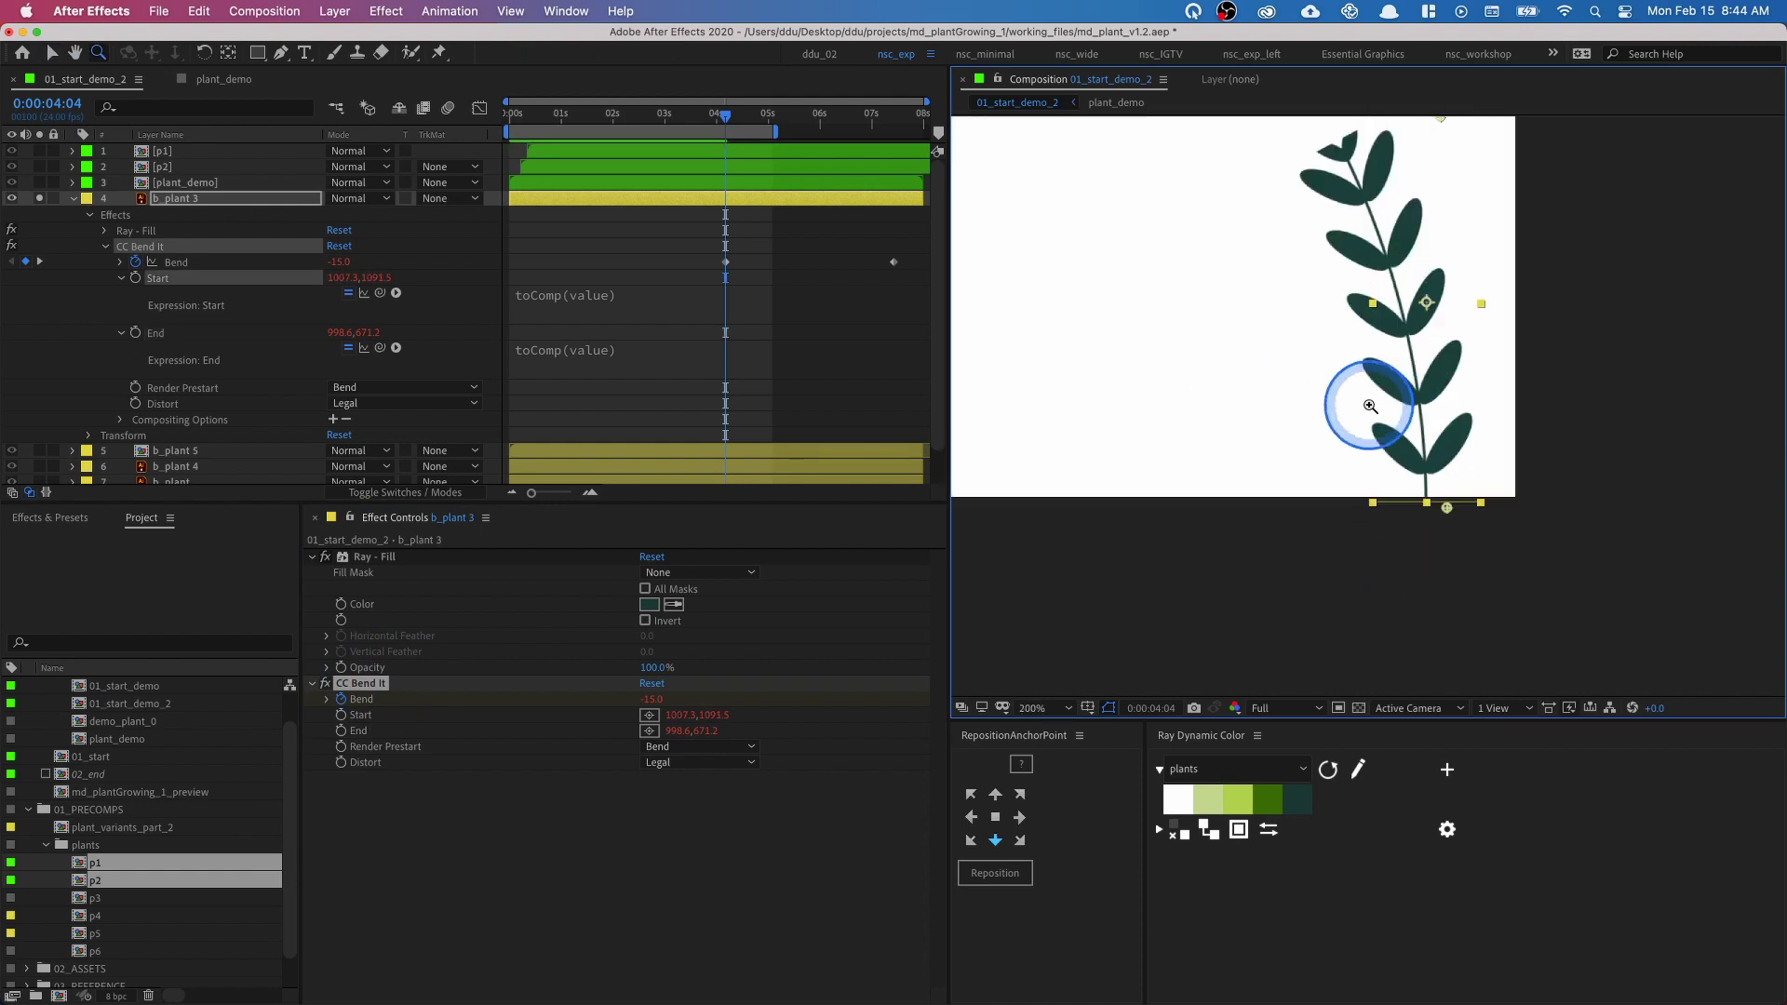
key(space)
drag(1433, 498, 1353, 547)
key(v)
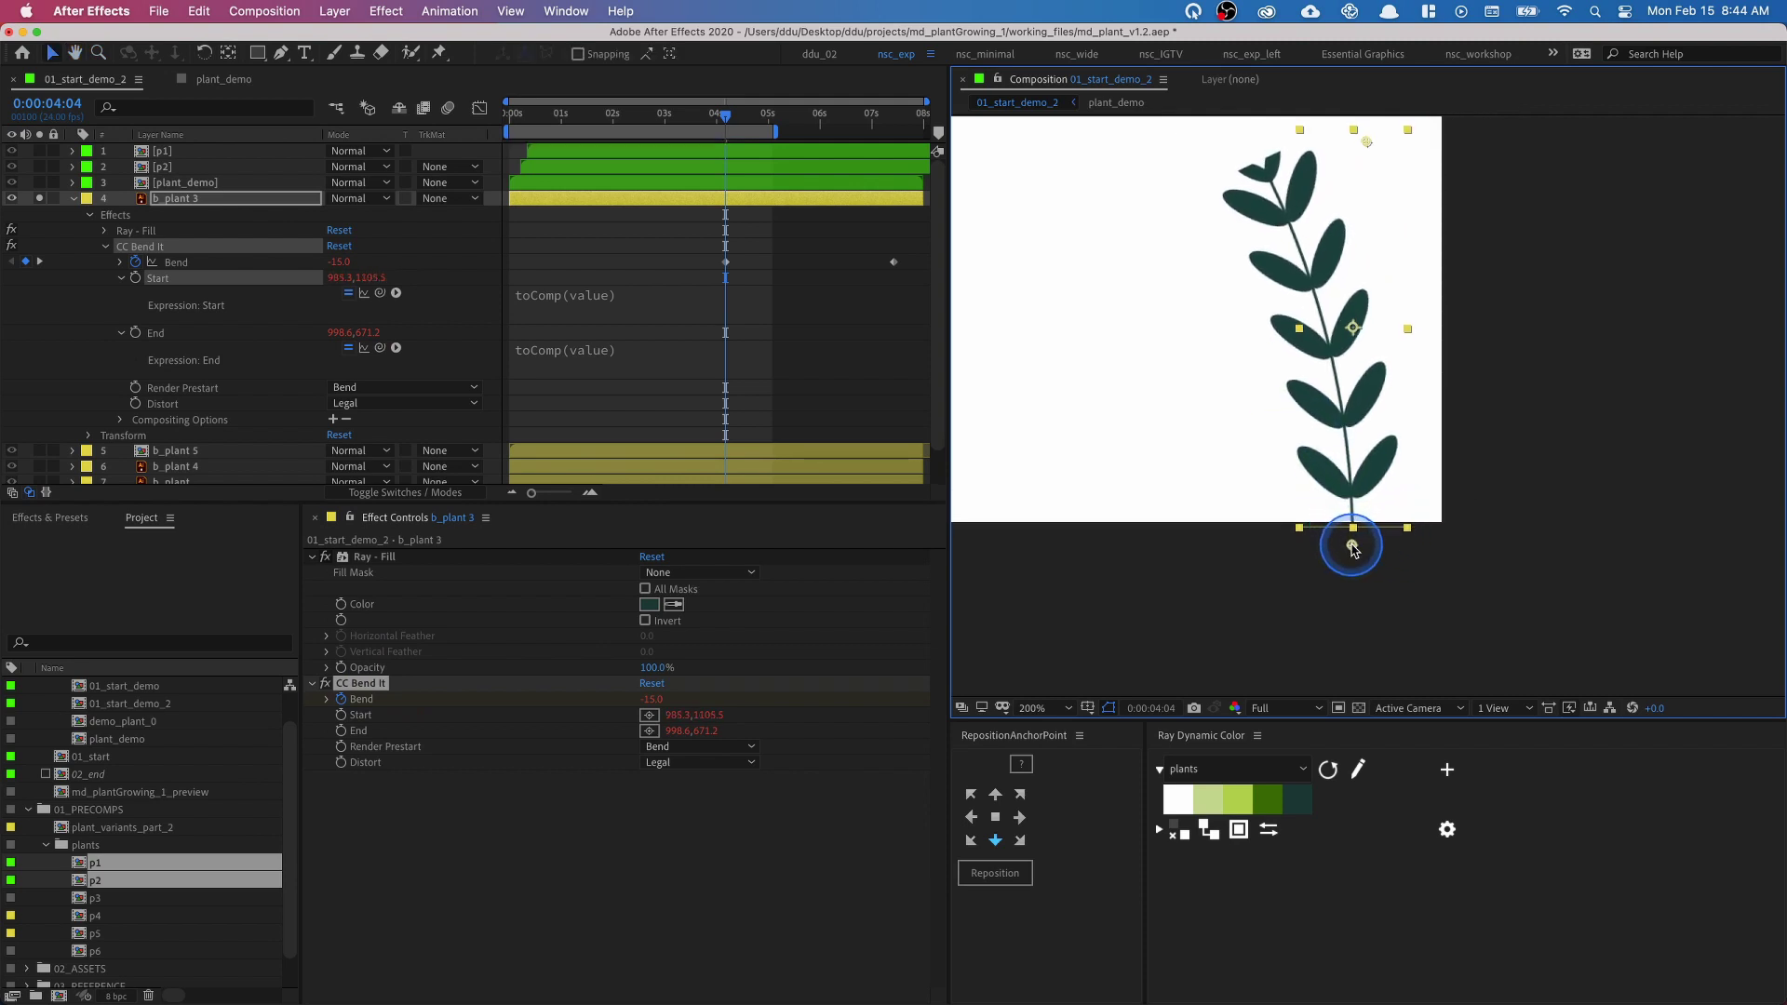
- Raise the CC Bend It End point just above b_plant 3's tip, to about 998.6, 588.2
key(space)
drag(1343, 447, 1335, 537)
drag(1358, 232, 1359, 152)
- Try moving b_plant 3 around the canvas to test that its bend points follow, and undo the moves
drag(1279, 353, 1157, 344)
key(shift+slash)
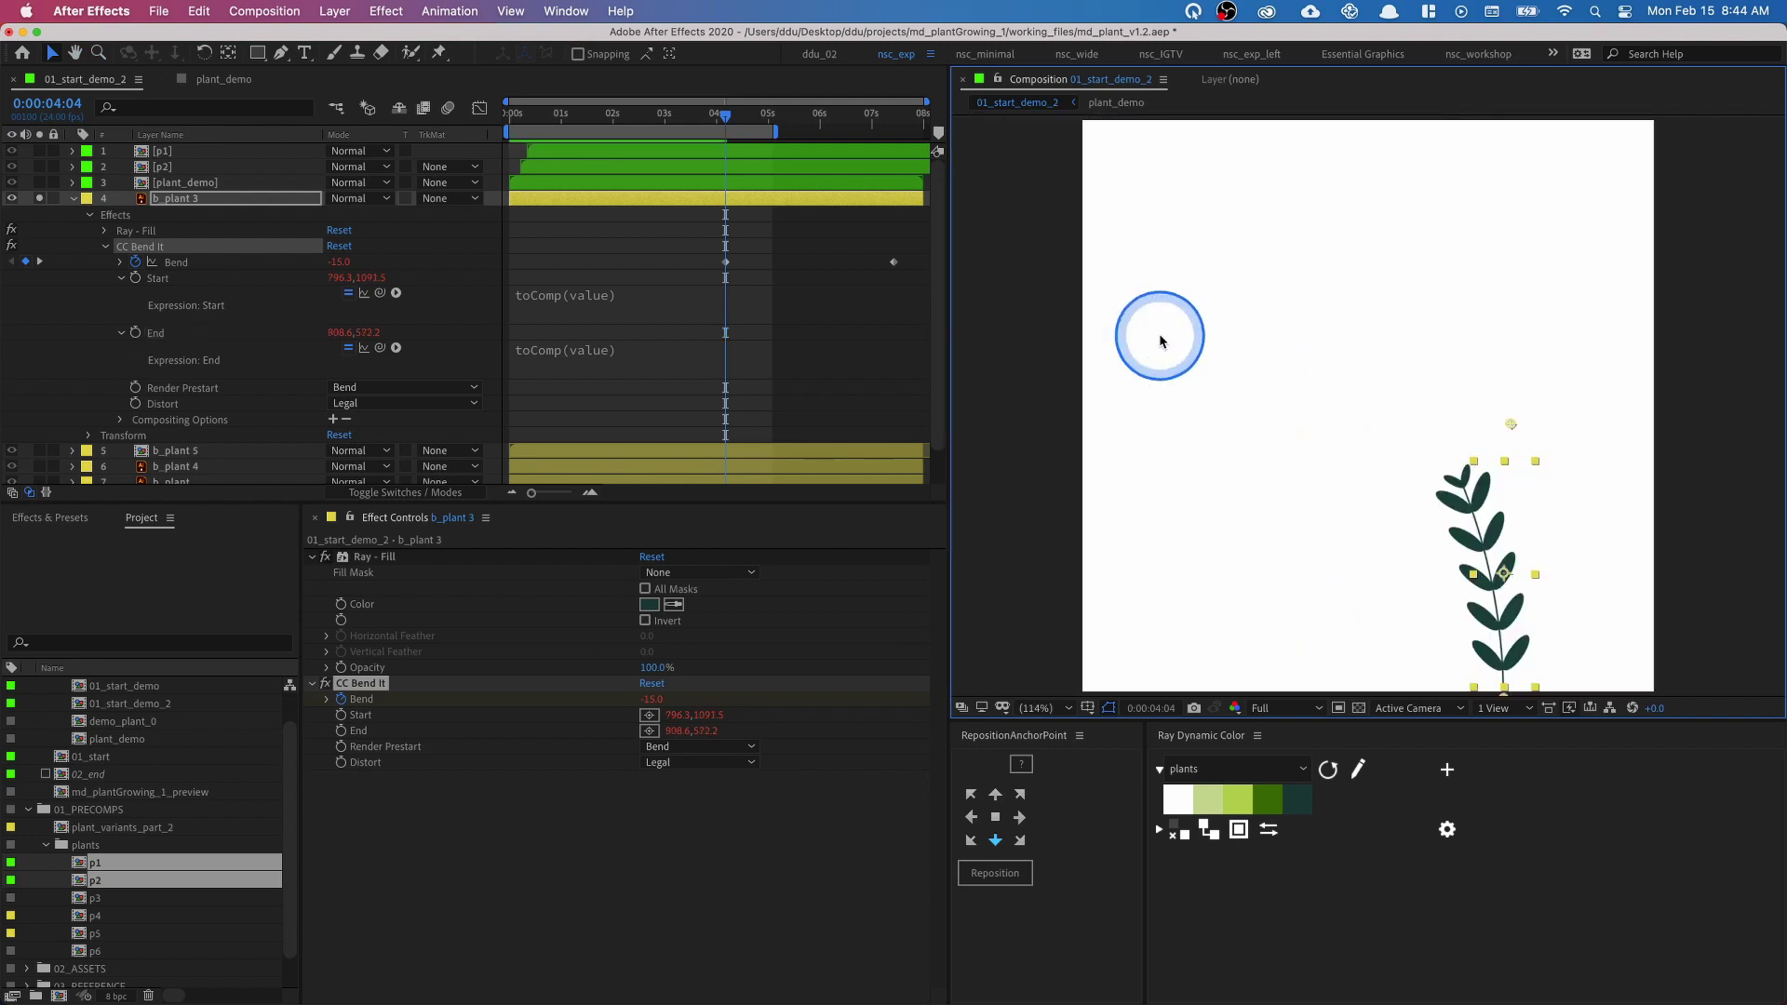
drag(1515, 519, 1484, 569)
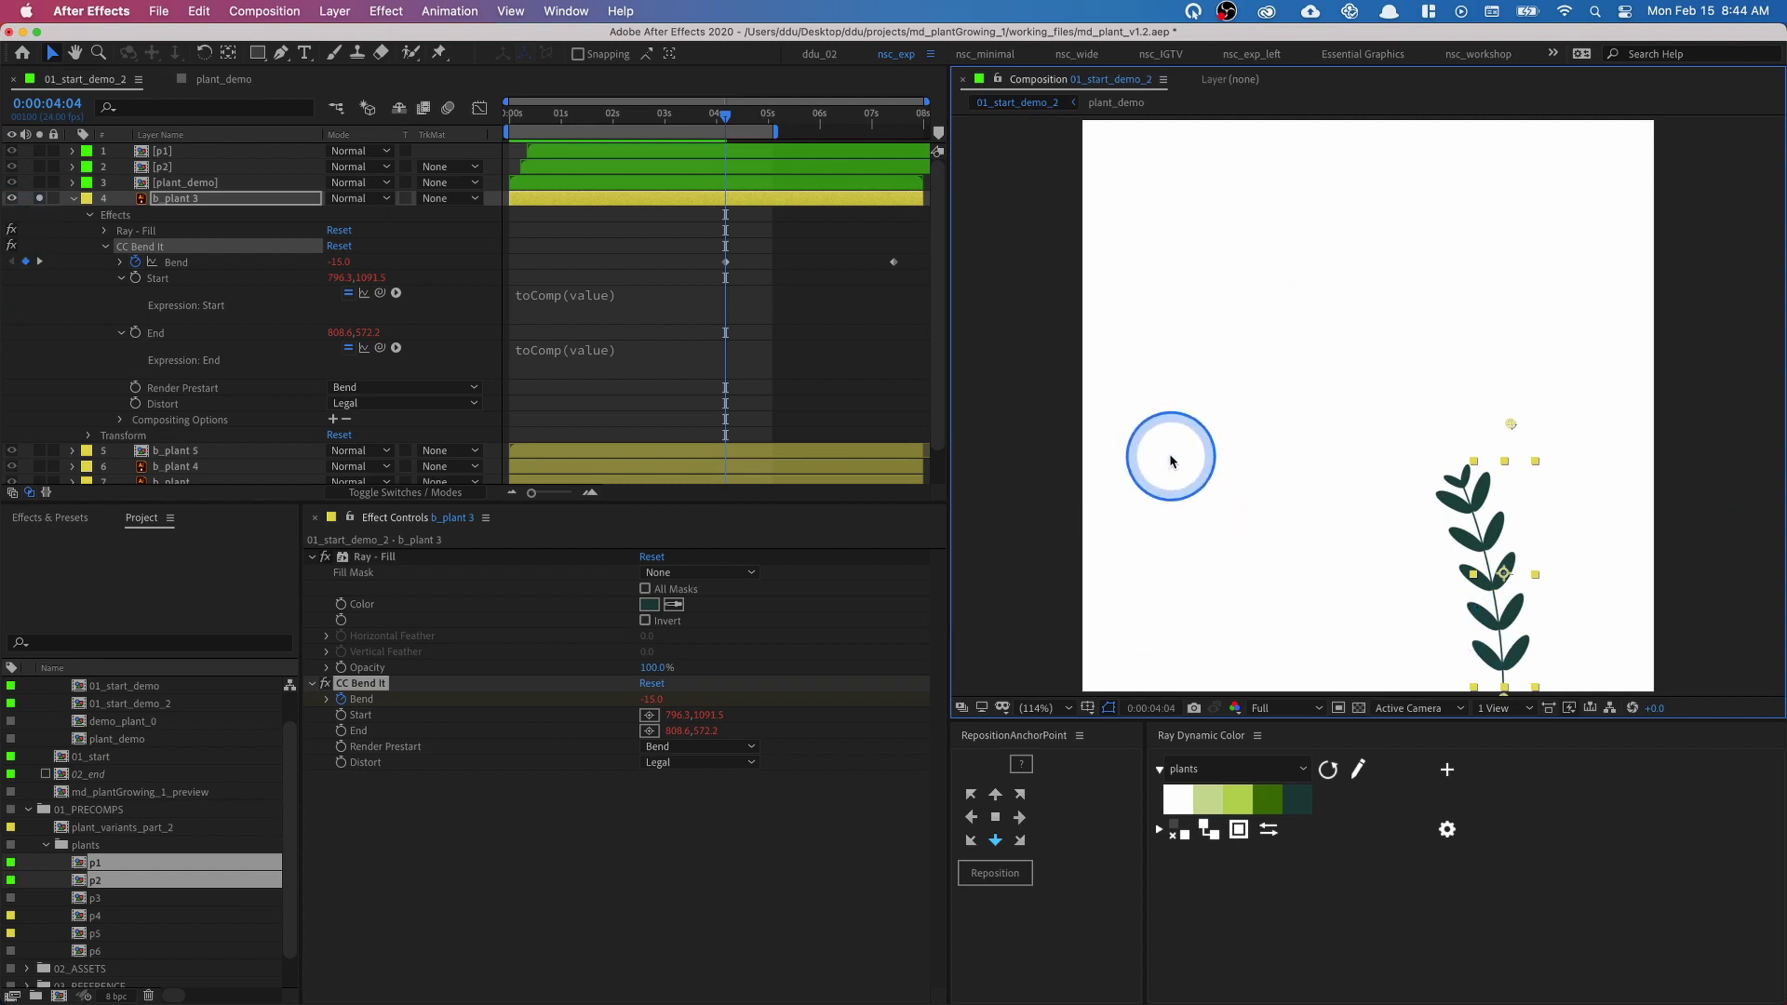
key(super+z)
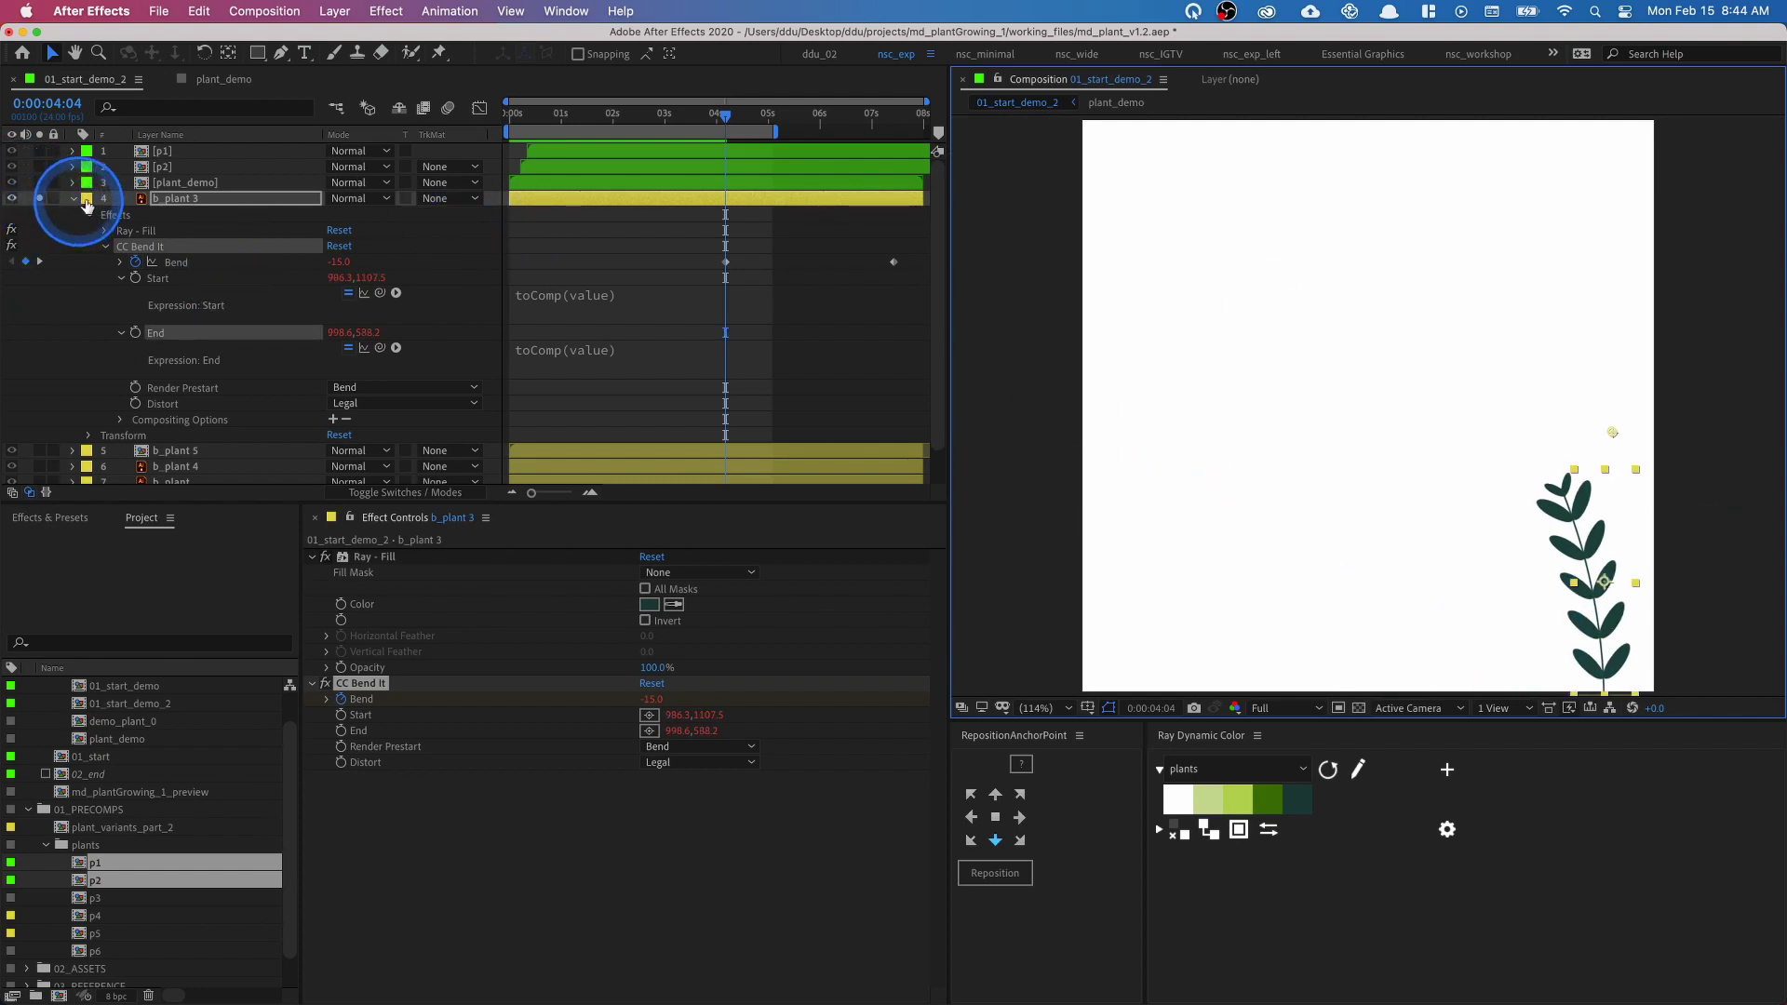
- Extend the work area to about 0:00:07:15 and shift b_plant 3's two Bend keyframes so the first sits at 0:00:00:00
drag(765, 121, 562, 149)
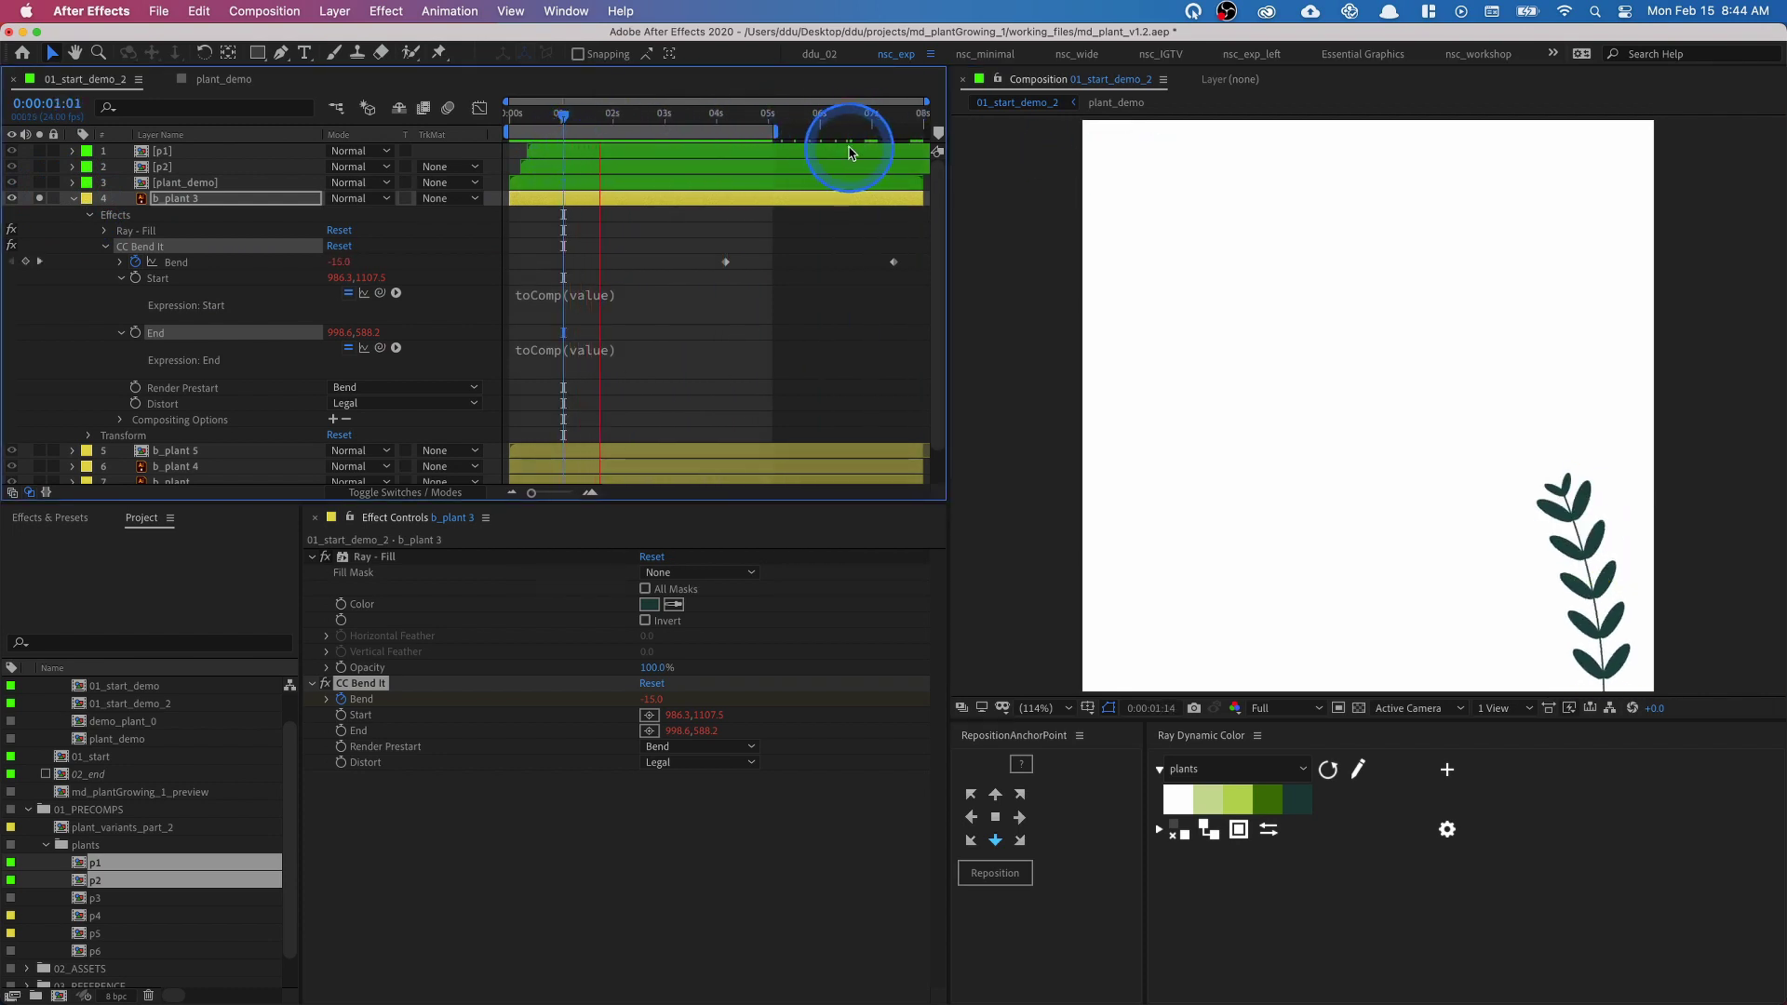
drag(849, 151, 907, 135)
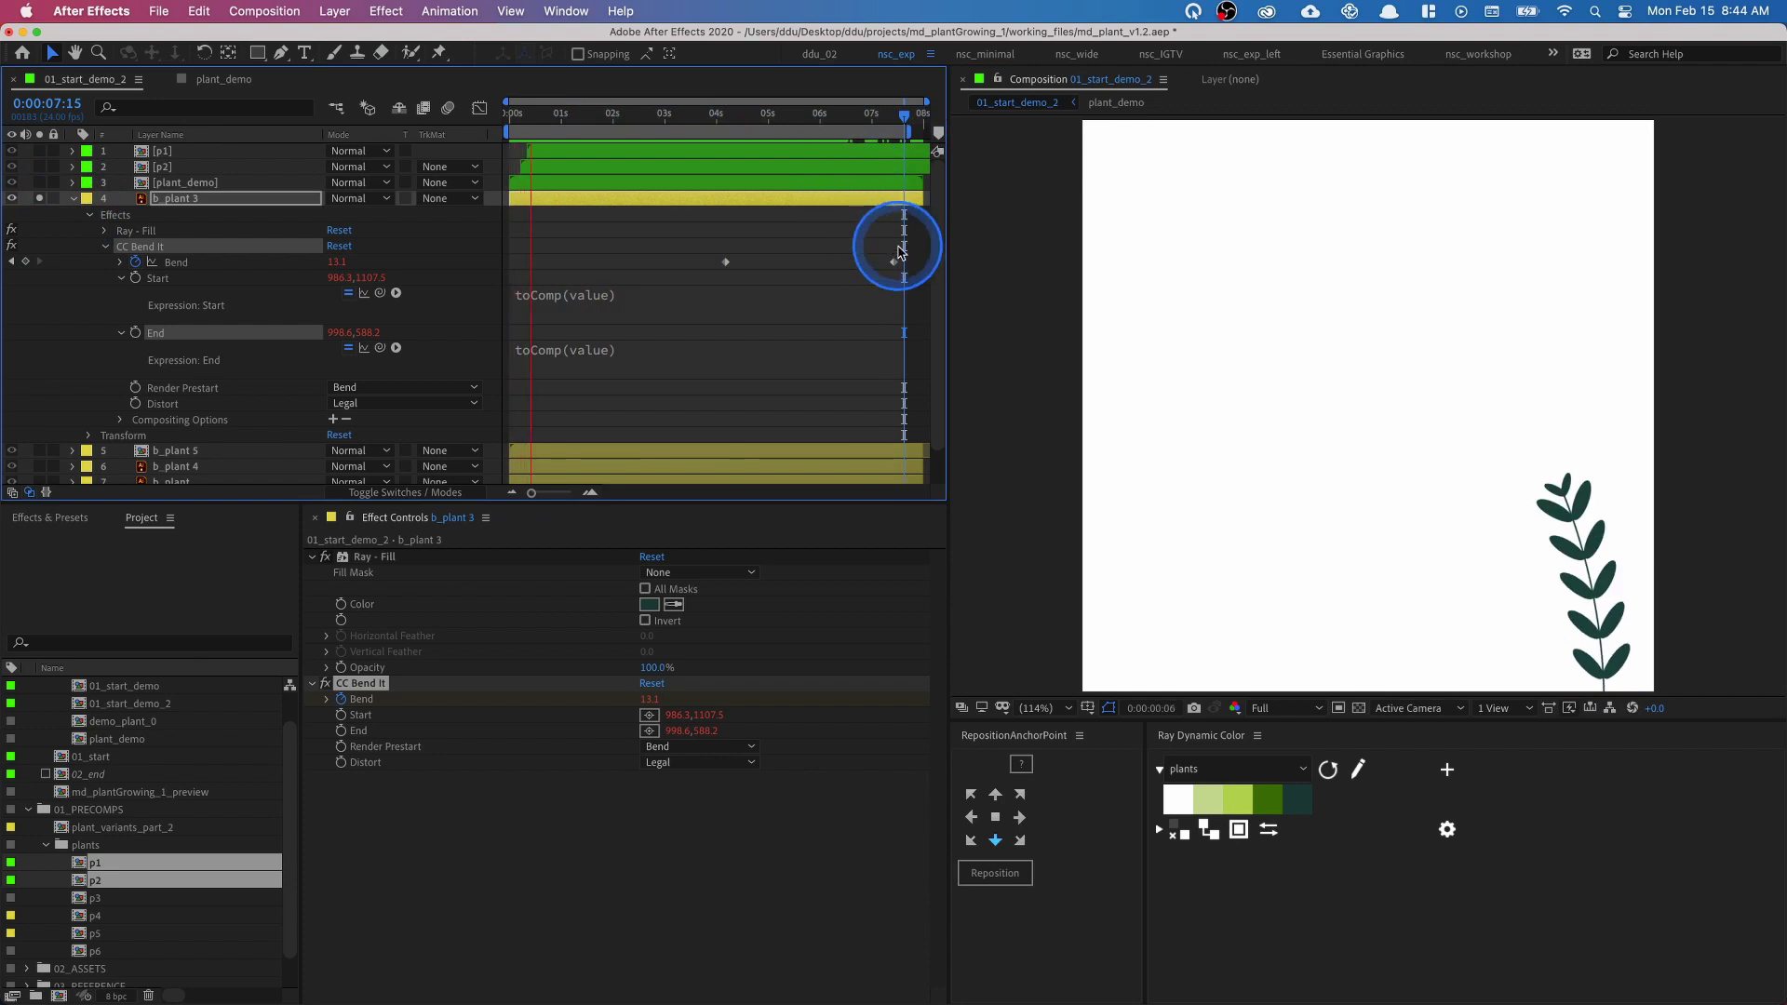
drag(910, 255, 699, 271)
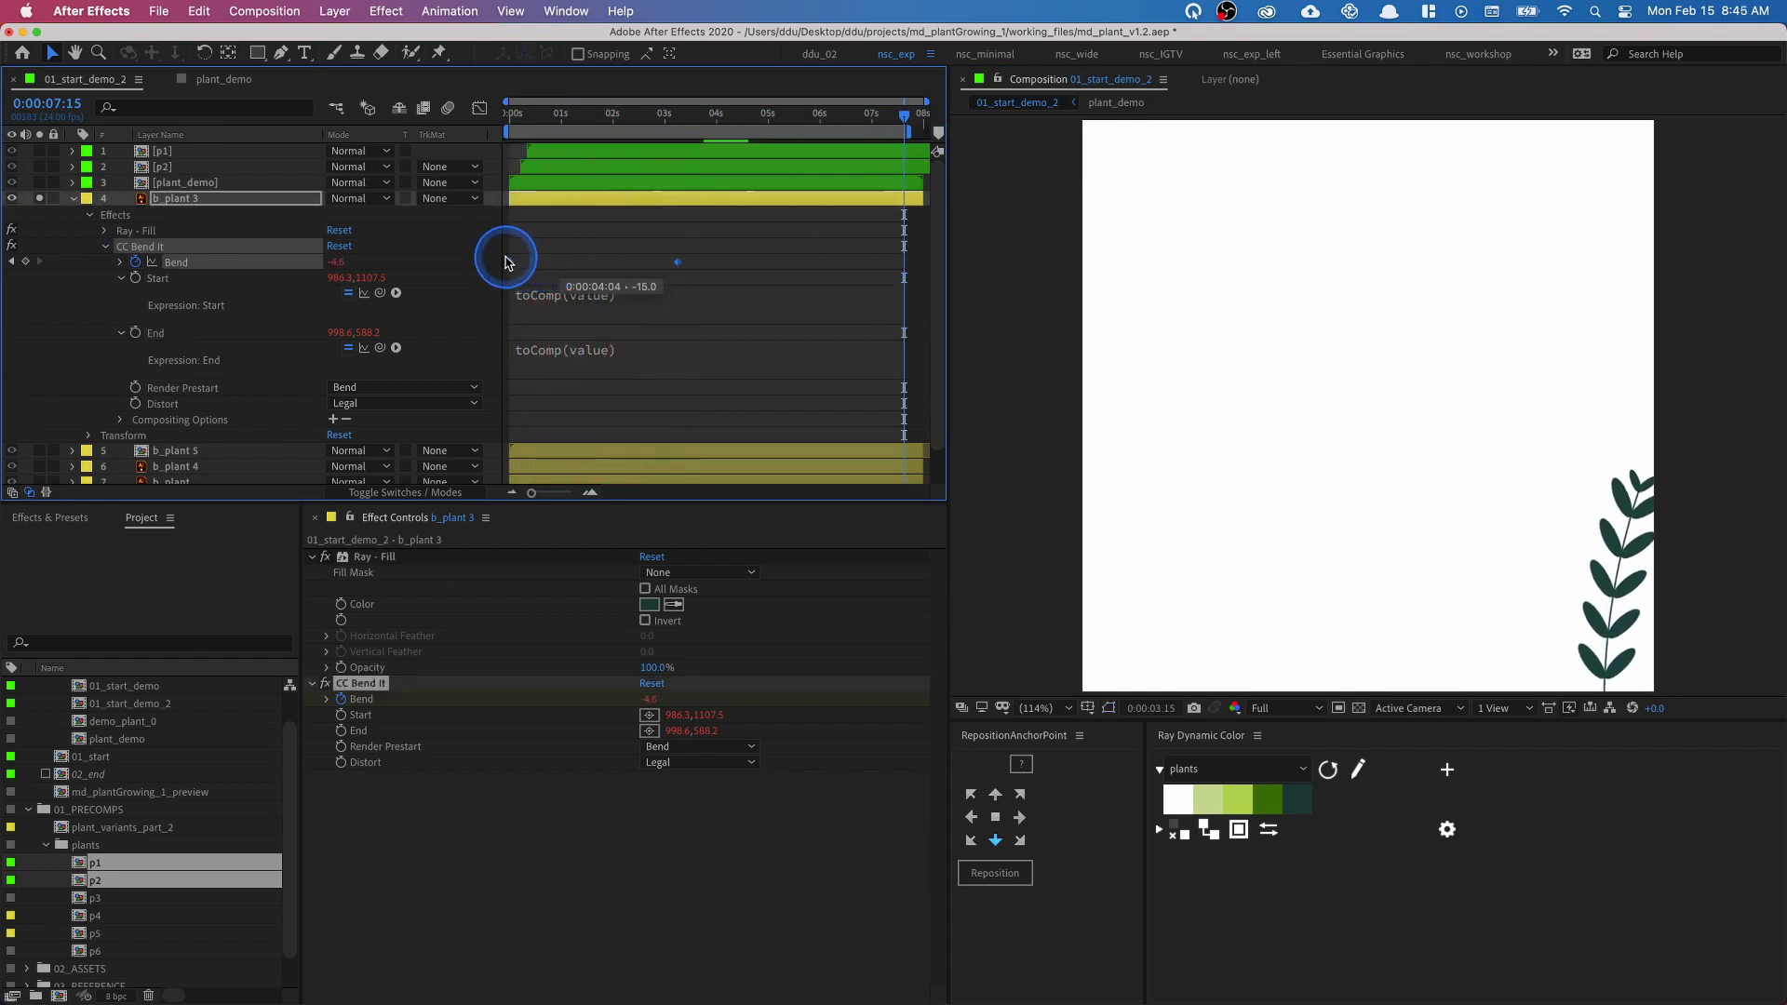
click(506, 121)
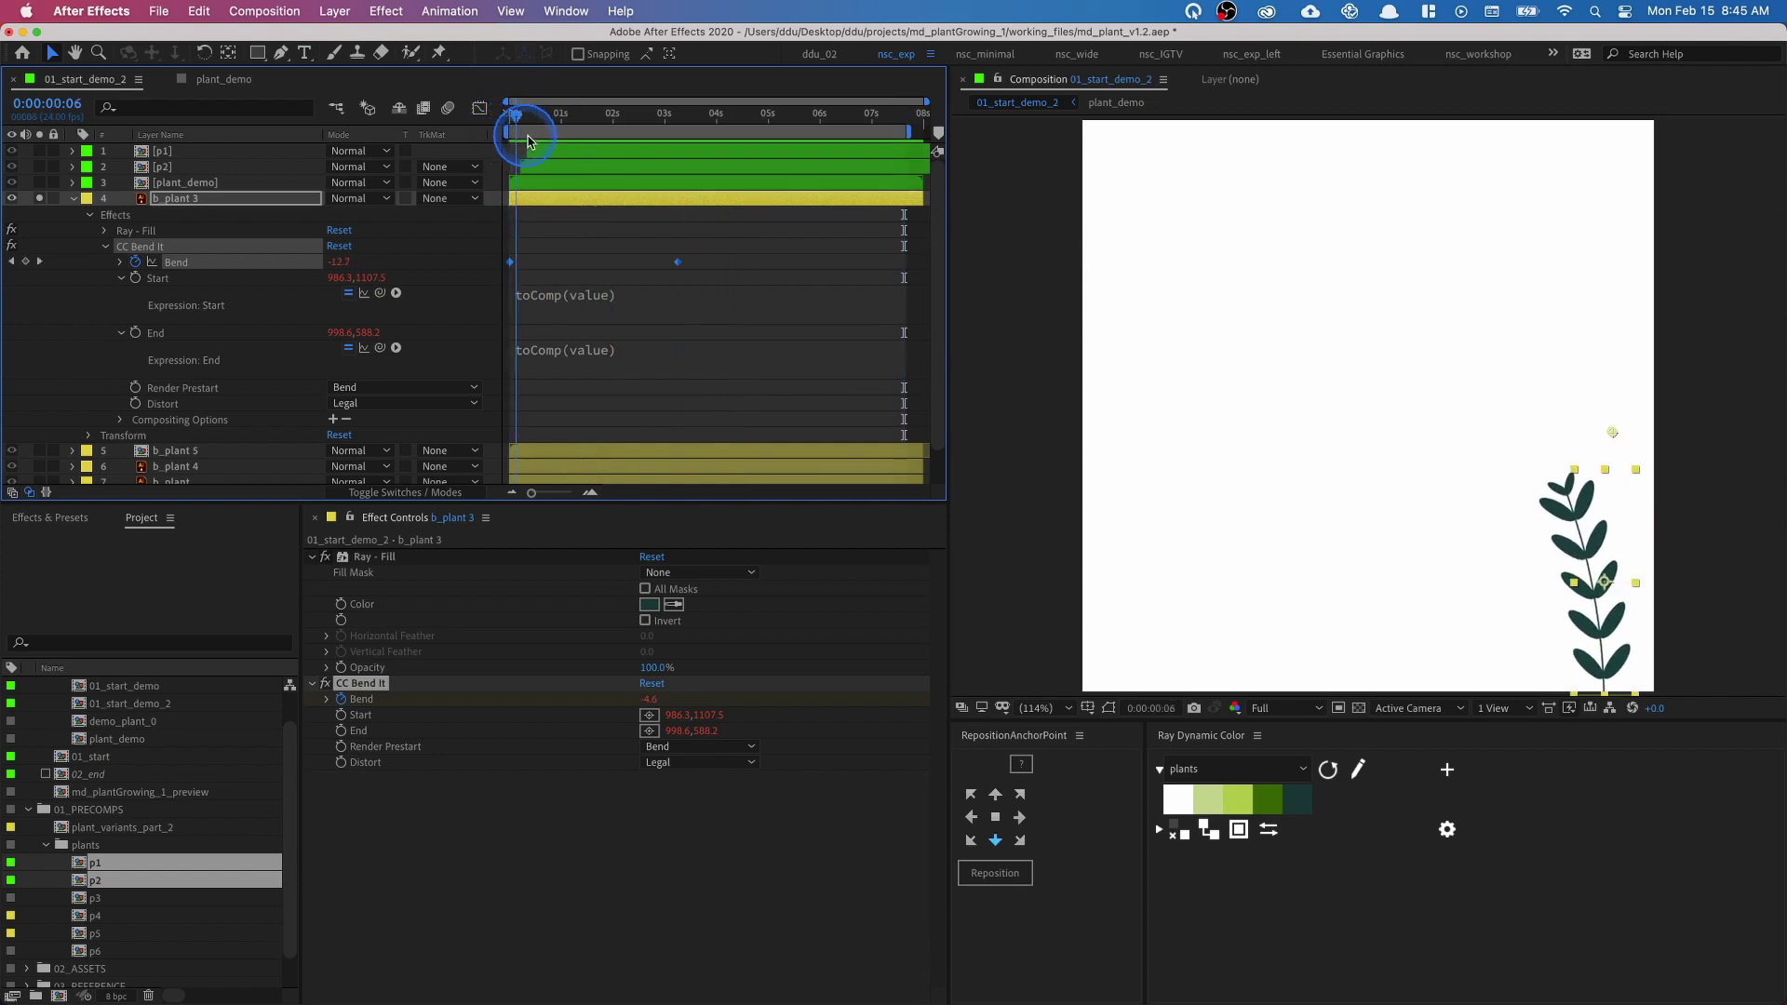
key(space)
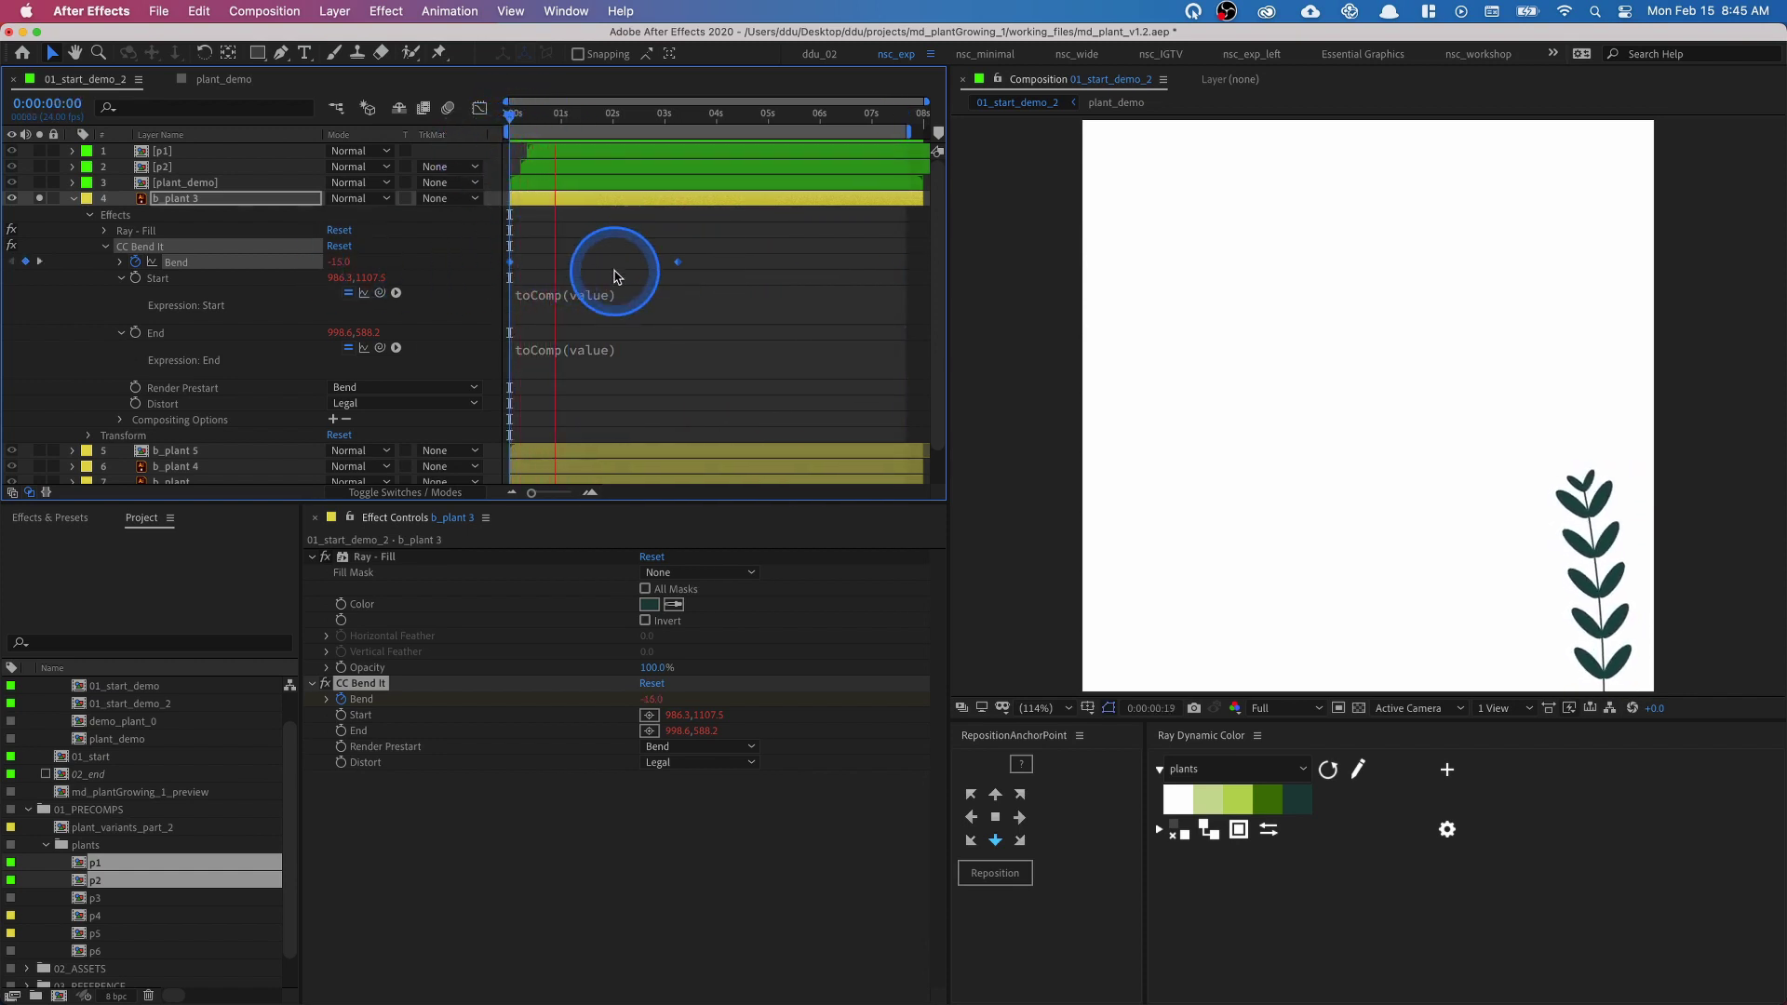
click(612, 275)
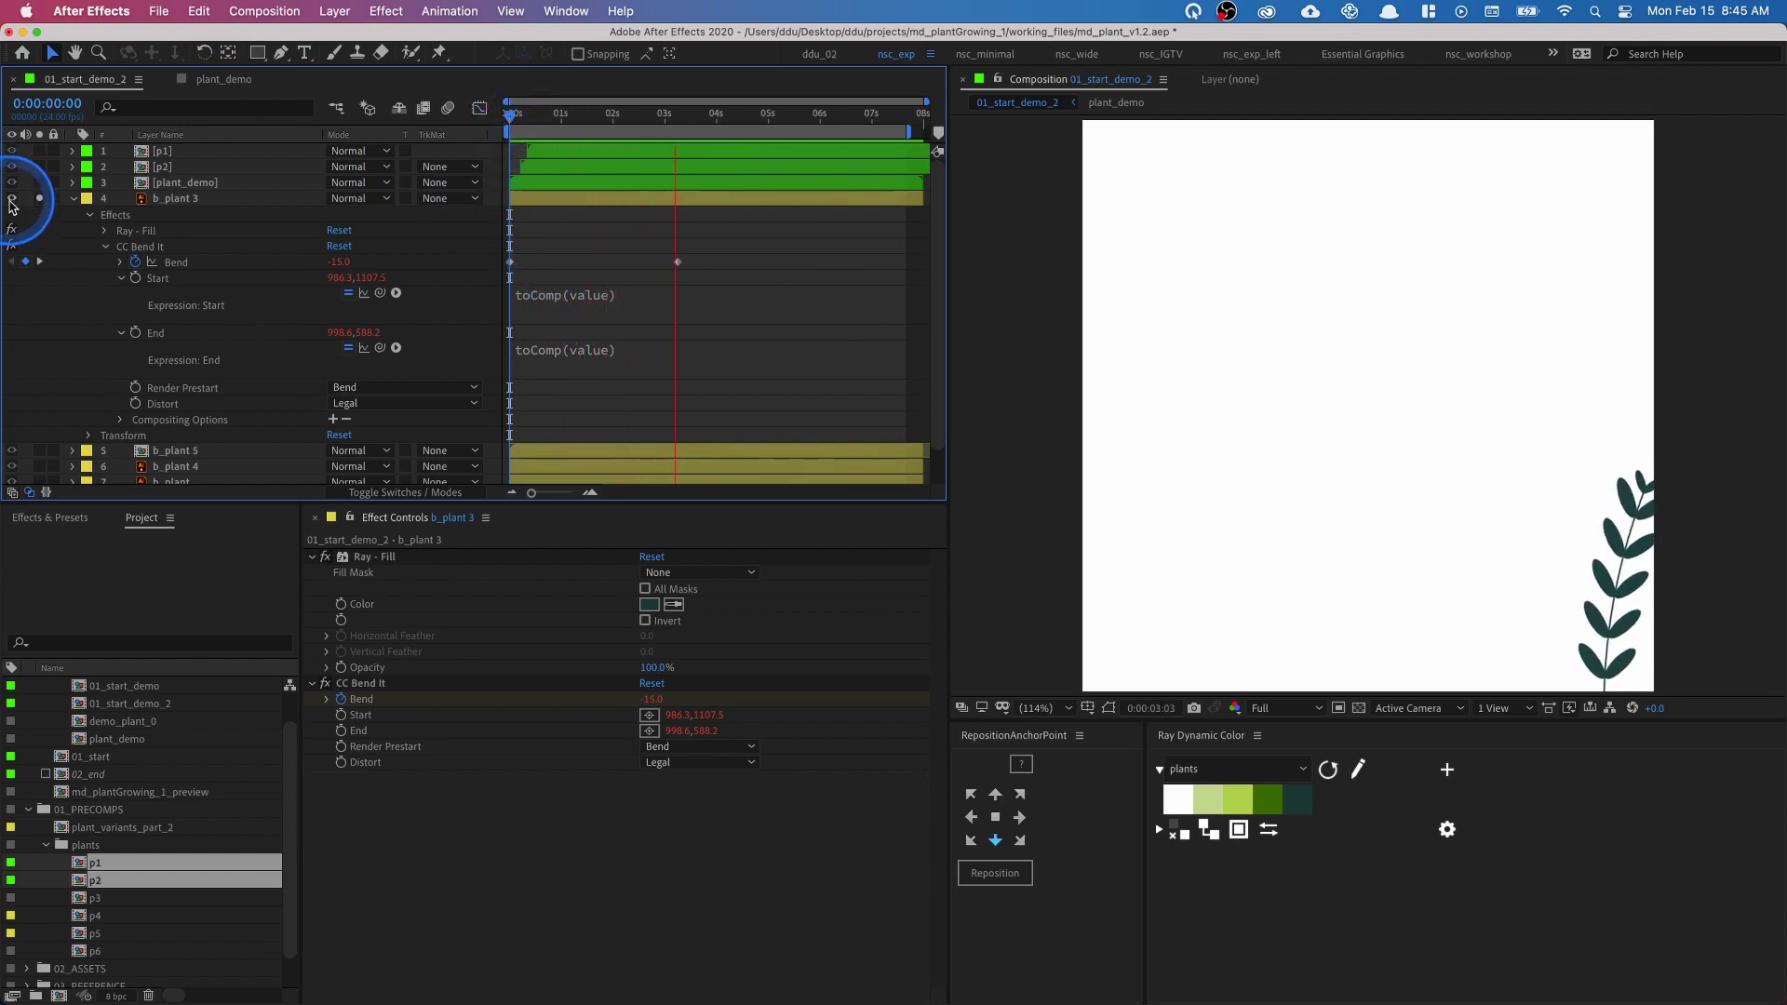
- Collapse and unsolo the b_plant 3 layer, and preview the whole plant scene
click(72, 198)
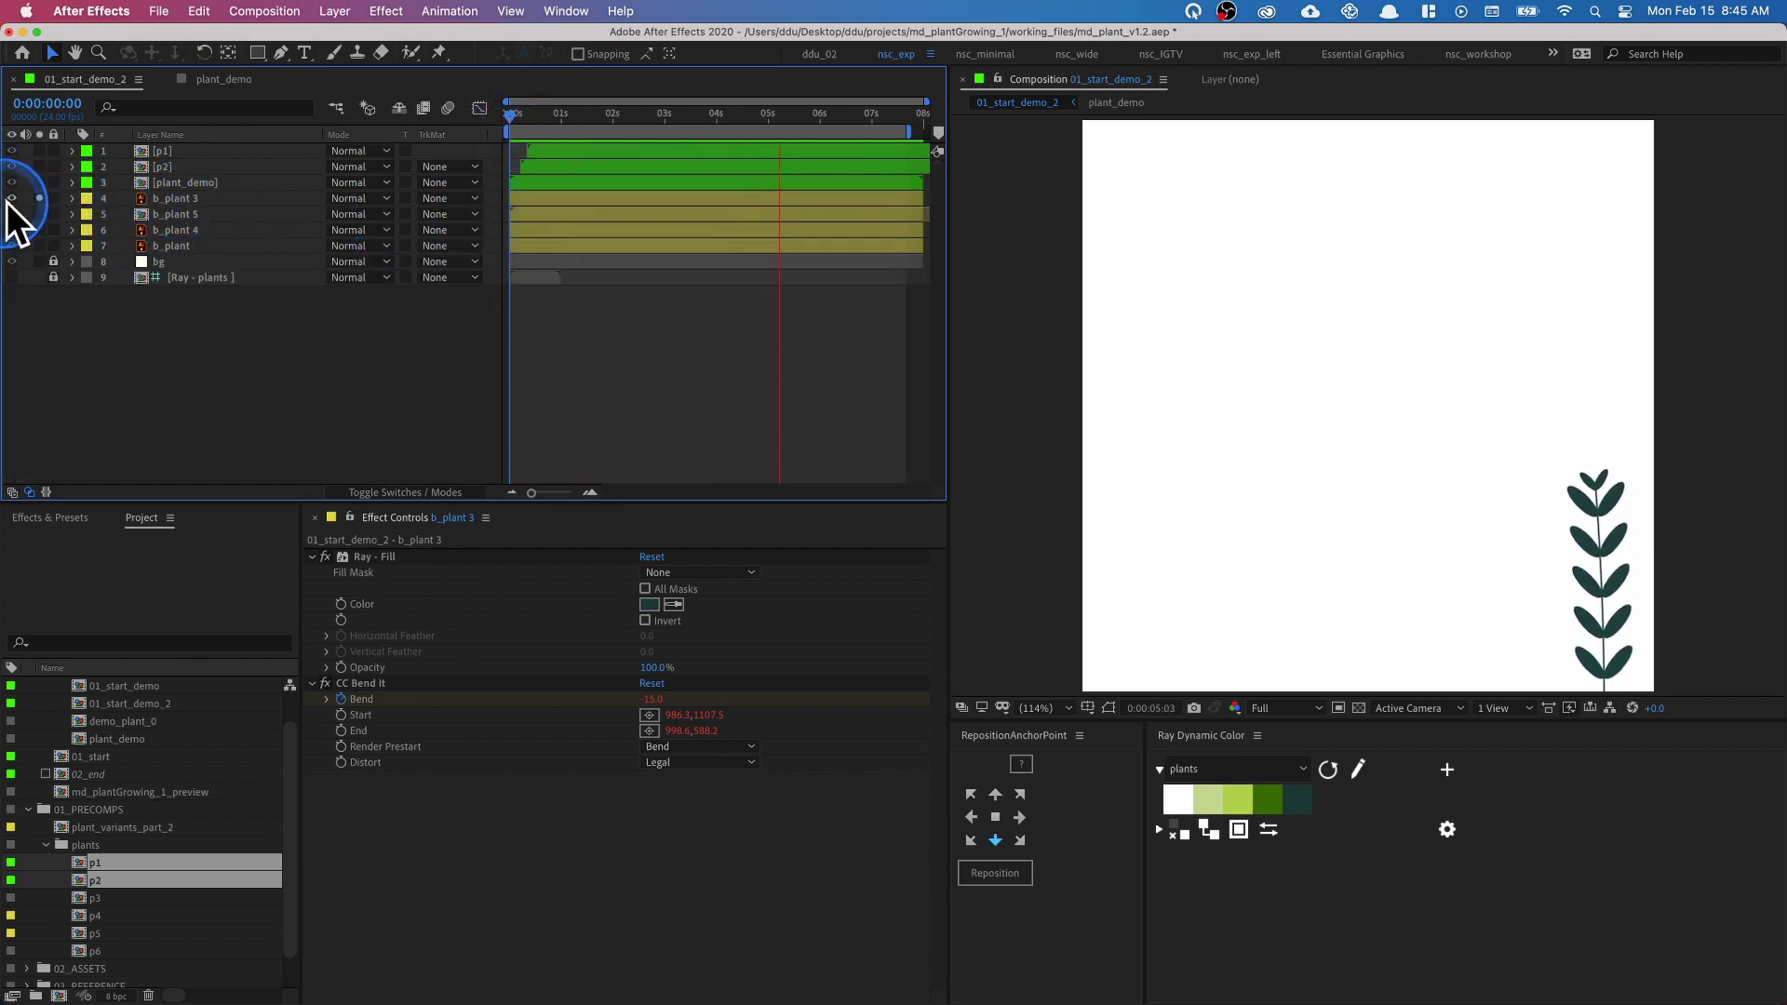
click(39, 198)
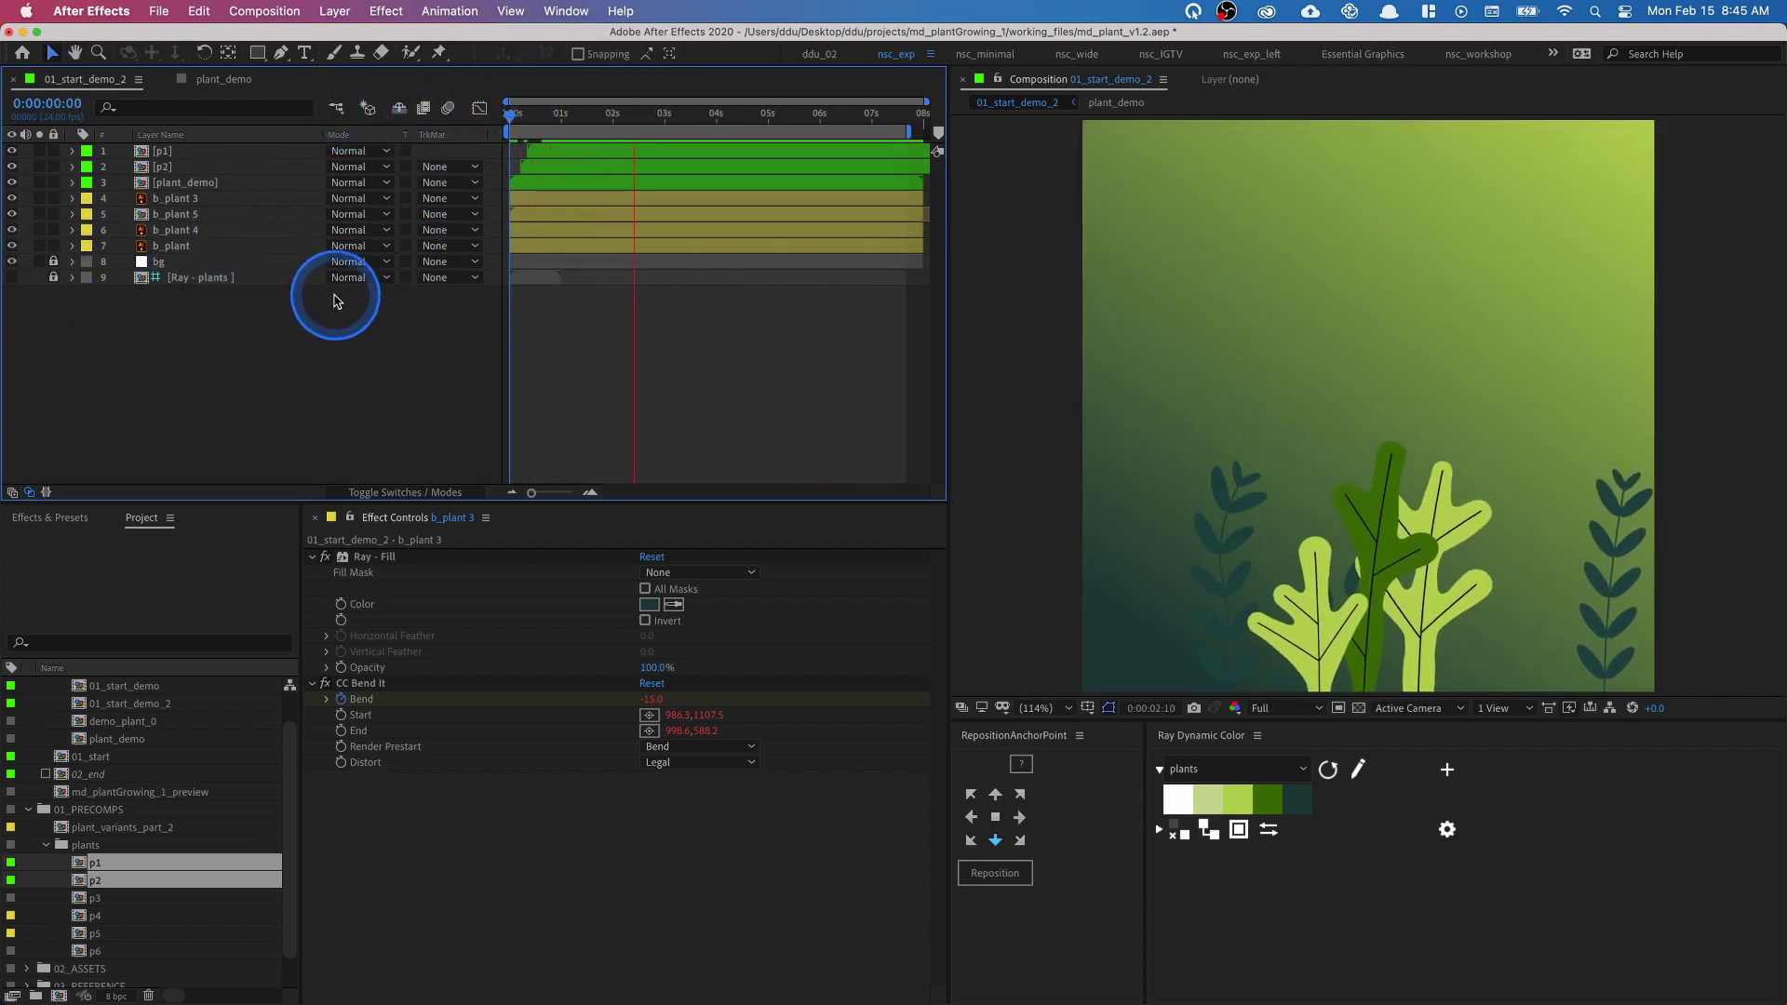
key(space)
- Create a new black 1080 × 1080 px solid layer named v
right_click(272, 315)
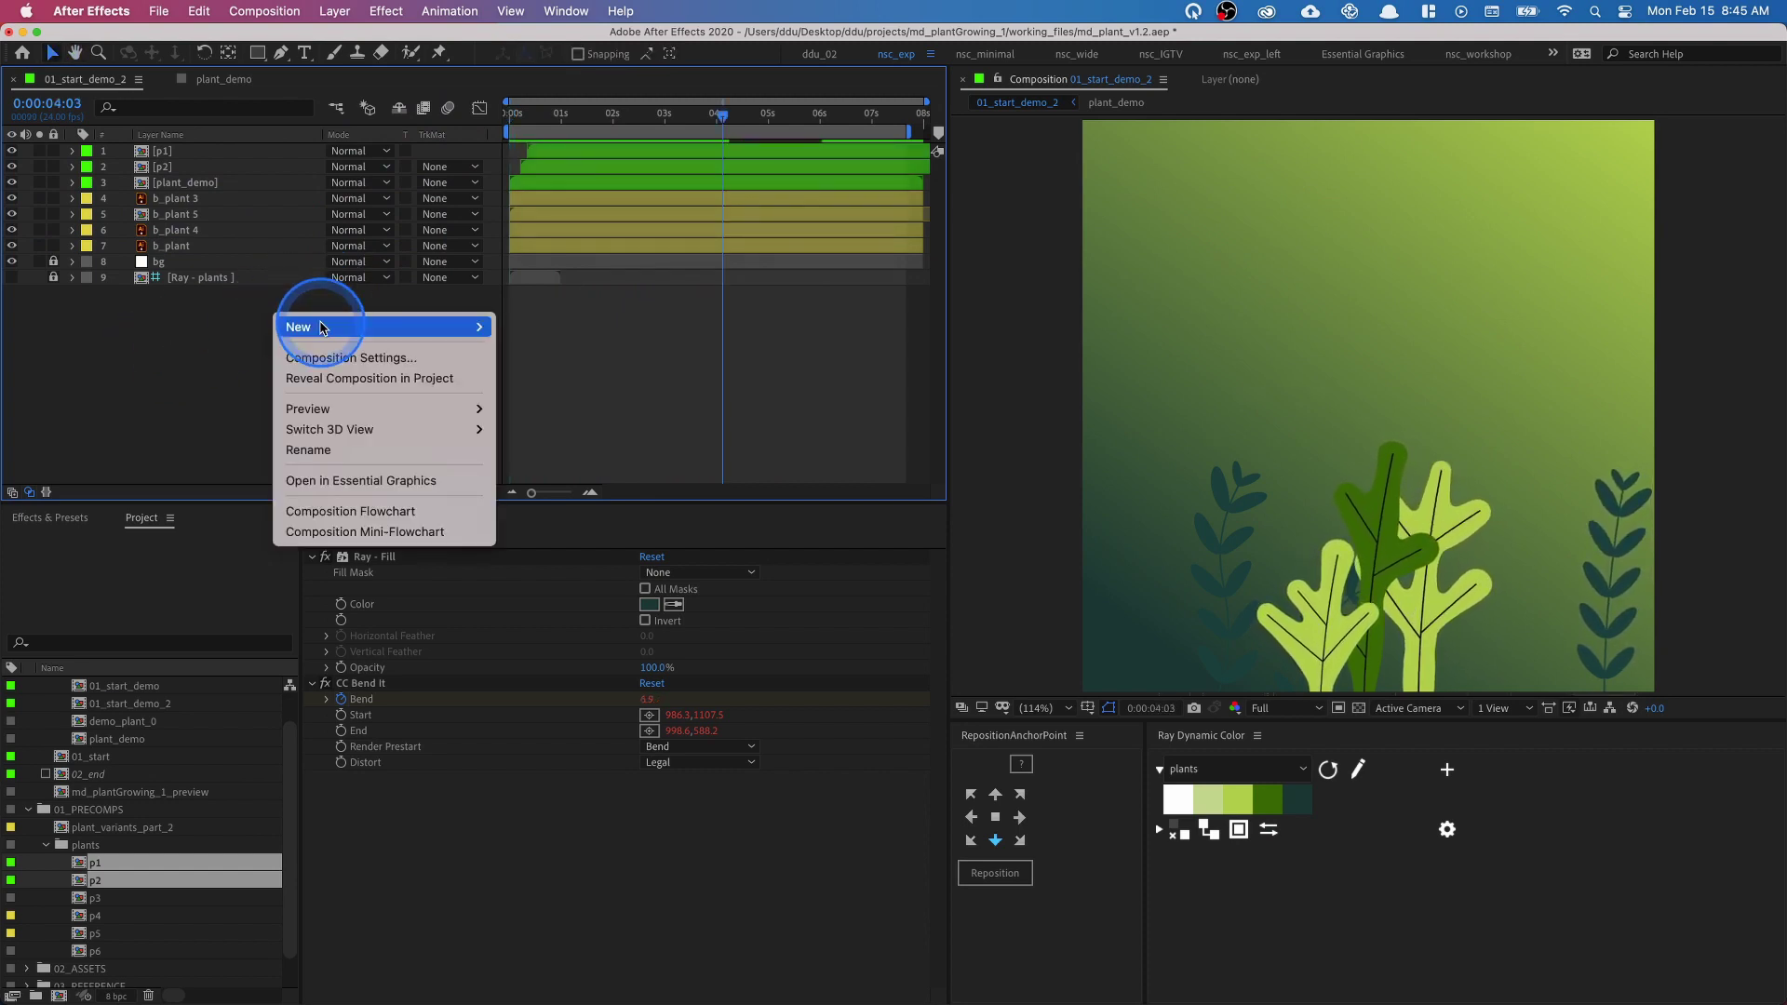
mouse_move(316, 327)
click(522, 378)
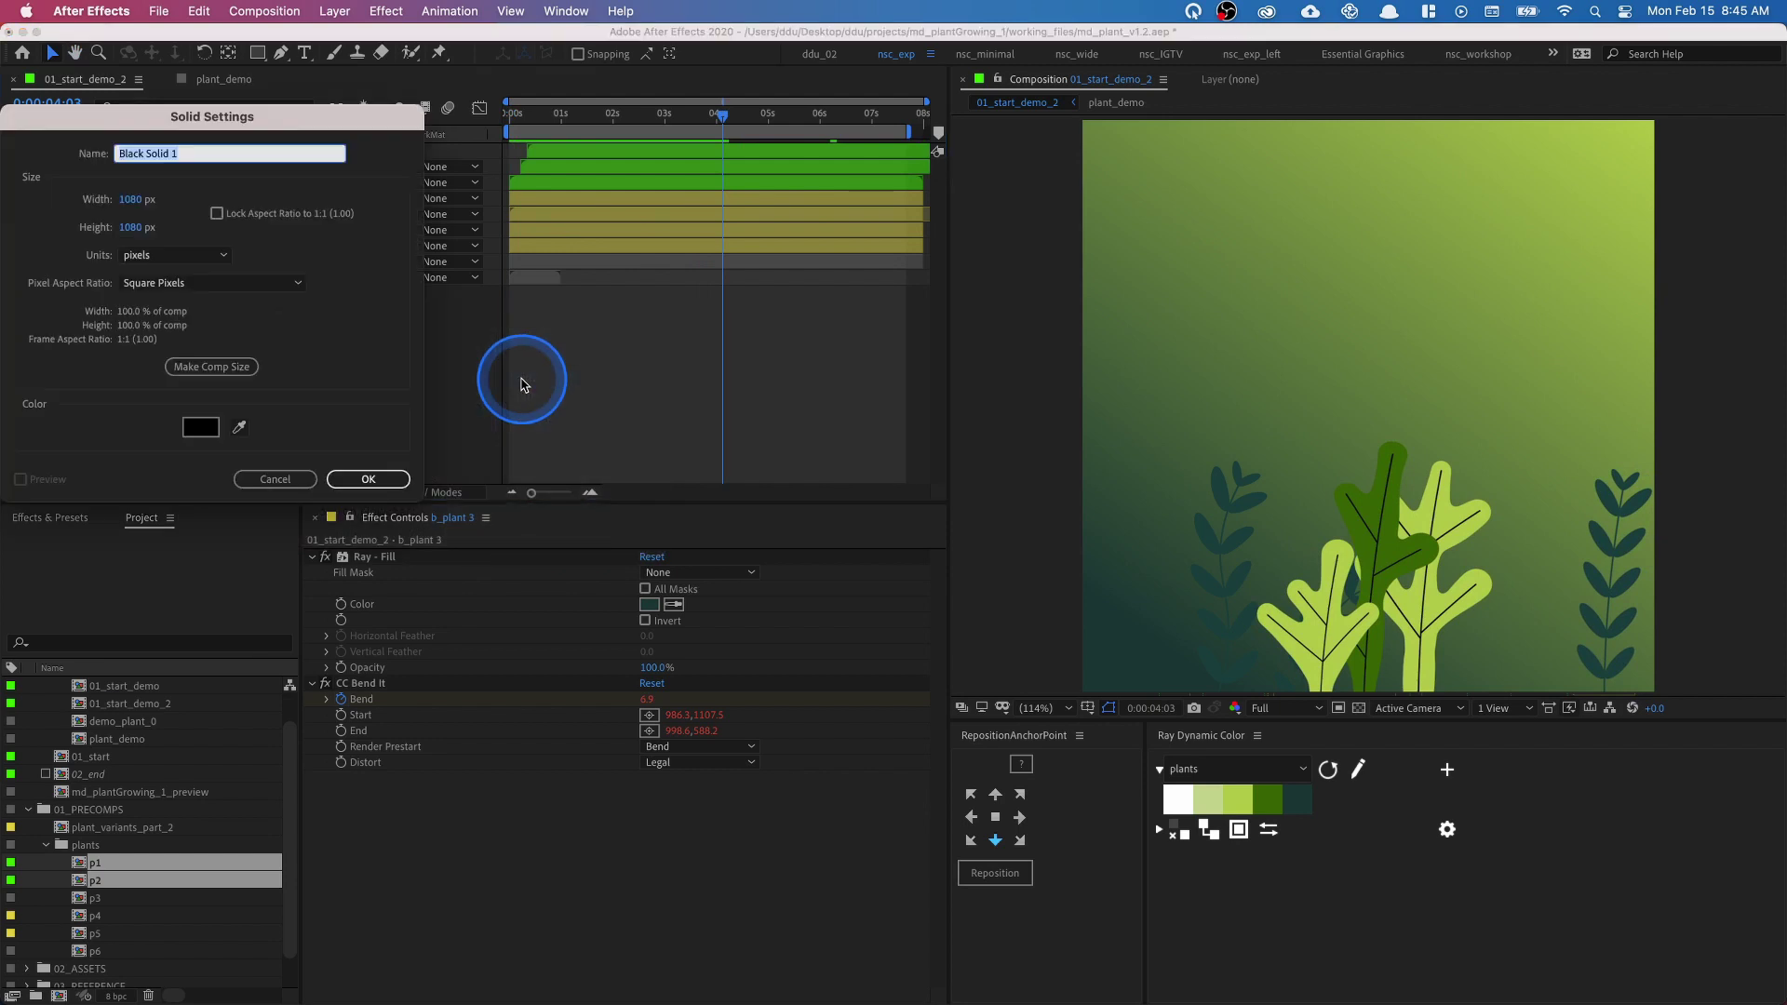
text(v)
click(368, 476)
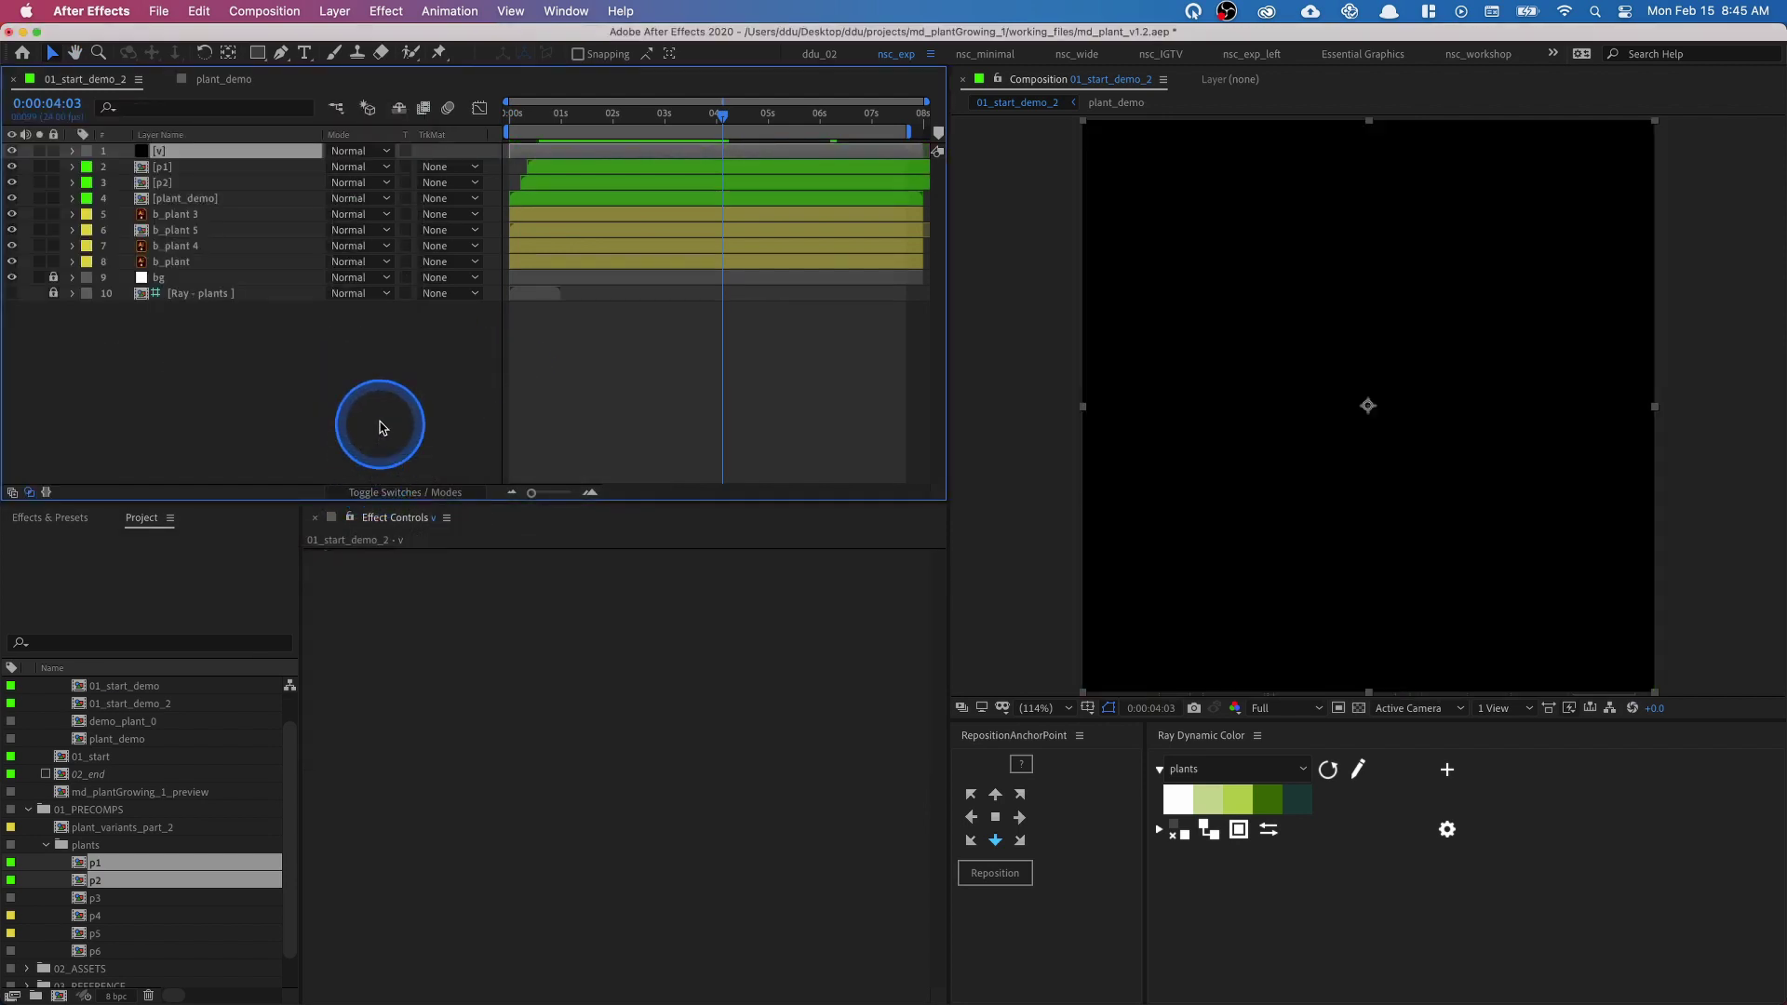
- Apply the Fill effect to the v solid and set its color to white
key(ctrl+space)
text(fil)
click(380, 422)
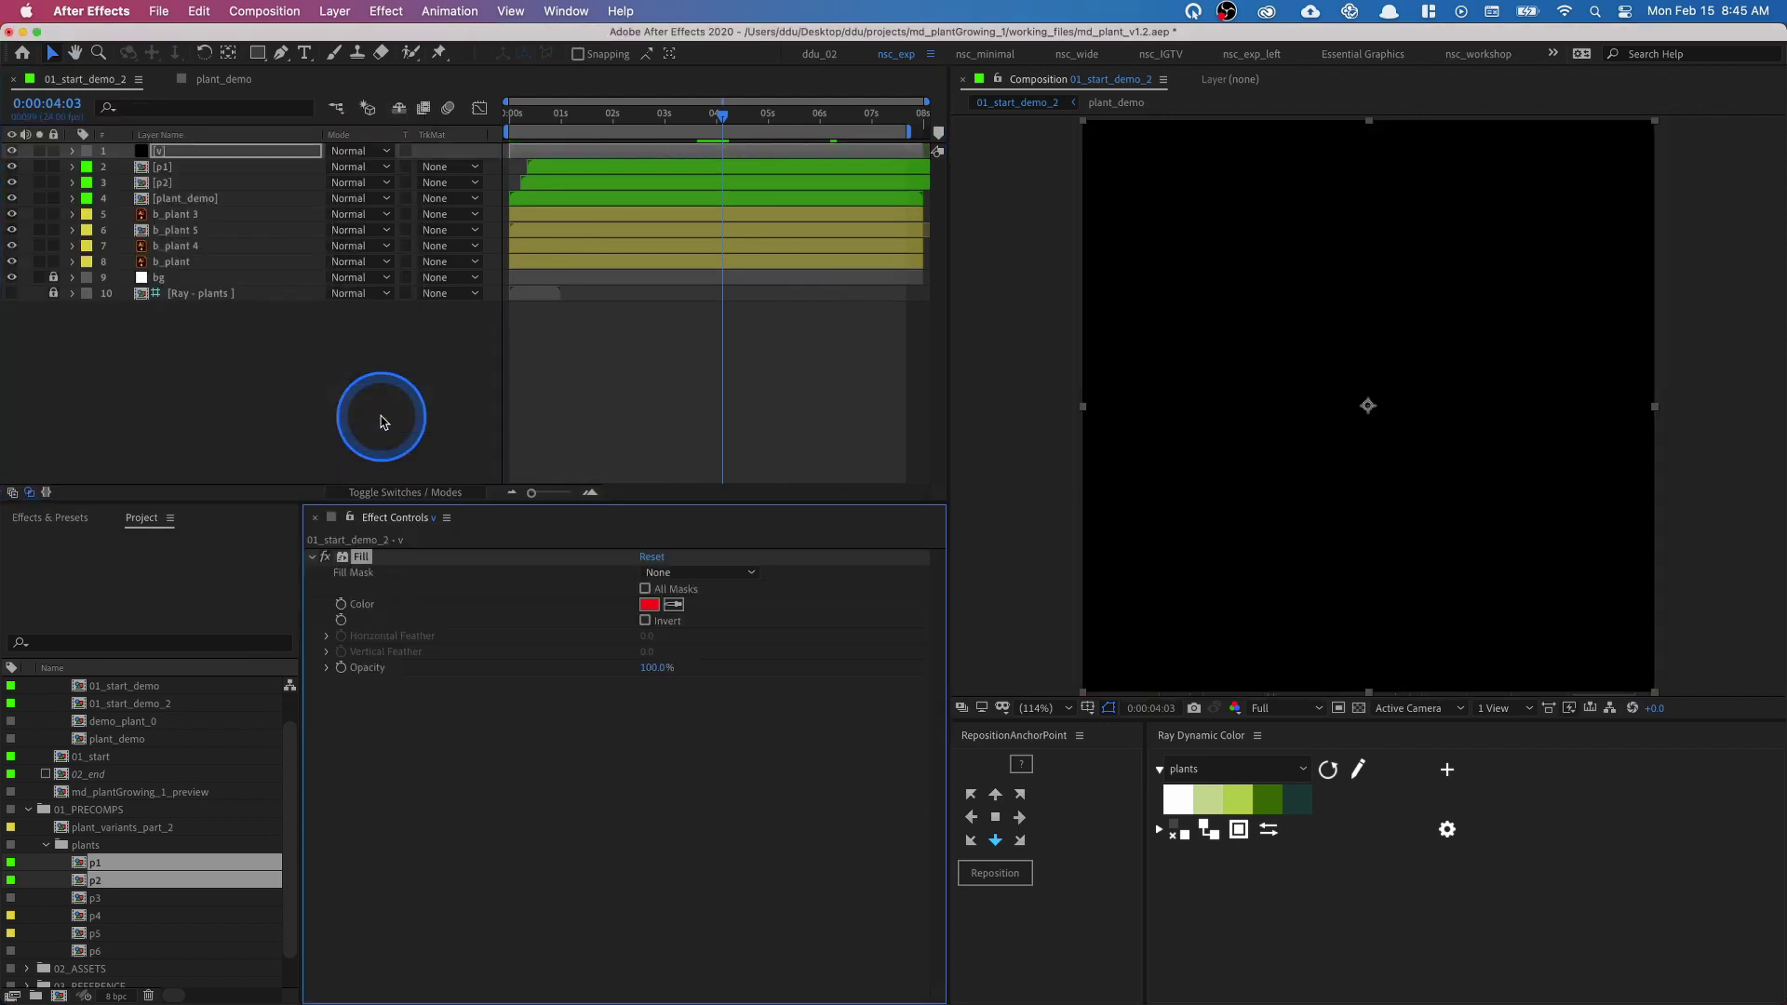
click(649, 605)
drag(554, 438, 357, 322)
click(765, 342)
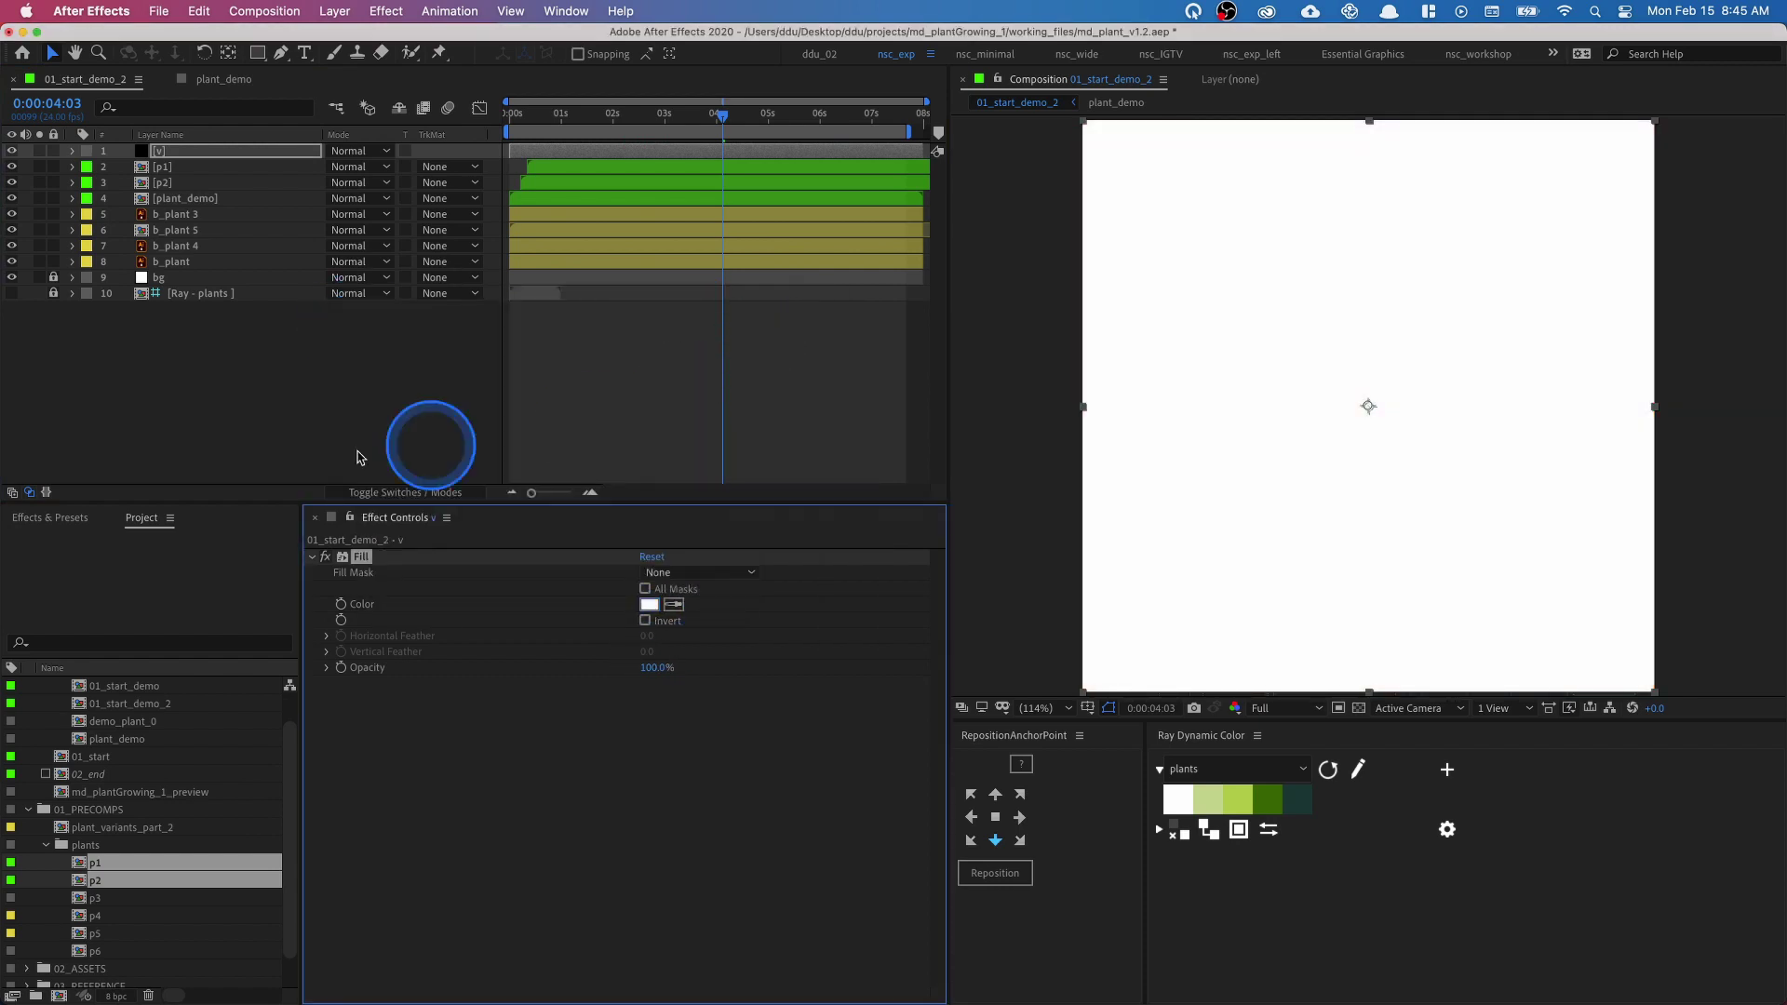
- Try masking the v solid with the Pen tool into a diagonal beam from the upper right to the plants, and undo it
click(406, 354)
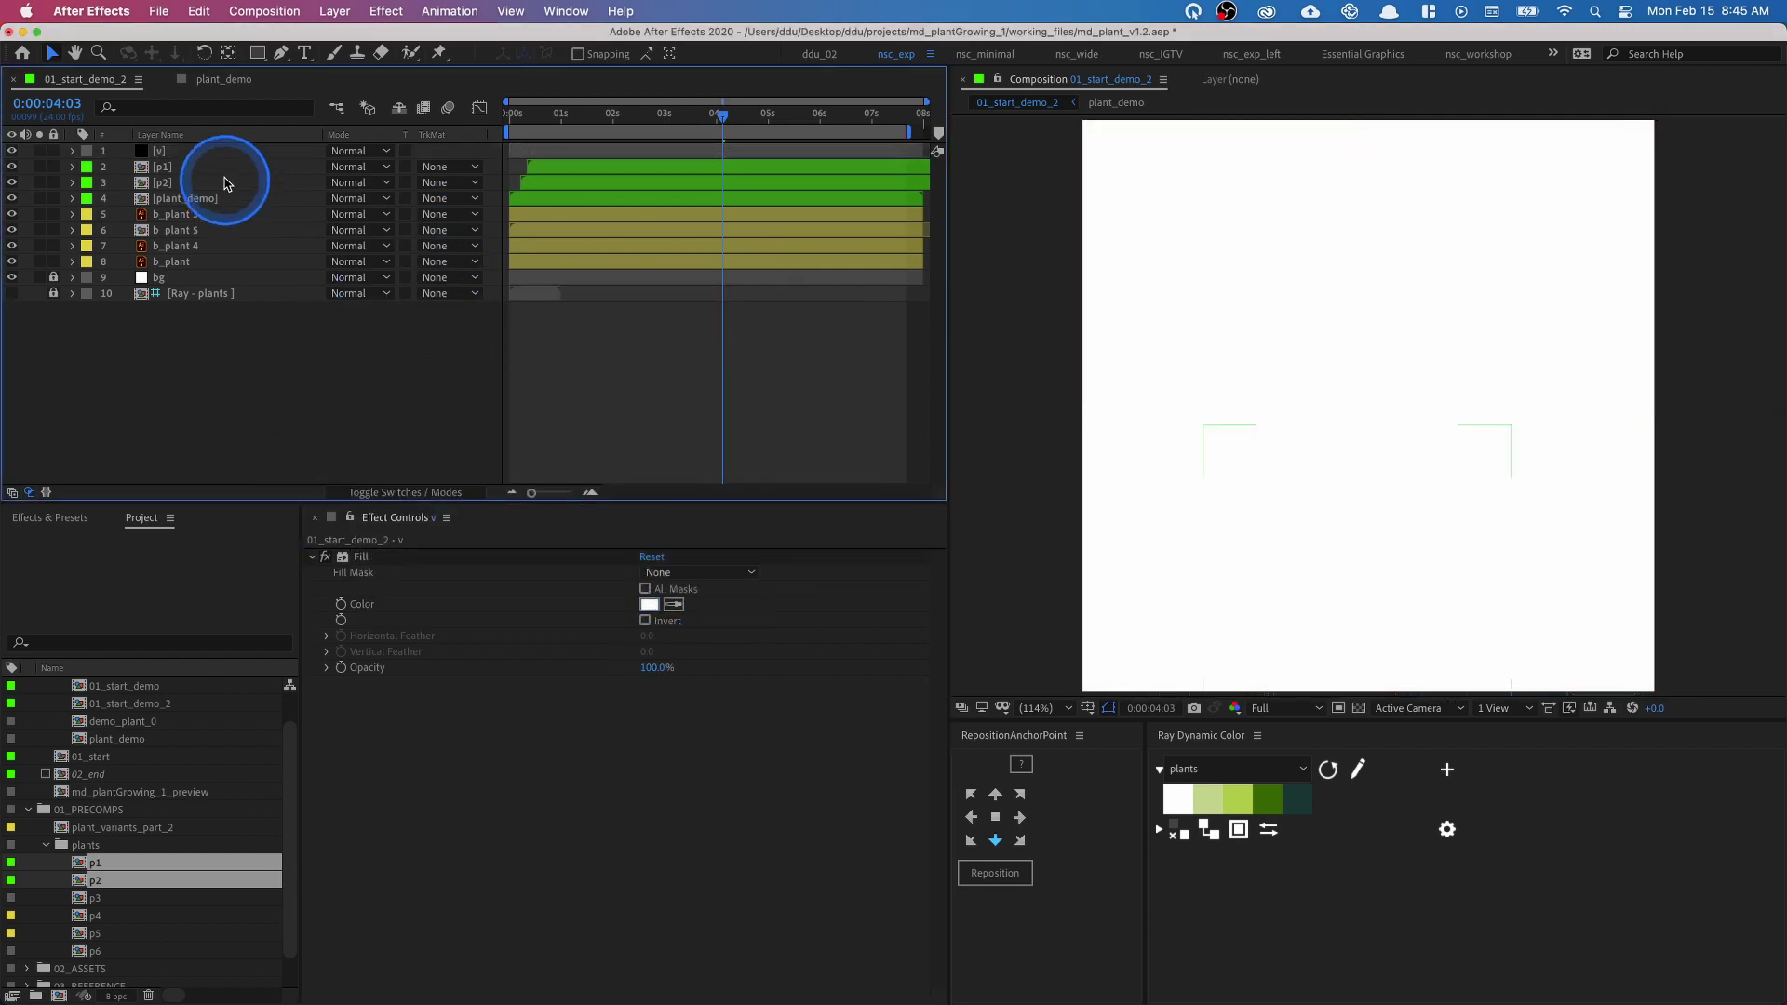
click(227, 166)
click(227, 150)
click(280, 53)
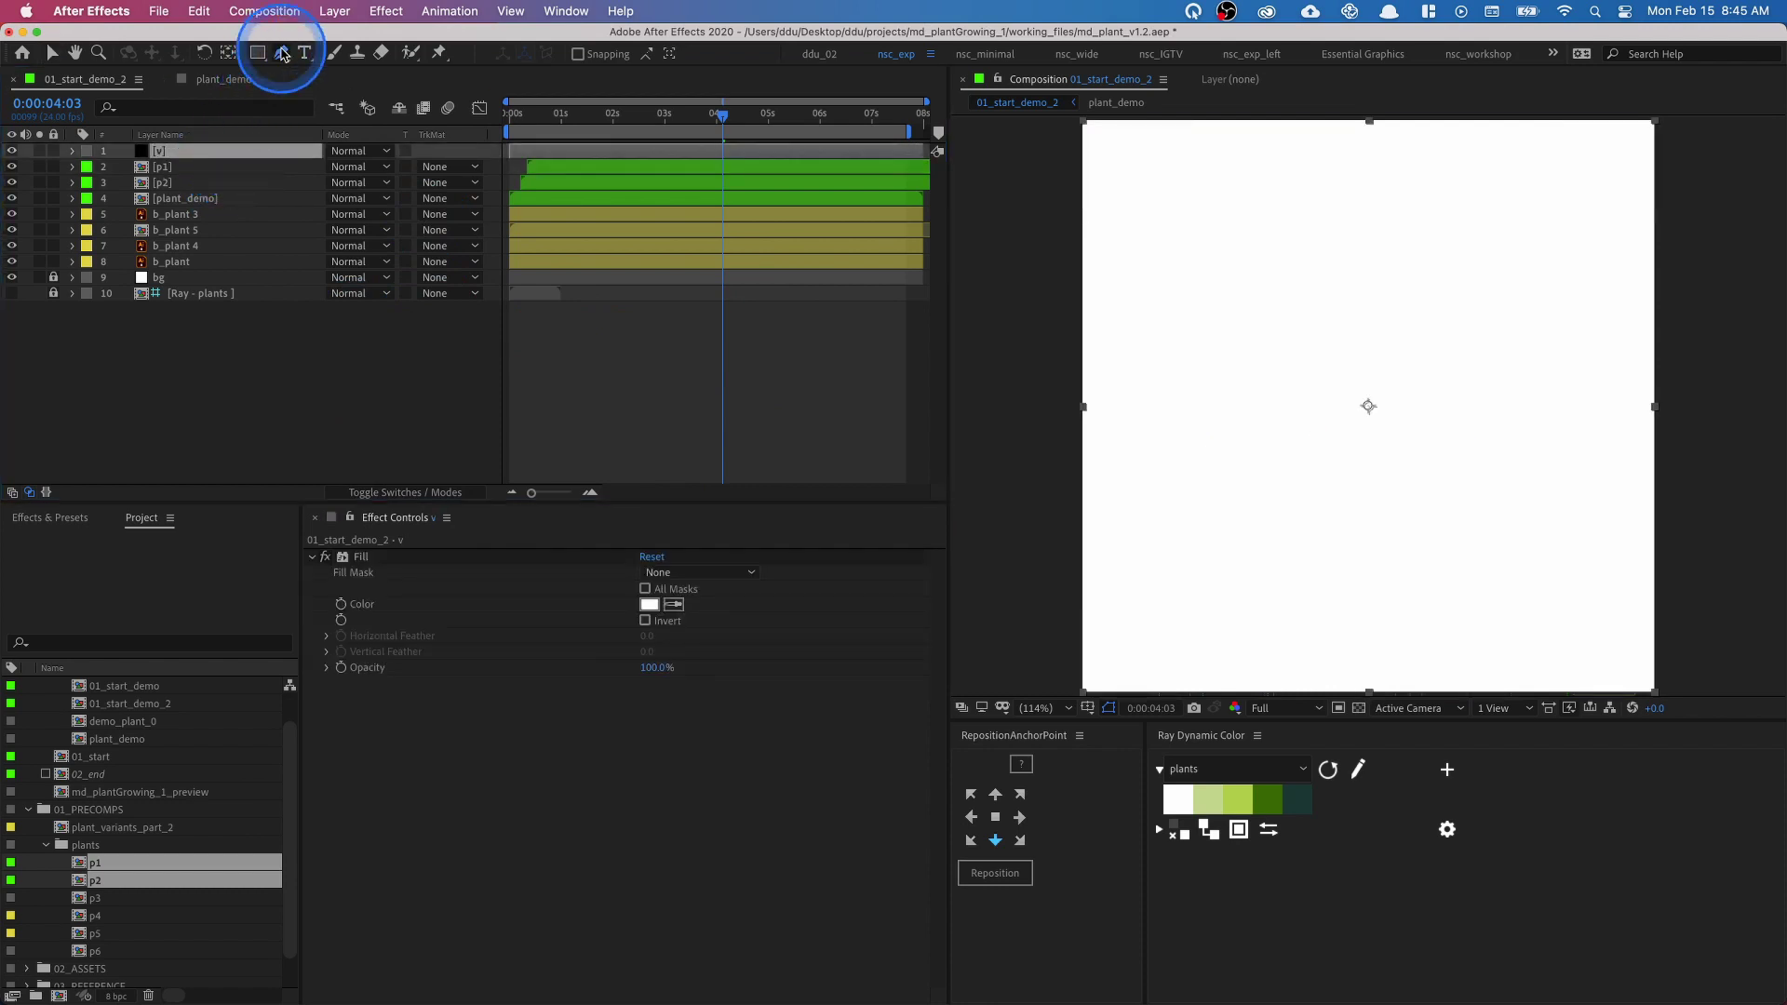
key(space)
drag(1673, 156, 1601, 195)
key(g)
click(1615, 158)
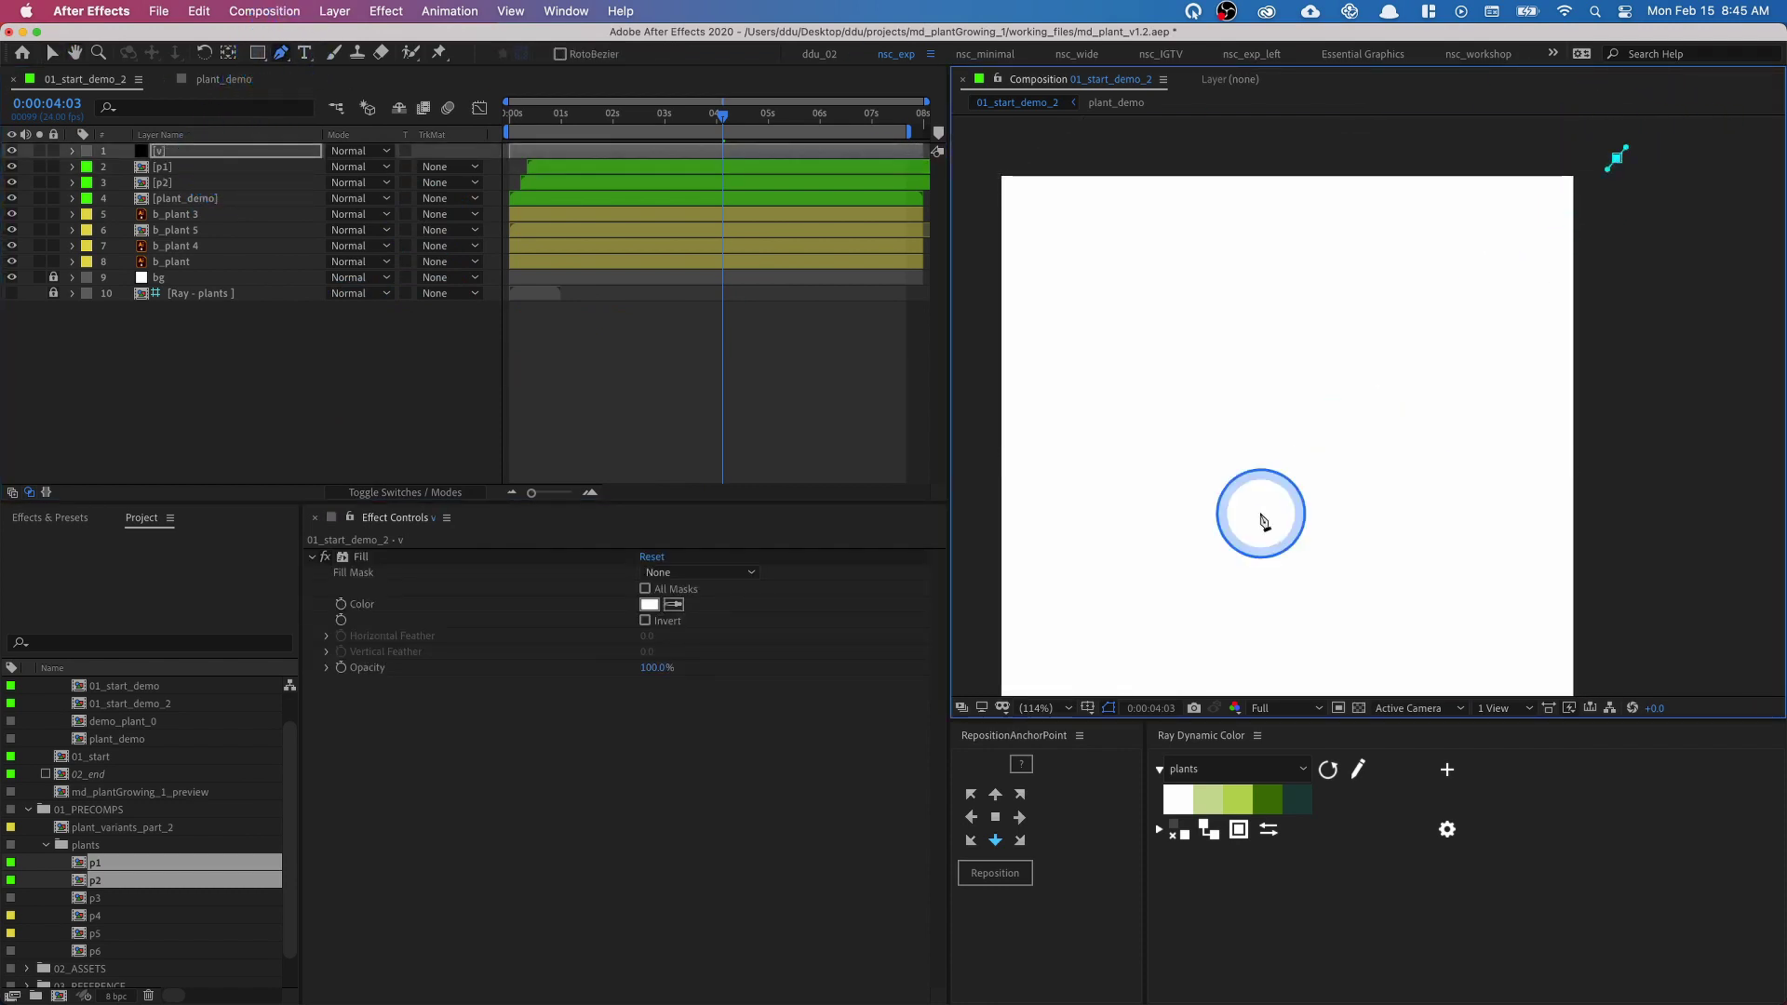
click(1258, 492)
drag(1259, 491, 1186, 428)
click(1247, 502)
drag(1493, 302, 1395, 403)
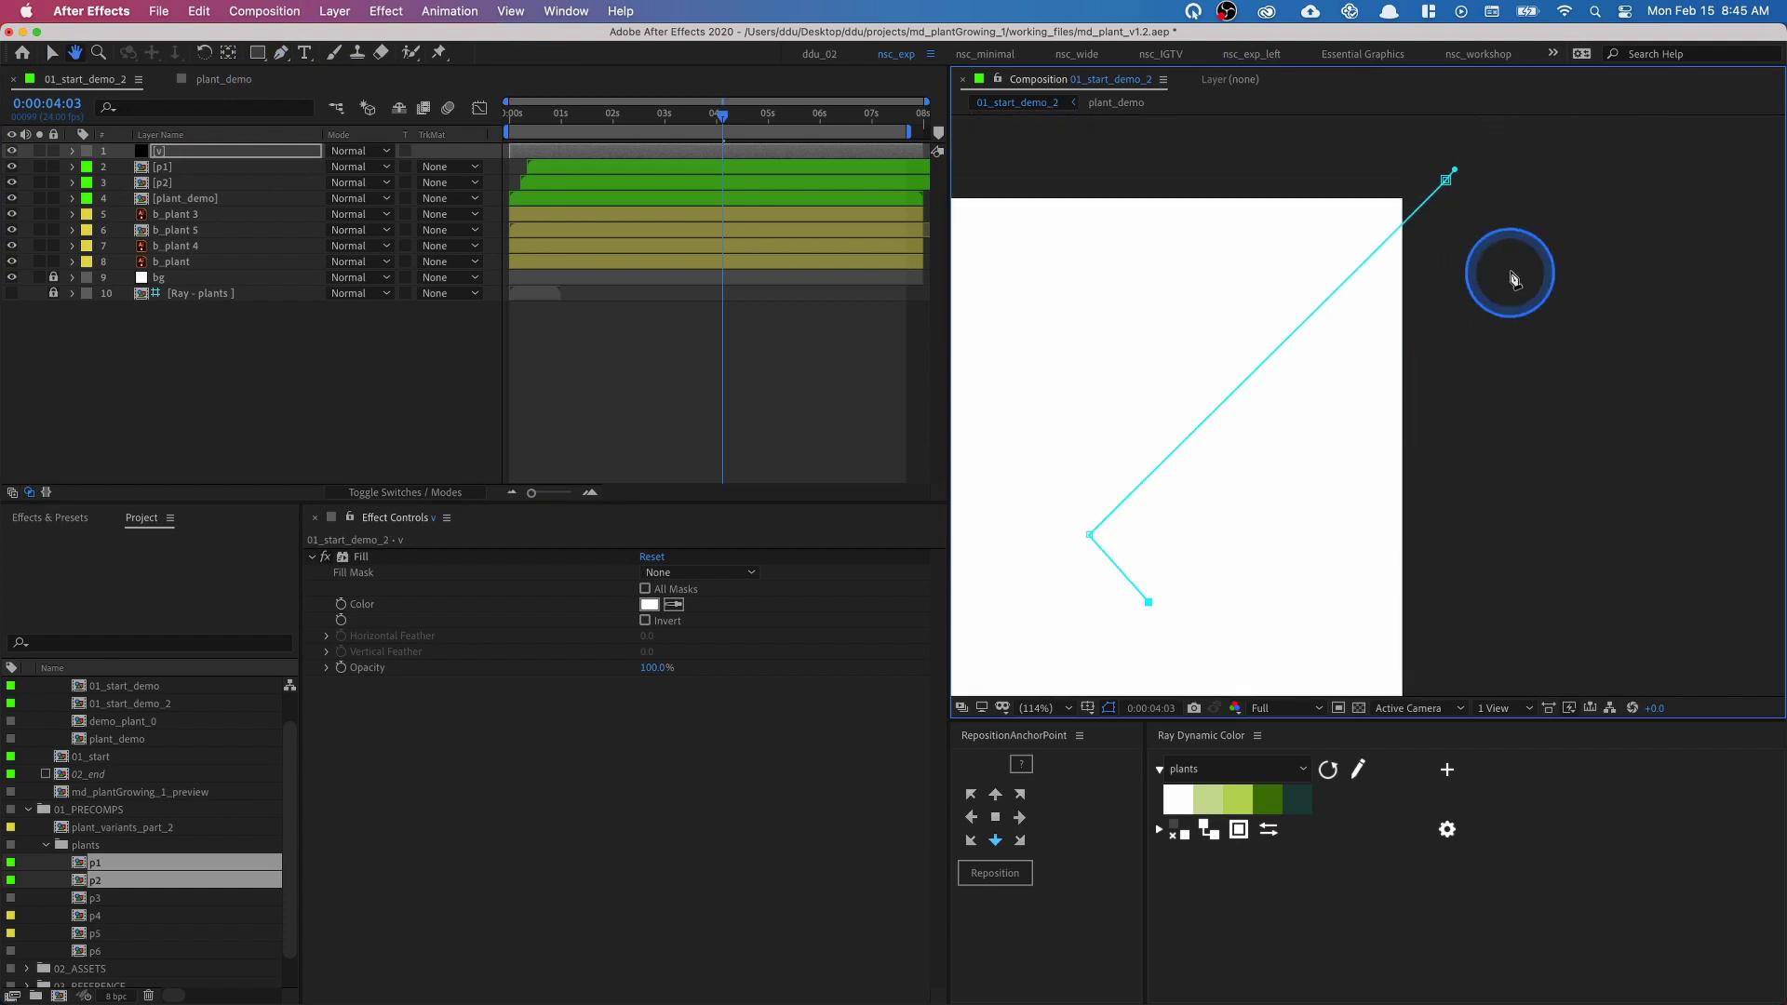
click(1510, 271)
click(1445, 180)
scroll(1437, 219, left, 3)
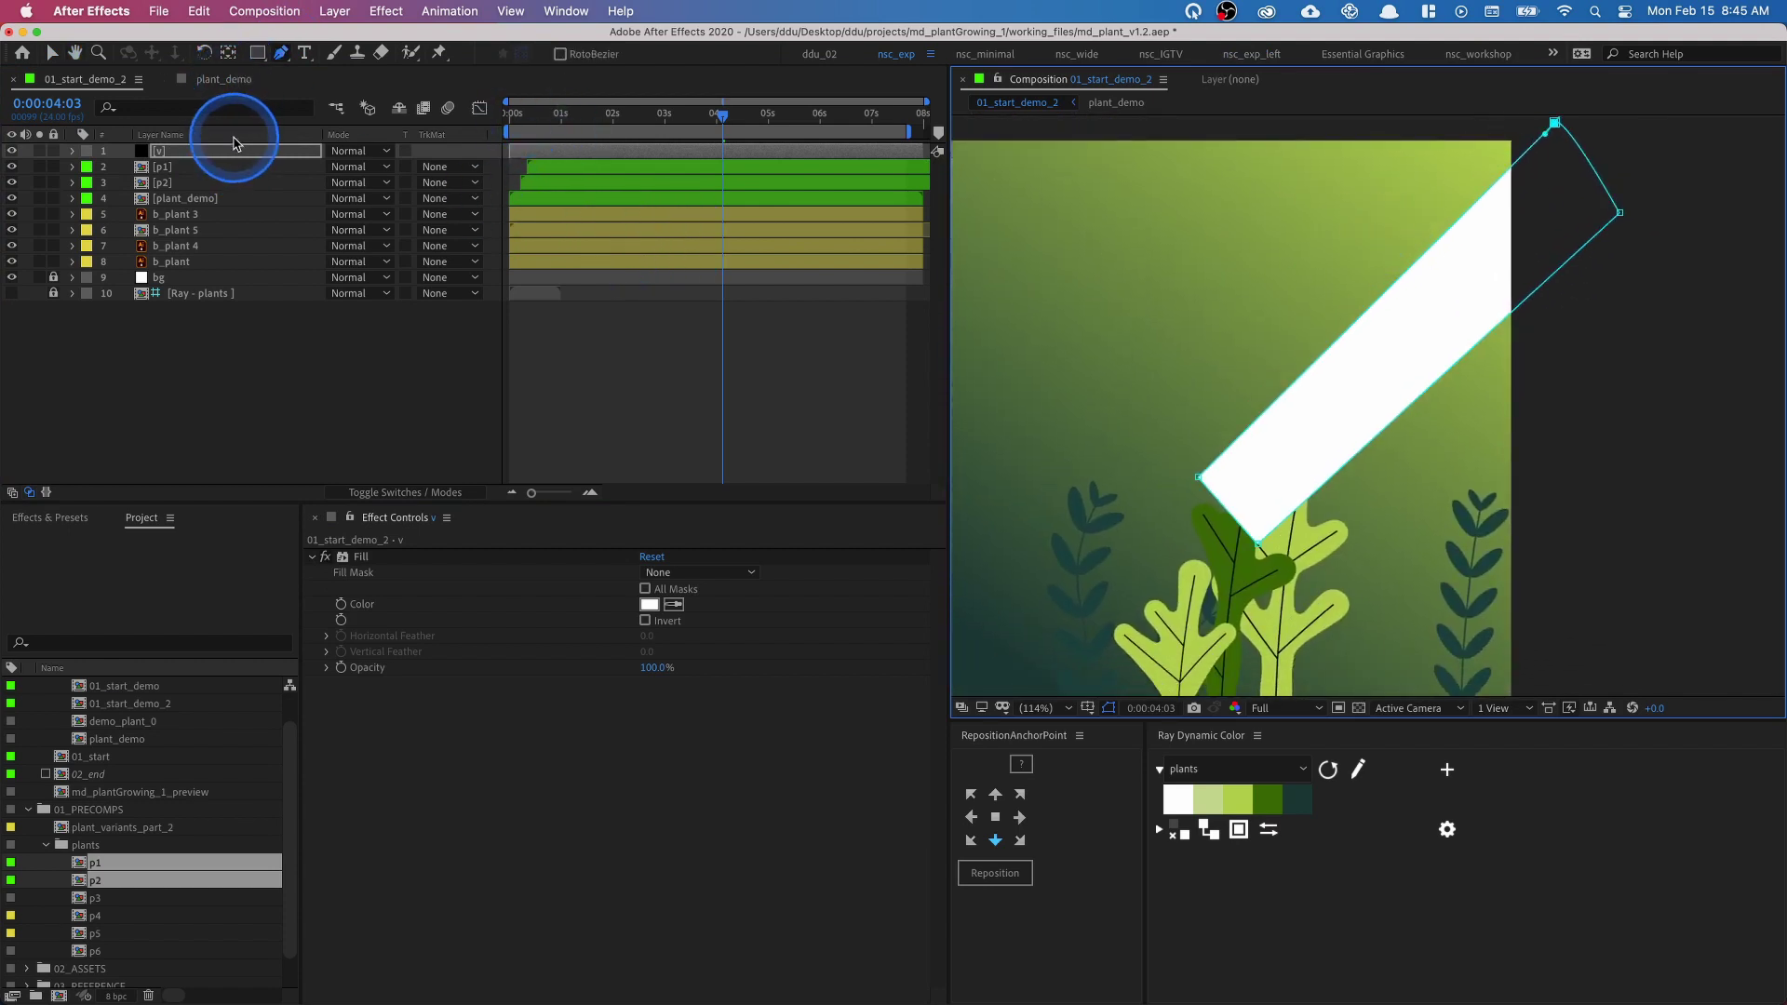
key(super+z)
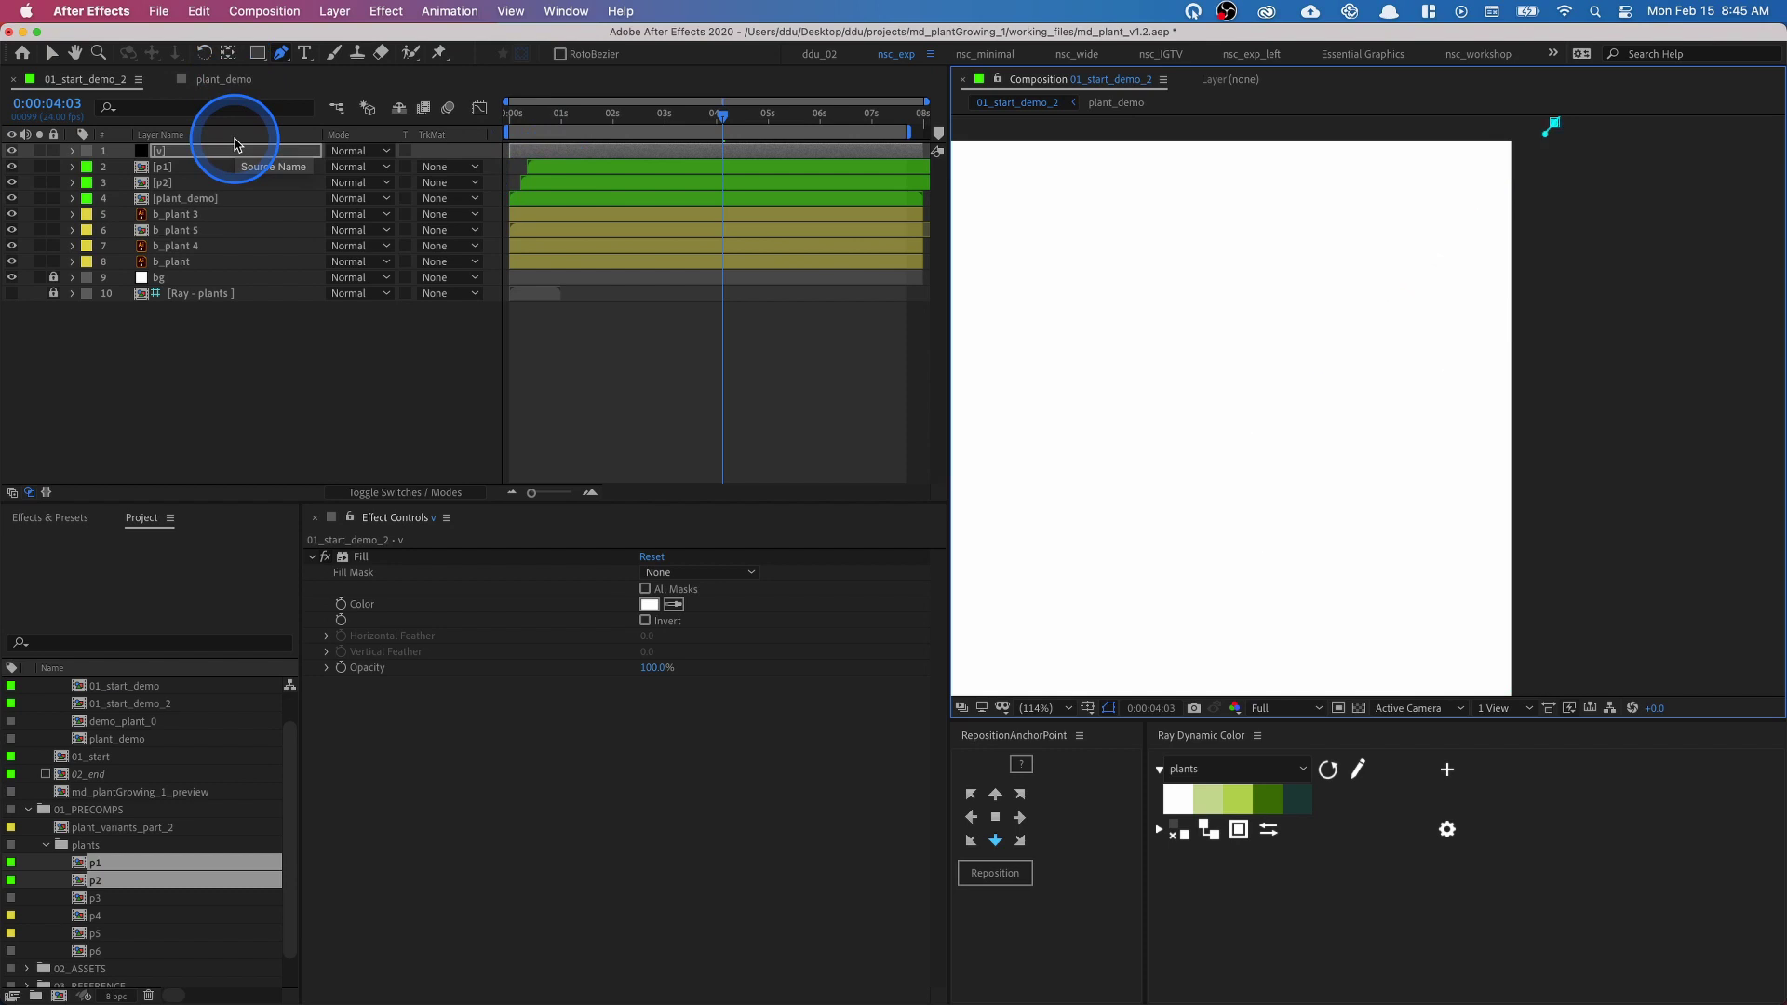
- Mask the v solid to a tall vertical rectangle above the plants and soften it with Directional Blur at a Blur Length of 300
click(257, 53)
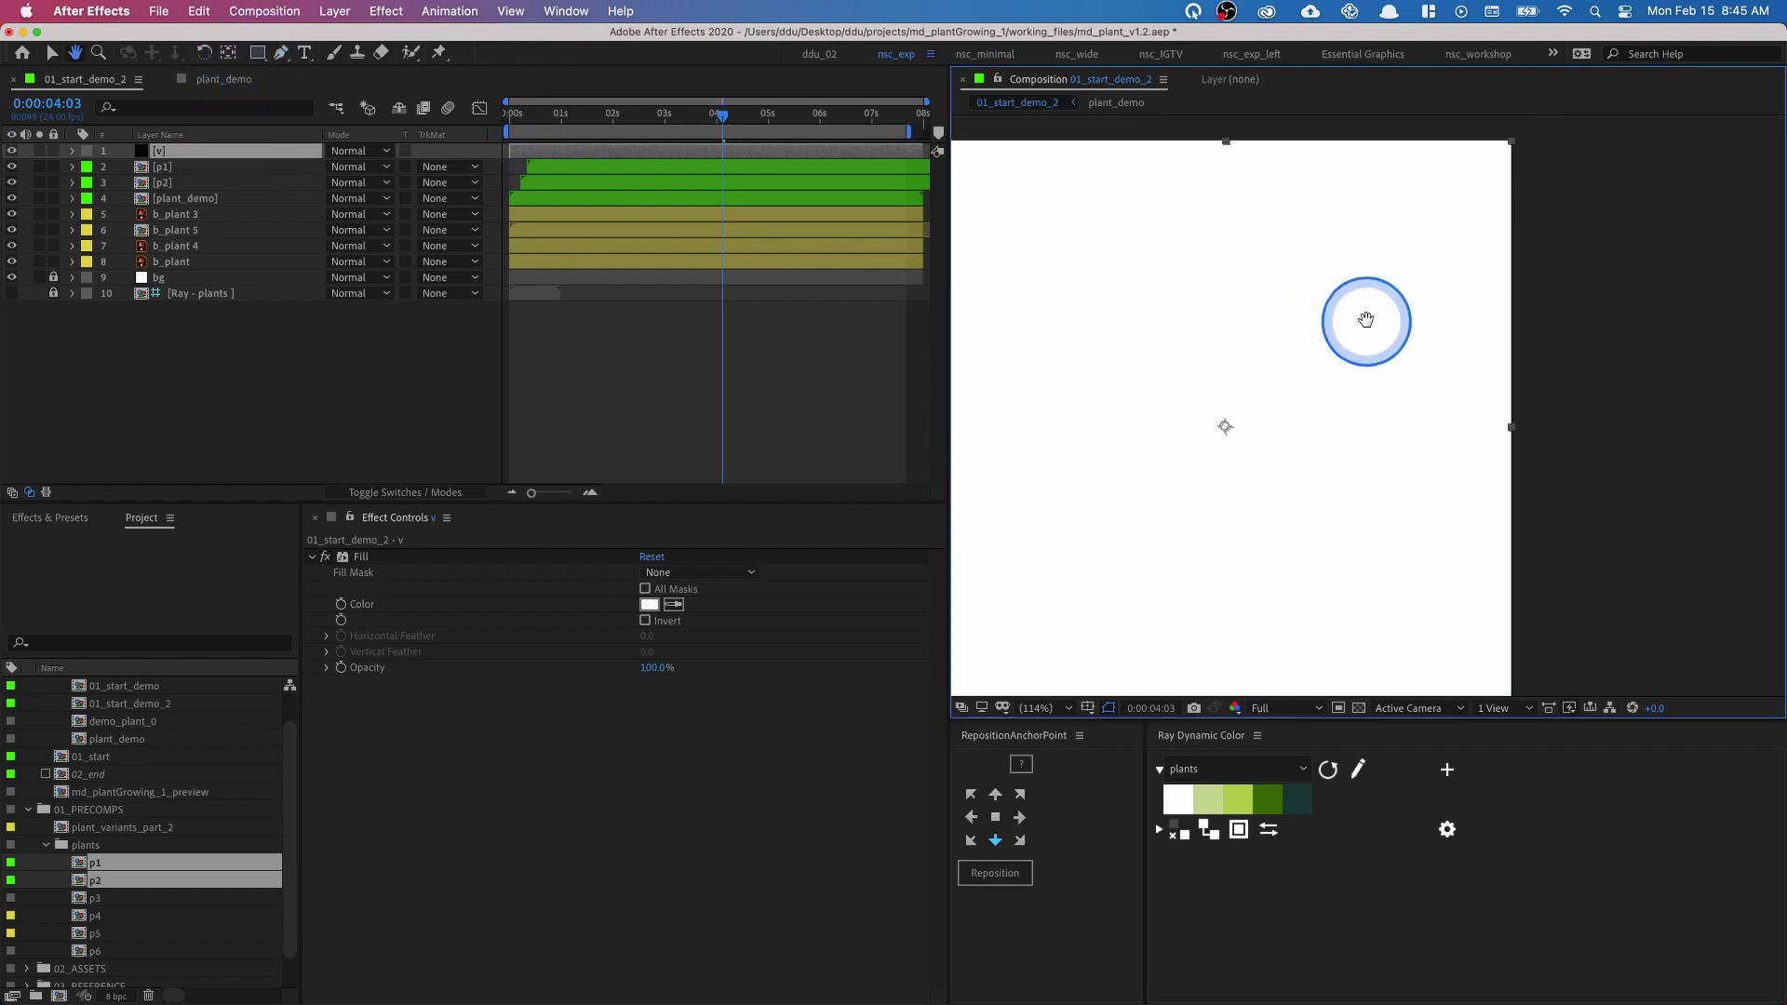
mouse_move(1156, 131)
mouse_down()
mouse_move(1222, 622)
mouse_move(1316, 650)
mouse_move(1295, 528)
mouse_up()
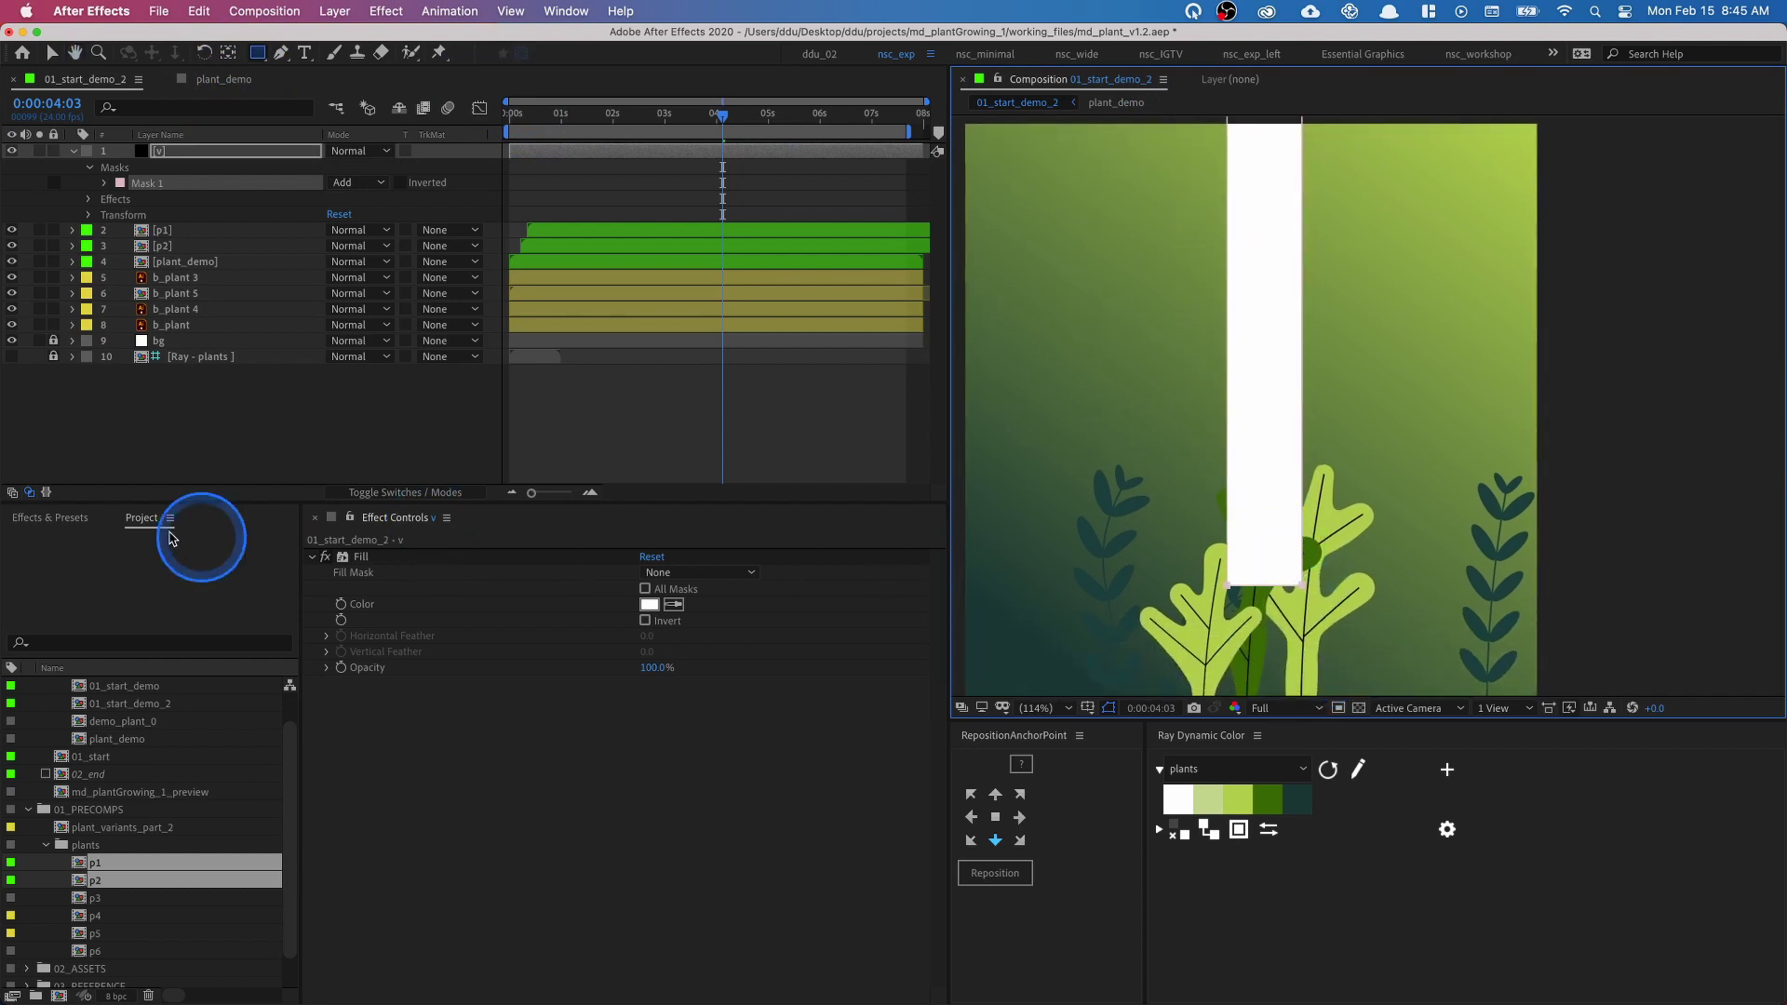
key(ctrl+space)
text(direc)
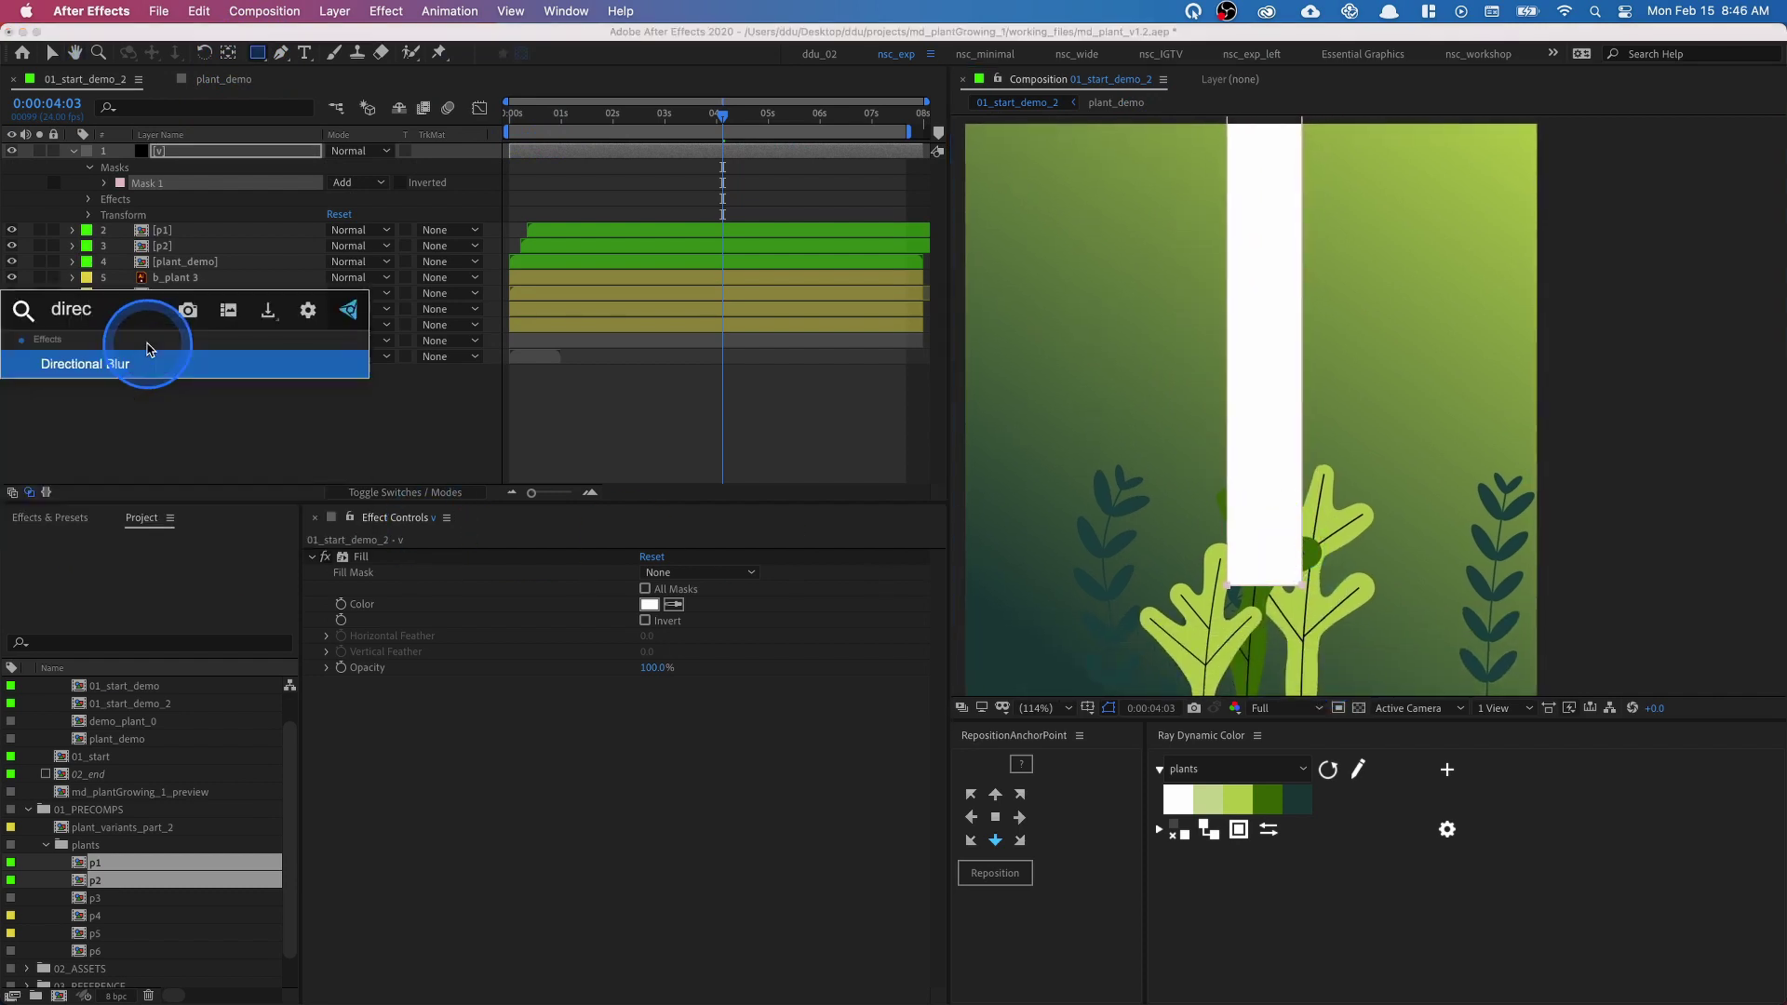
key(Return)
click(650, 745)
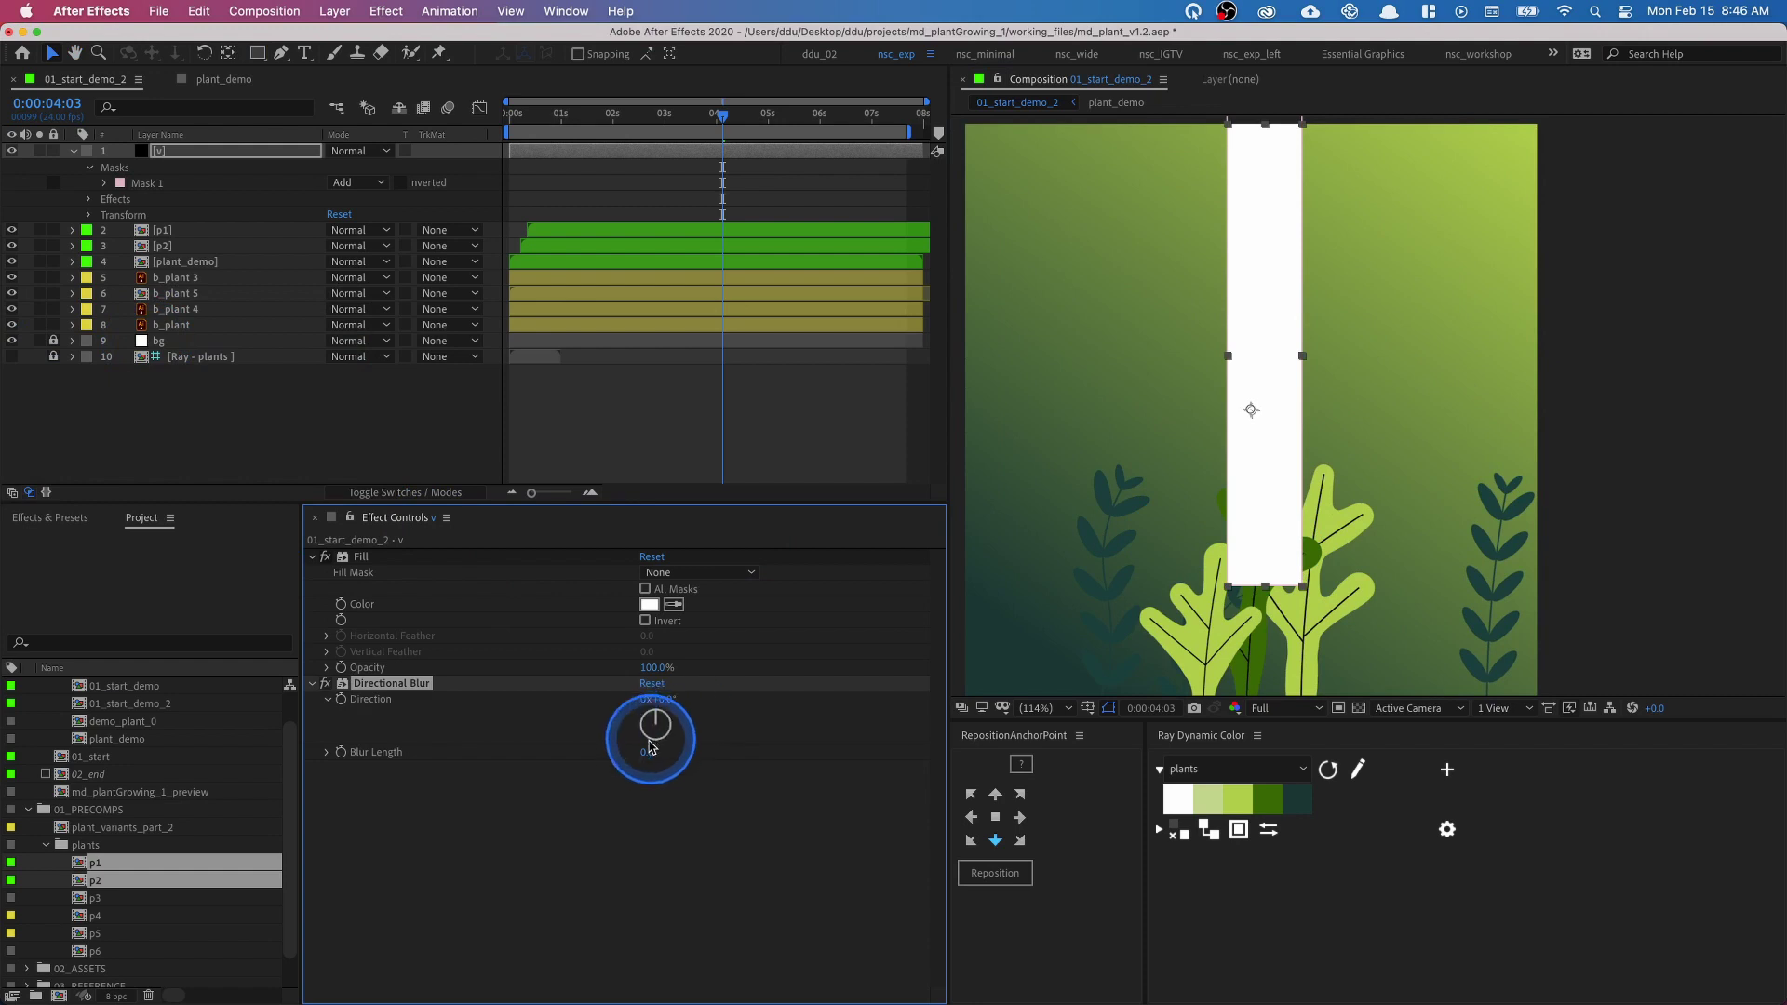
drag(1036, 771, 1318, 780)
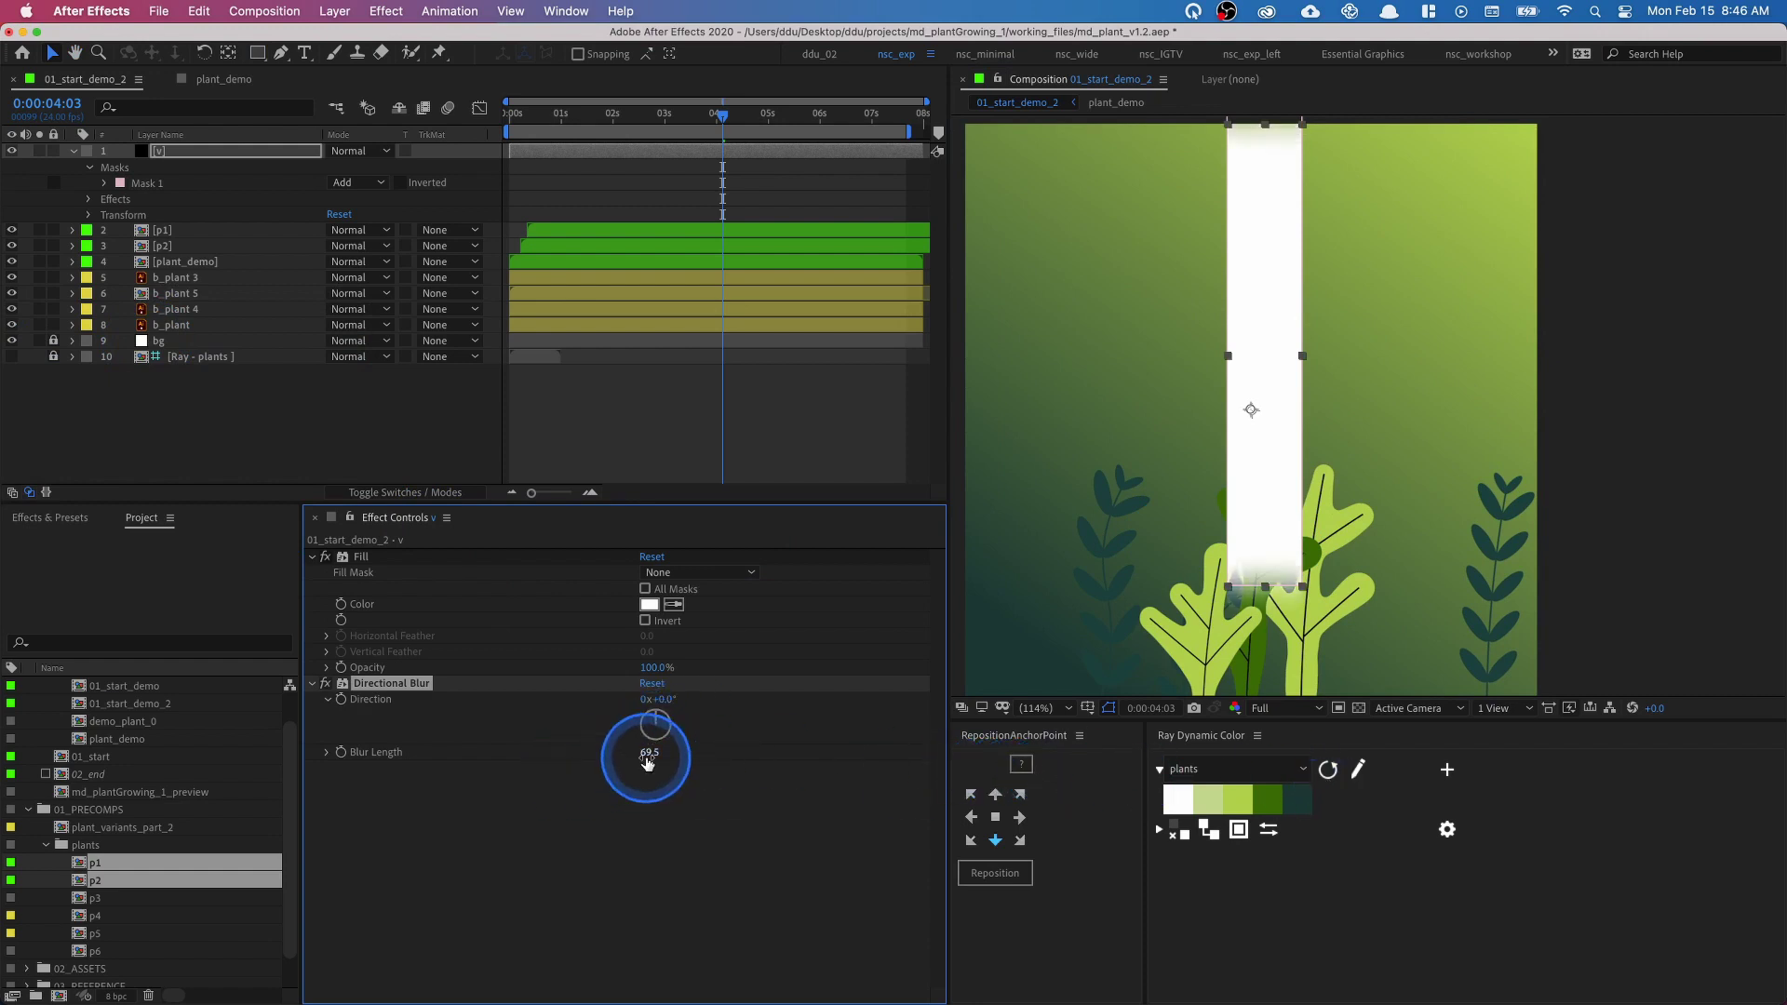
key(Return)
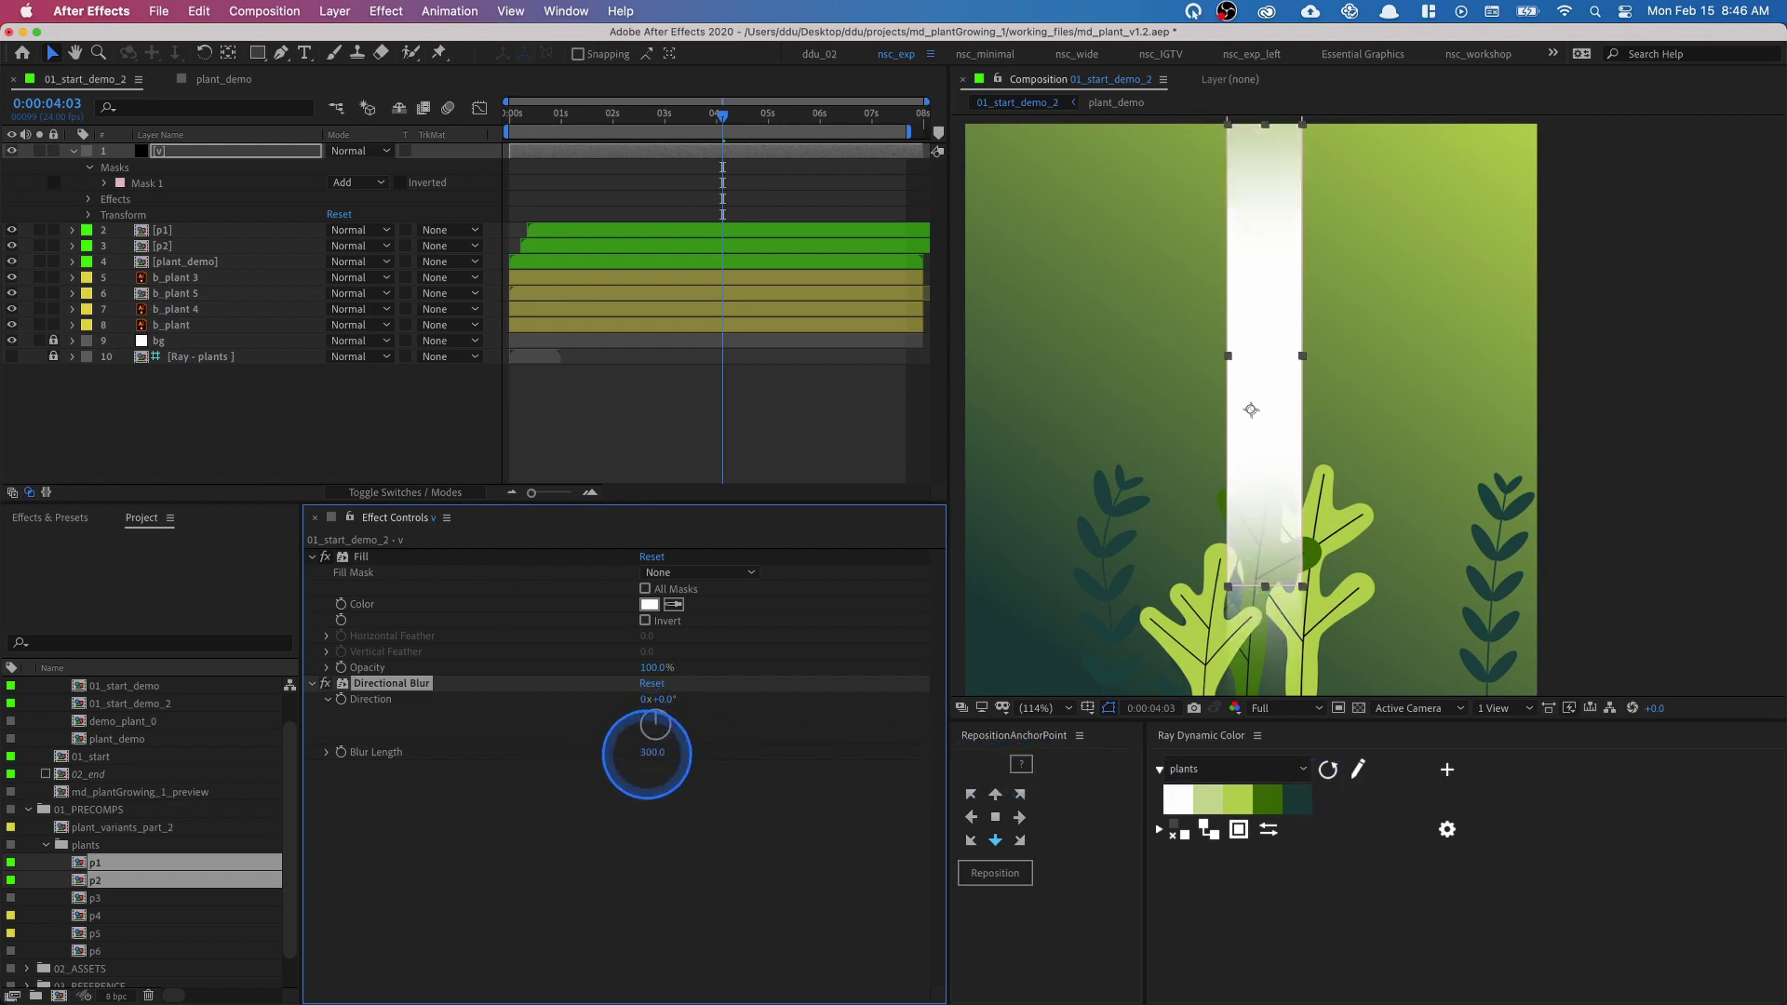
- Hide the layer controls in the composition view so the white strip shows without outlines or handles
key(space)
drag(1029, 601, 1021, 519)
drag(1150, 418, 1160, 456)
key(v)
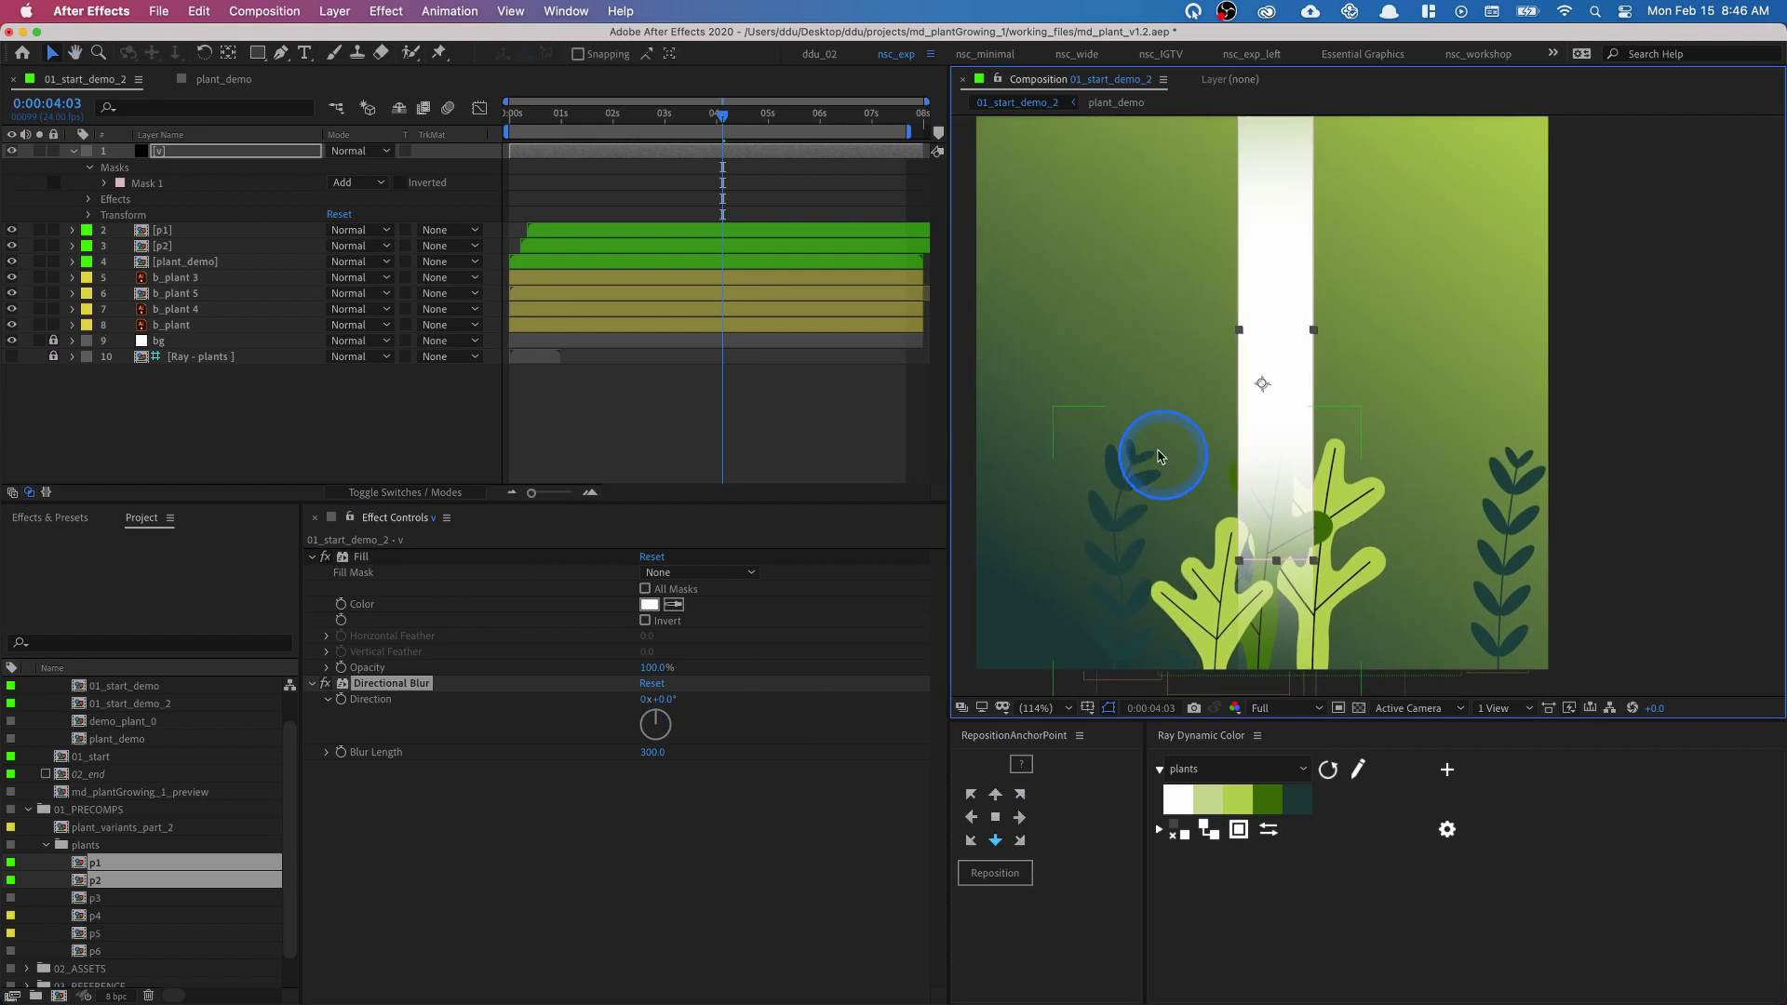
click(570, 11)
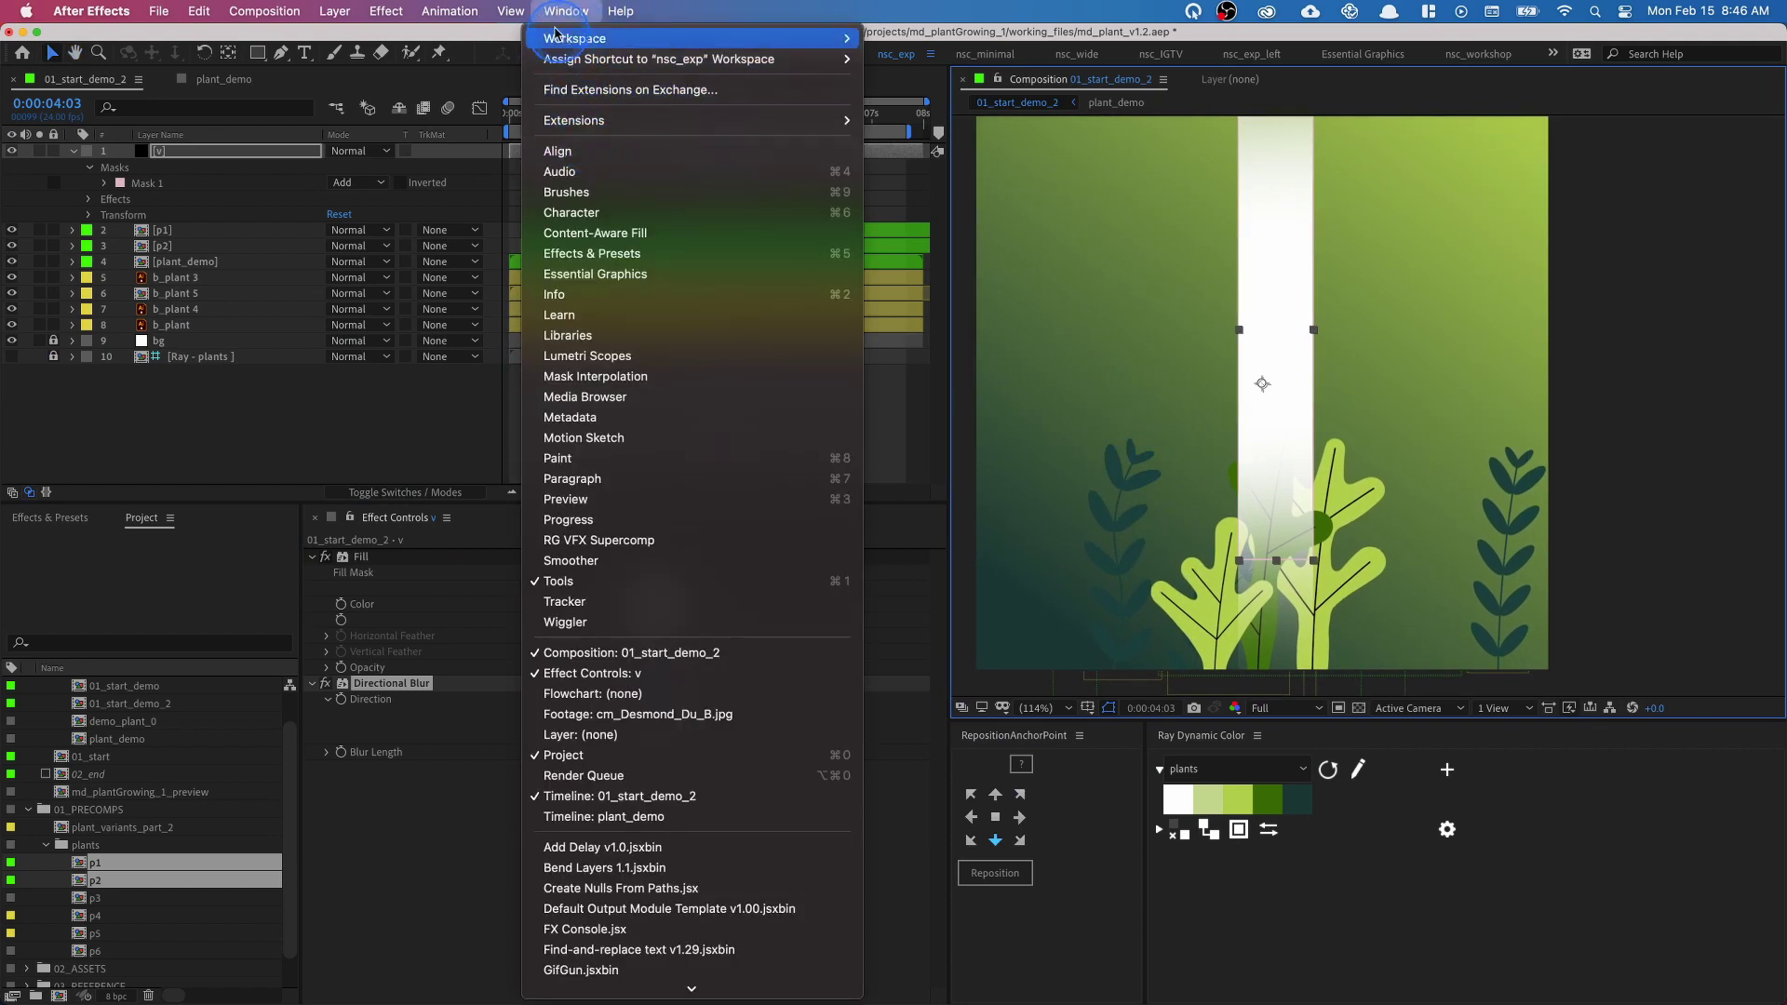
mouse_move(511, 12)
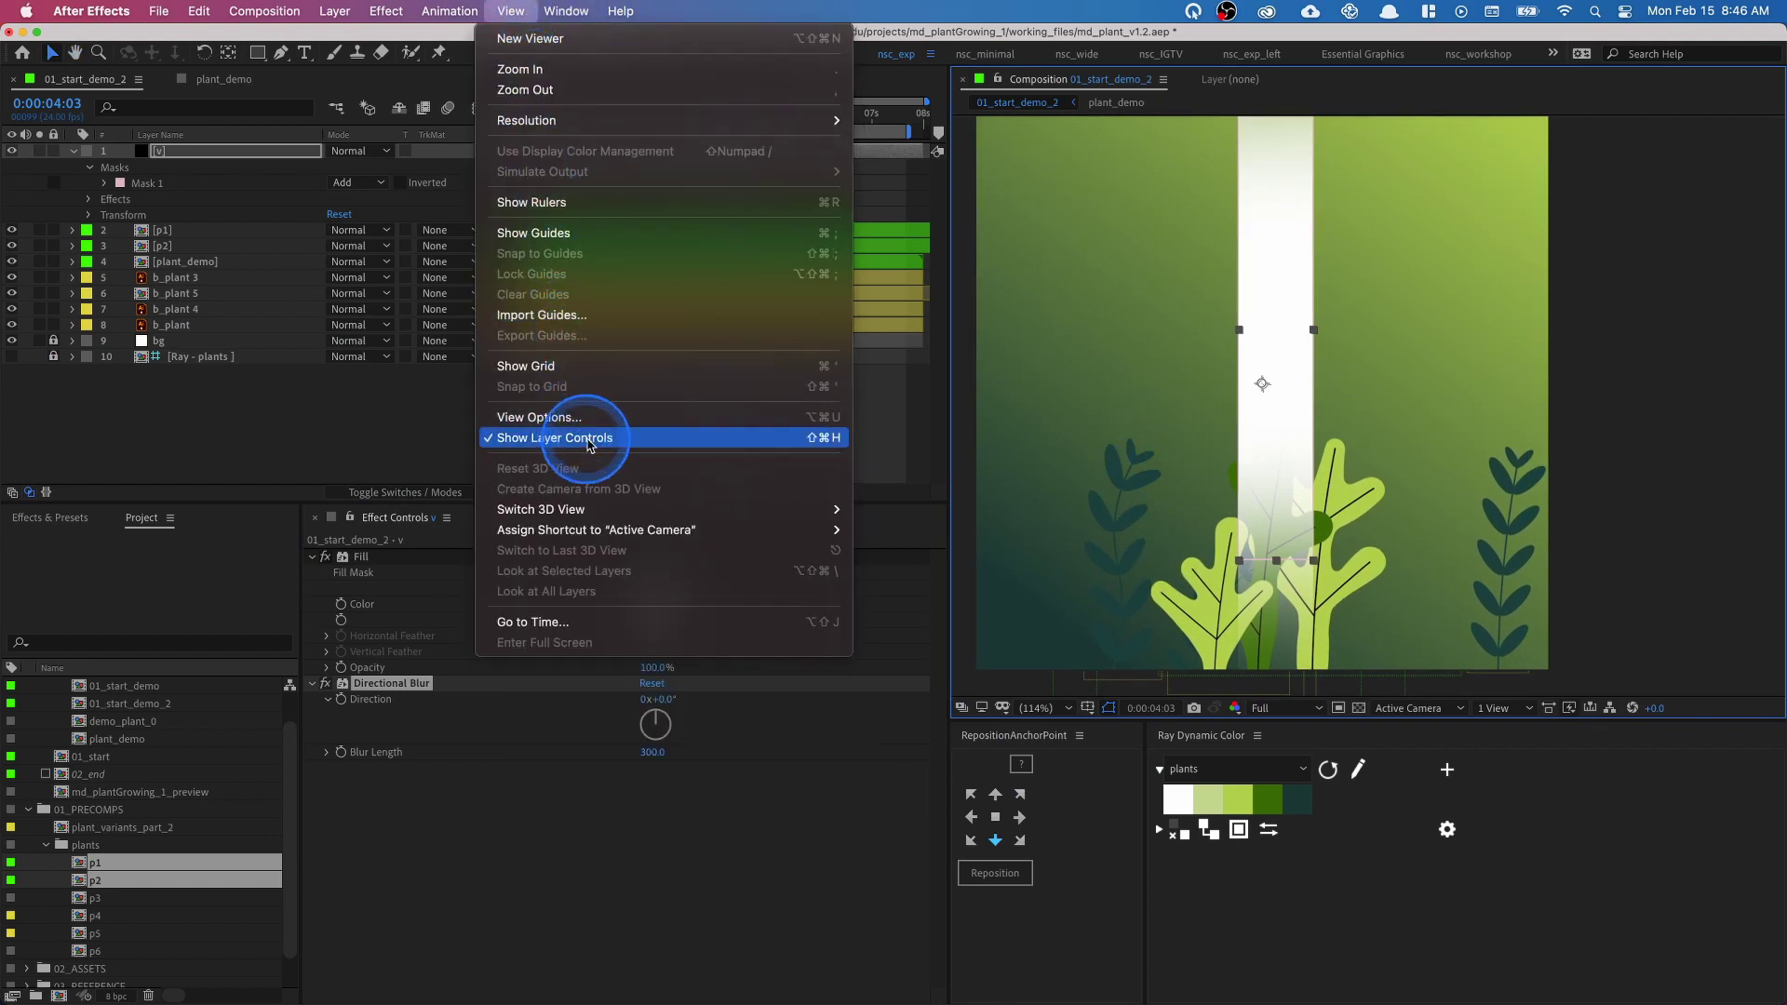
click(539, 437)
key(h)
mouse_move(1275, 520)
mouse_down()
mouse_move(1271, 546)
mouse_move(1268, 521)
mouse_up()
key(v)
click(439, 504)
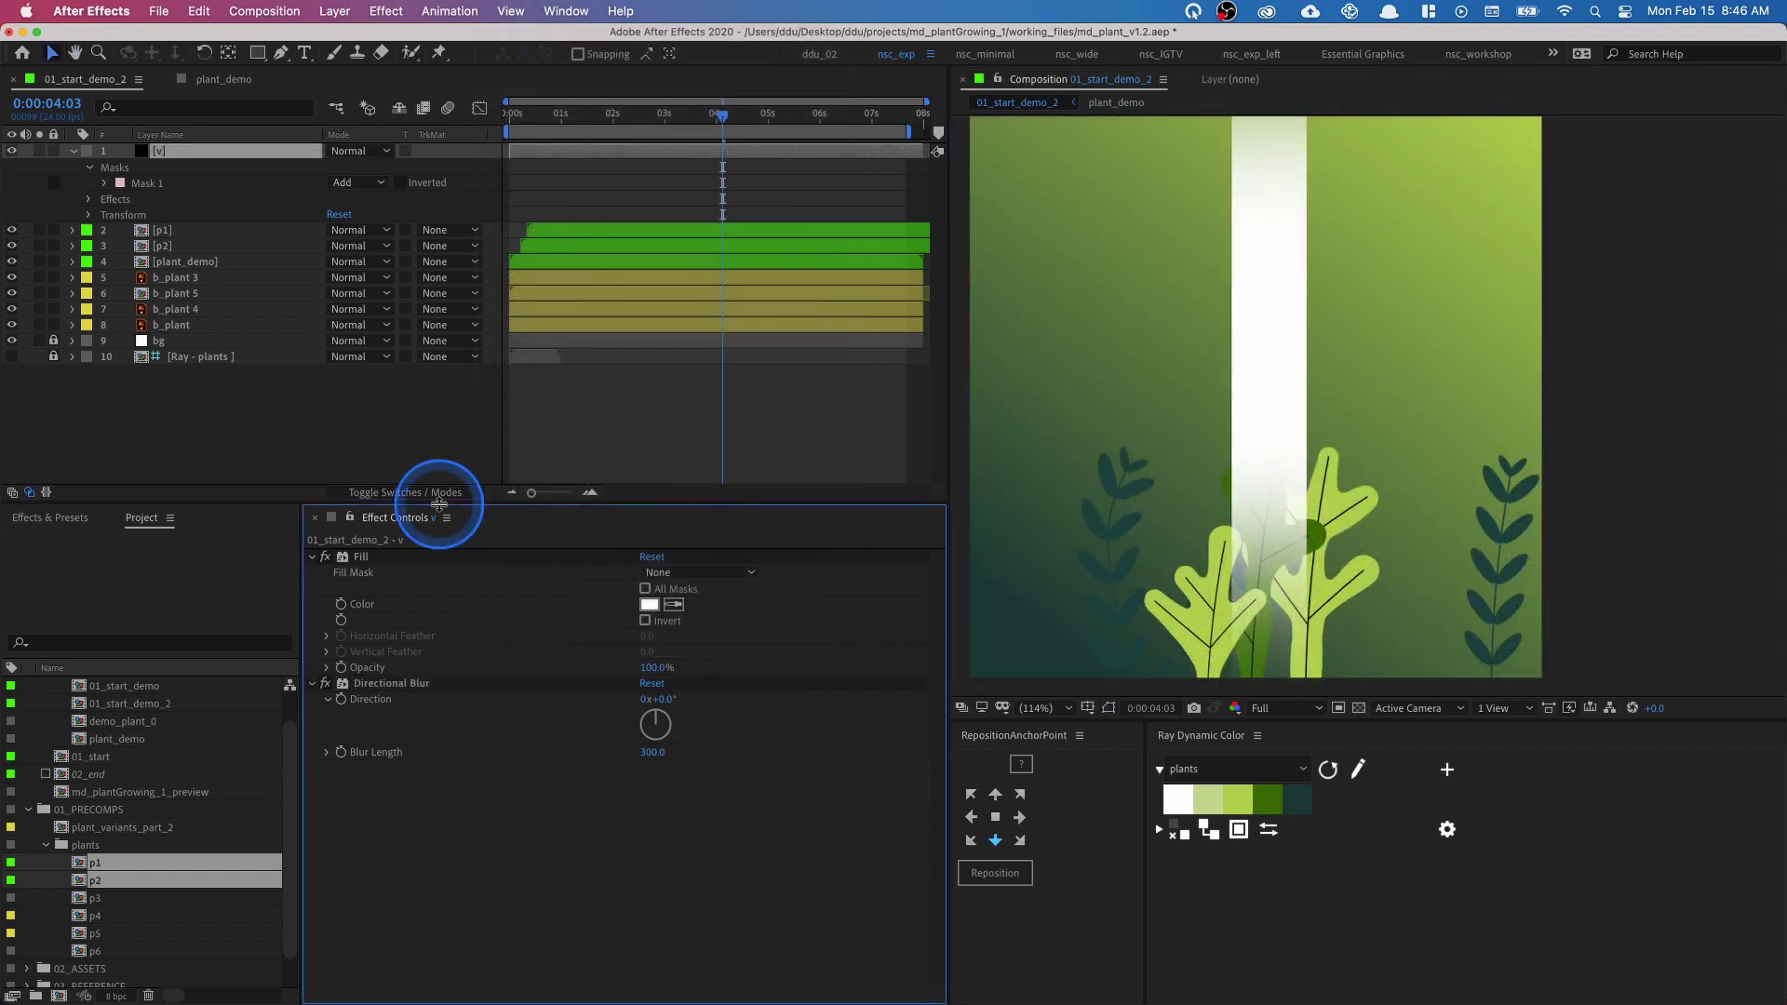
- Apply CC Slant to the v solid and set its Slant to 71 to tilt the strip into a diagonal light ray
key(ctrl+space)
text(c)
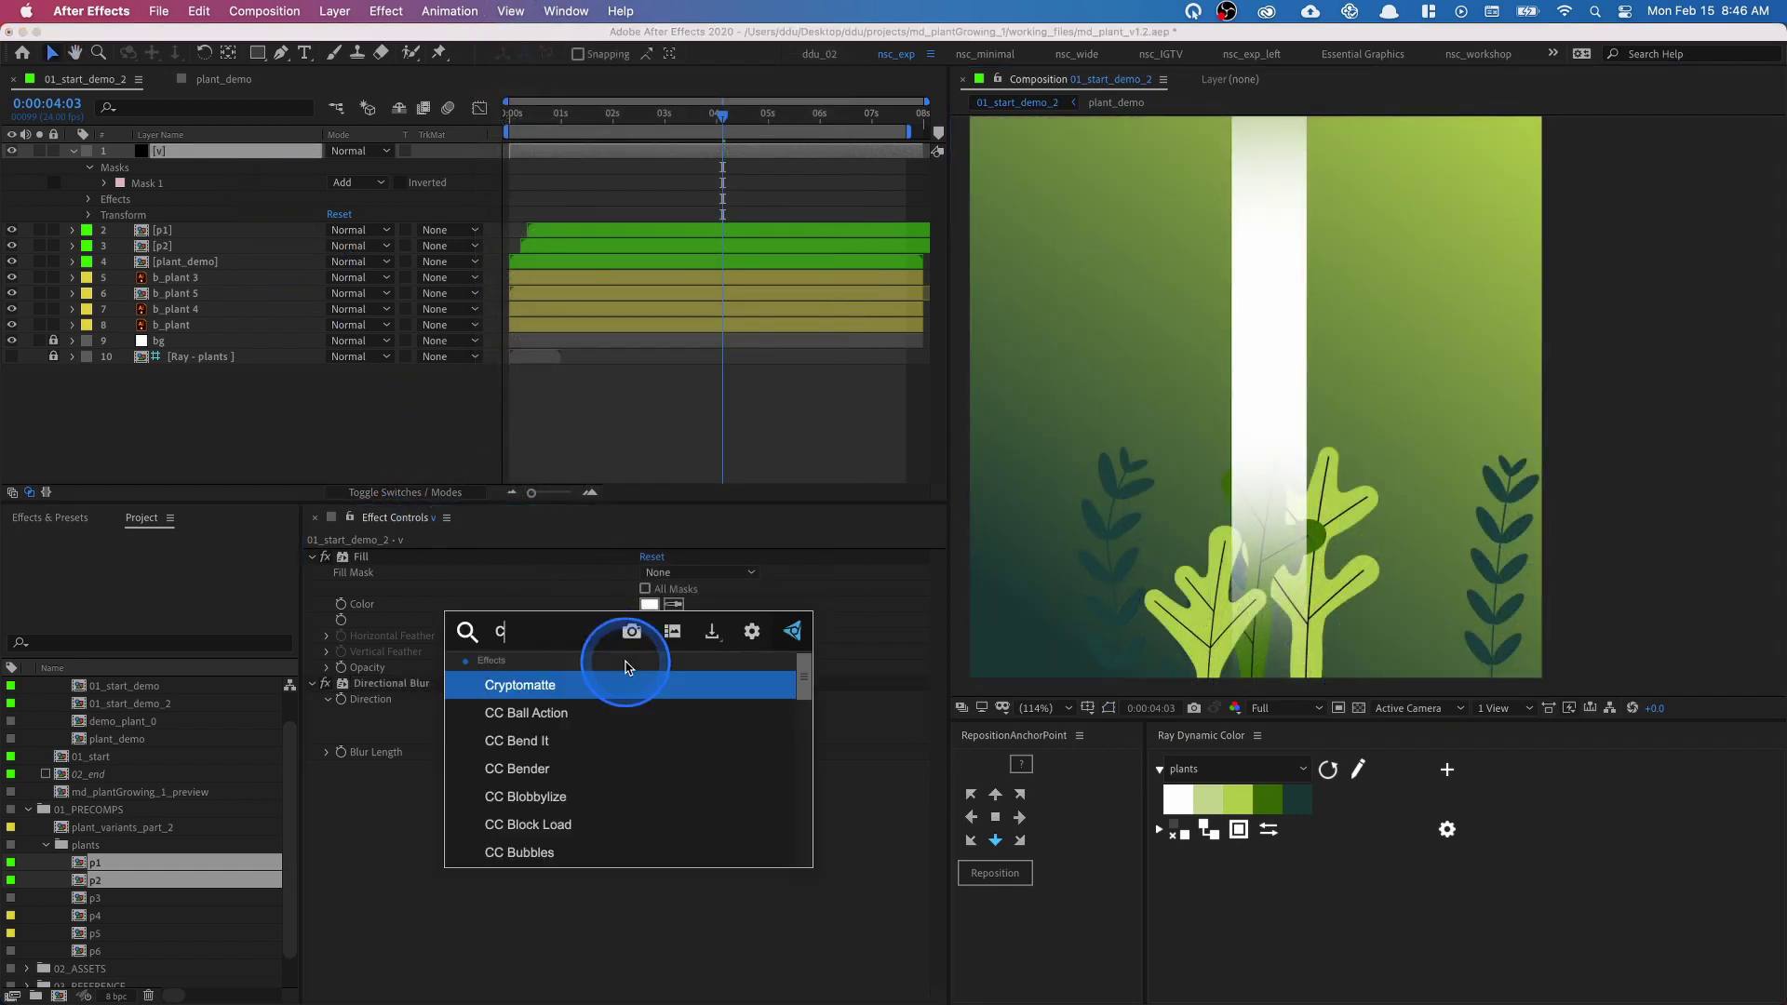
text(c sl)
key(Return)
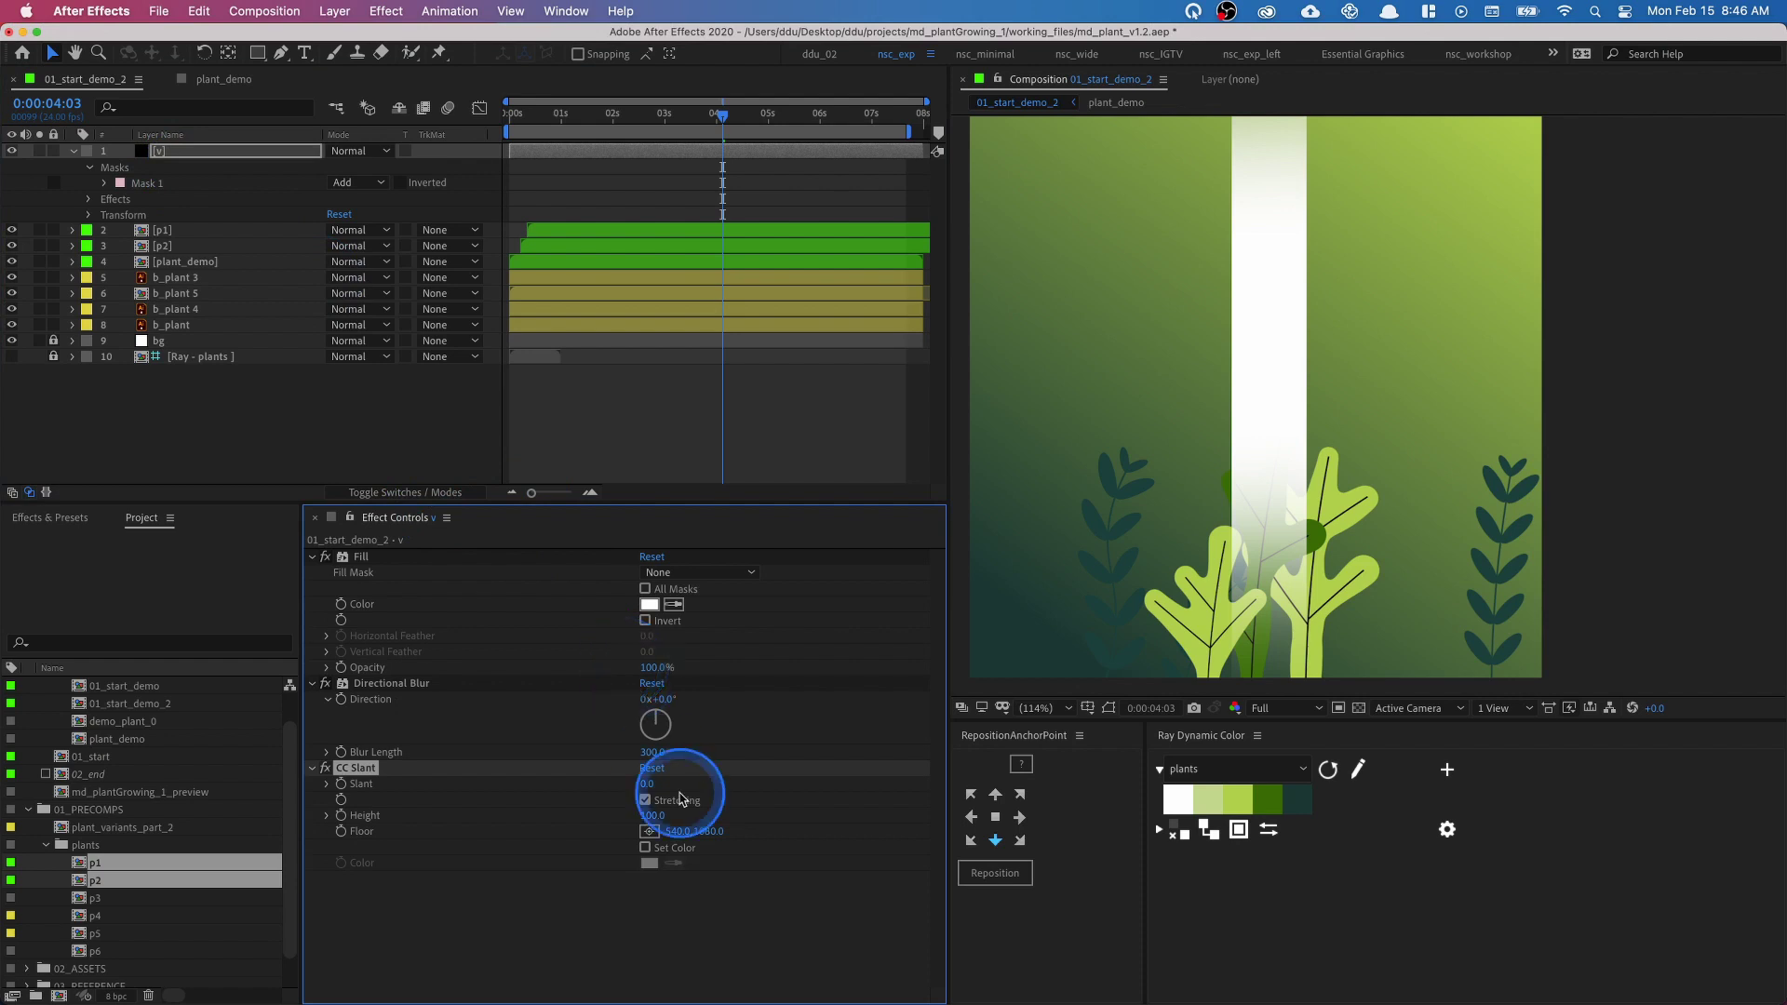
drag(648, 786, 684, 750)
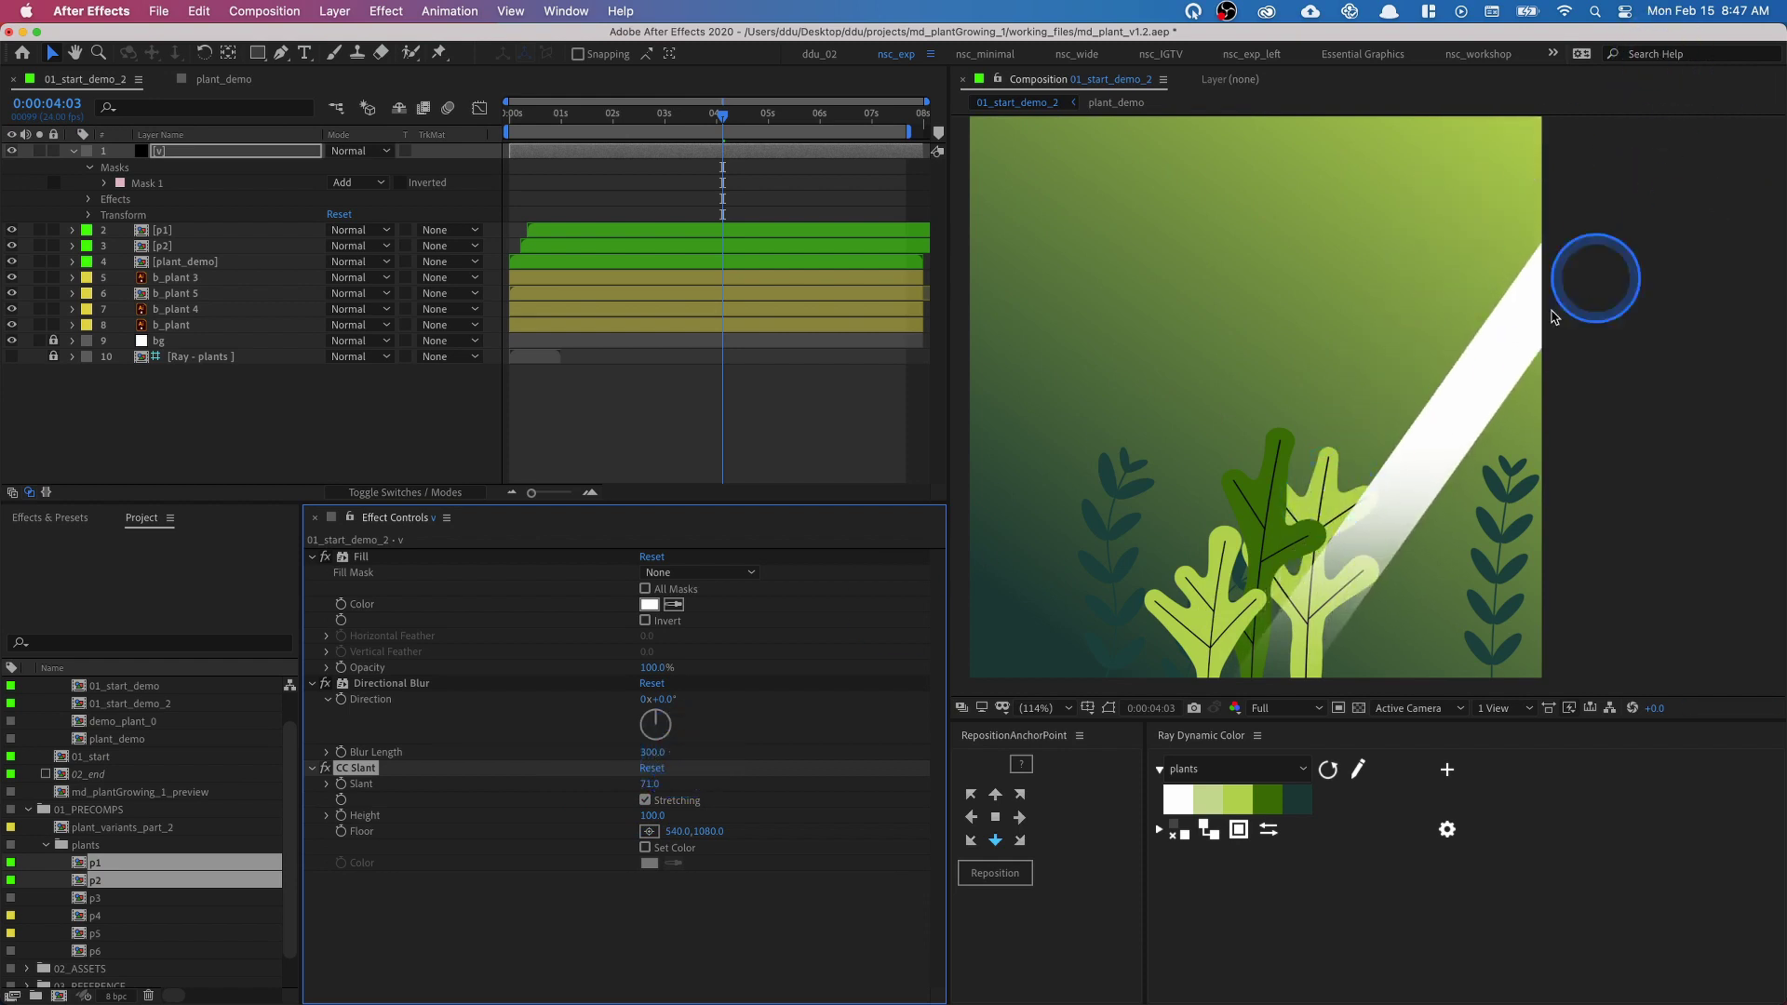
- Set the Mask Opacity of Mask 1 on the v solid to 50%
click(210, 183)
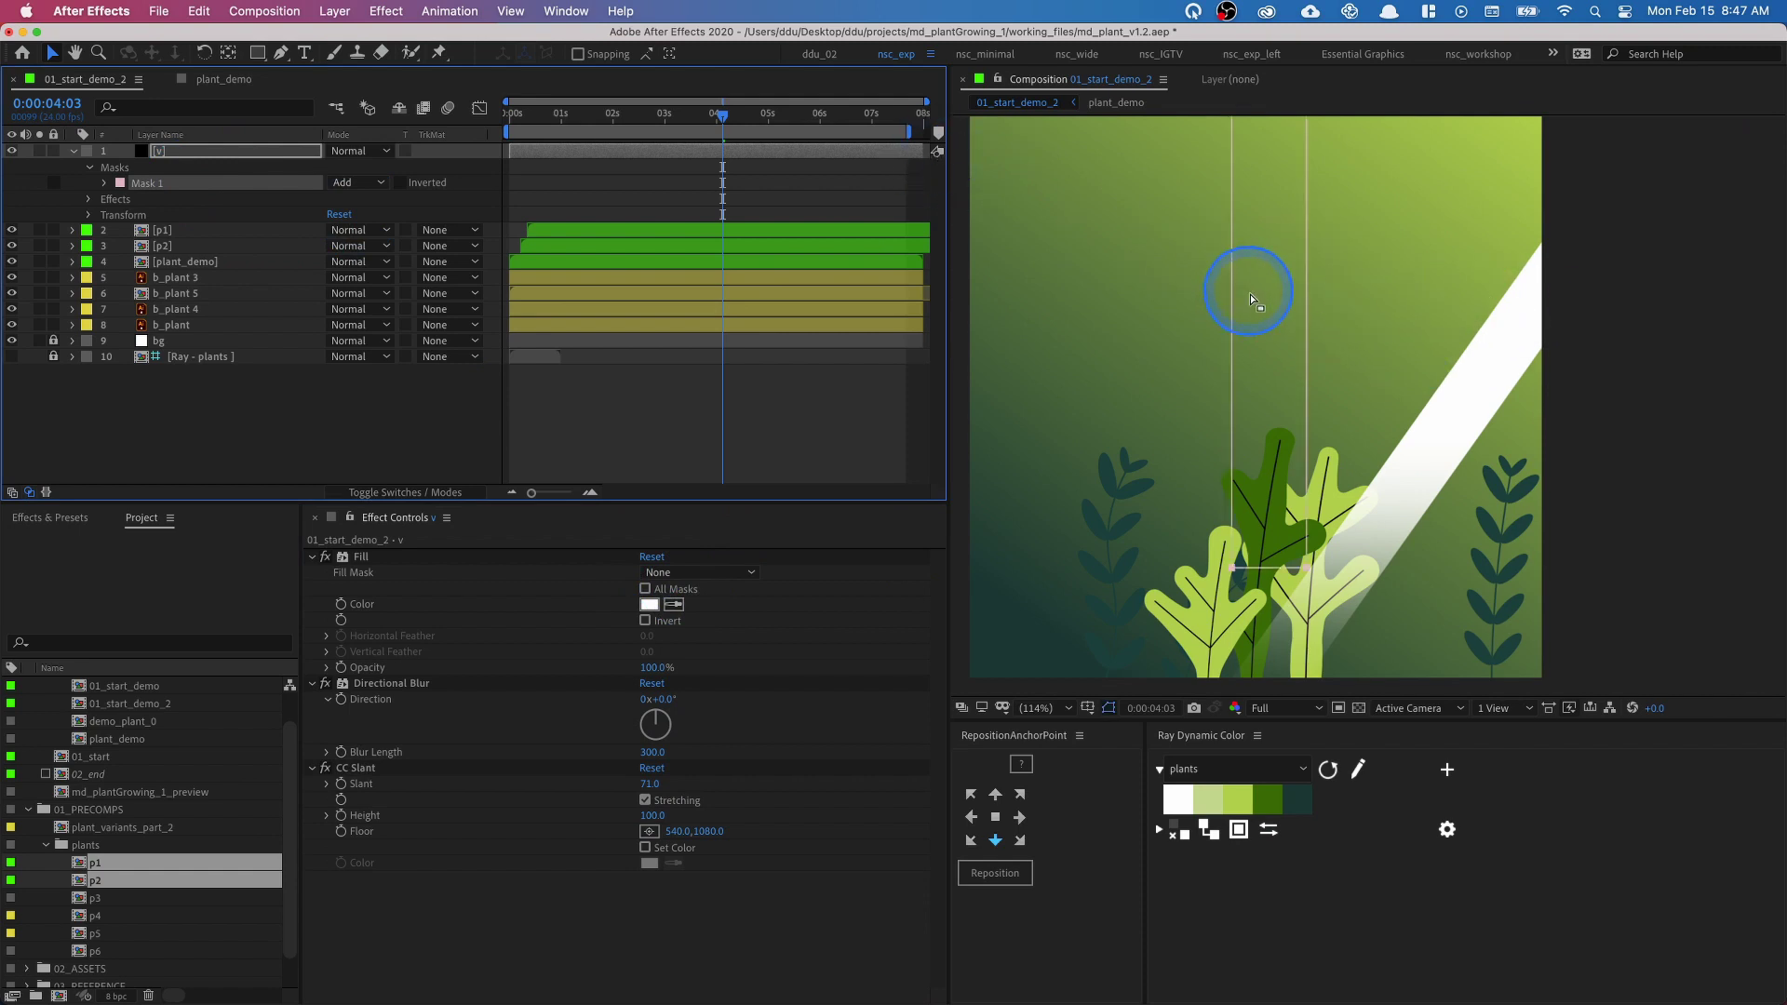
click(1306, 568)
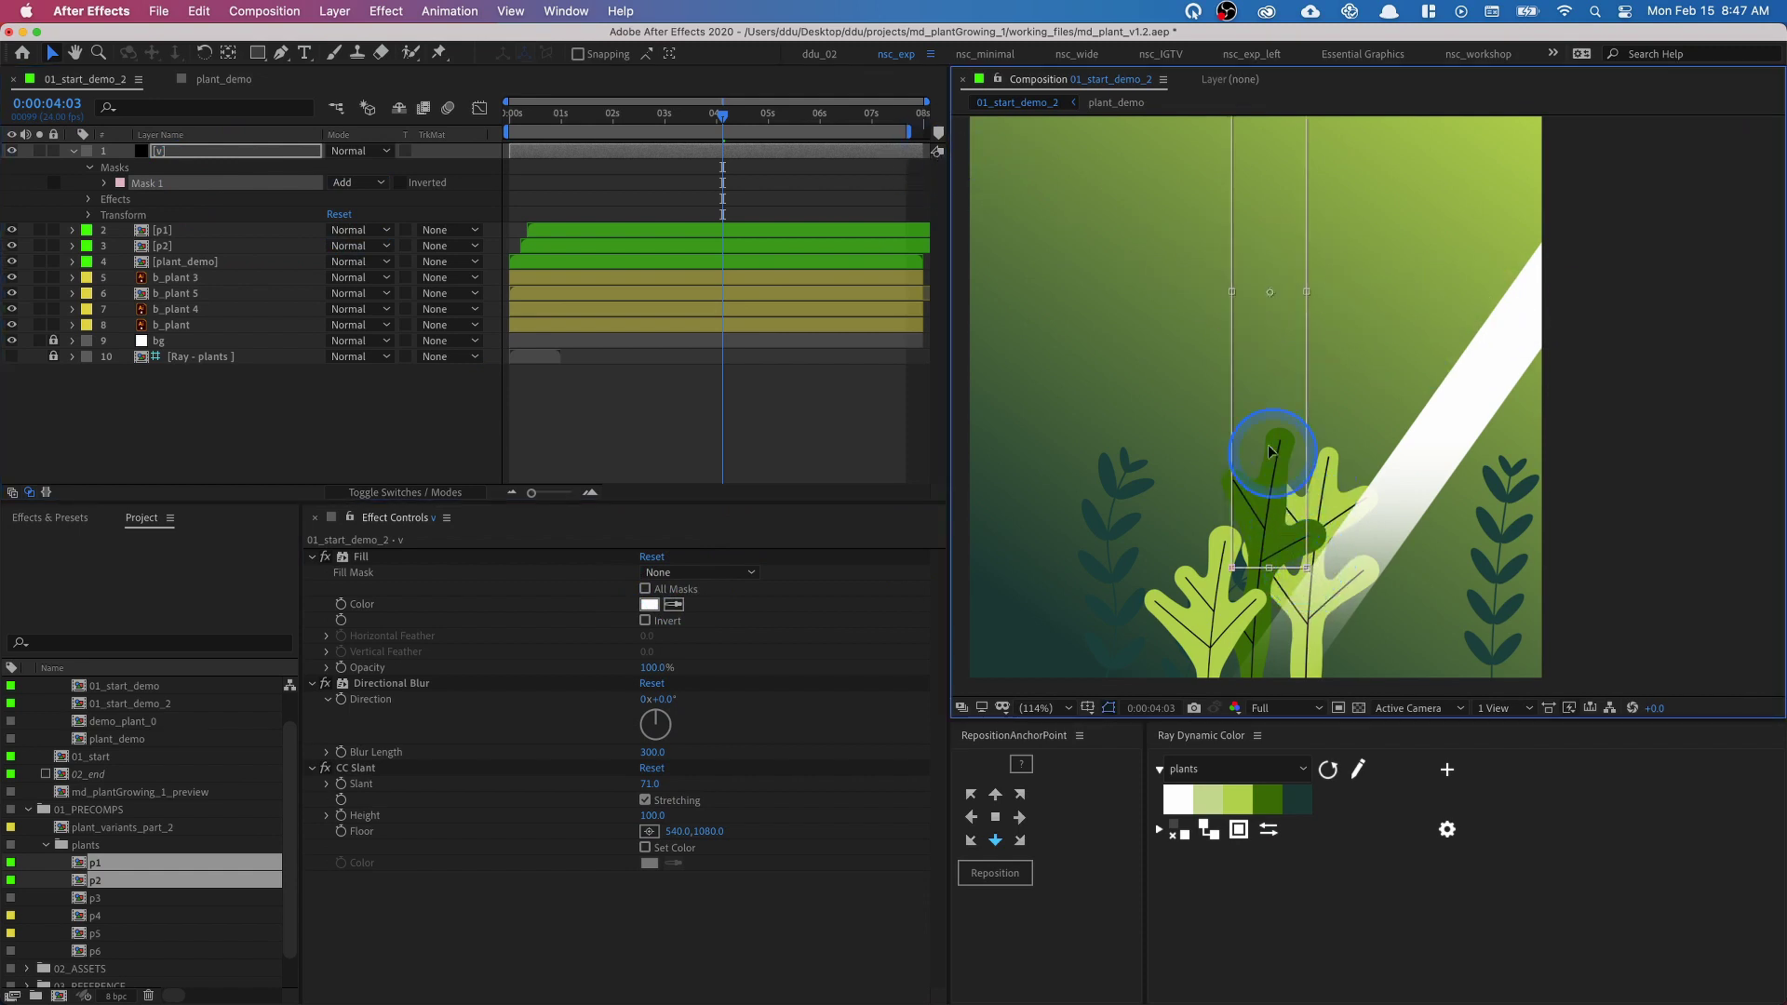
click(104, 183)
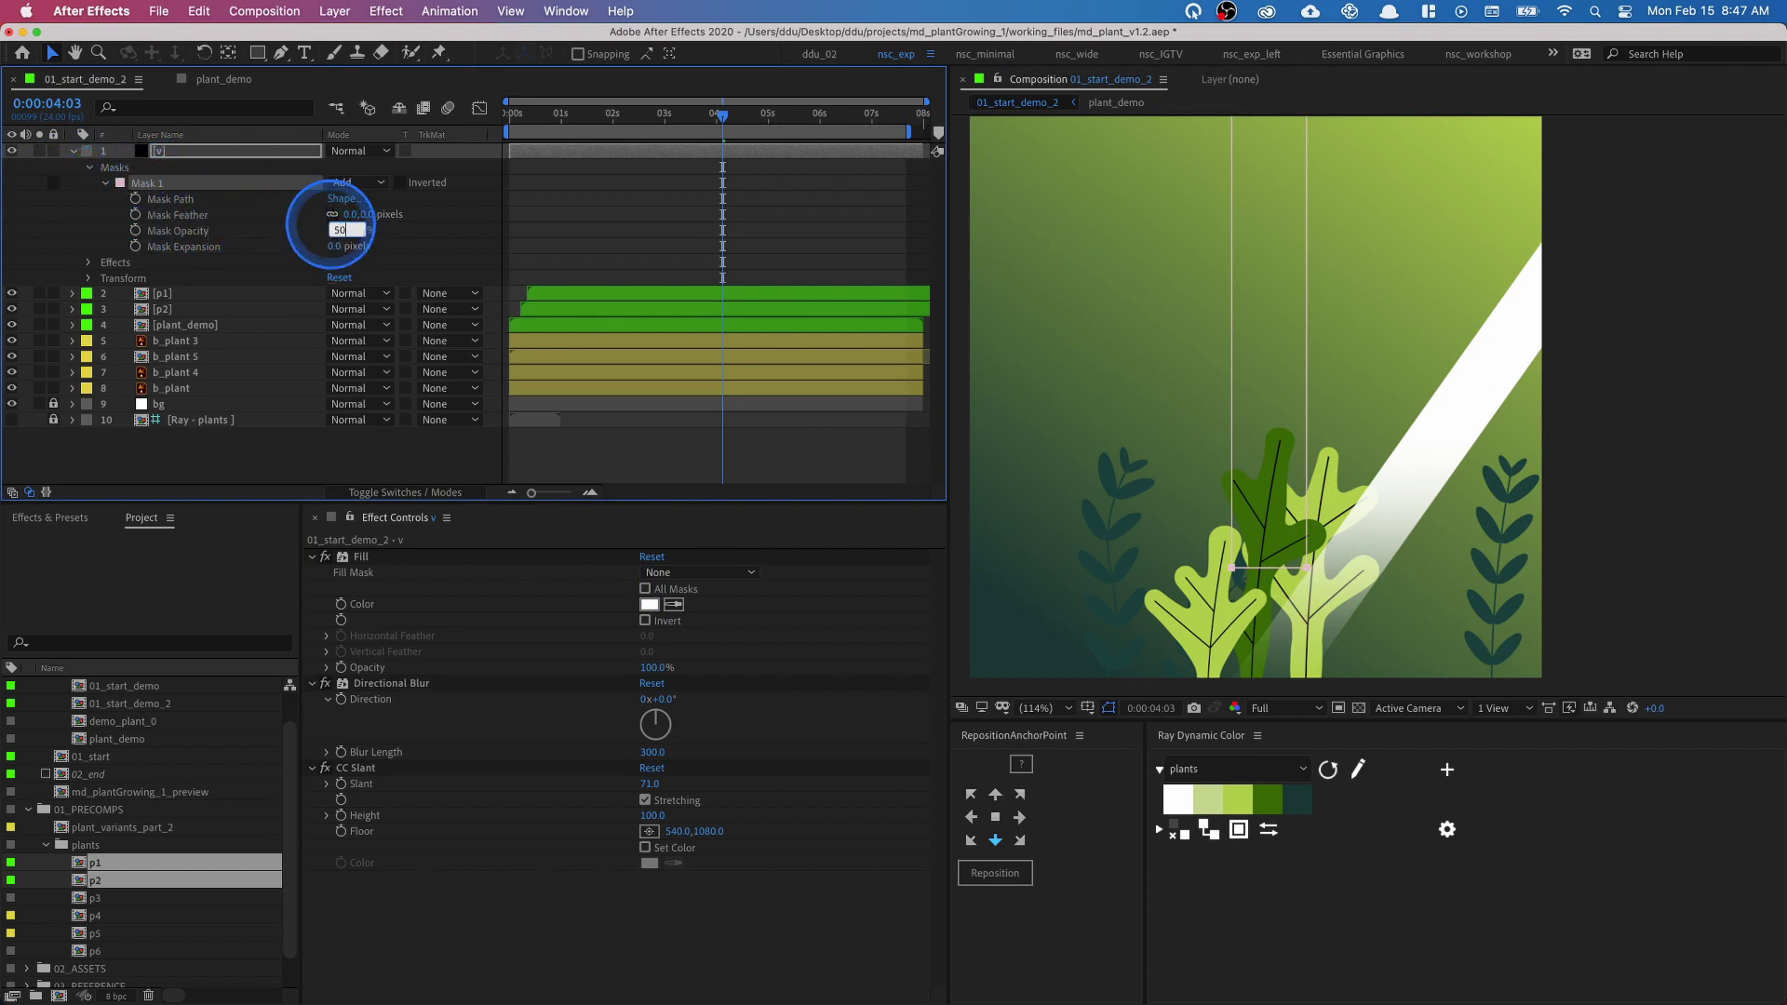
key(Return)
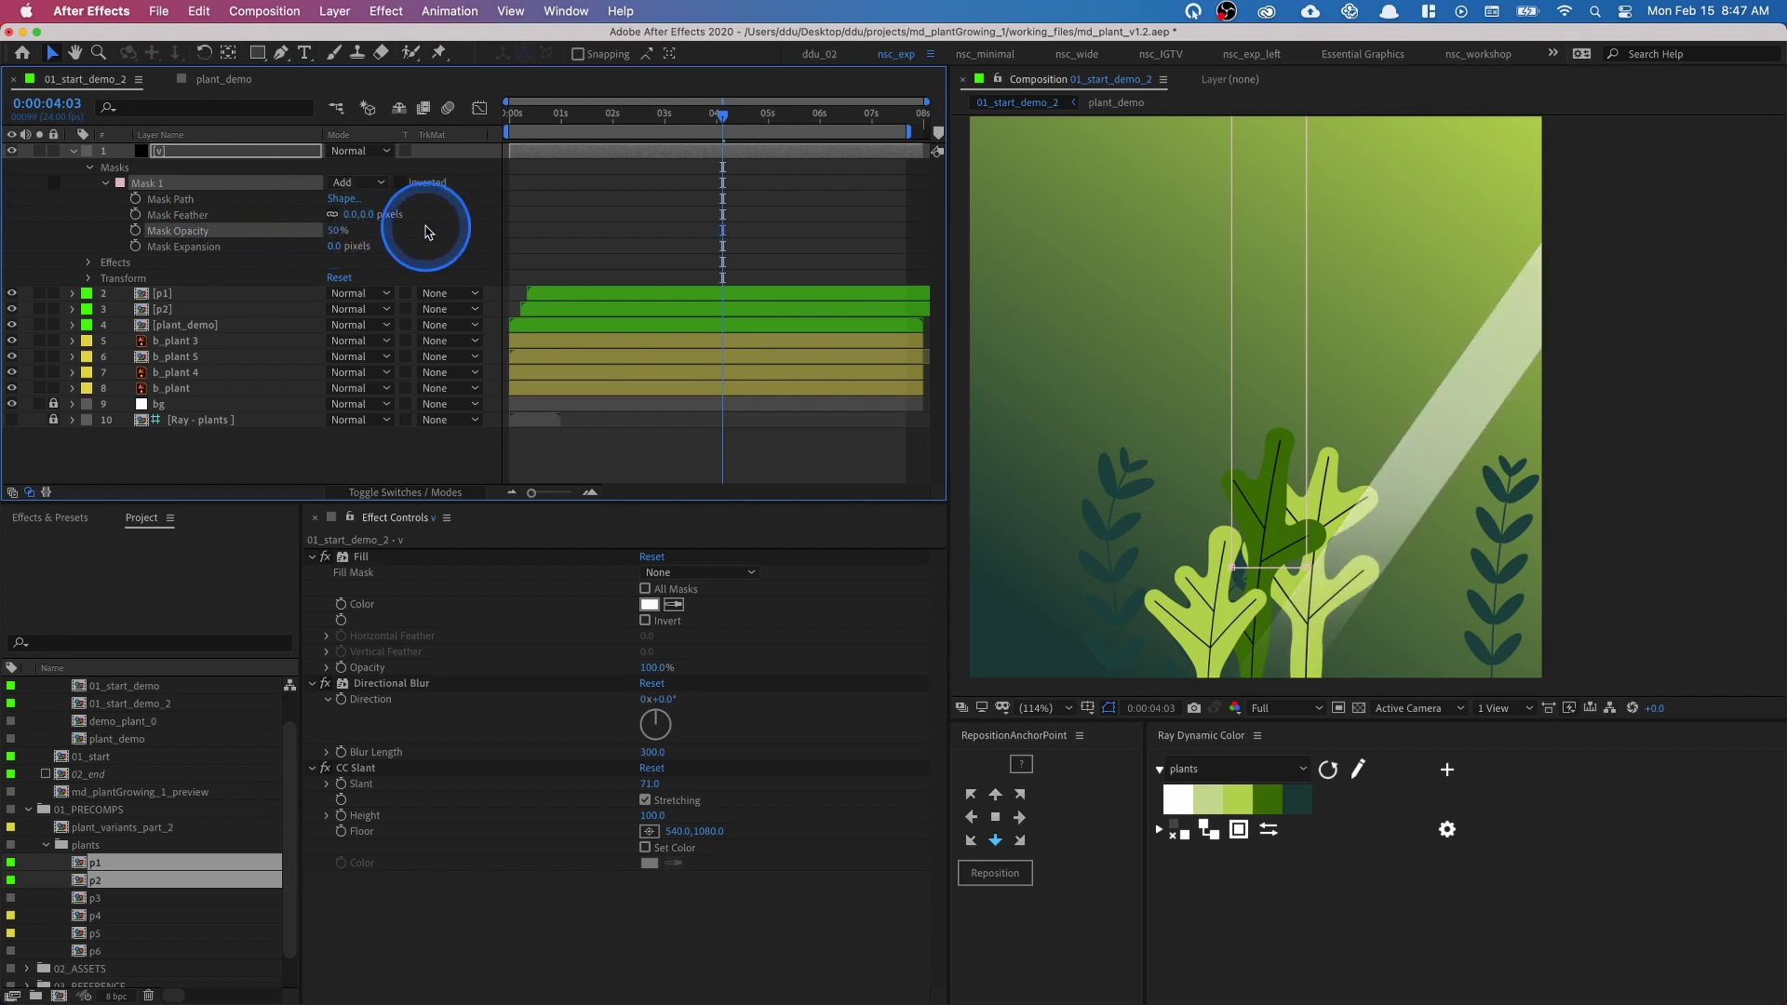
drag(338, 230, 277, 230)
key(super+z)
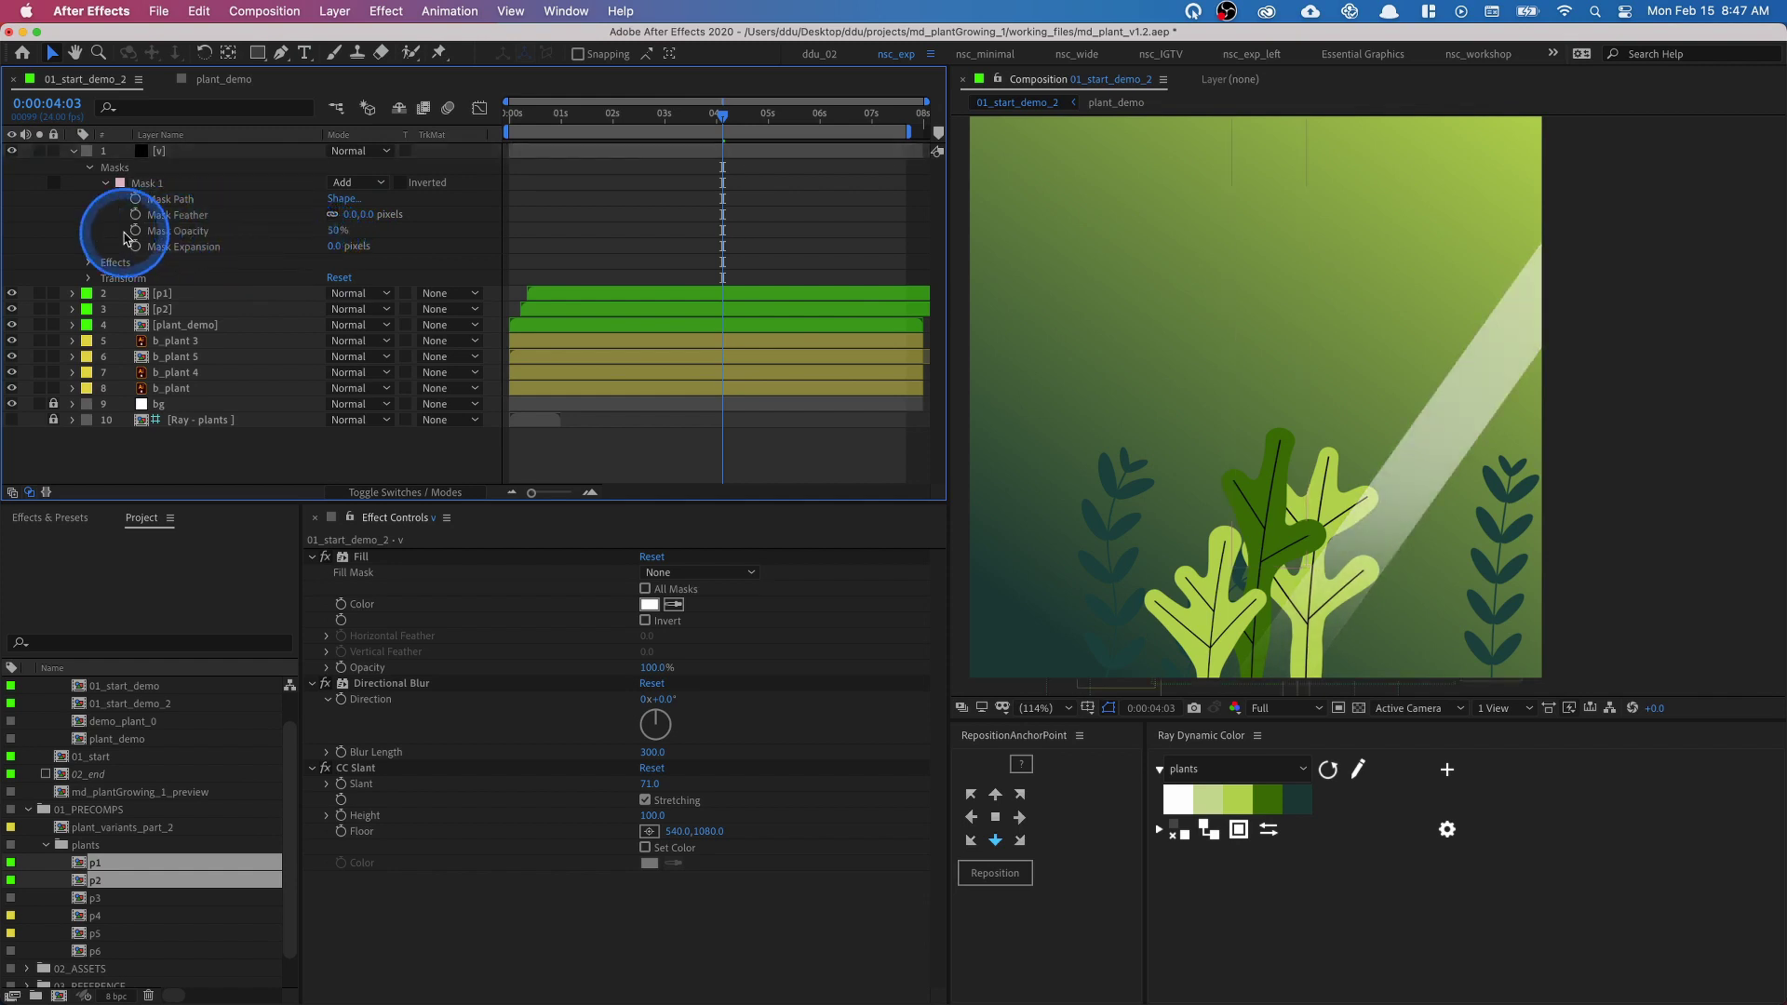
- Add the expression wiggle(0.5,50) to the Mask Opacity of Mask 1
alt+click(137, 231)
text(w)
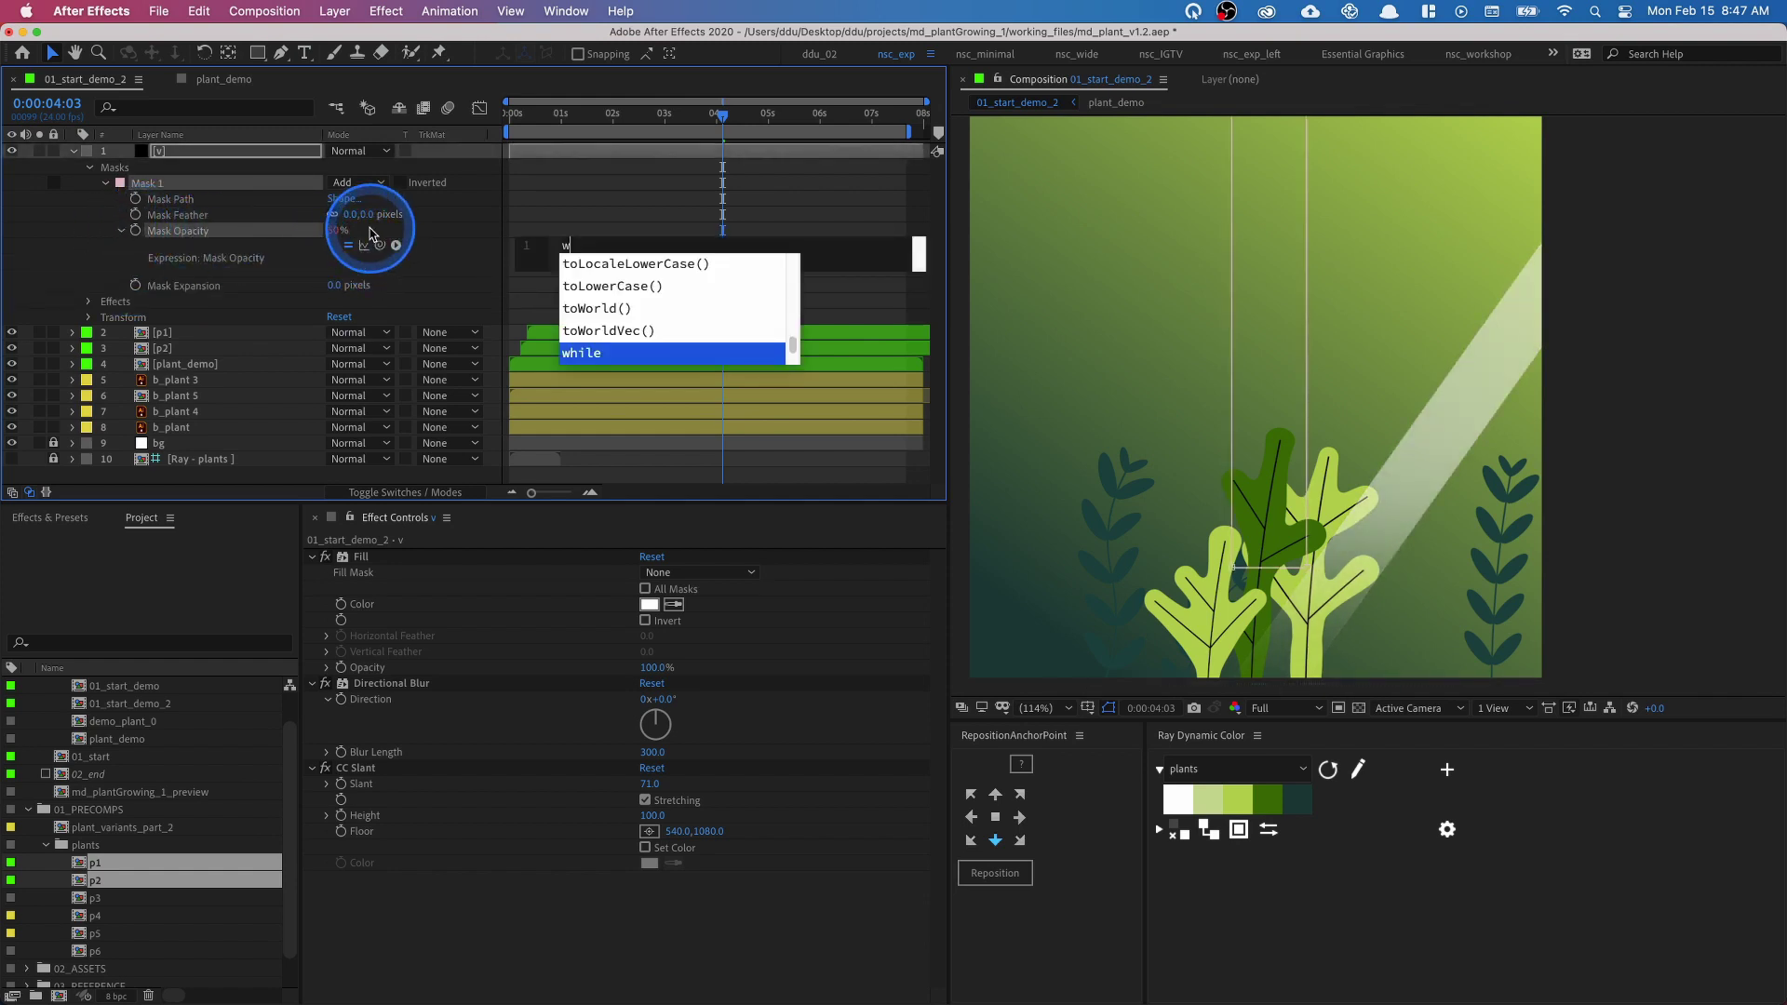
text(iggle(0.5,50)
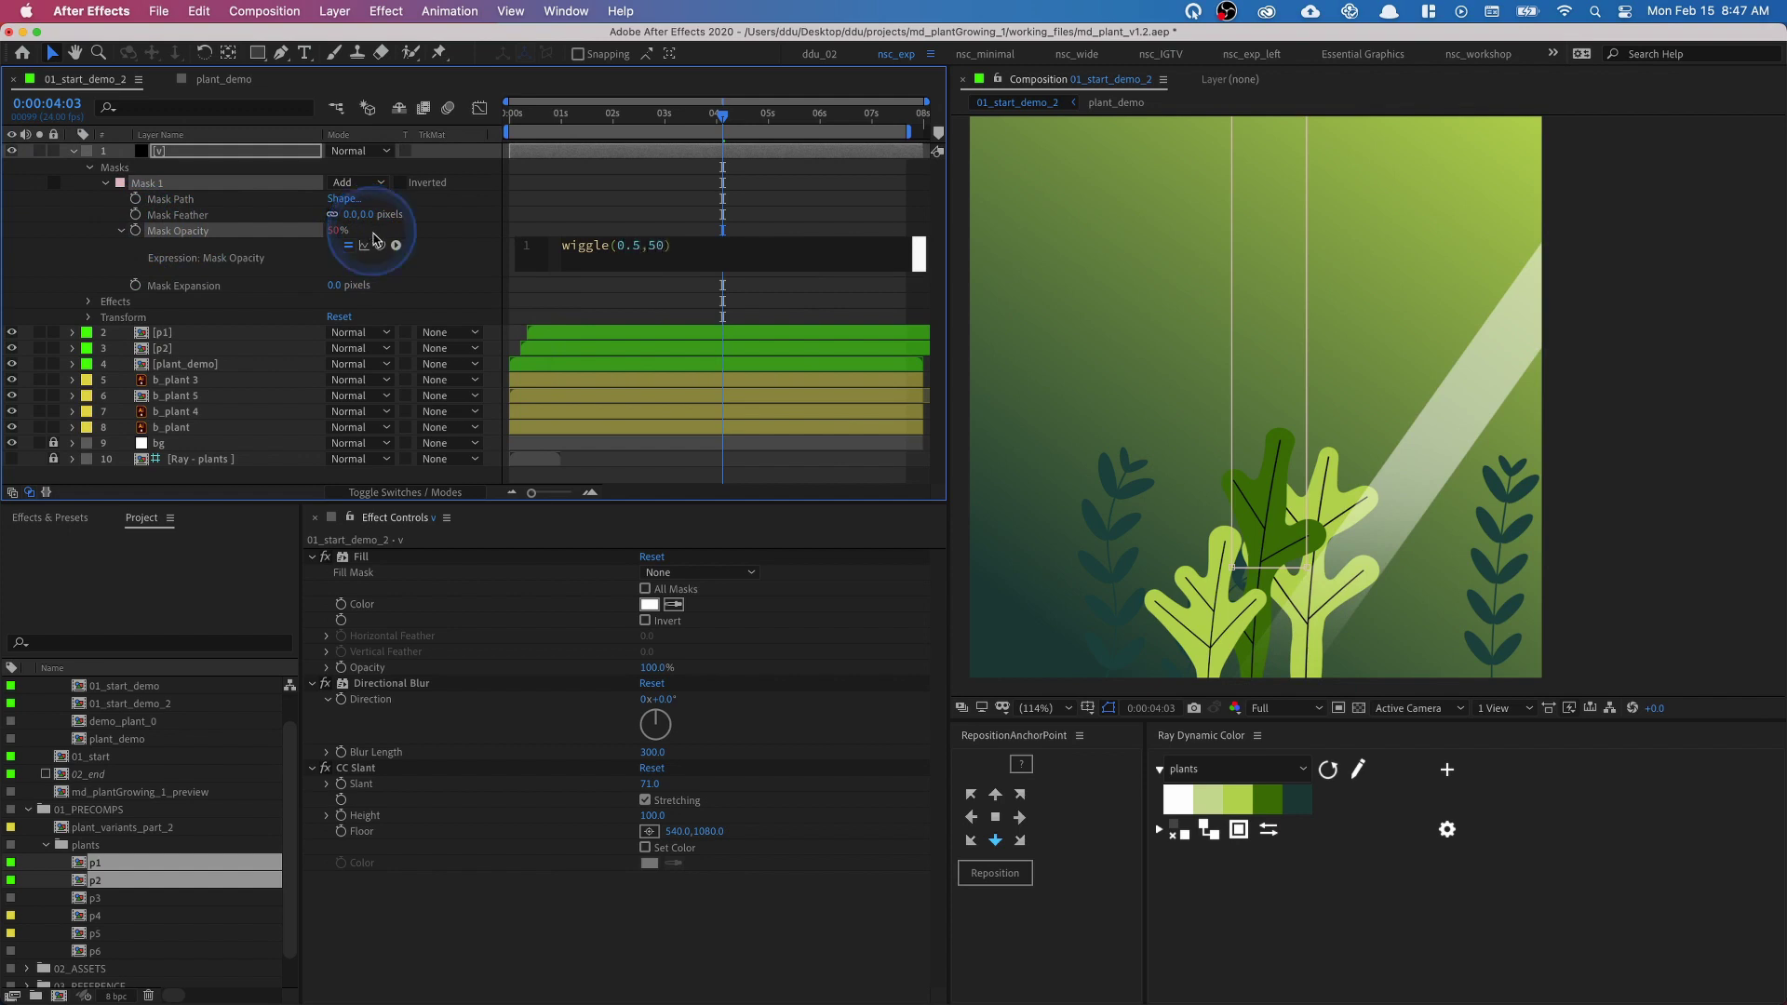
click(458, 206)
- Preview the light ray's opacity flicker from the start of the composition
drag(599, 117, 484, 114)
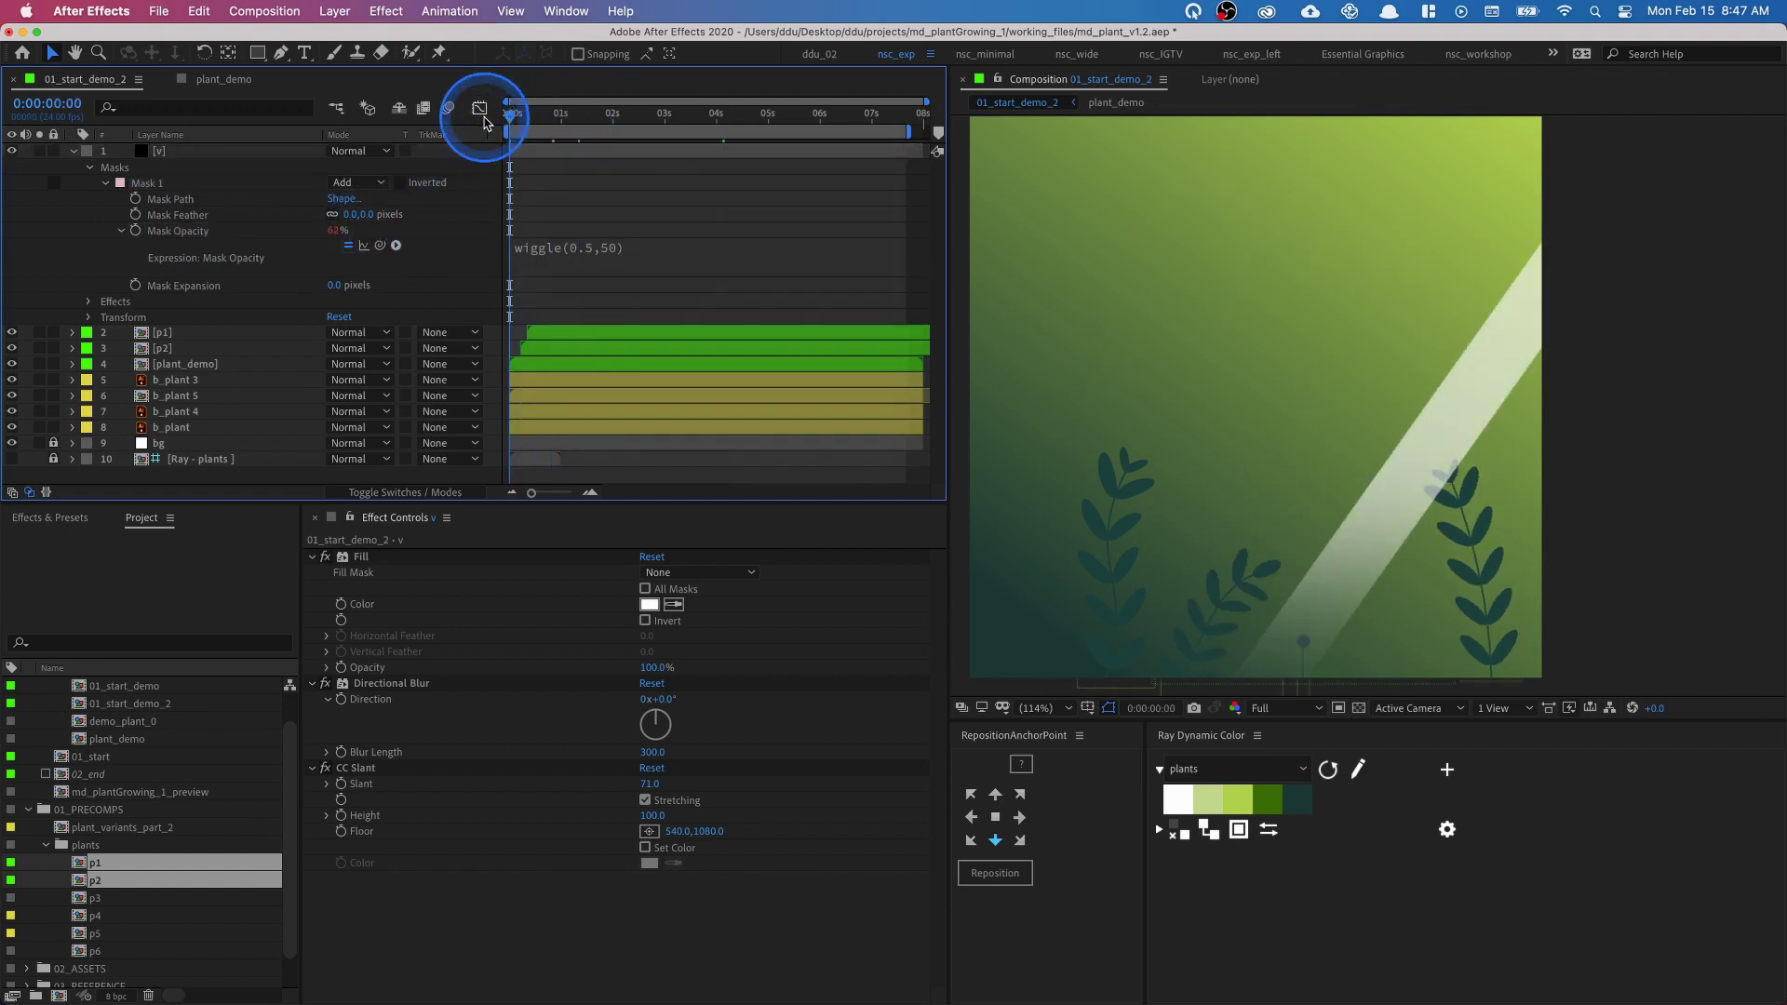
click(742, 180)
key(space)
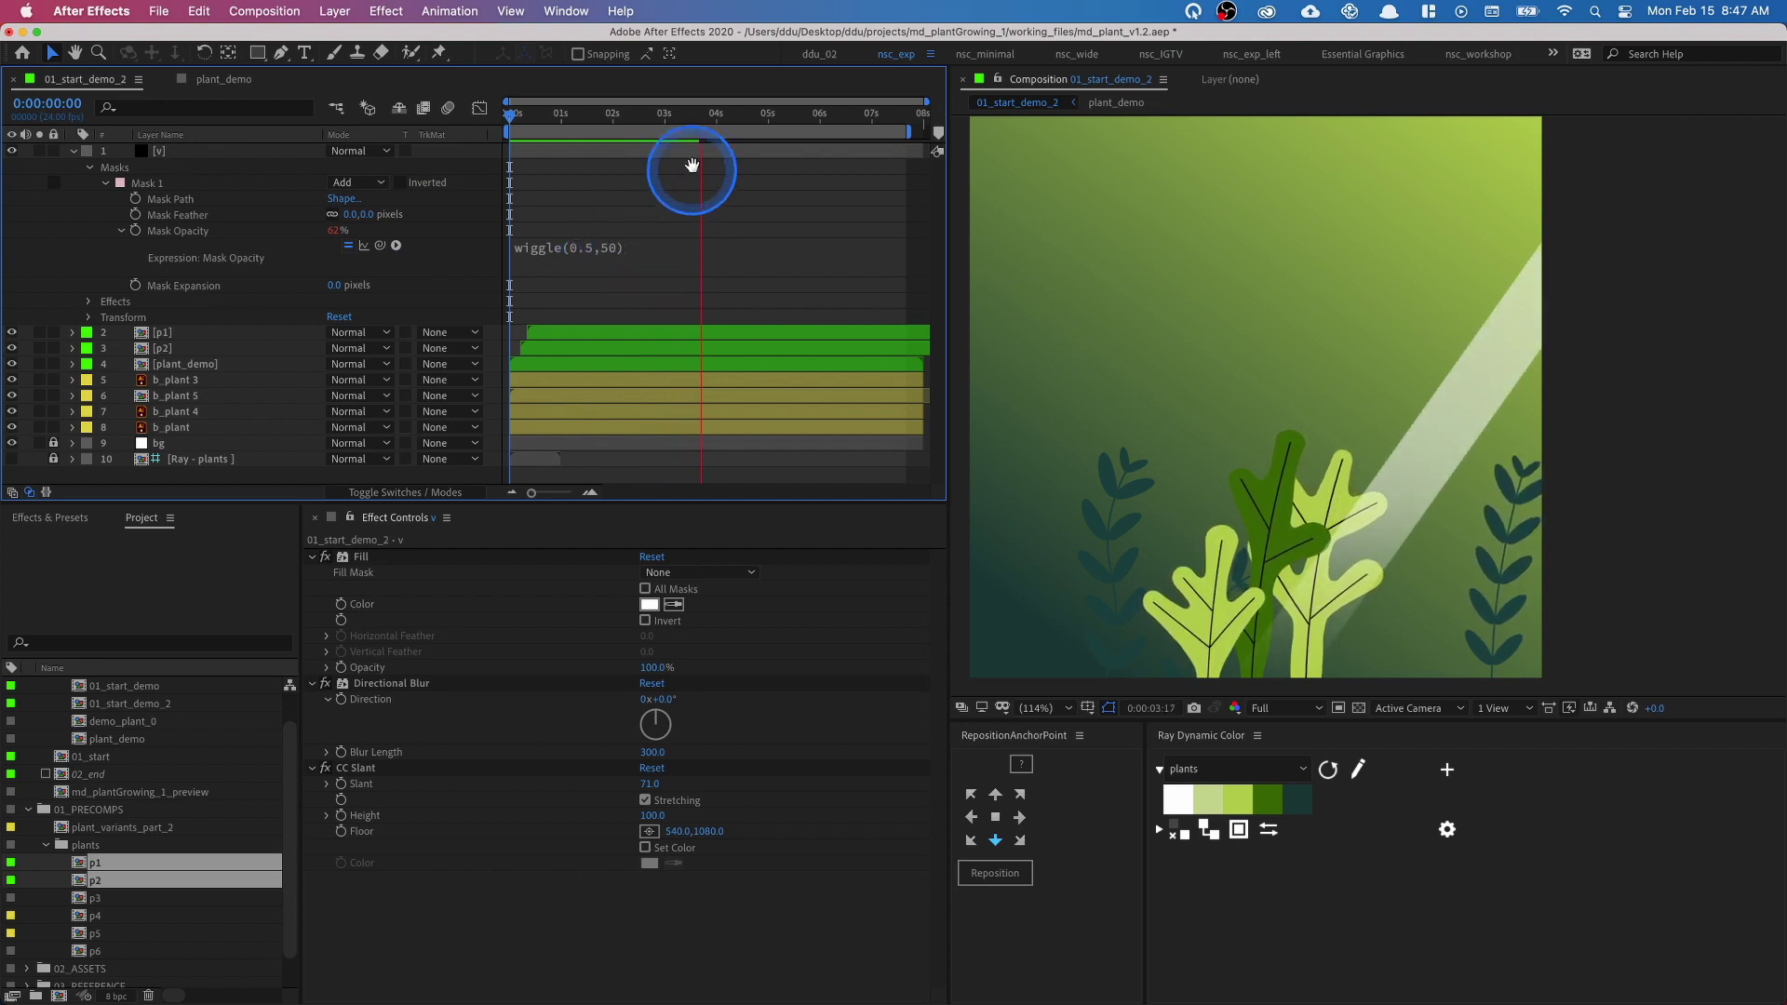
key(space)
drag(687, 118, 434, 127)
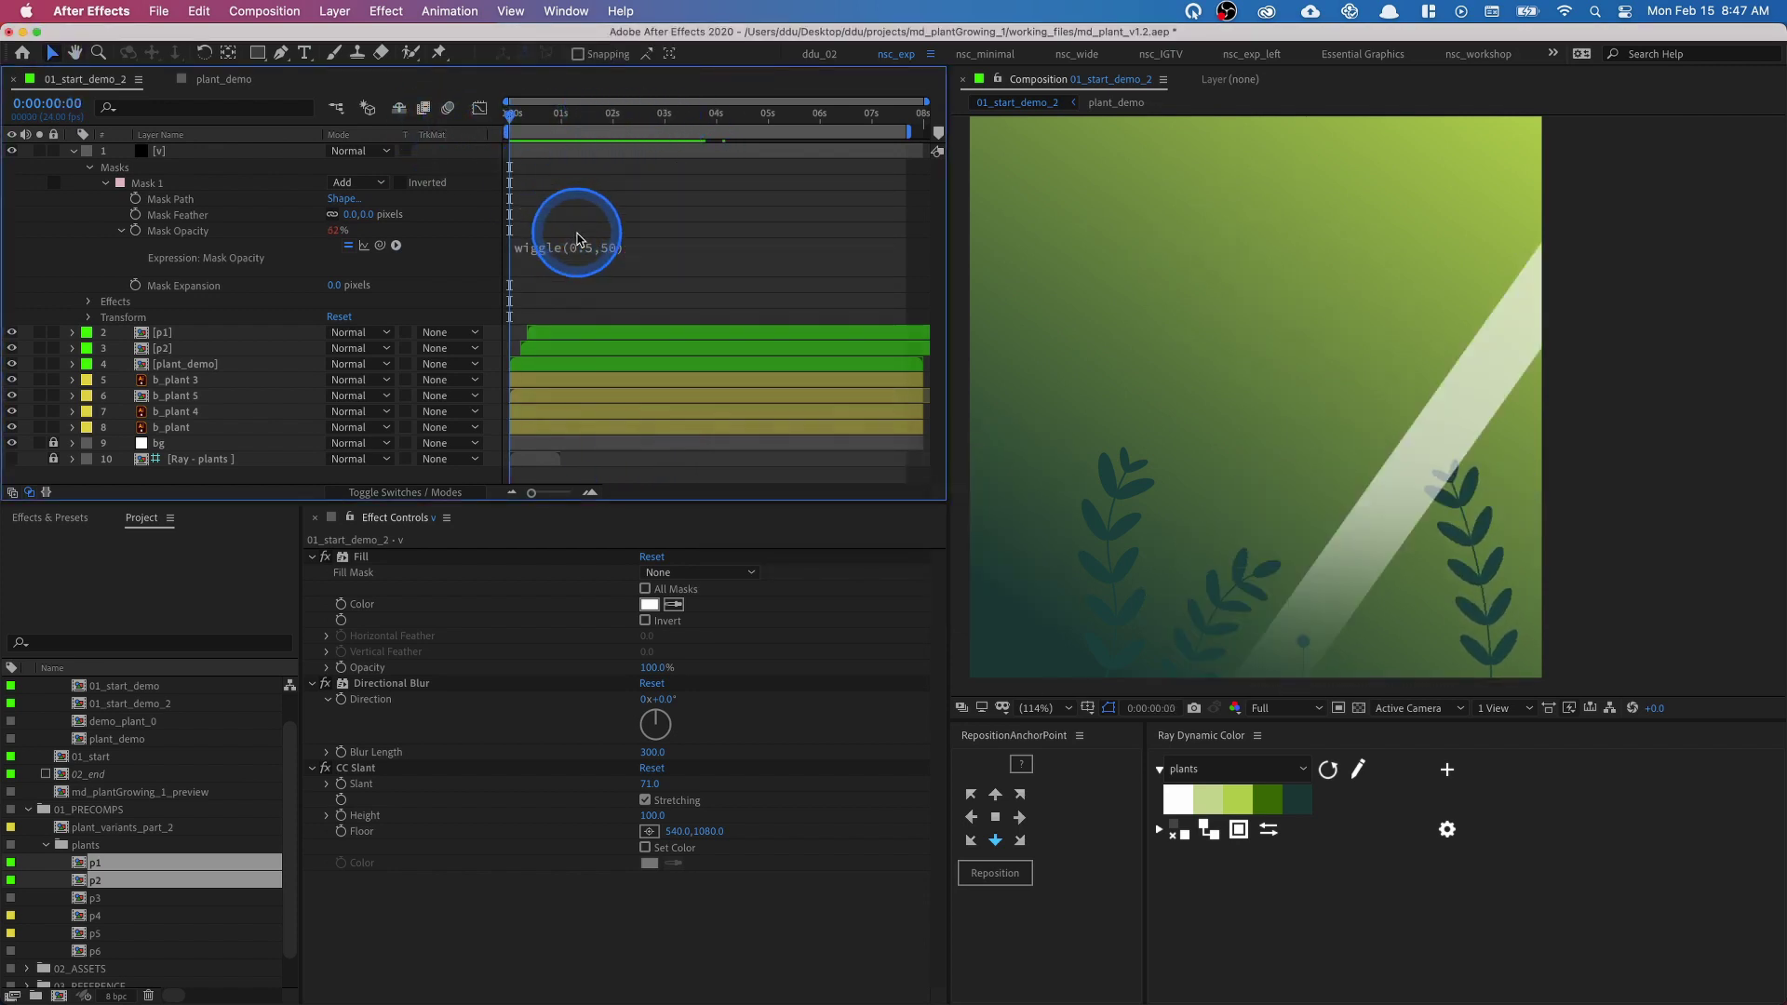
- Change the Mask Opacity expression of Mask 1 to wiggle(0.3,50) and collapse the expression
click(598, 260)
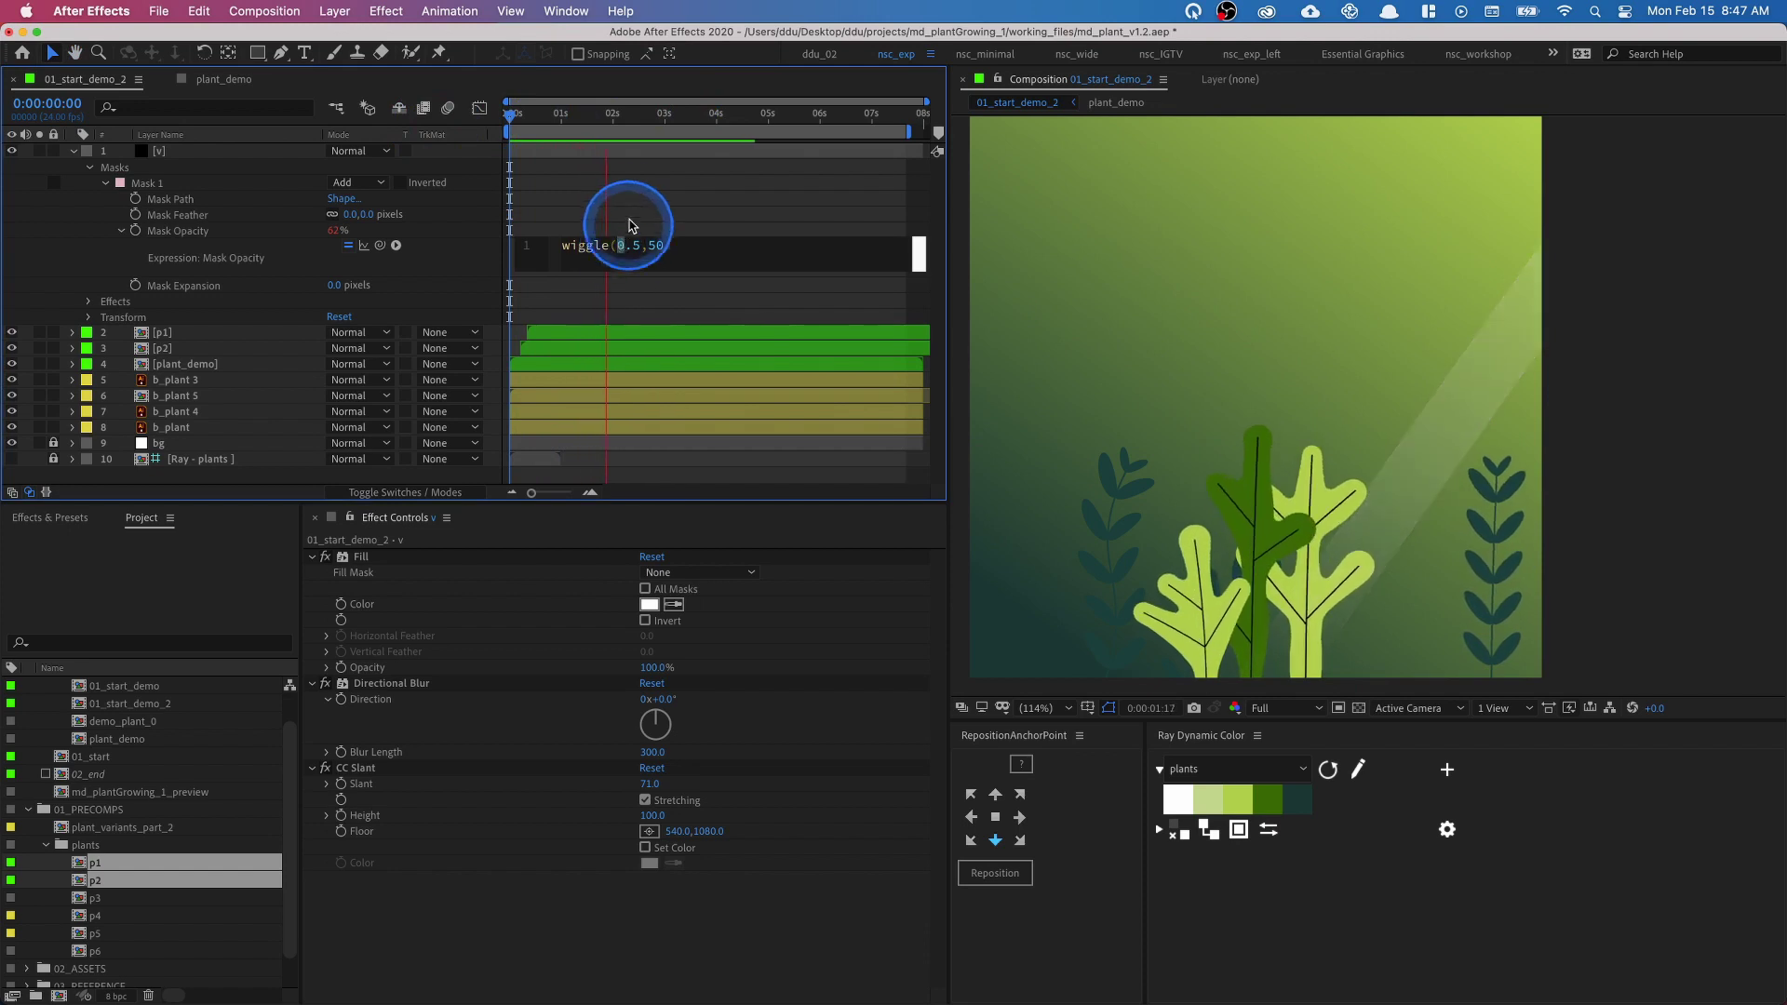
click(635, 211)
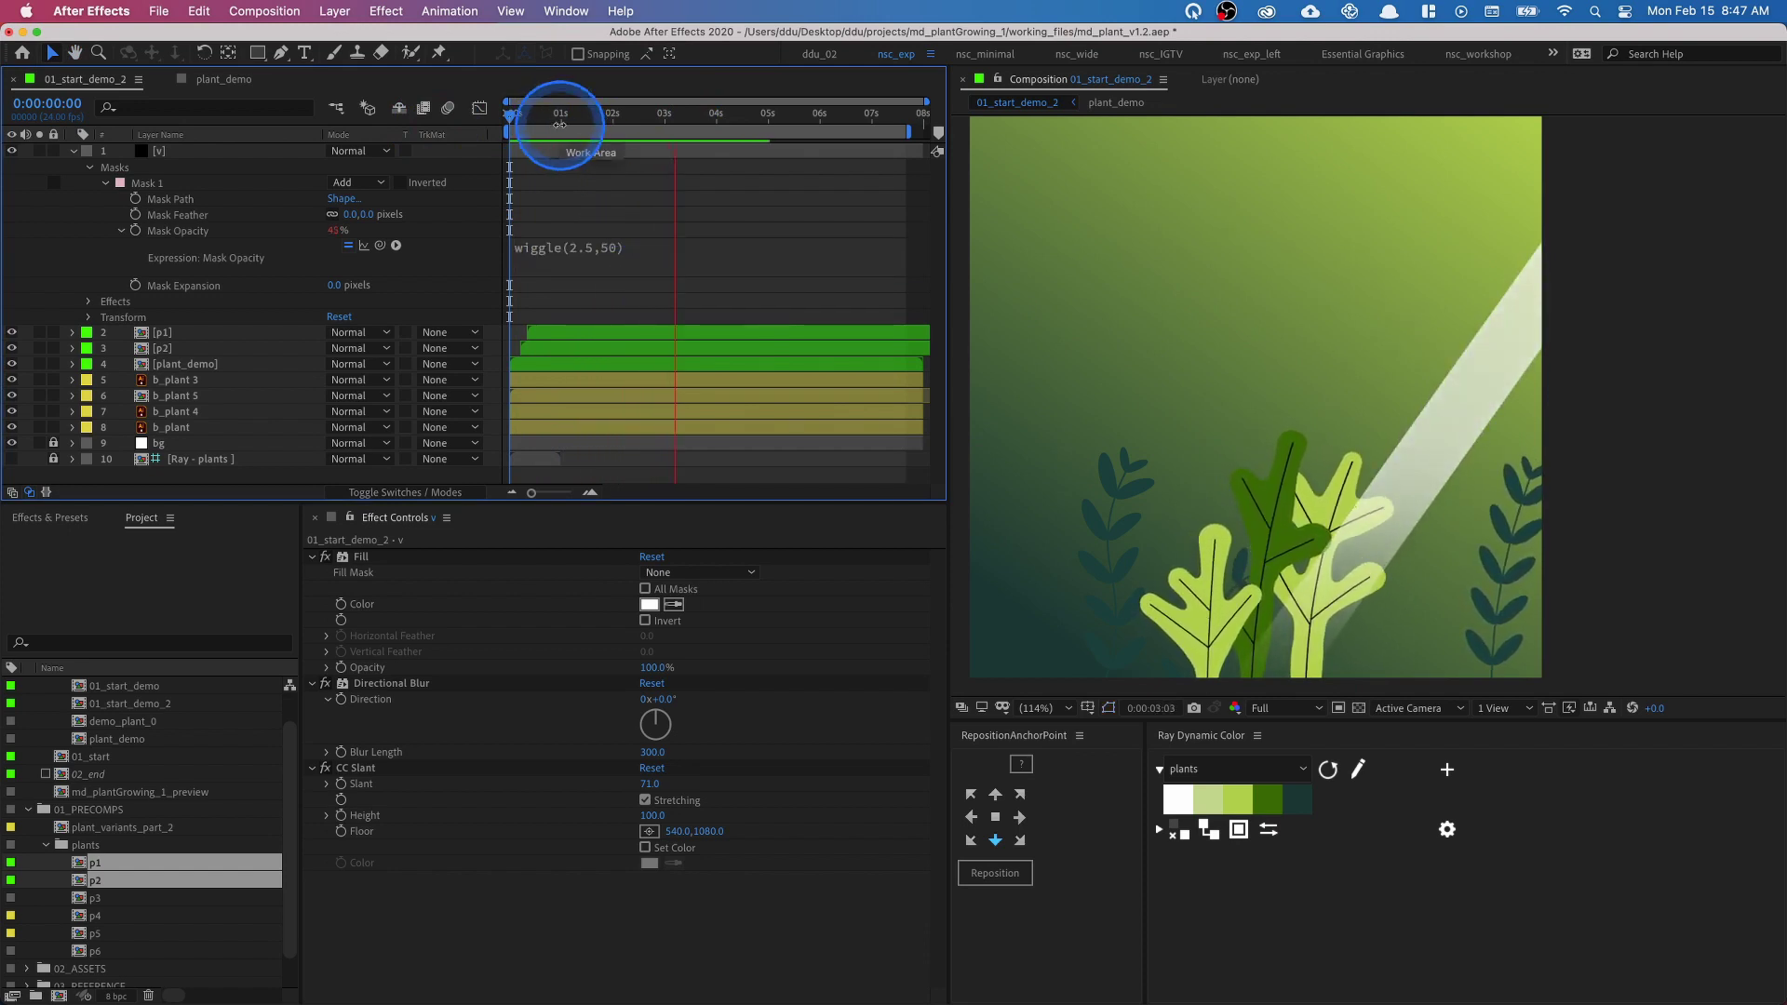
click(600, 244)
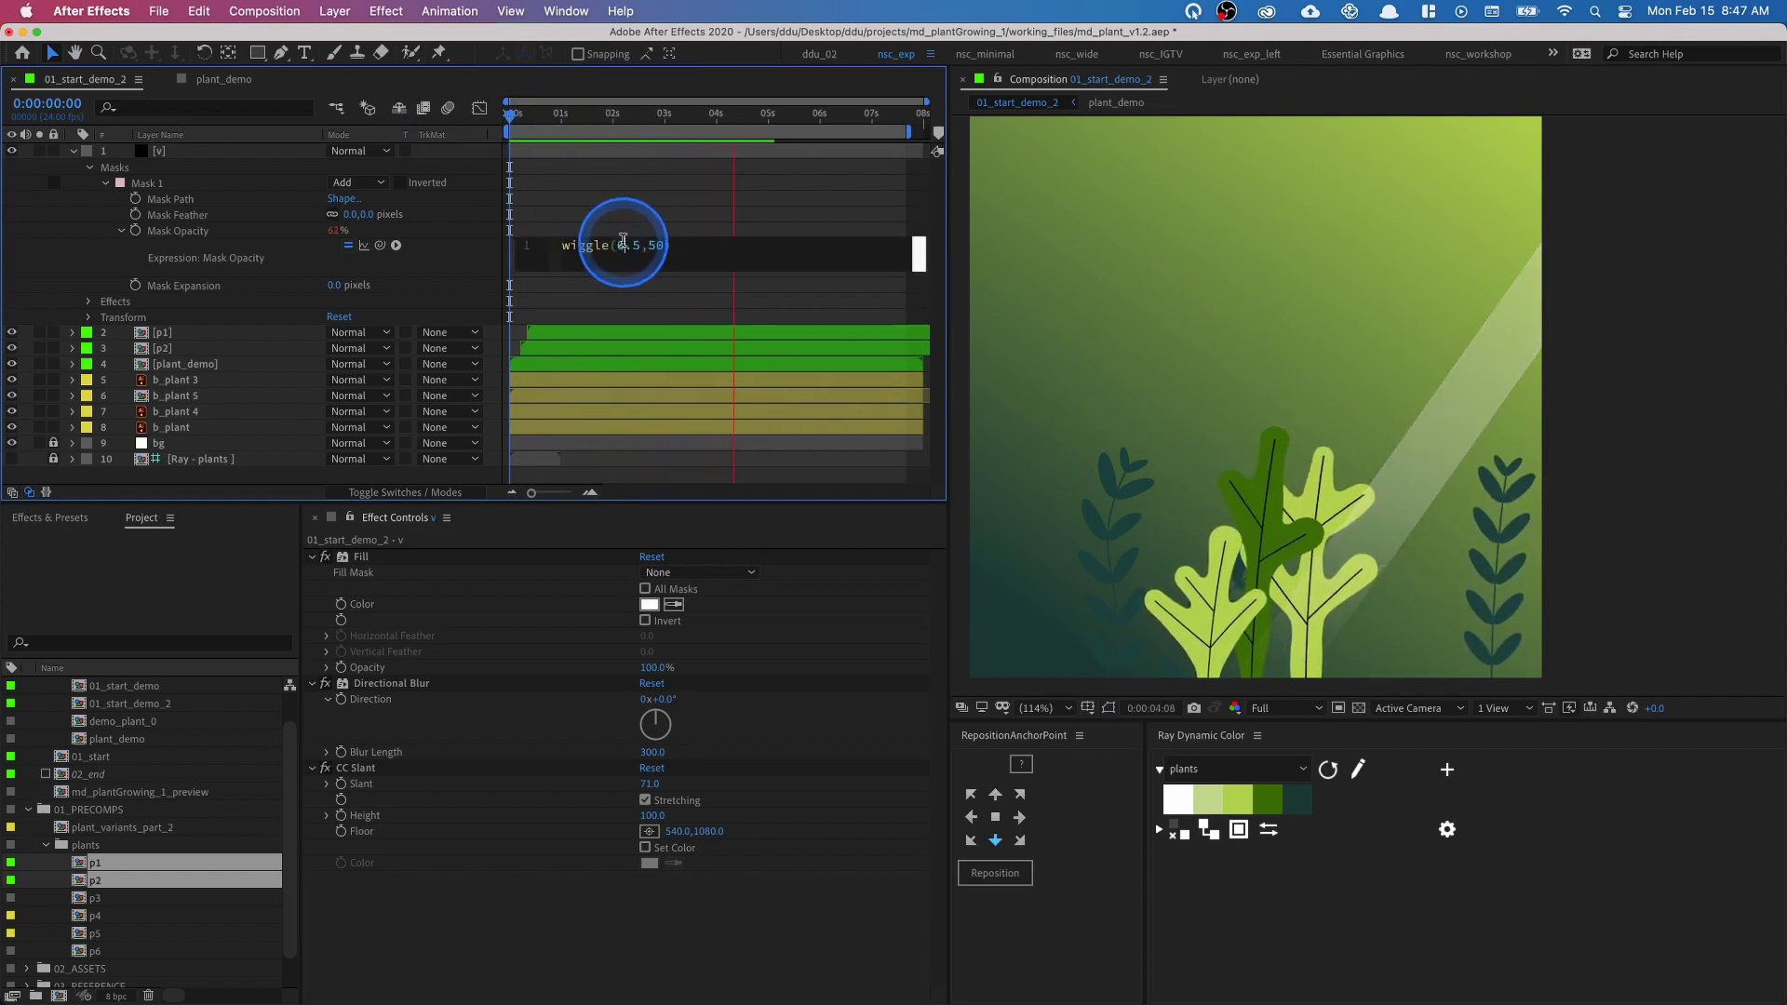
click(624, 243)
key(BackSpace)
text(0)
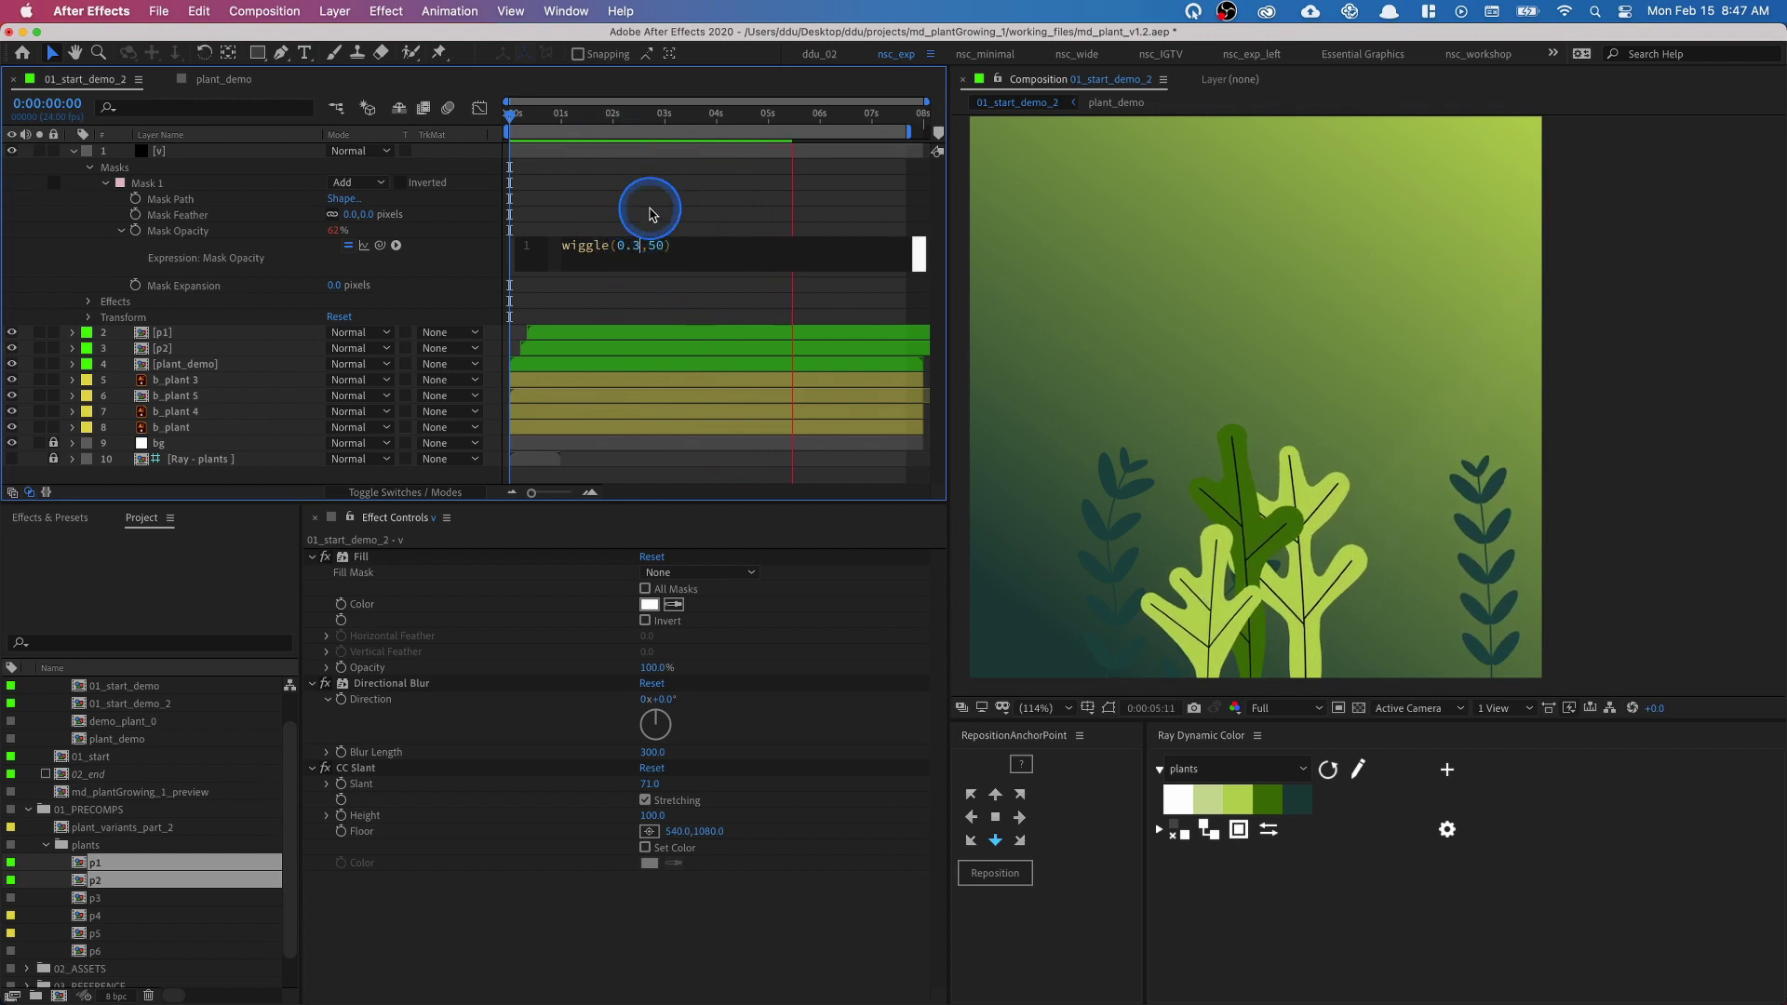
click(121, 229)
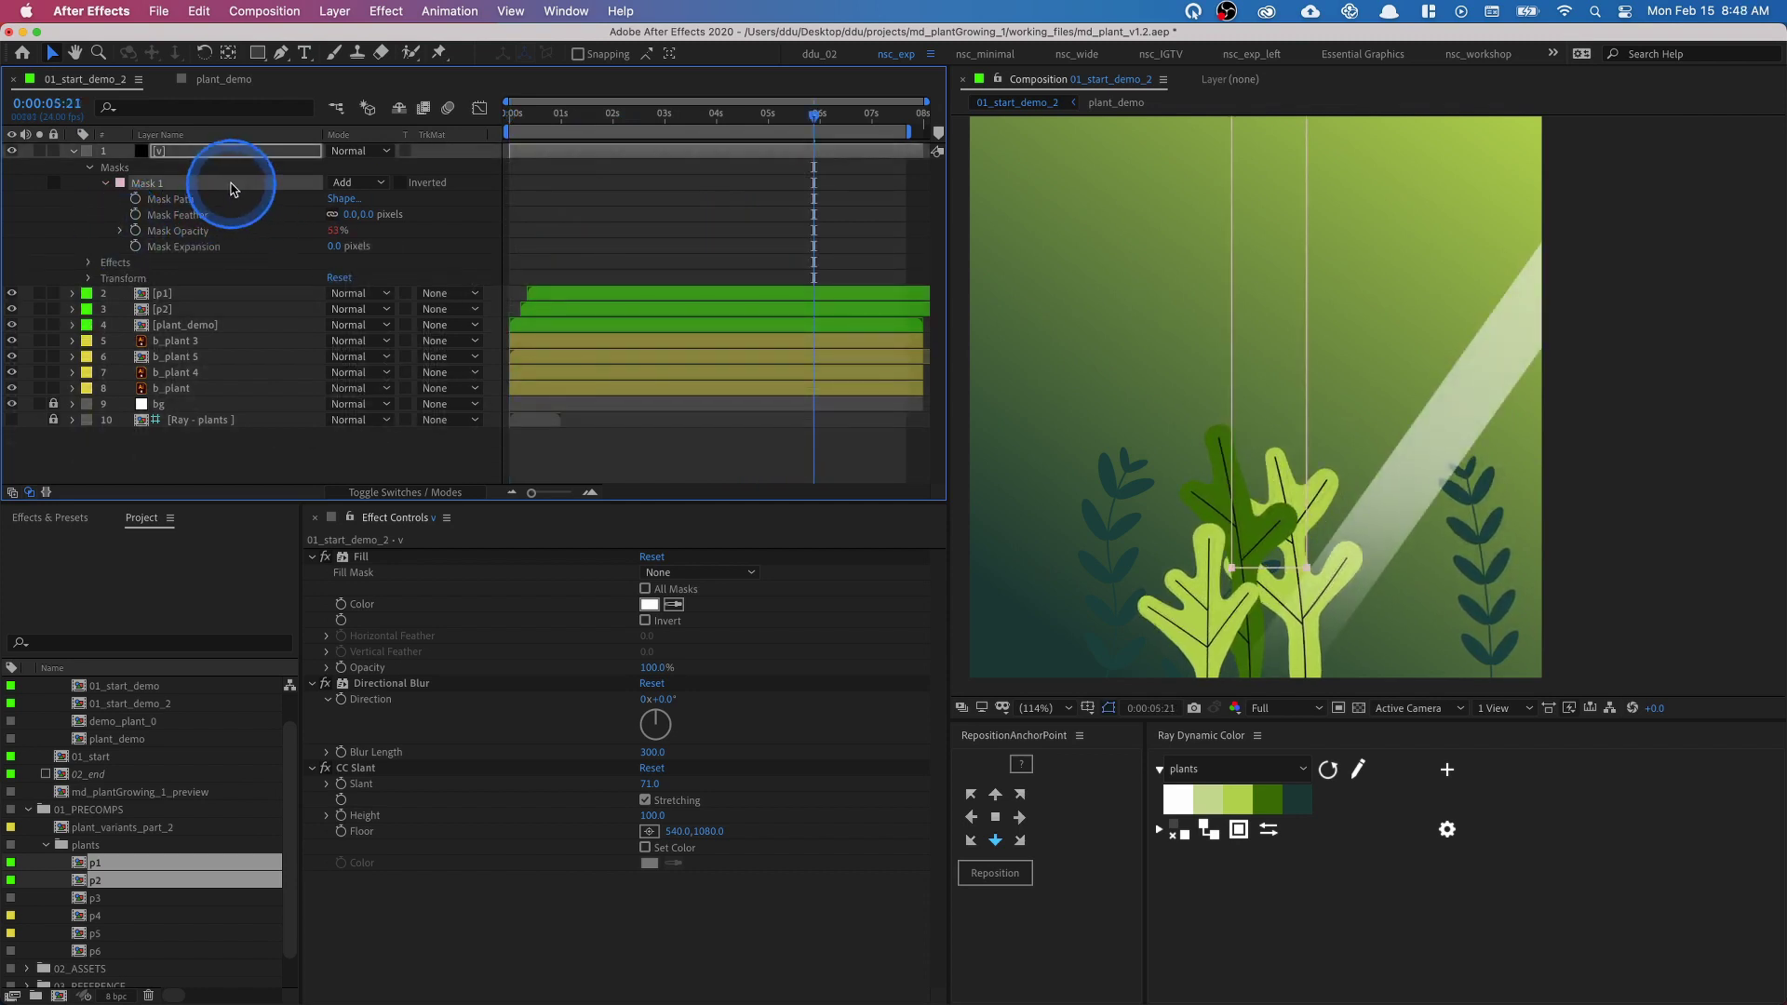
- Duplicate Mask 1 on the v solid, and shift and widen the copy into a broader ray beside the first
key(super+d)
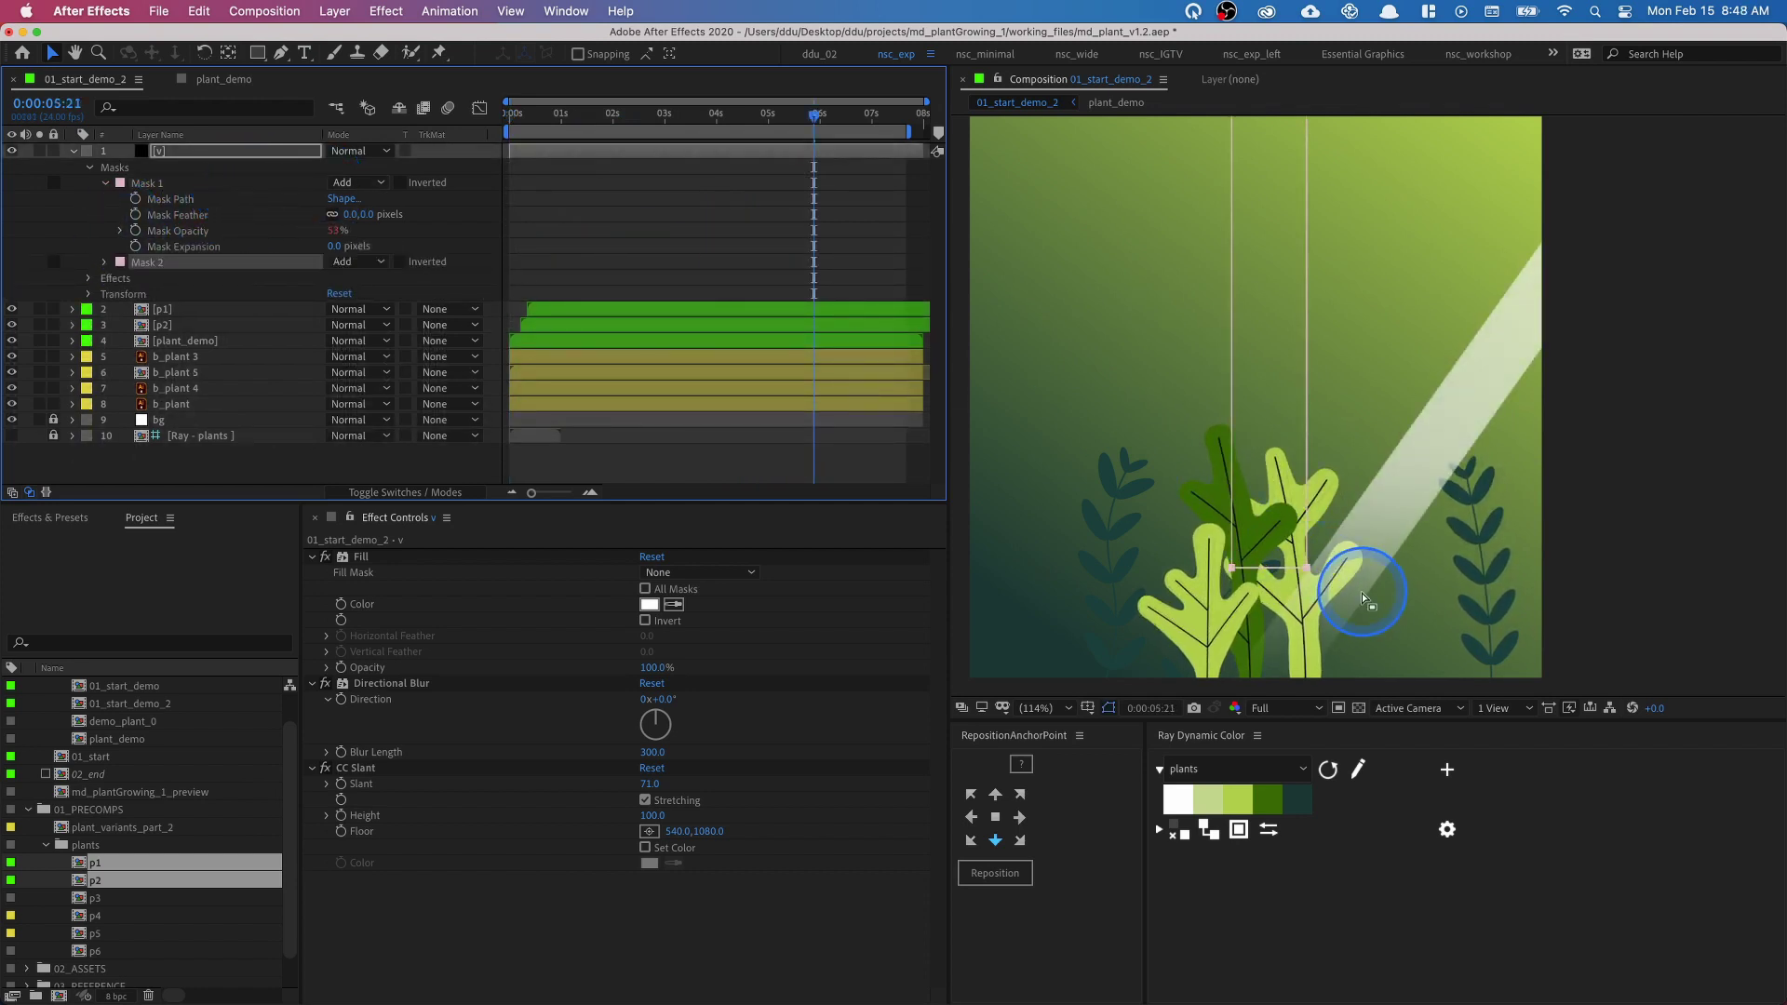
click(1310, 568)
drag(1255, 453, 1133, 431)
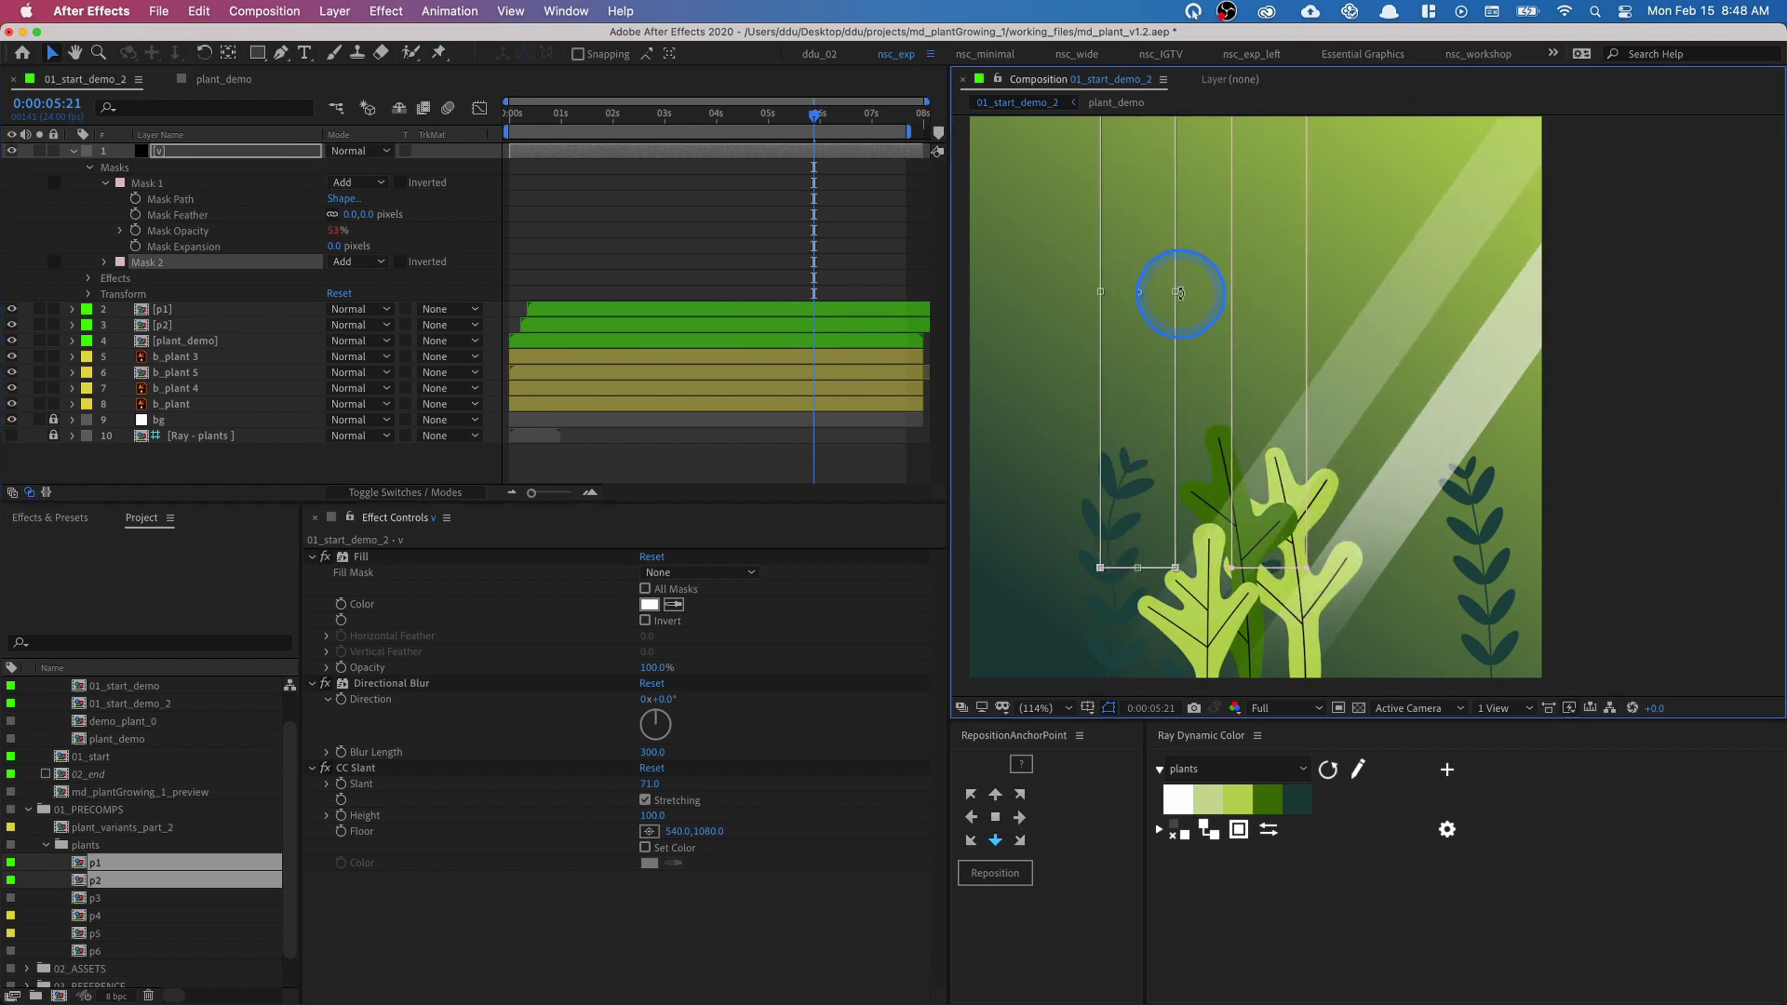
drag(1181, 296, 1272, 304)
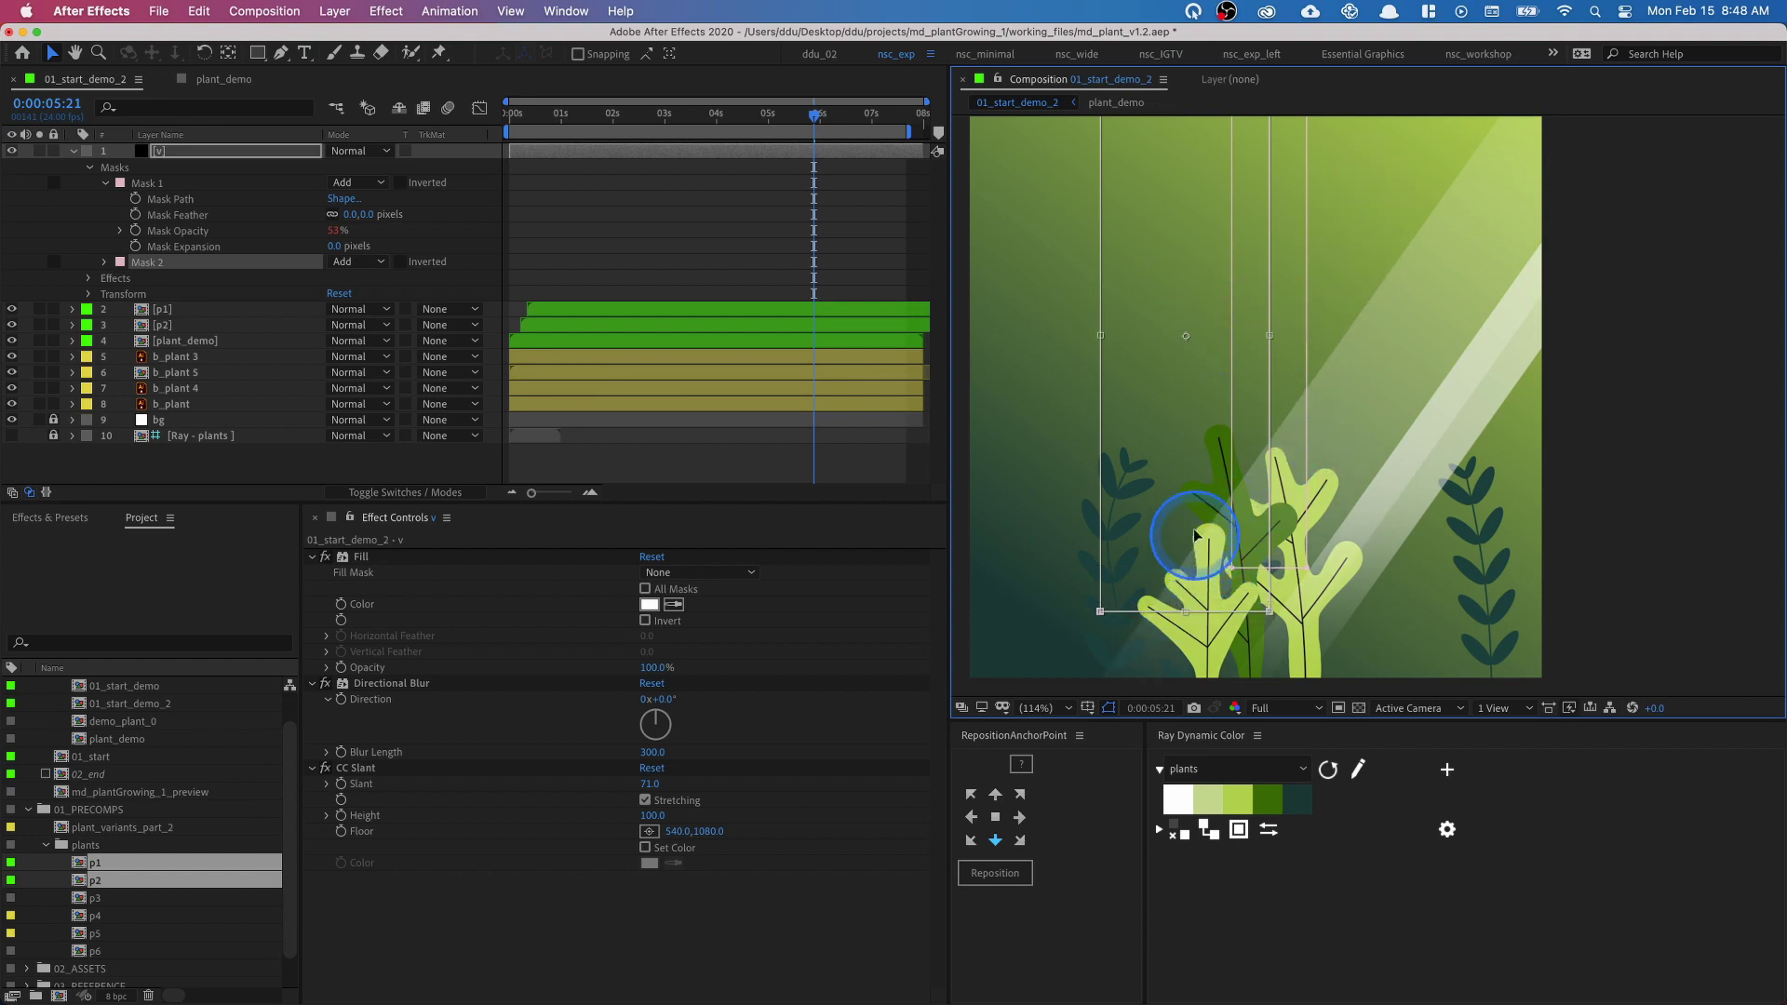
- Duplicate the wide mask, narrow the copy and place it slightly lower inside the broad ray
key(super+d)
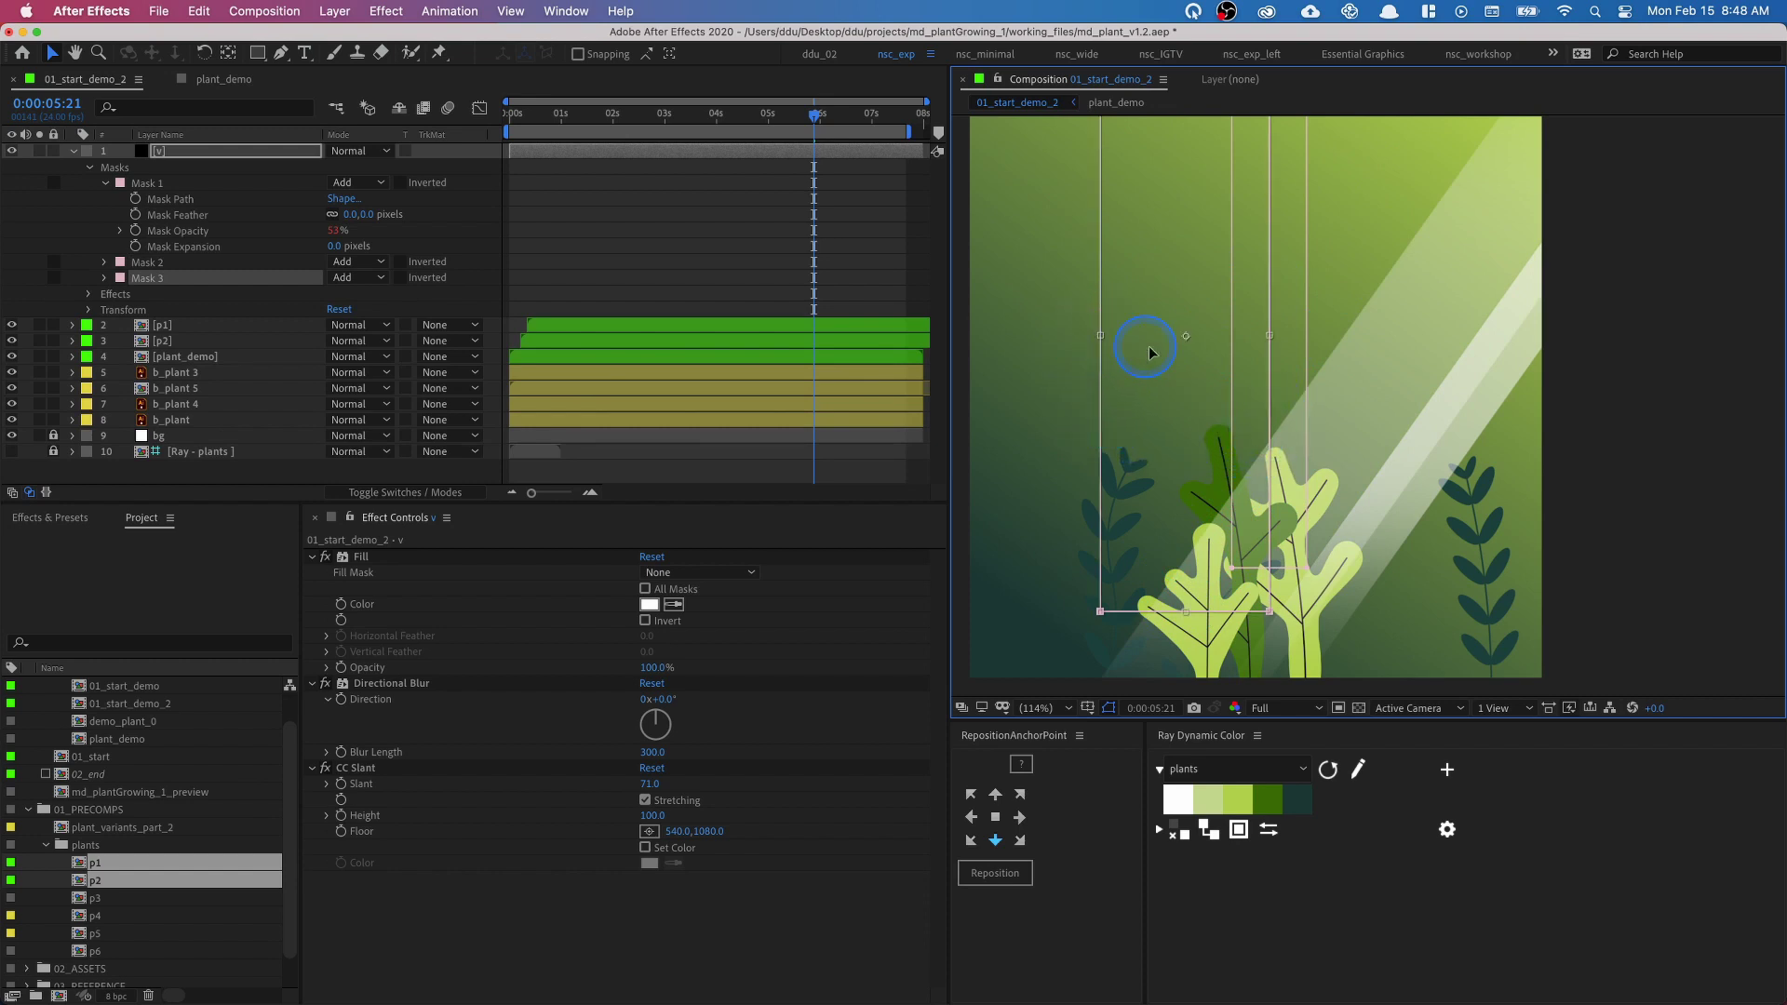
drag(1151, 352, 1198, 365)
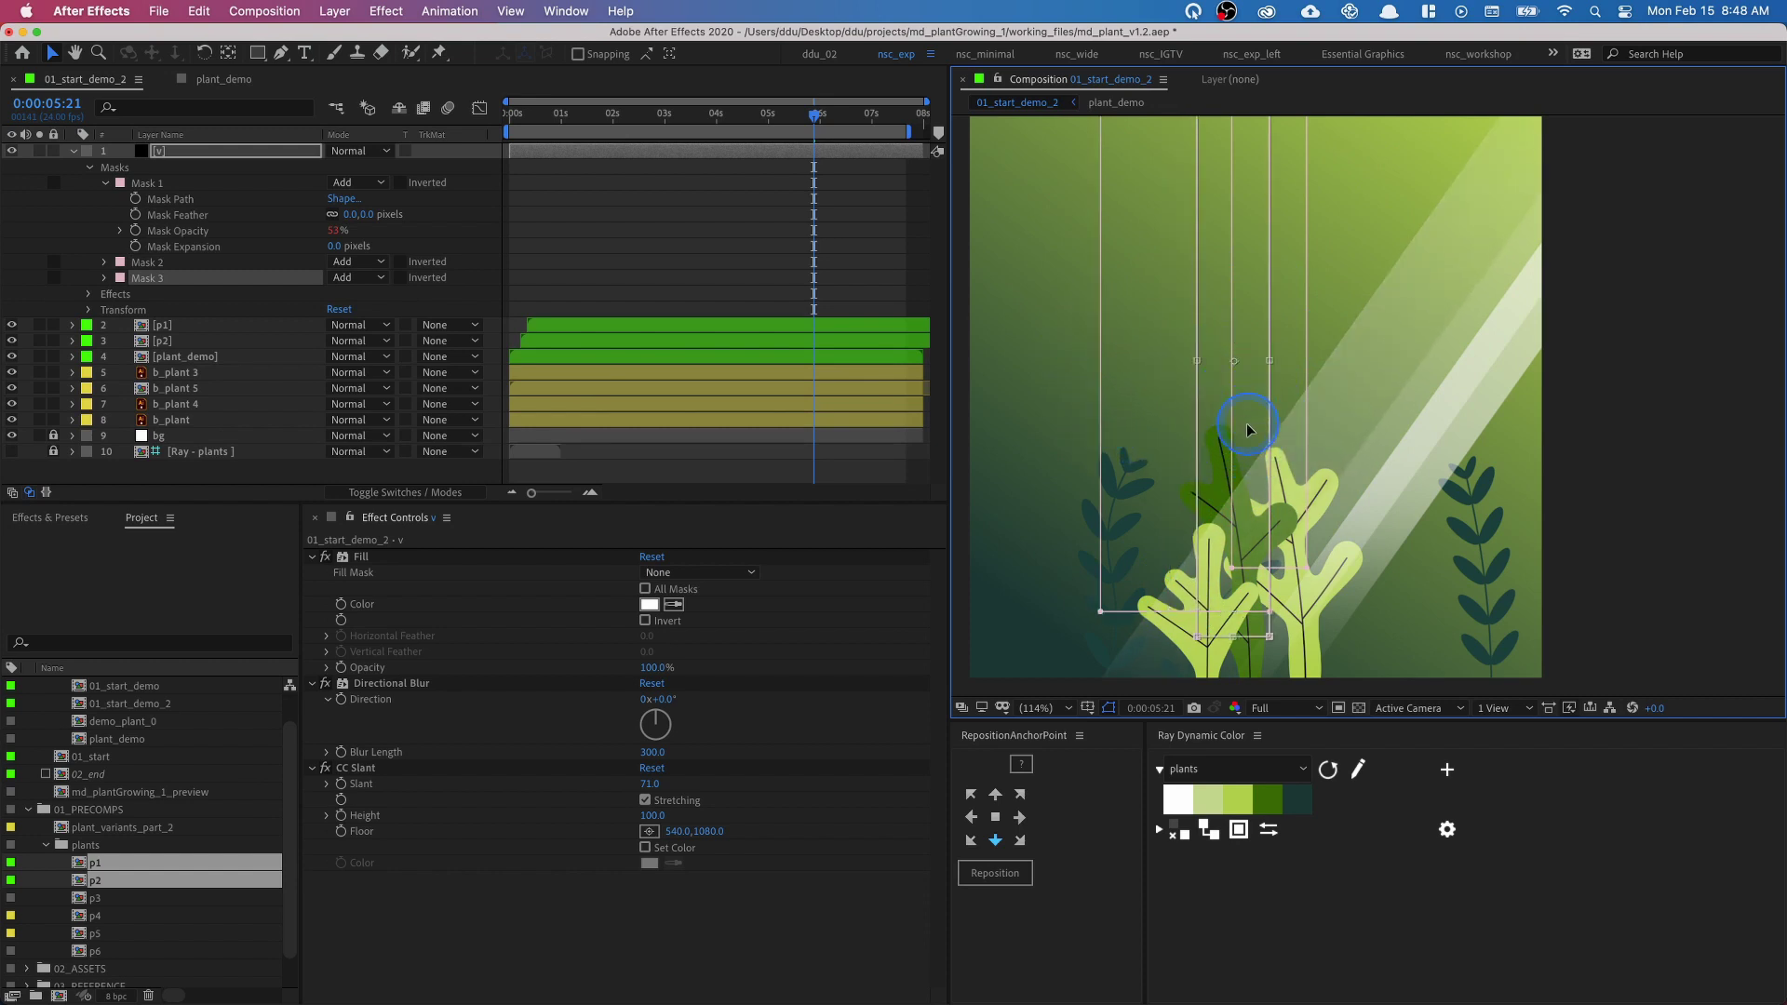
drag(1252, 428, 1194, 440)
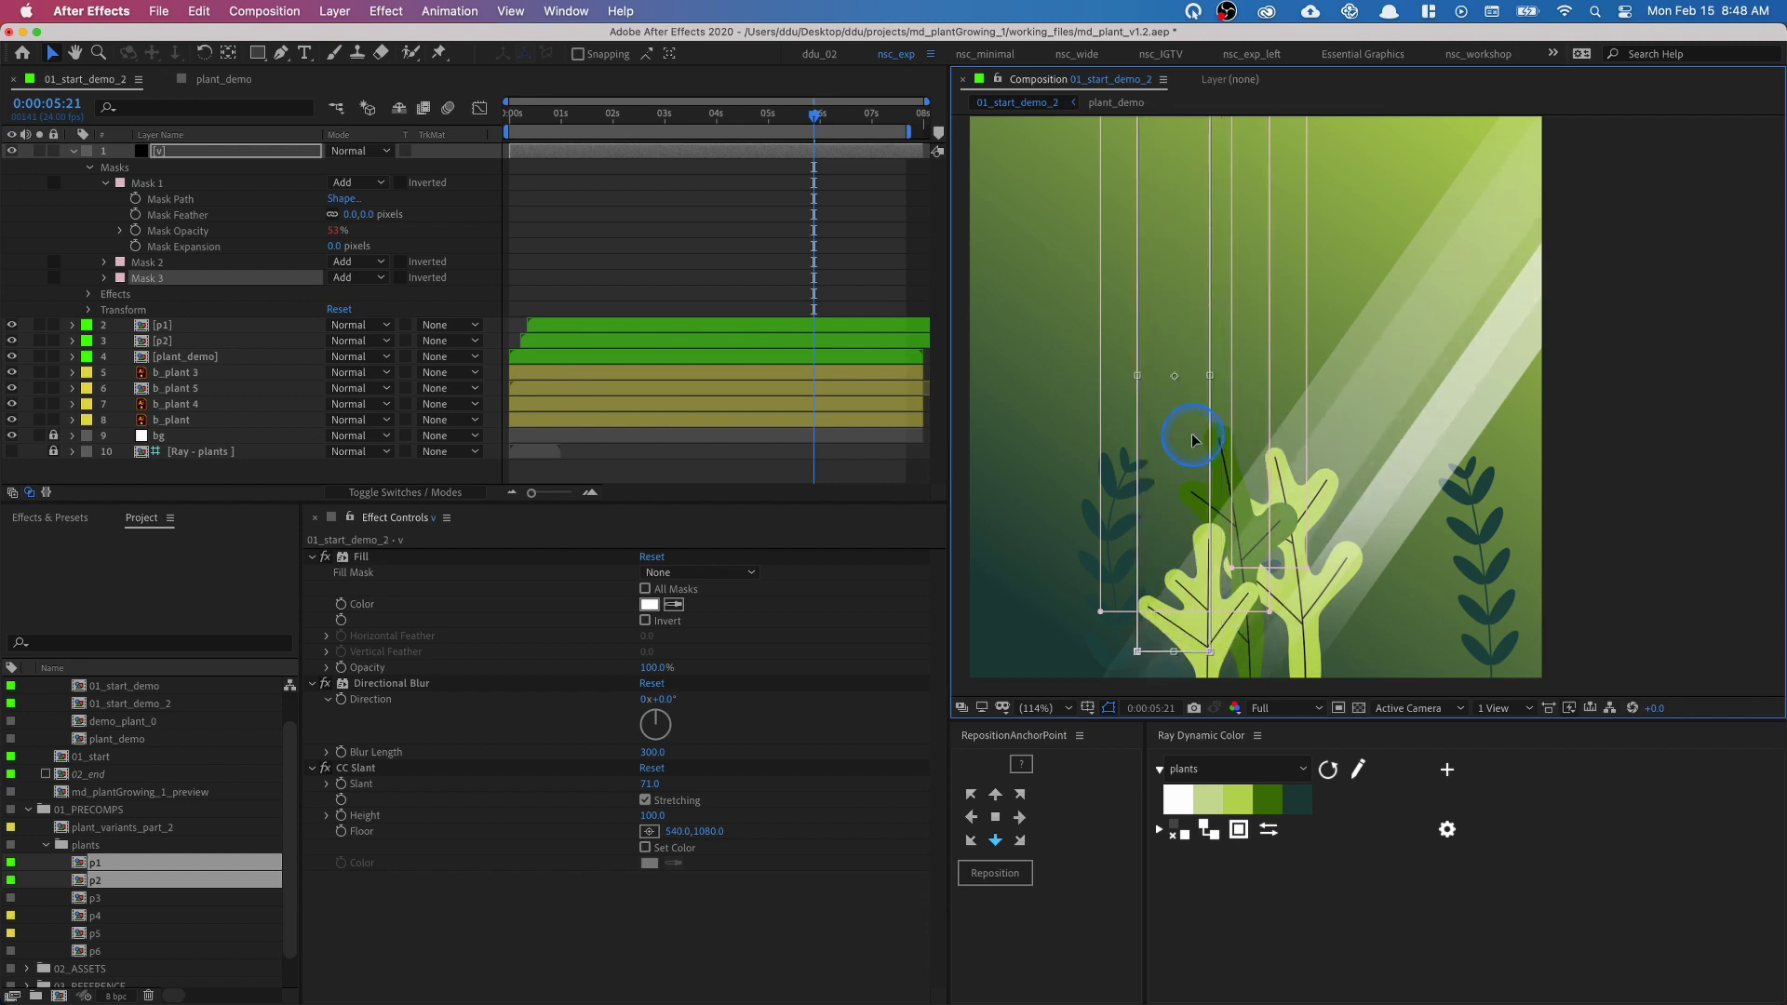
drag(1208, 377, 1185, 383)
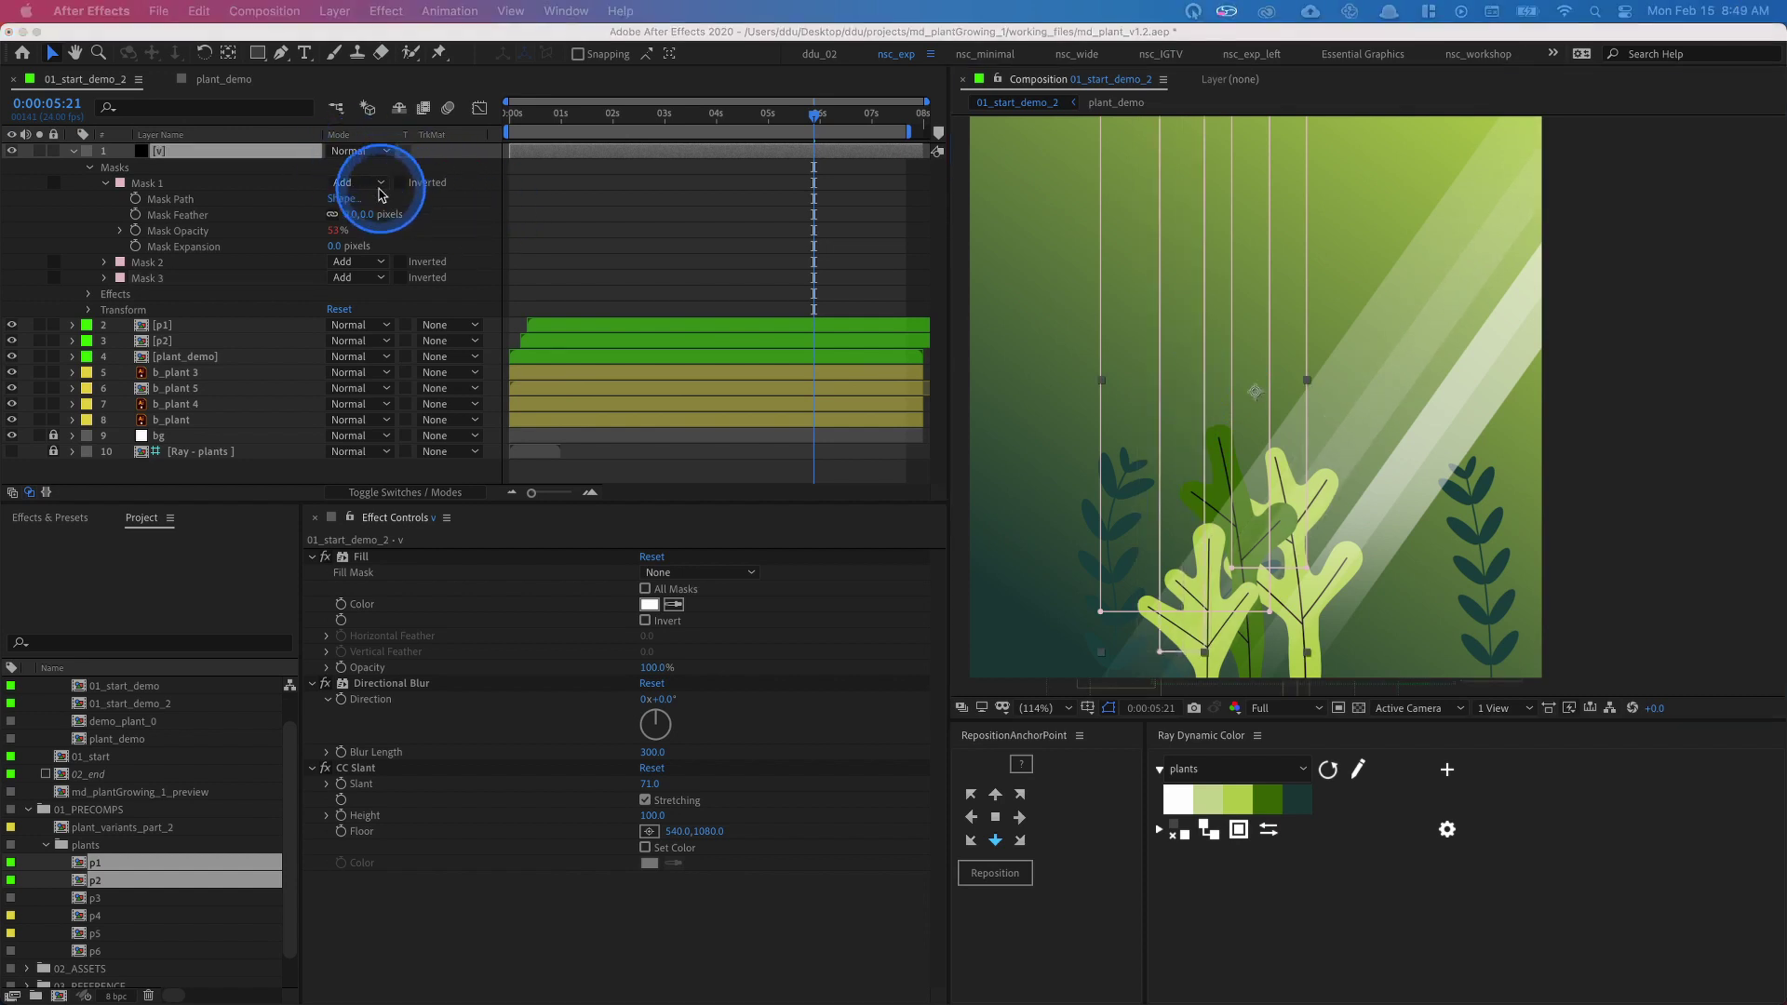
- Try the Add and Screen blending modes on the v light ray layer to compare their look over the plants
click(365, 153)
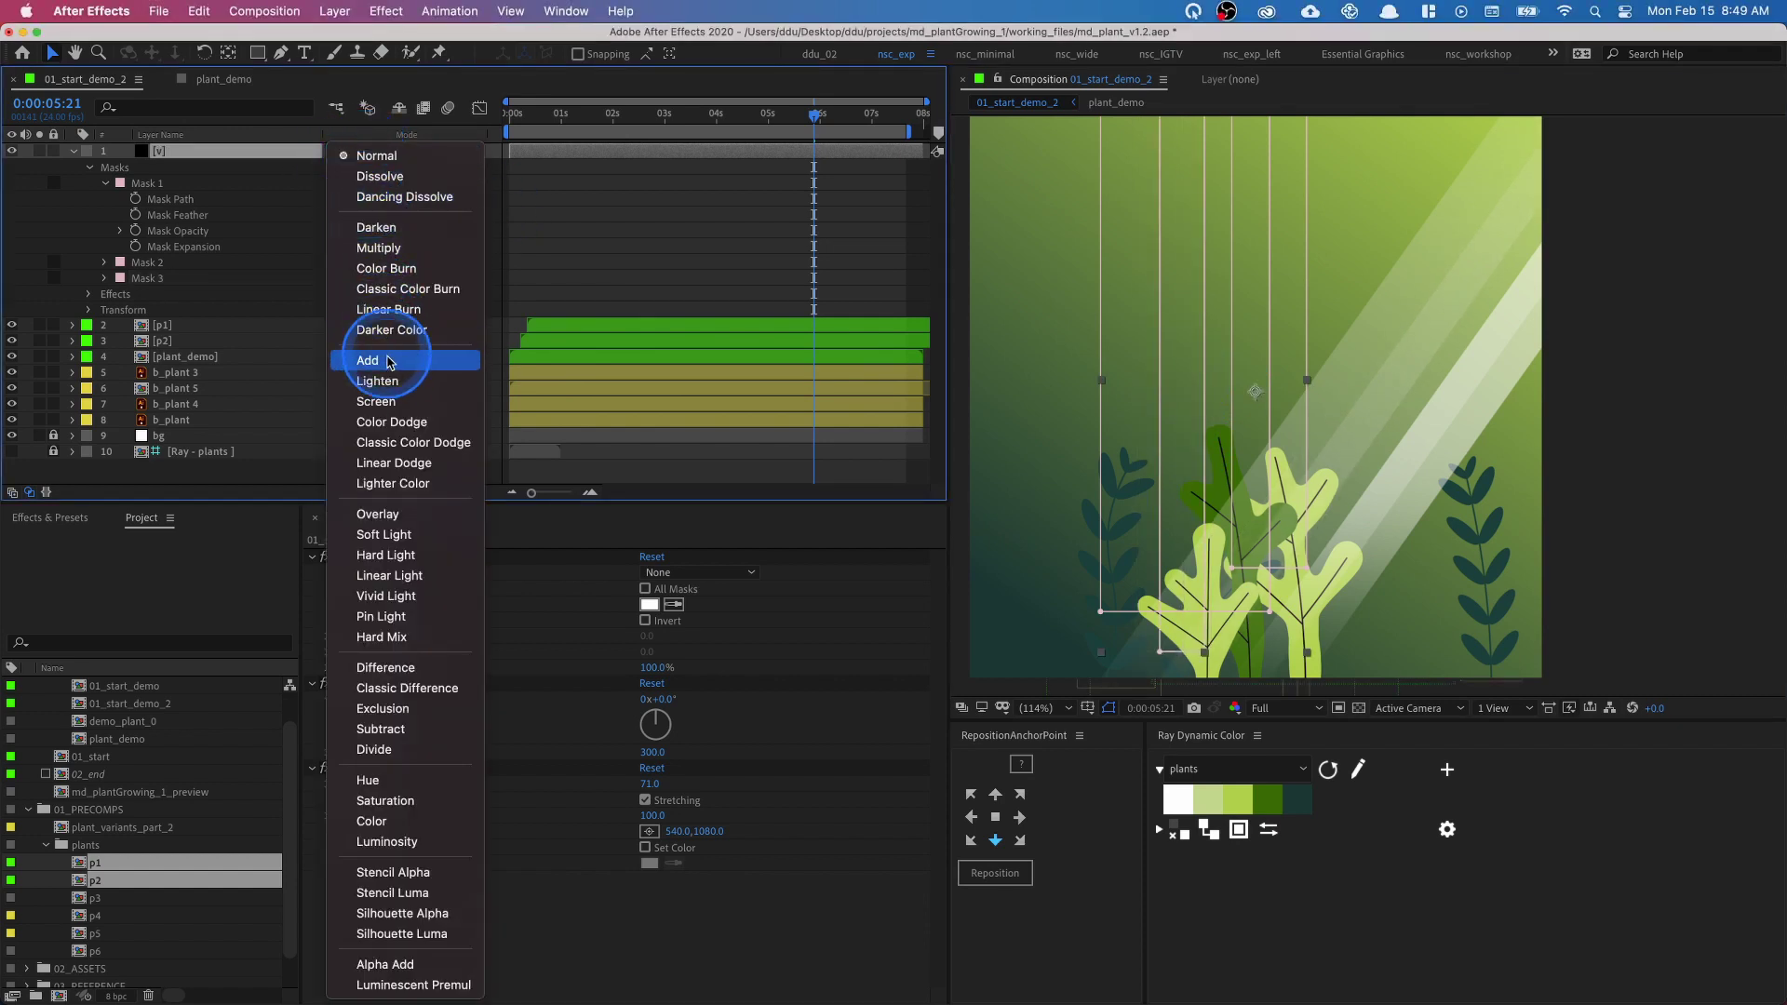
click(389, 363)
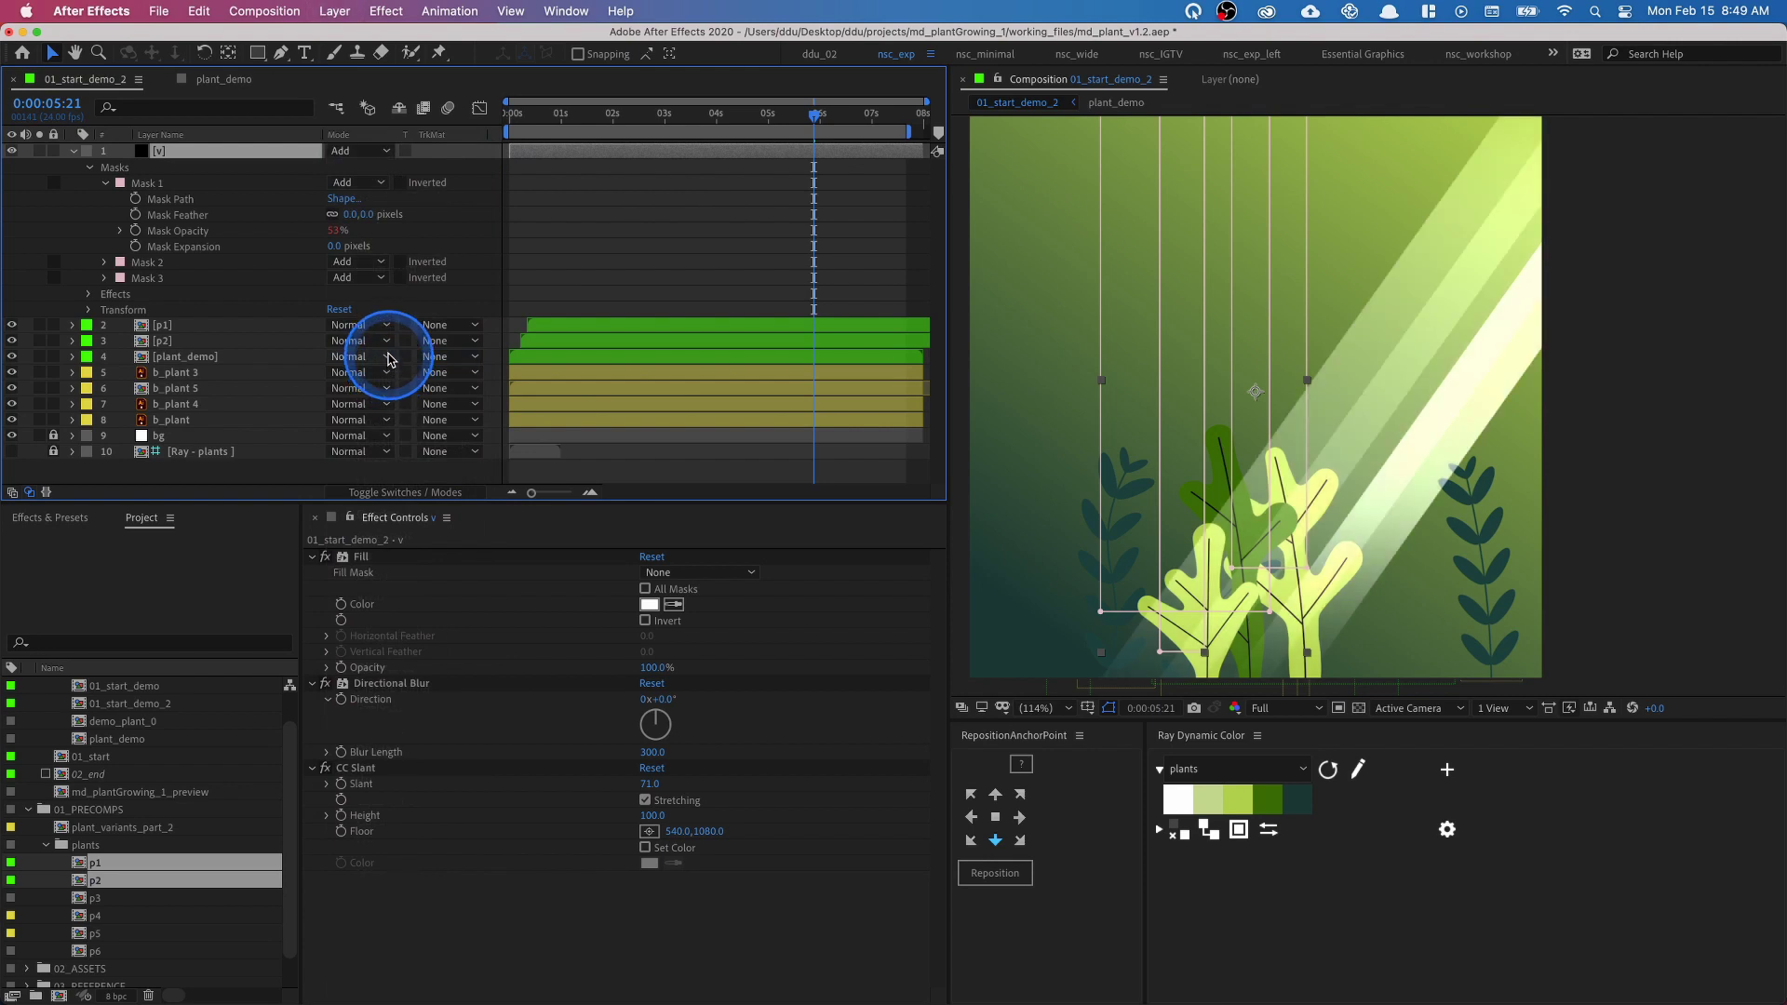
click(358, 151)
click(376, 401)
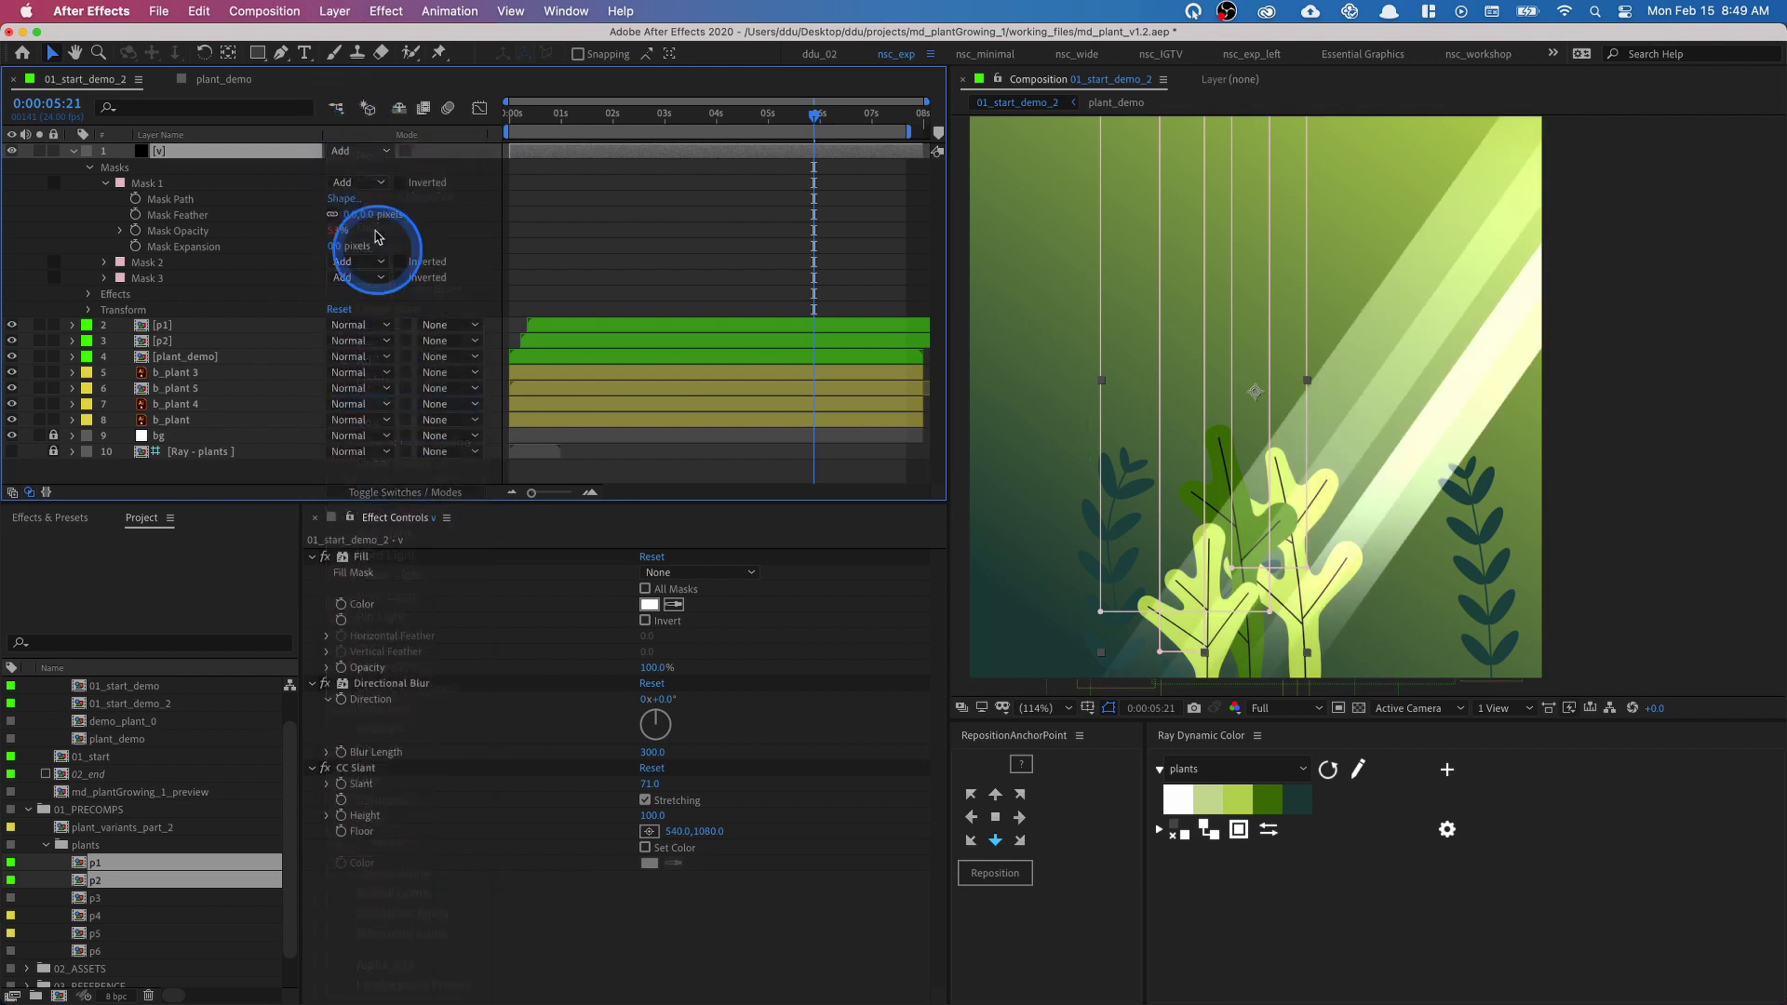
click(351, 155)
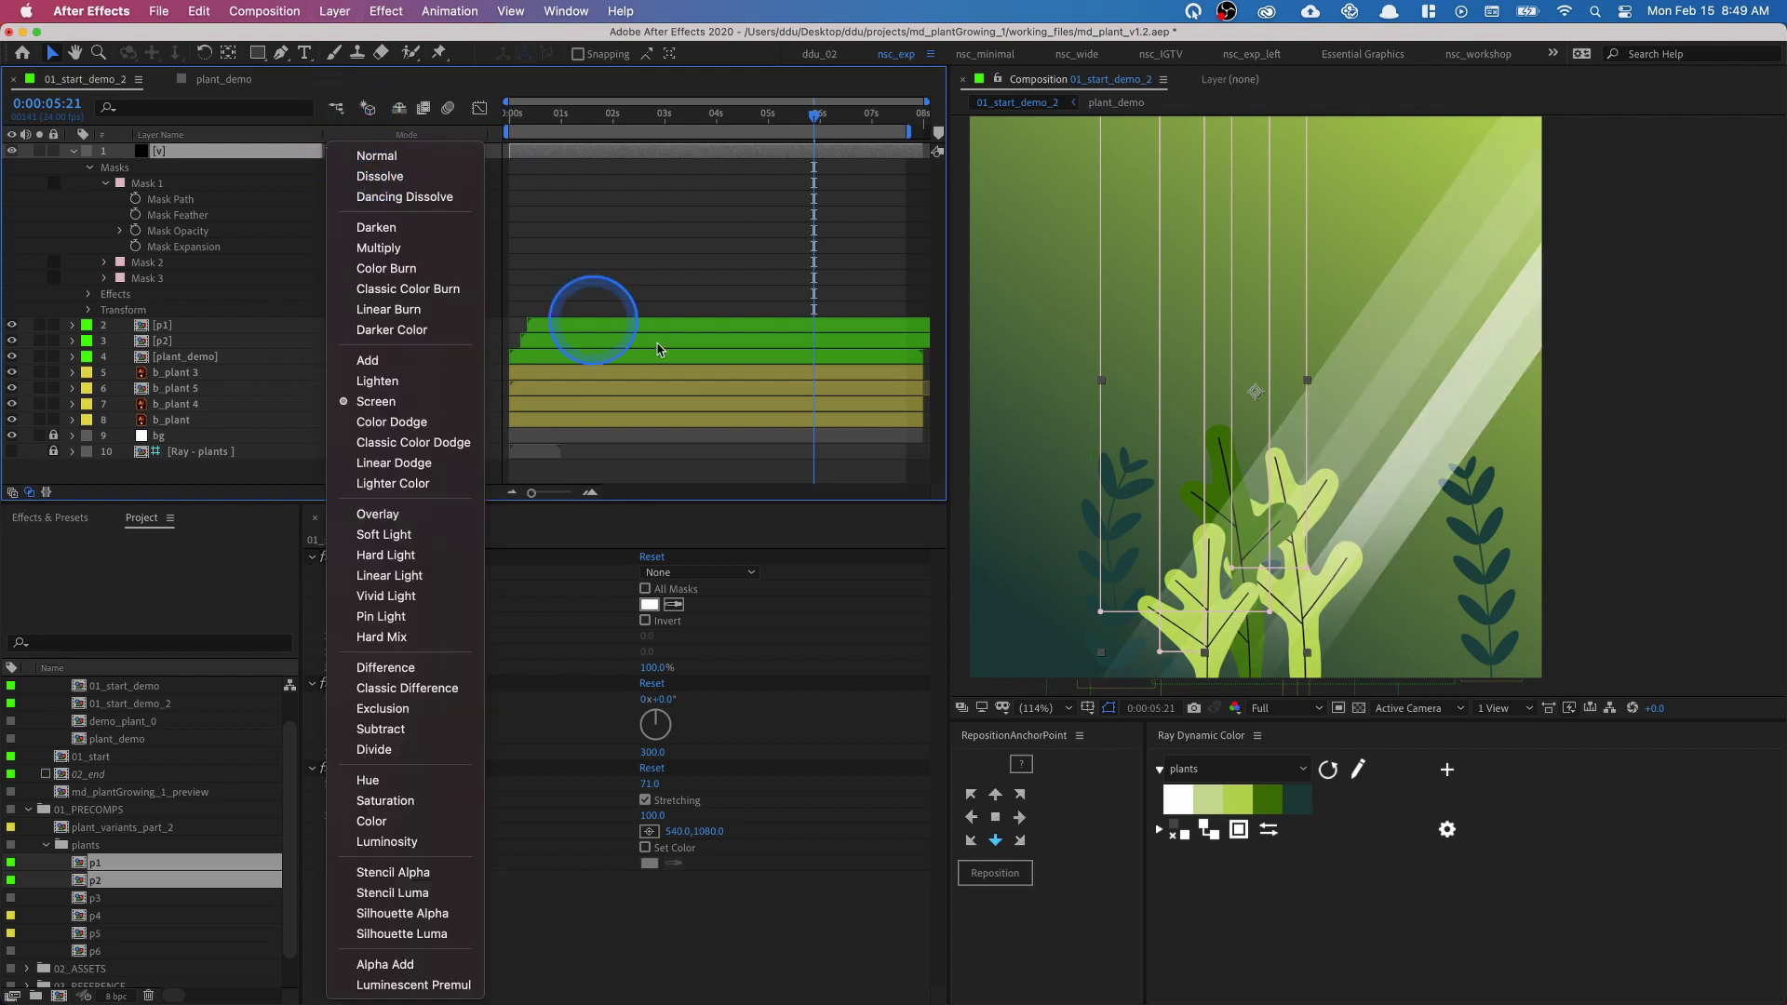
click(1531, 438)
key(space)
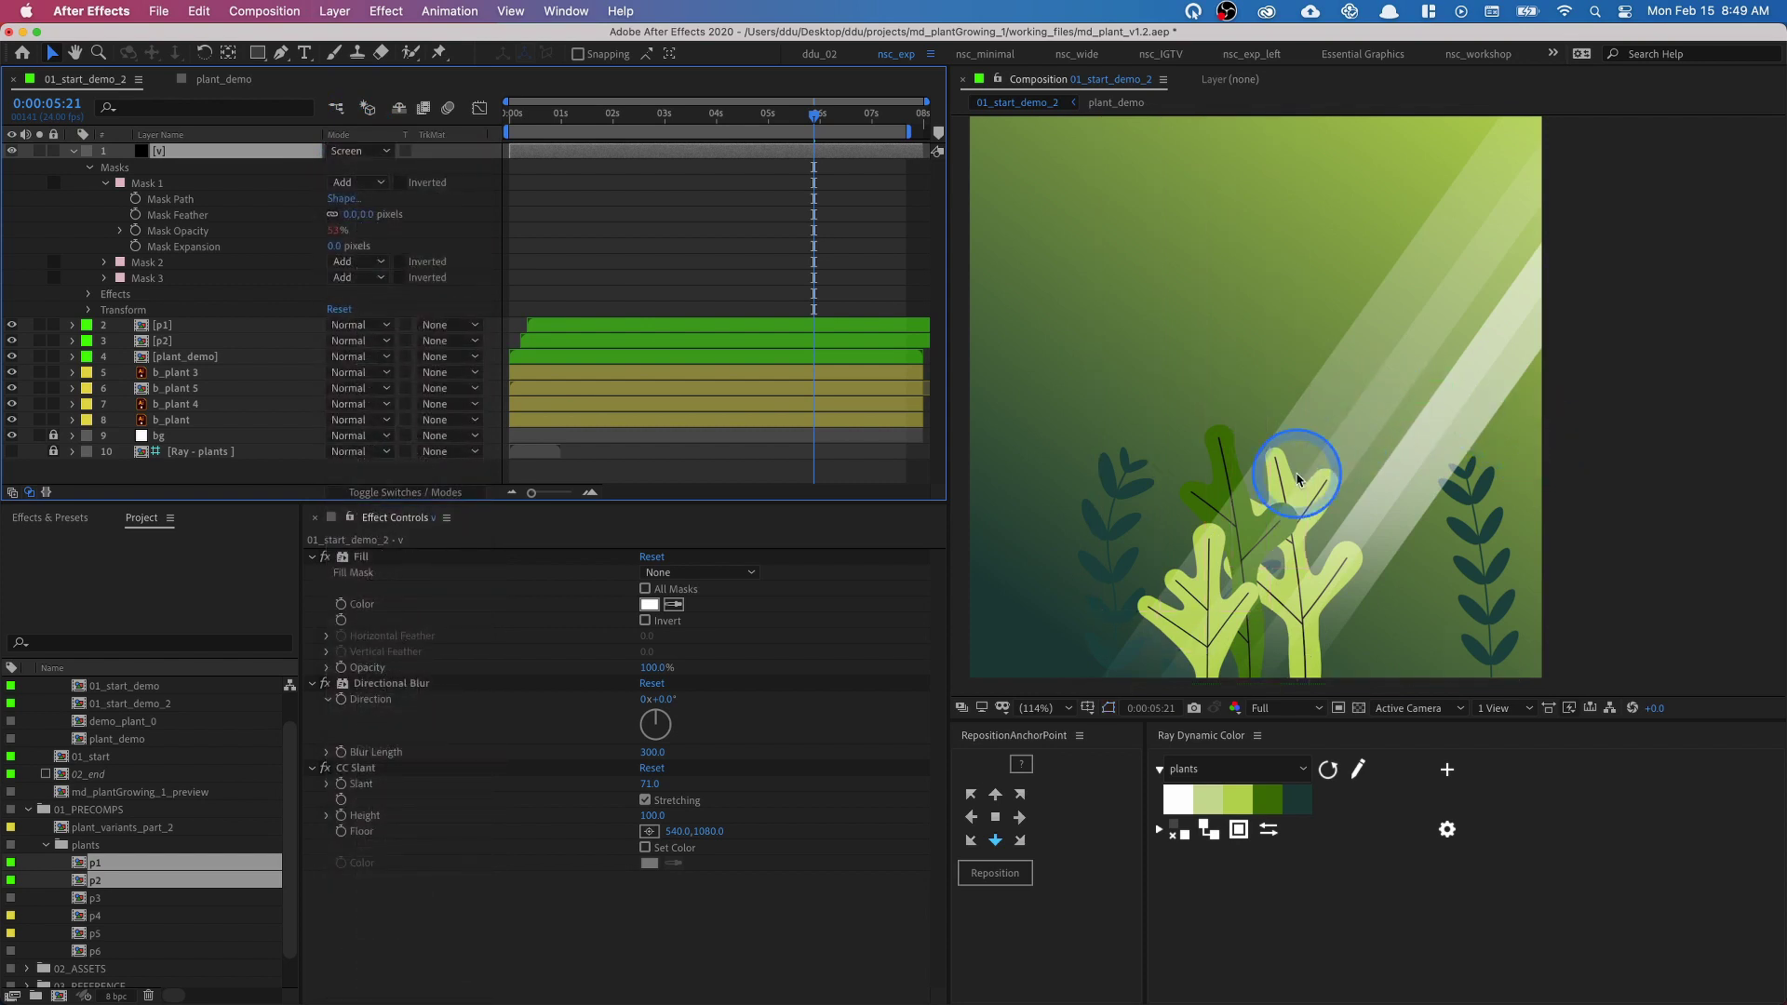
drag(1301, 438, 1321, 438)
drag(1474, 326, 1461, 326)
drag(1324, 289, 1372, 308)
- Set the v light ray layer's blending mode to Add and its opacity to 50%
click(377, 153)
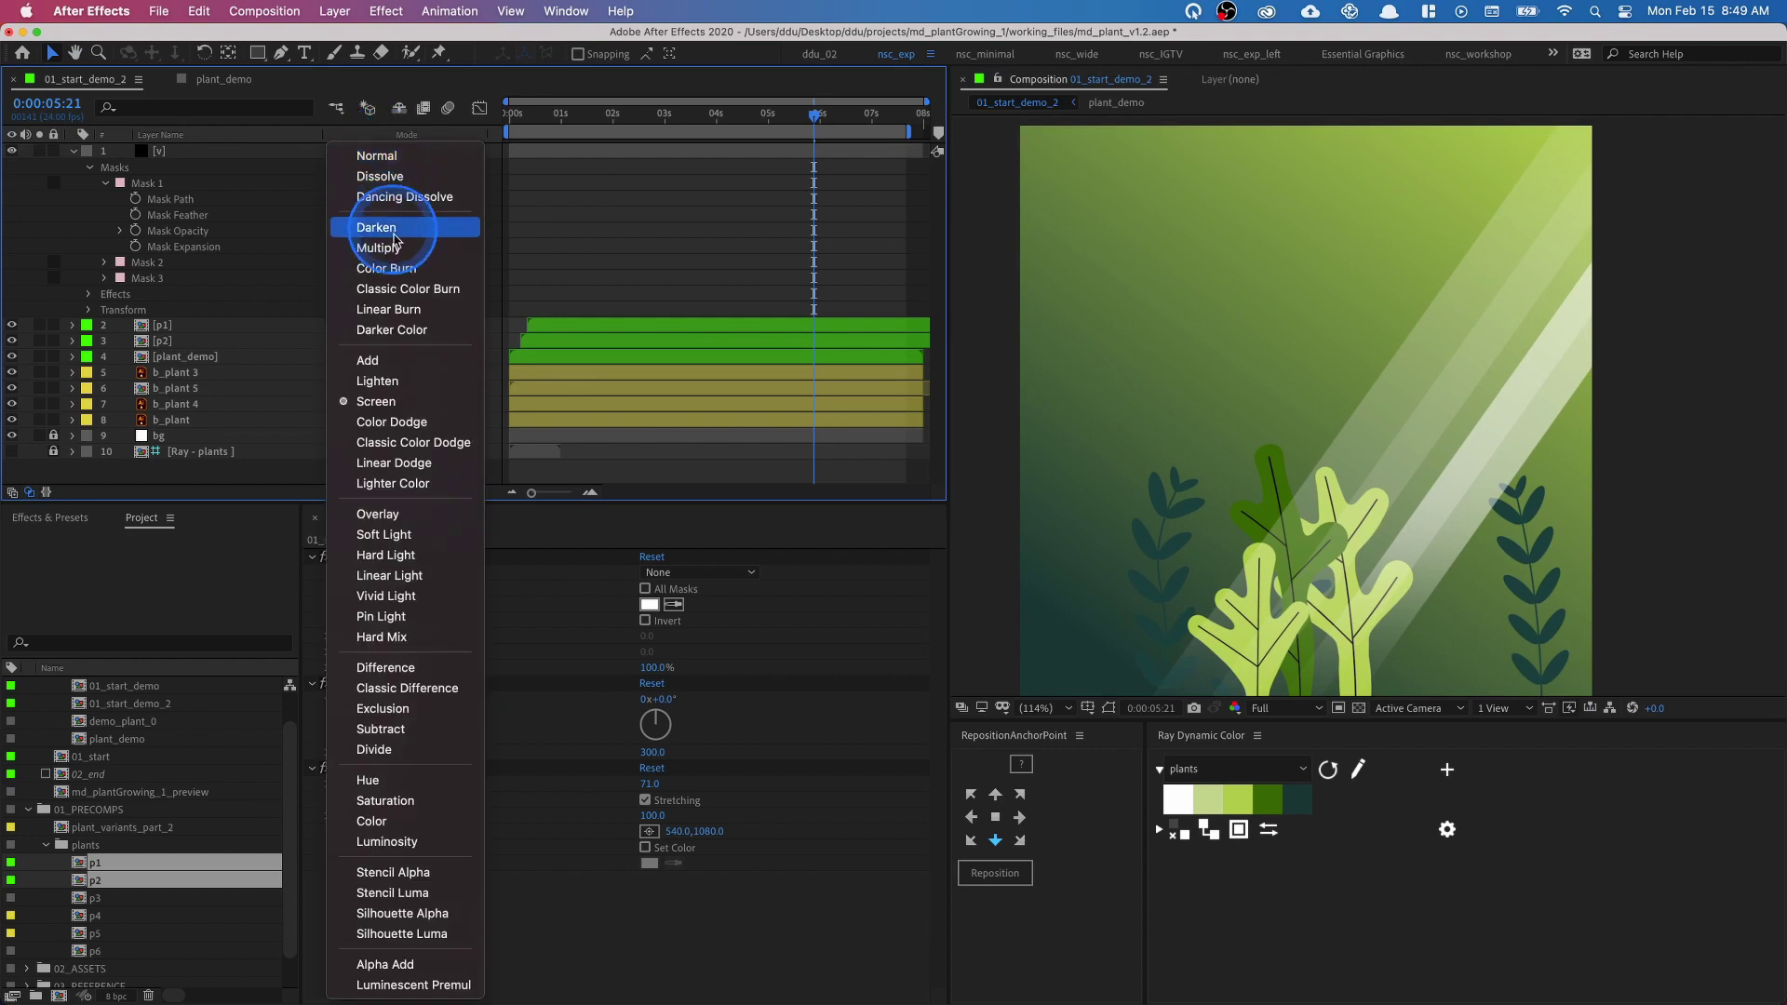
click(292, 238)
click(286, 170)
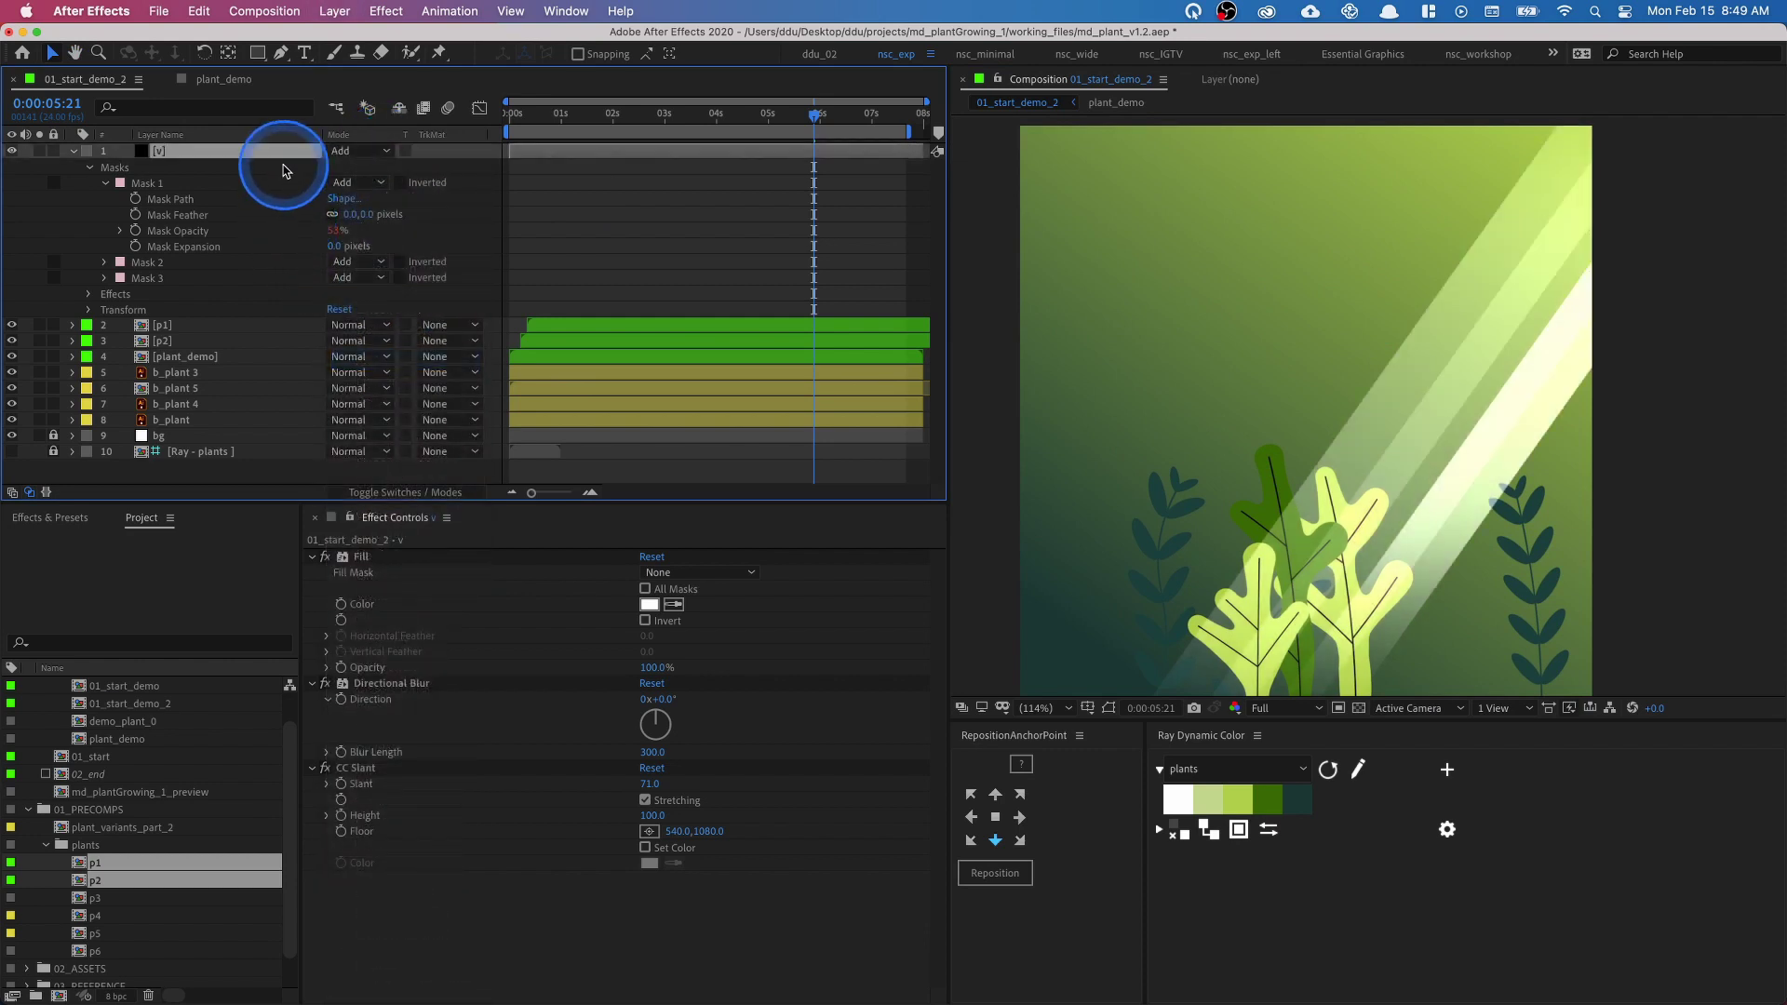
key(t)
drag(335, 168, 307, 174)
click(337, 168)
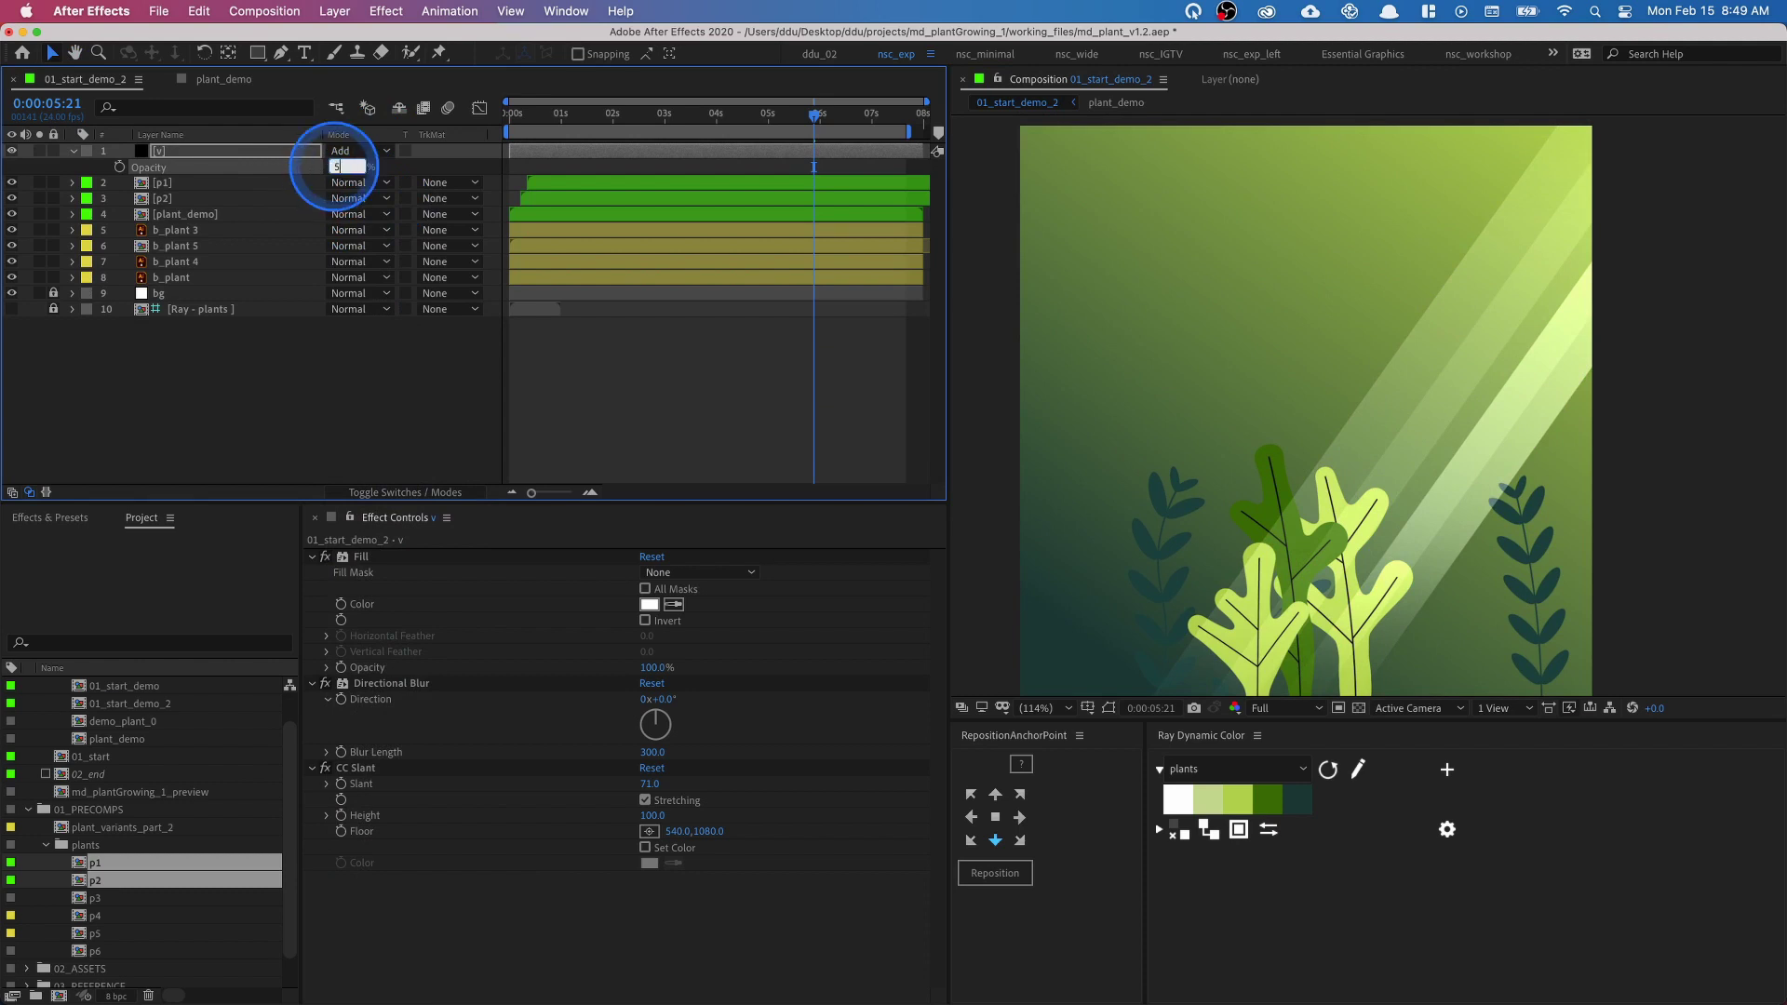
click(263, 152)
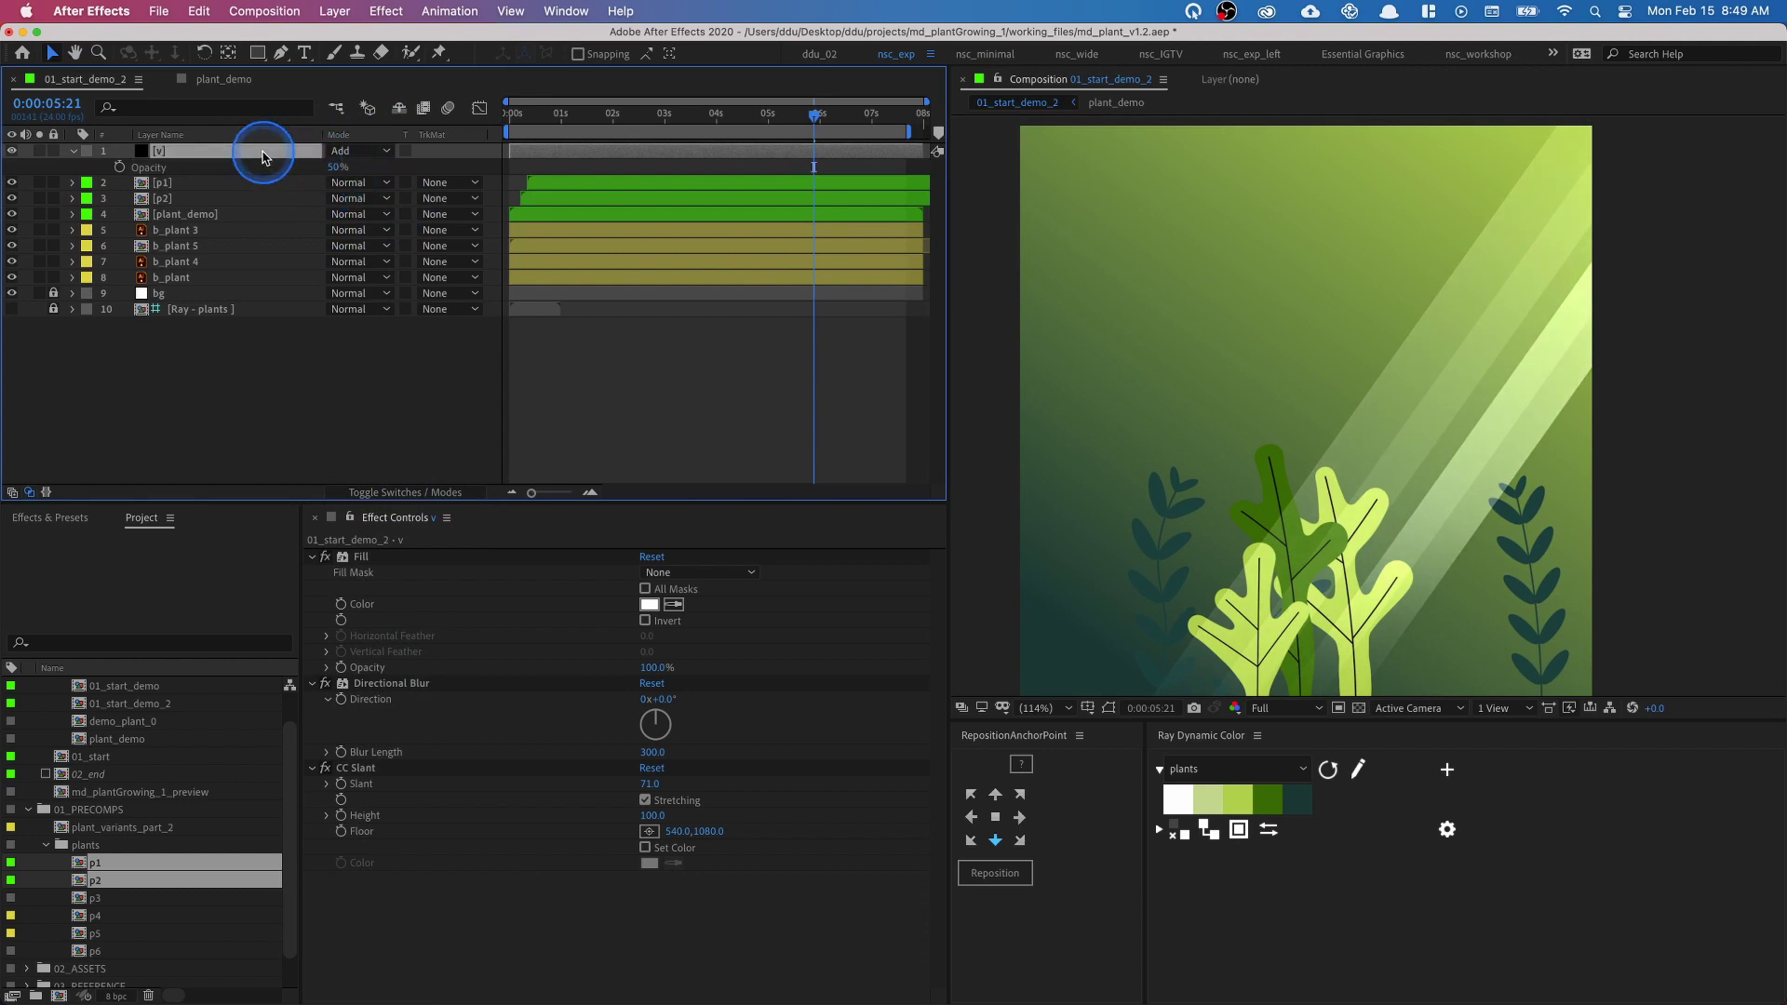
- Duplicate the v layer, place the copy directly above the bg layer and set its blending mode to Soft Light
key(super+d)
click(199, 156)
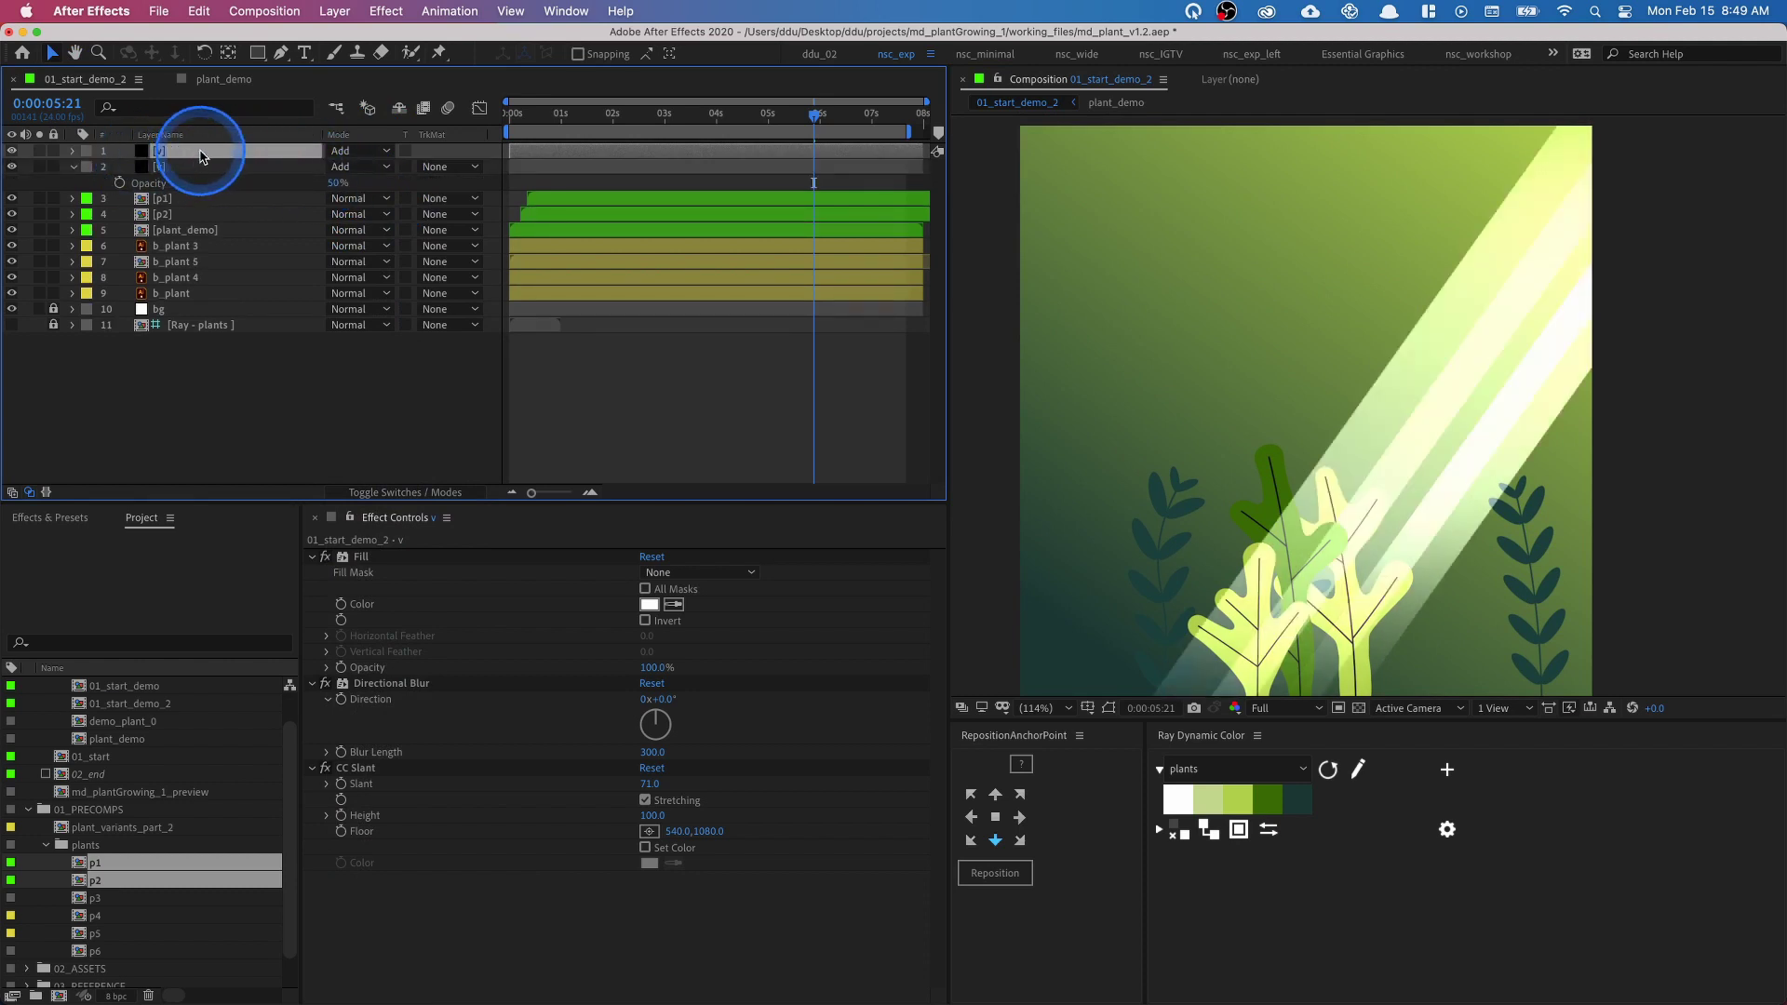
drag(201, 156, 191, 295)
drag(1195, 410, 1082, 368)
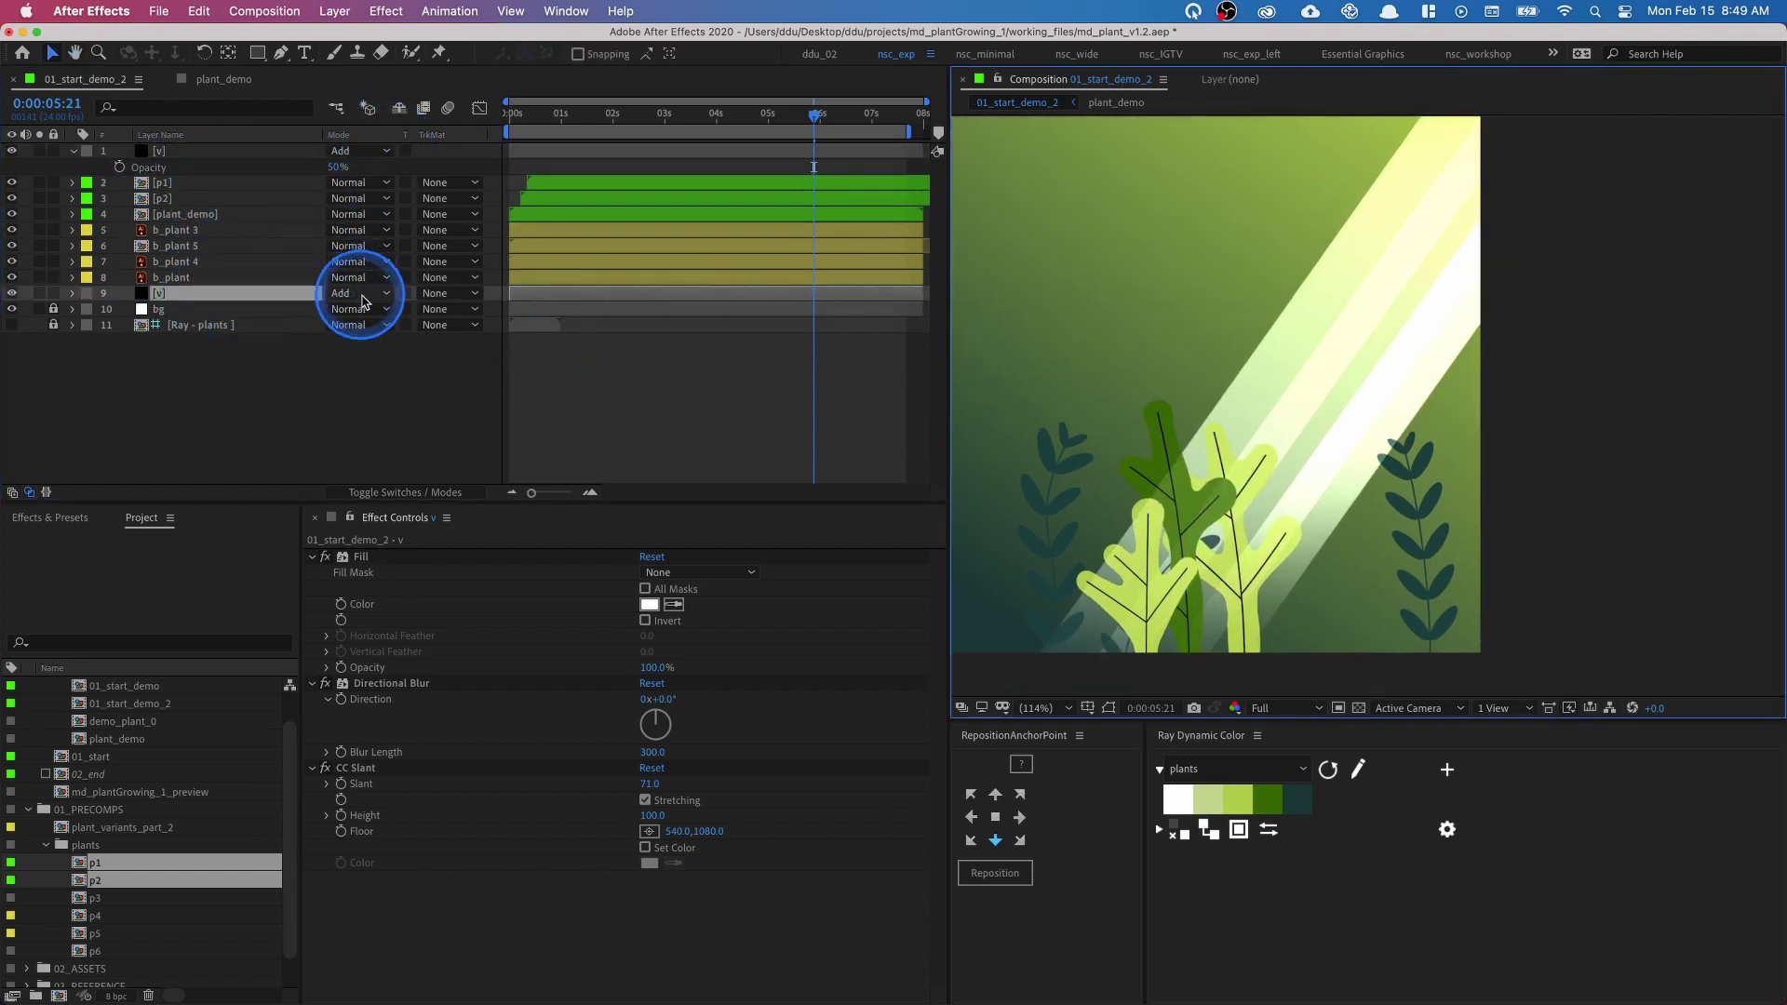
drag(371, 303, 194, 361)
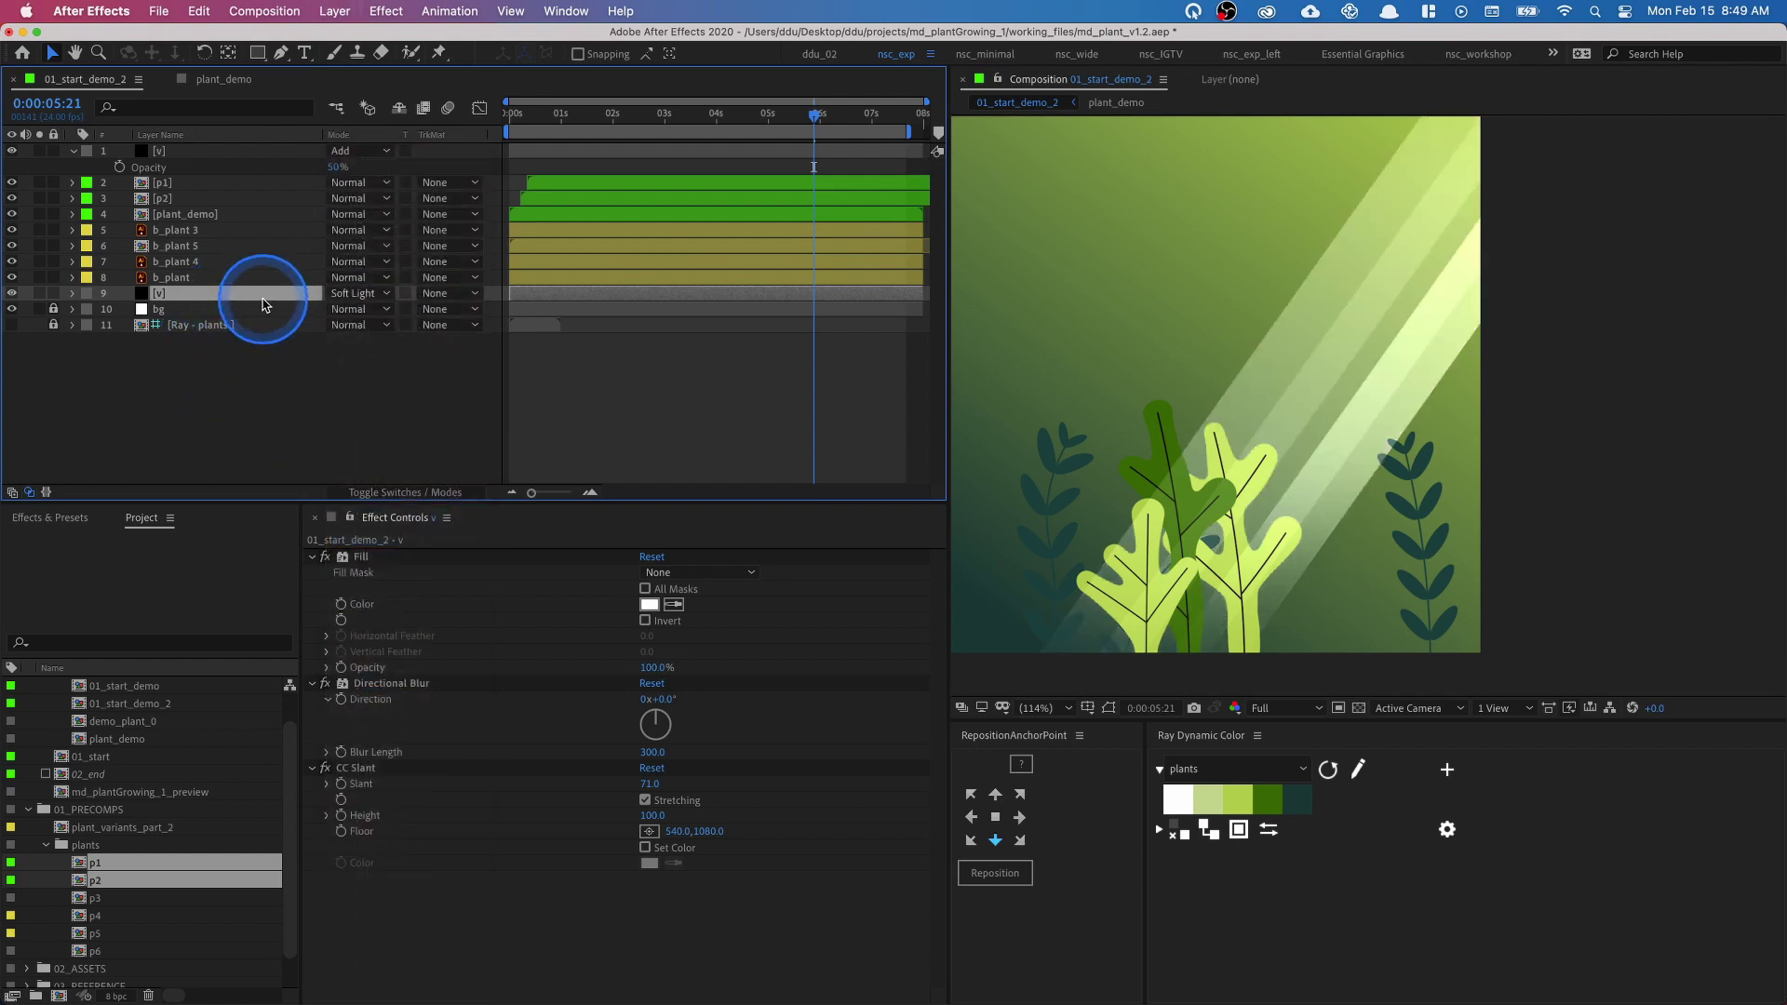
- Show the mask outlines and spread and widen the masks of the Soft Light v copy into broader rays behind the plants
key(super+shift+h)
key(space)
drag(1156, 447, 1158, 487)
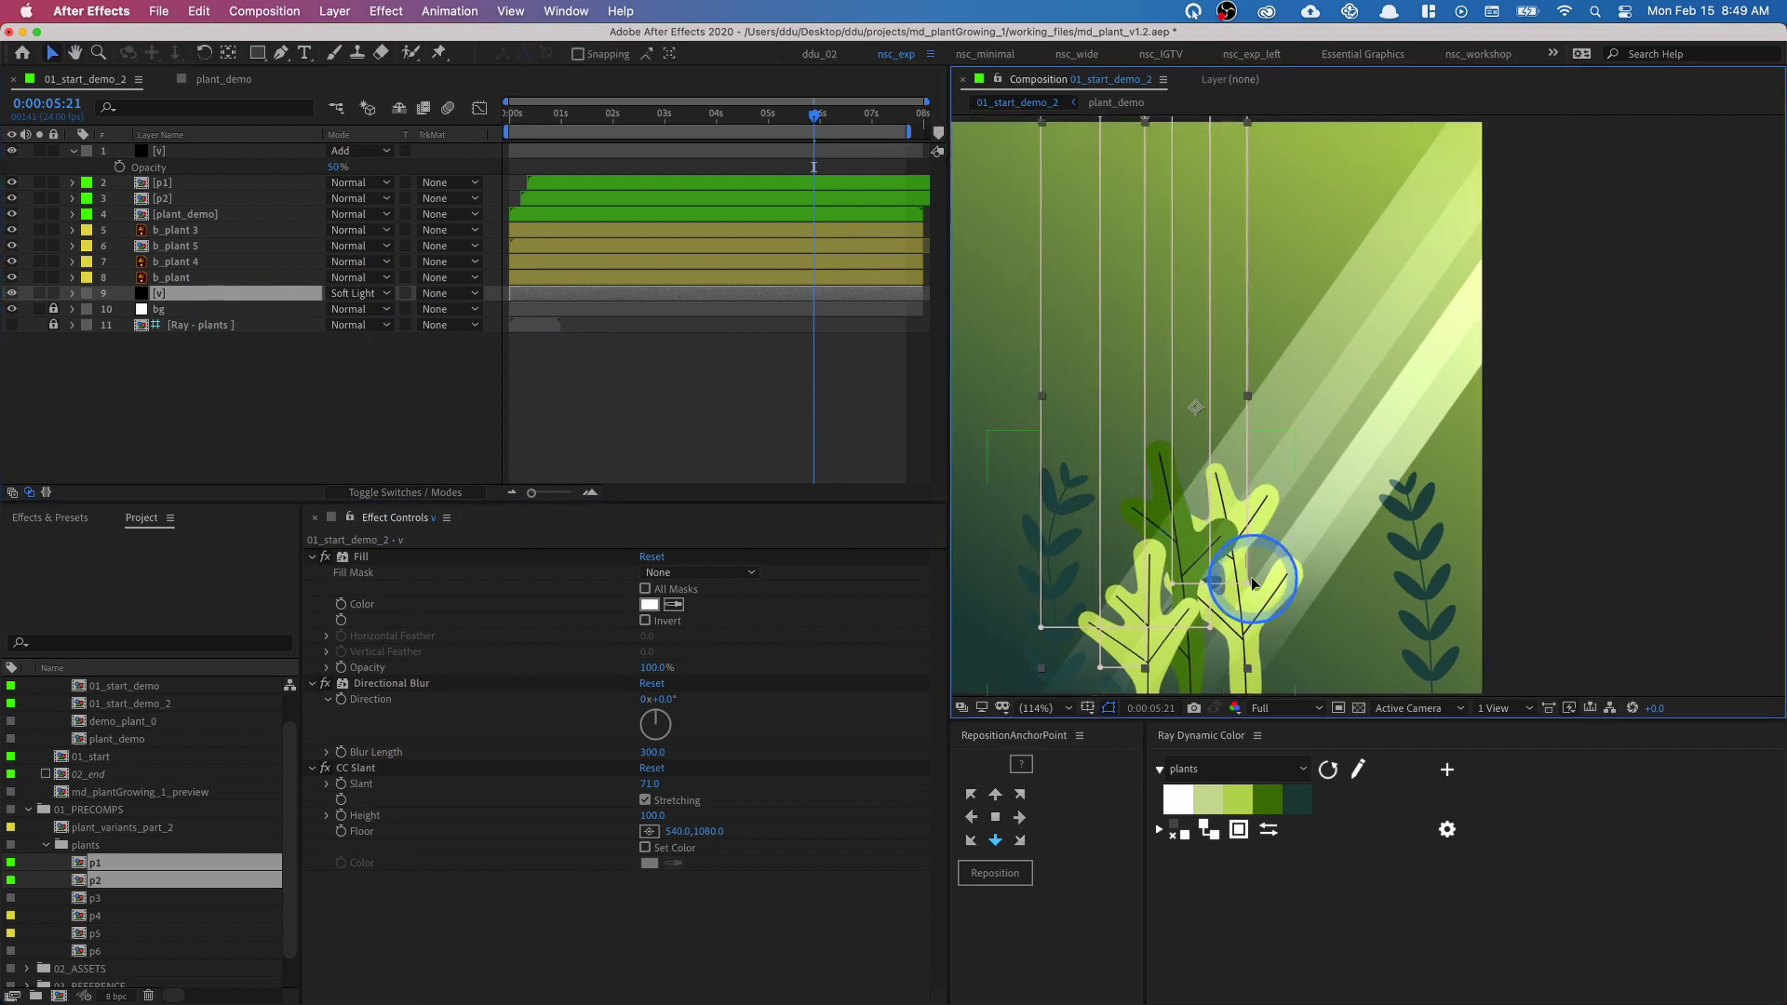
mouse_move(1246, 308)
mouse_down()
mouse_move(1396, 335)
mouse_move(1152, 311)
mouse_move(1270, 314)
mouse_up()
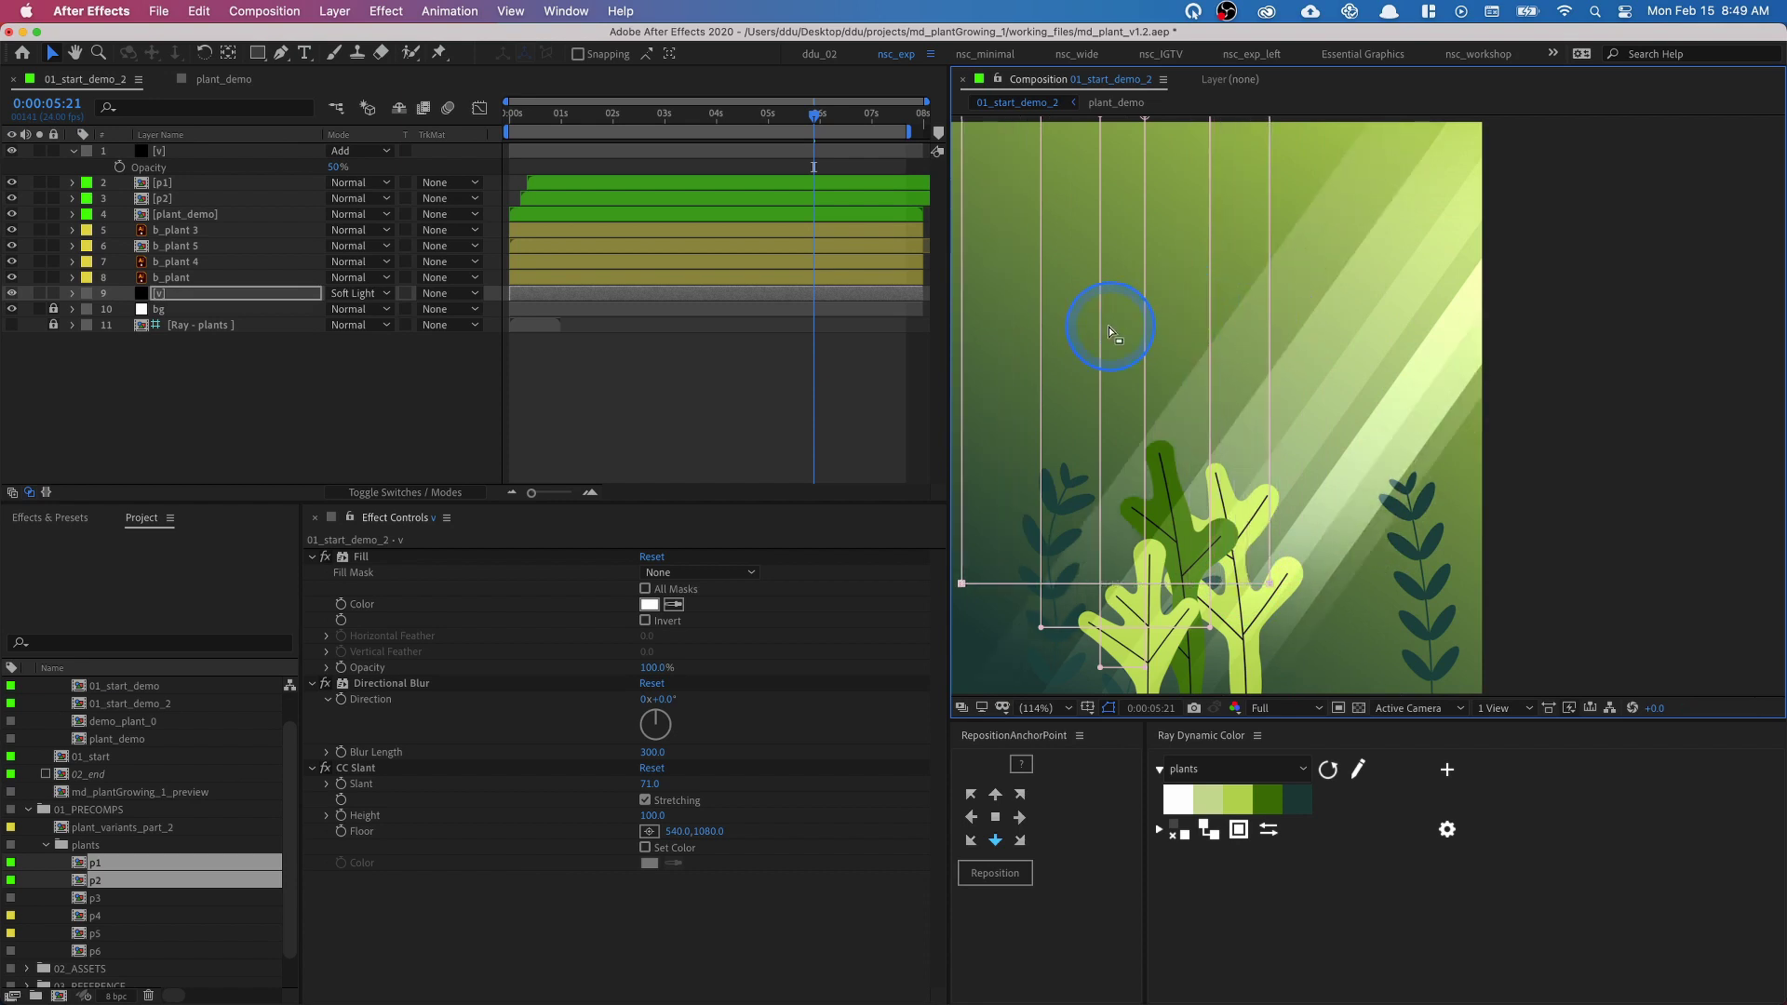
drag(1125, 330, 1239, 368)
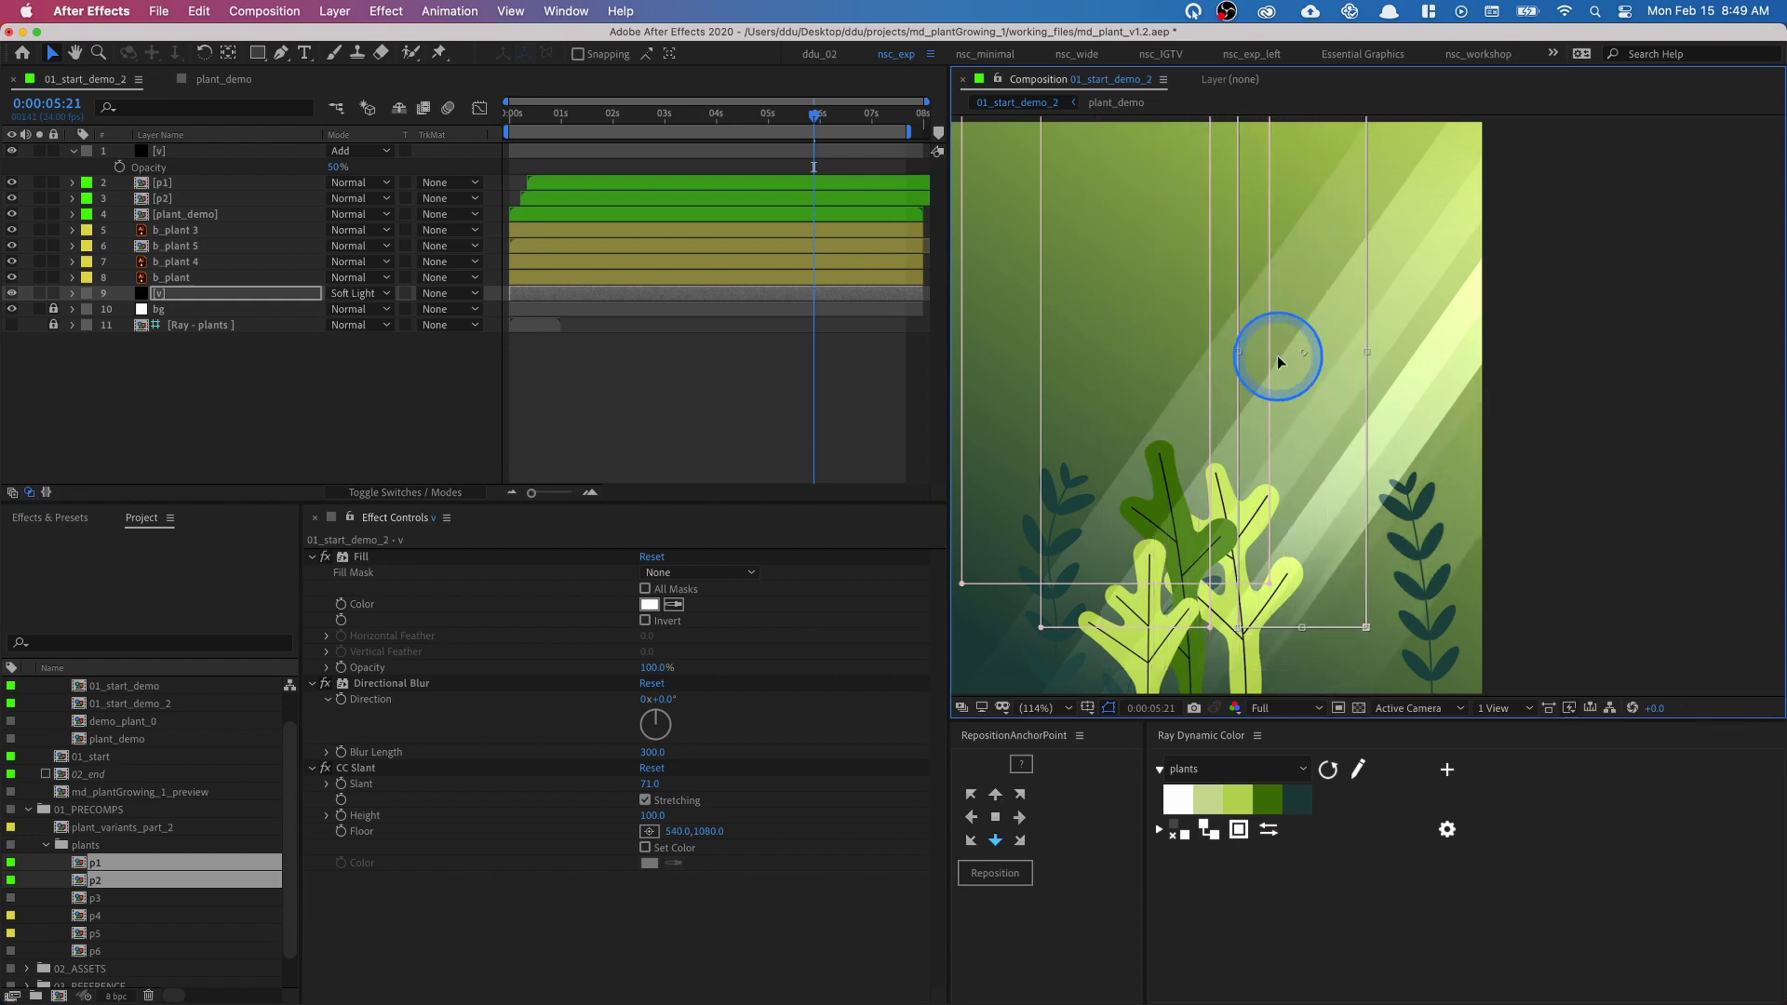
double_click(1041, 629)
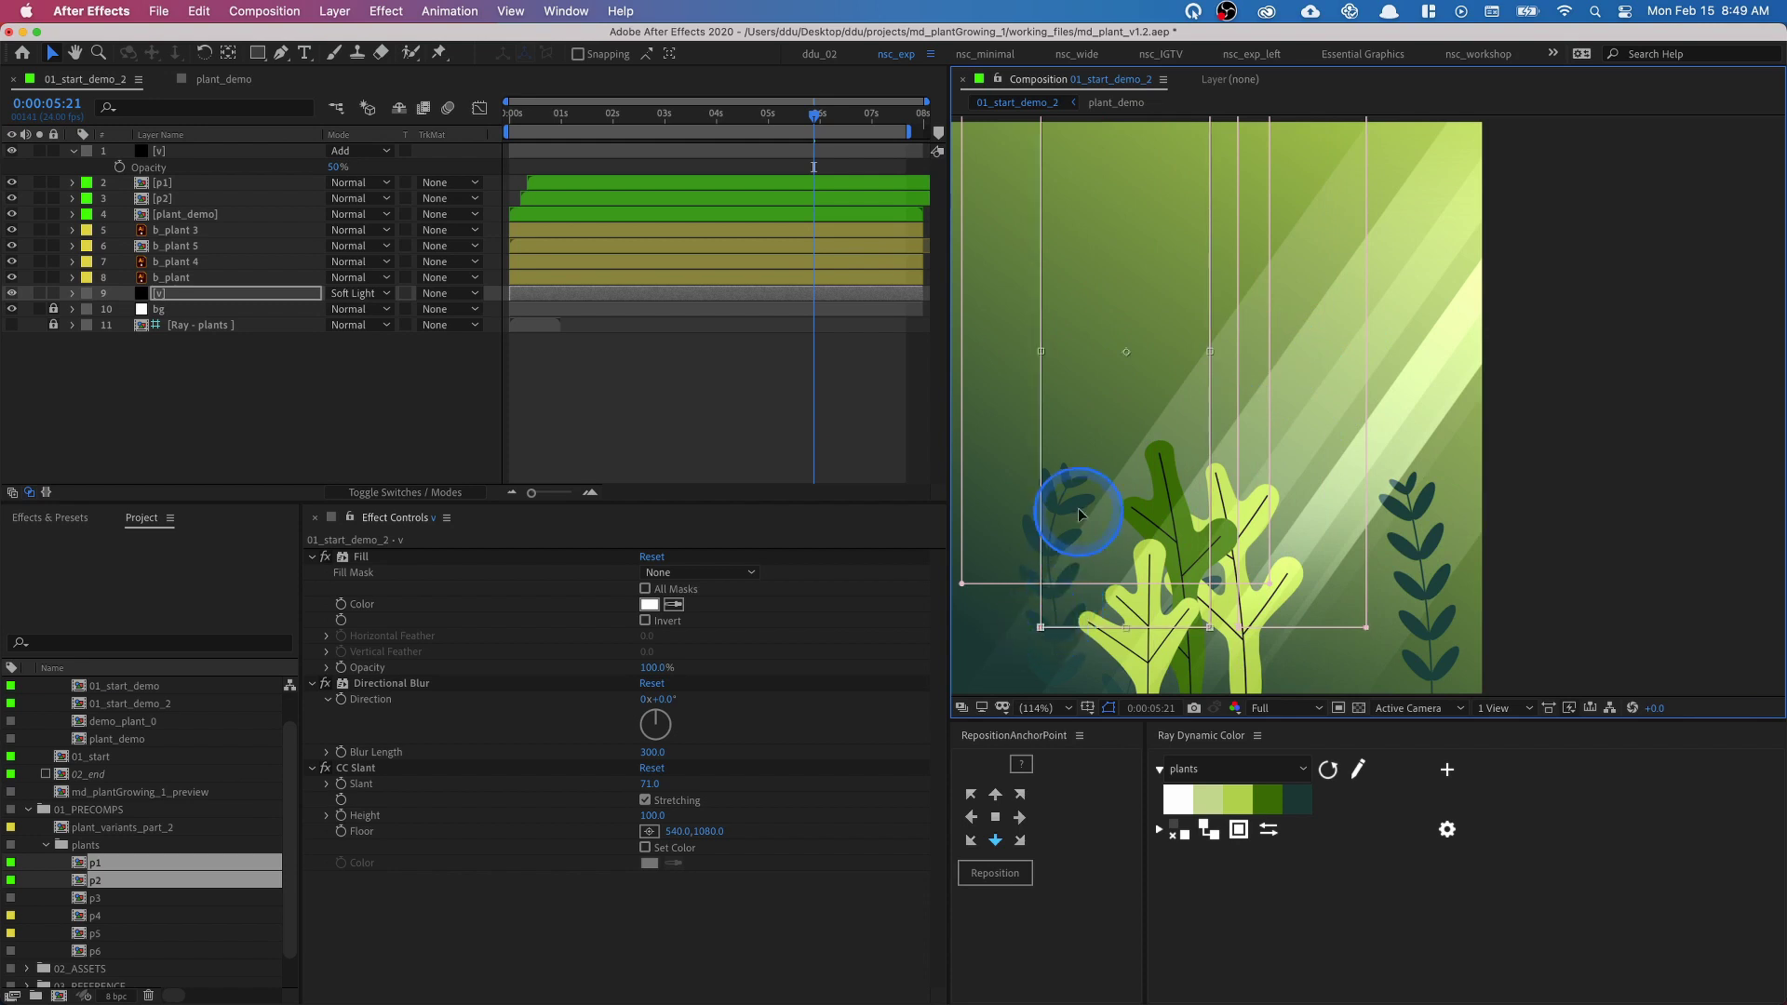
drag(1074, 514, 1033, 503)
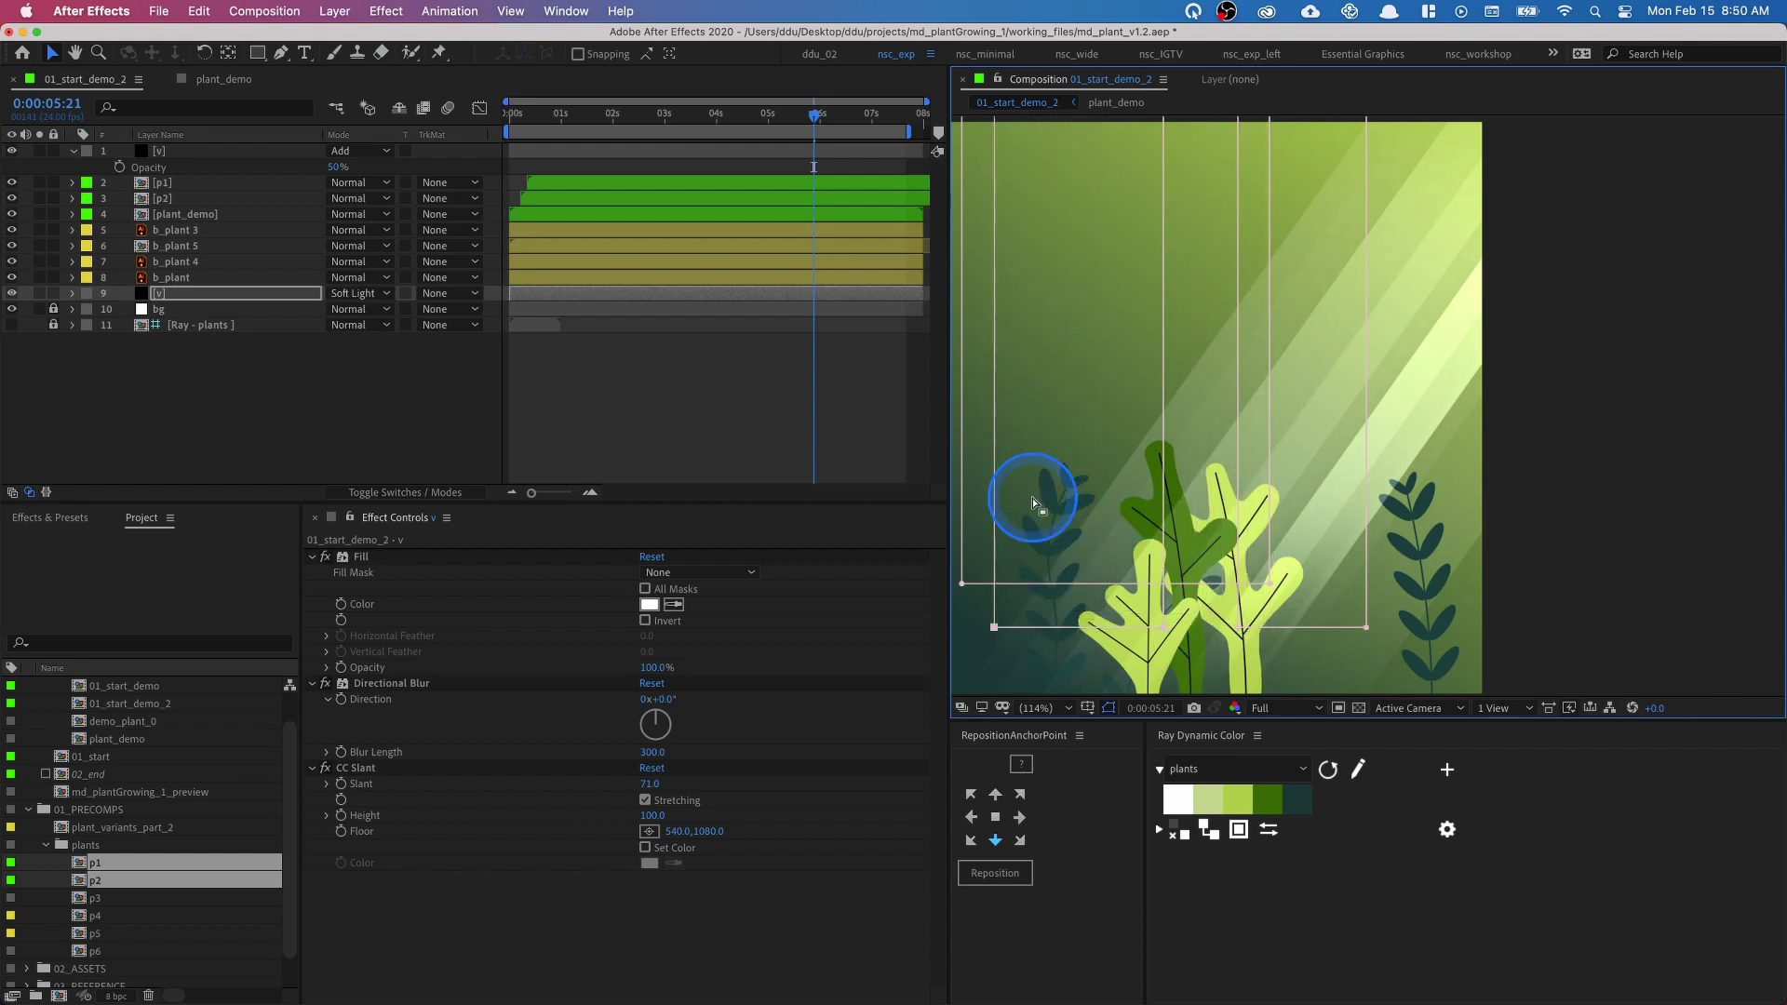
- Set the opacity of the topmost v layer to 25% and preview the softened rays from the start of the composition
key(space)
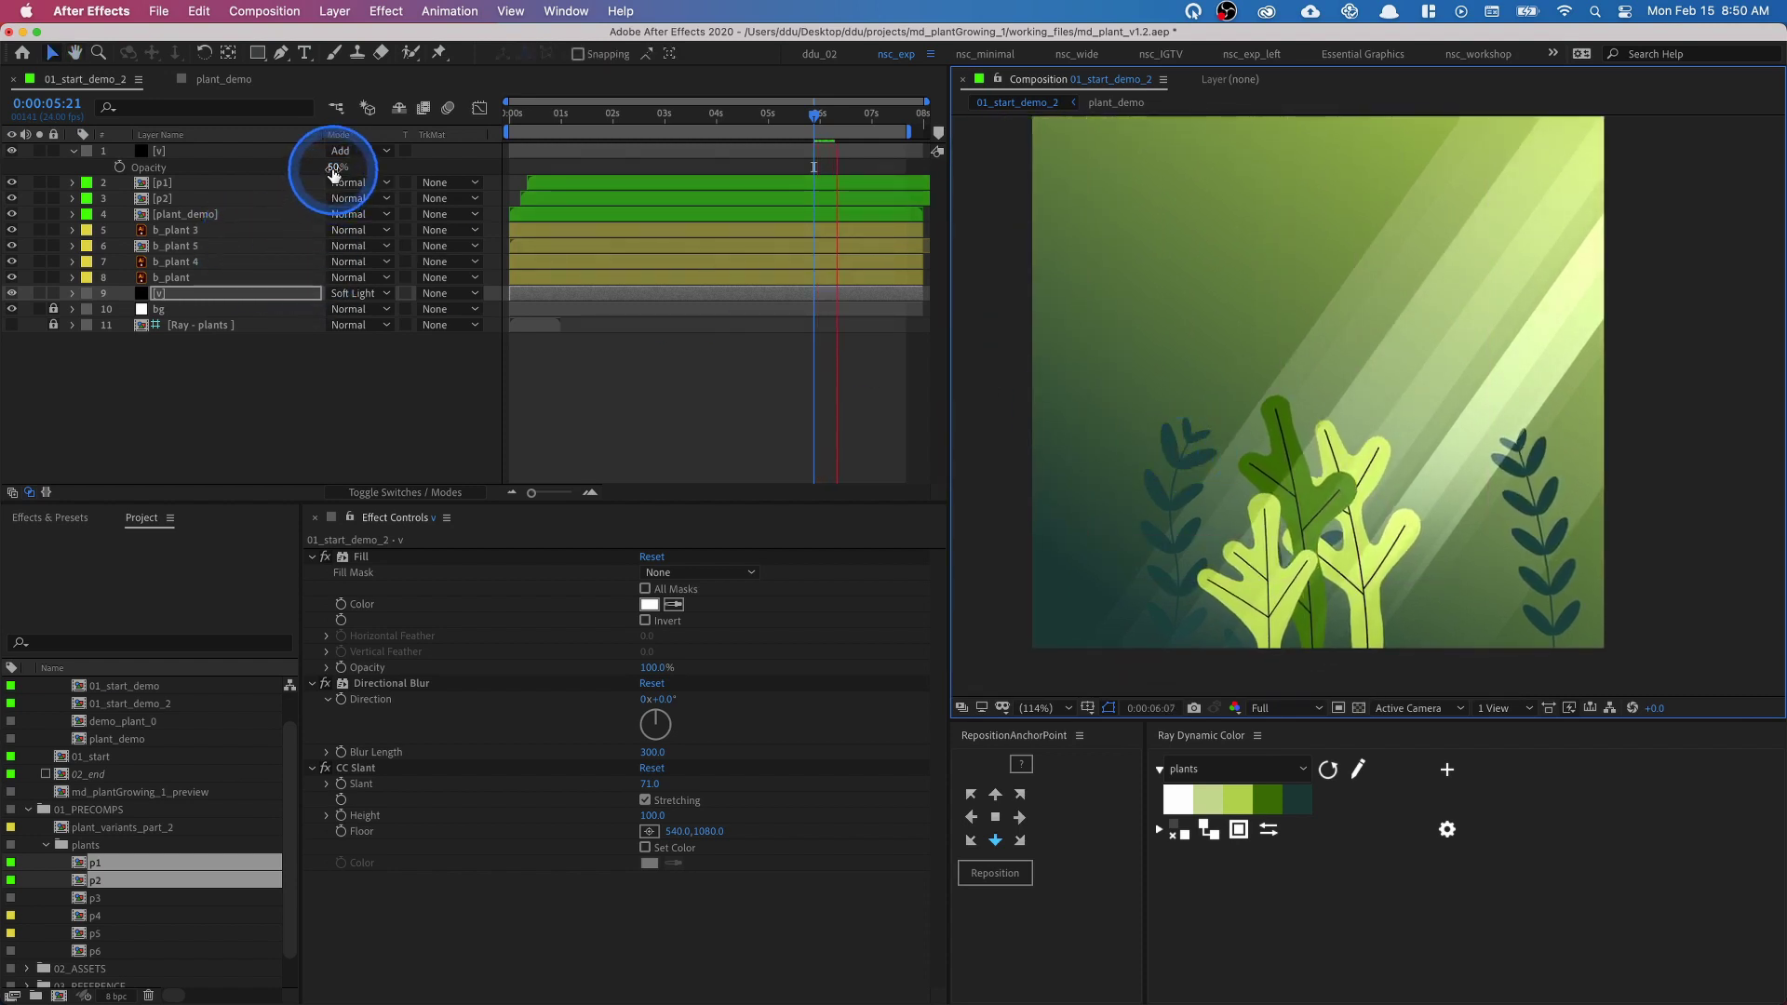
click(333, 172)
key(Return)
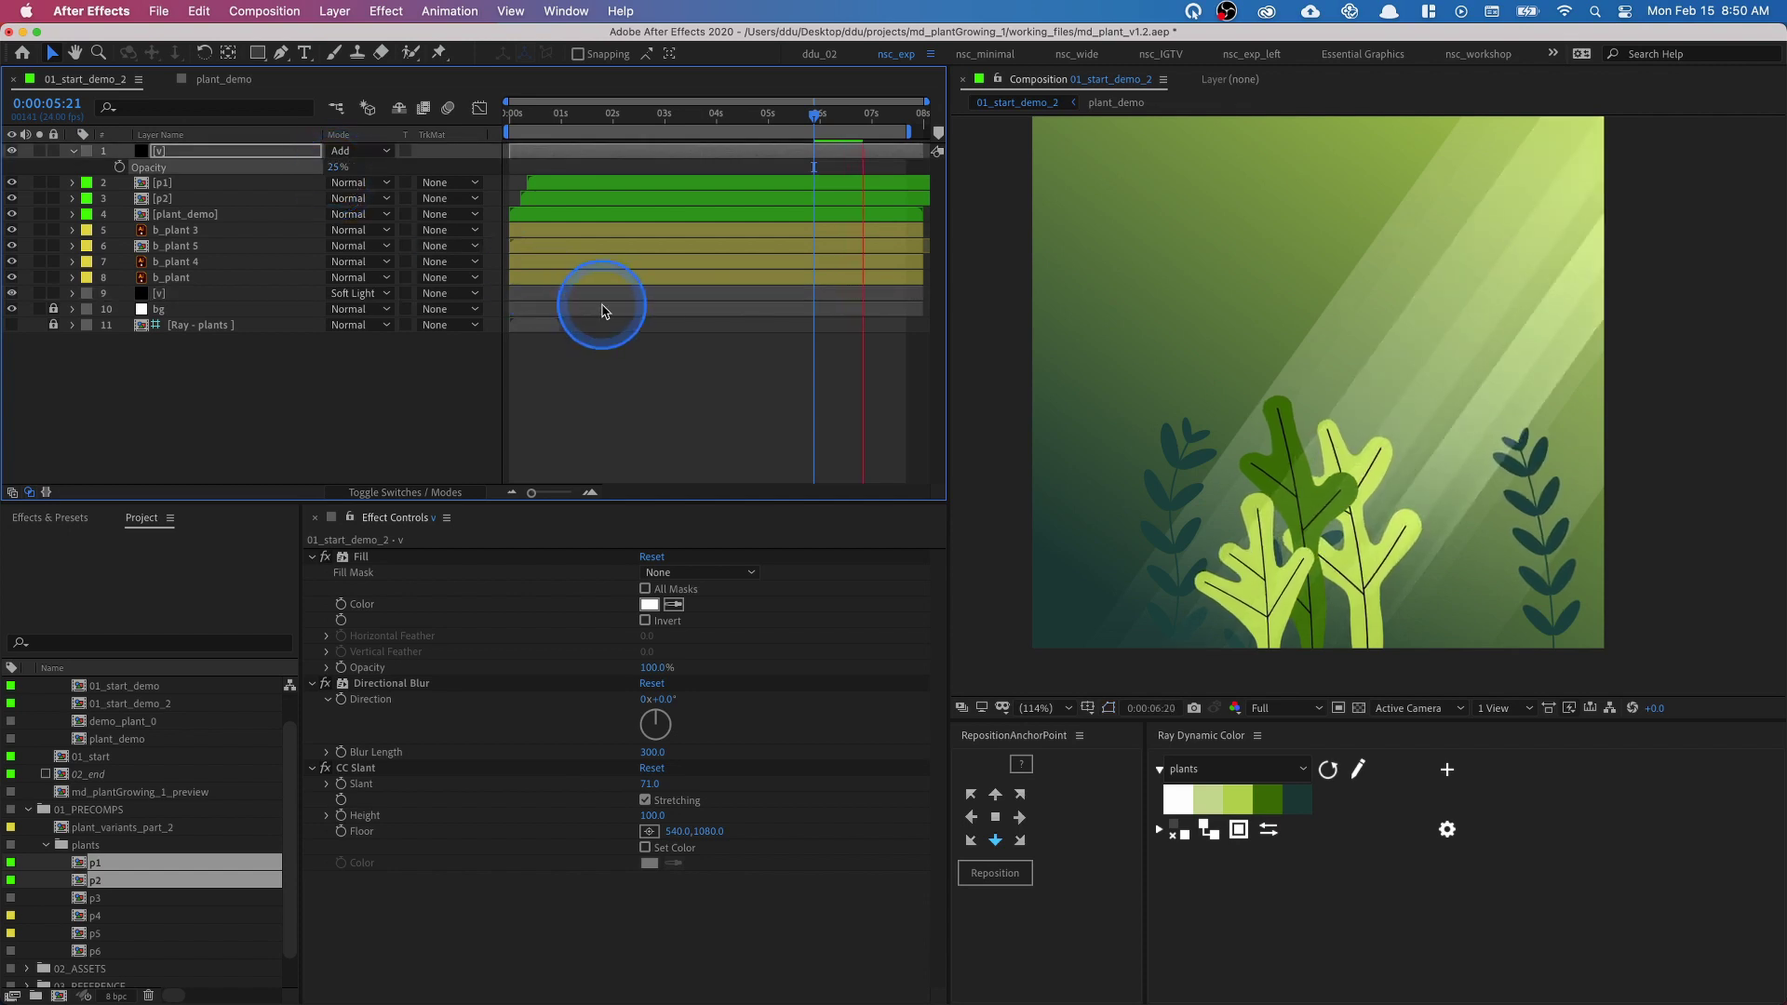
click(519, 112)
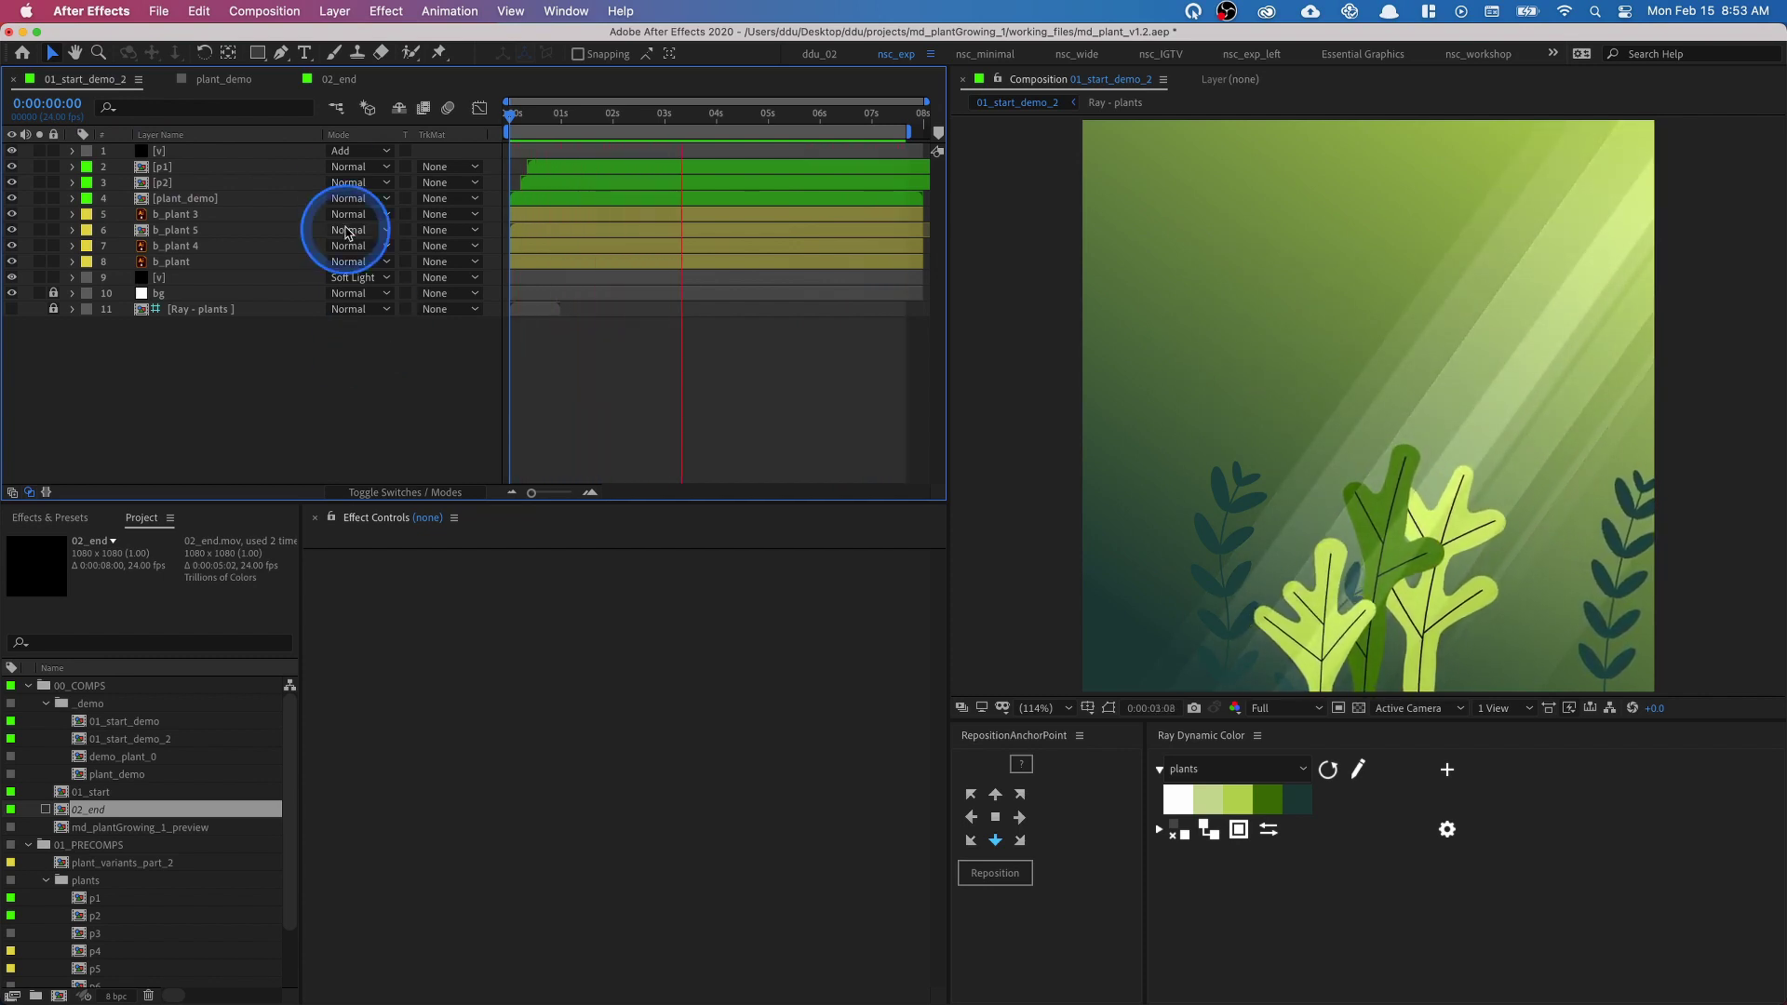
- Copy the p particle layer from the 02_end composition and paste it at the top of 01_start_demo_2
click(340, 79)
drag(674, 124, 732, 124)
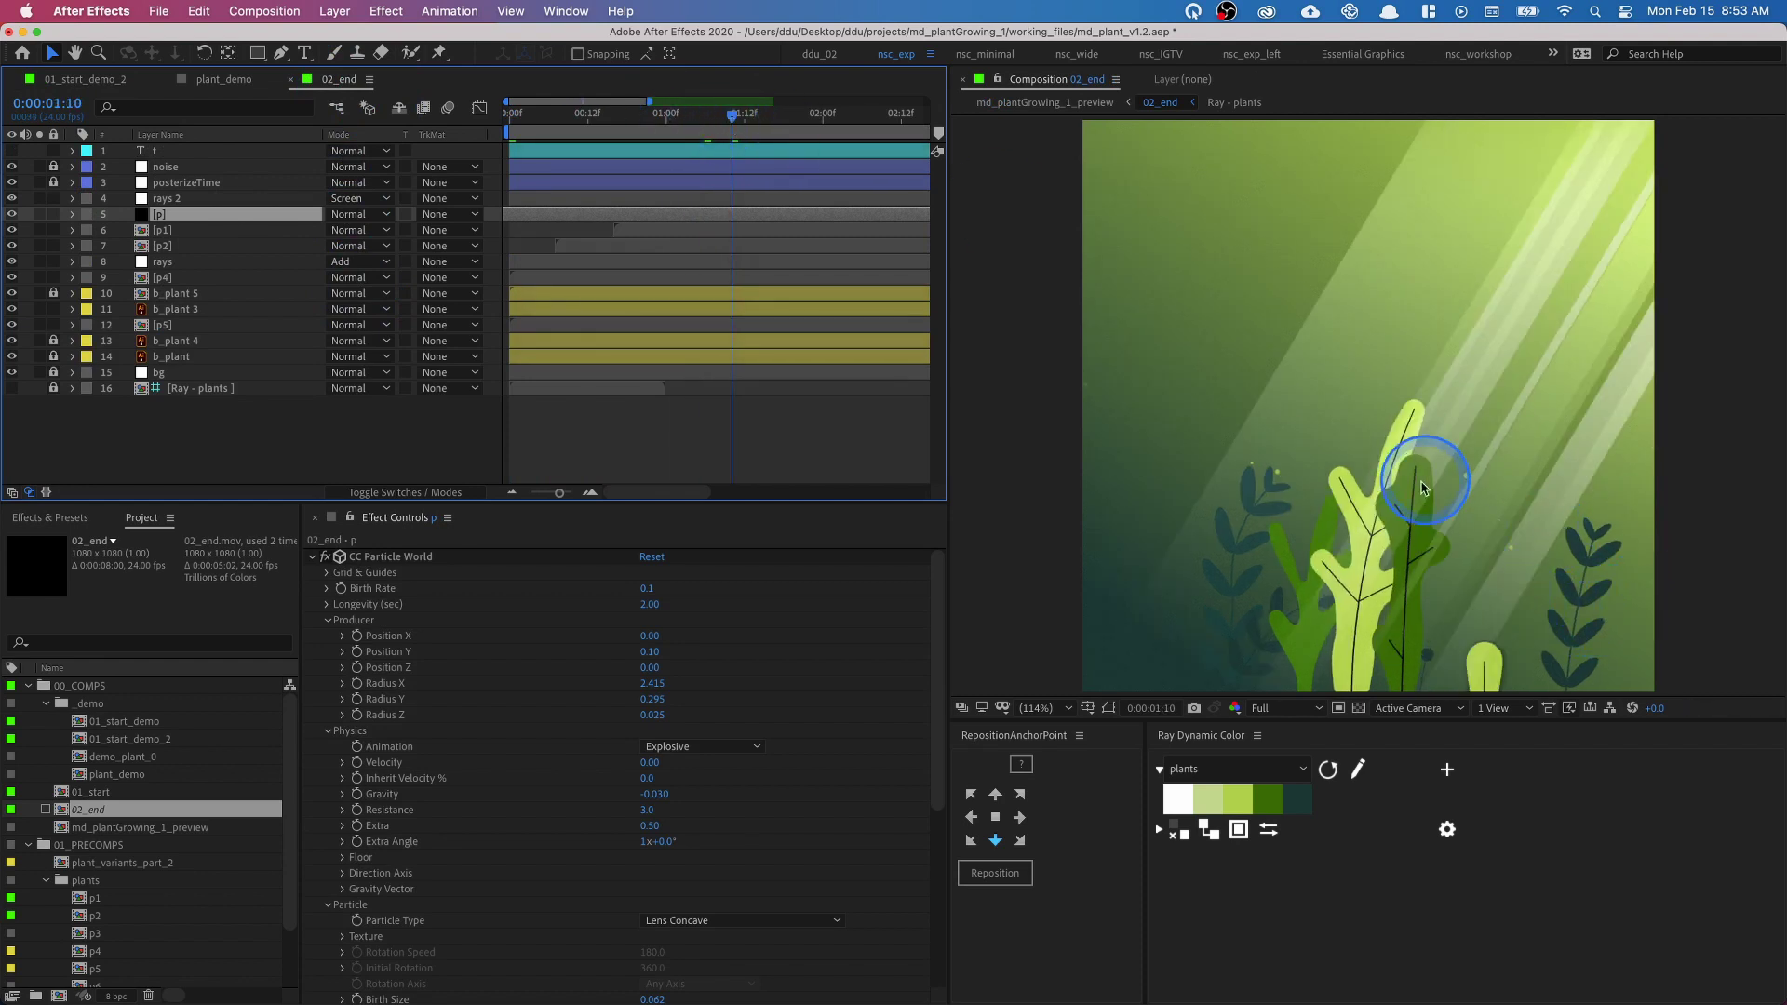
click(65, 79)
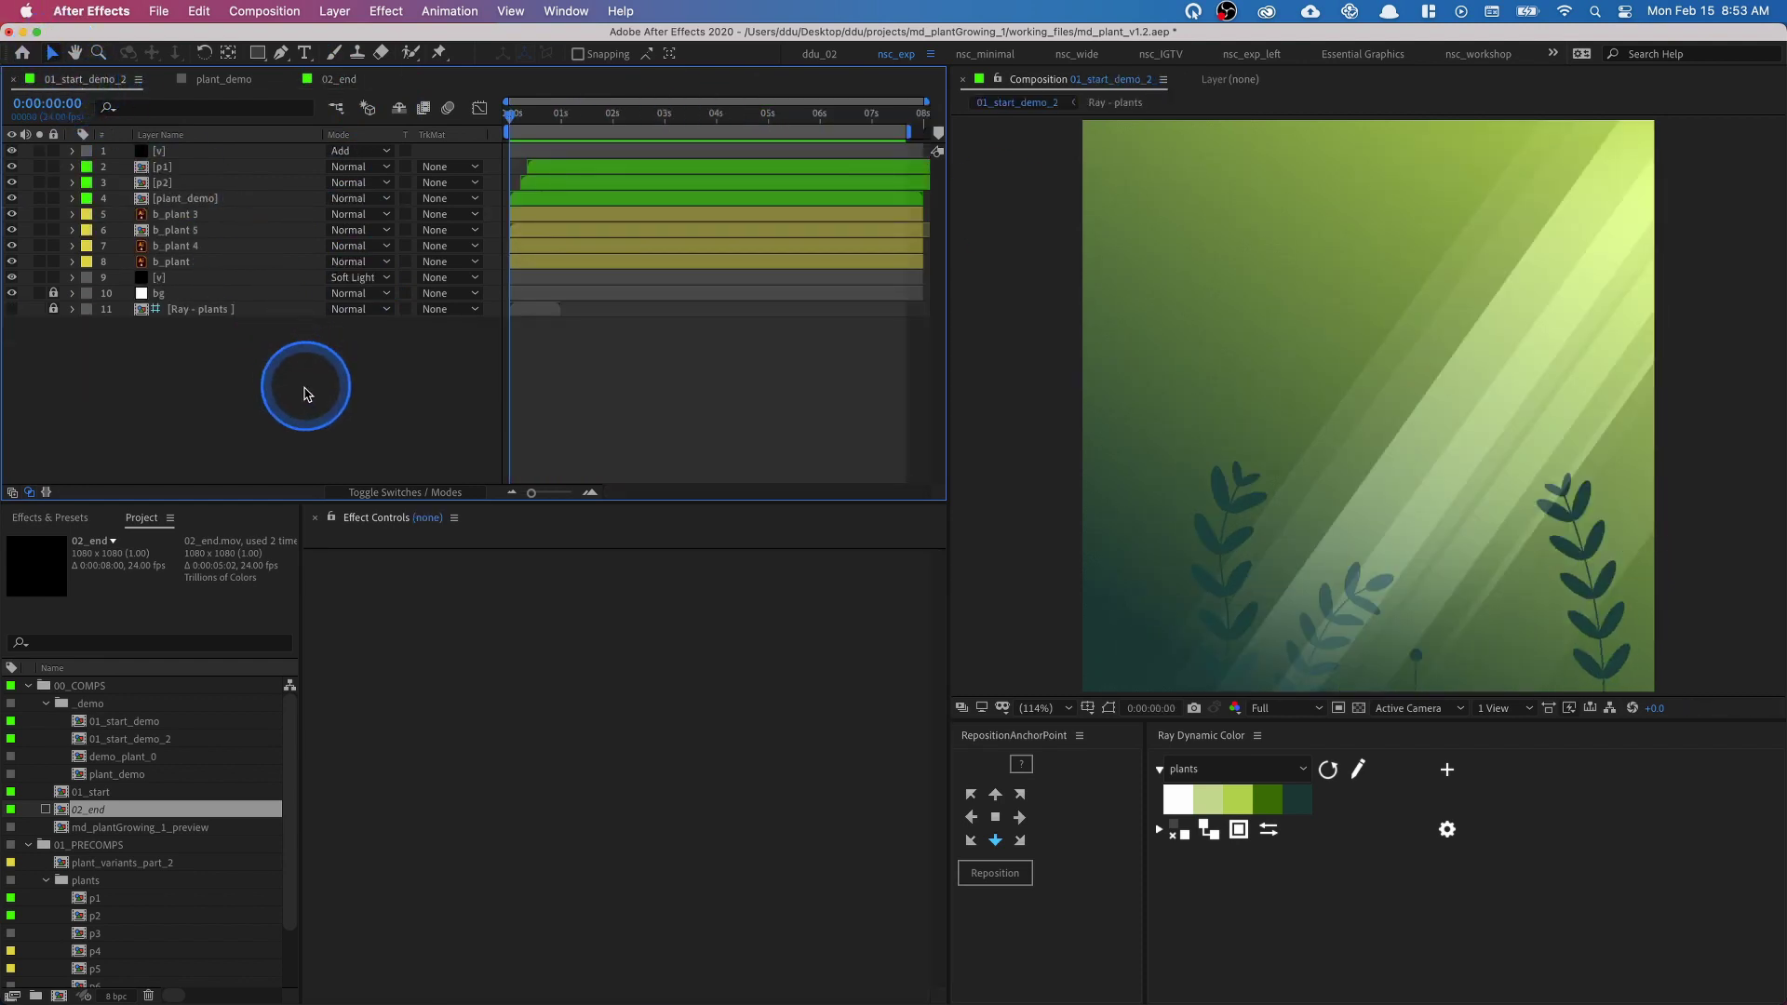
key(super+v)
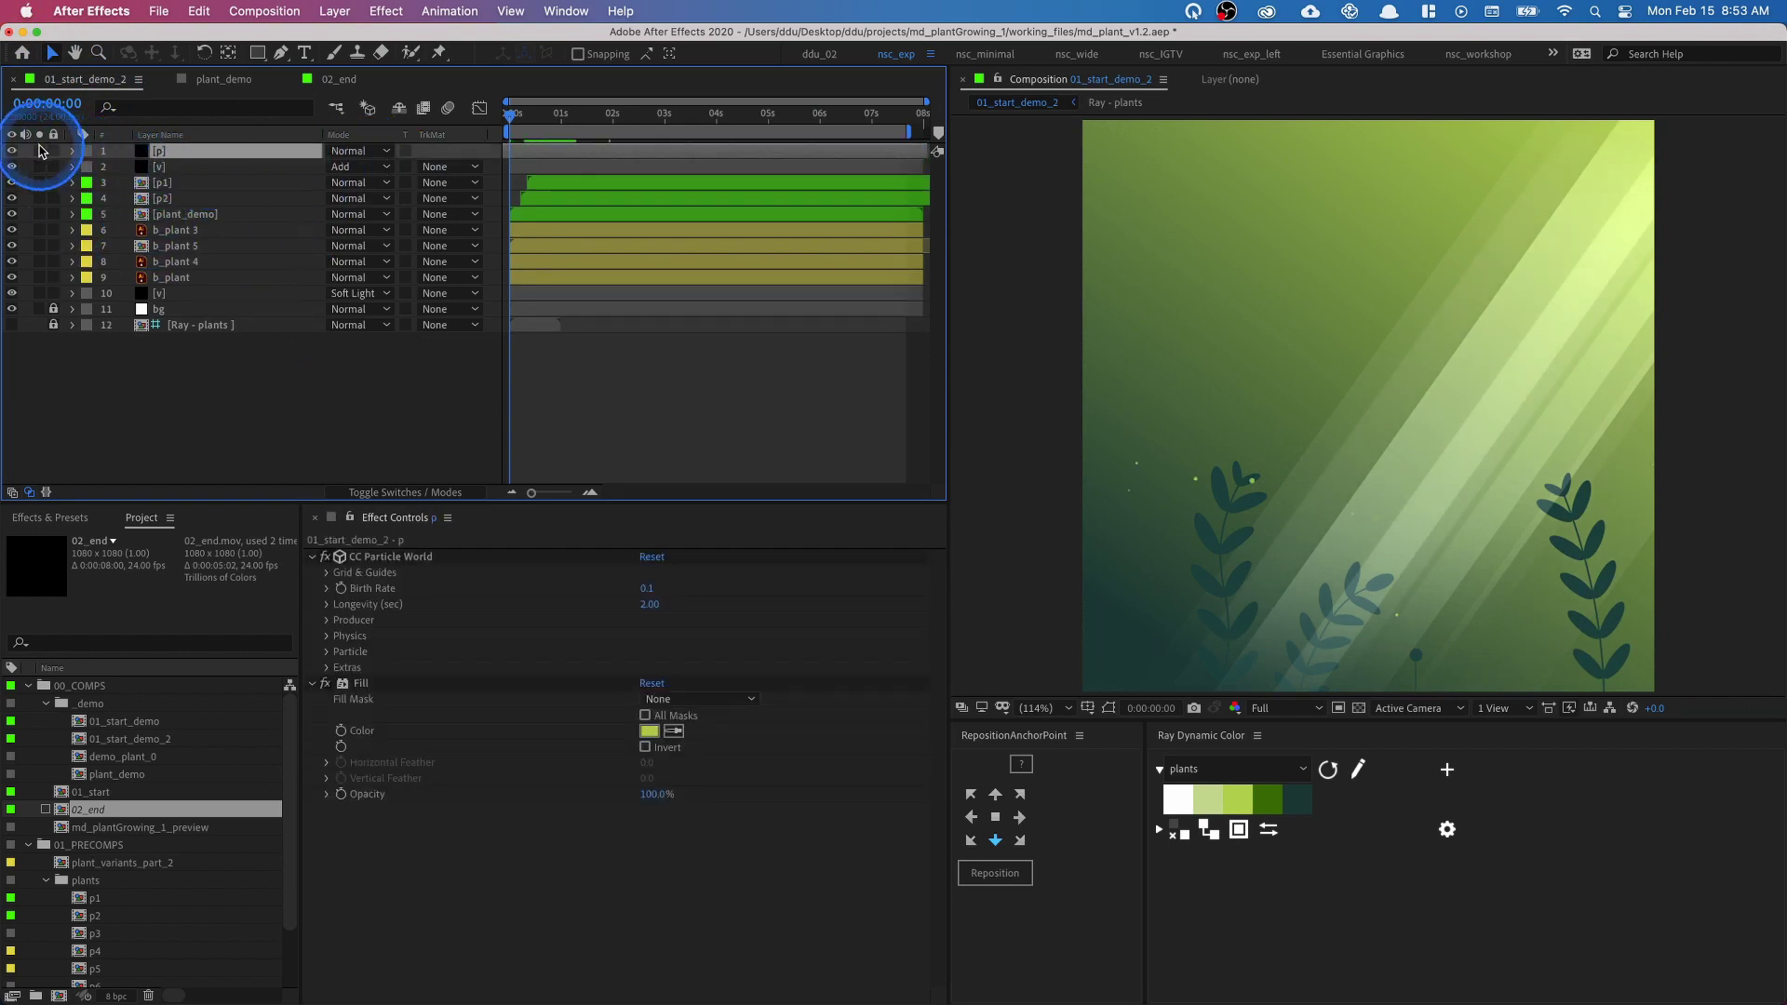
- Solo the p layer and preview its floating particles enlarged
click(39, 150)
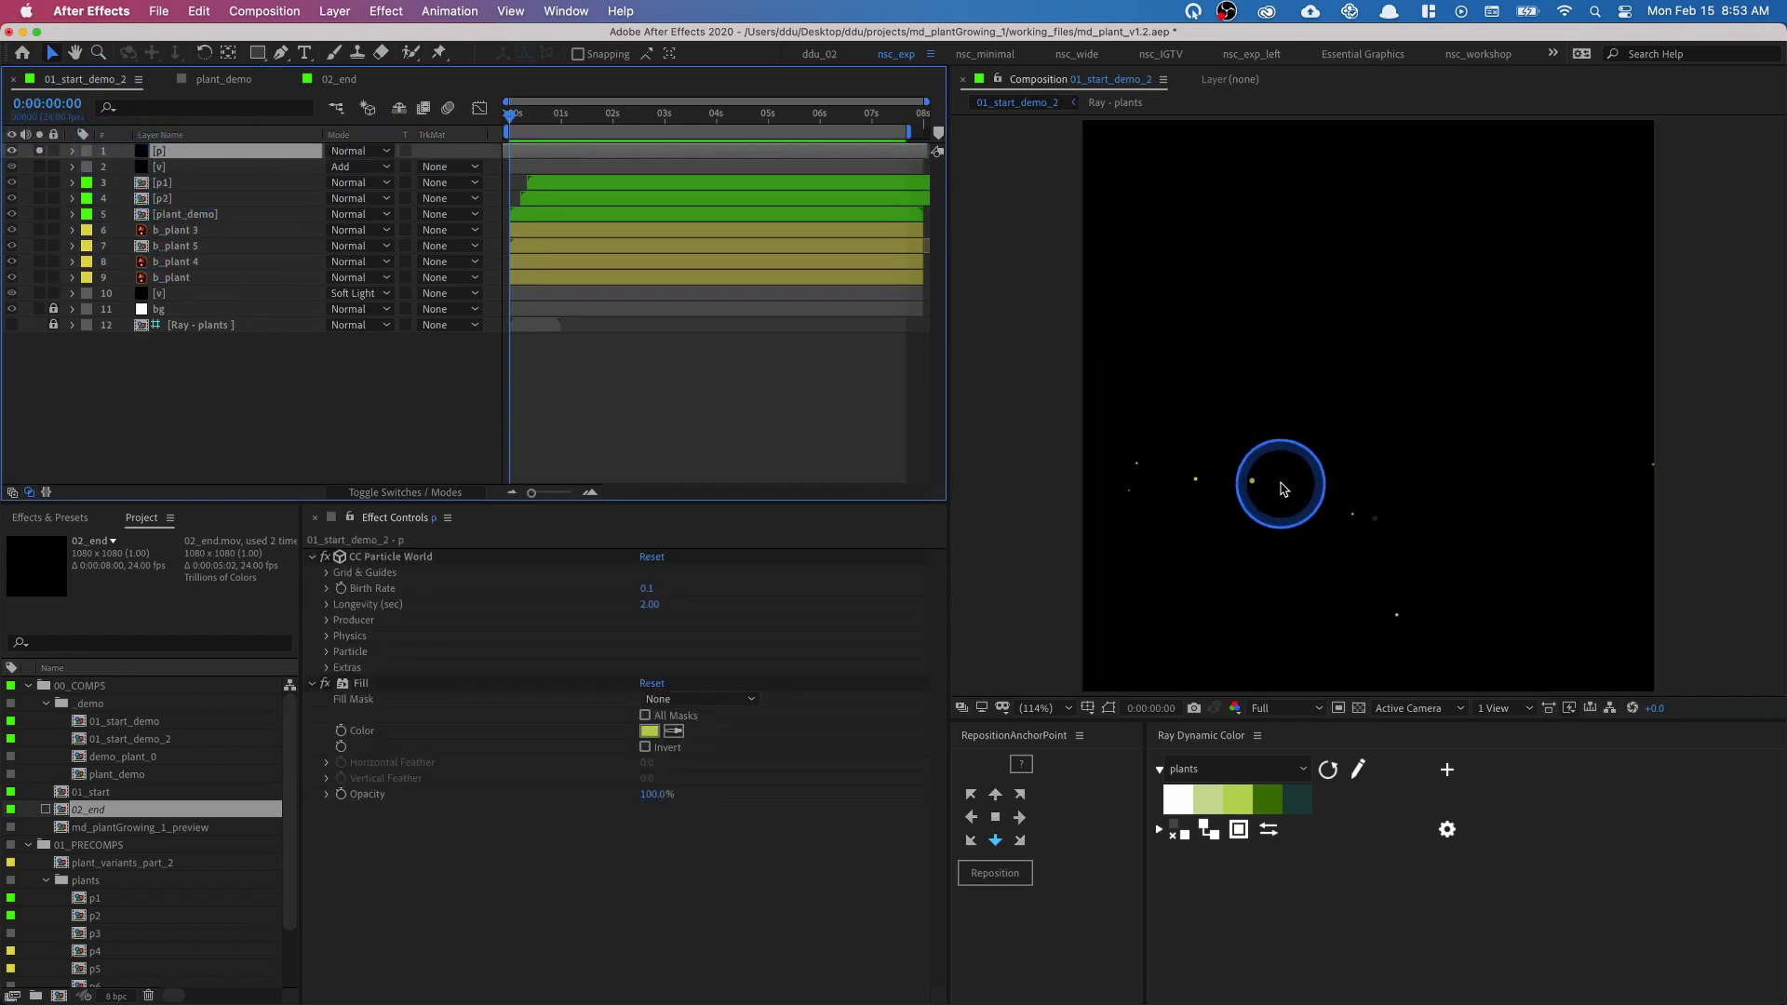
key(z)
click(1390, 511)
key(space)
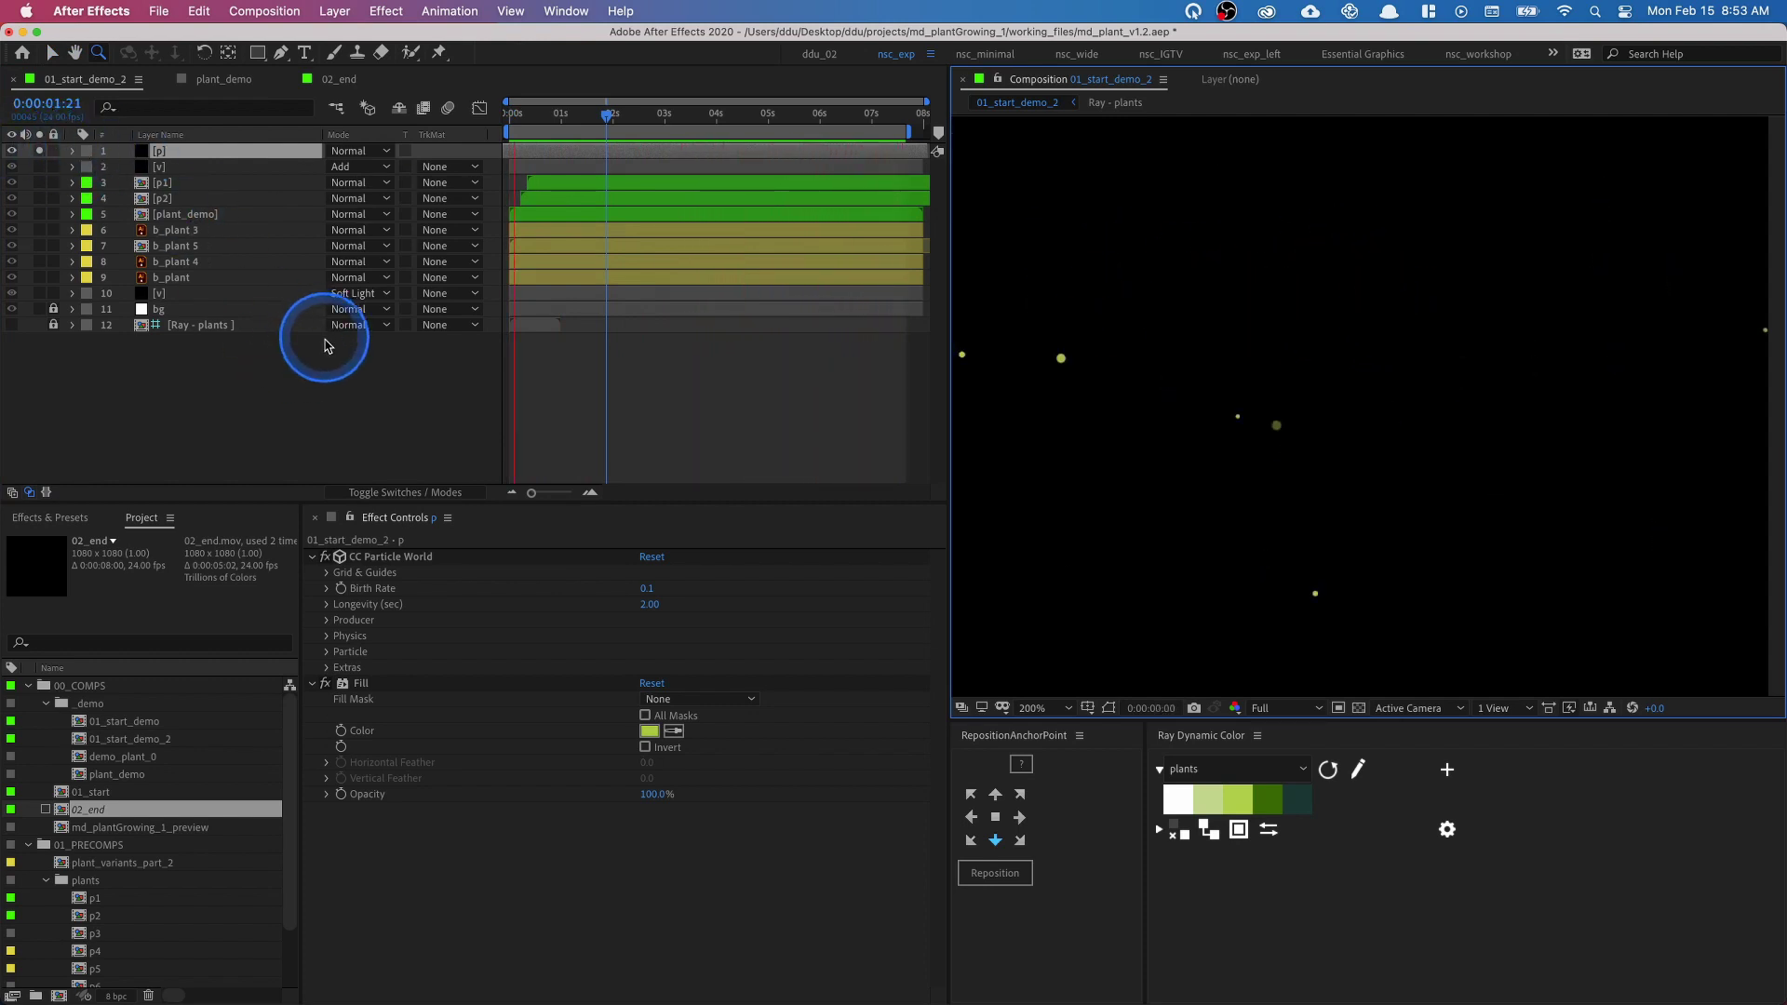
click(344, 395)
- Reveal the p layer's effect properties to examine the CC Particle World settings, and turn its solo off
click(205, 155)
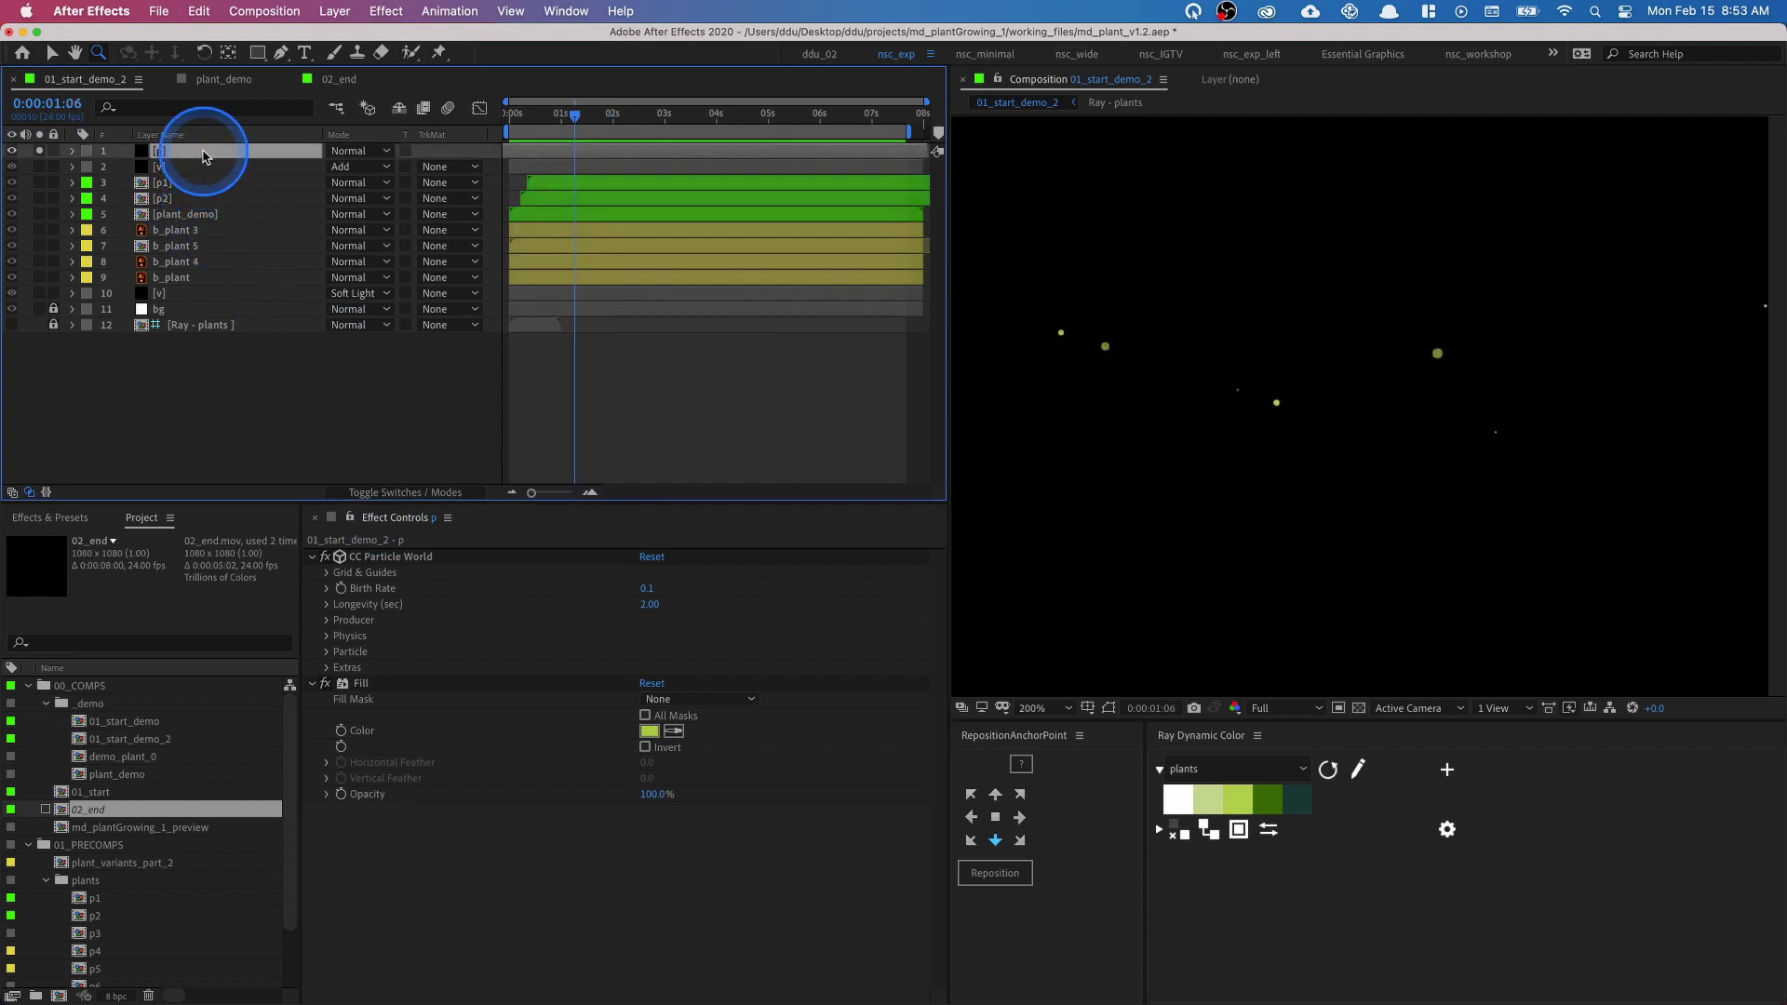
key(e)
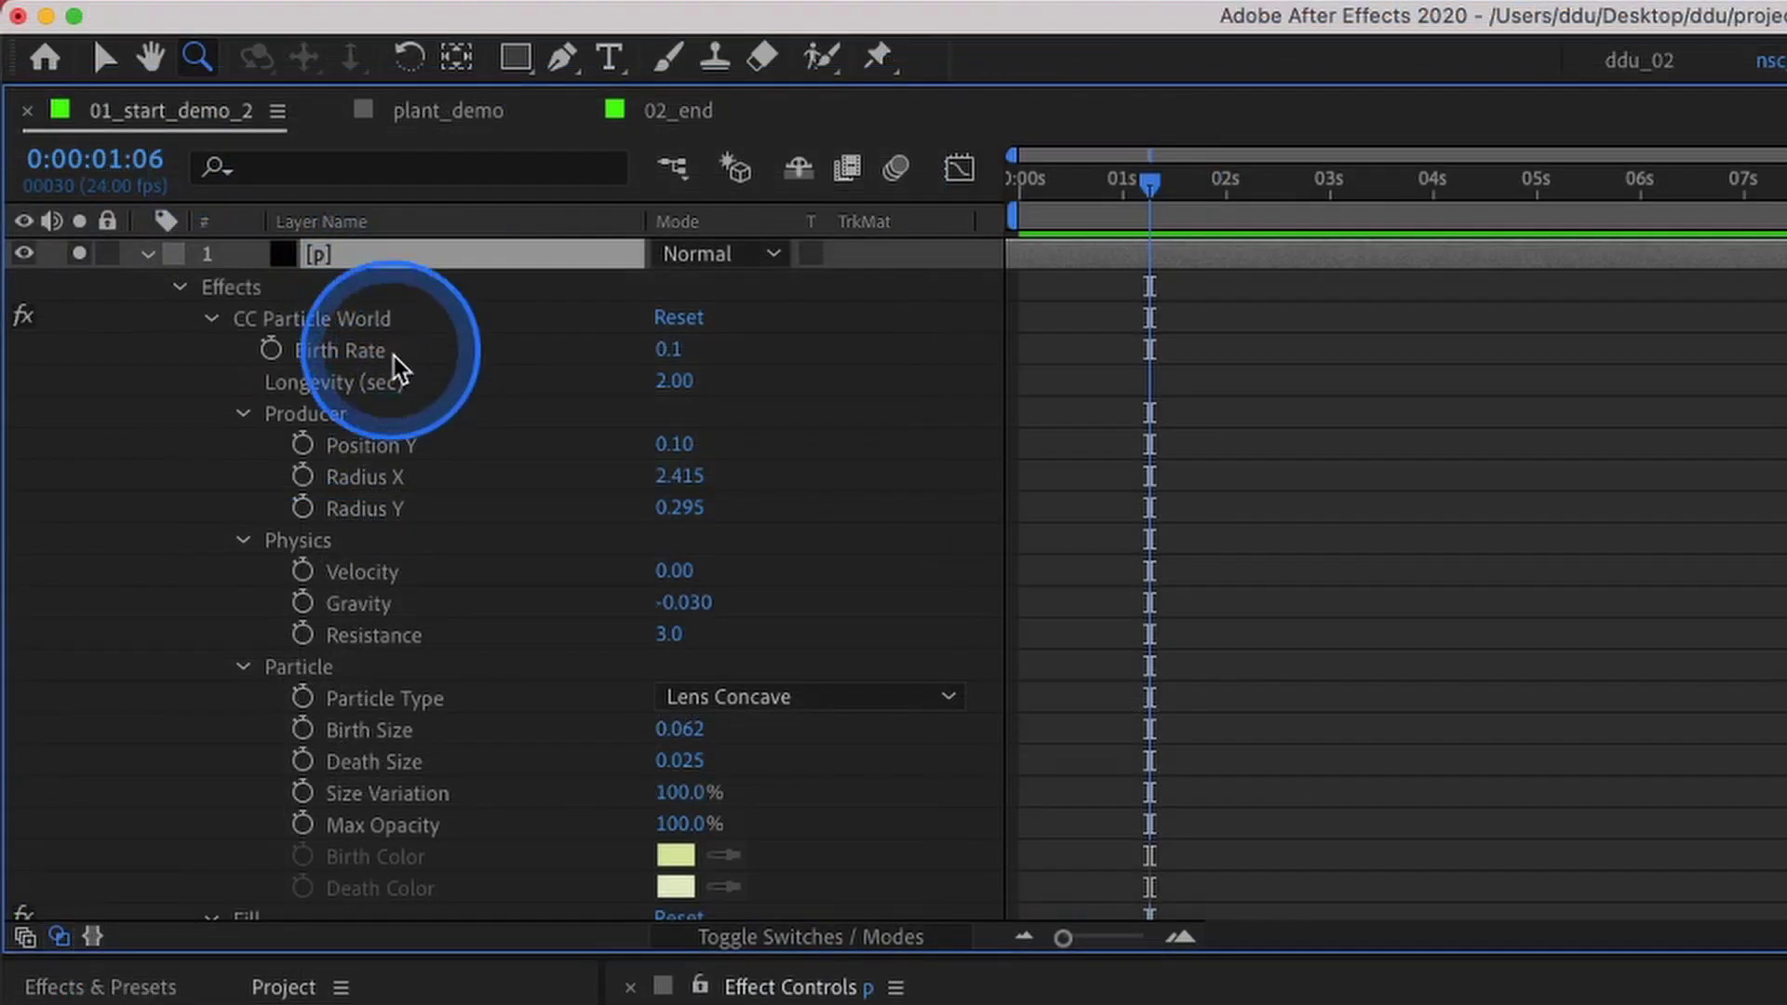
key(grave)
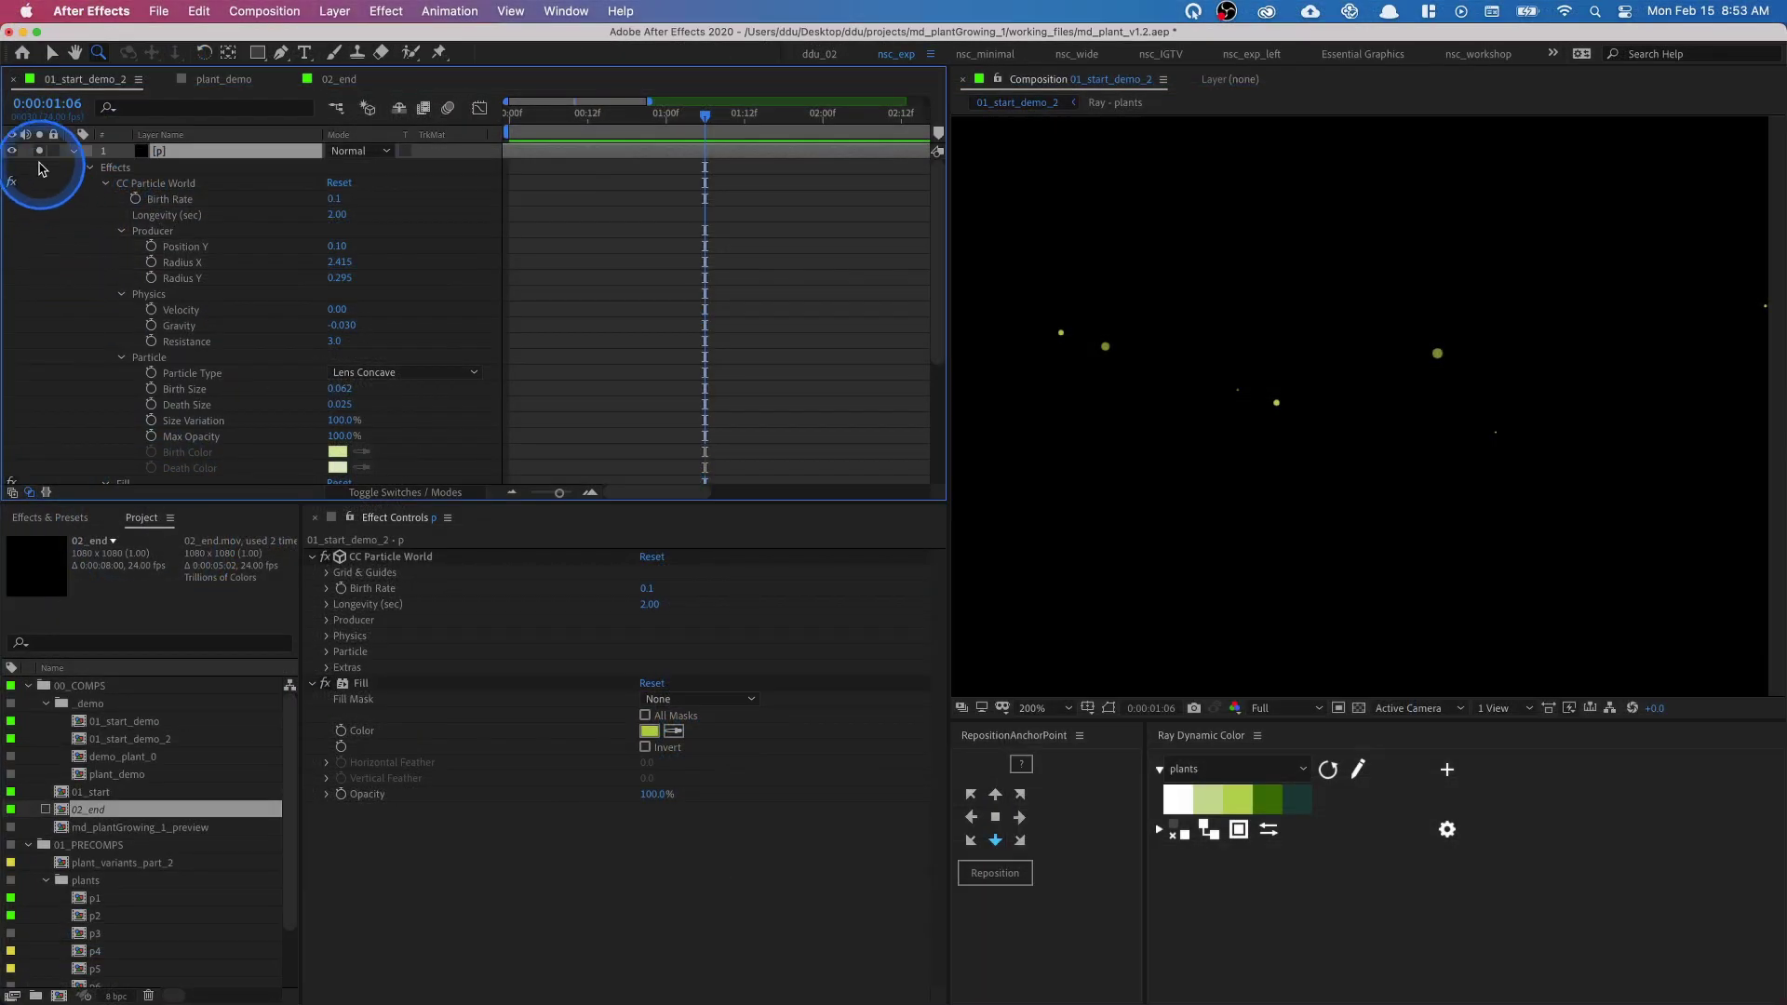
click(39, 149)
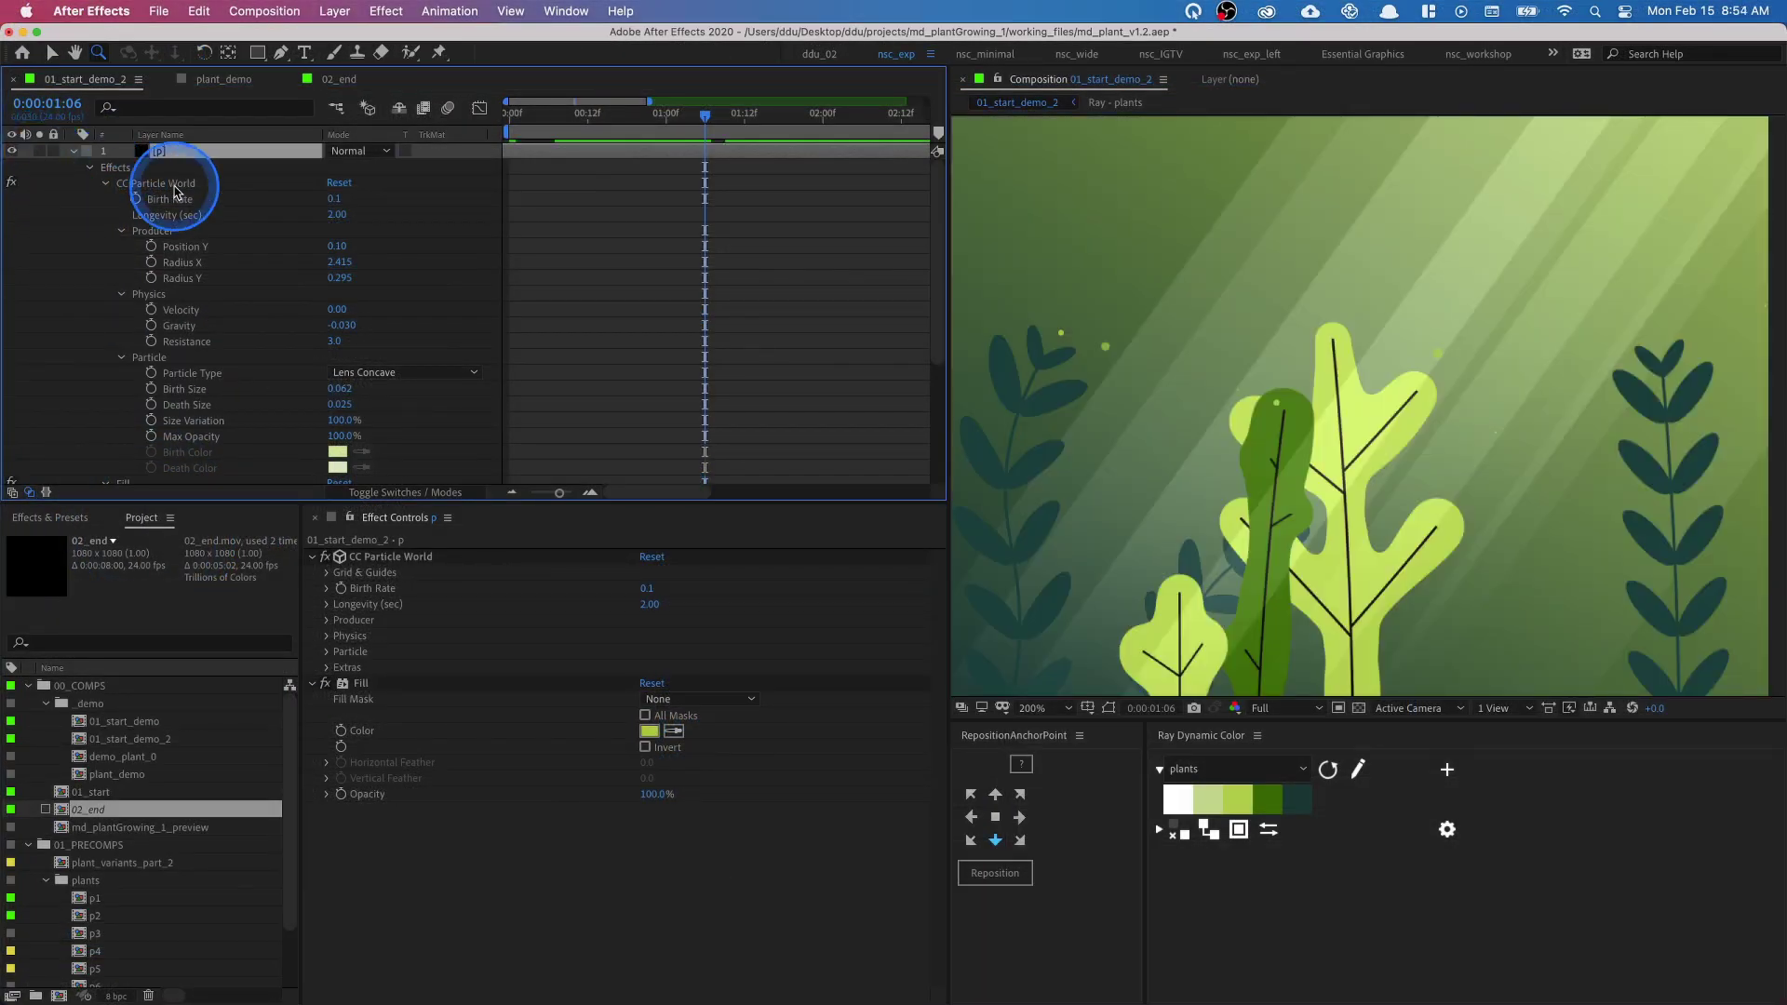
key(shift+slash)
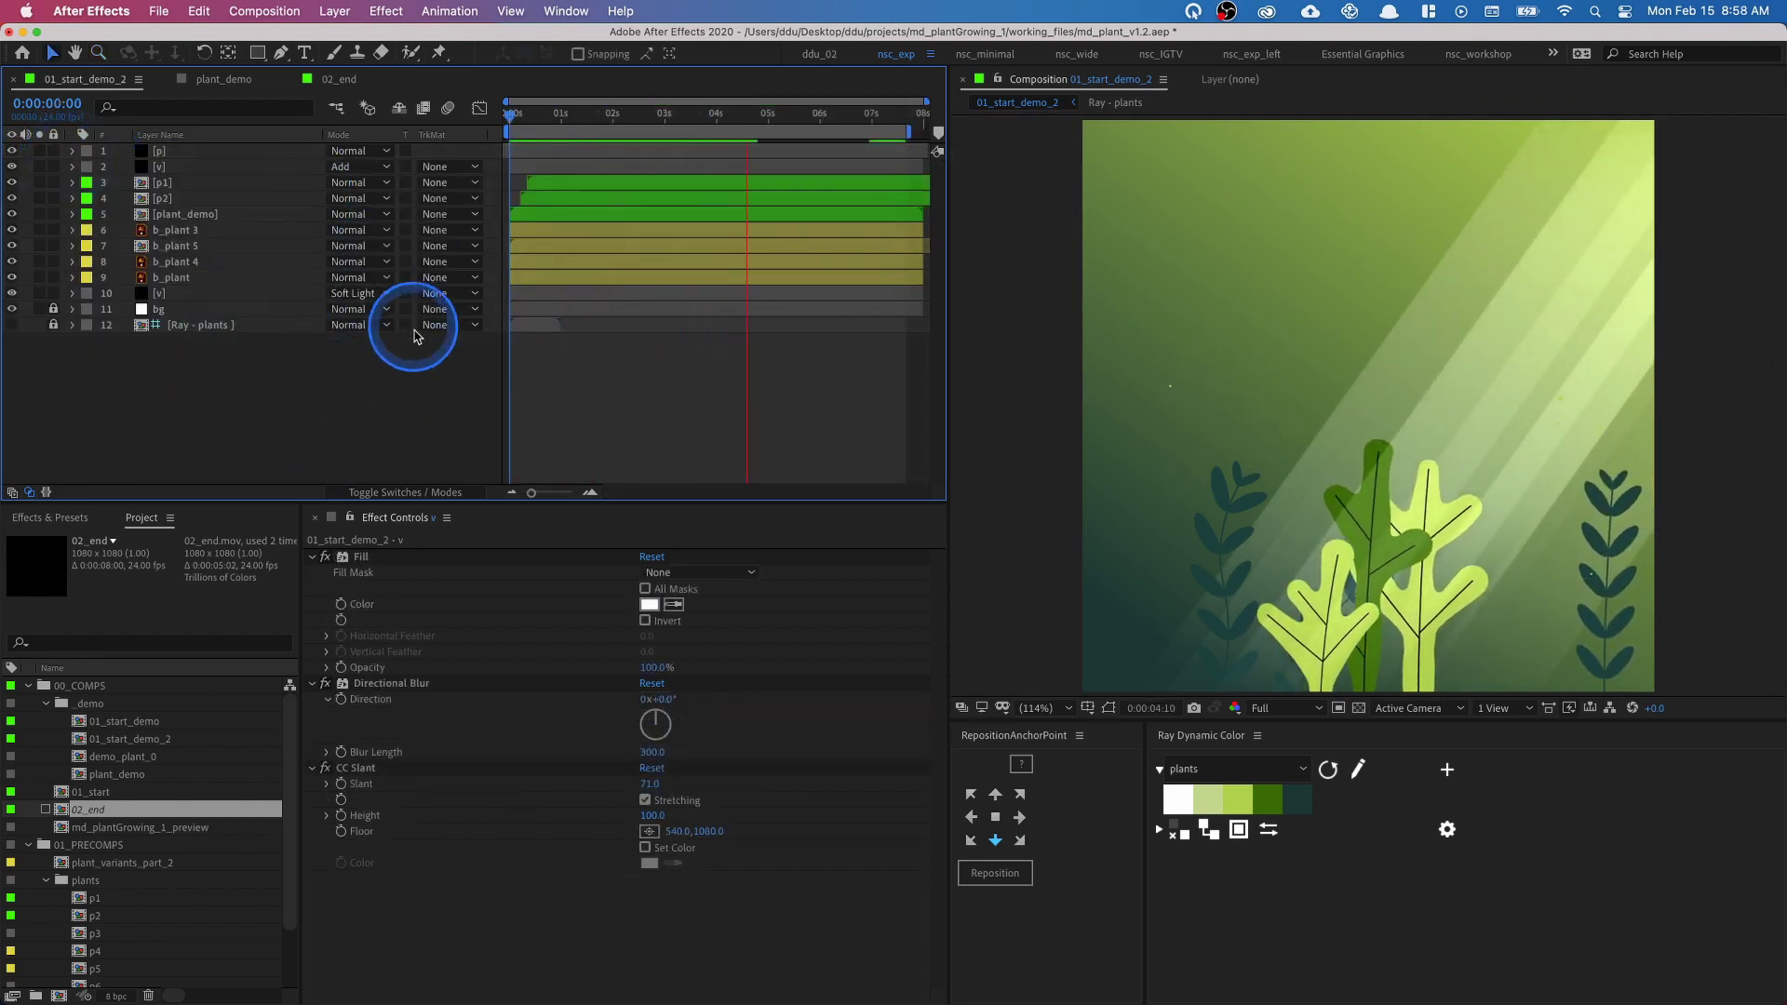
- Add an adjustment layer on top of the scene and apply Posterize Time to it with a frame rate of 12
right_click(298, 355)
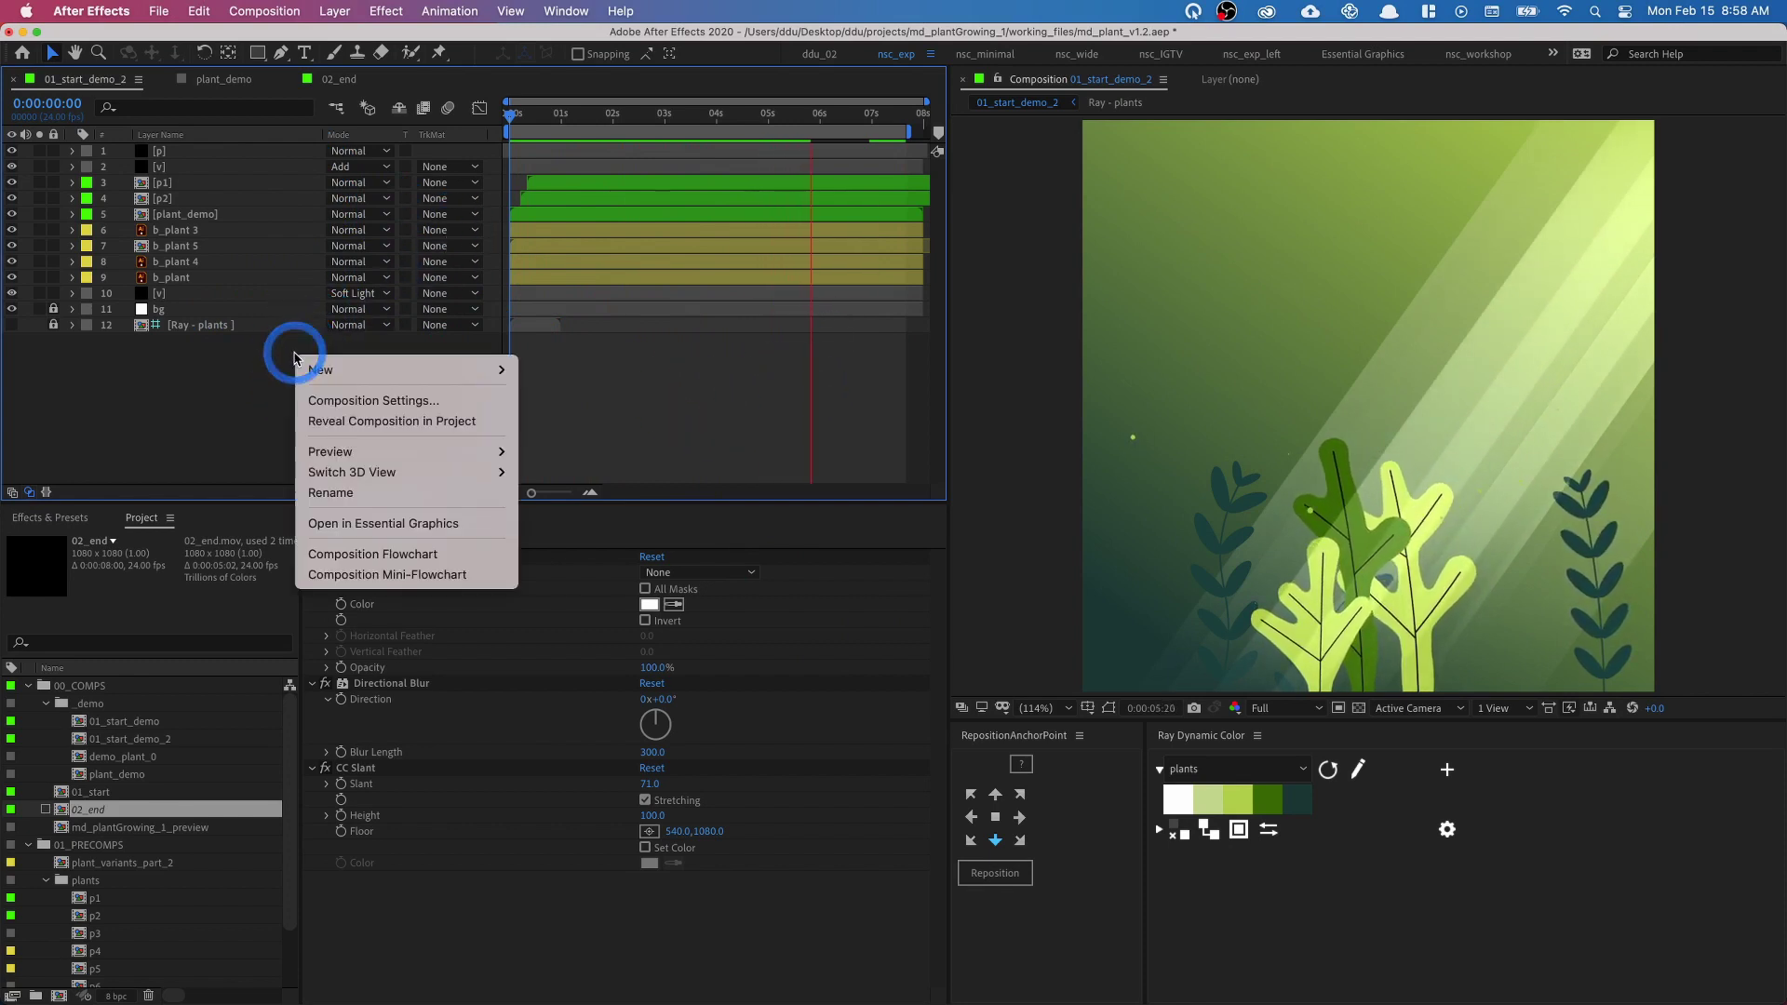
mouse_move(317, 368)
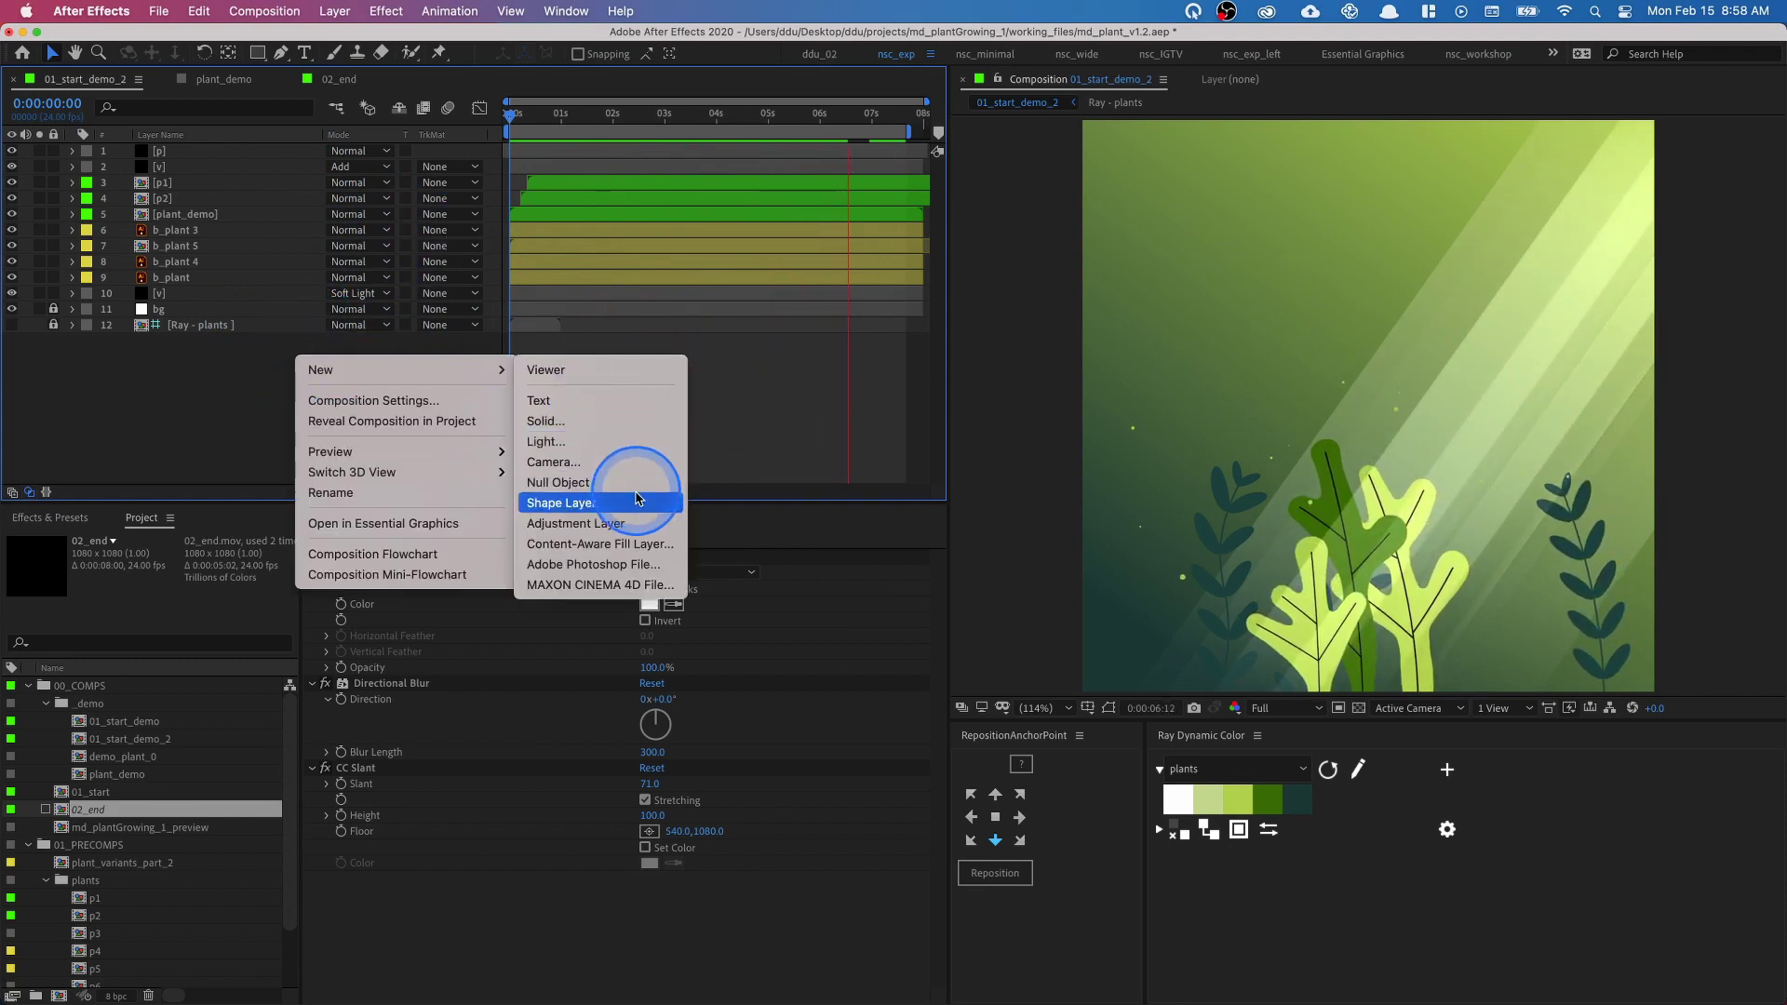
click(614, 523)
key(ctrl+space)
text(Sli)
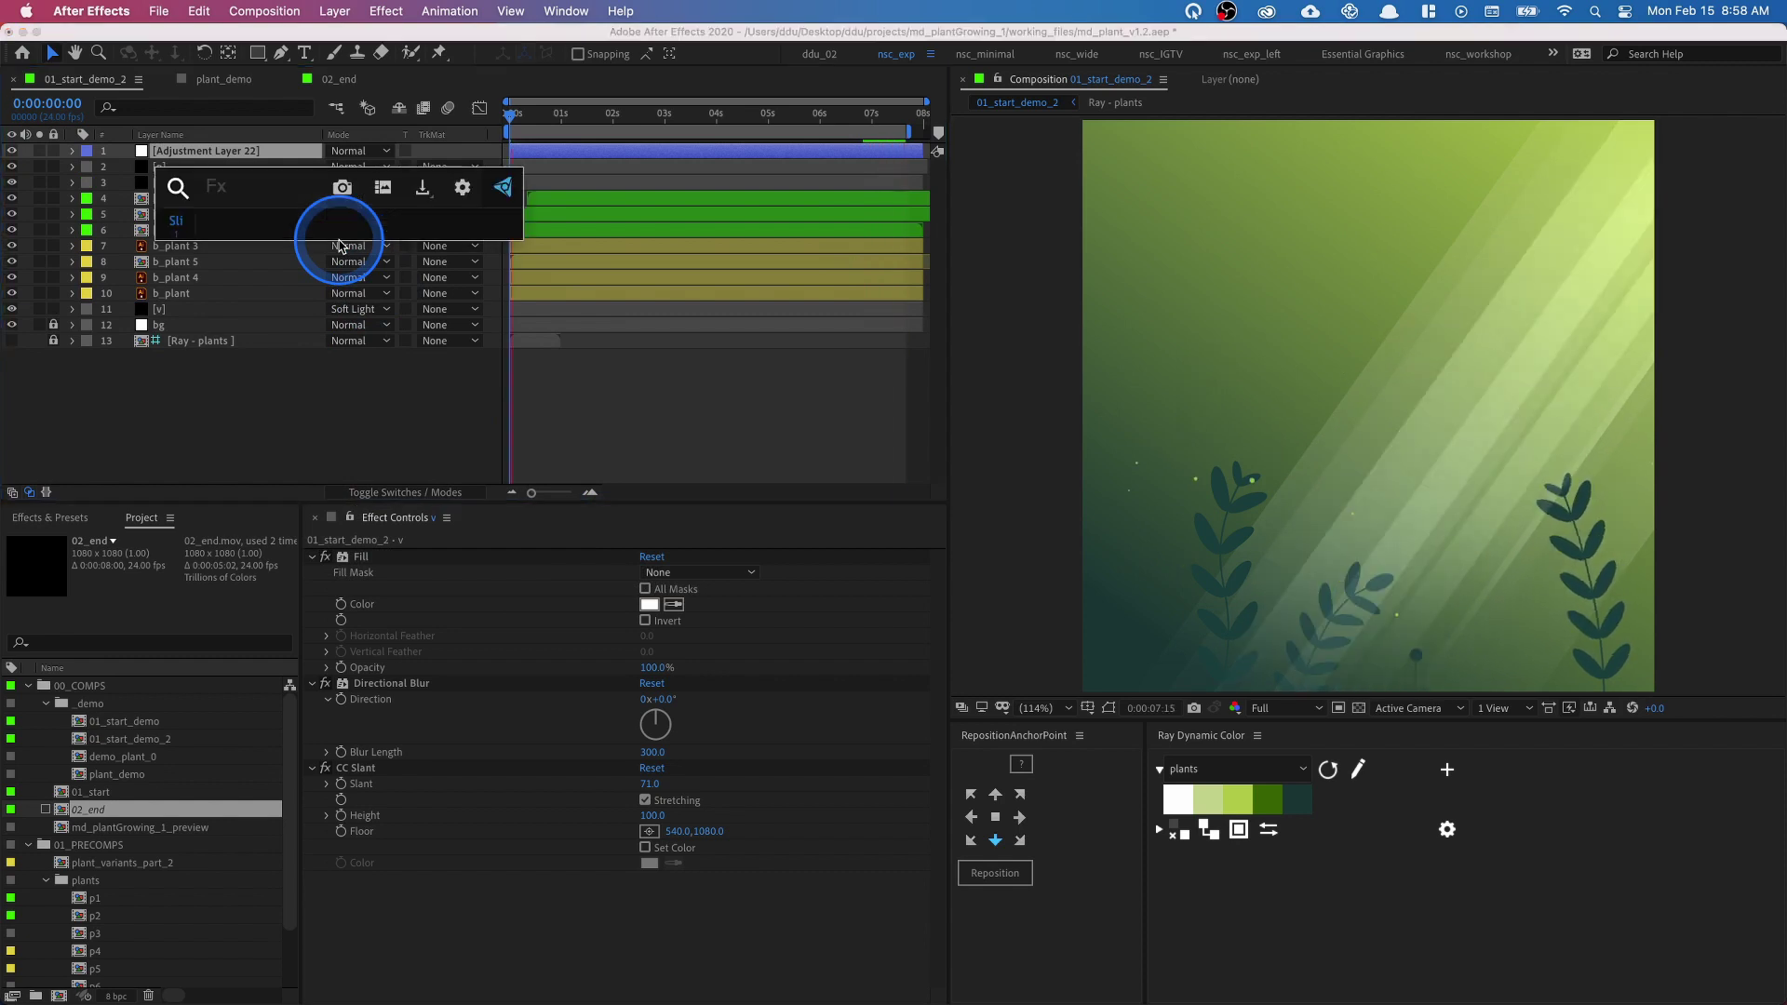
text(pos)
click(339, 245)
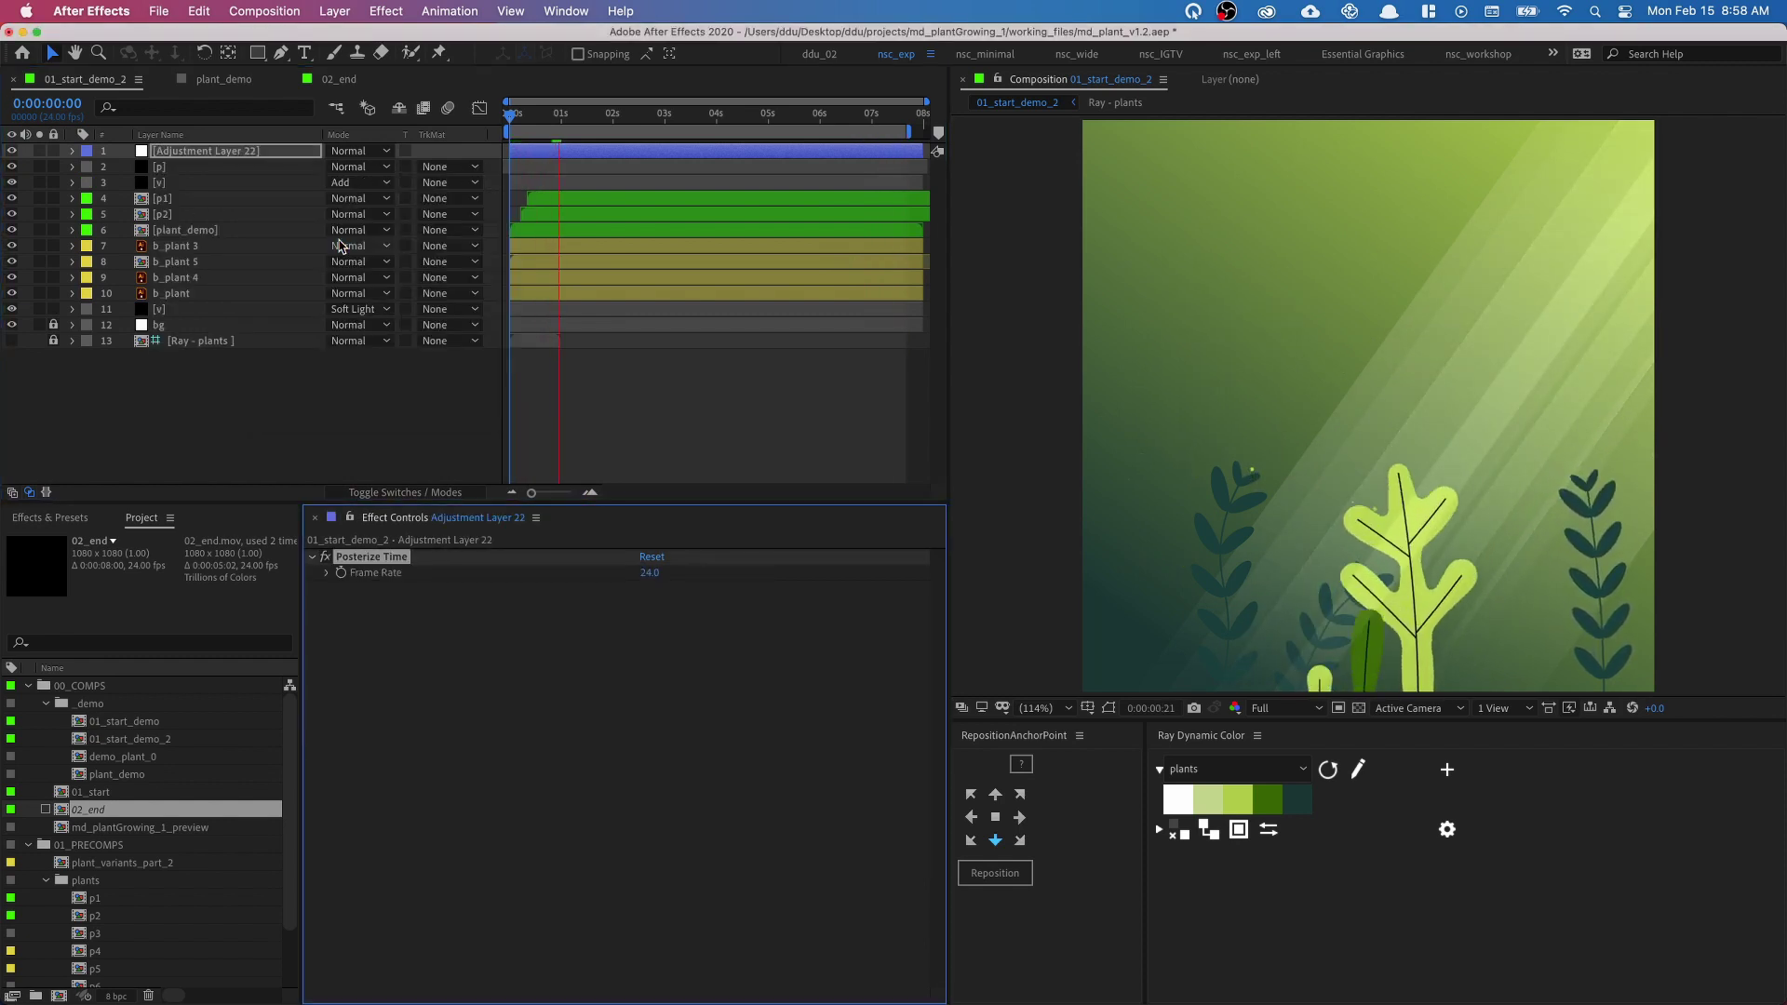
click(642, 573)
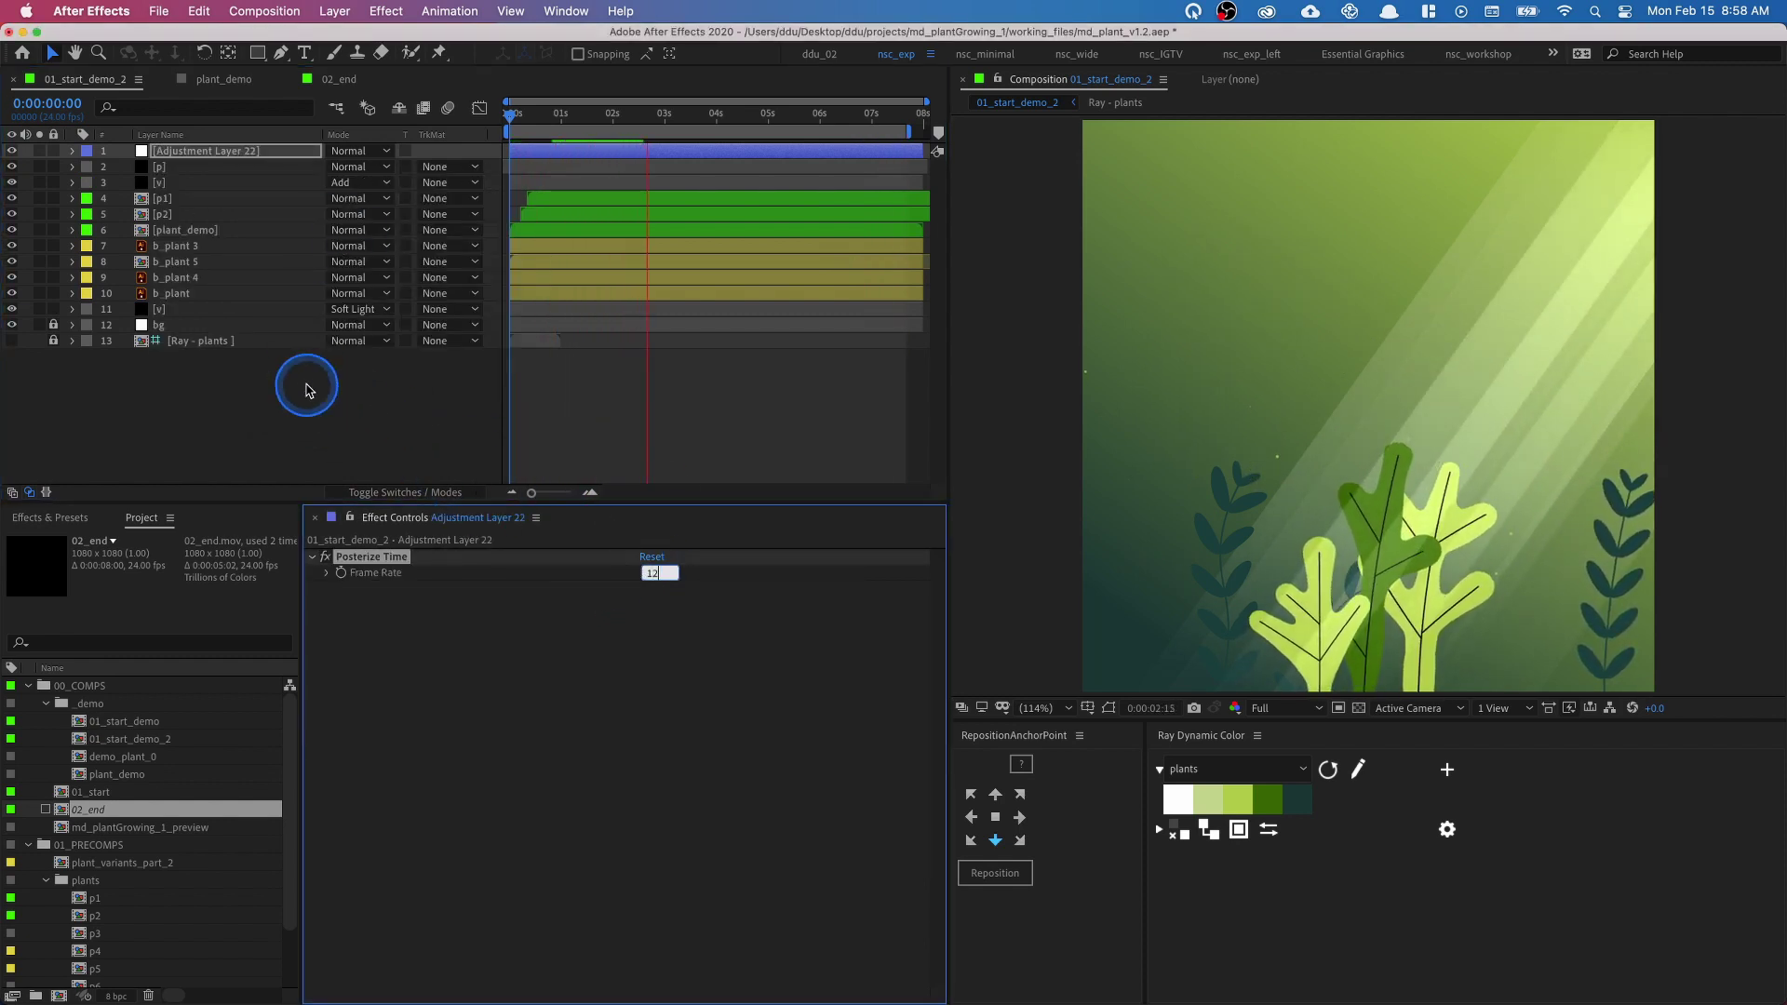
key(Return)
- Apply the Noise effect to the adjustment layer and set its Amount of Noise to 8%
key(ctrl+space)
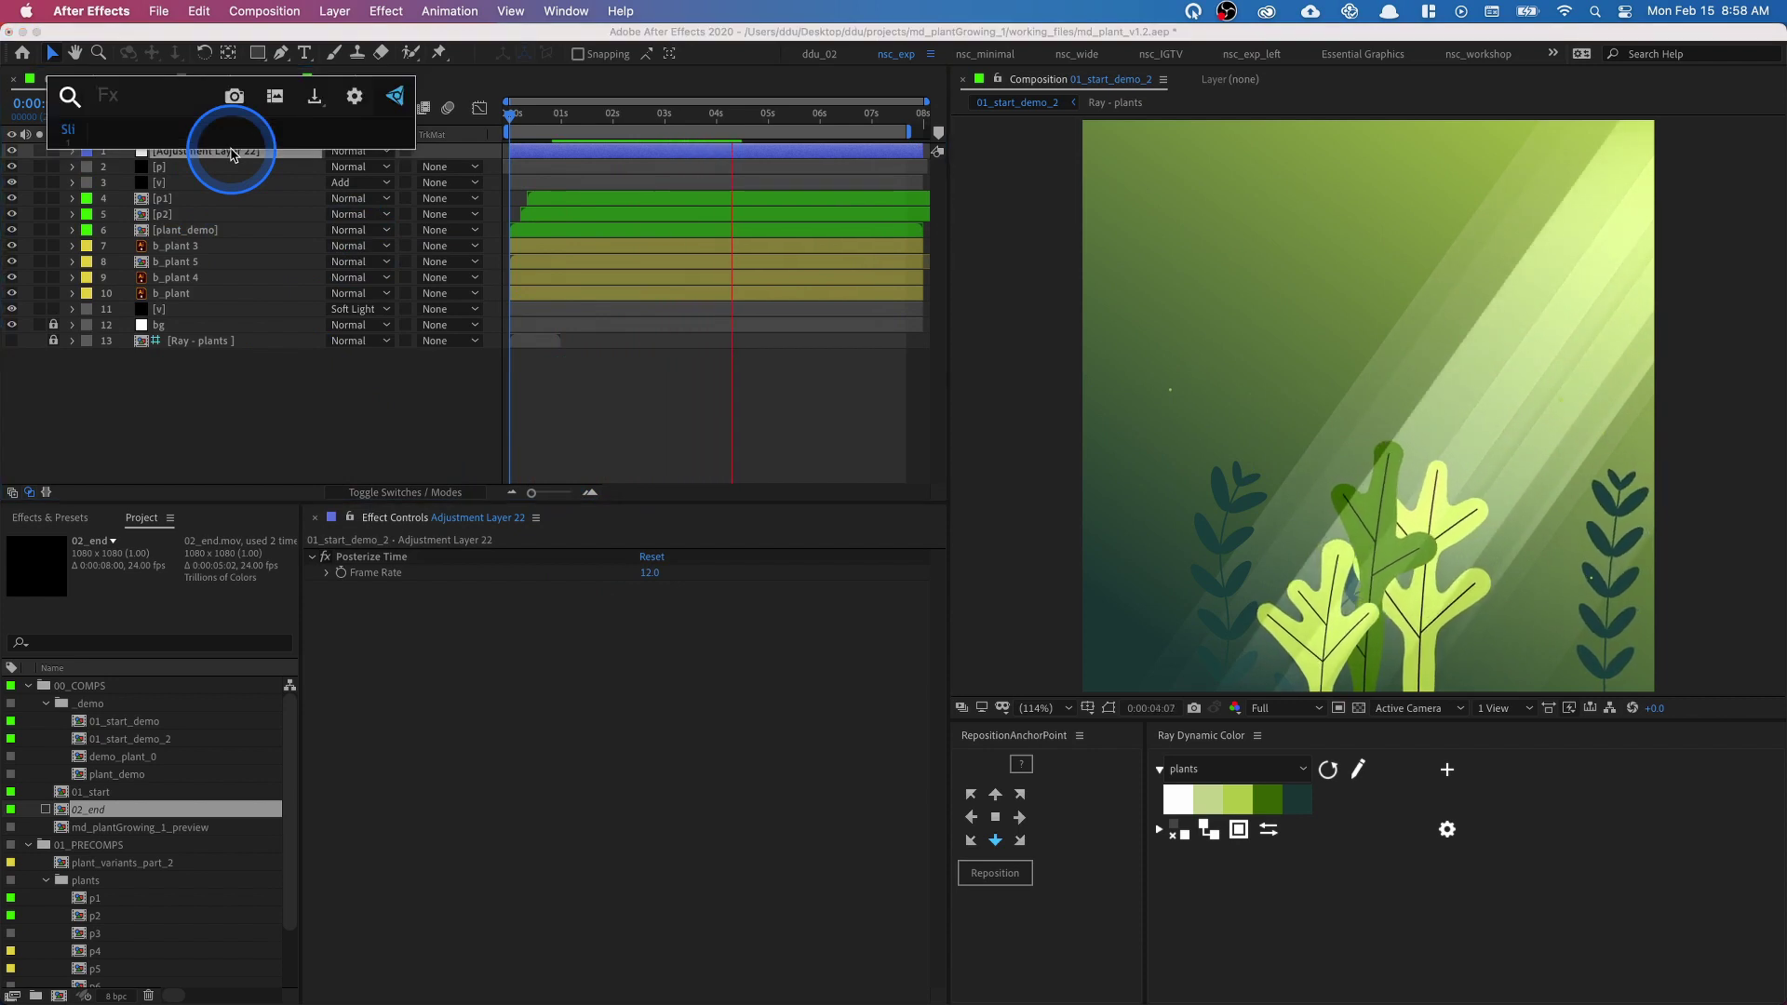
text(noise)
click(220, 232)
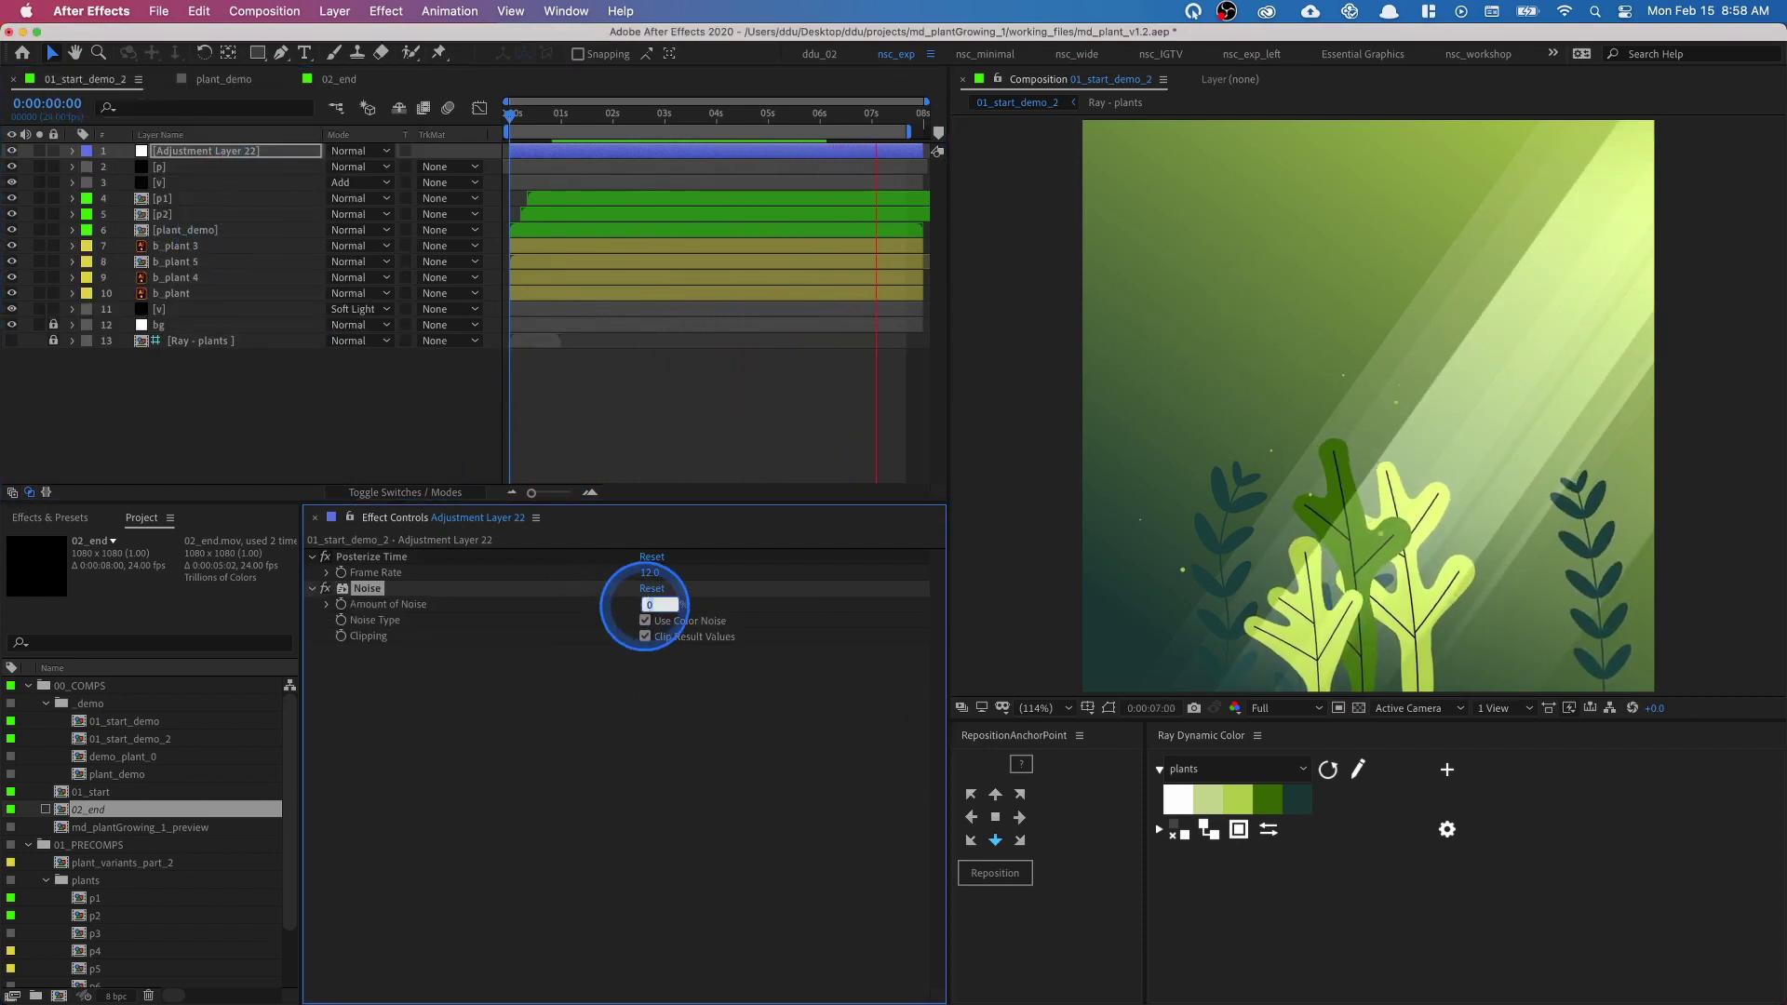
text(8)
key(Return)
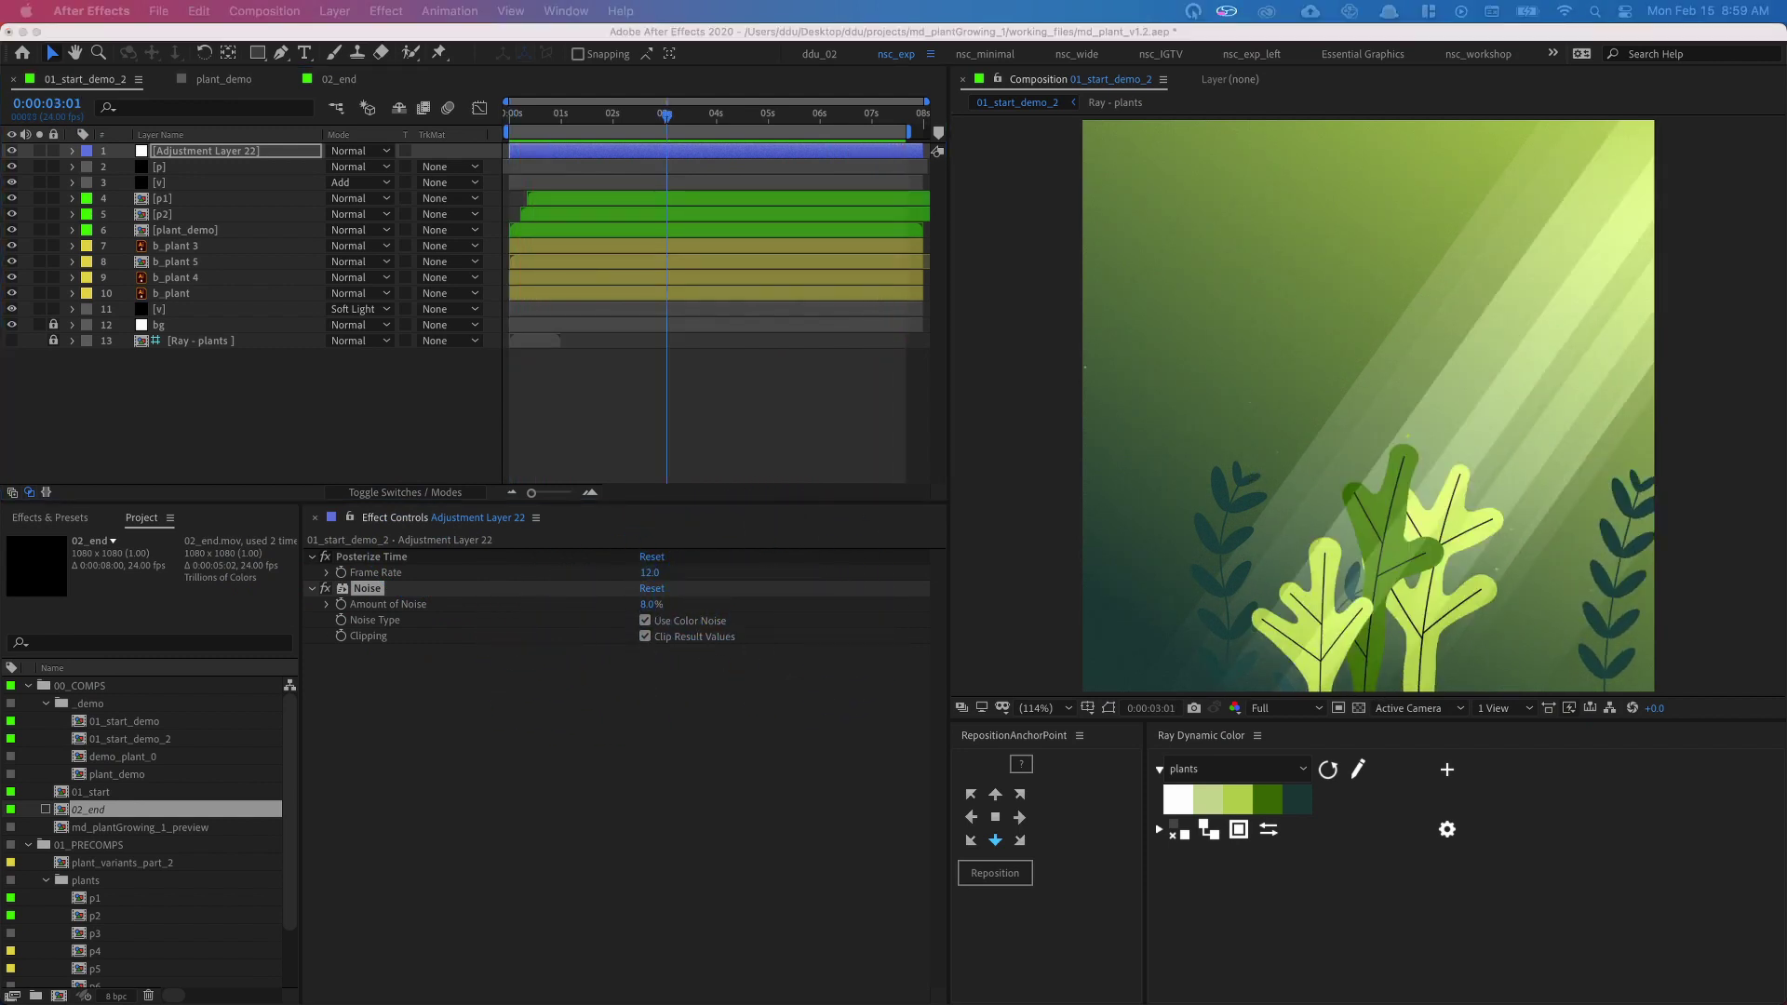
click(647, 458)
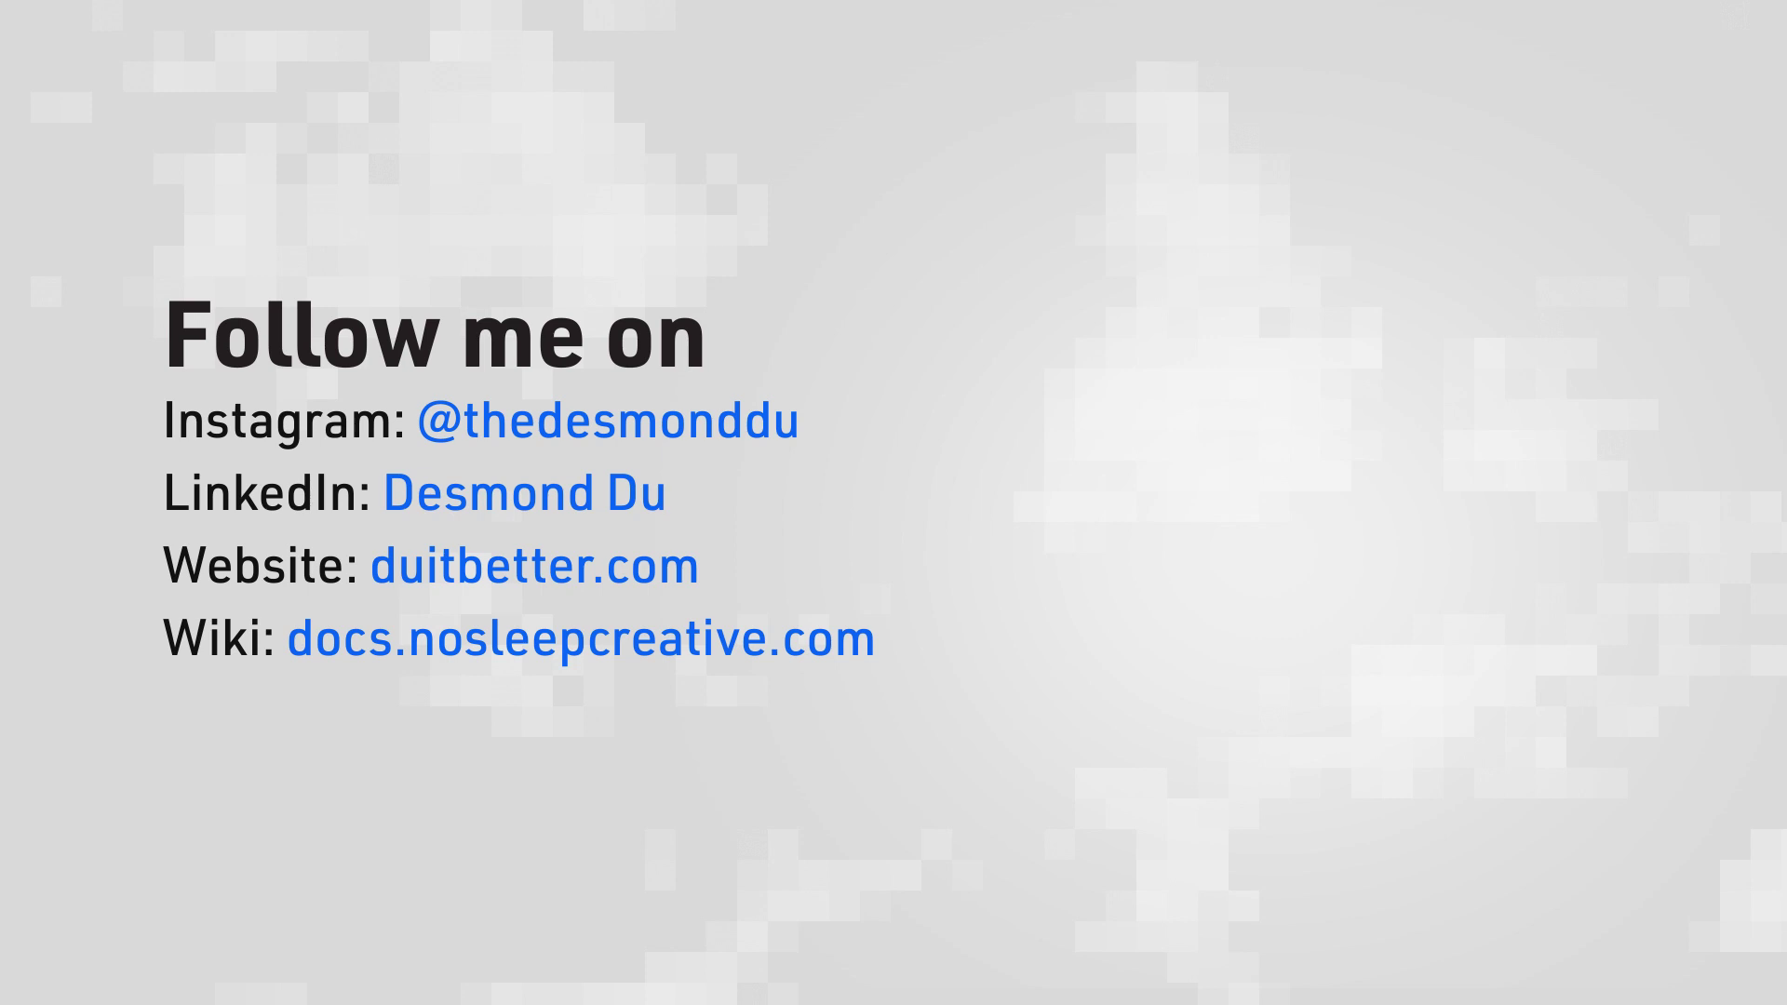
click(797, 885)
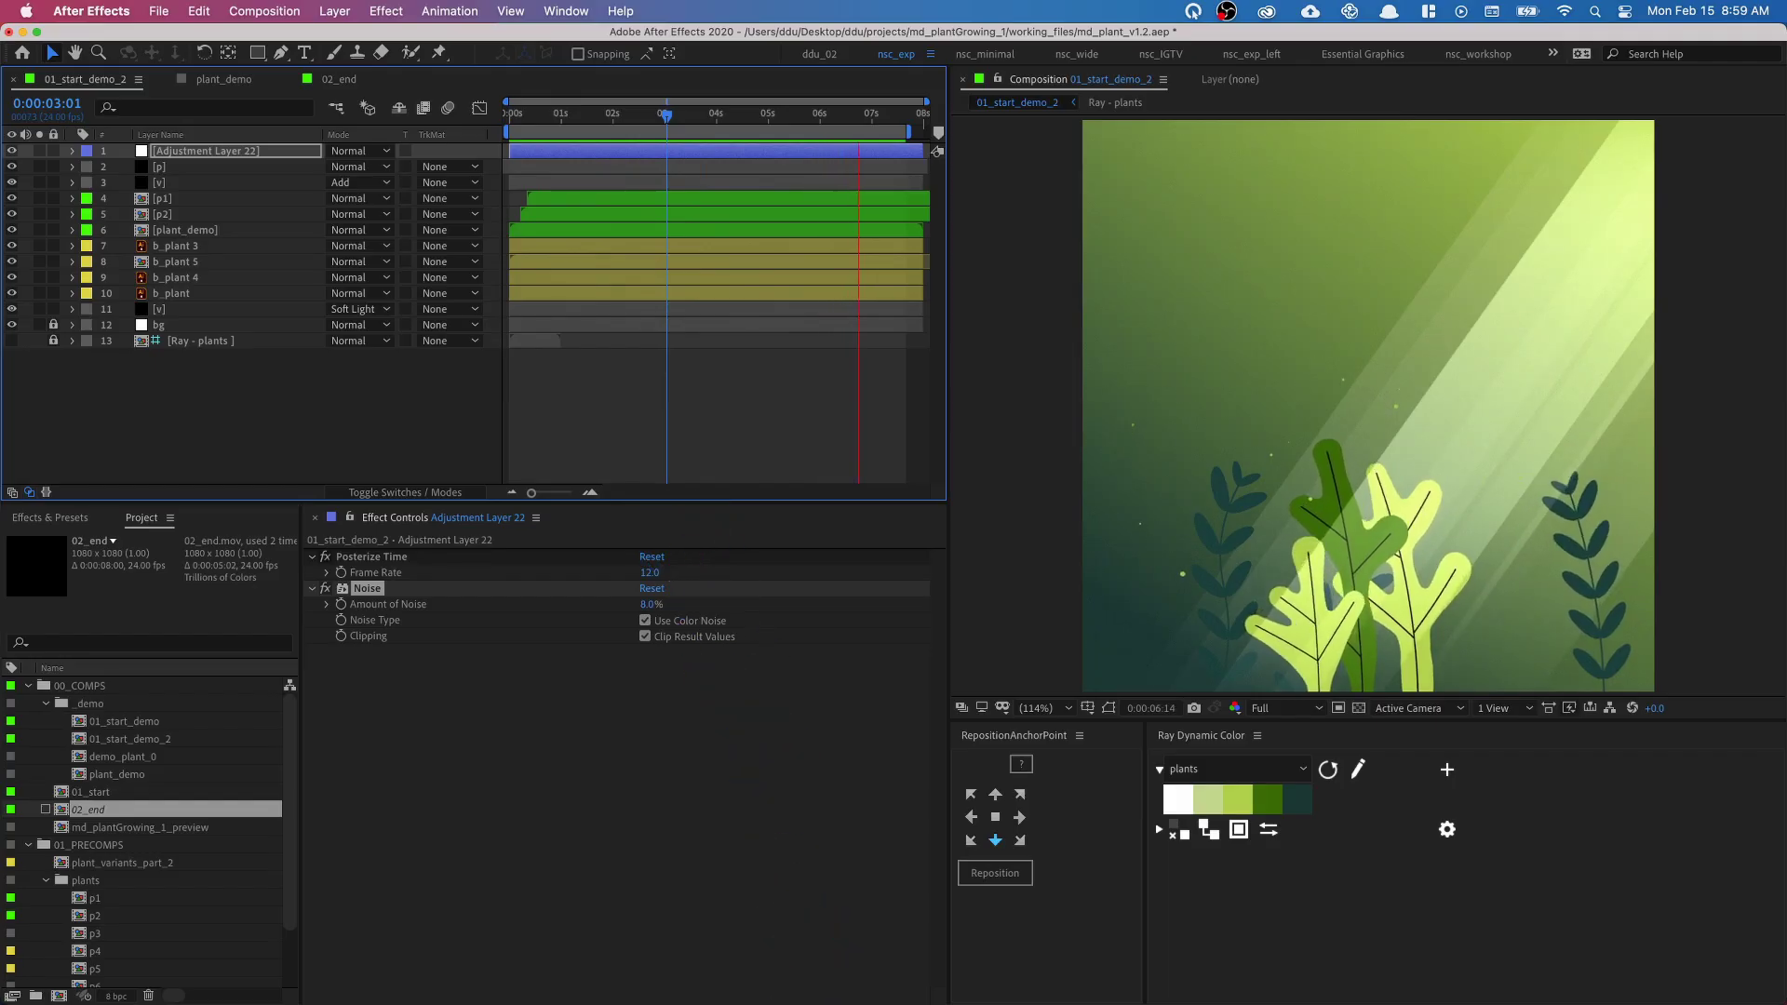